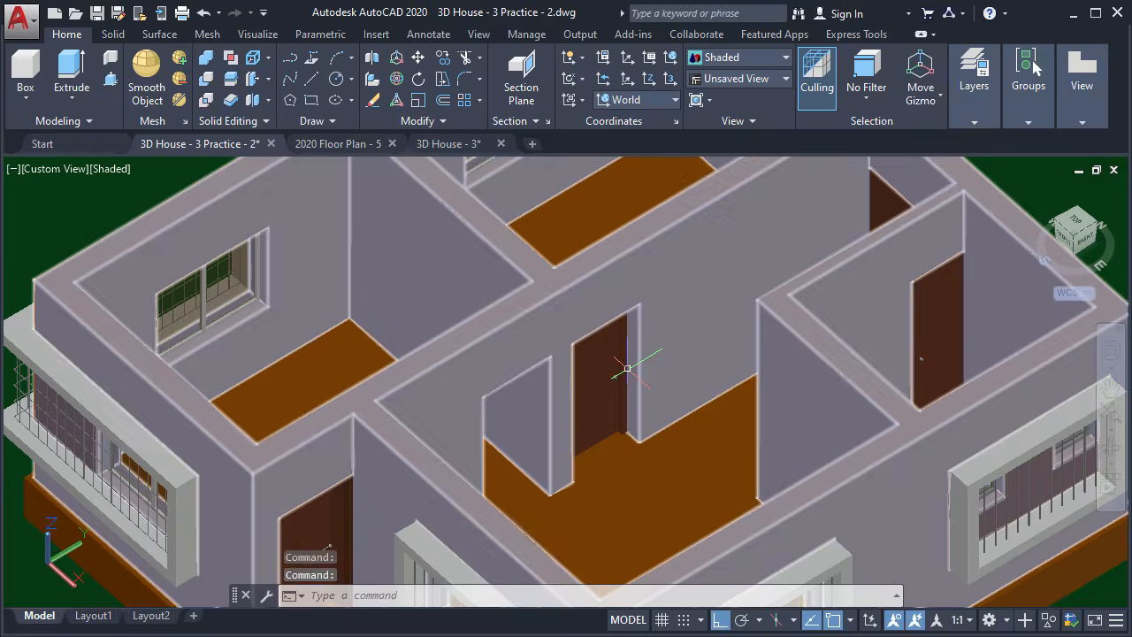
Orbit and zoom around the practice house to view its interior rooms from different sides
scroll(601, 420, down, 5)
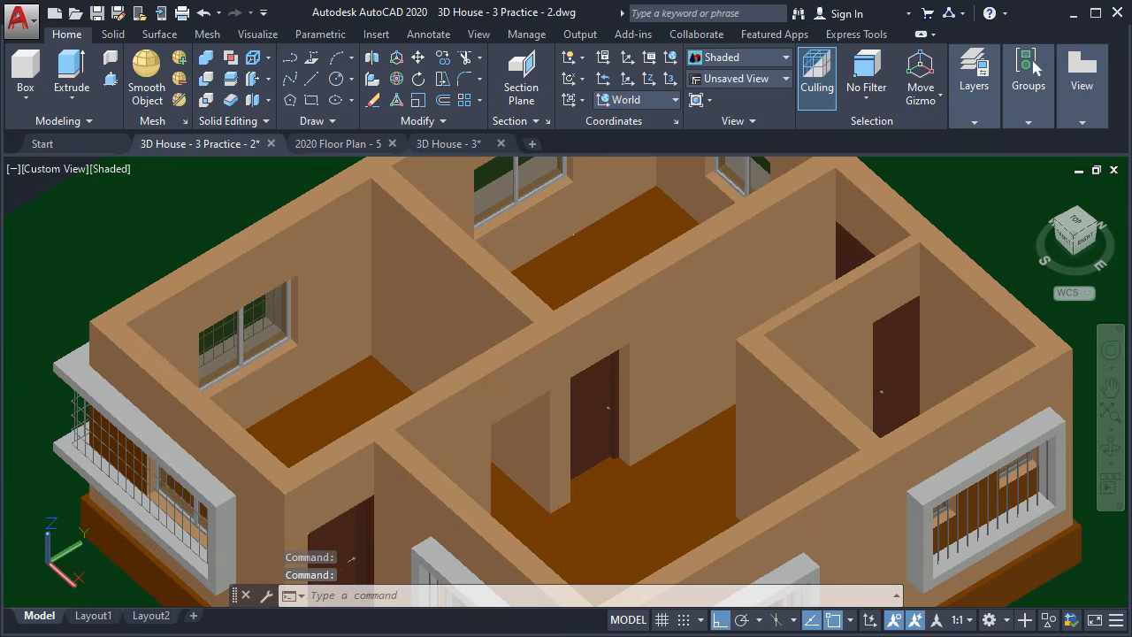
scroll(601, 420, up, 2)
shift+middle_drag(548, 415, 329, 464)
shift+middle_drag(588, 235, 633, 468)
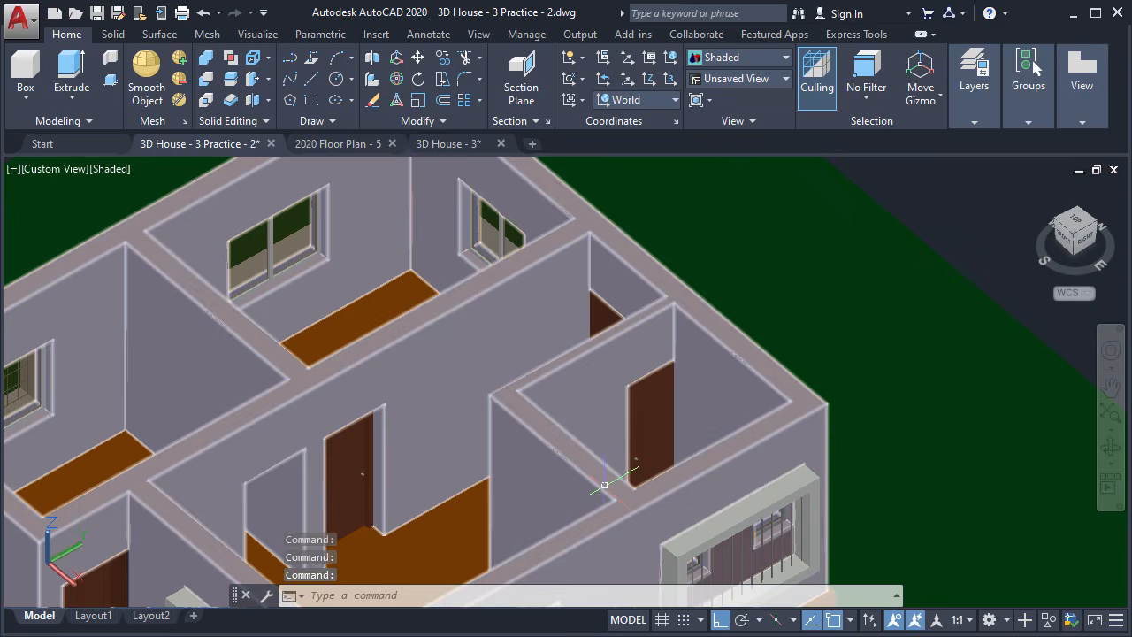
scroll(634, 479, up, 3)
scroll(634, 479, up, 2)
scroll(728, 397, down, 5)
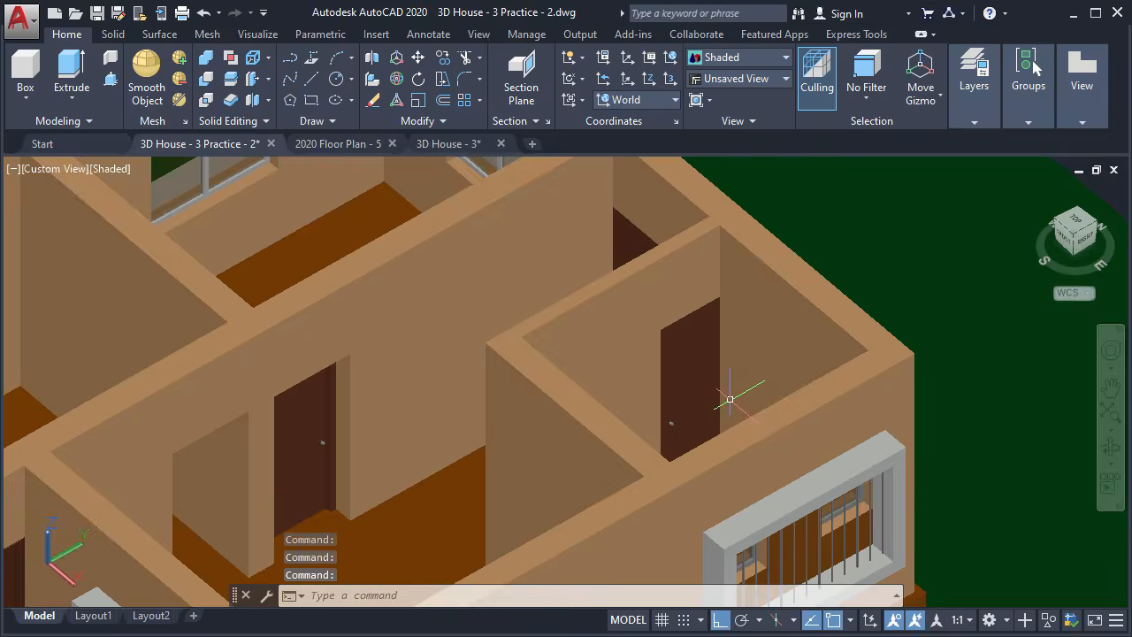
scroll(727, 391, up, 4)
scroll(539, 435, up, 2)
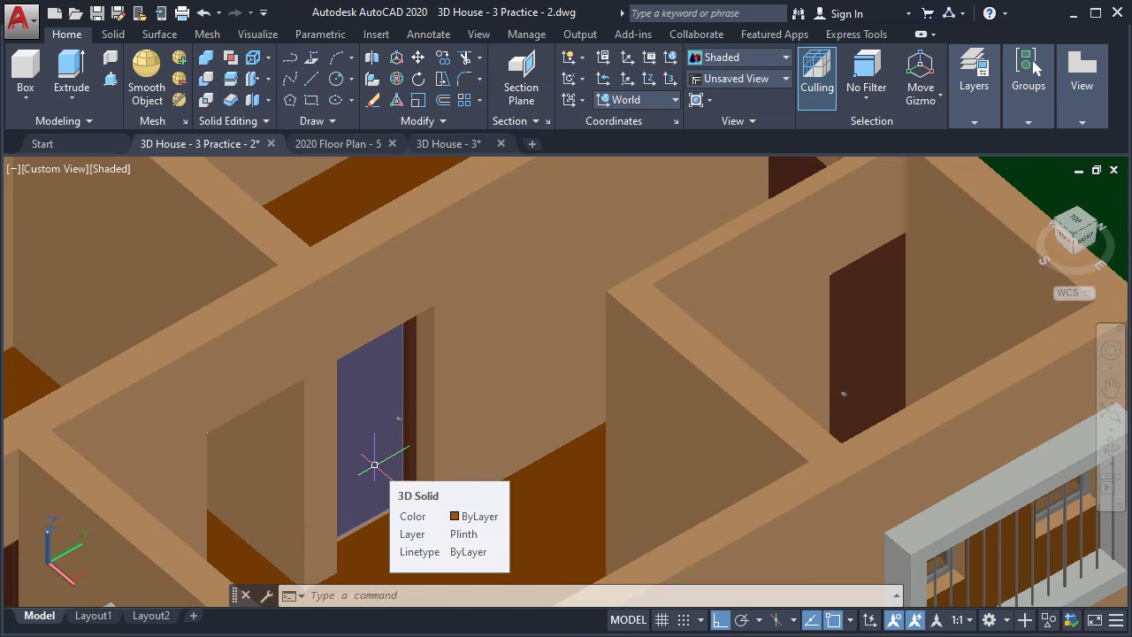
scroll(394, 467, down, 4)
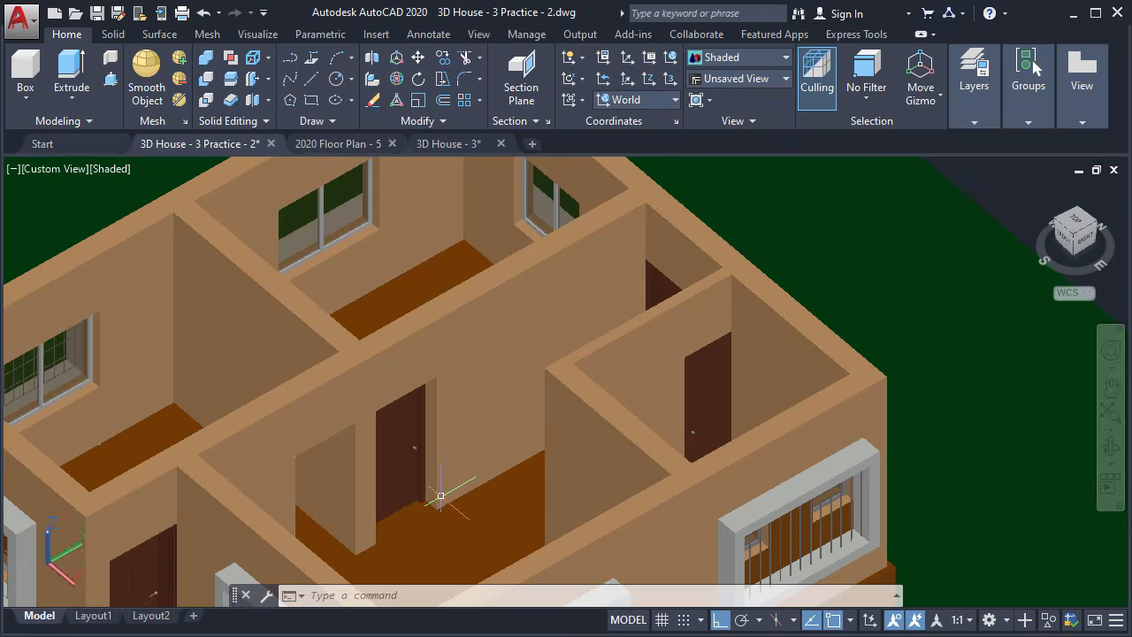
Orbit and pan to recentre the rooms, then tilt the house view lower
shift+middle_drag(379, 513, 441, 509)
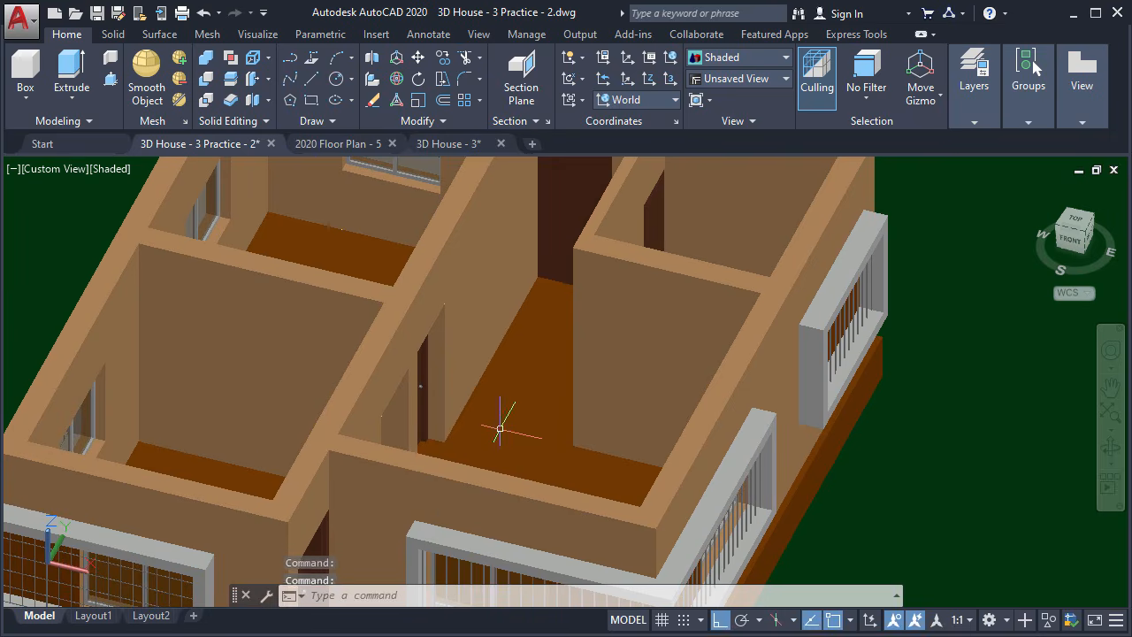
middle_drag(507, 354, 541, 308)
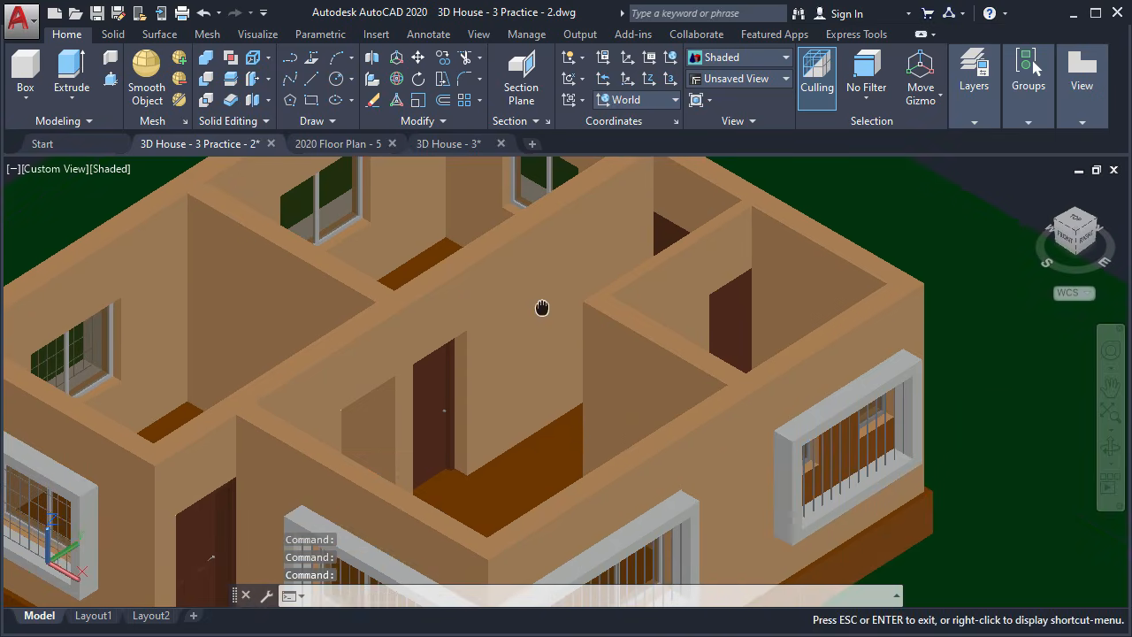
scroll(527, 297, down, 2)
shift+middle_drag(536, 404, 543, 367)
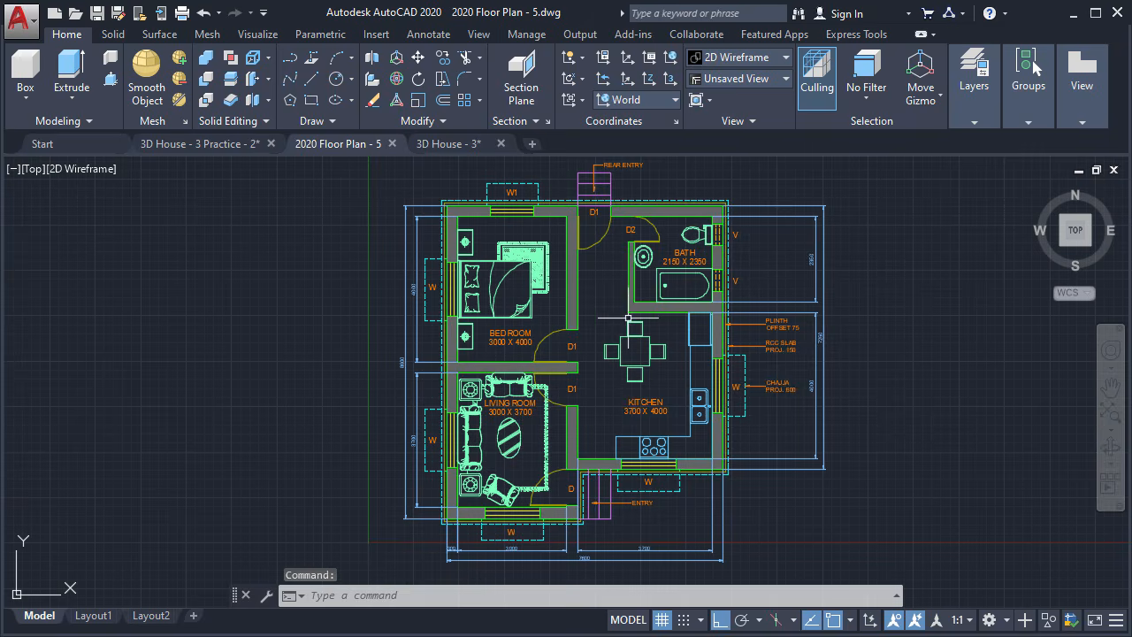
Switch to the 3D House - 3 drawing and orbit it away from the isometric view
click(453, 144)
middle_drag(524, 399, 535, 378)
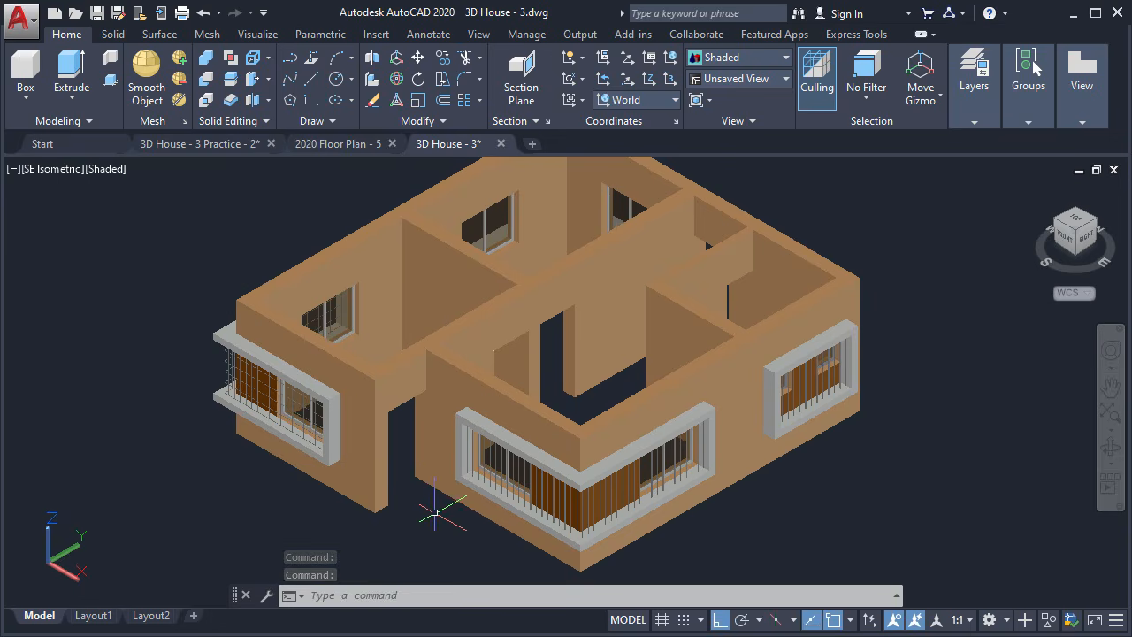
middle_drag(433, 513, 430, 531)
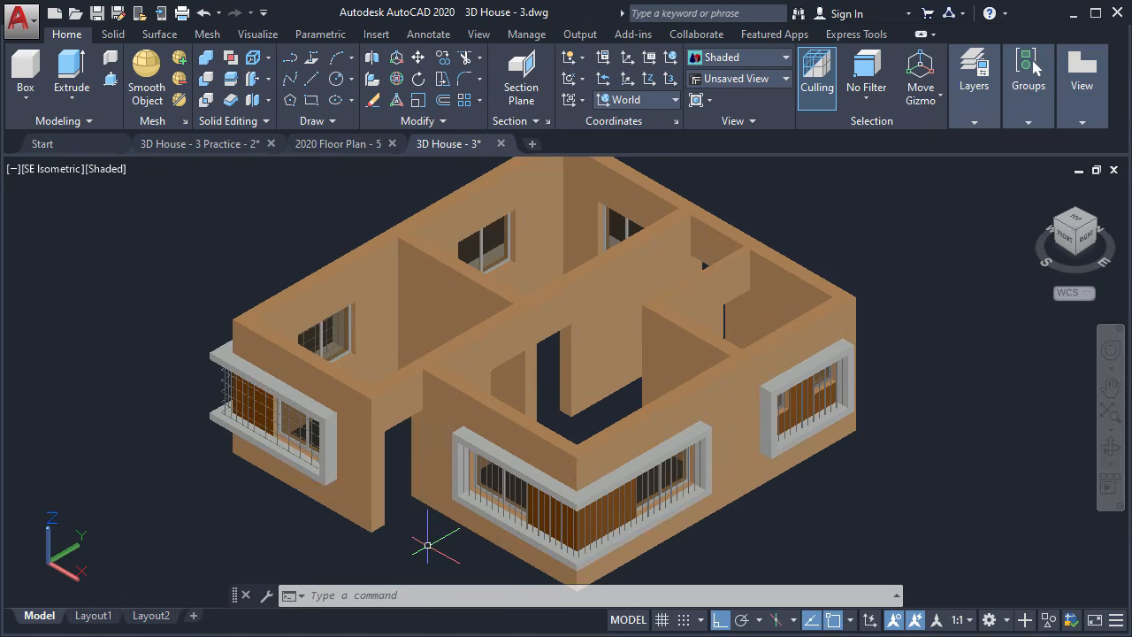
shift+middle_drag(427, 544, 436, 501)
Zoom in and out, then orbit to show the house's interior and far windows
scroll(437, 501, up, 2)
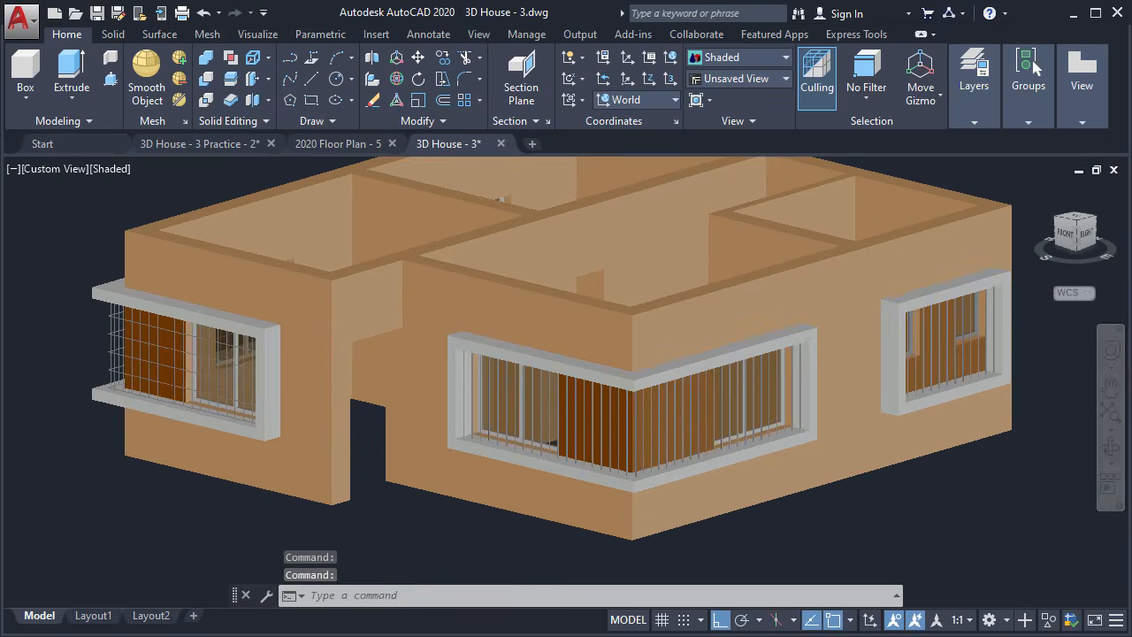
scroll(467, 405, up, 3)
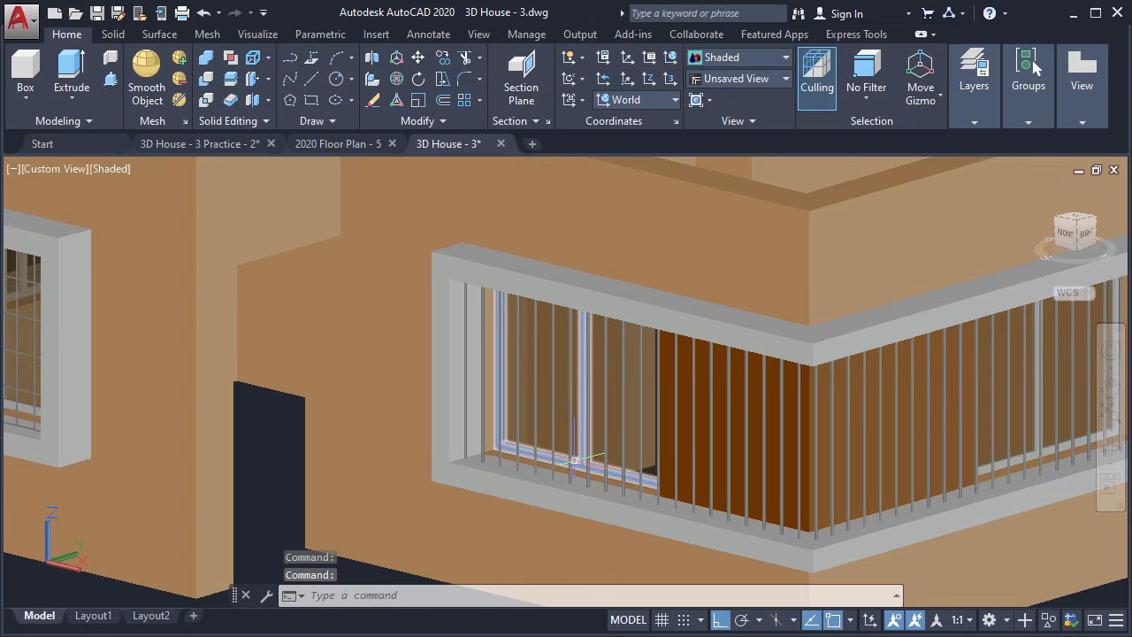
scroll(580, 459, down, 3)
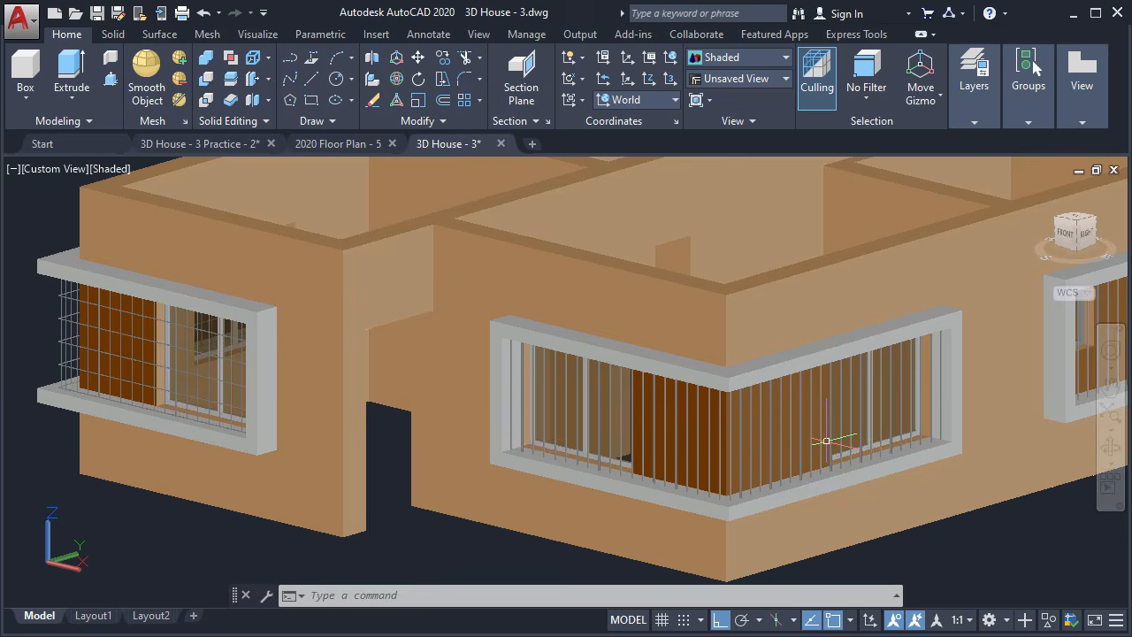
scroll(406, 405, down, 2)
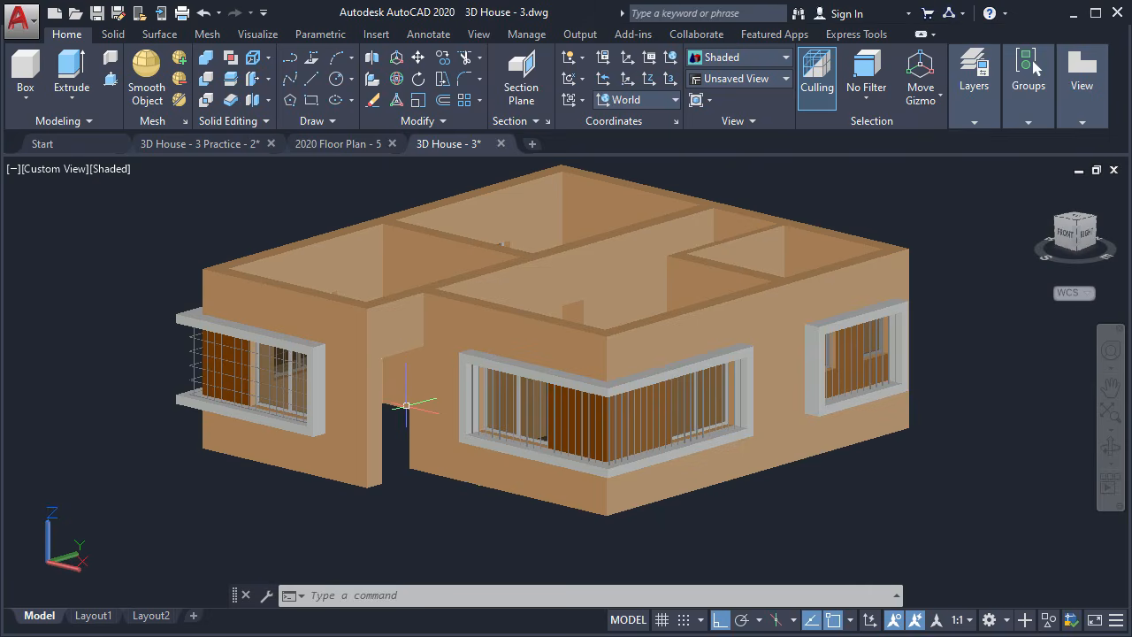
shift+middle_drag(473, 450, 472, 482)
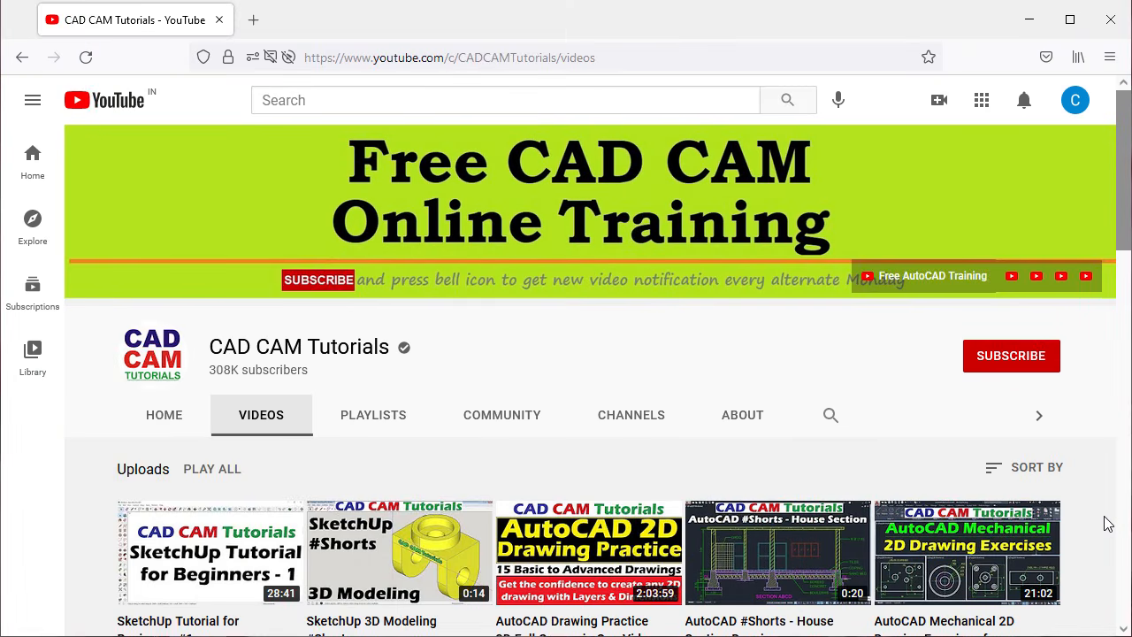
Subscribe to CAD CAM Tutorials and set the channel's notification bell to All
scroll(1108, 523, down, 6)
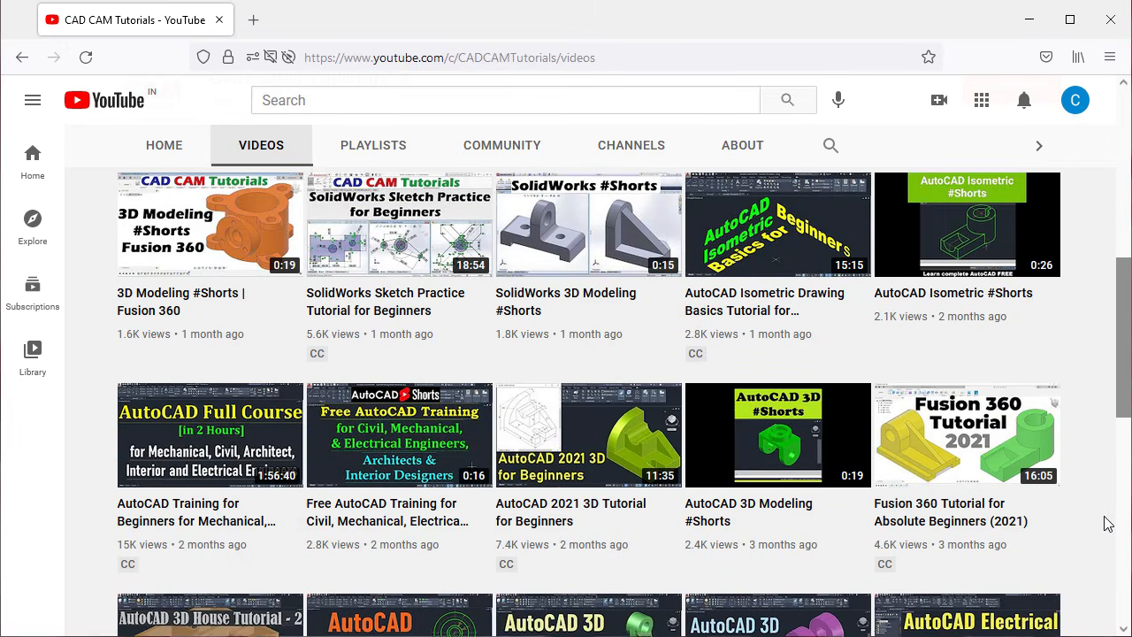
scroll(1108, 523, down, 6)
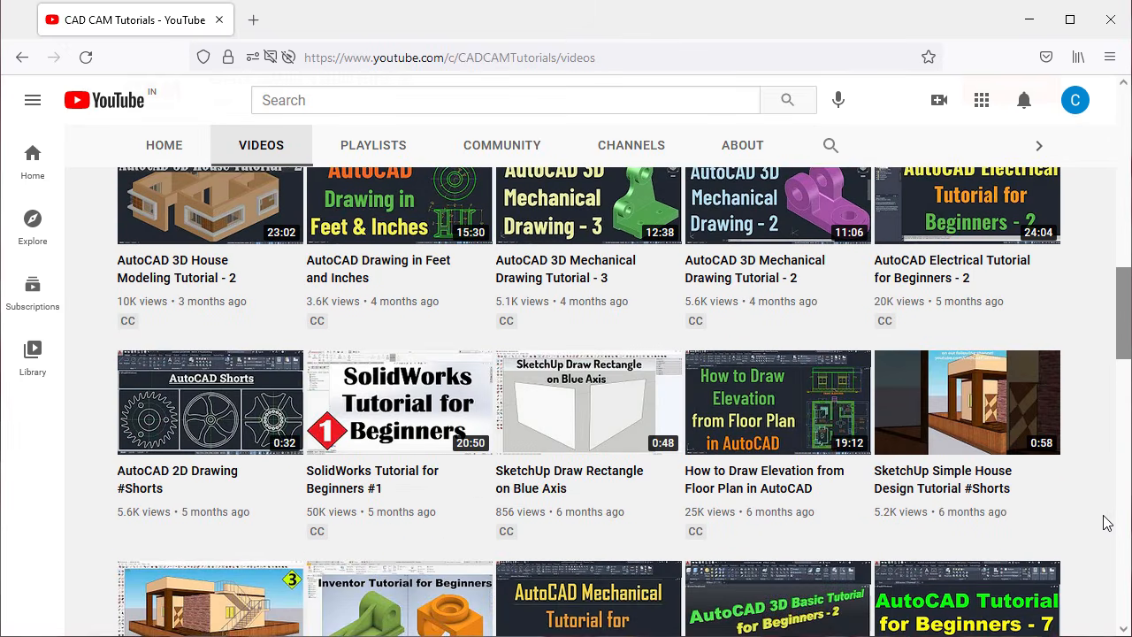
scroll(1108, 524, up, 4)
scroll(1108, 523, up, 8)
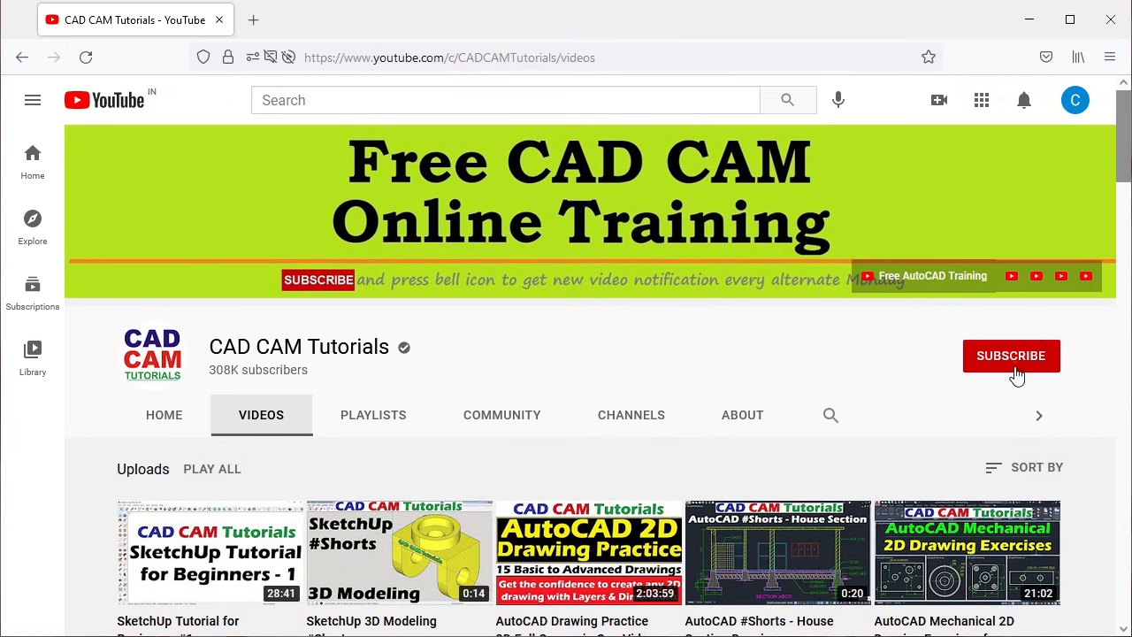
click(993, 369)
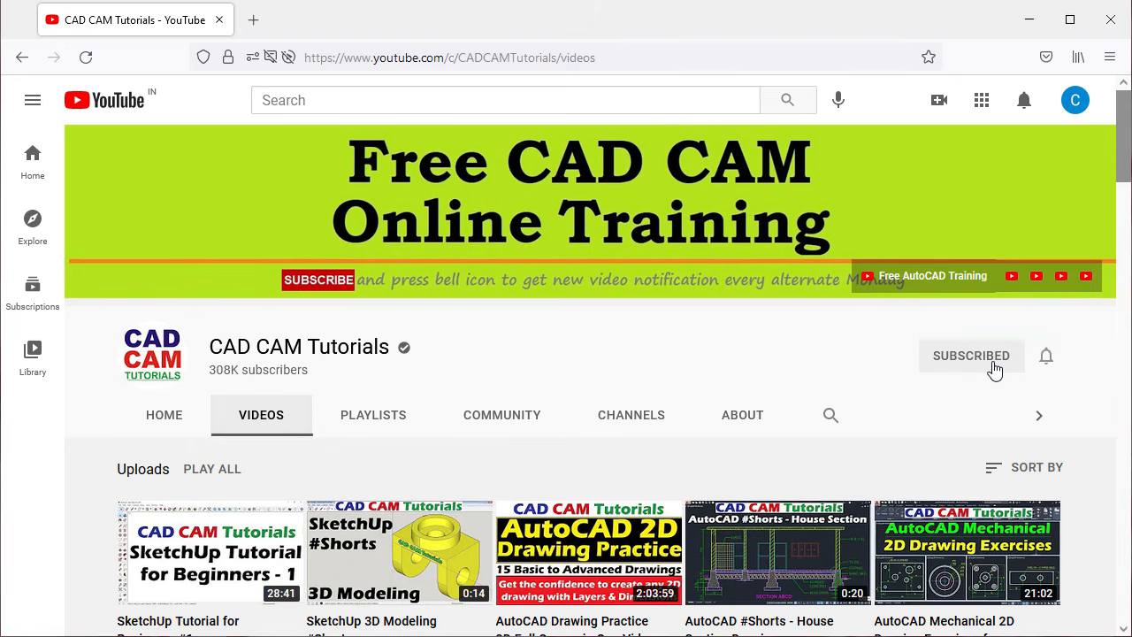
click(1047, 359)
click(966, 398)
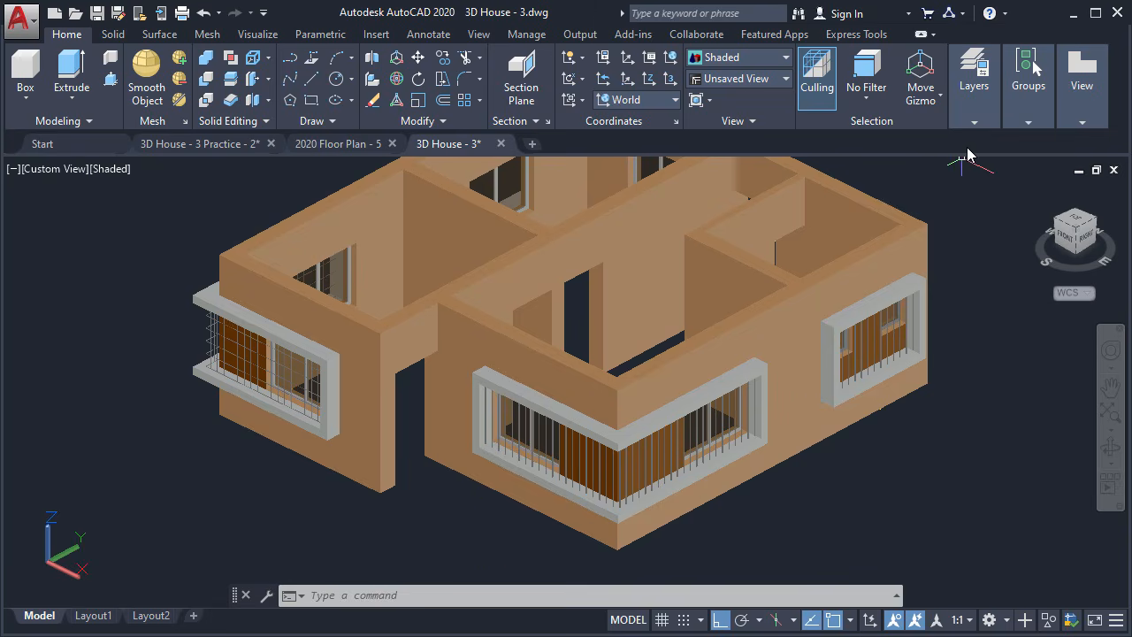
Turn the Plinth layer on from the Layers panel dropdown
click(975, 119)
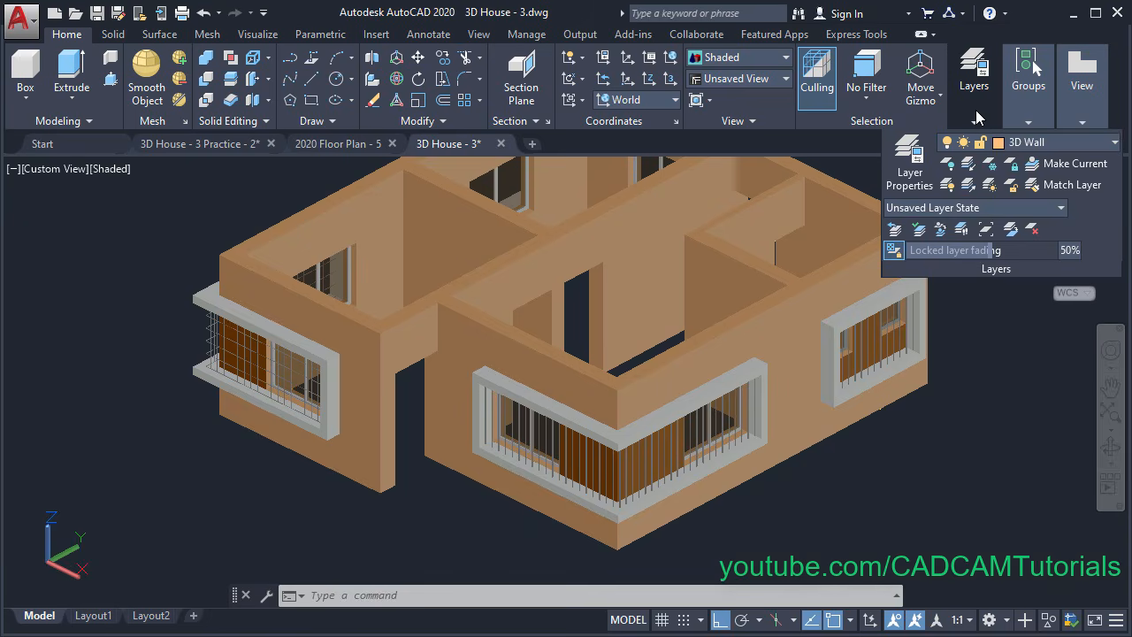
click(1018, 149)
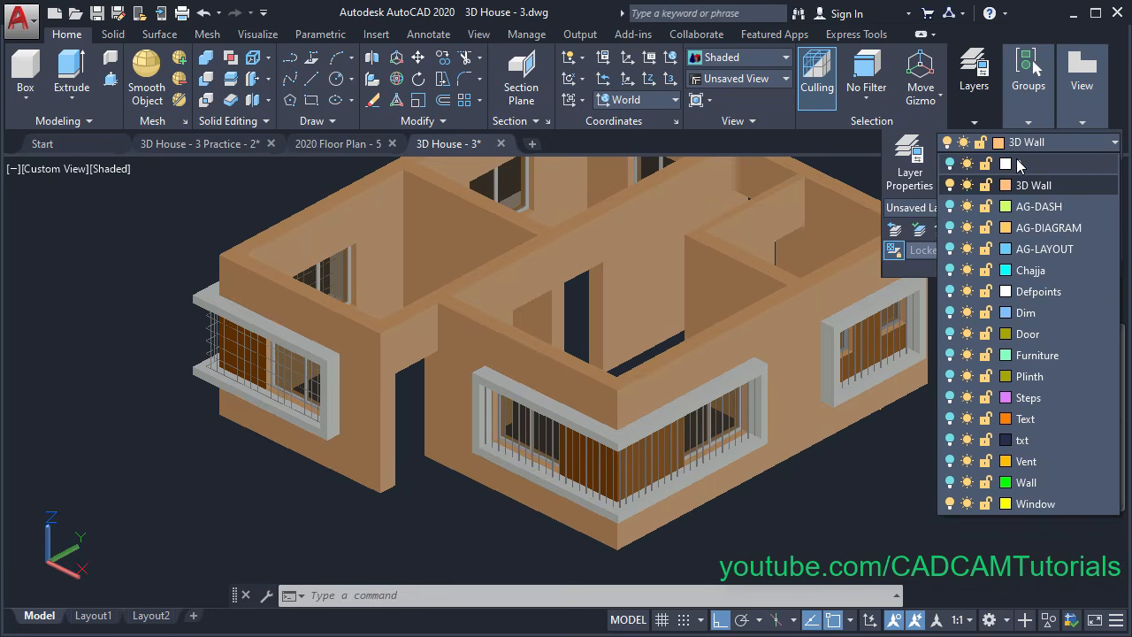
click(950, 376)
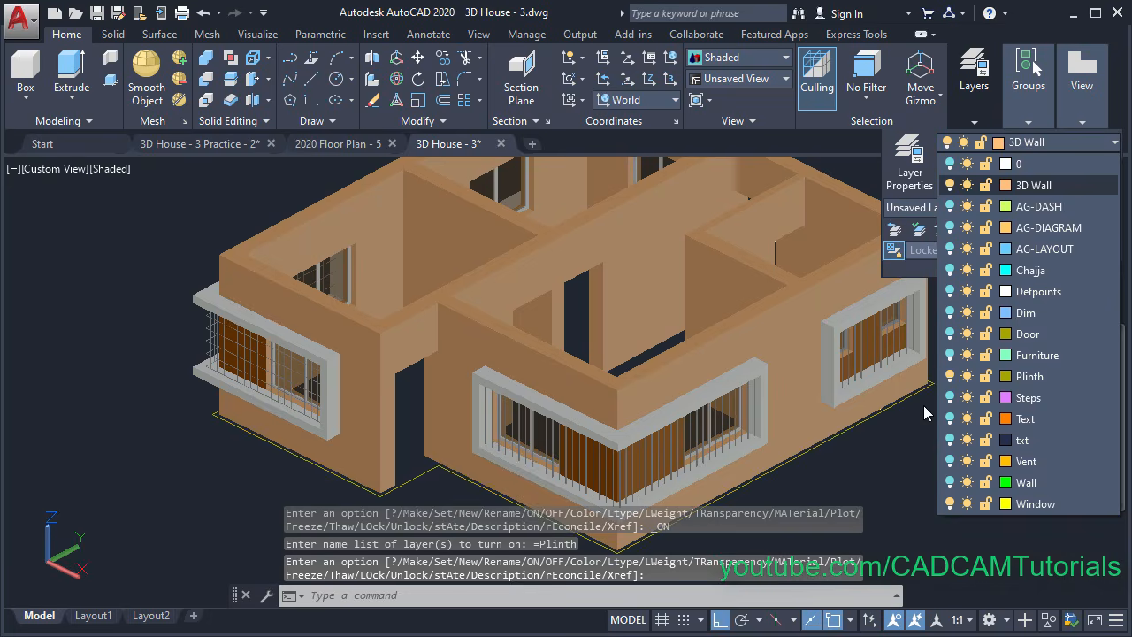
click(834, 478)
Select the plinth outline at the house base, orbit around it, then clear the selection
middle_drag(779, 502, 781, 458)
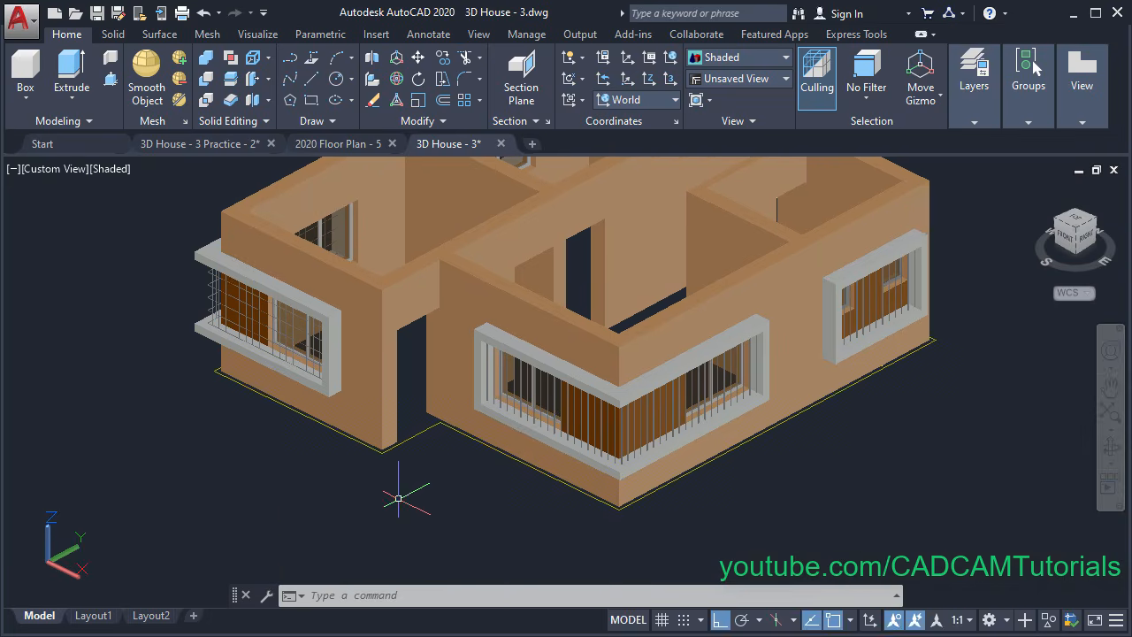
click(422, 433)
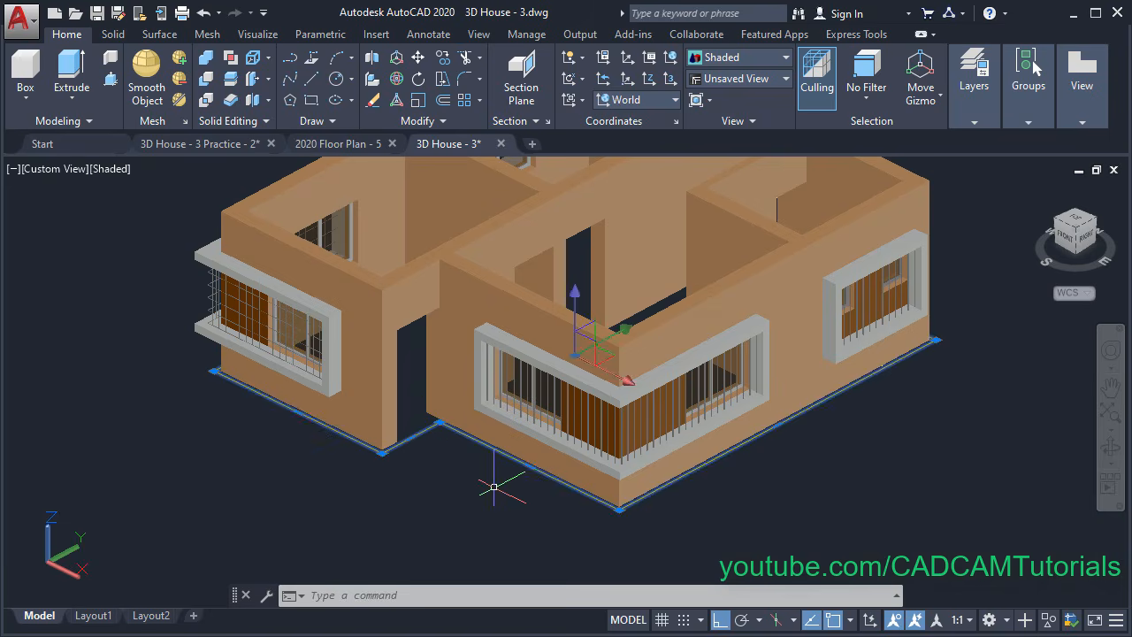
mouse_move(493, 486)
shift+middle_down()
mouse_move(497, 459)
mouse_move(488, 473)
shift+middle_up()
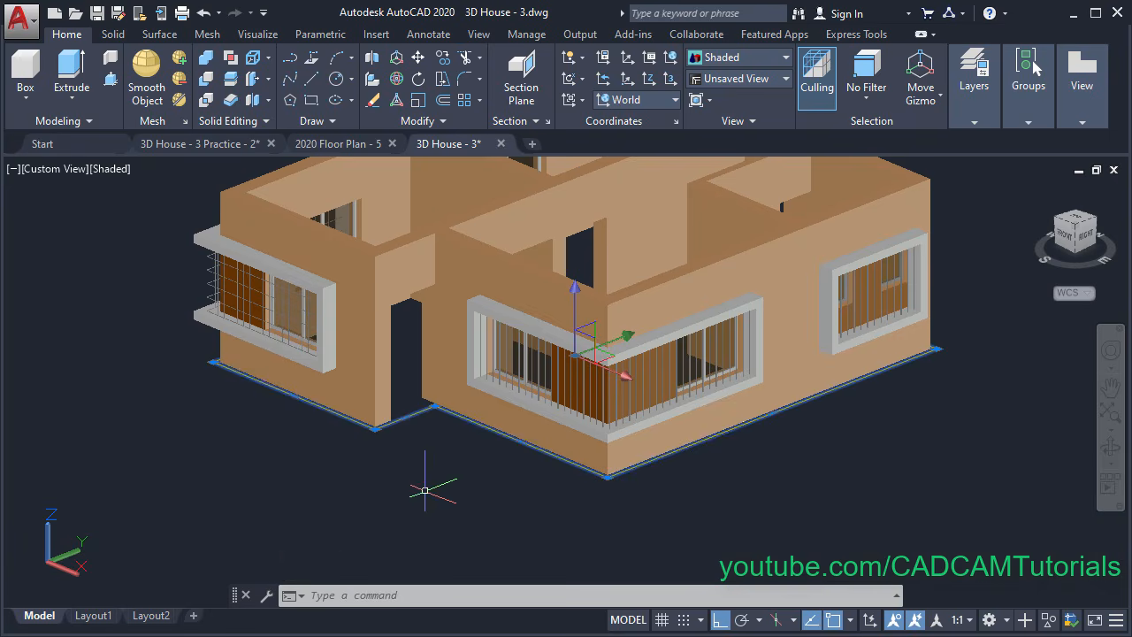
click(430, 124)
key(Escape)
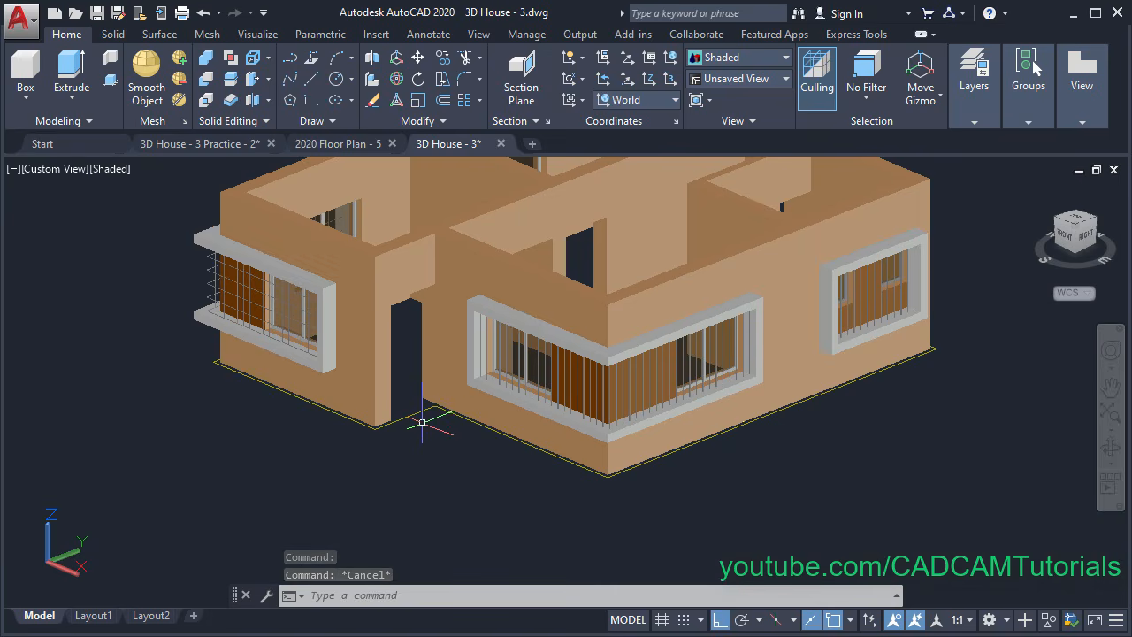
Extrude the house's base outline 600 units and select the resulting base solid
click(72, 78)
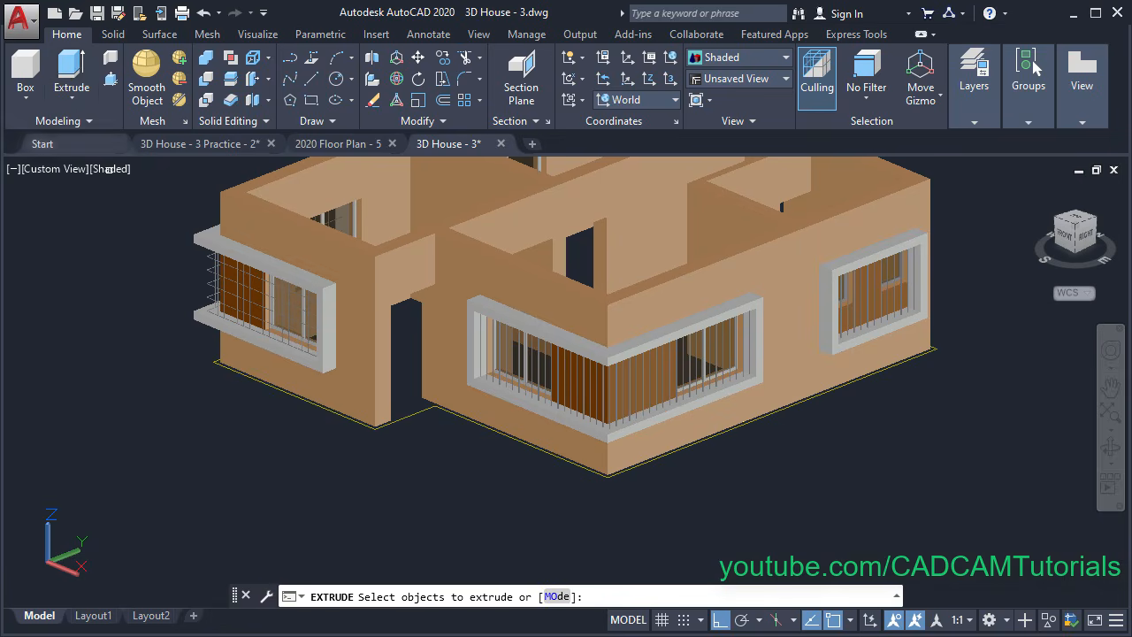
click(419, 416)
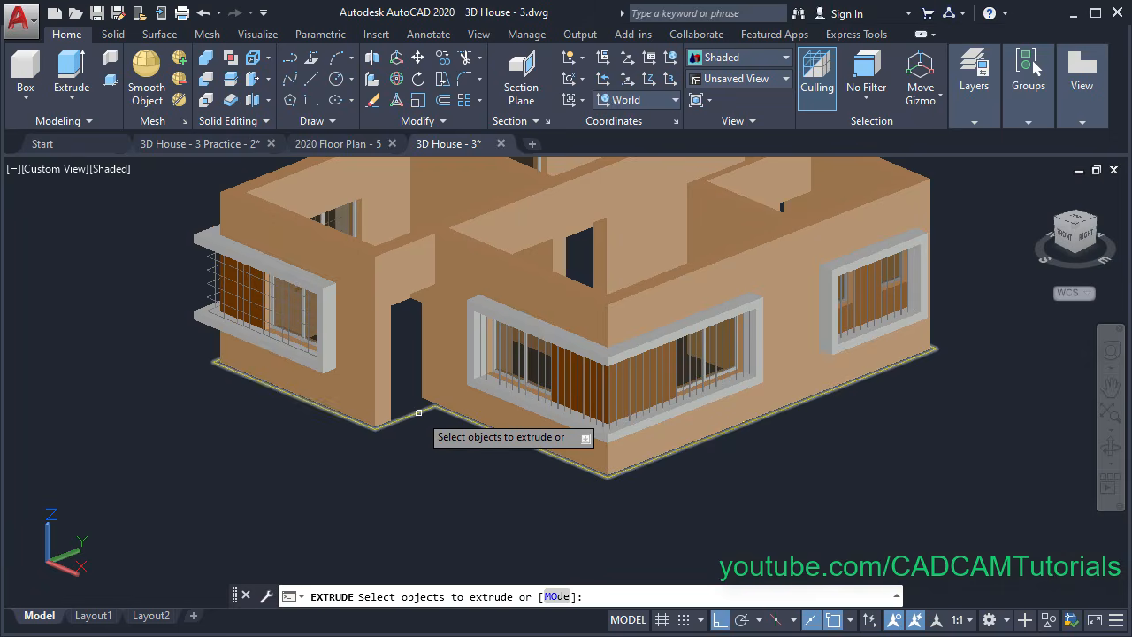
key(Return)
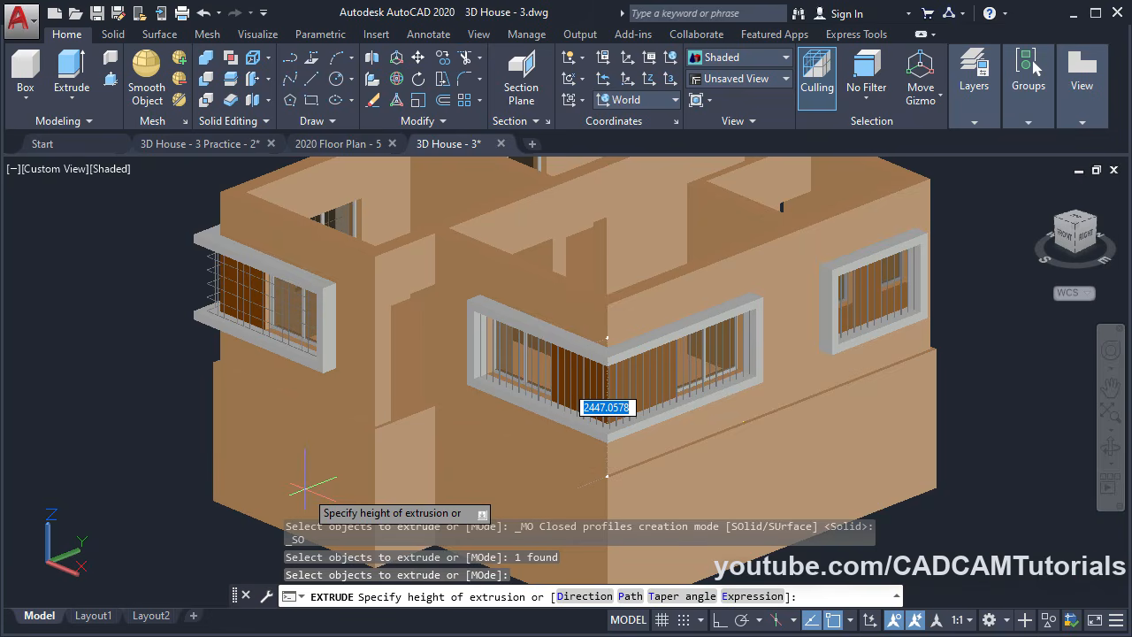
text(6)
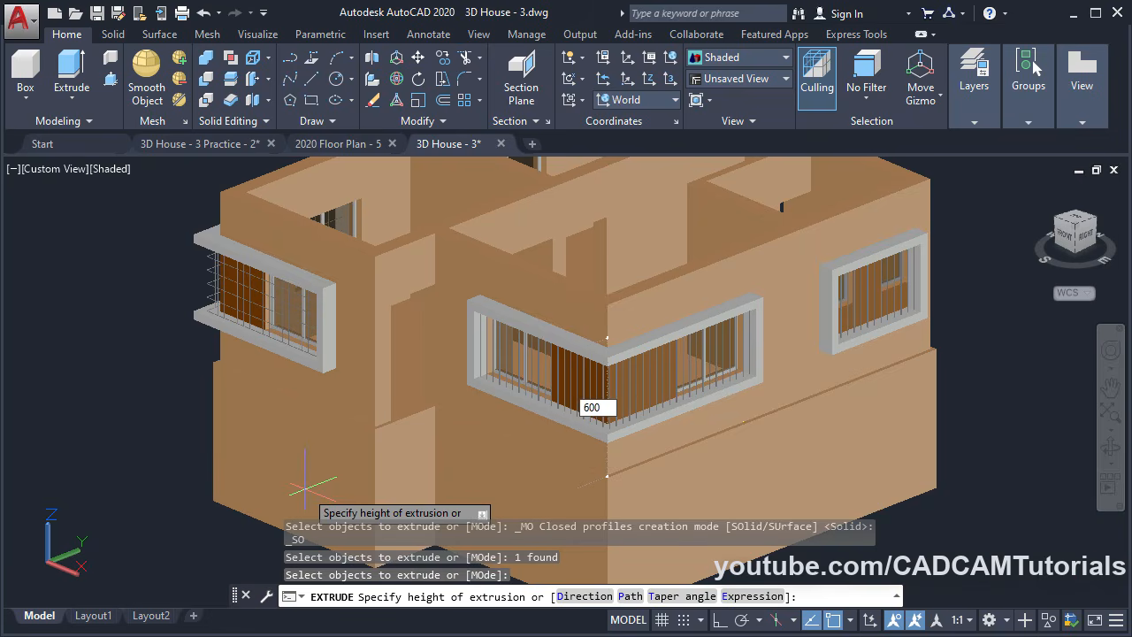
text(00)
key(Return)
shift+middle_drag(421, 458, 444, 469)
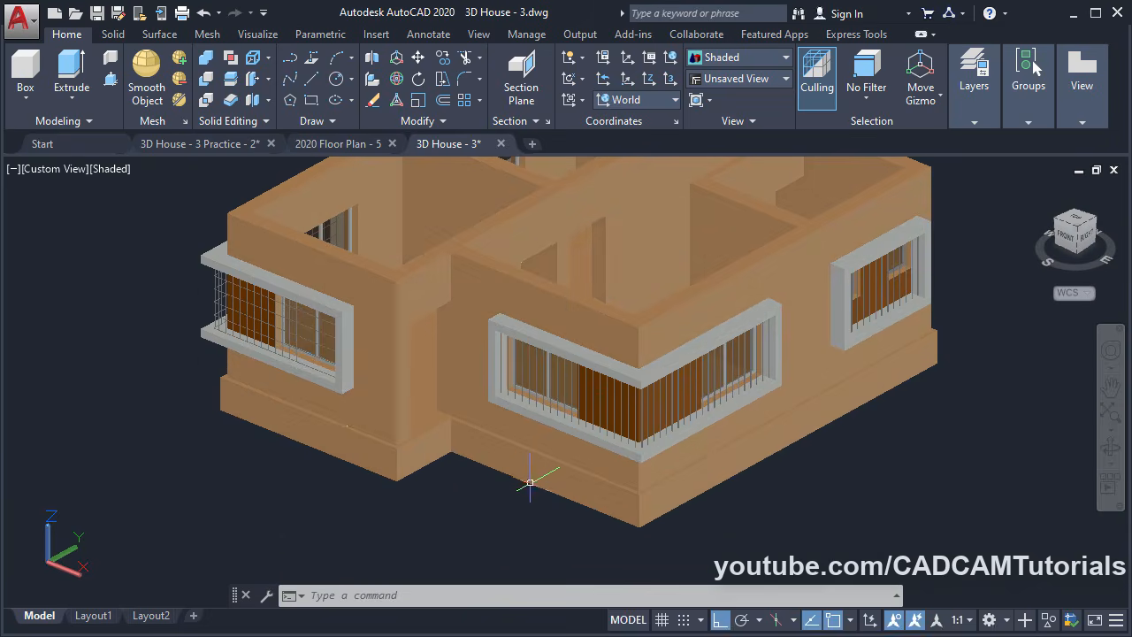
click(561, 484)
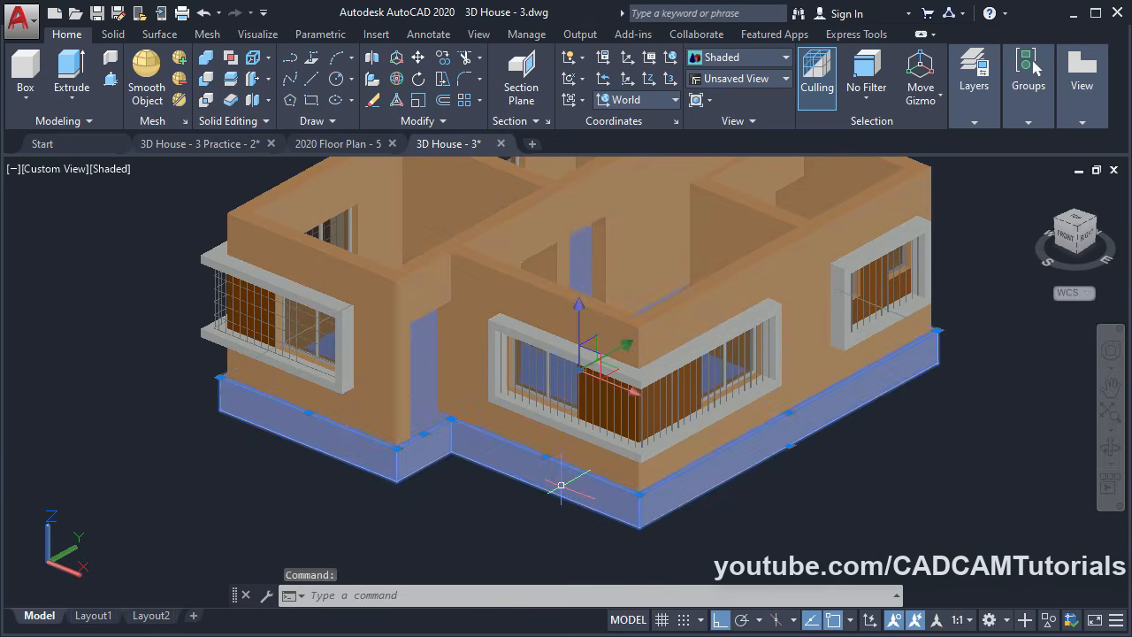
Assign the selected base solid to the Plinth layer
mouse_move(973, 106)
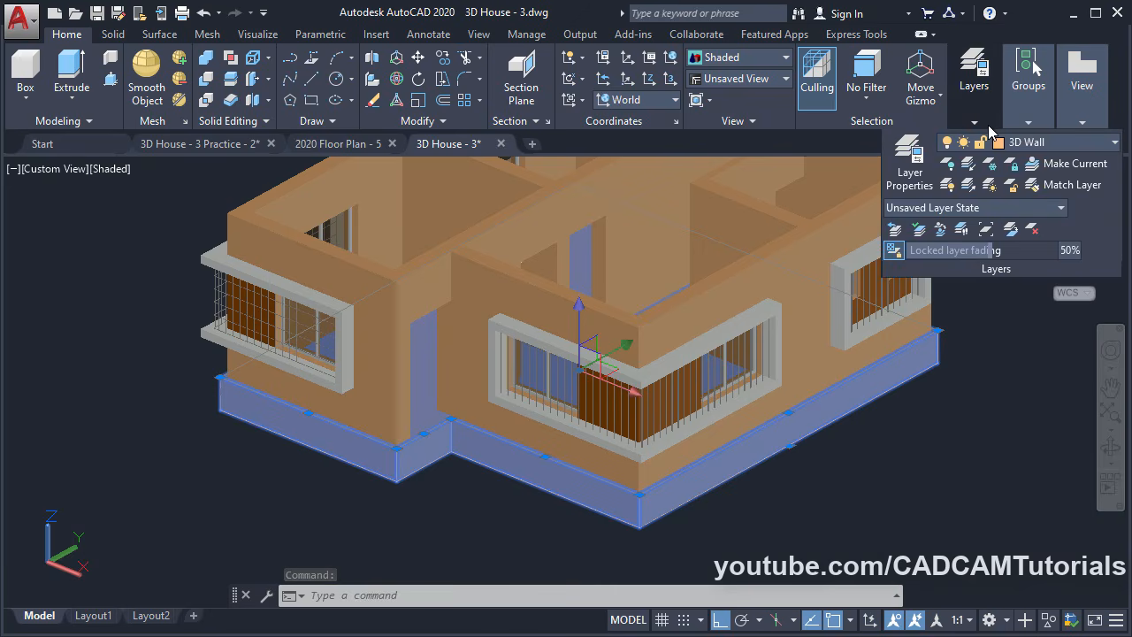
click(1025, 145)
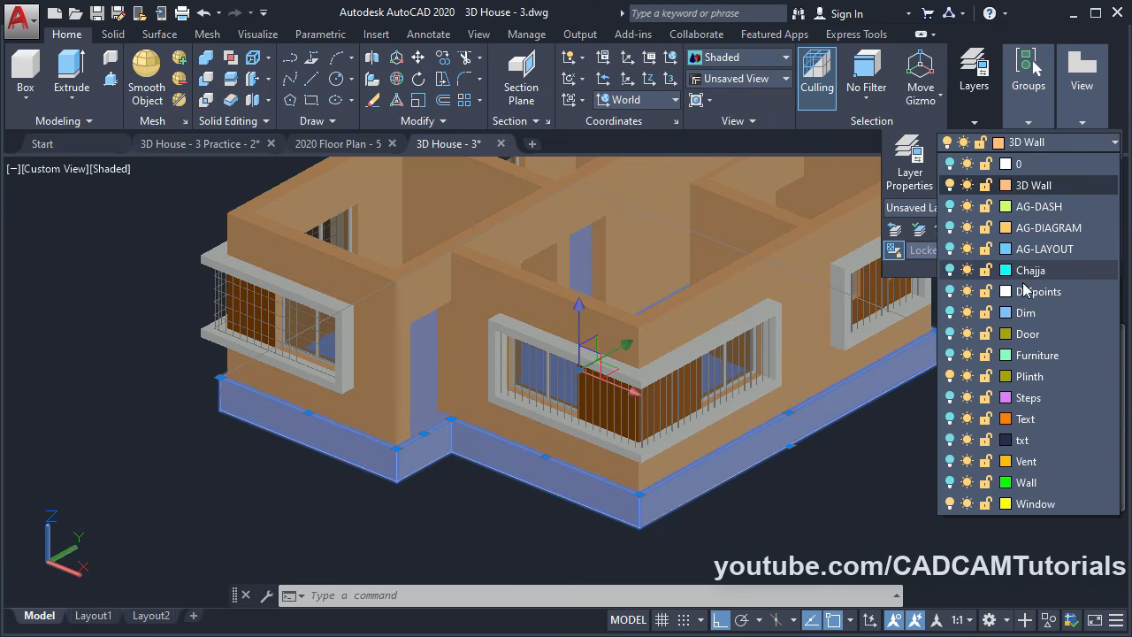
click(1048, 376)
click(1047, 376)
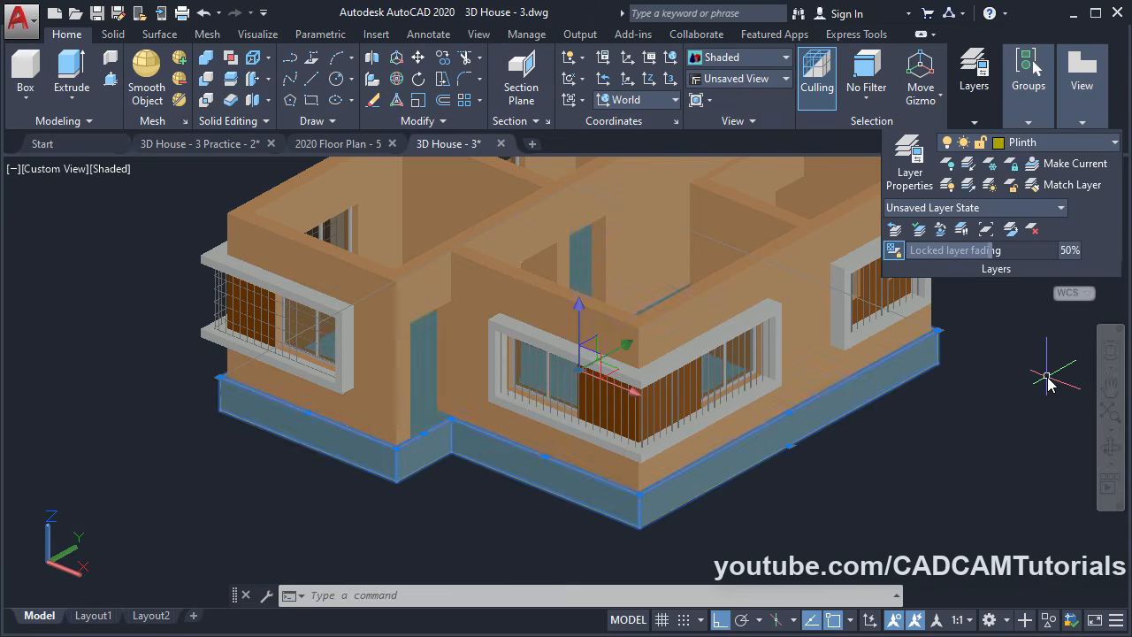
Change the Plinth layer colour to index colour 32 and clear the selection
mouse_move(975, 119)
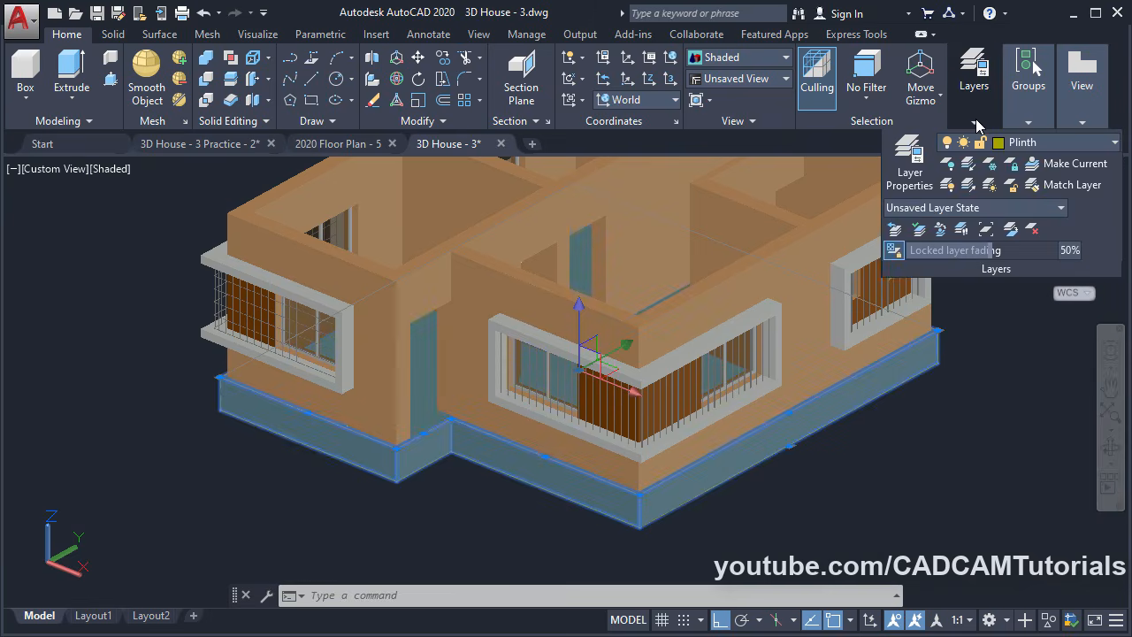
click(1017, 146)
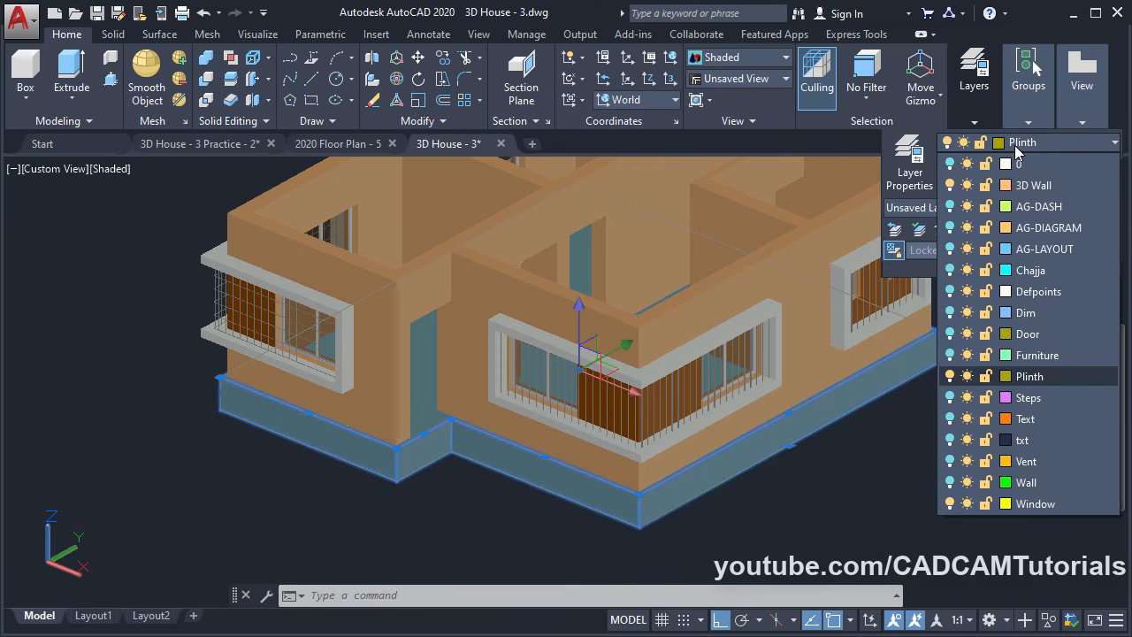
click(1004, 376)
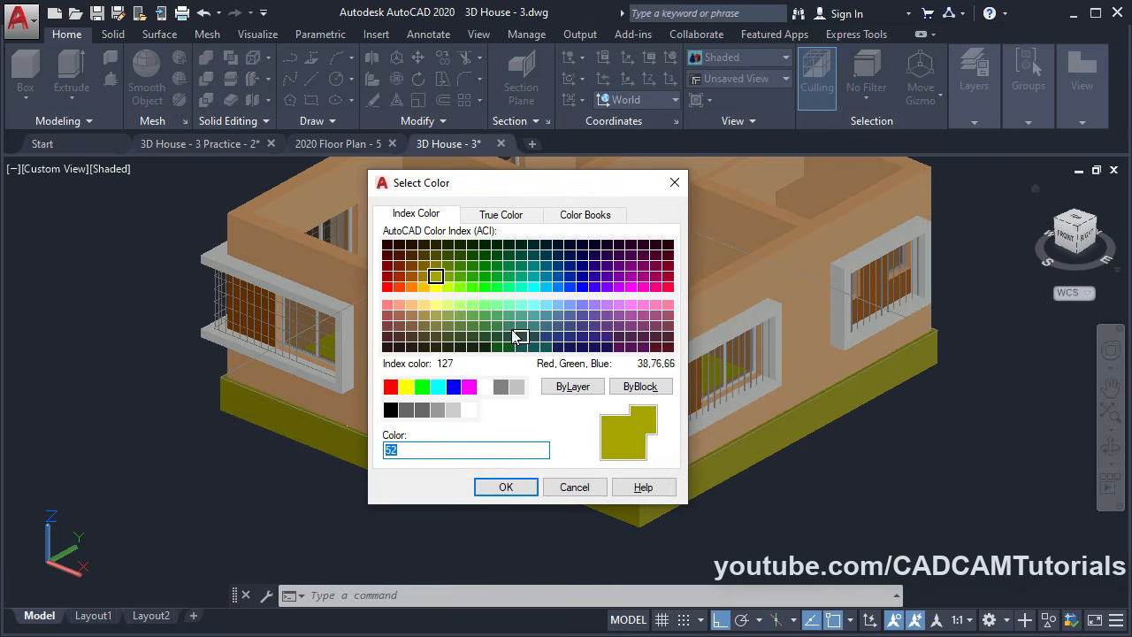
click(411, 277)
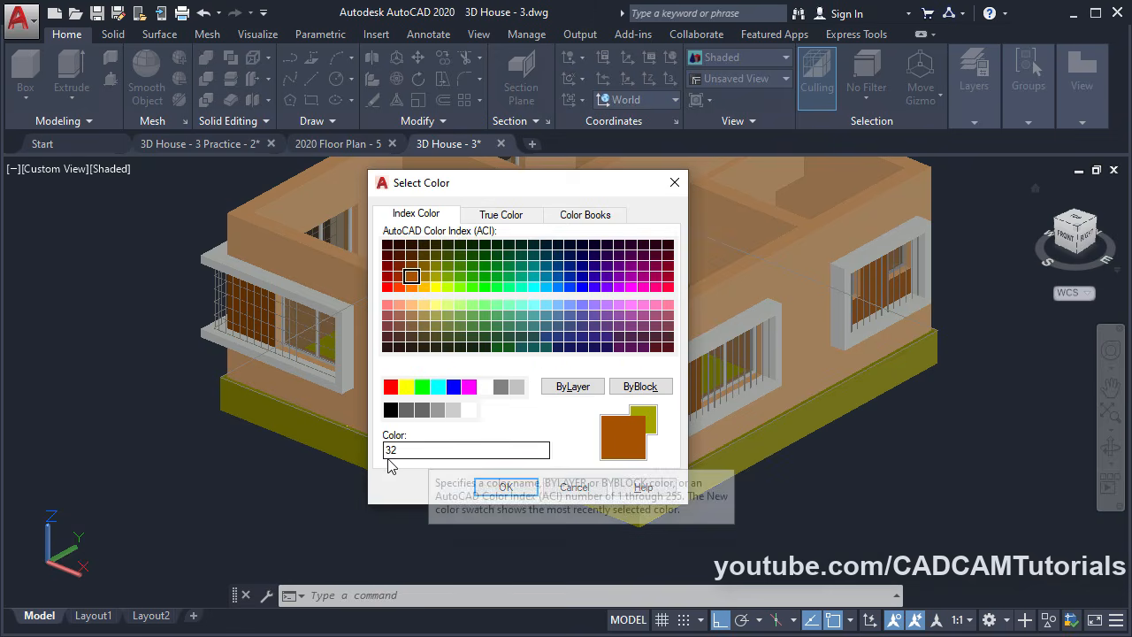
click(506, 487)
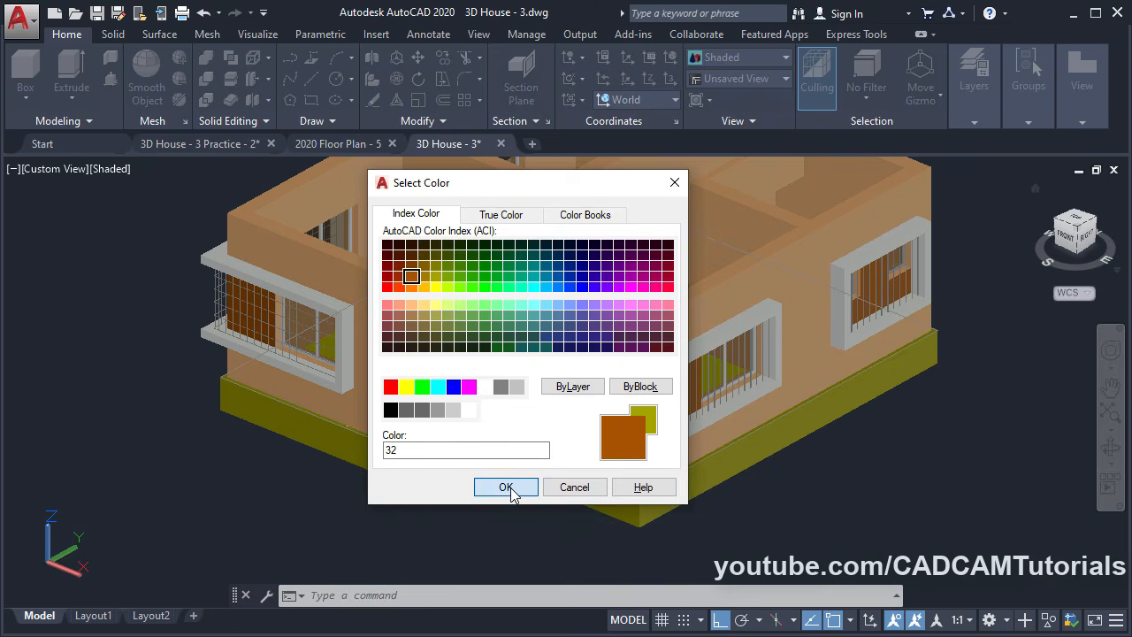
key(Escape)
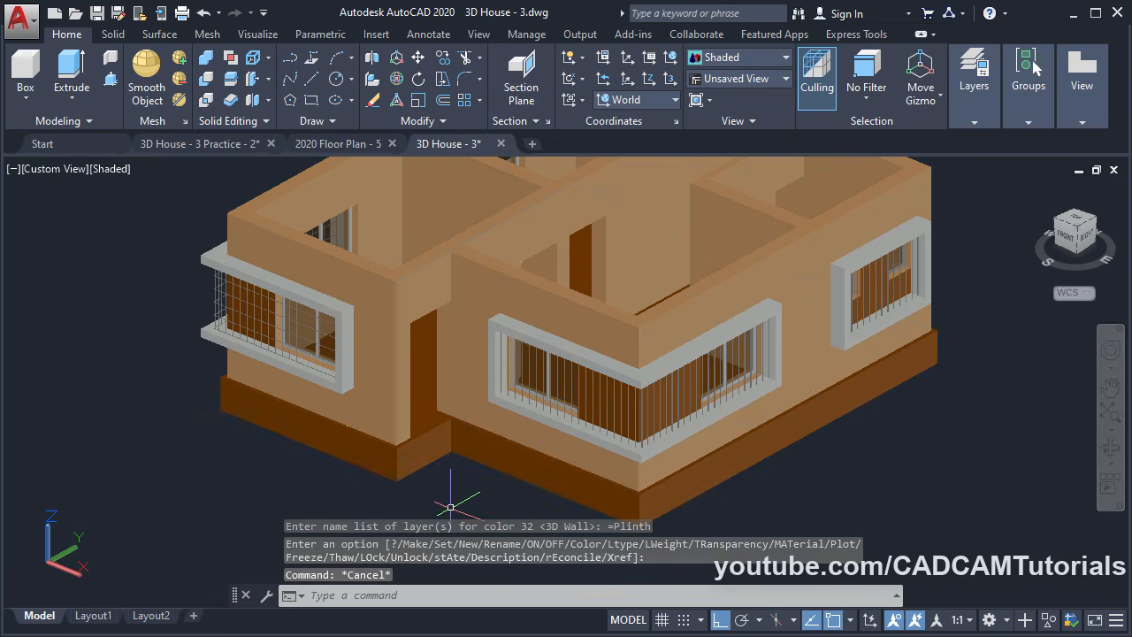
Zoom to the recessed plinth corner and press-pull its rectangular face out 900 units
scroll(452, 487, up, 3)
scroll(460, 482, up, 3)
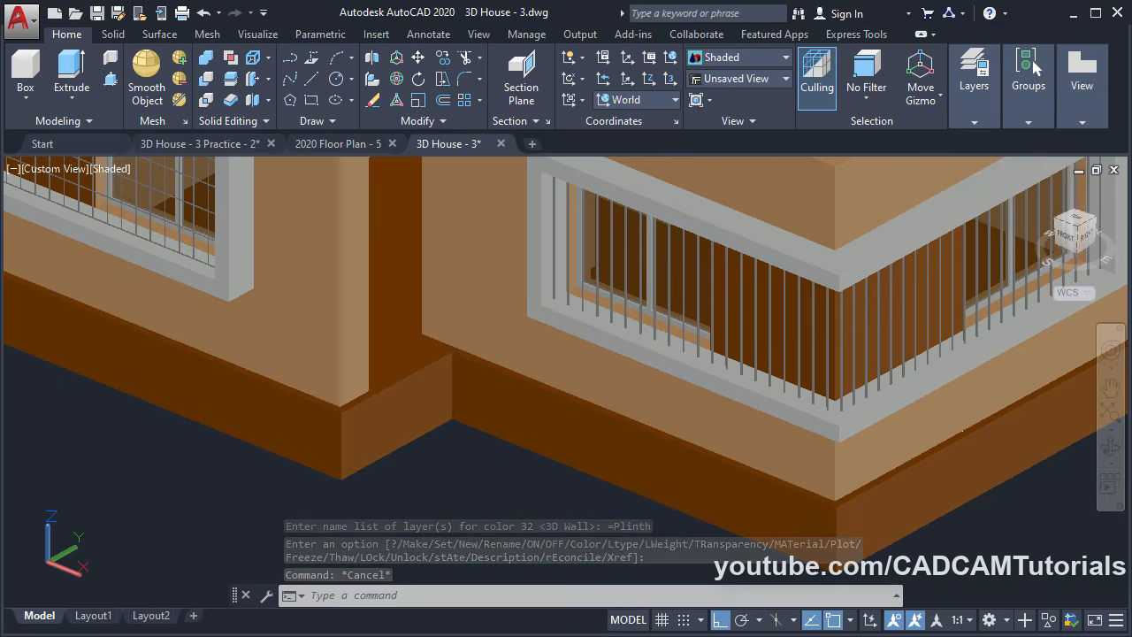
middle_drag(477, 500, 490, 504)
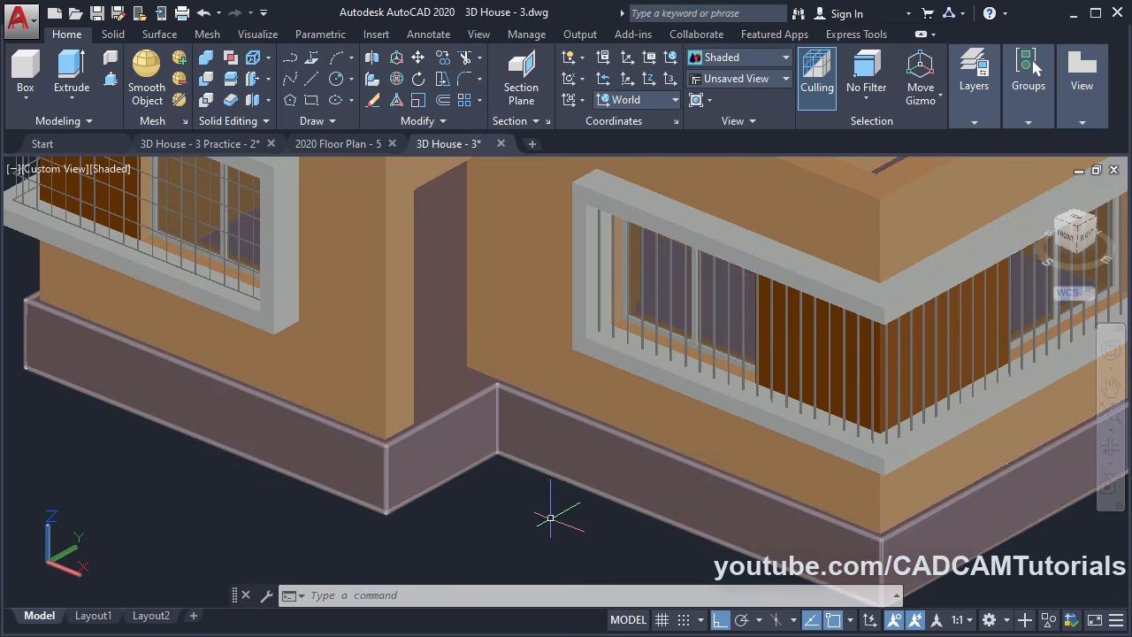
scroll(531, 500, up, 3)
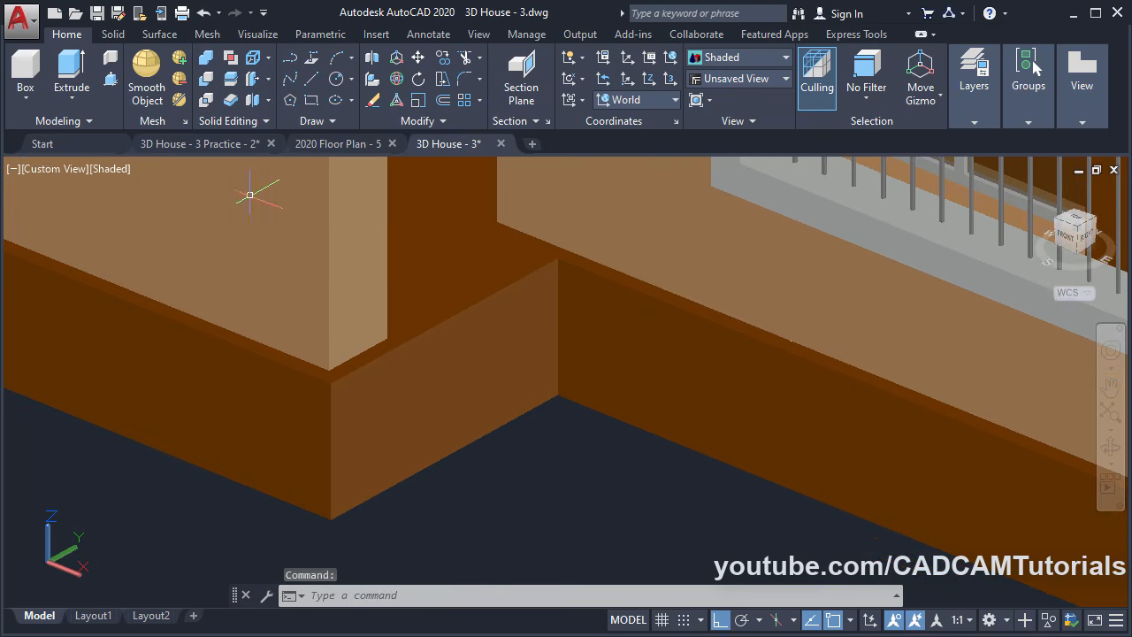
click(251, 195)
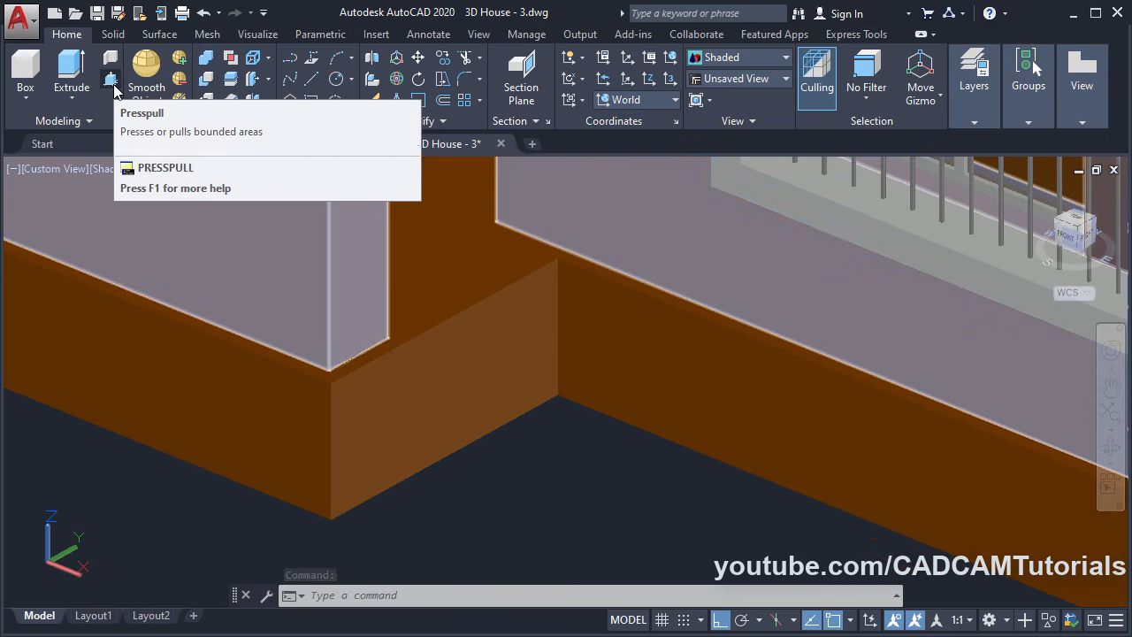
click(110, 84)
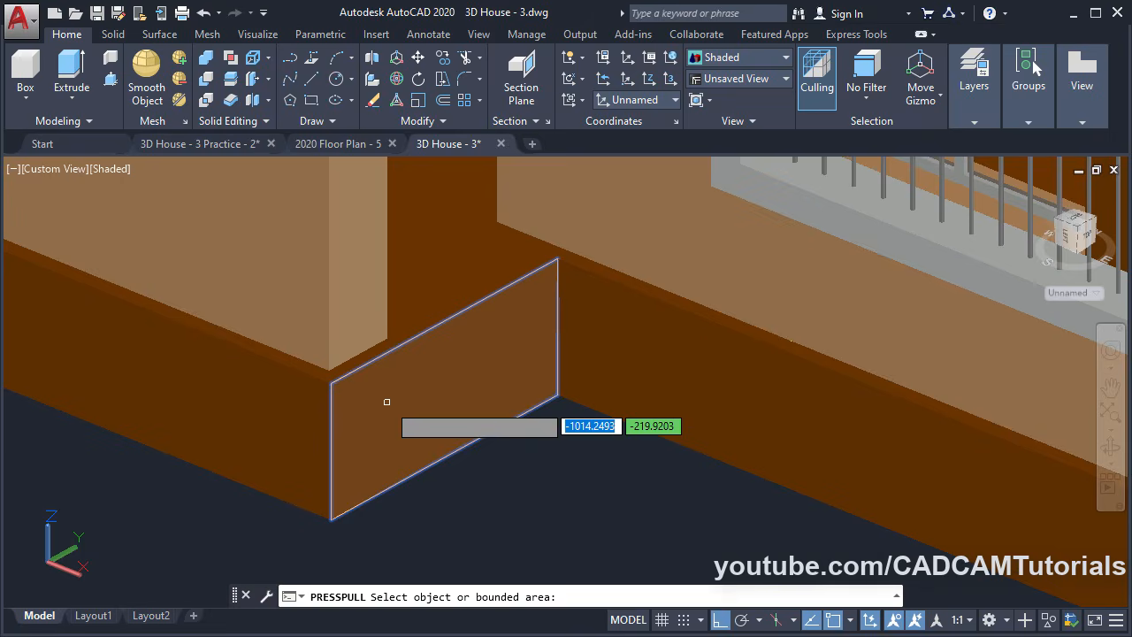
click(386, 401)
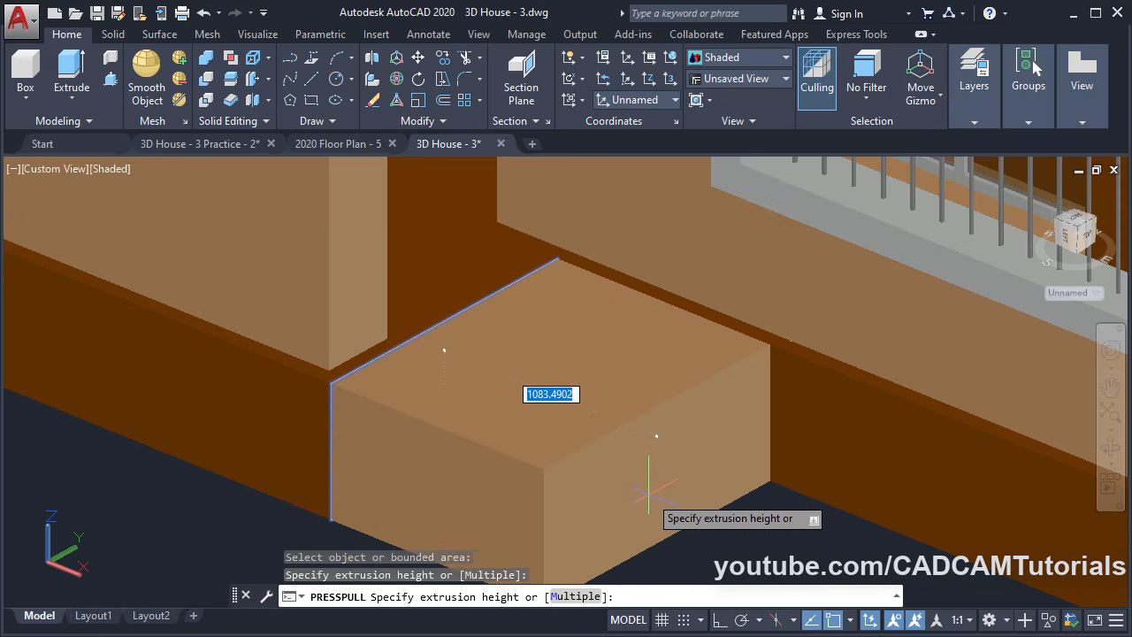
text(900)
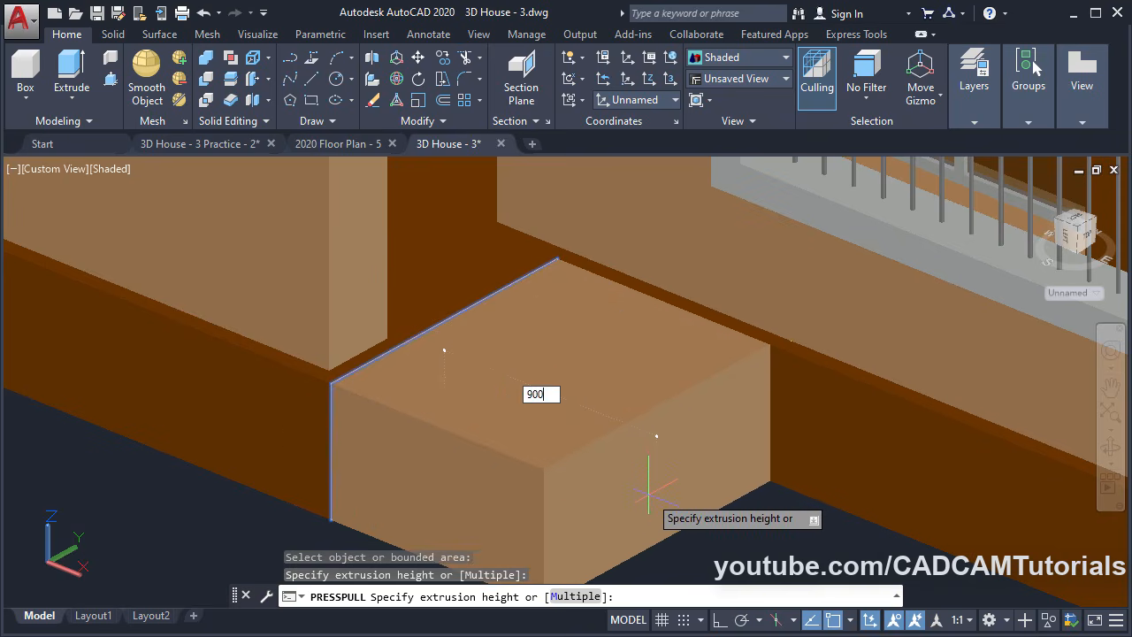
key(Return)
key(Return)
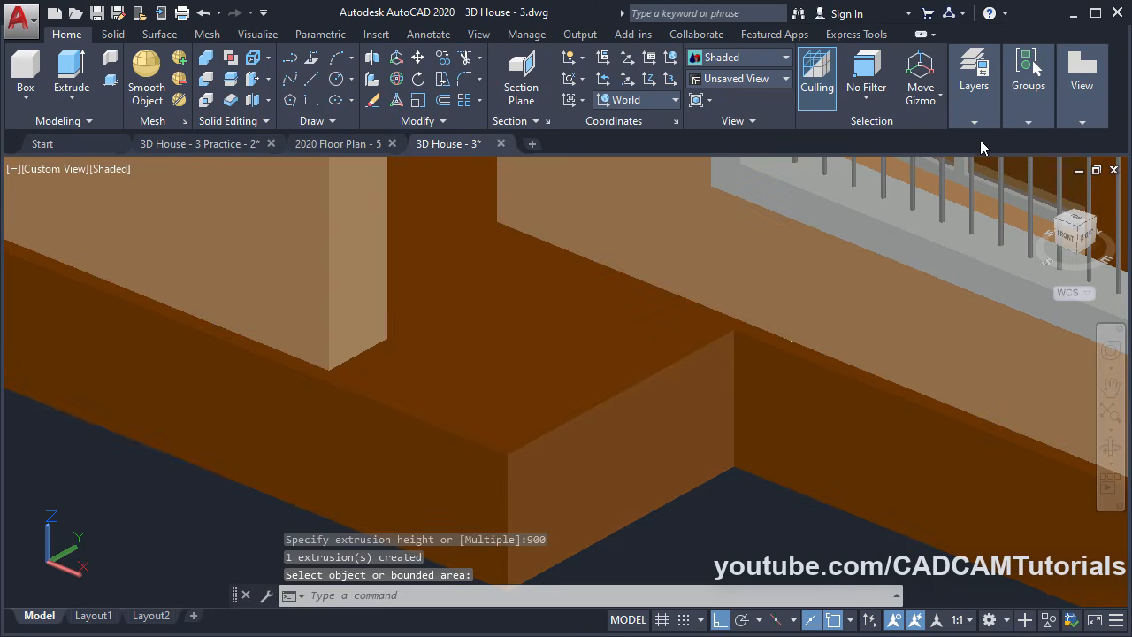
Set Plinth as the current layer and bring the plinth corner back into view
click(974, 88)
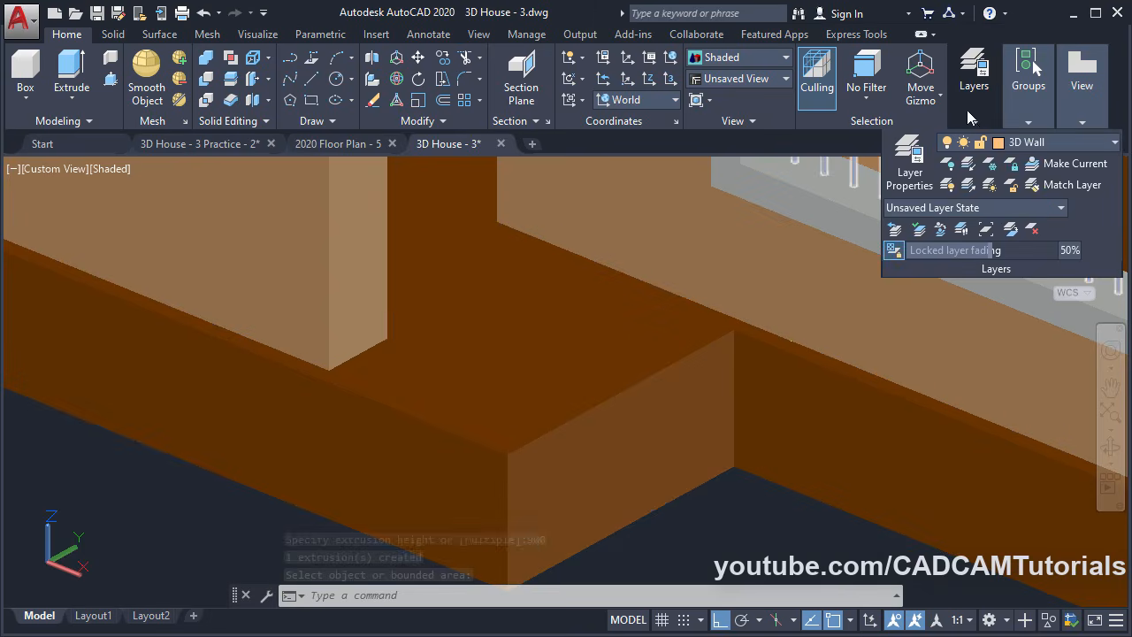
click(1035, 144)
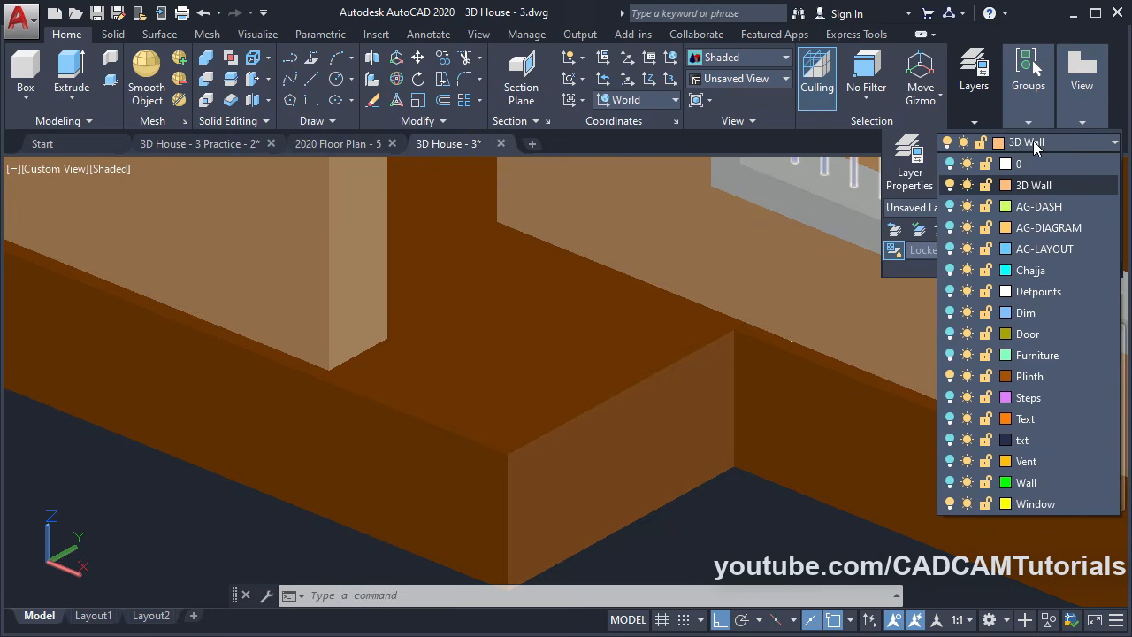
click(1035, 376)
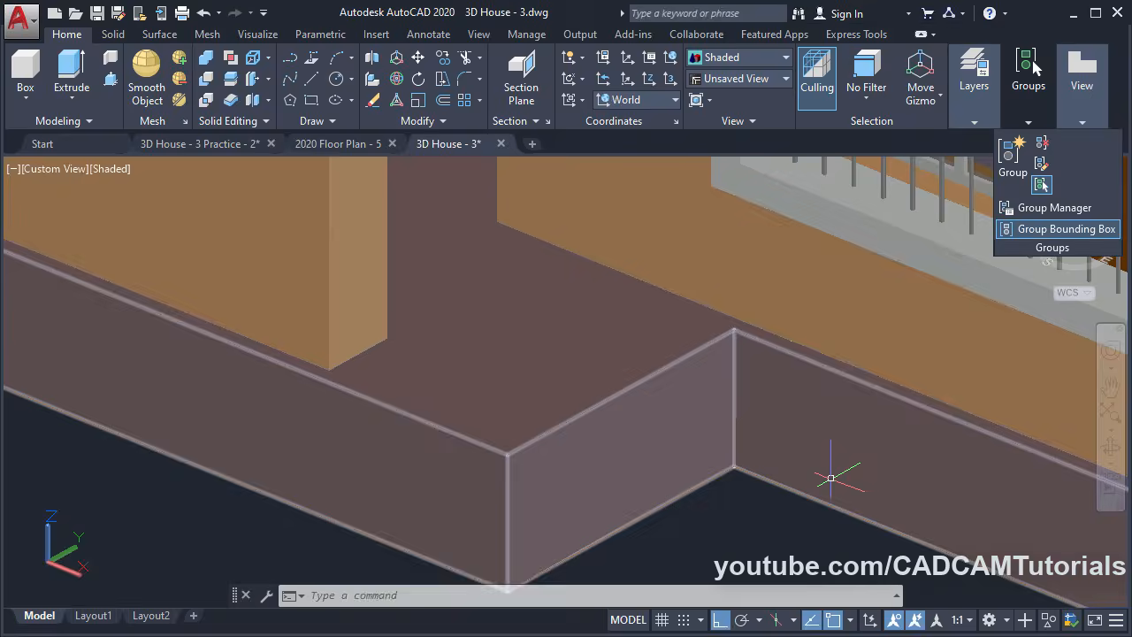
scroll(594, 291, down, 1)
middle_drag(594, 292, 622, 506)
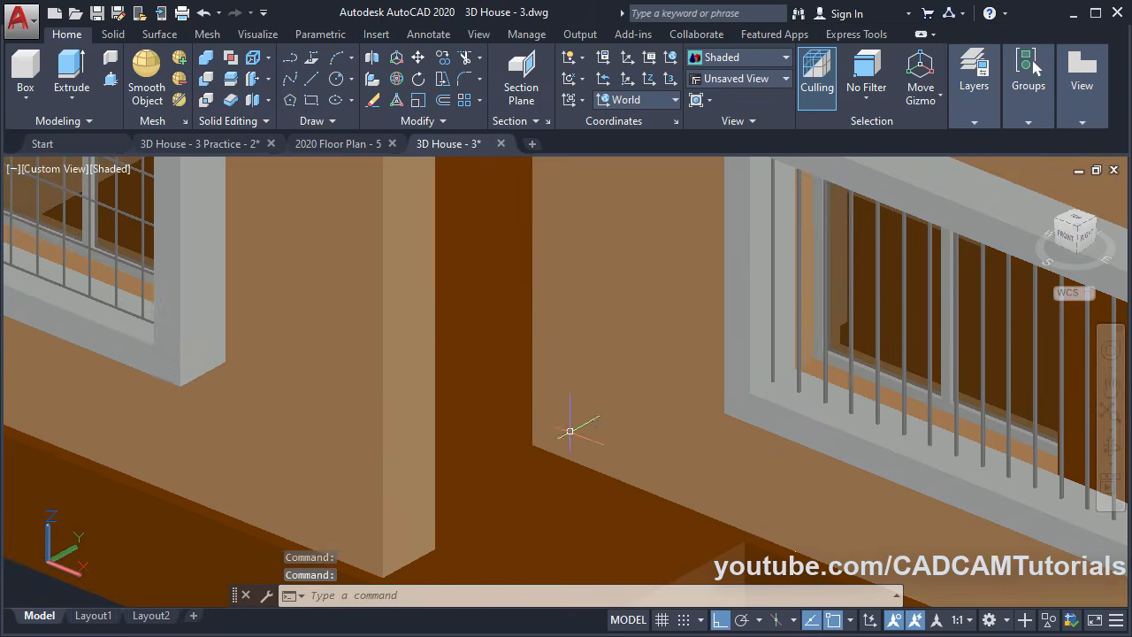
scroll(568, 432, down, 2)
middle_drag(607, 412, 521, 322)
scroll(539, 473, up, 2)
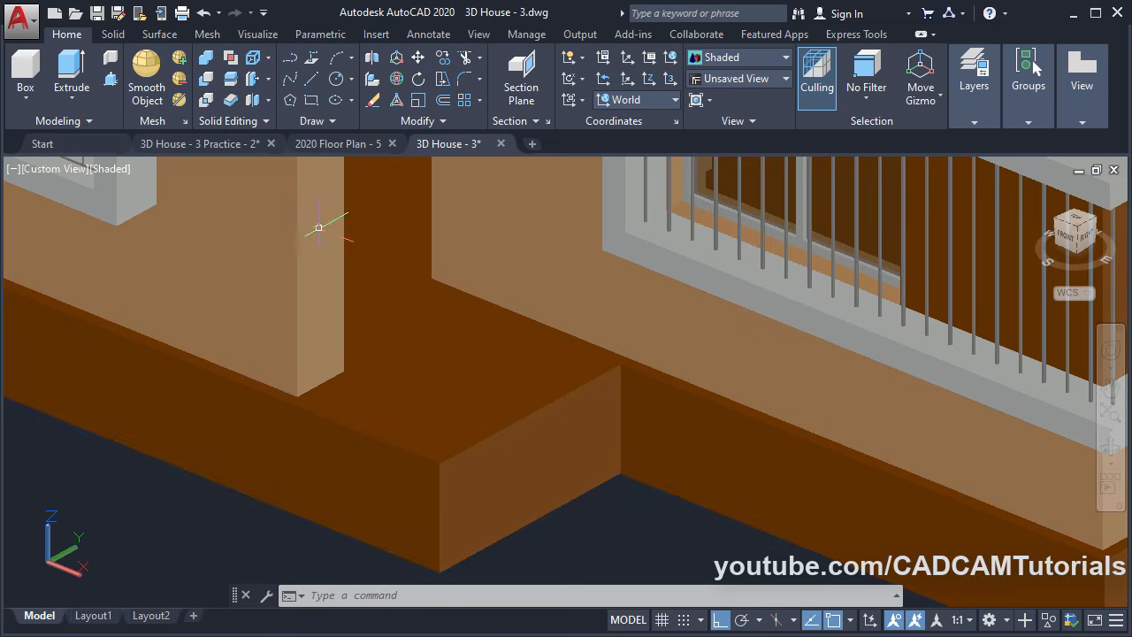
Copy the new plinth block's vertical corner edge 1000 units away with Copy Edges
click(269, 59)
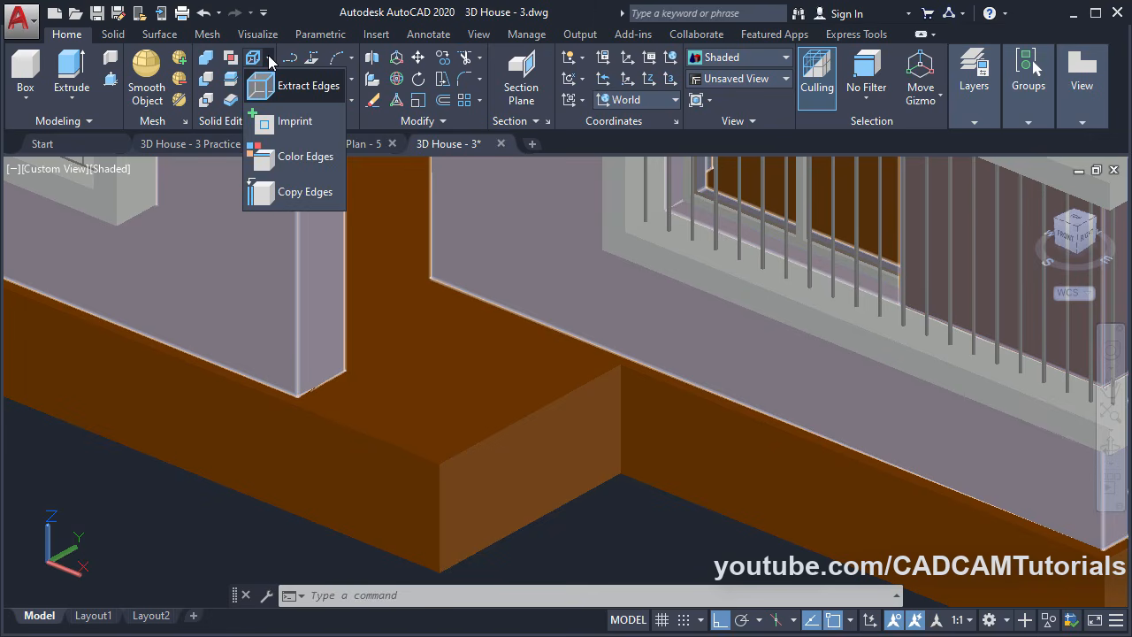
click(297, 197)
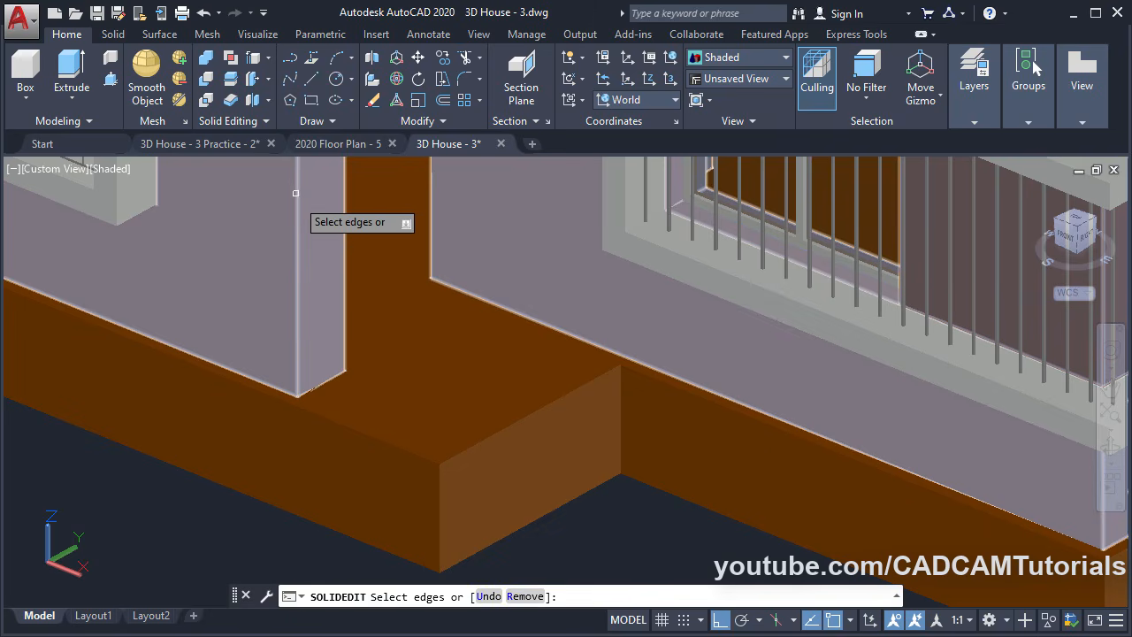
click(623, 431)
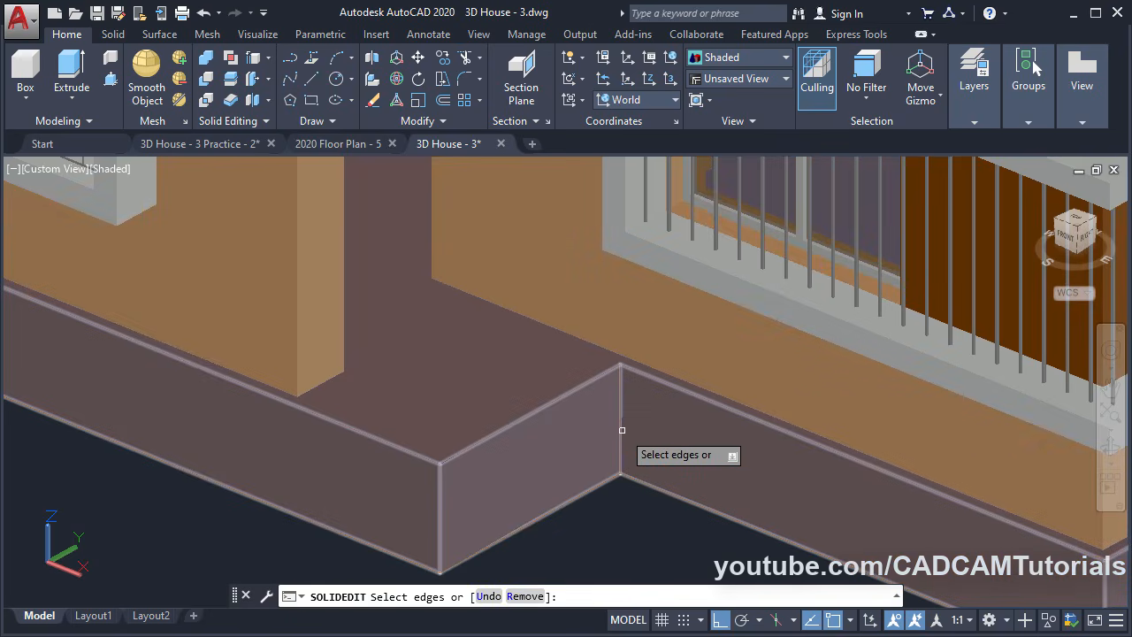
click(621, 430)
key(Return)
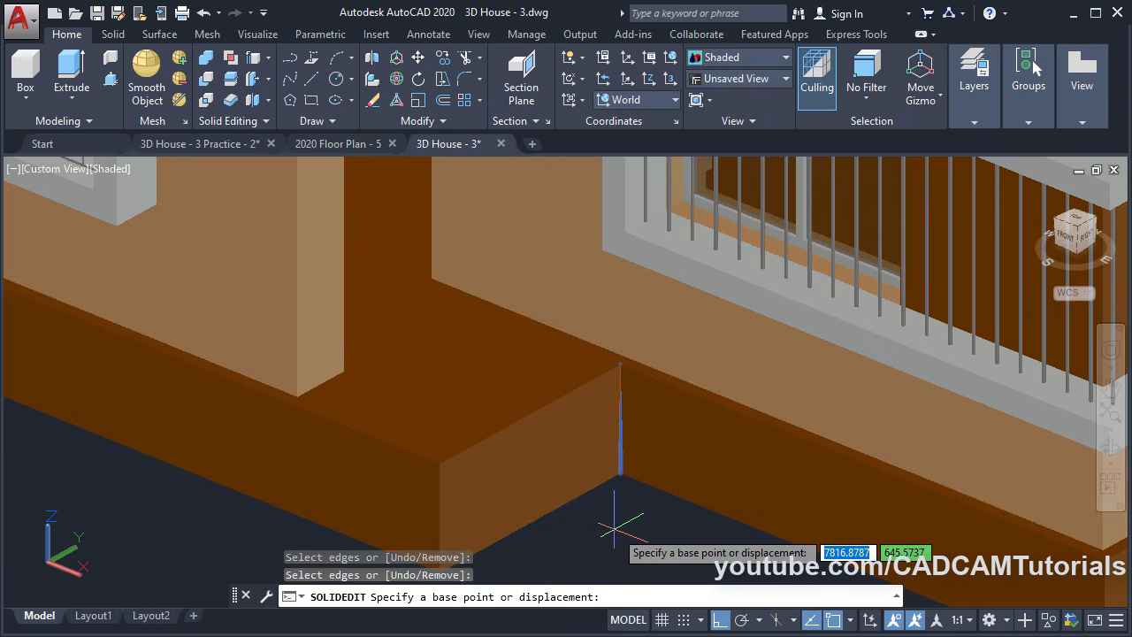
middle_drag(622, 528, 518, 435)
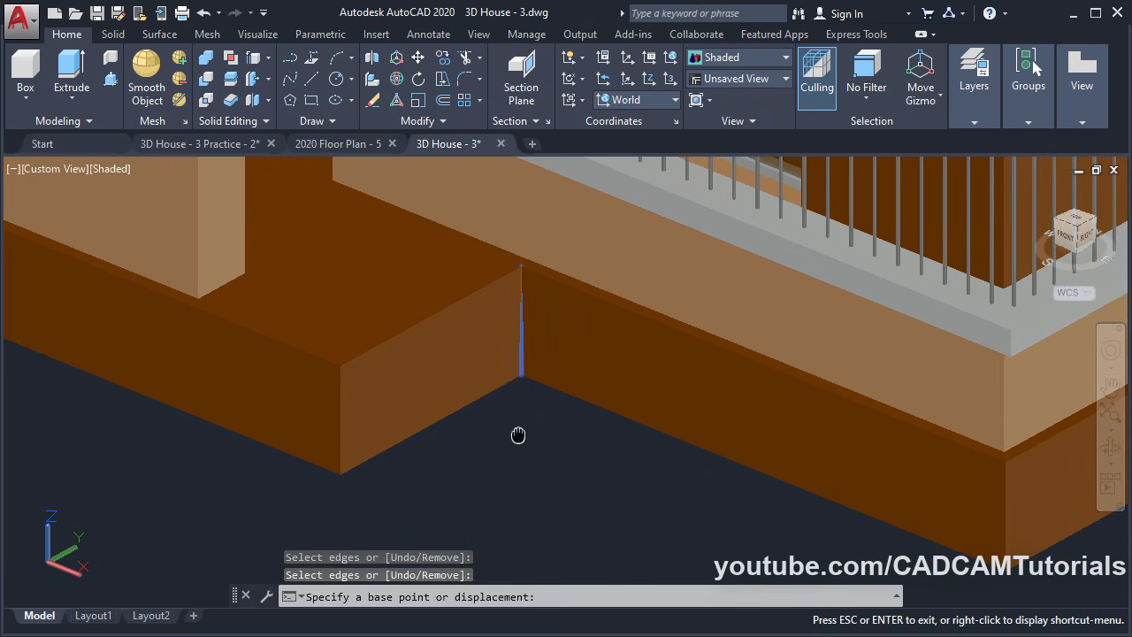
click(539, 451)
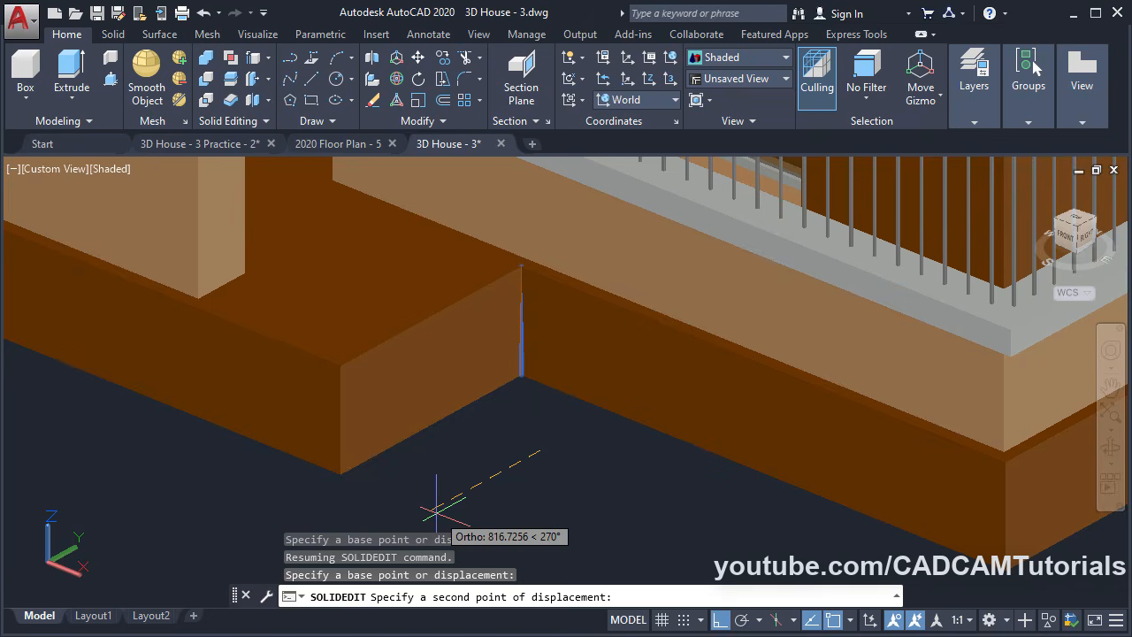
text(1000)
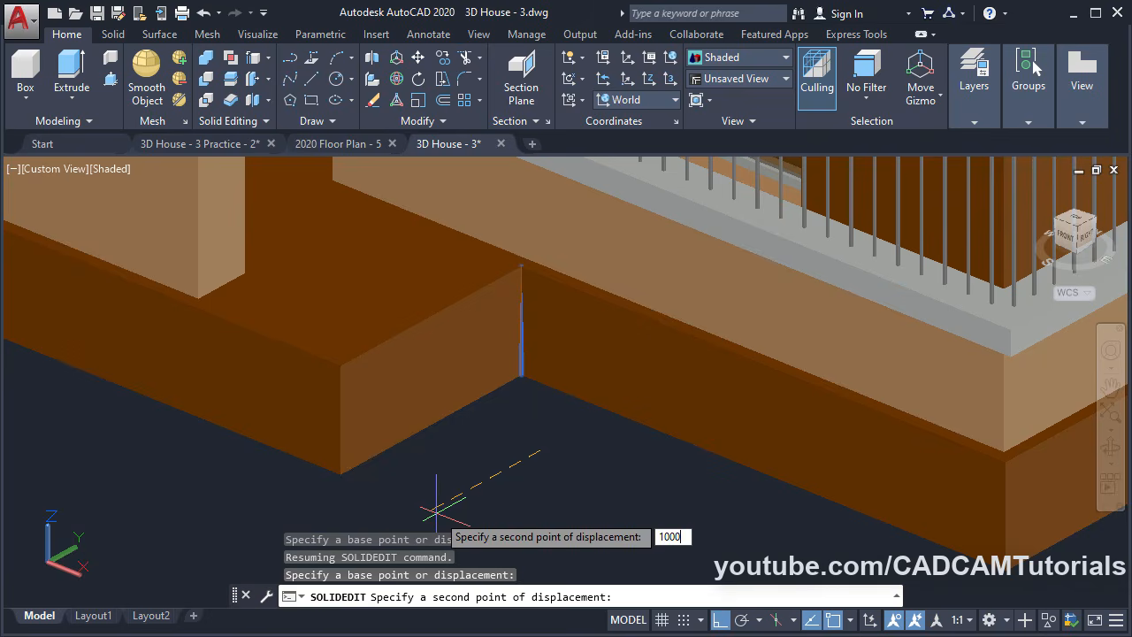
key(Return)
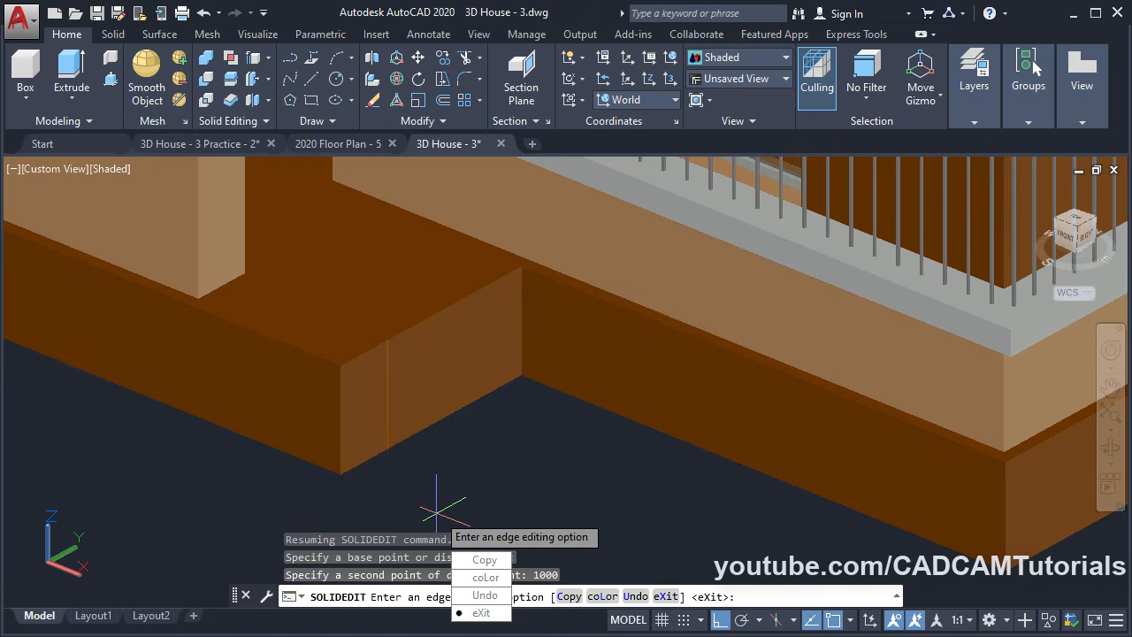
Copy the block's bottom front edge 200 units up
click(485, 567)
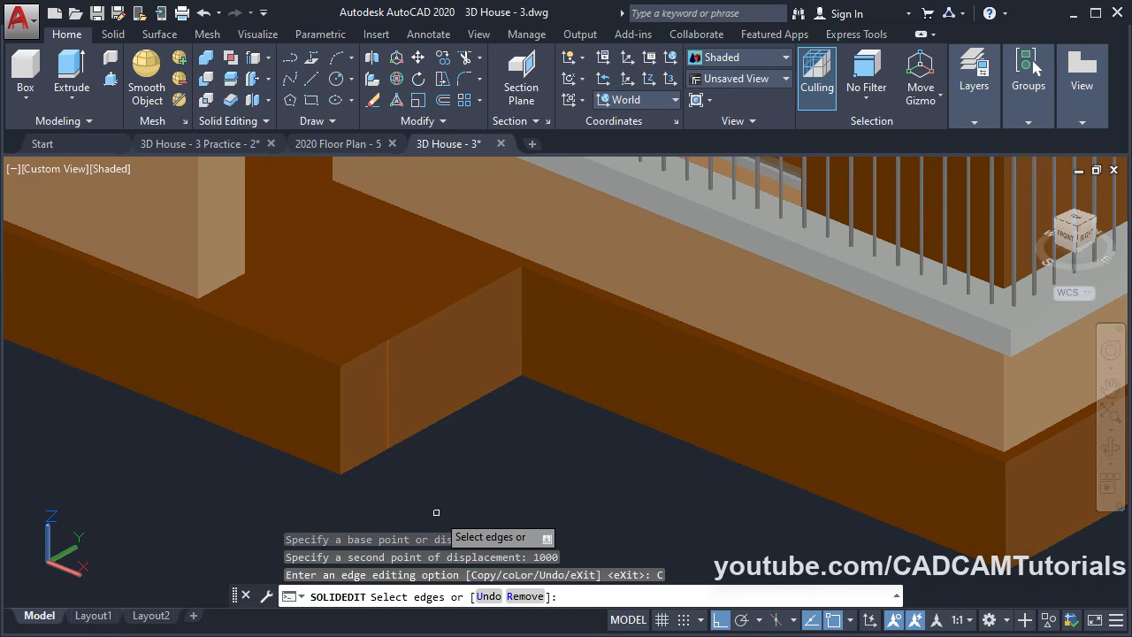
click(423, 428)
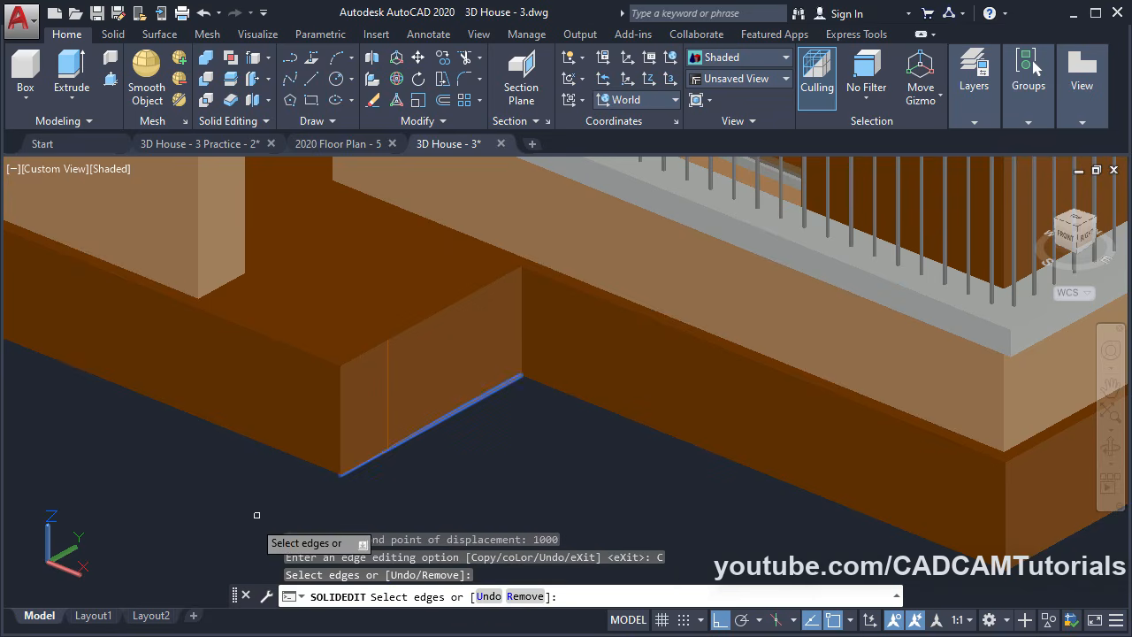
key(Return)
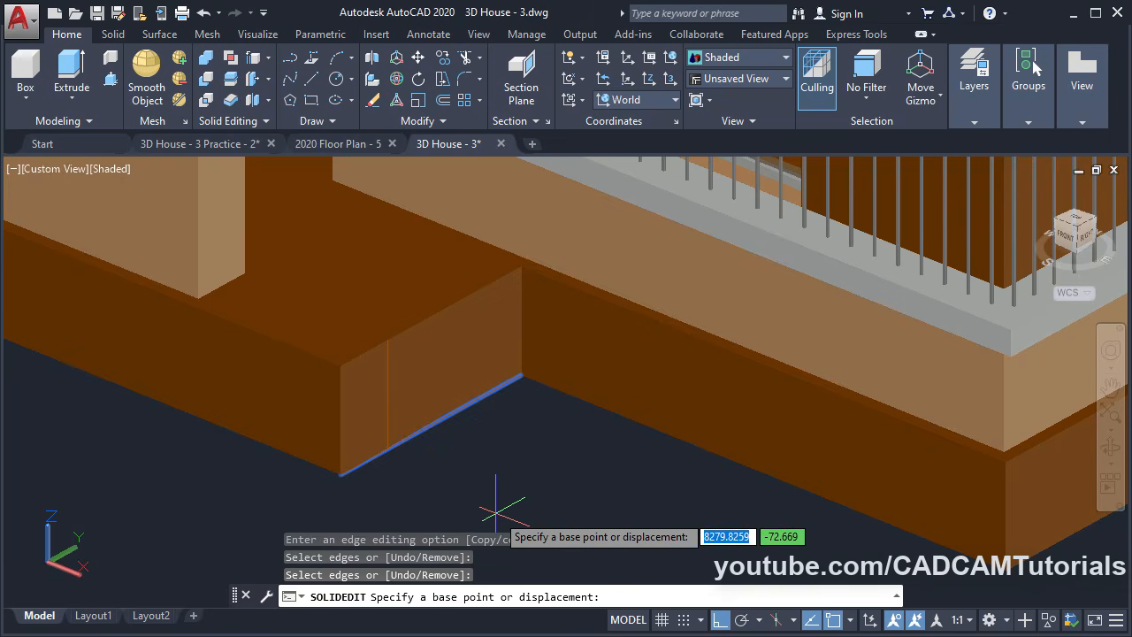
click(520, 501)
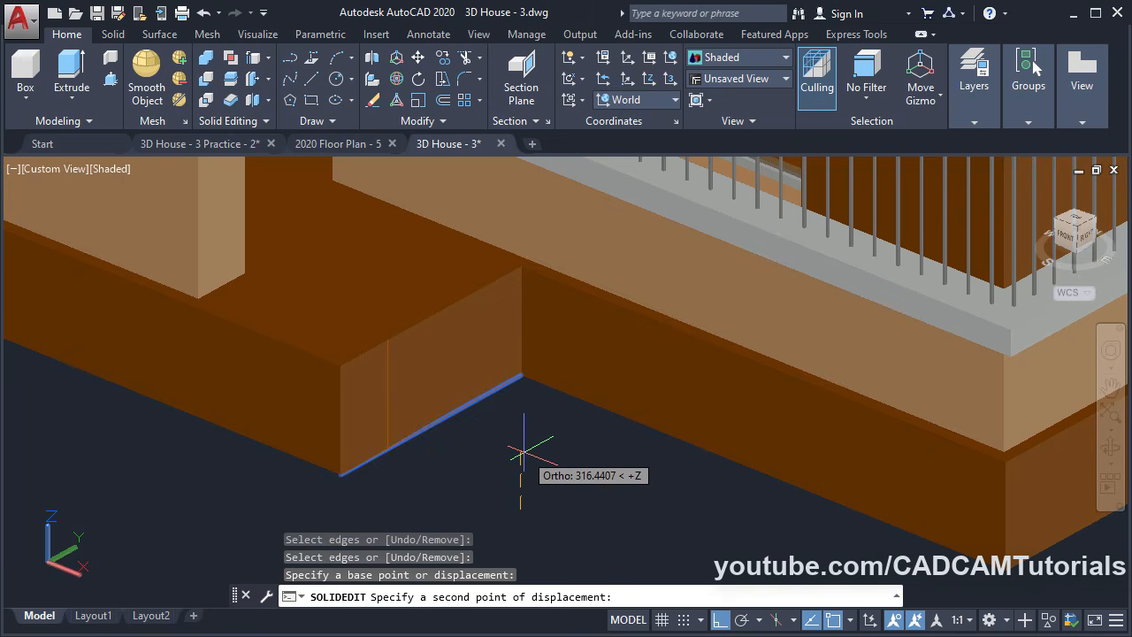
text(200)
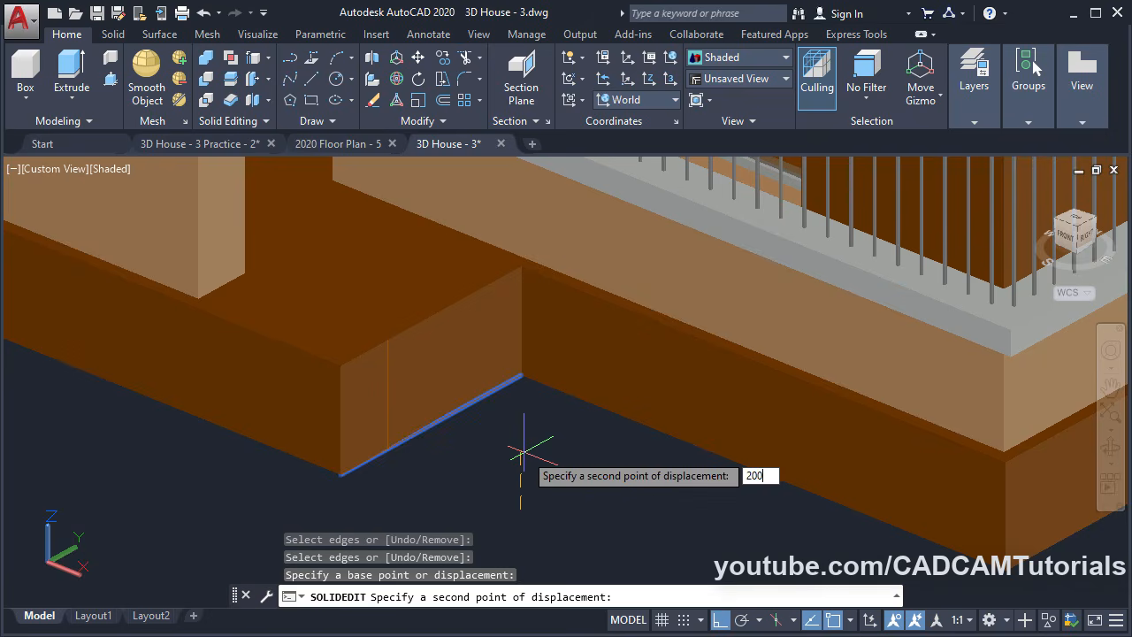
key(Return)
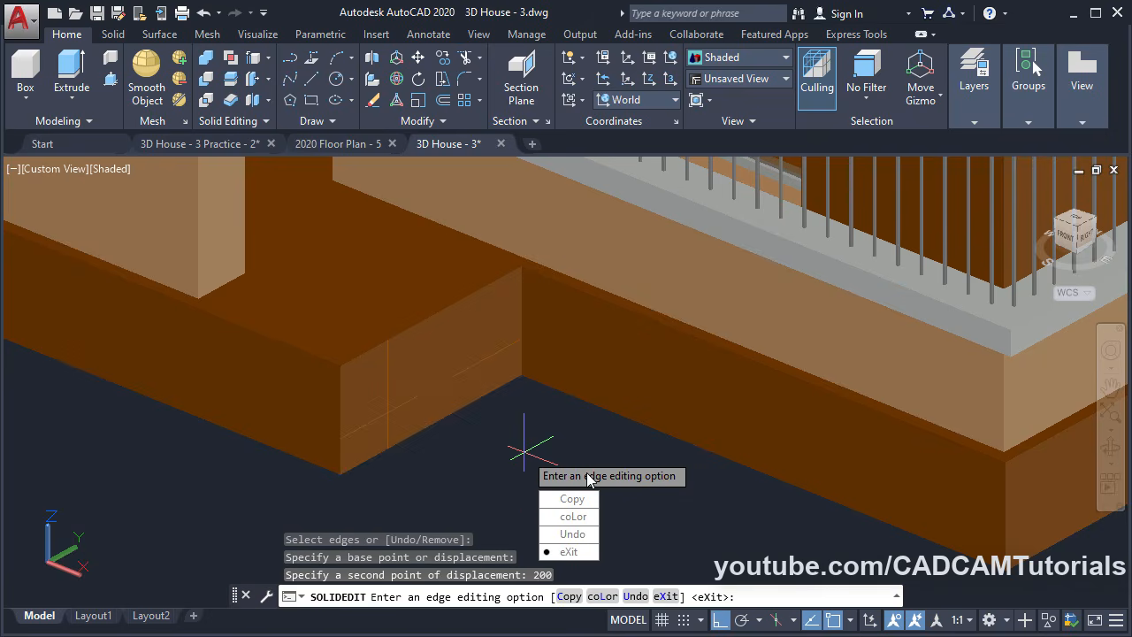
Copy the block's top front edge 200 units down and exit edge editing
click(571, 499)
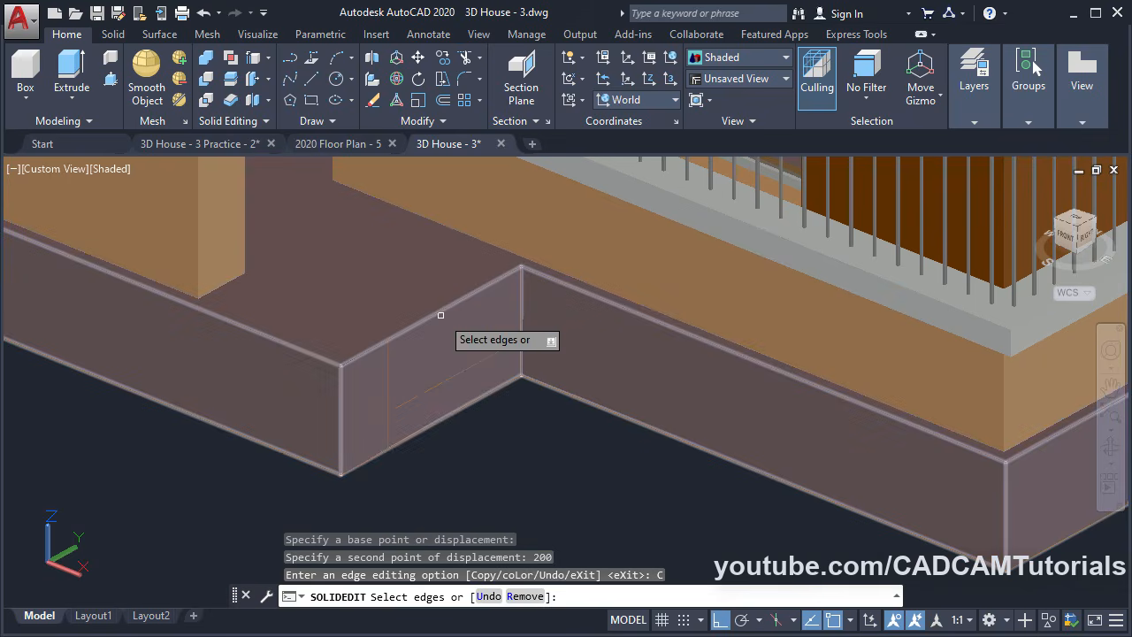
click(440, 315)
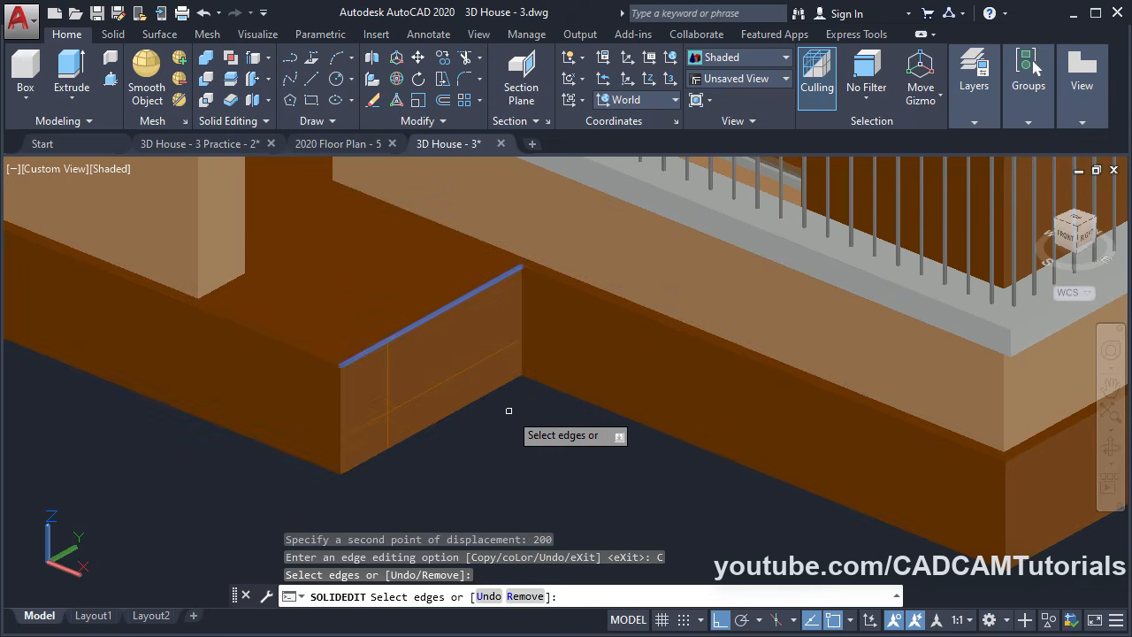
key(Return)
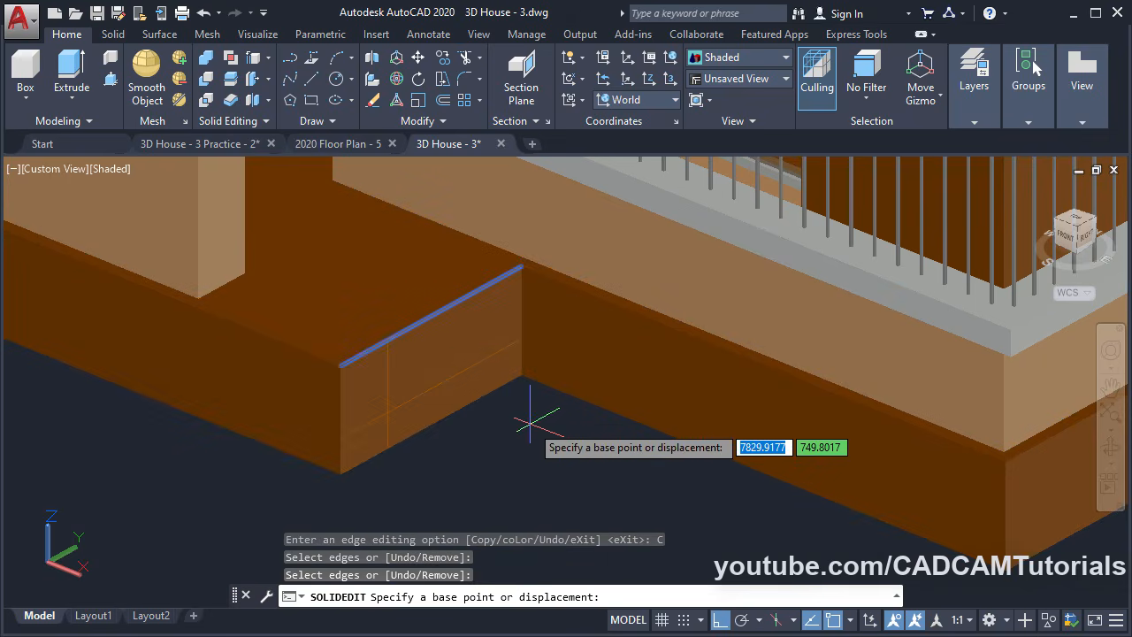
click(530, 423)
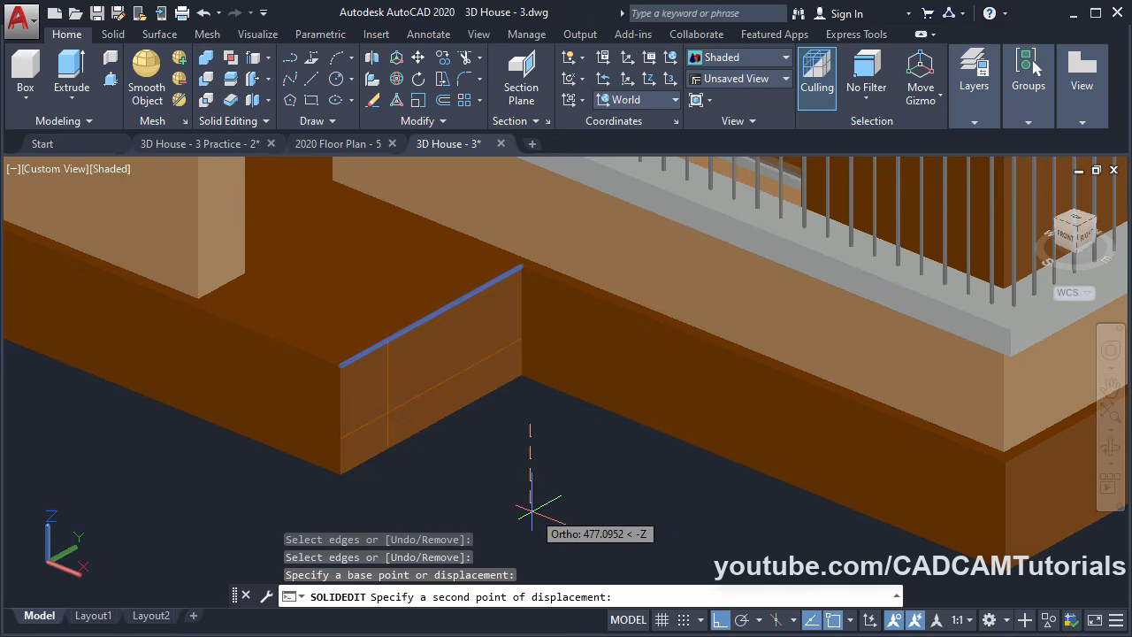
text(200)
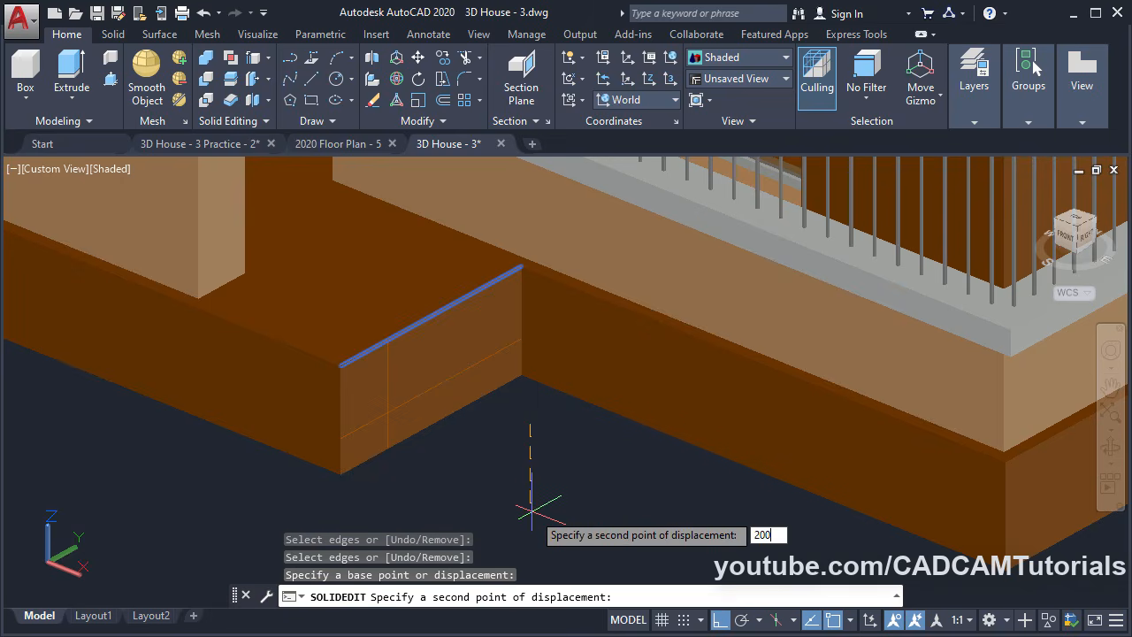
key(Return)
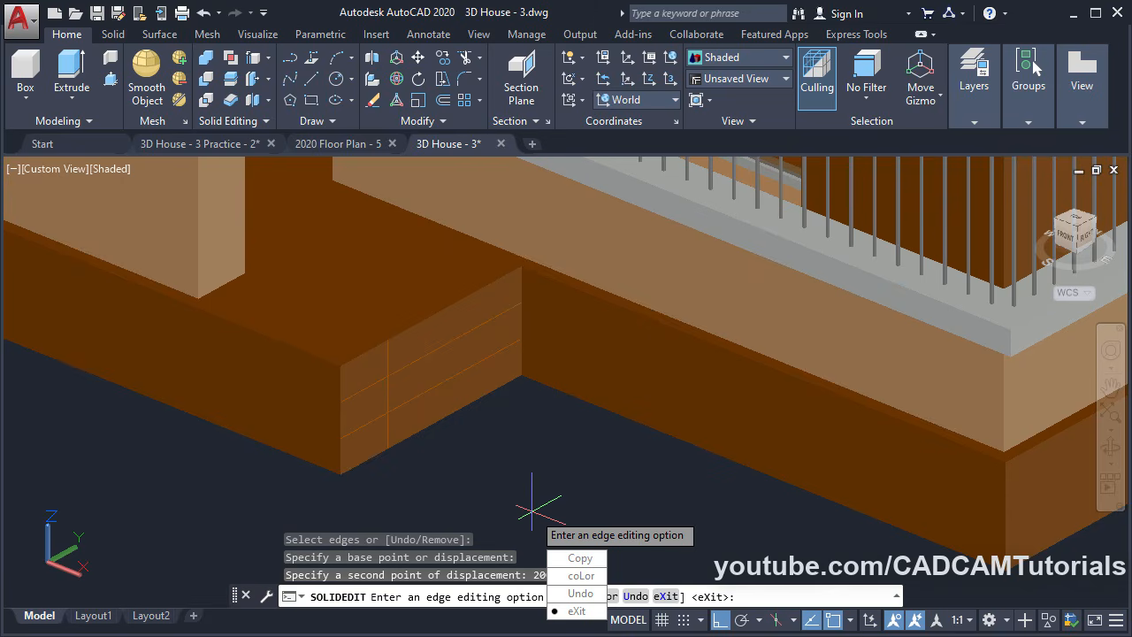
key(Escape)
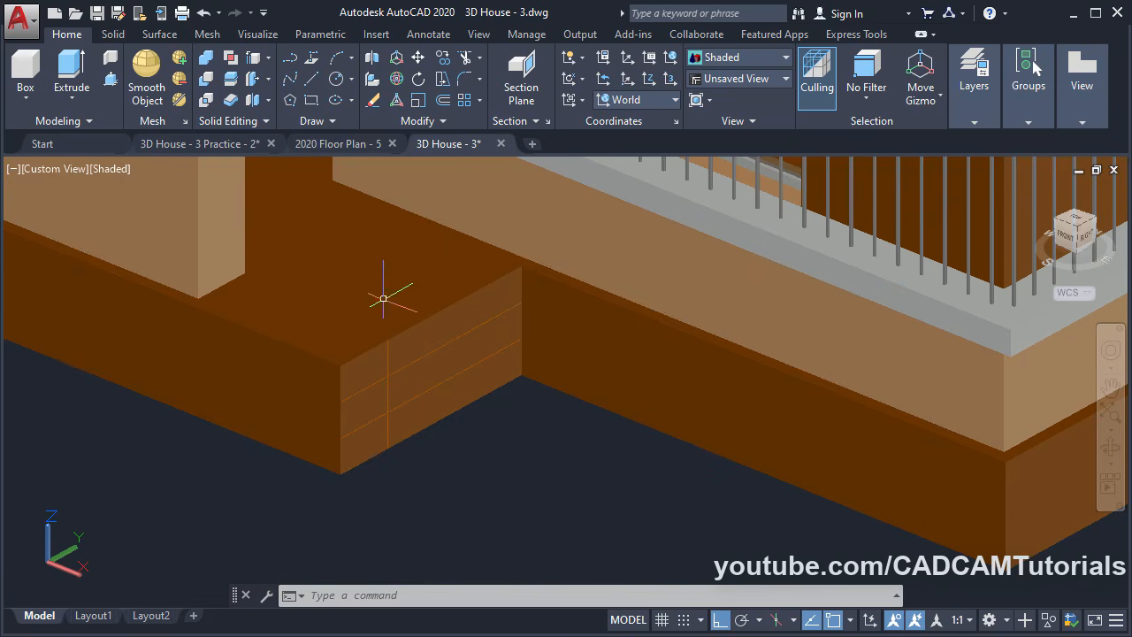
Press-pull the middle band out 300 and the upper strip out 600 to form two steps
click(110, 81)
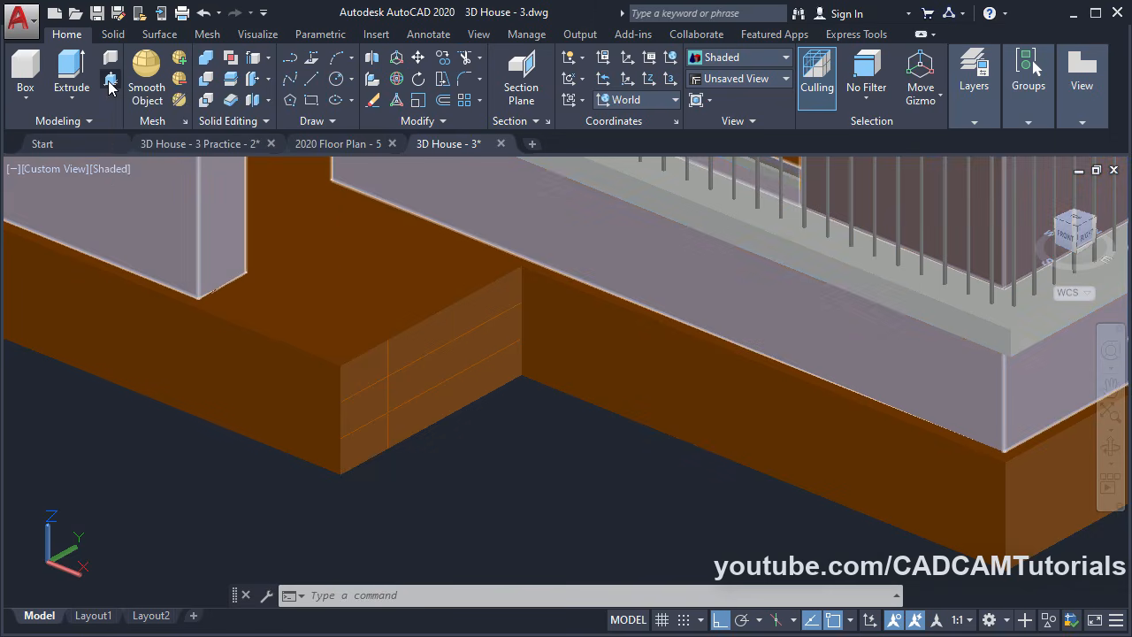
click(438, 369)
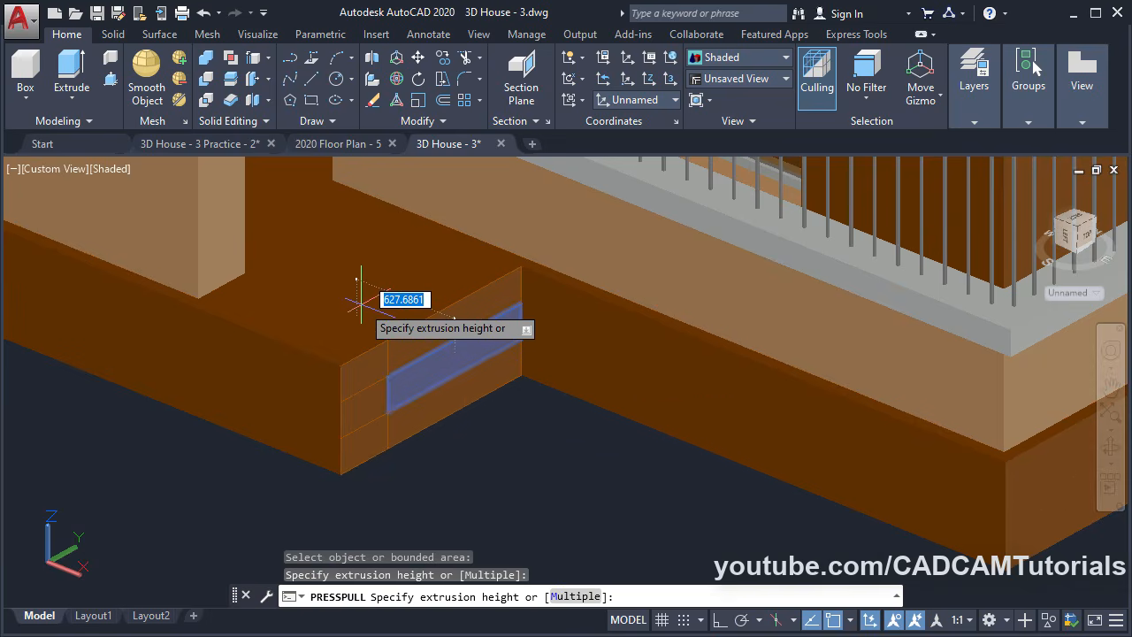
text(300)
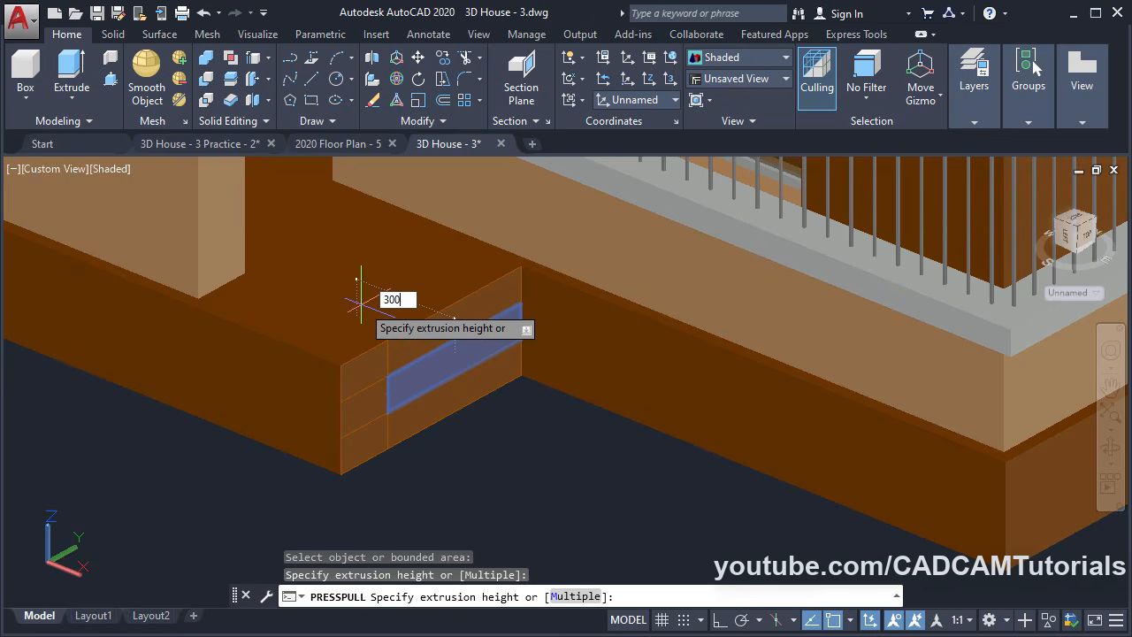
key(Return)
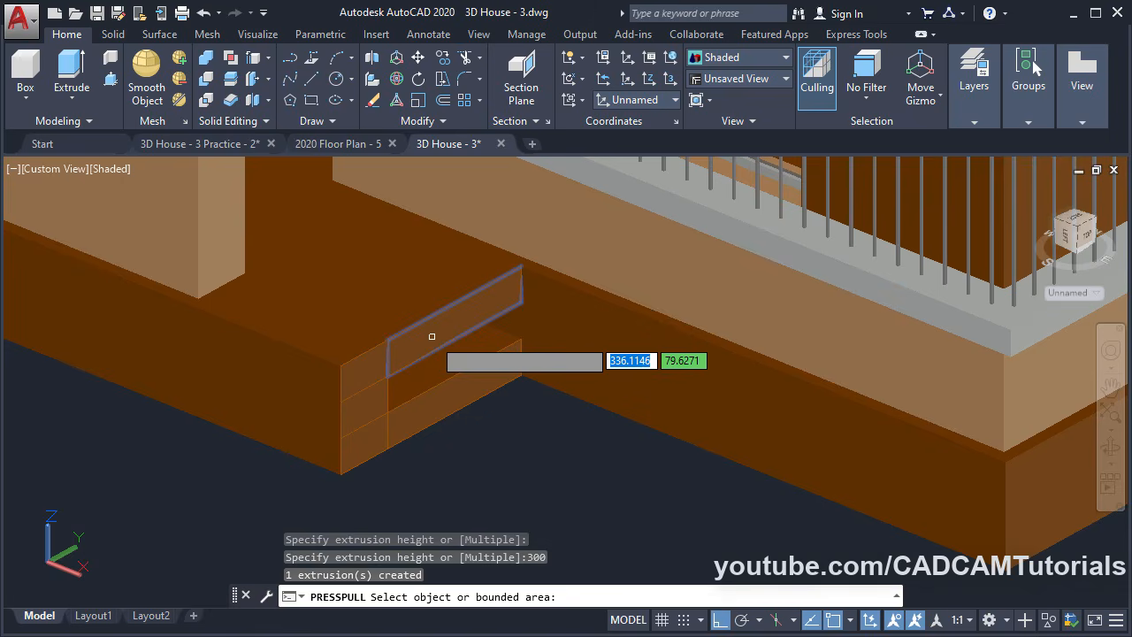
click(432, 336)
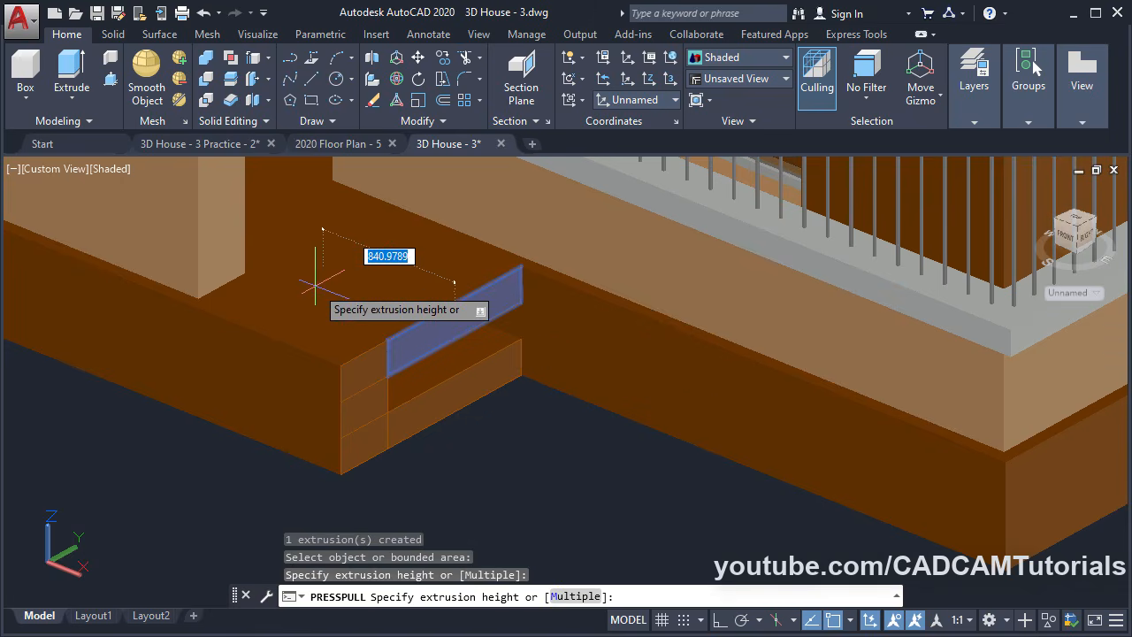
text(600)
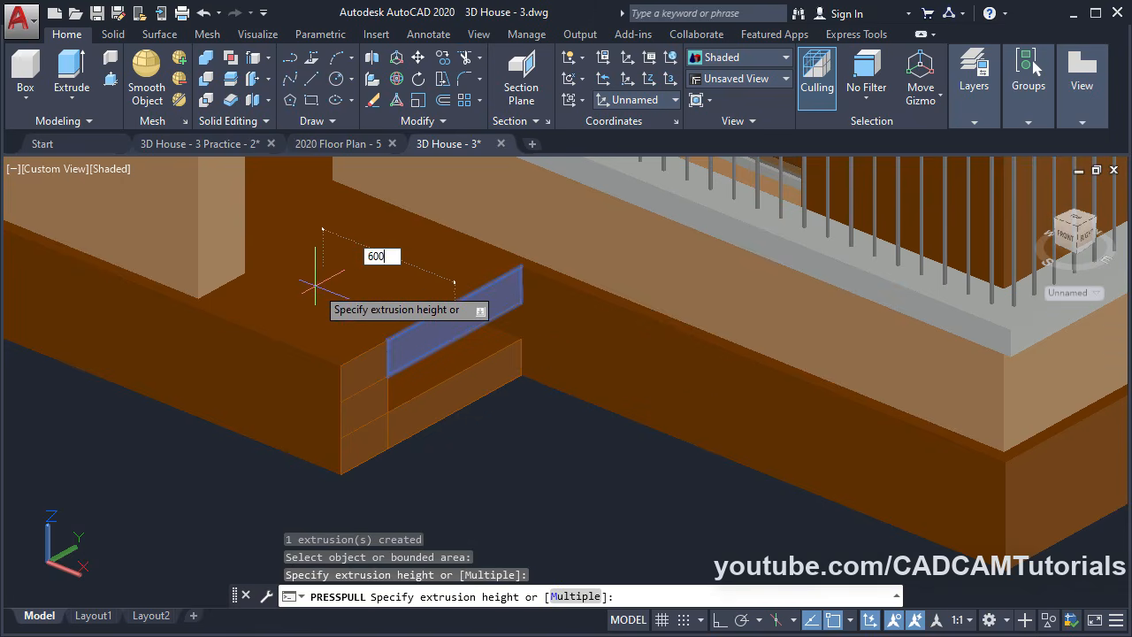
key(Return)
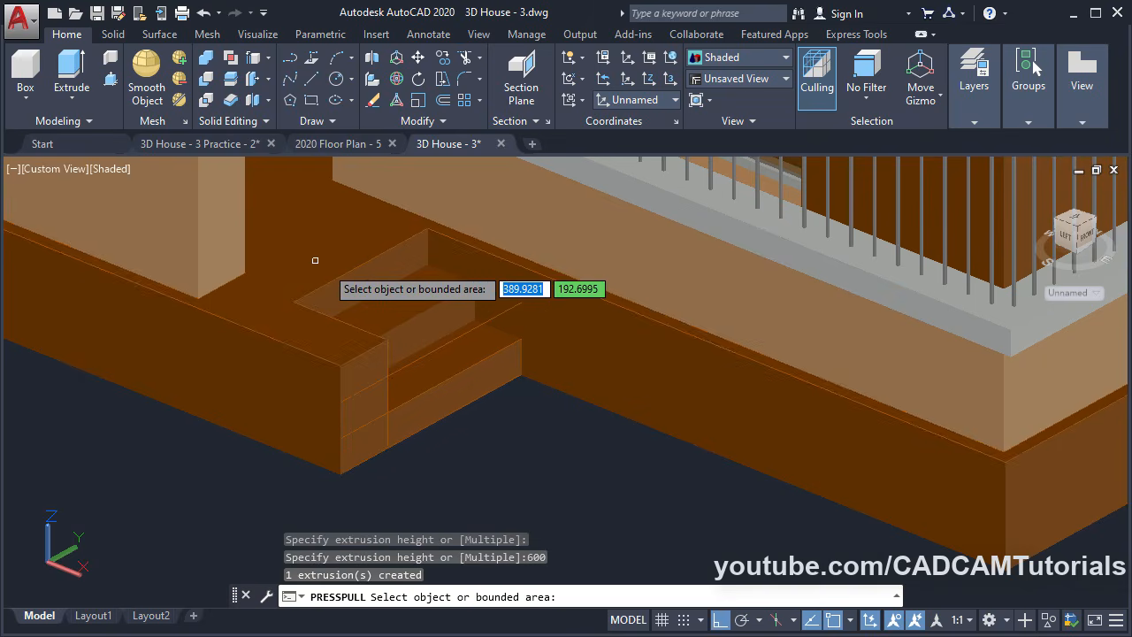
key(Return)
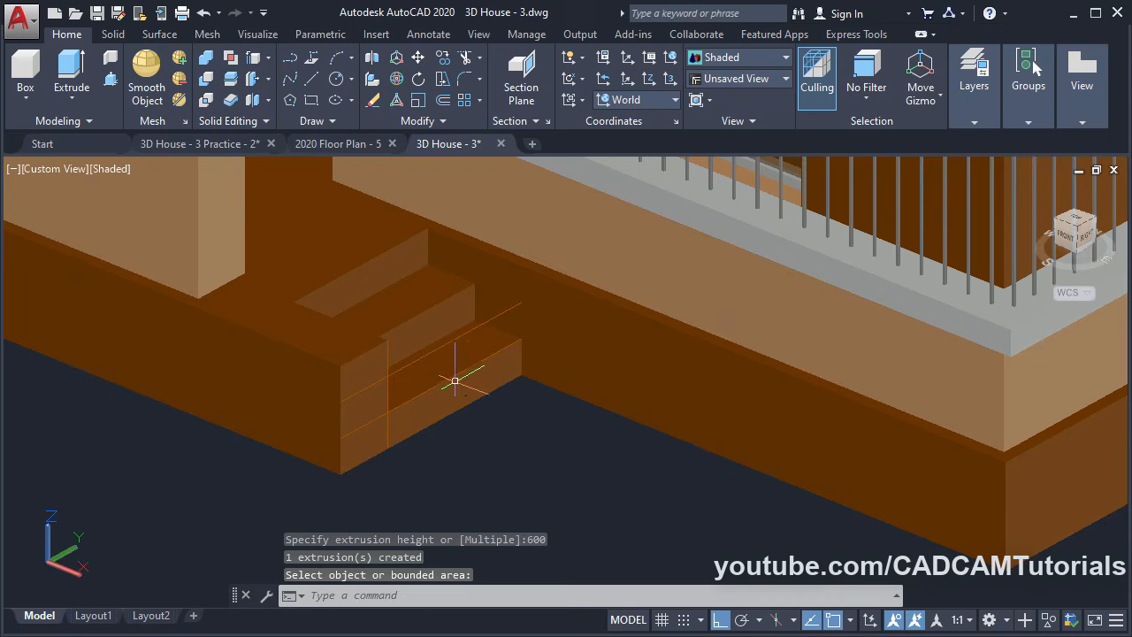
Erase the three leftover copied edge lines around the entrance steps with a selection window
text(e)
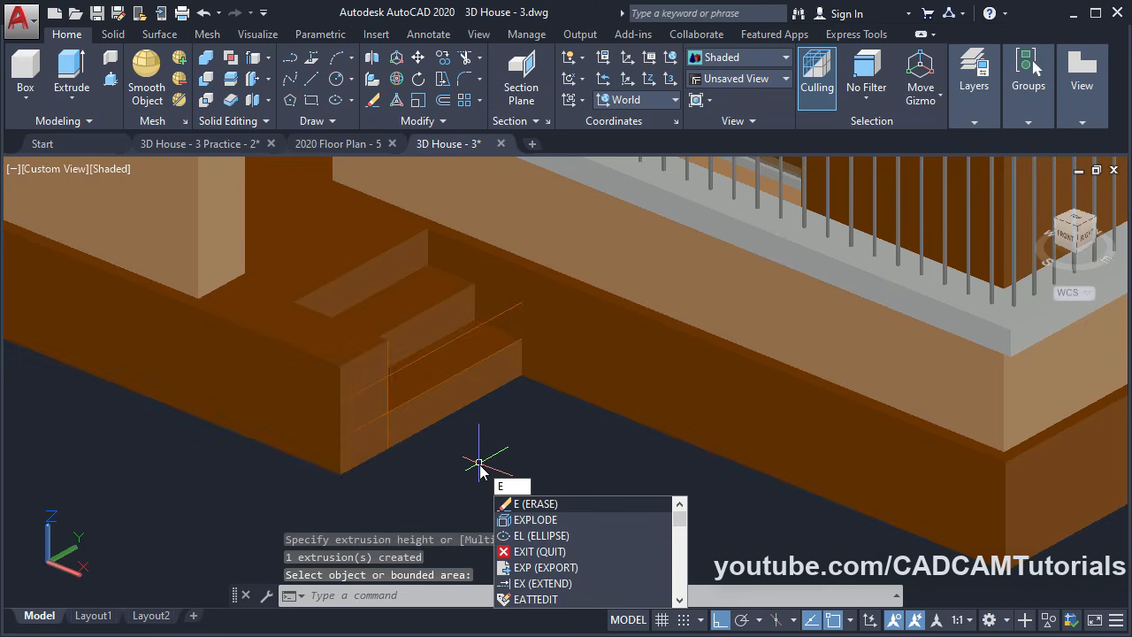
key(Return)
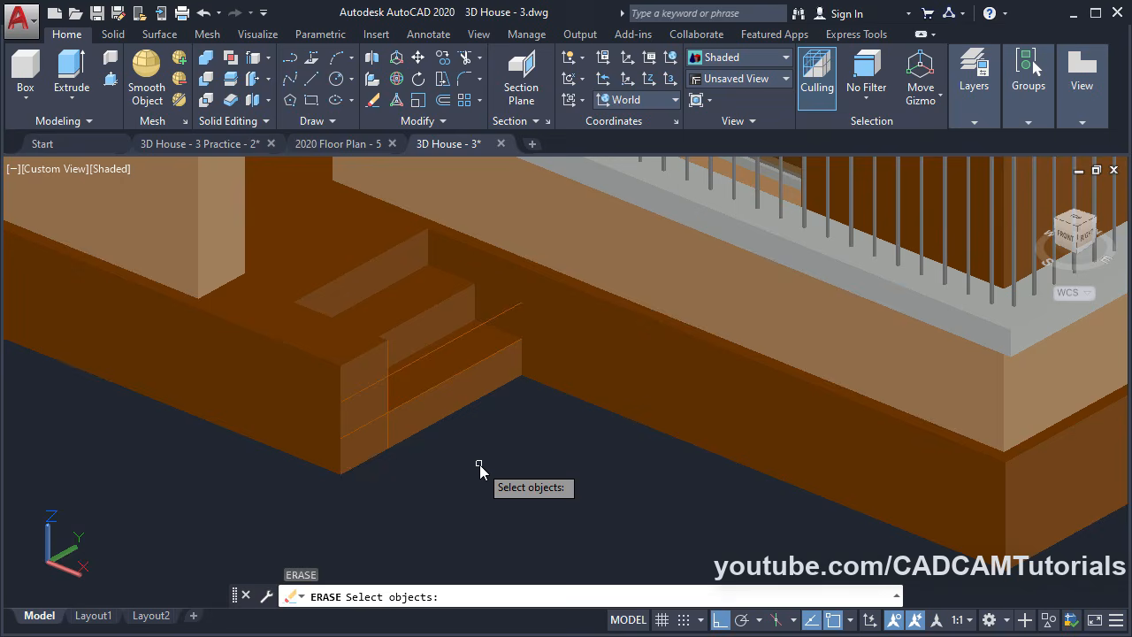
click(307, 537)
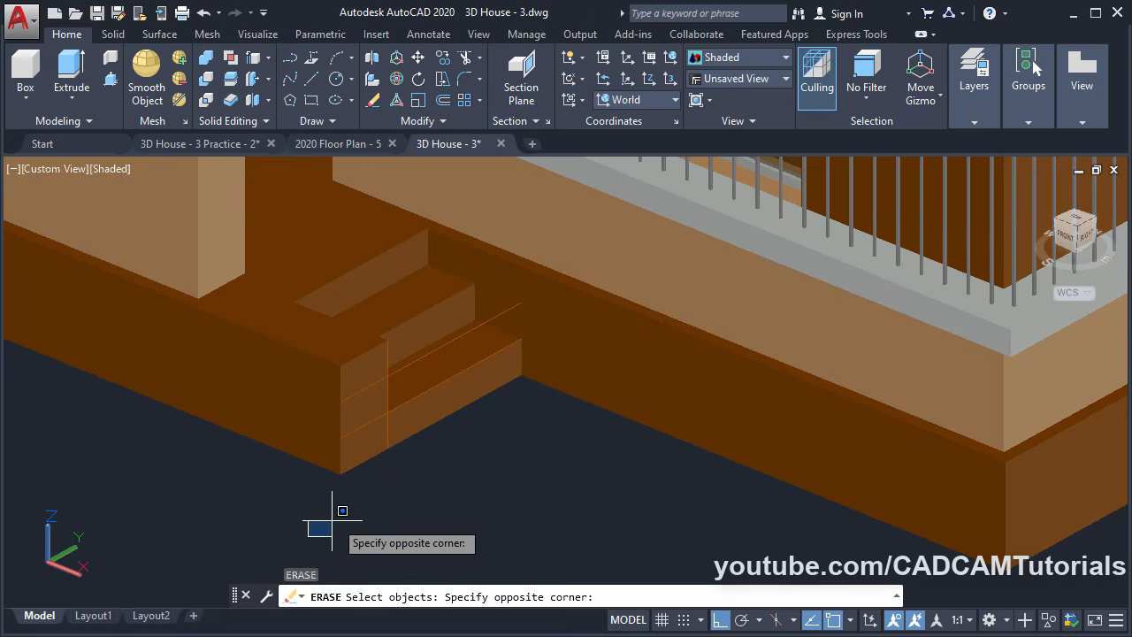
click(591, 224)
key(Return)
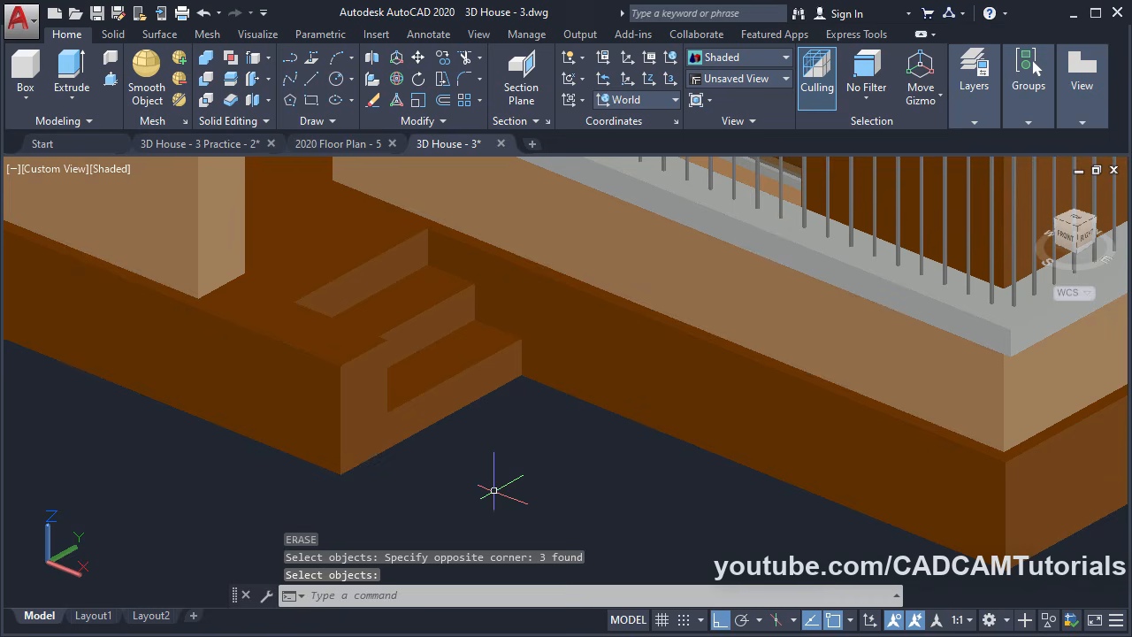
shift+middle_drag(525, 455, 527, 505)
Zoom out to frame the house front with its door opening and steps
scroll(432, 462, down, 2)
scroll(430, 468, down, 3)
scroll(415, 477, up, 2)
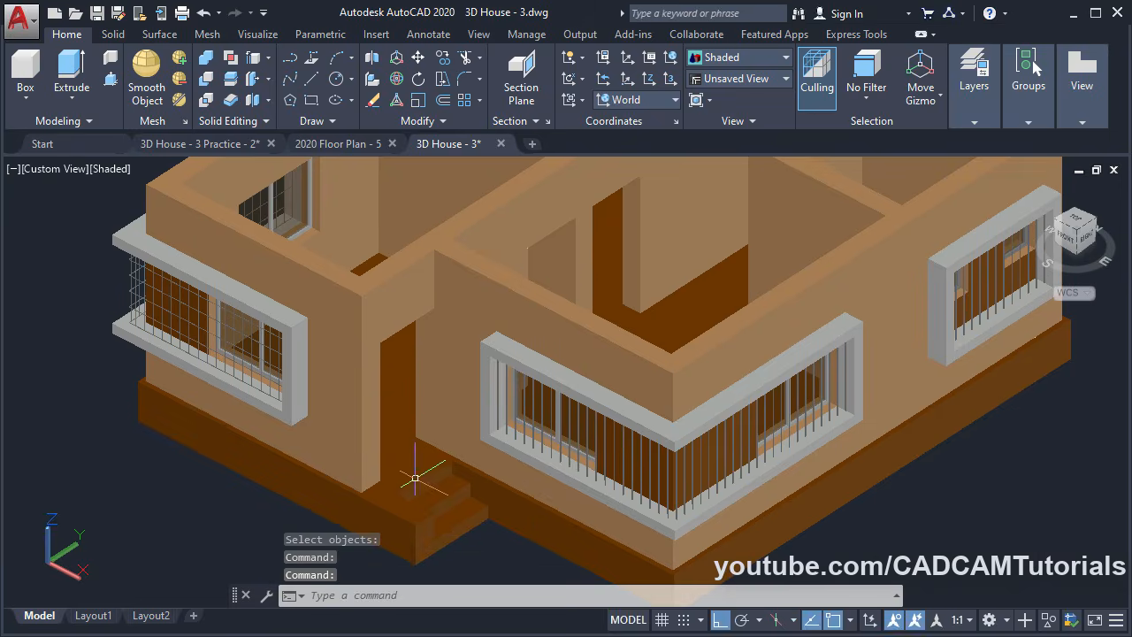
scroll(407, 449, up, 2)
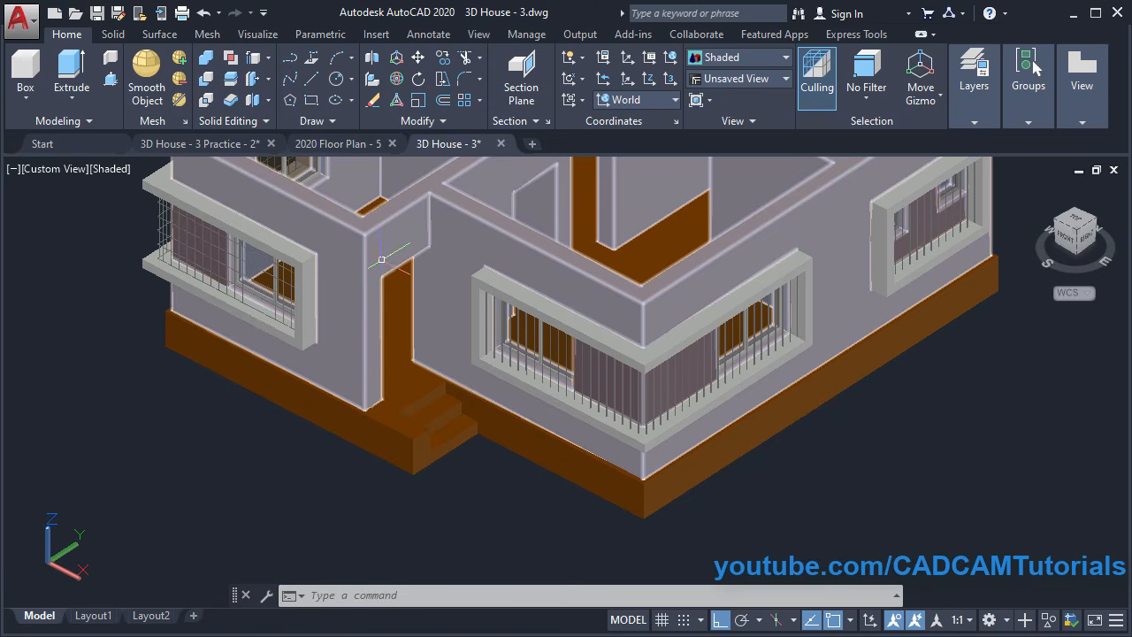
Align the coordinate system to the Right preset orientation
click(645, 101)
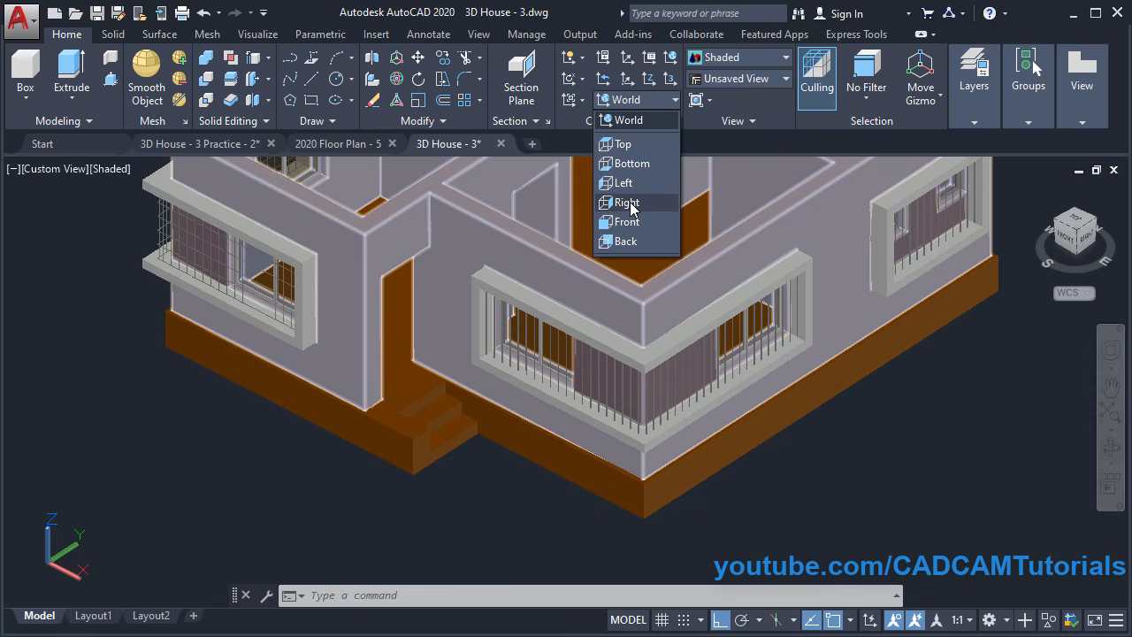
click(626, 202)
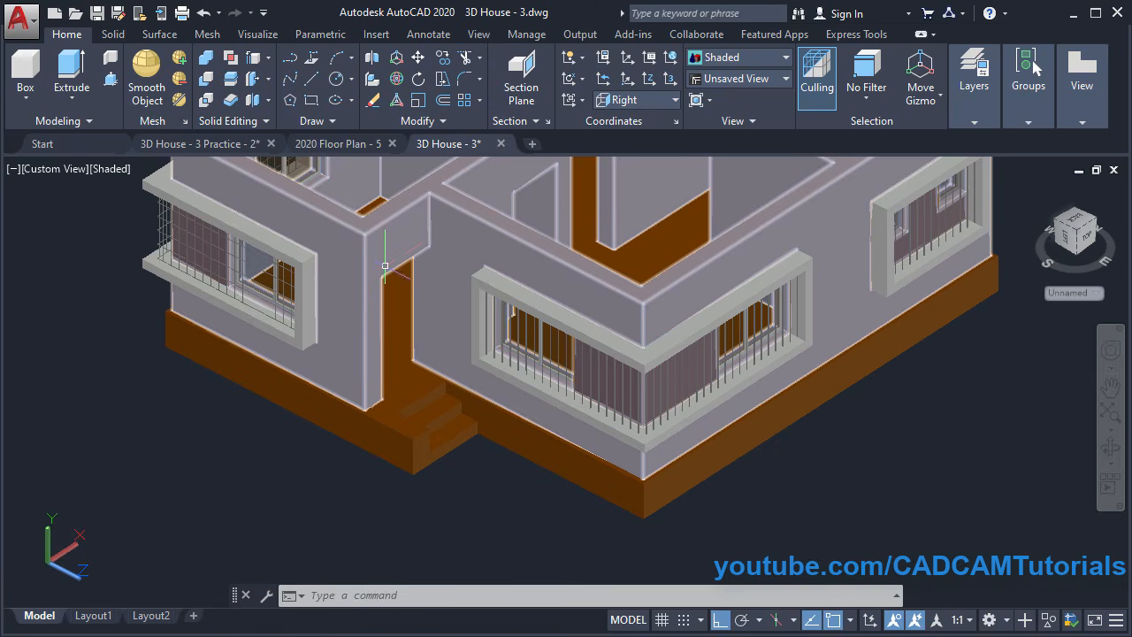
middle_drag(334, 403, 271, 490)
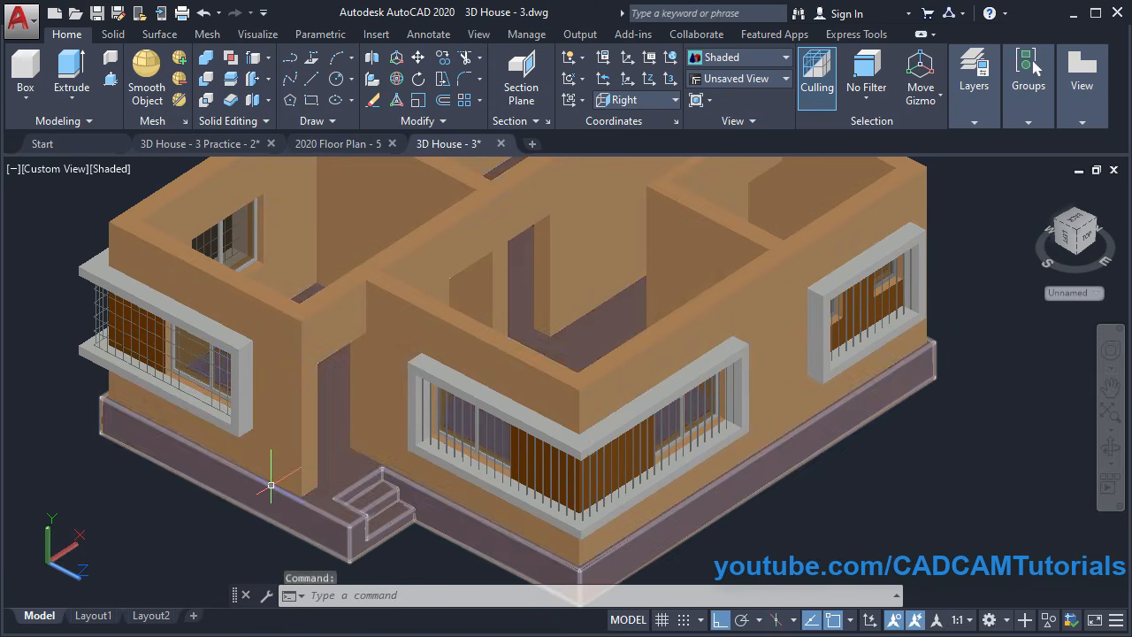
Draw a roughly 947 by 2100 rectangle from the doorway's bottom endpoint to its top
click(311, 100)
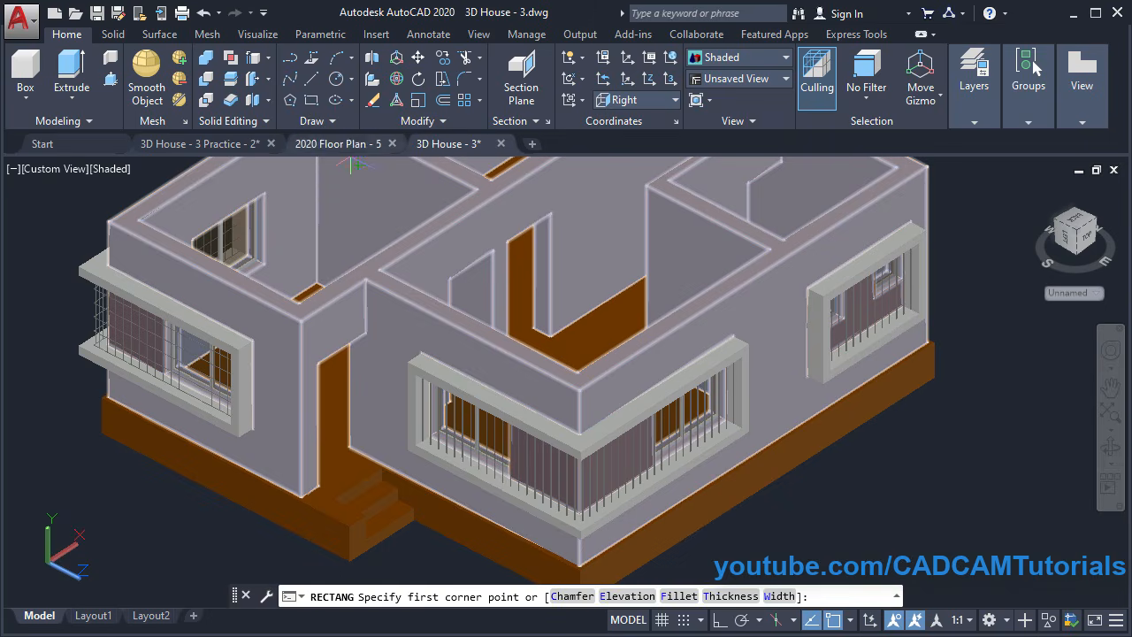
scroll(345, 459, up, 2)
scroll(336, 482, up, 2)
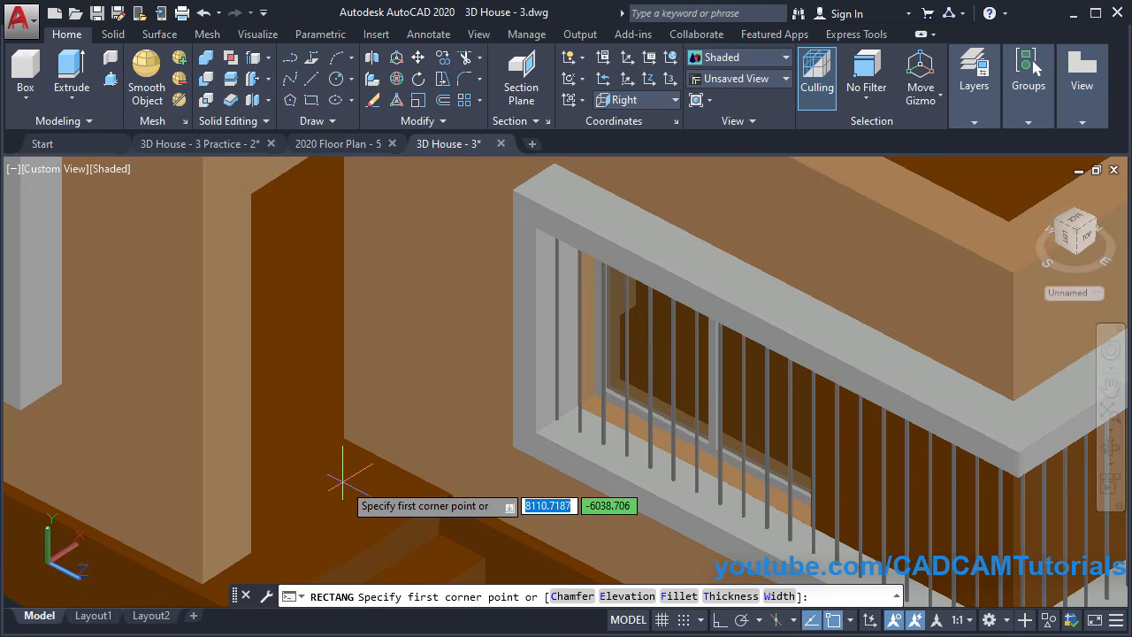
scroll(327, 485, down, 4)
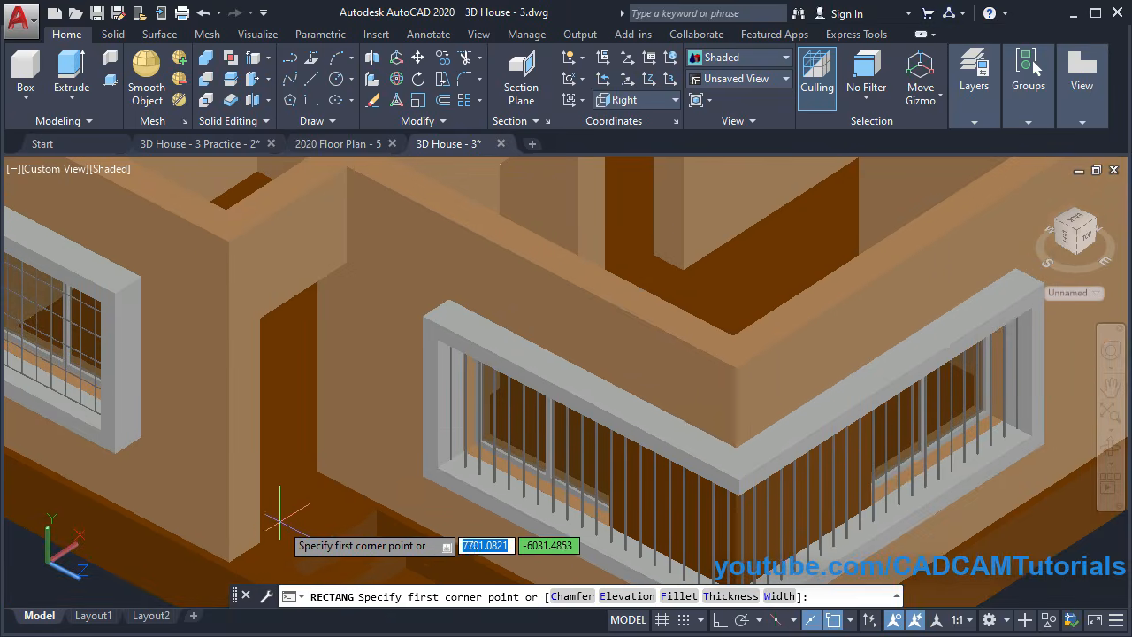
key(F6)
key(F6)
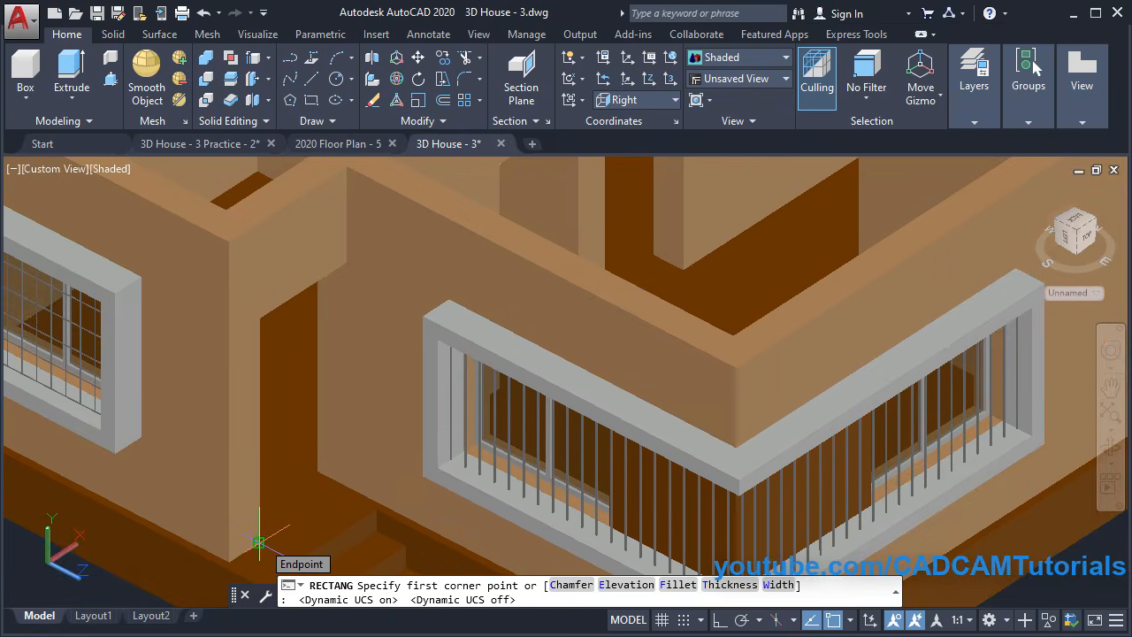
click(259, 541)
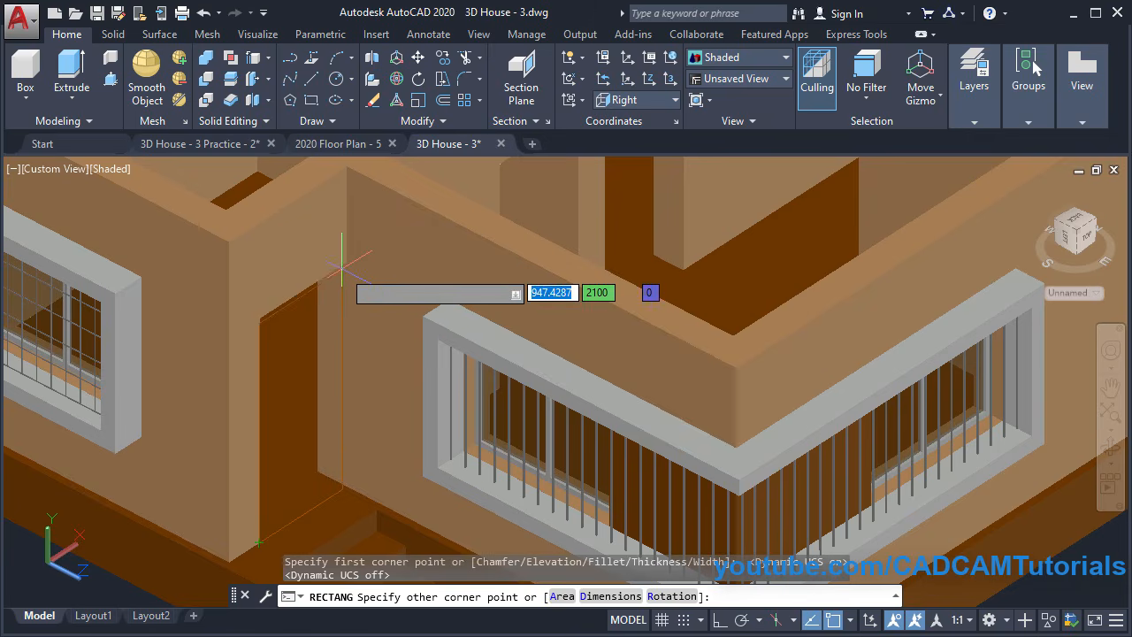
click(344, 263)
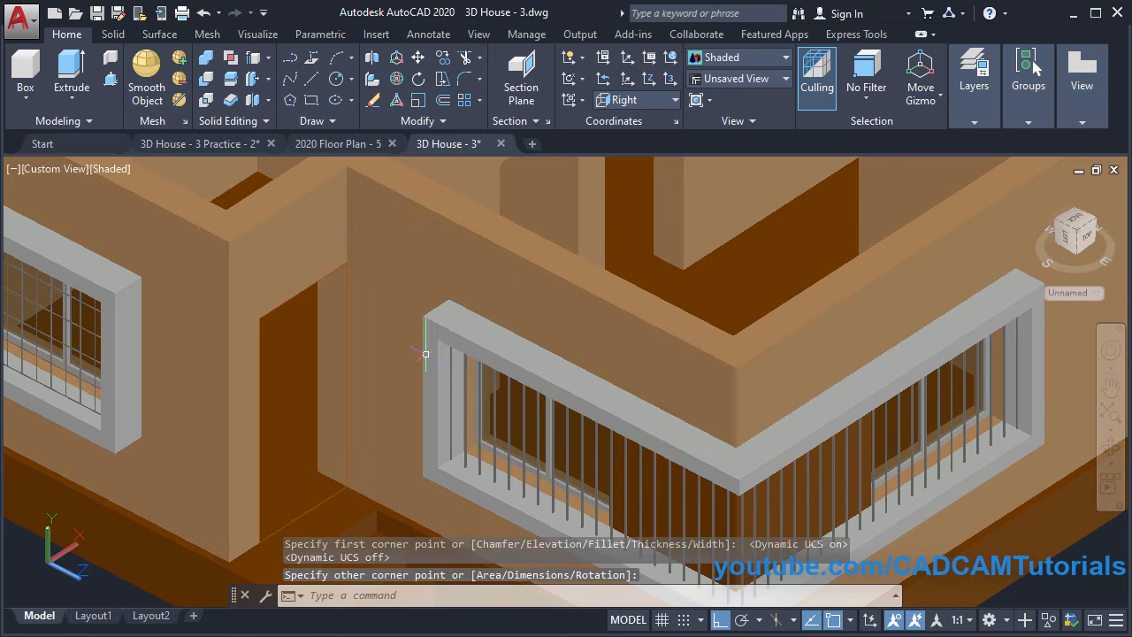
scroll(425, 354, down, 5)
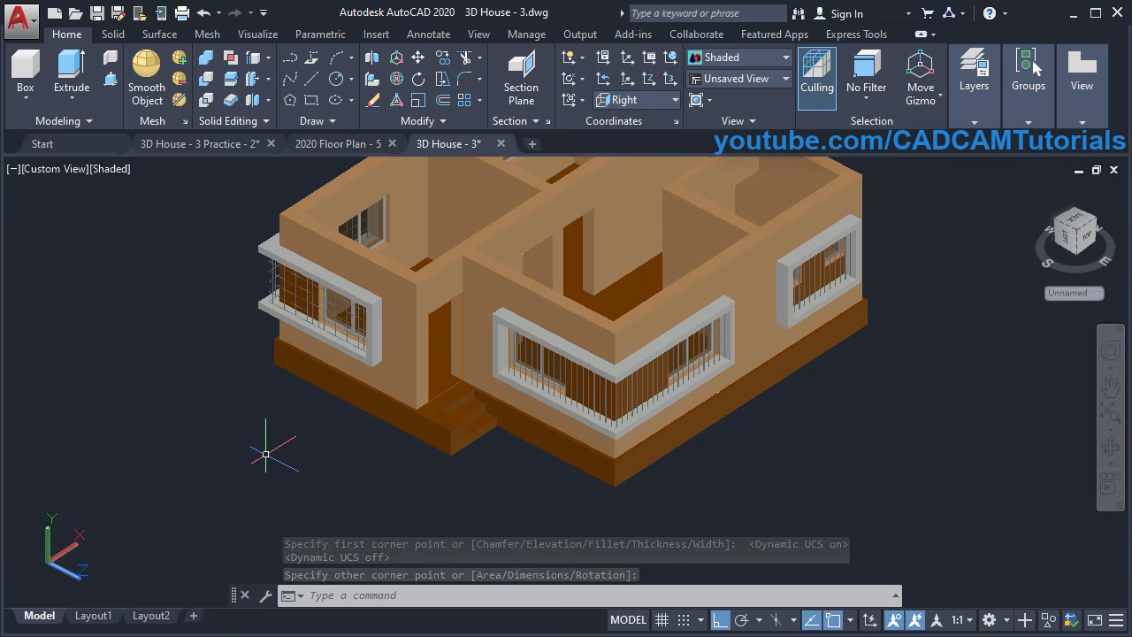
Move the last-drawn door outline about 8600 units into empty space left of the house
text(M)
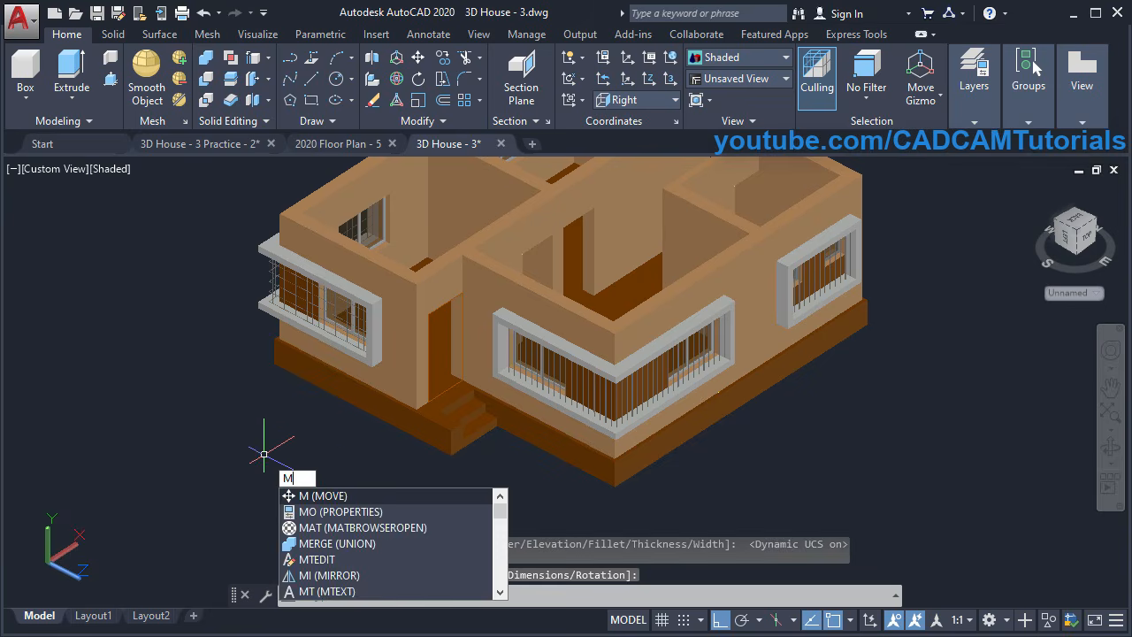
key(Return)
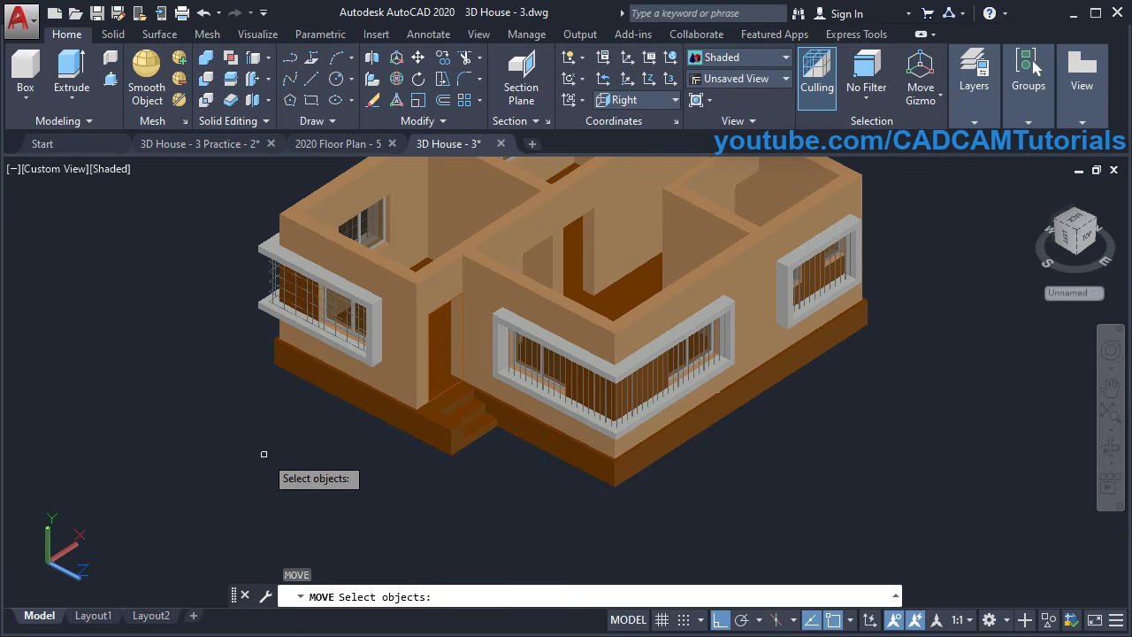
text(l)
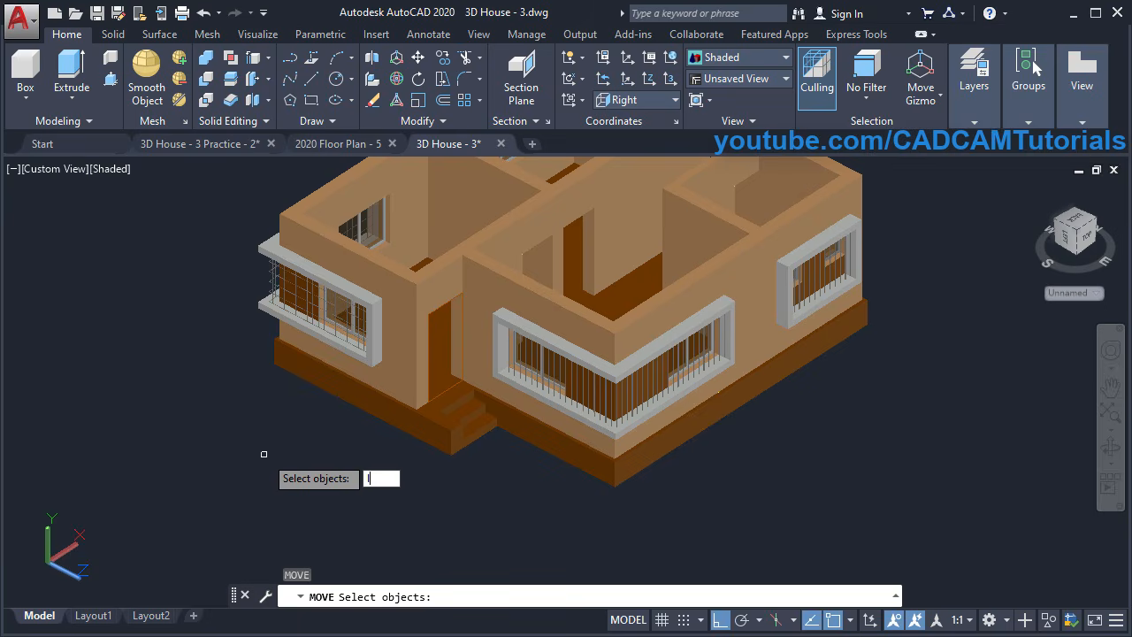
key(Return)
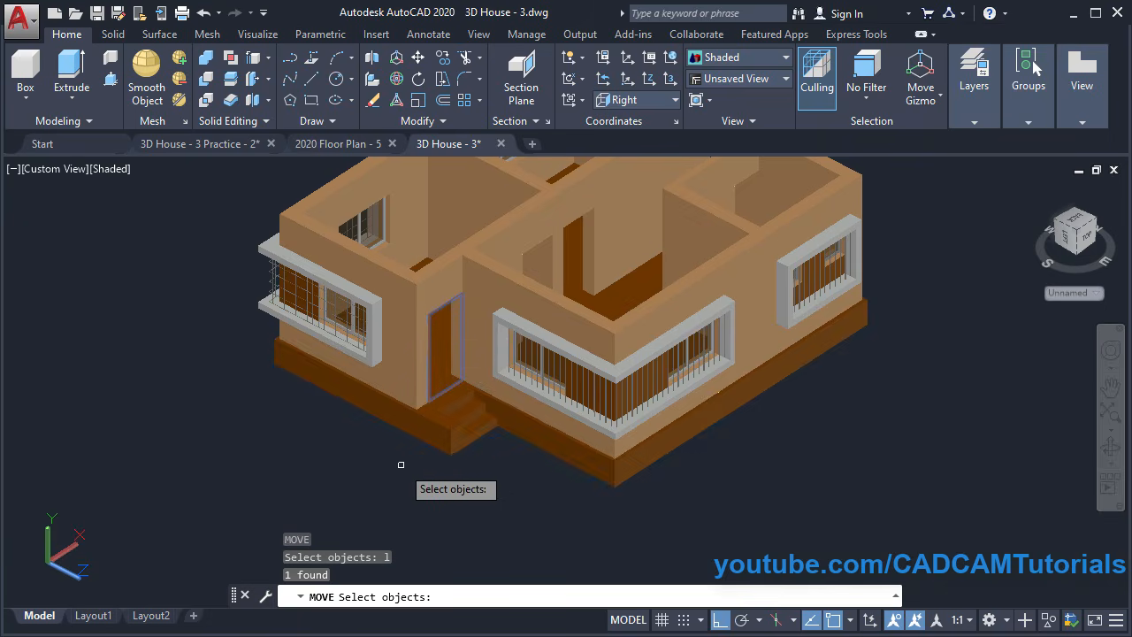
key(Return)
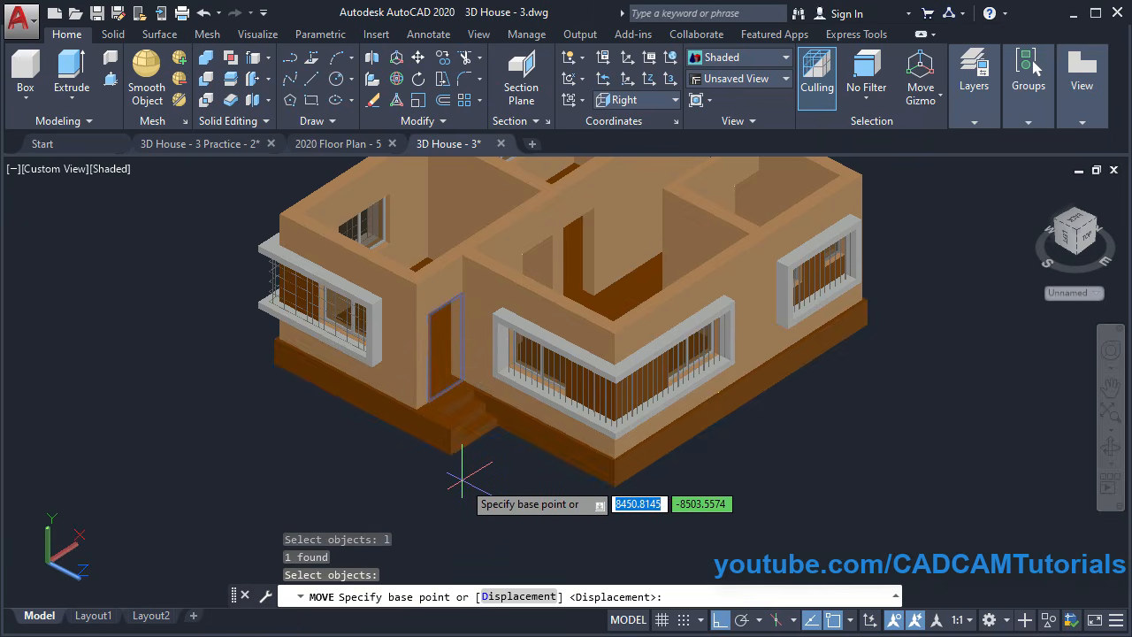
click(396, 455)
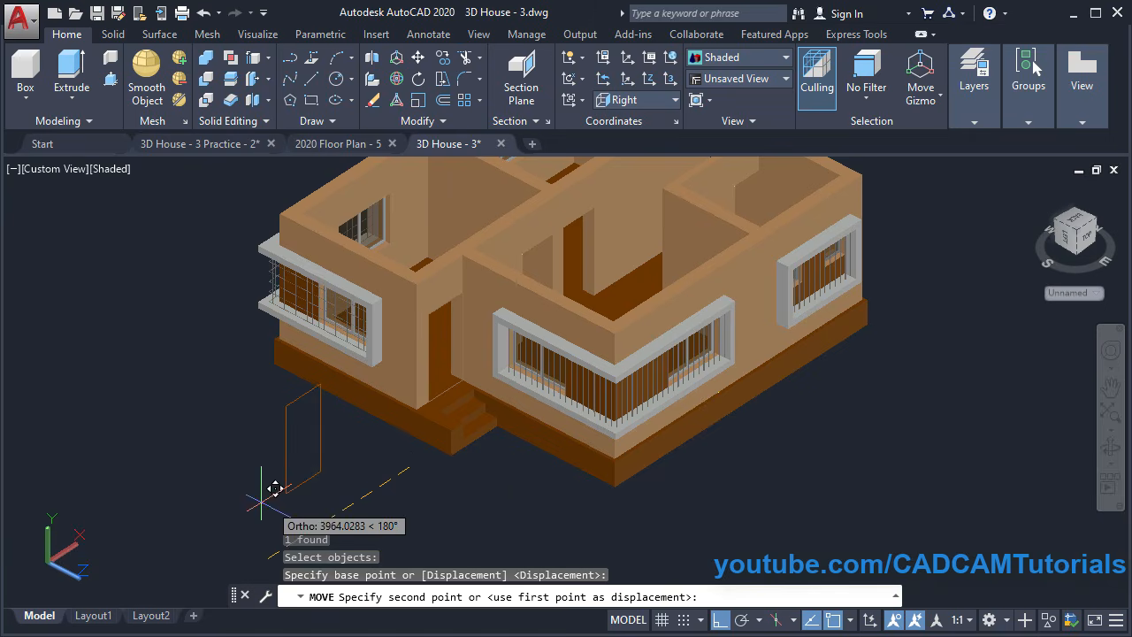
middle_drag(228, 497, 453, 382)
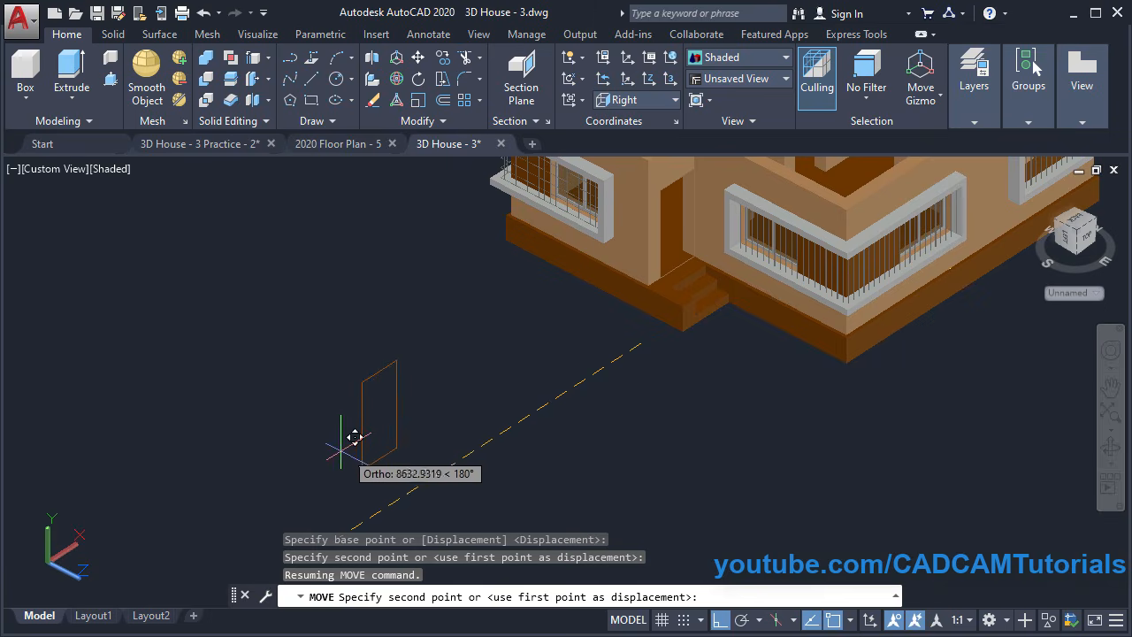
click(341, 481)
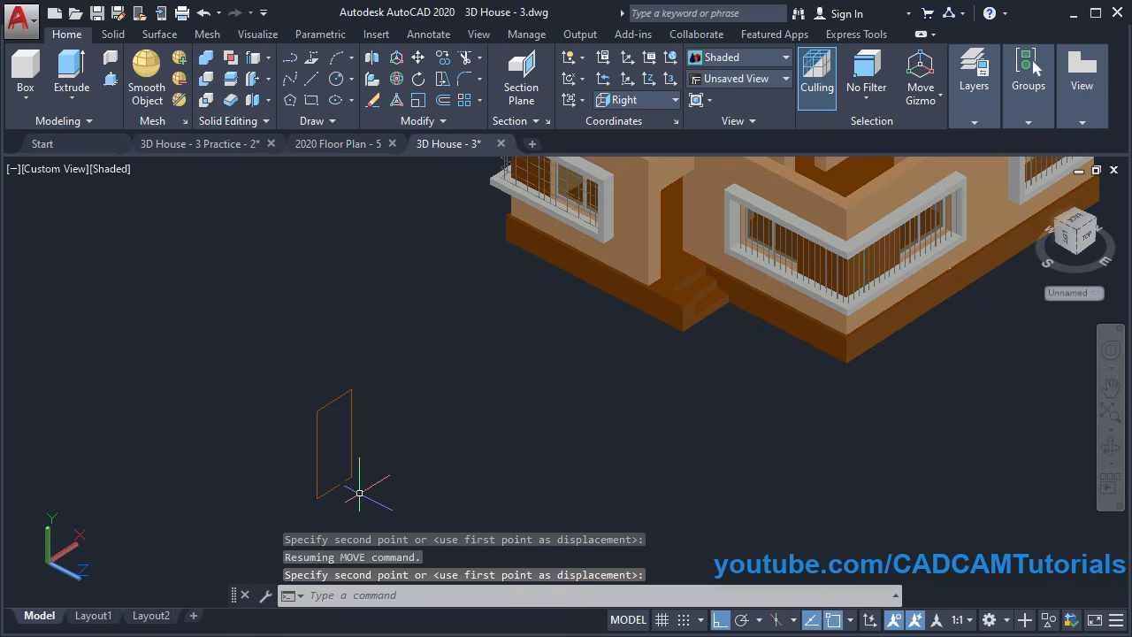
scroll(329, 451, up, 5)
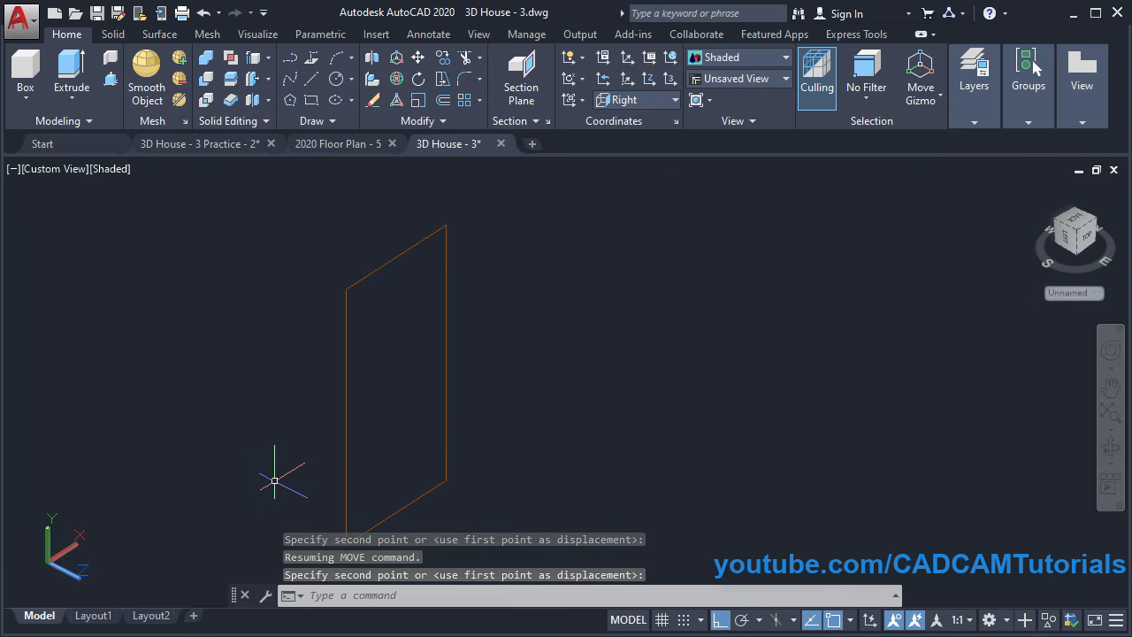
middle_drag(273, 468, 473, 399)
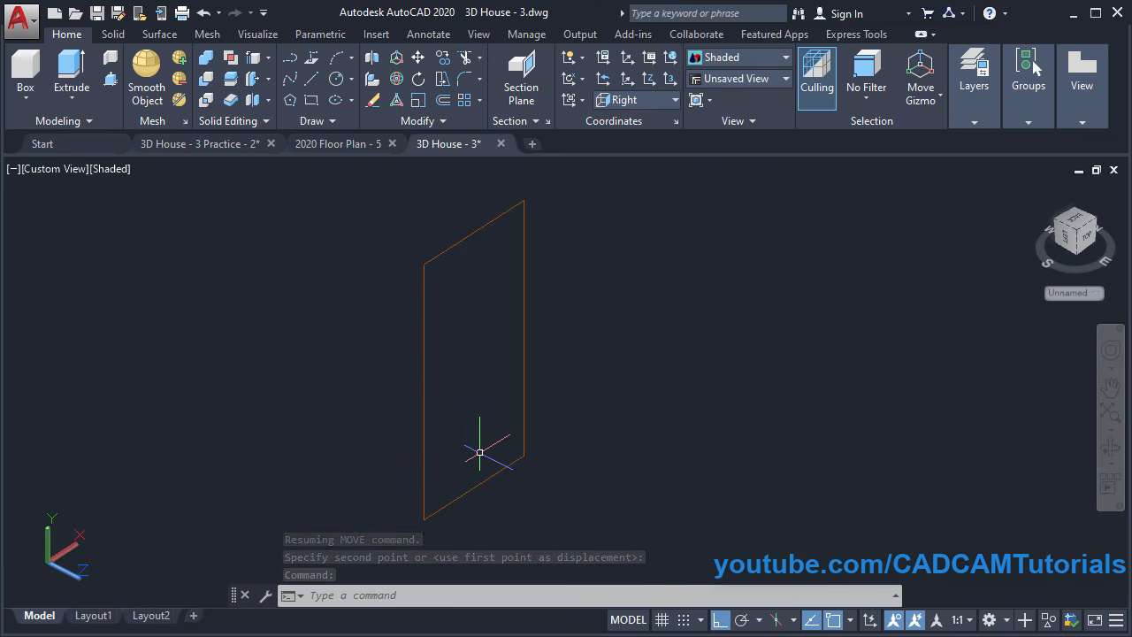
Trim away the bottom edge of the door outline rectangle
click(465, 58)
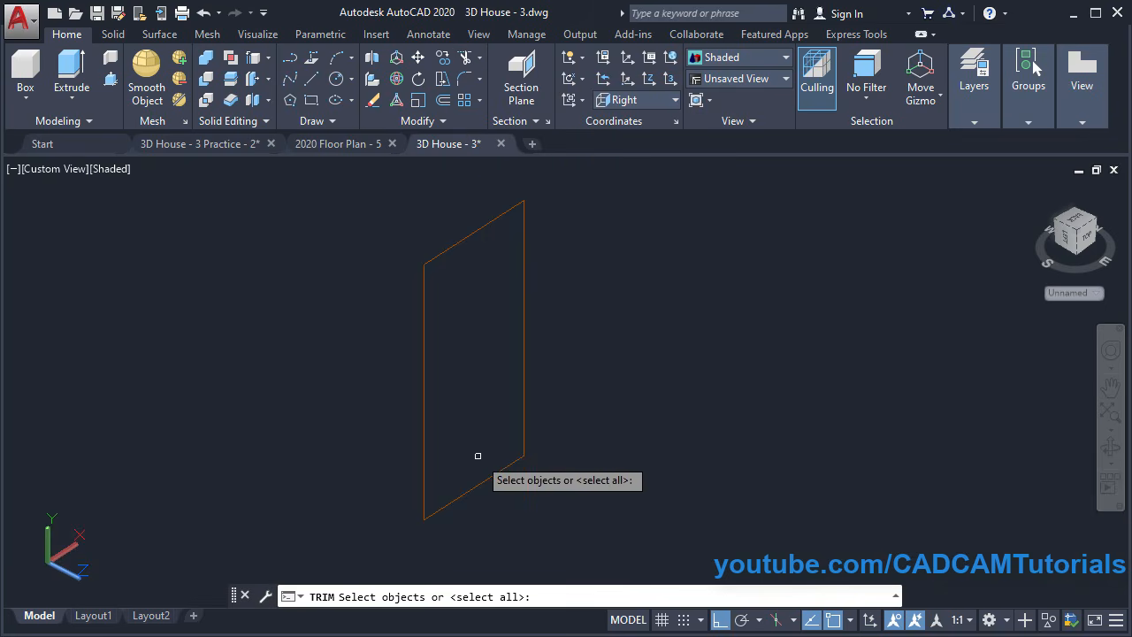
key(Return)
click(475, 486)
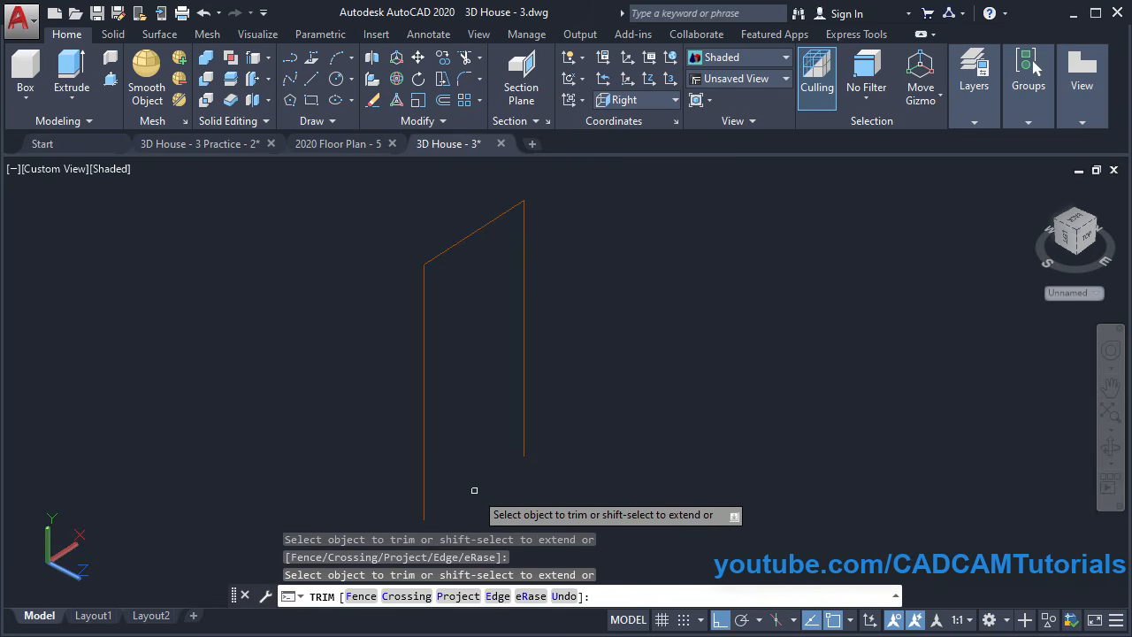
key(Escape)
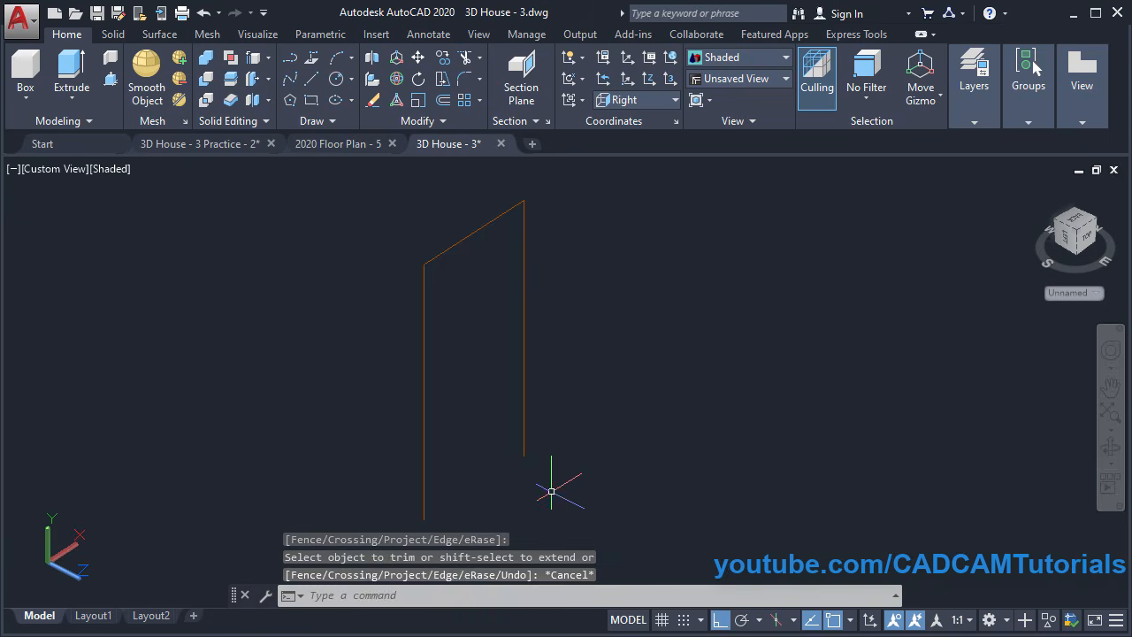
middle_drag(558, 431, 552, 455)
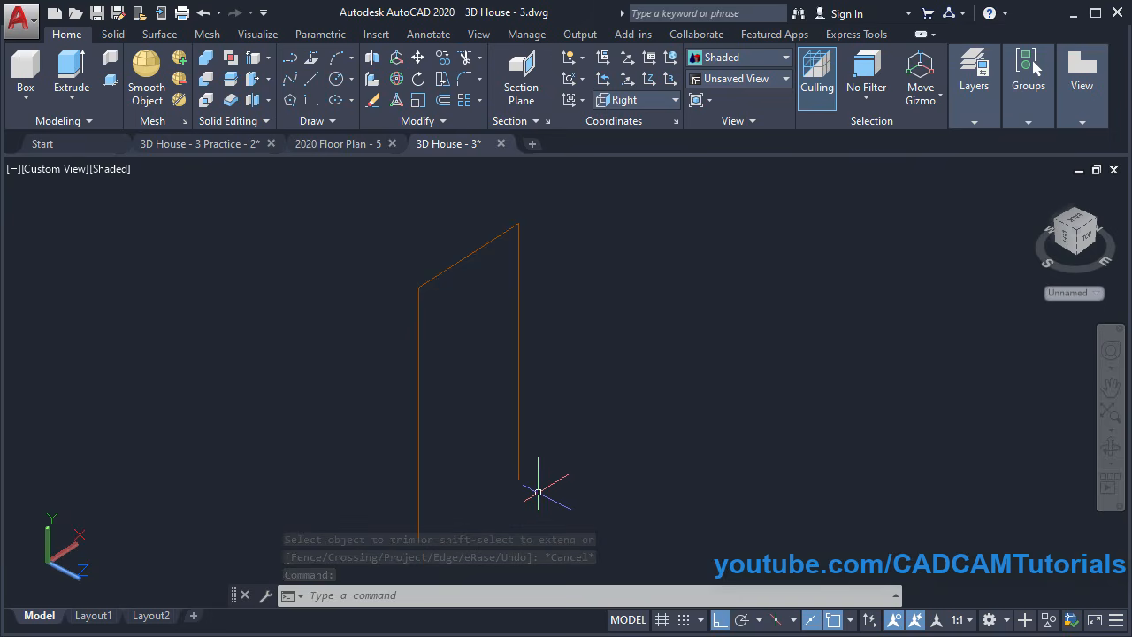
scroll(543, 493, up, 5)
scroll(480, 470, up, 3)
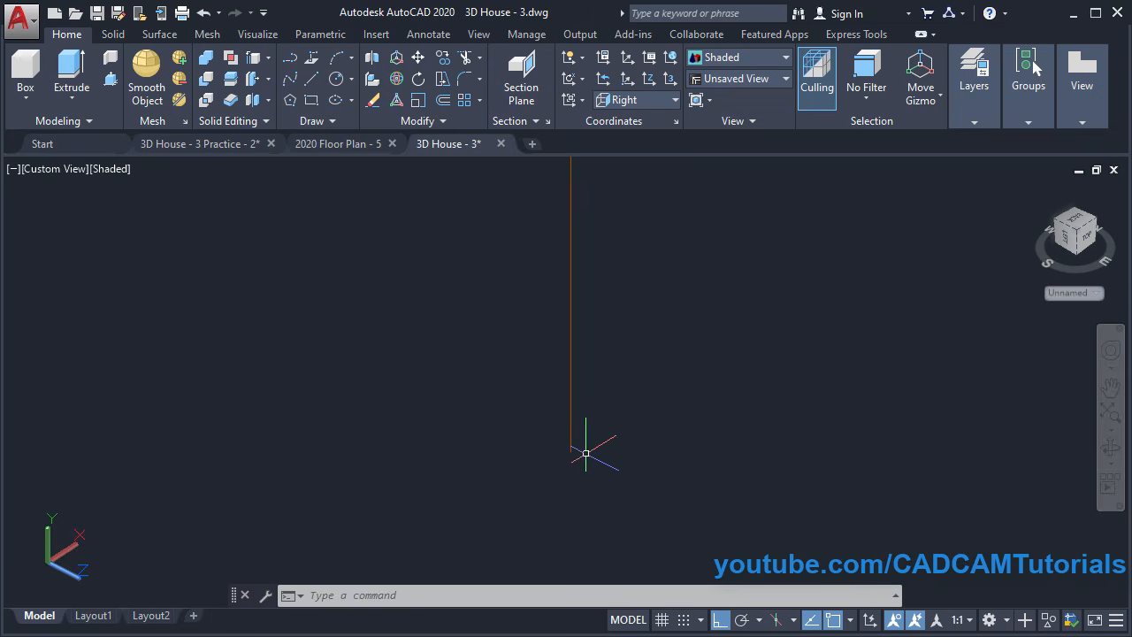
Set the UCS to Top and start a polyline at the outline's bottom with 50 and 20-unit segments
click(642, 102)
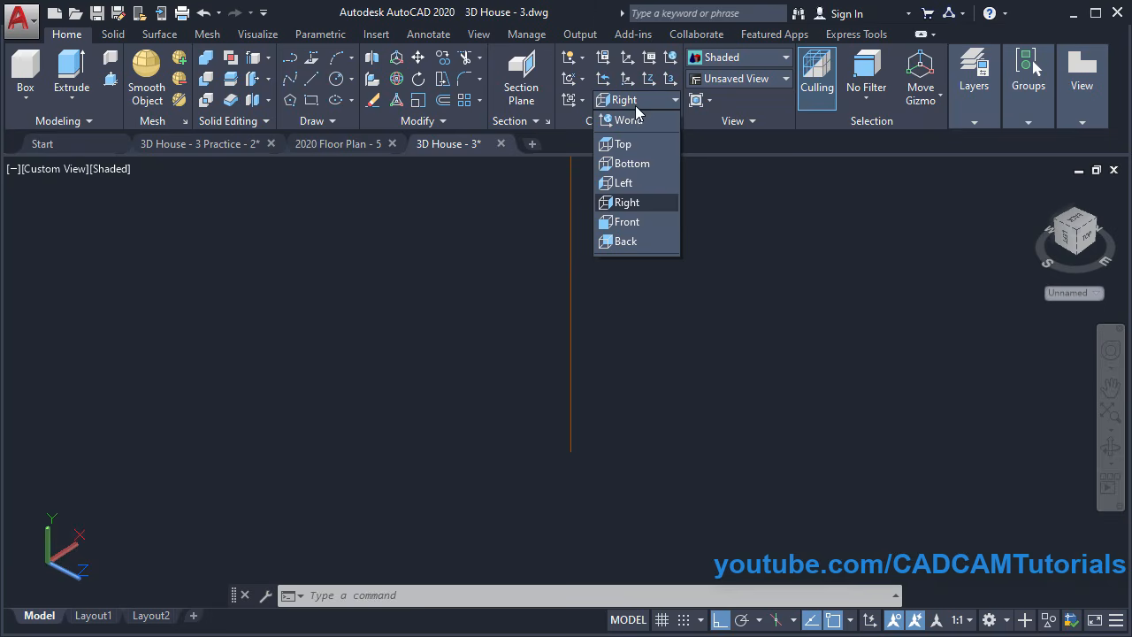
click(623, 145)
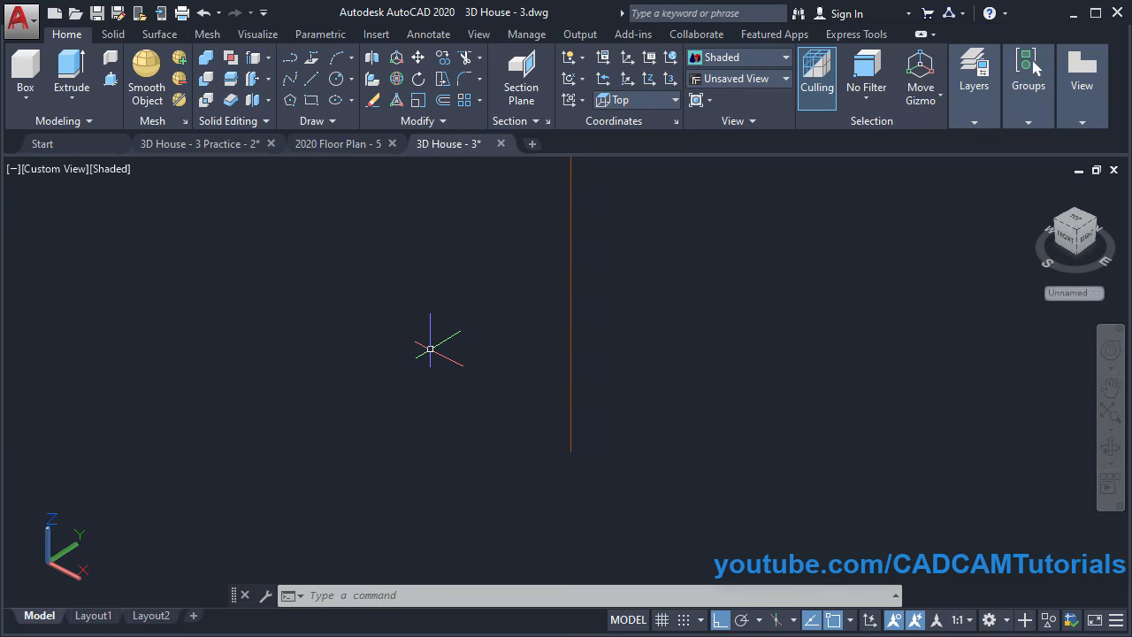
click(292, 59)
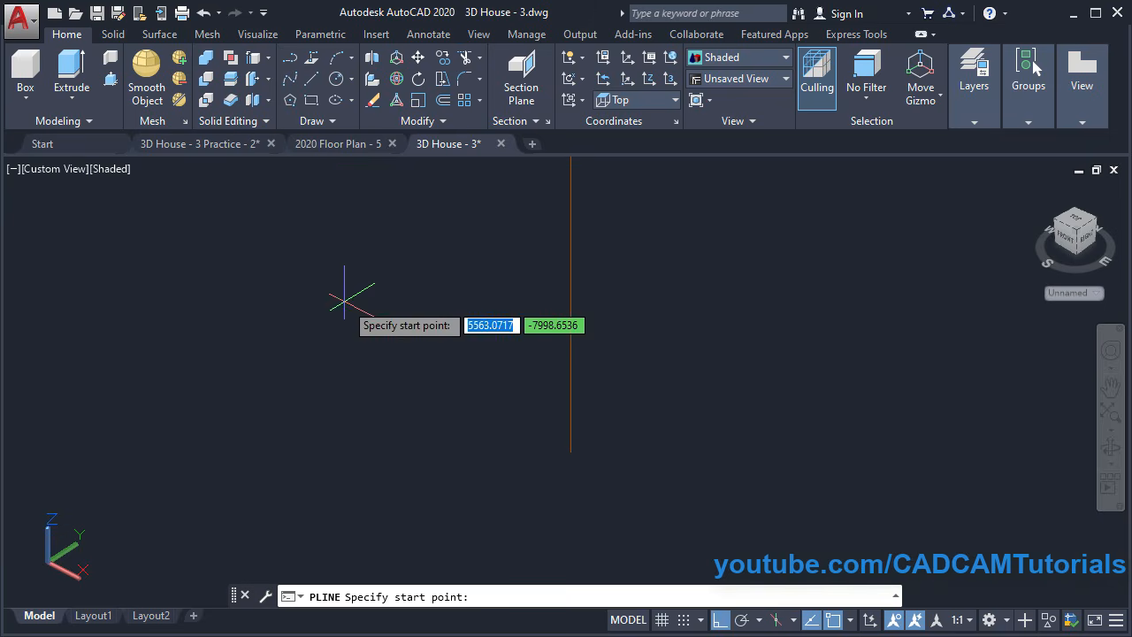
click(570, 452)
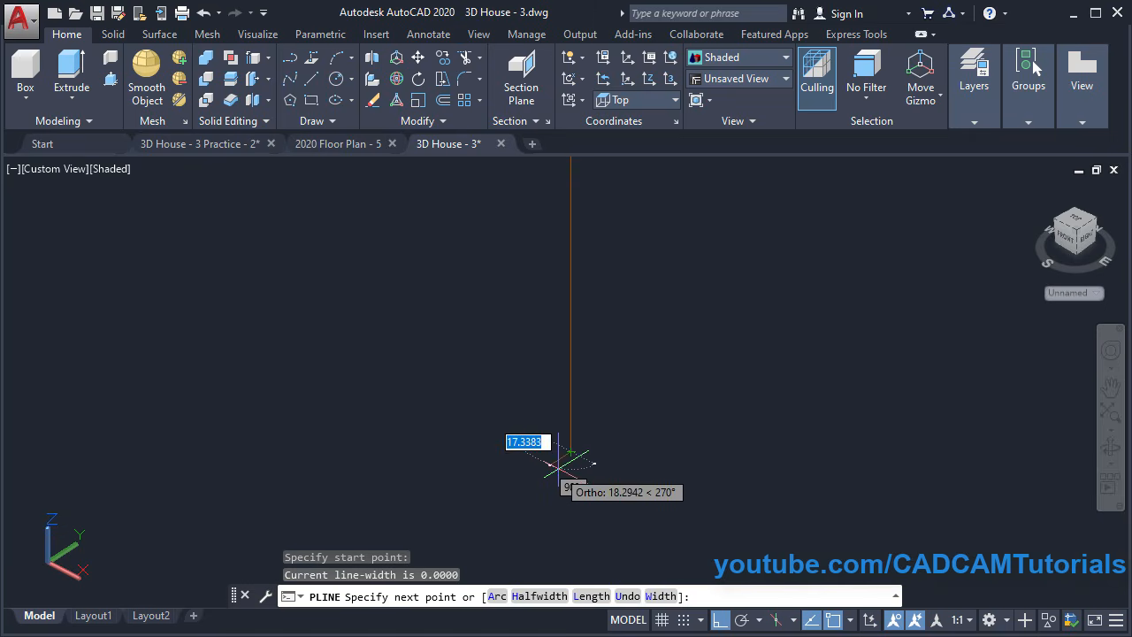
key(BackSpace)
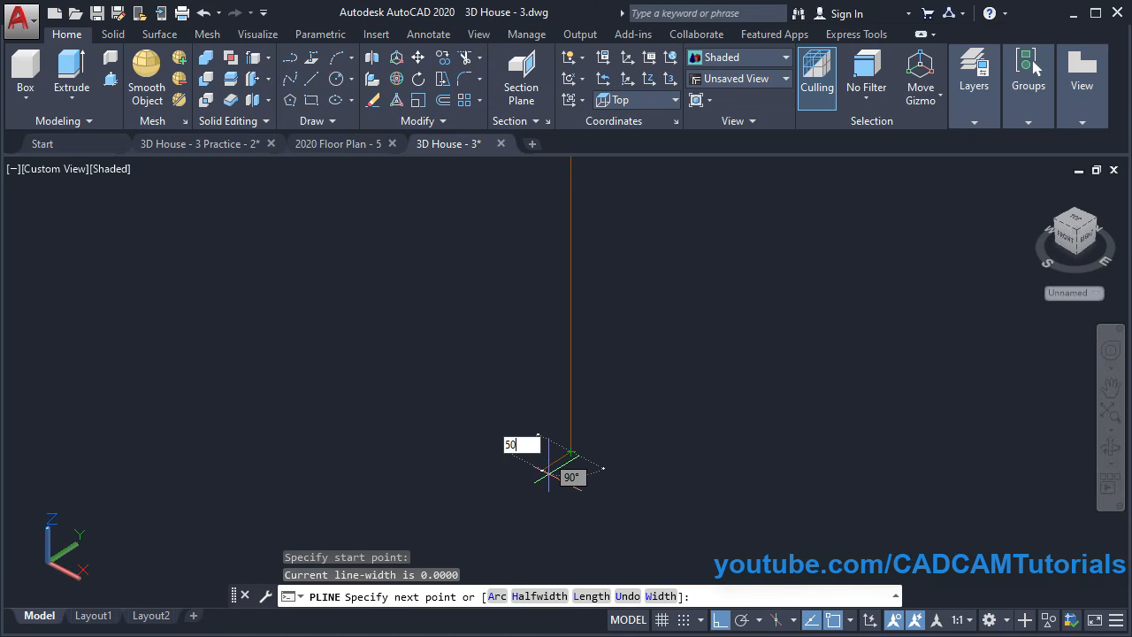
text(50)
key(Return)
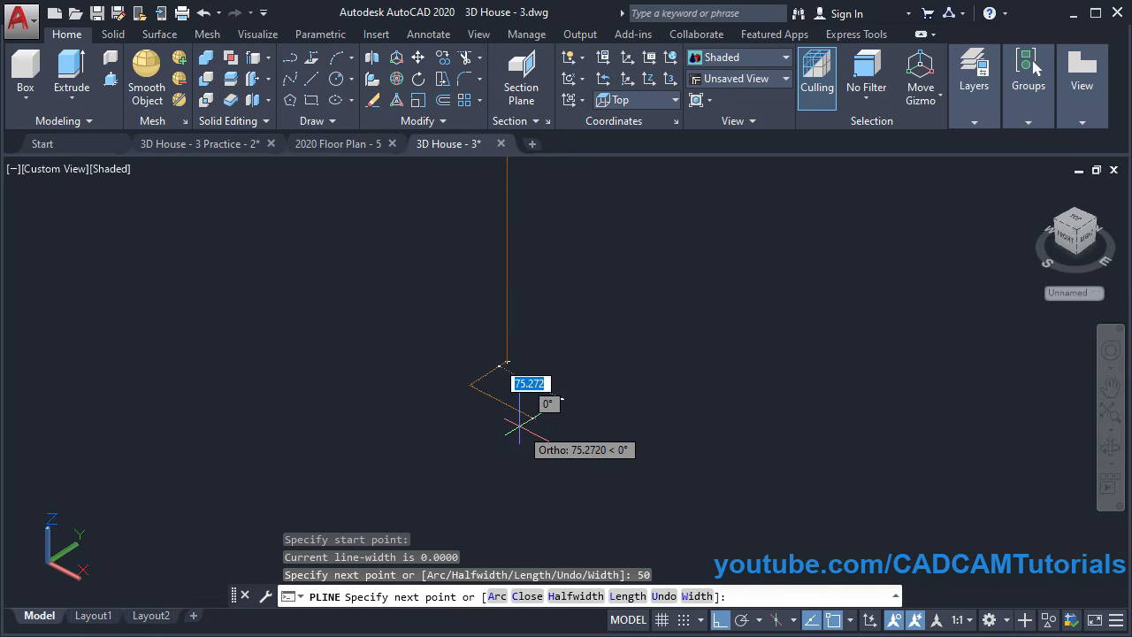
key(BackSpace)
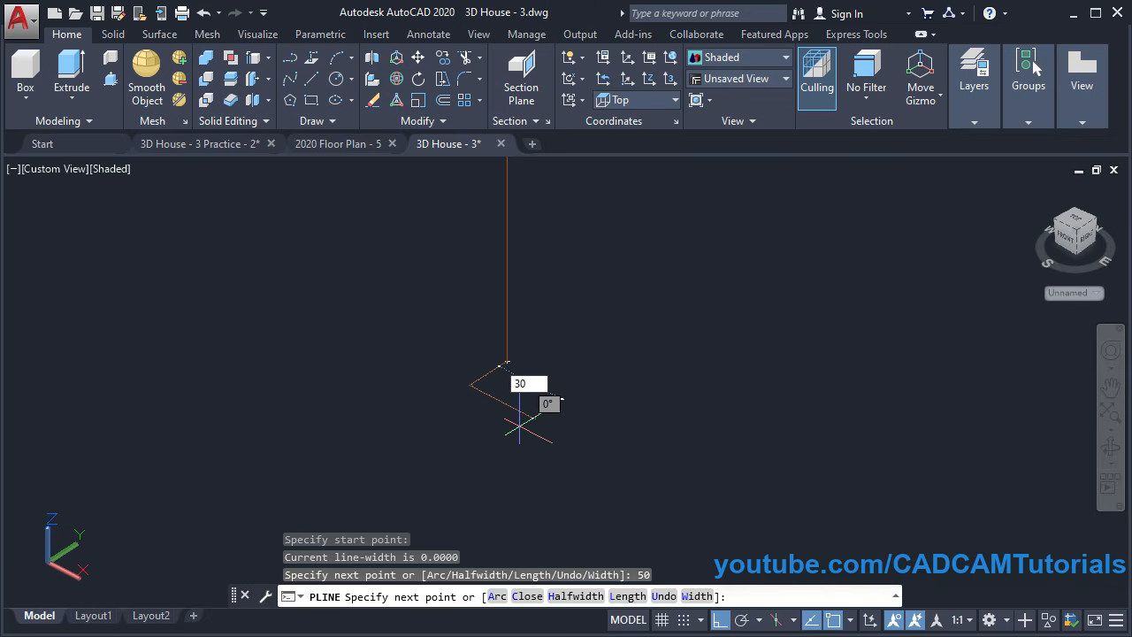
text(30)
key(Return)
text(u)
key(Return)
text(30)
key(Return)
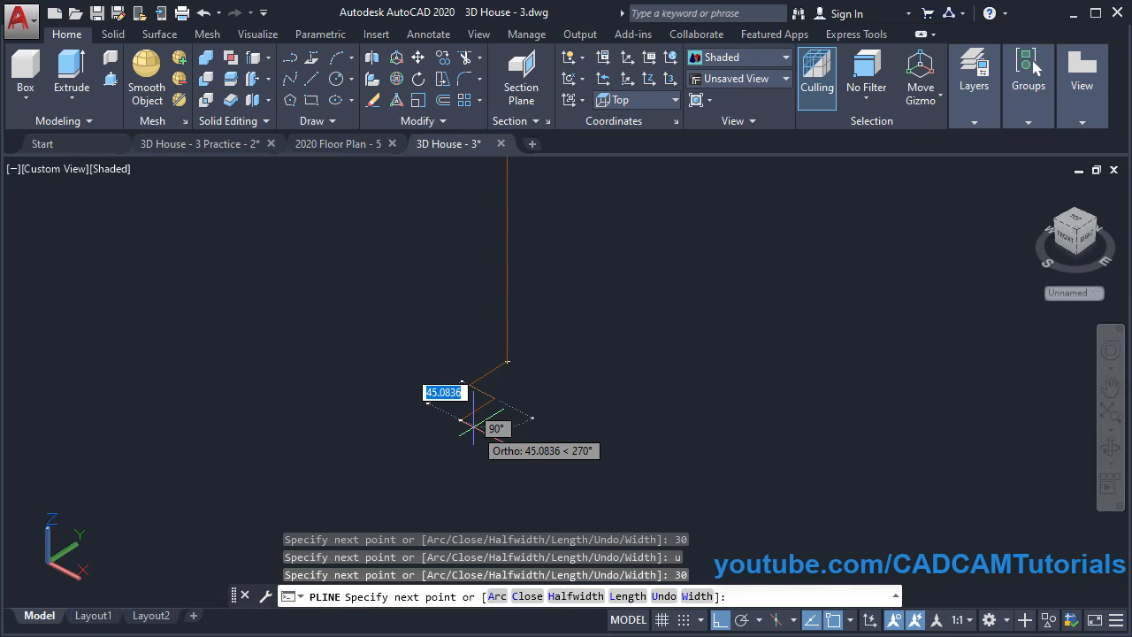
text(2)
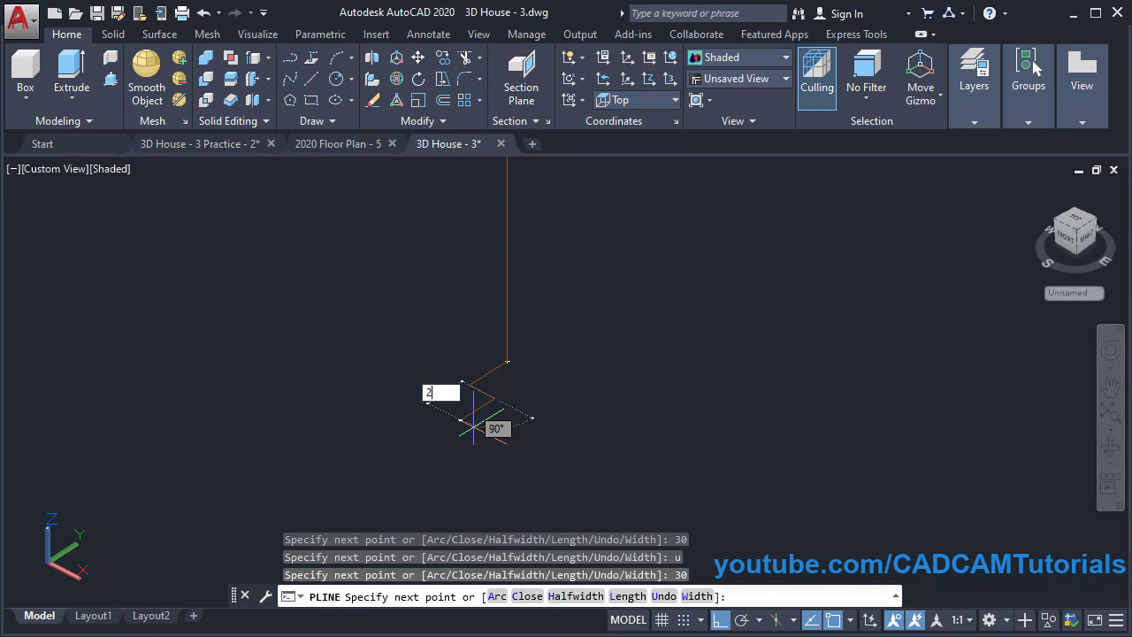
text(0)
key(Return)
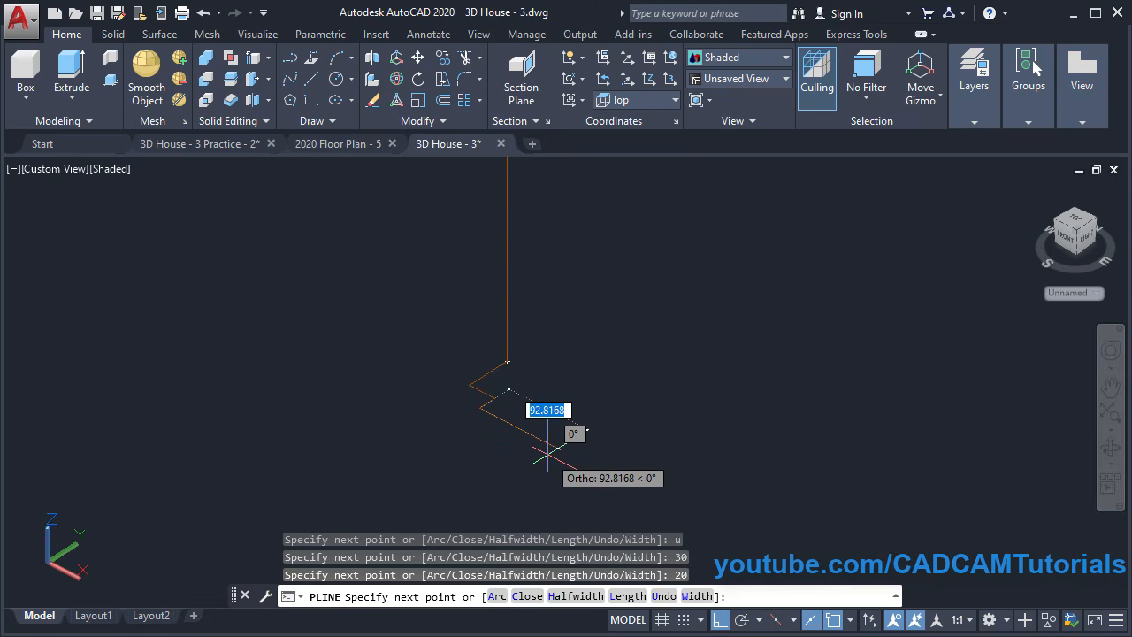
Add a 270-unit edge and the remaining corners, closing the polyline at its start
scroll(564, 459, up, 2)
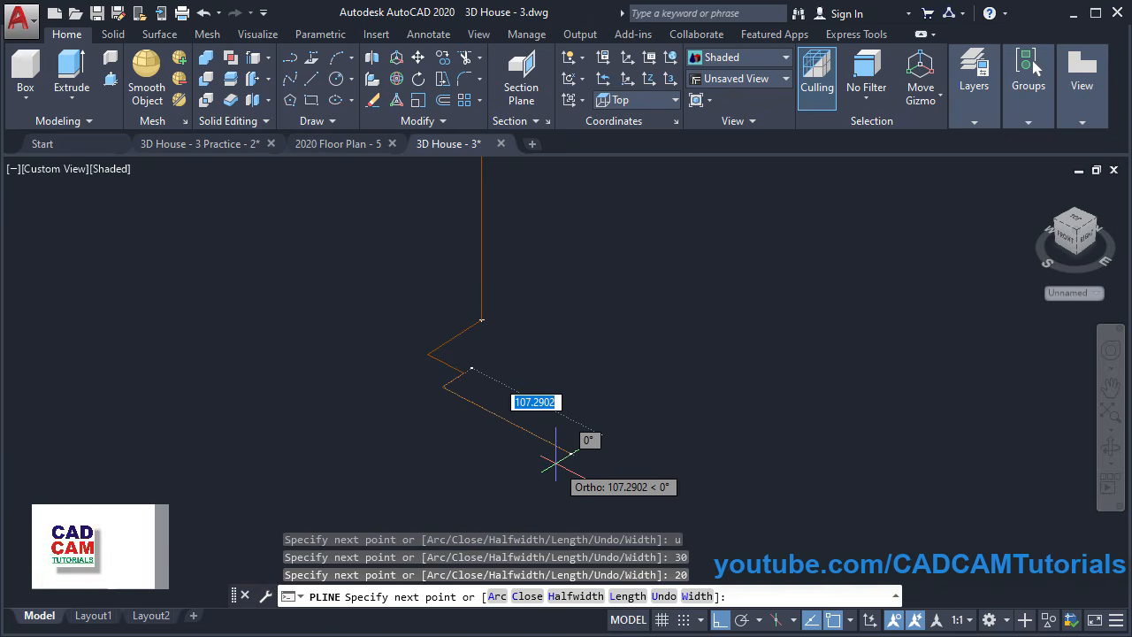
click(443, 386)
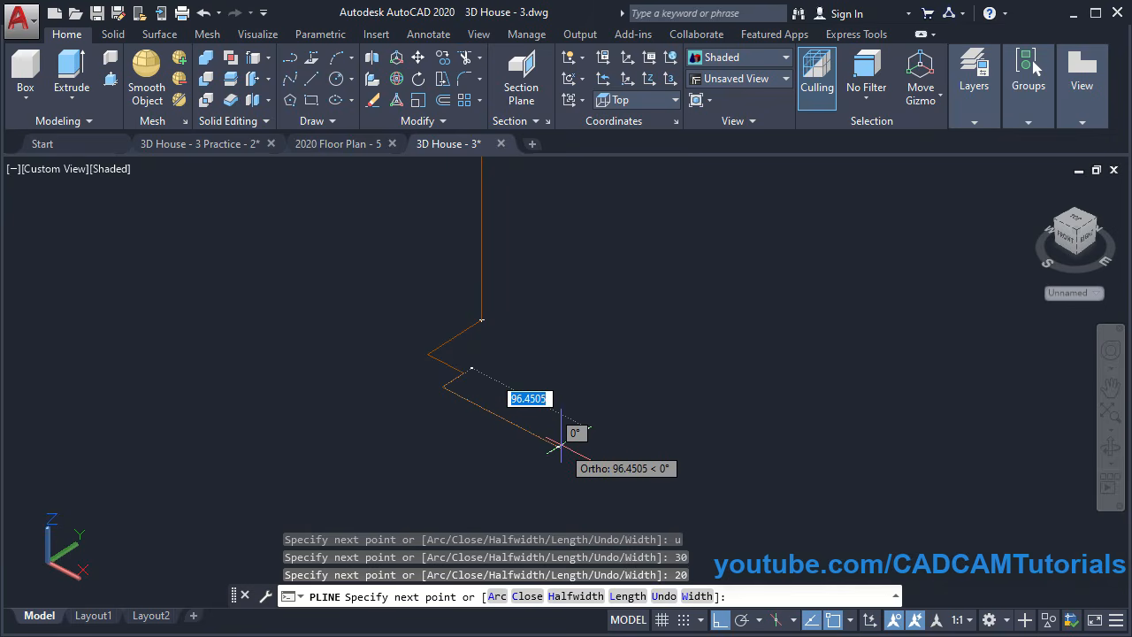
text(27)
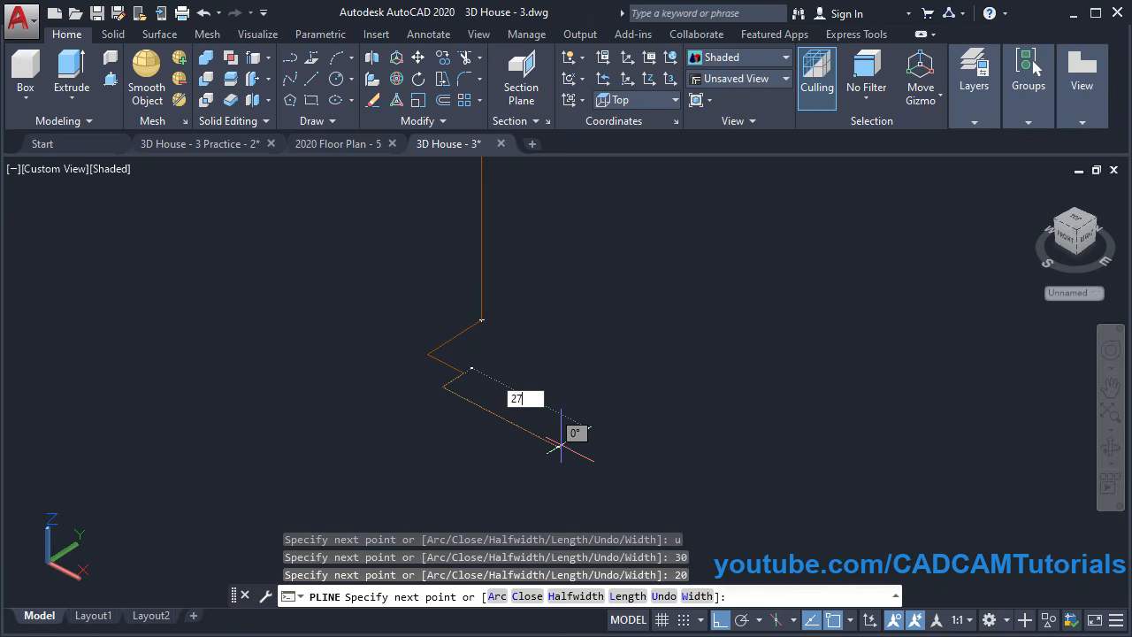
text(0)
key(Return)
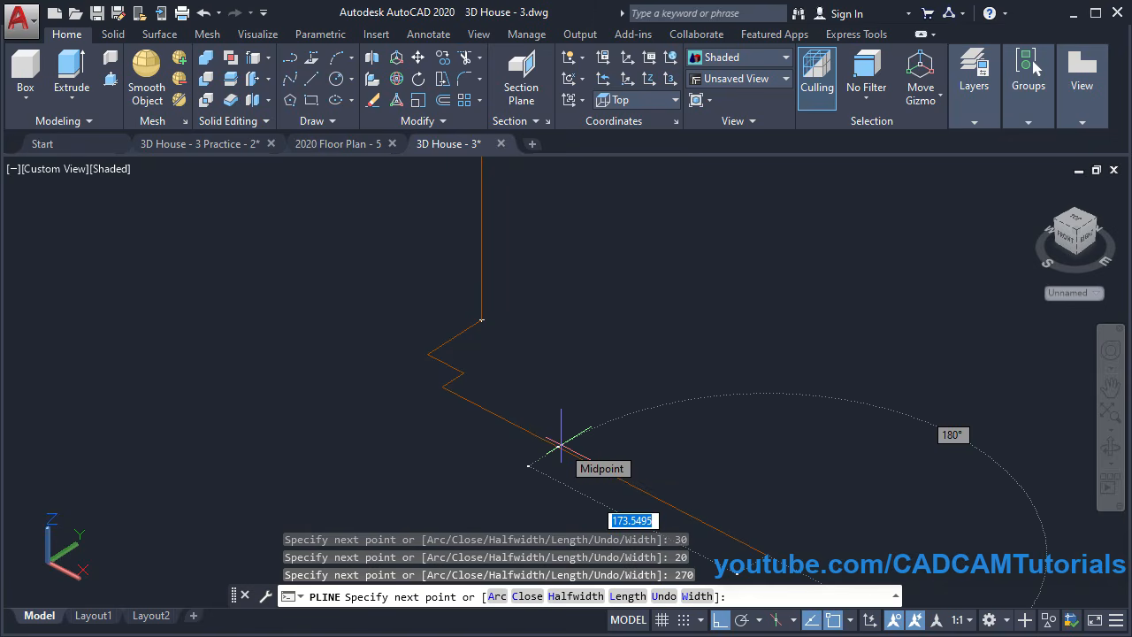
middle_drag(633, 454, 503, 437)
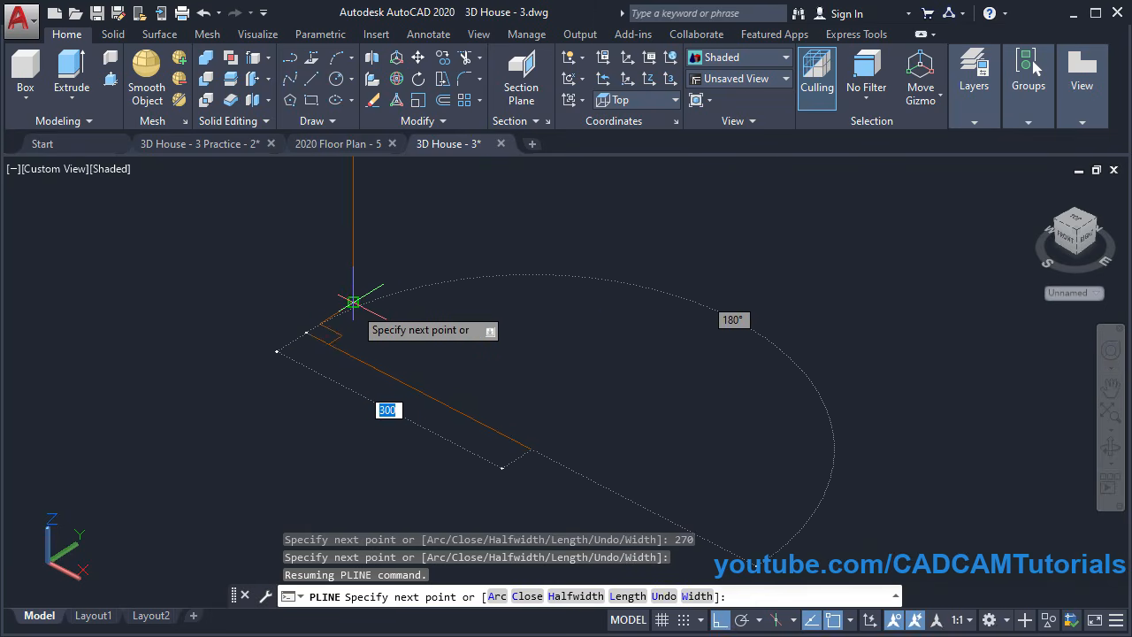
click(577, 418)
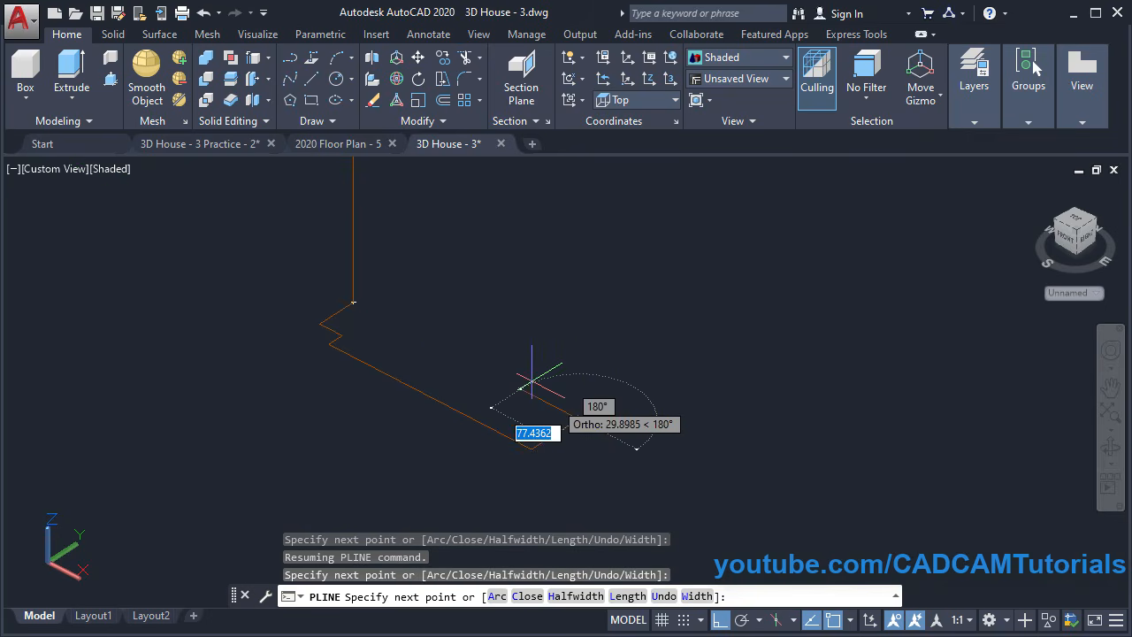
click(353, 302)
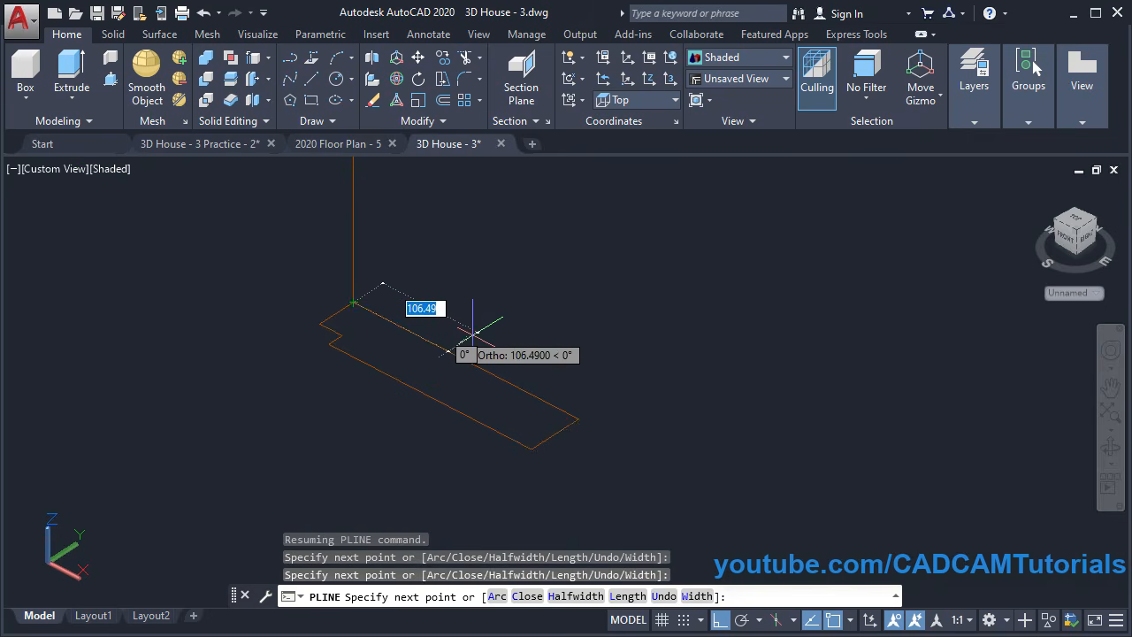
key(Return)
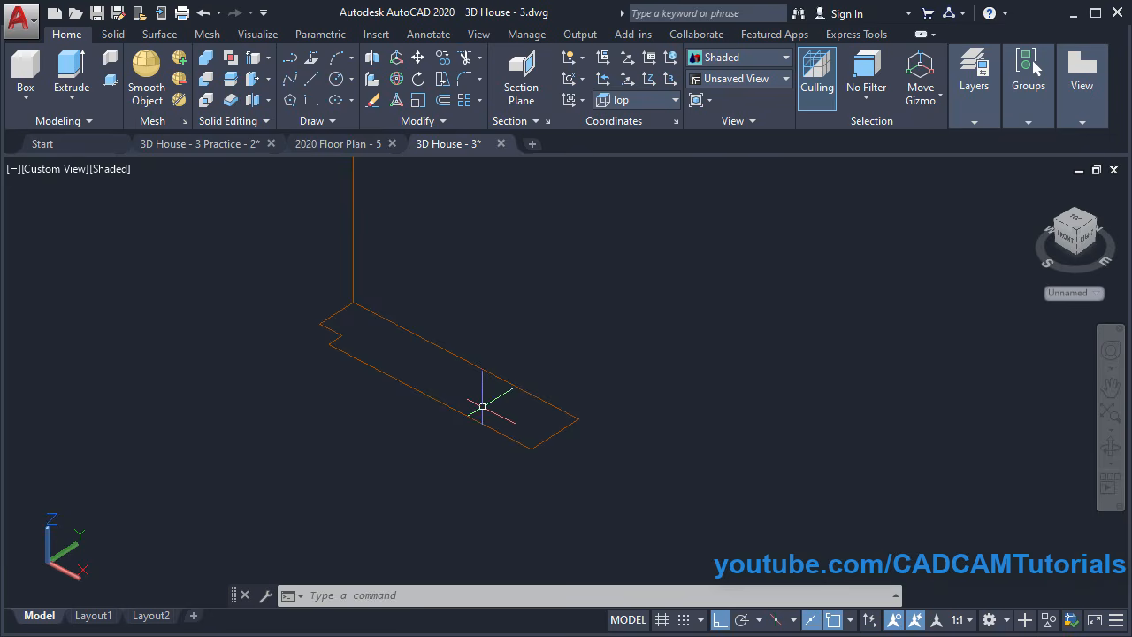
click(203, 144)
scroll(331, 477, up, 4)
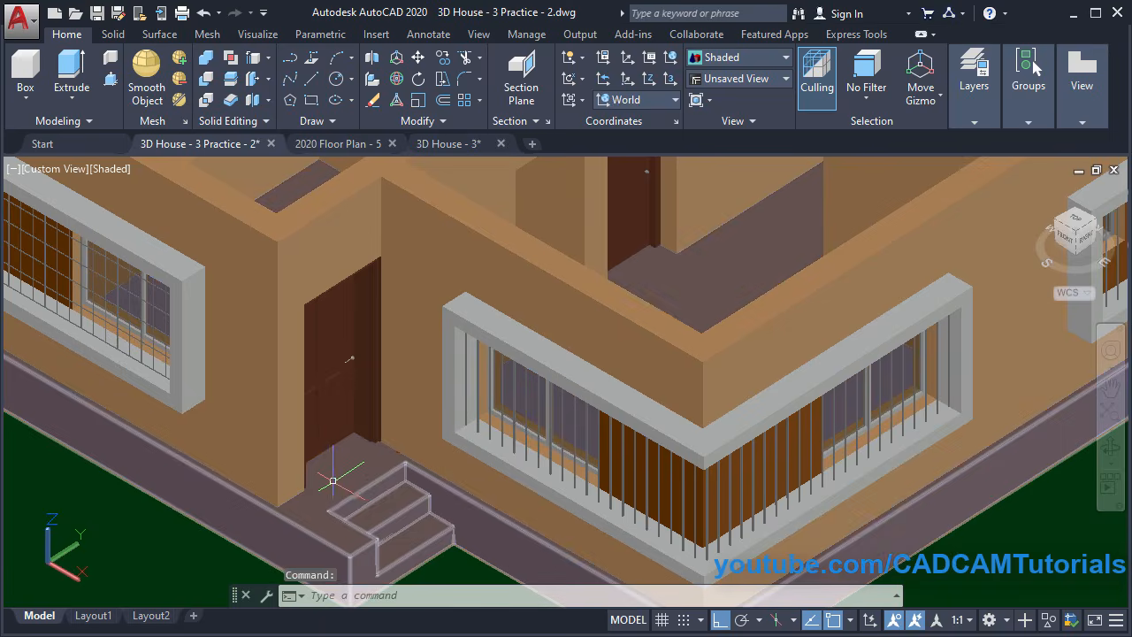
scroll(383, 457, up, 6)
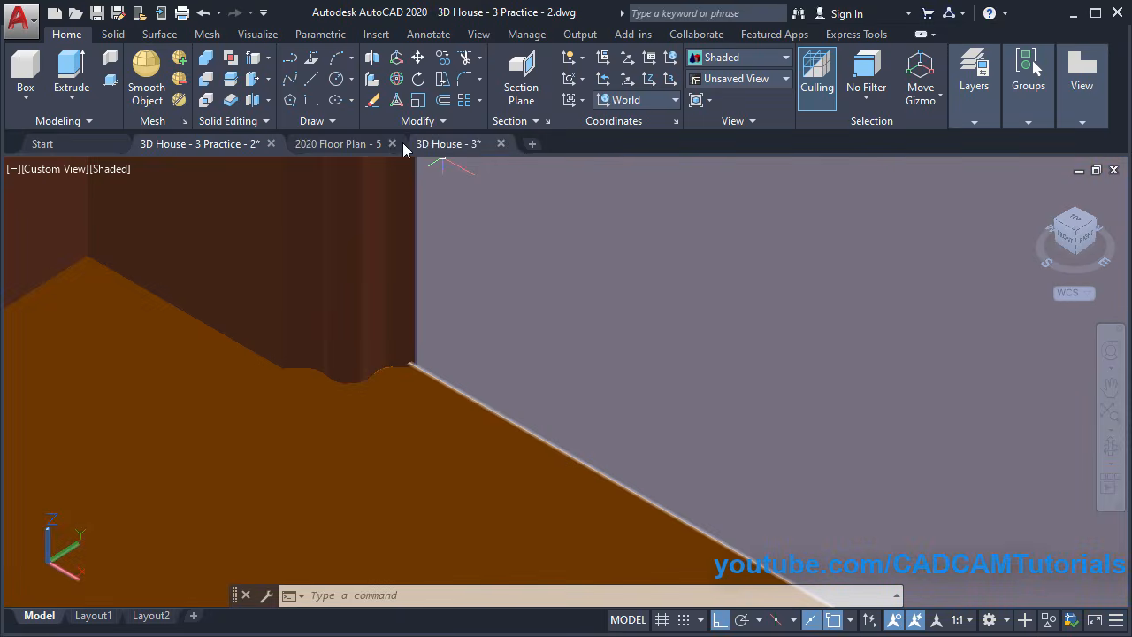
click(449, 146)
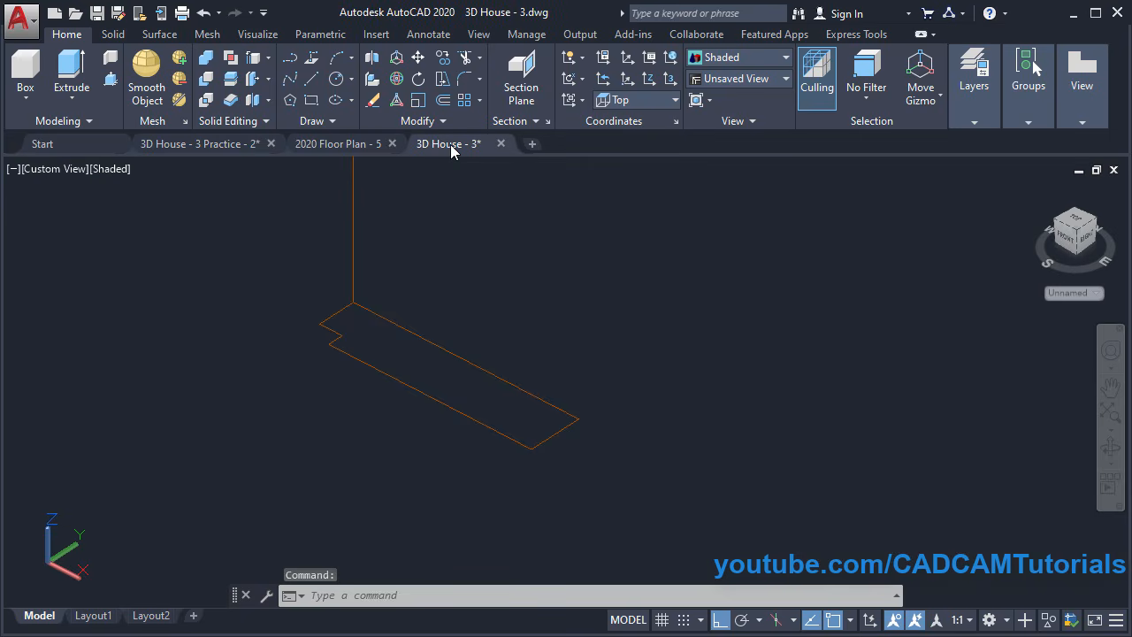
Chamfer the outline's lower right corner with equal 70-unit distances
scroll(557, 420, up, 4)
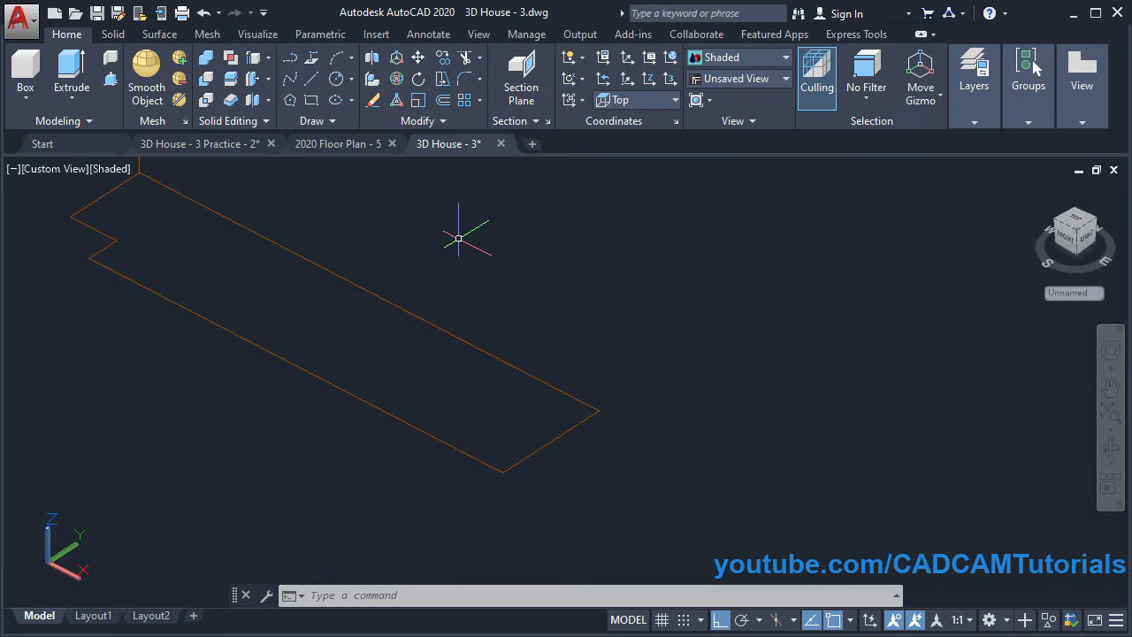
click(482, 81)
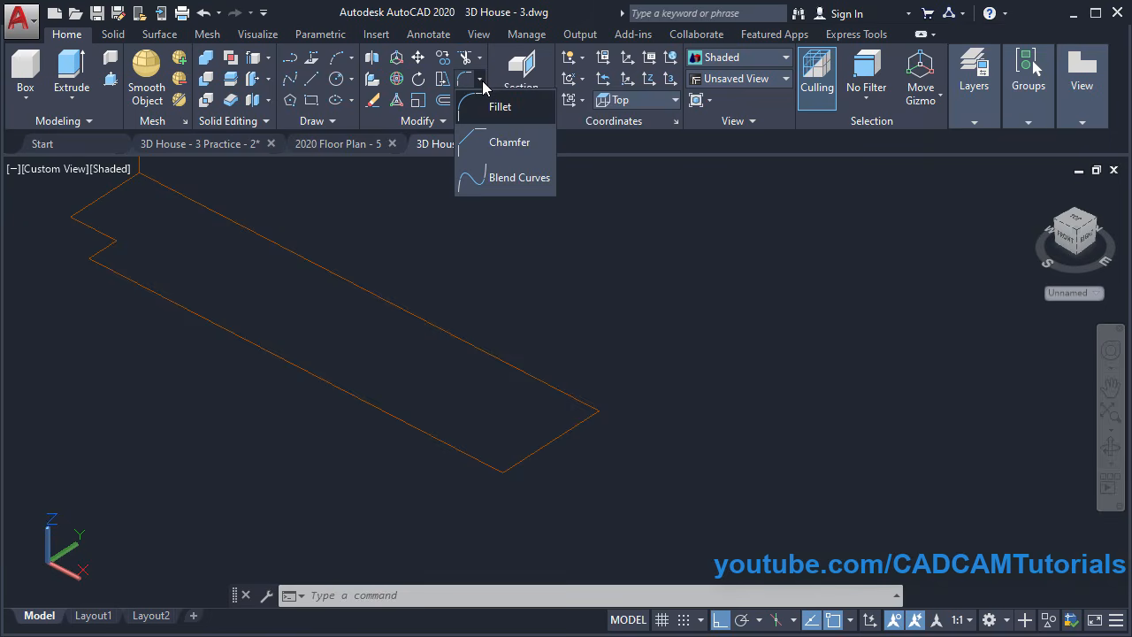
click(510, 151)
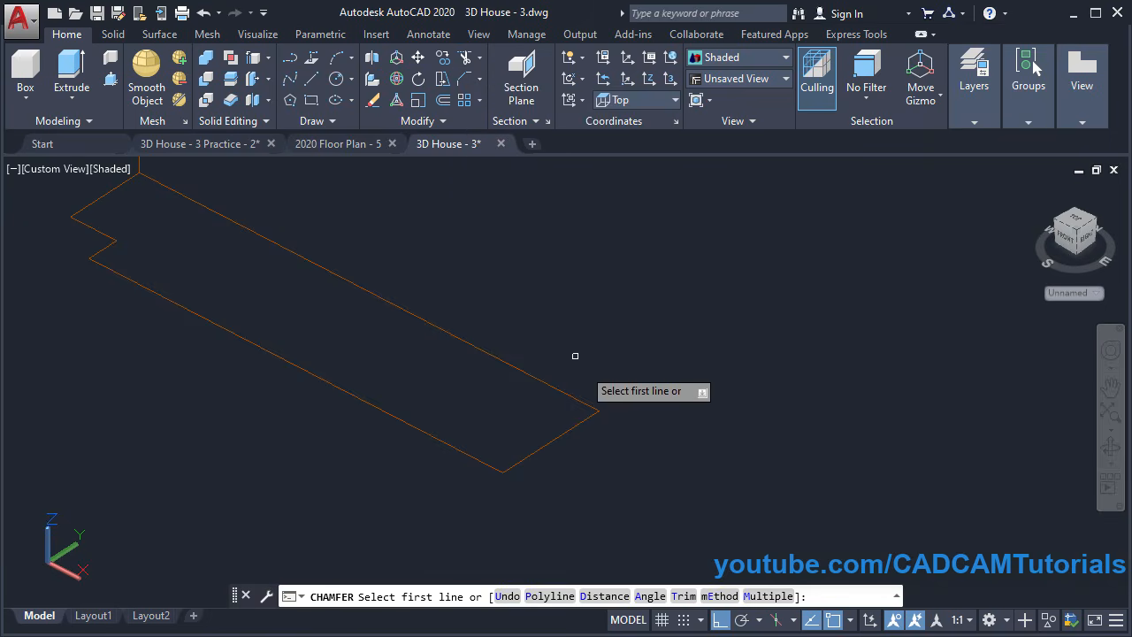
click(605, 596)
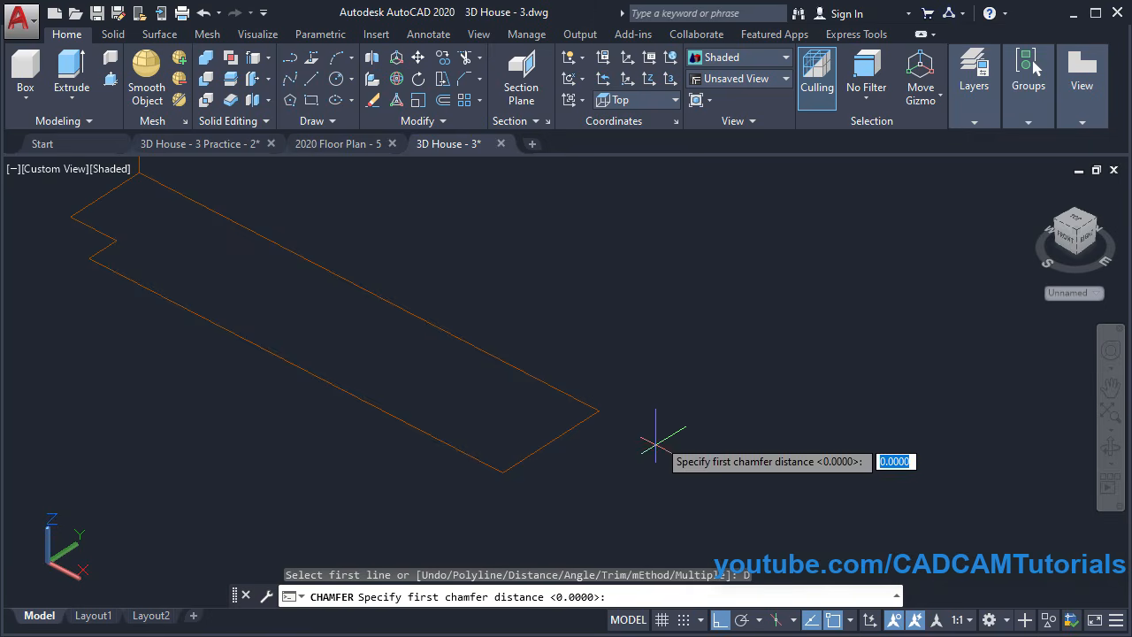
text(7)
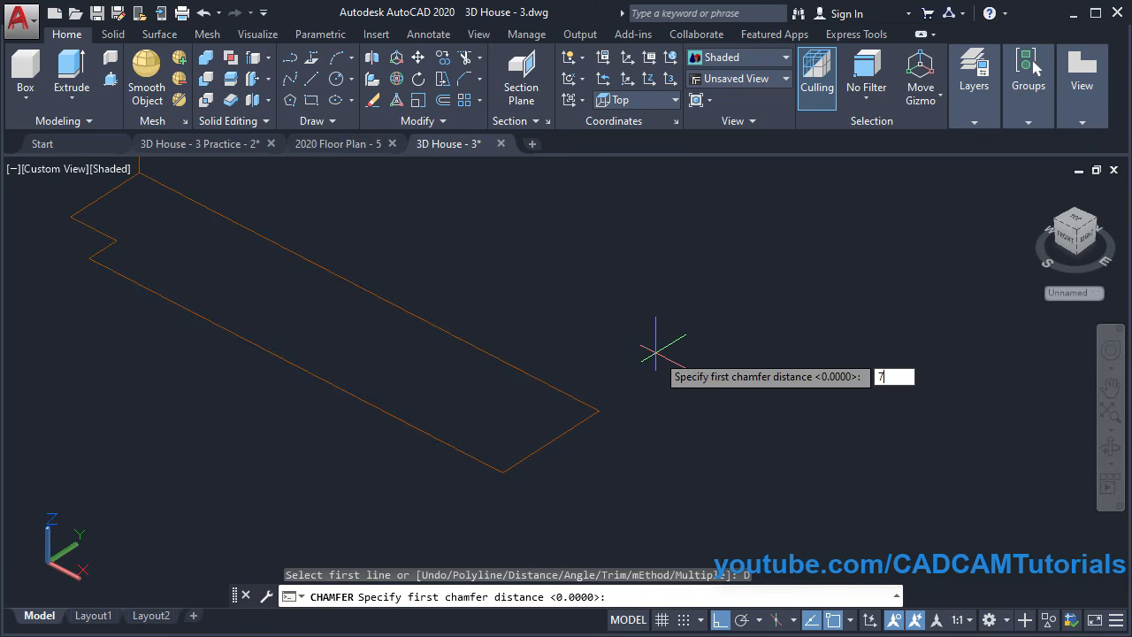
text(0)
key(Return)
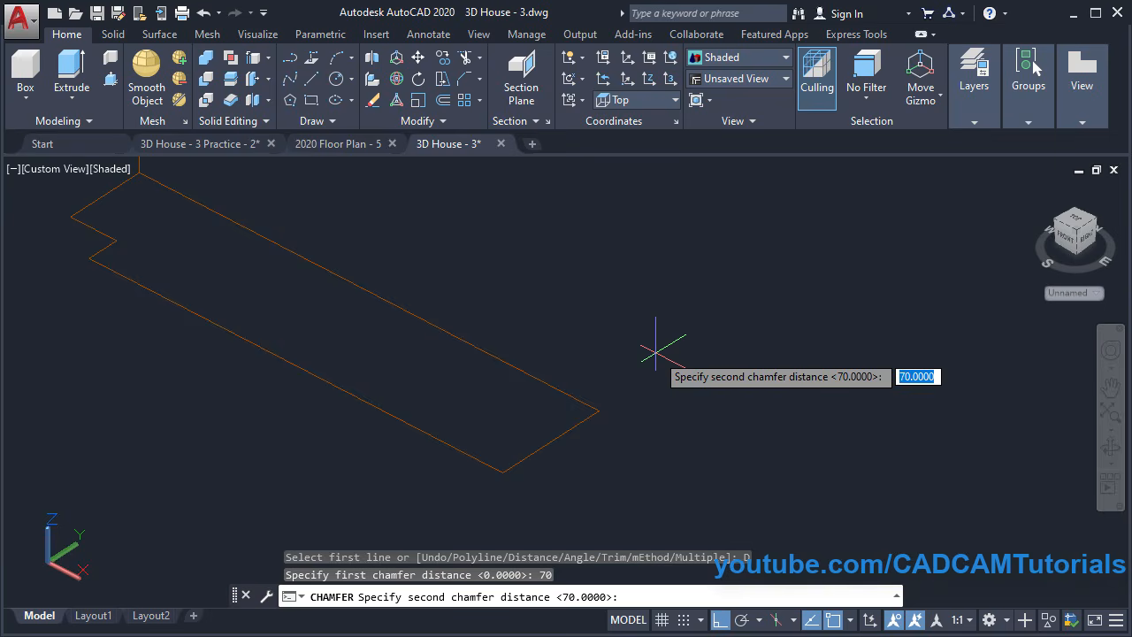
key(Return)
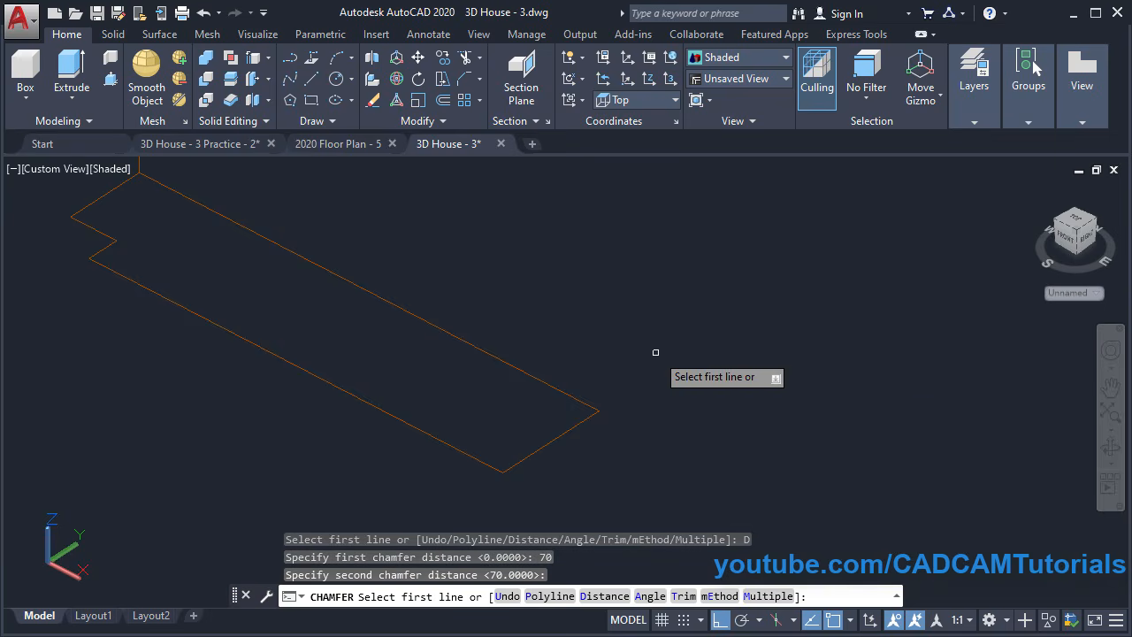
click(531, 451)
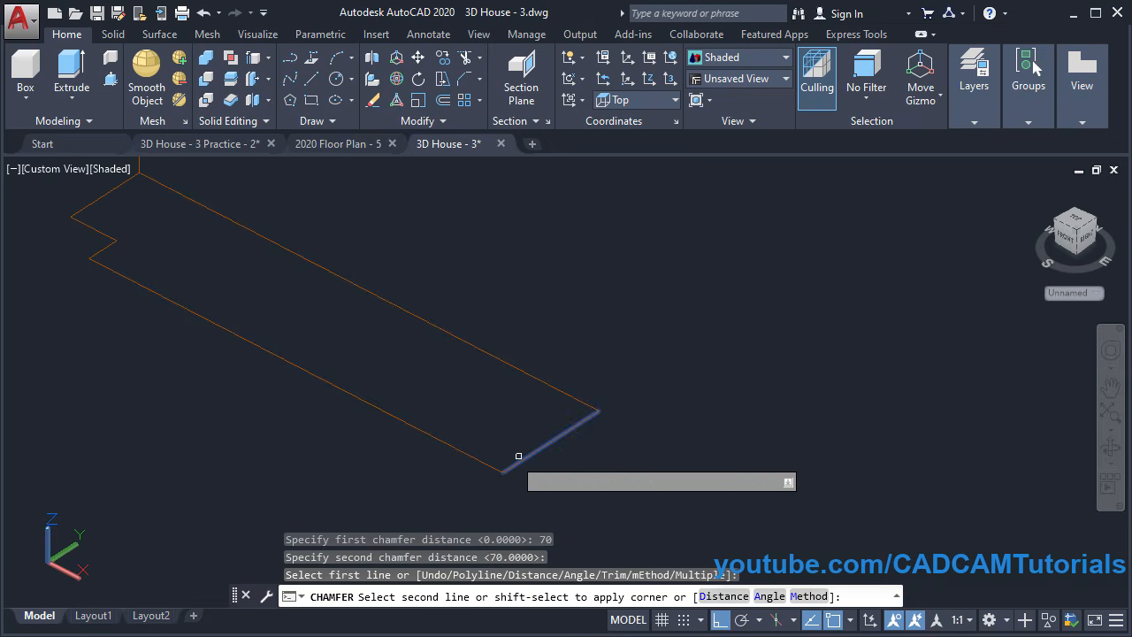
click(461, 450)
scroll(488, 417, up, 3)
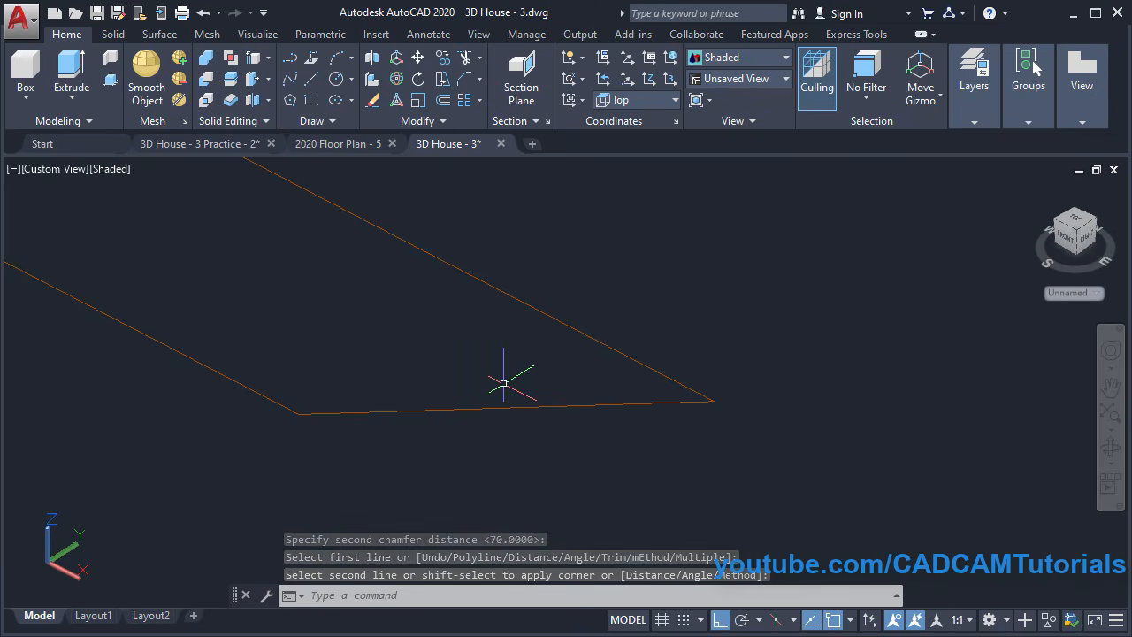
Draw a radius-20 circle centred on the line's midpoint
text(c)
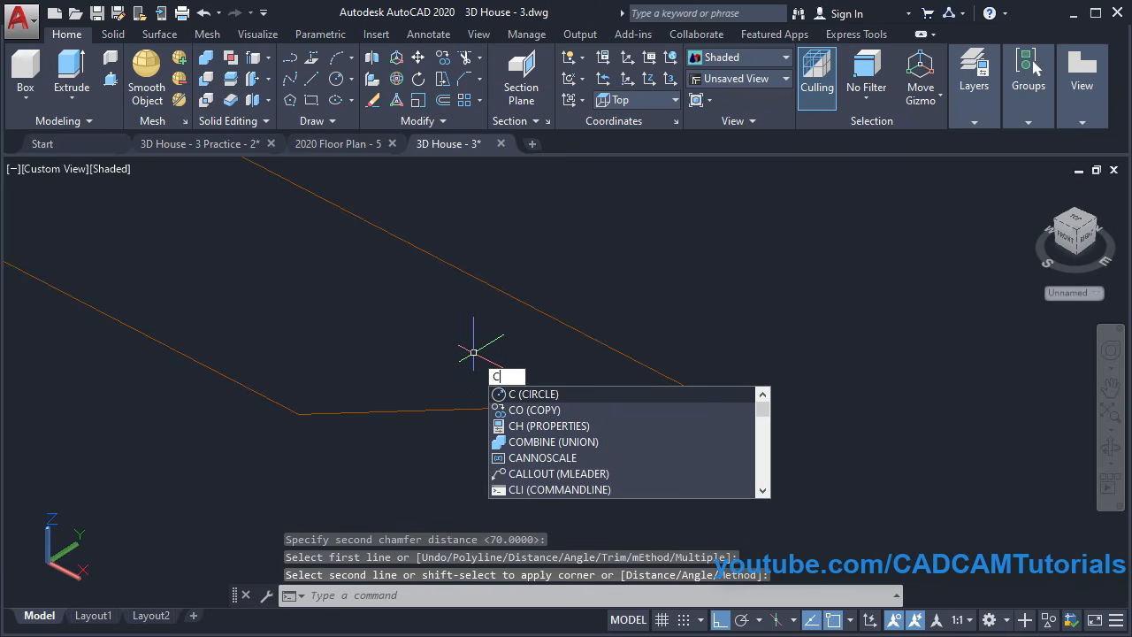
key(Return)
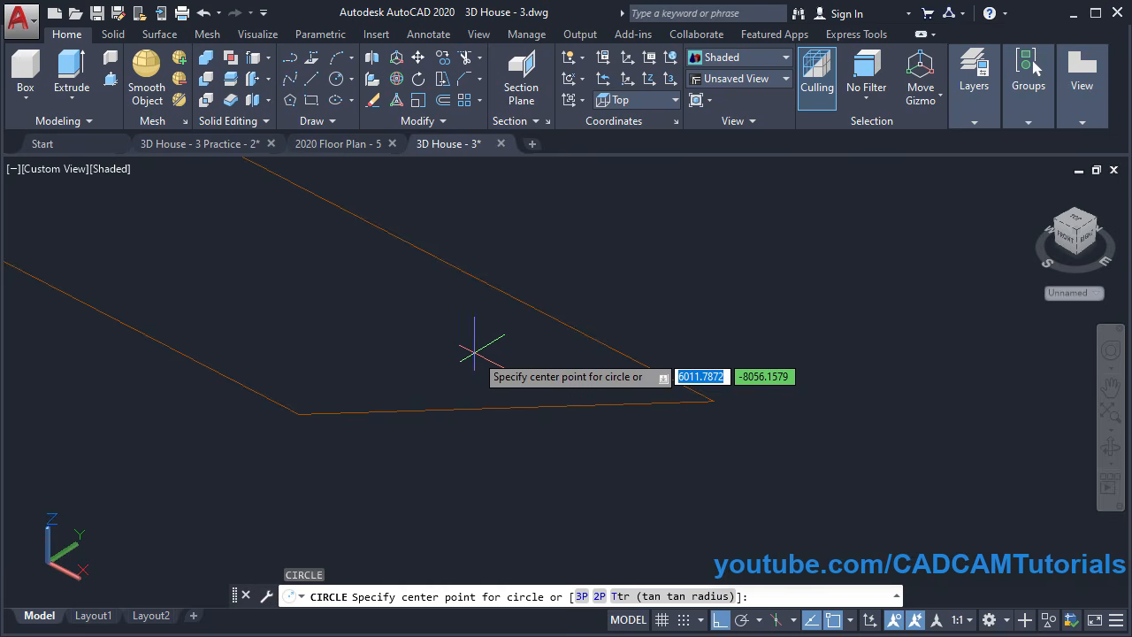
click(506, 407)
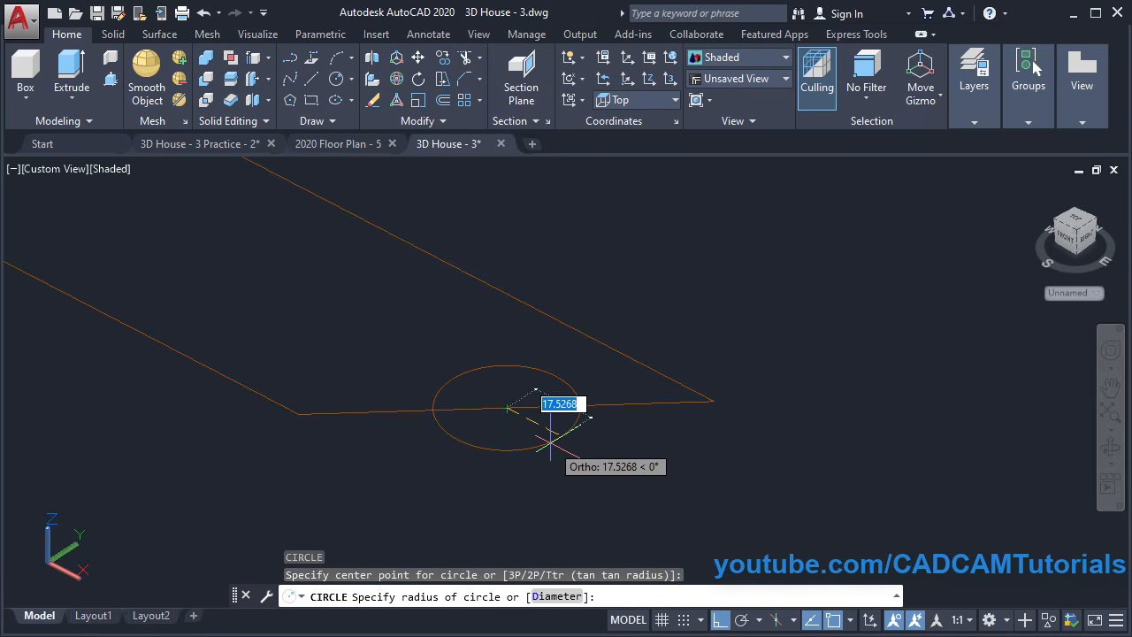
text(20)
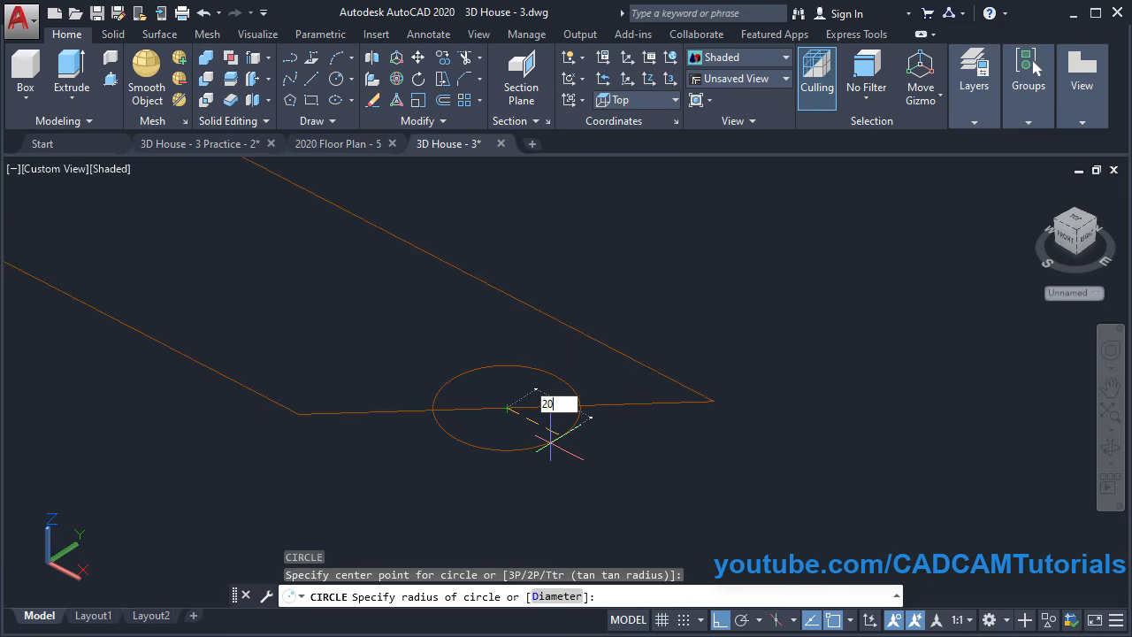
key(Return)
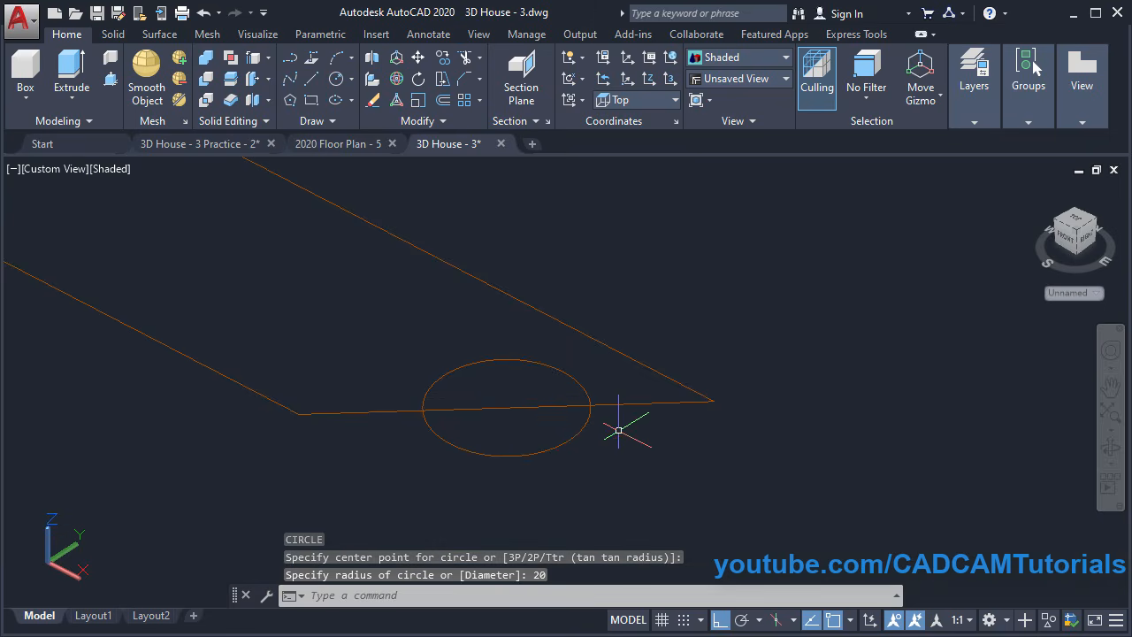
scroll(618, 430, up, 2)
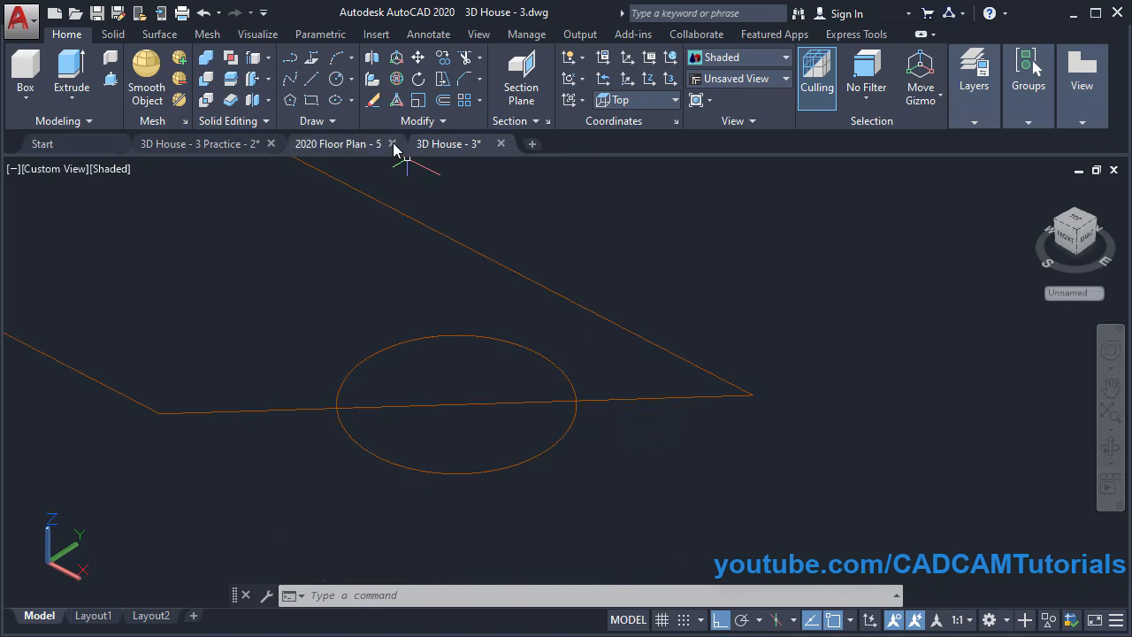
Add two radius-15 Ttr circles tangent to the middle circle and to the outline edge and bottom line
click(352, 82)
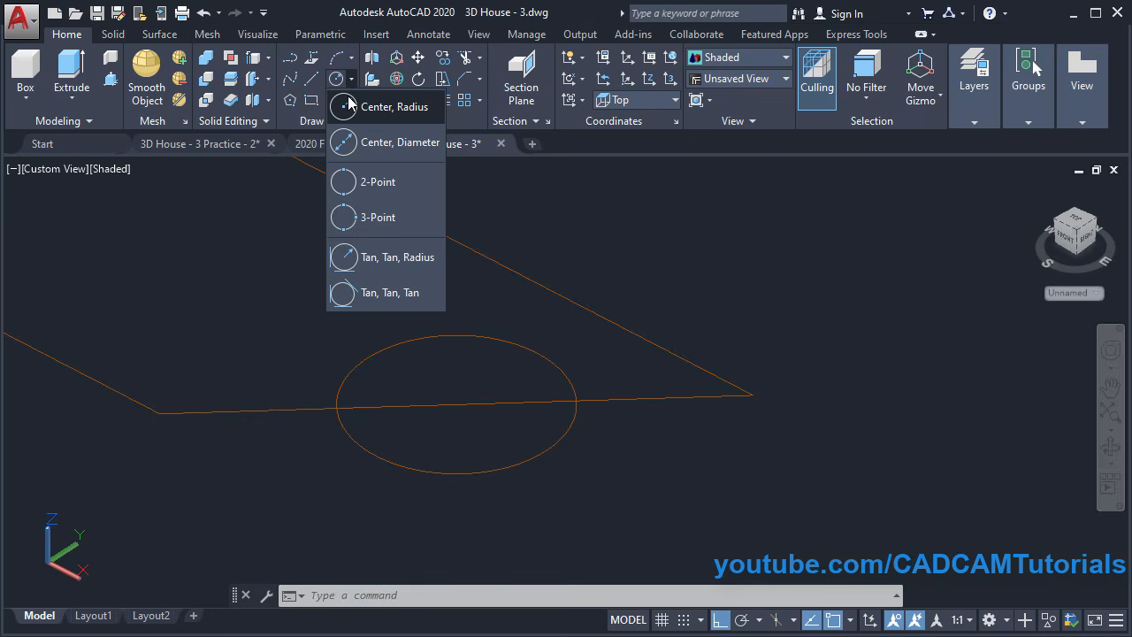
click(371, 265)
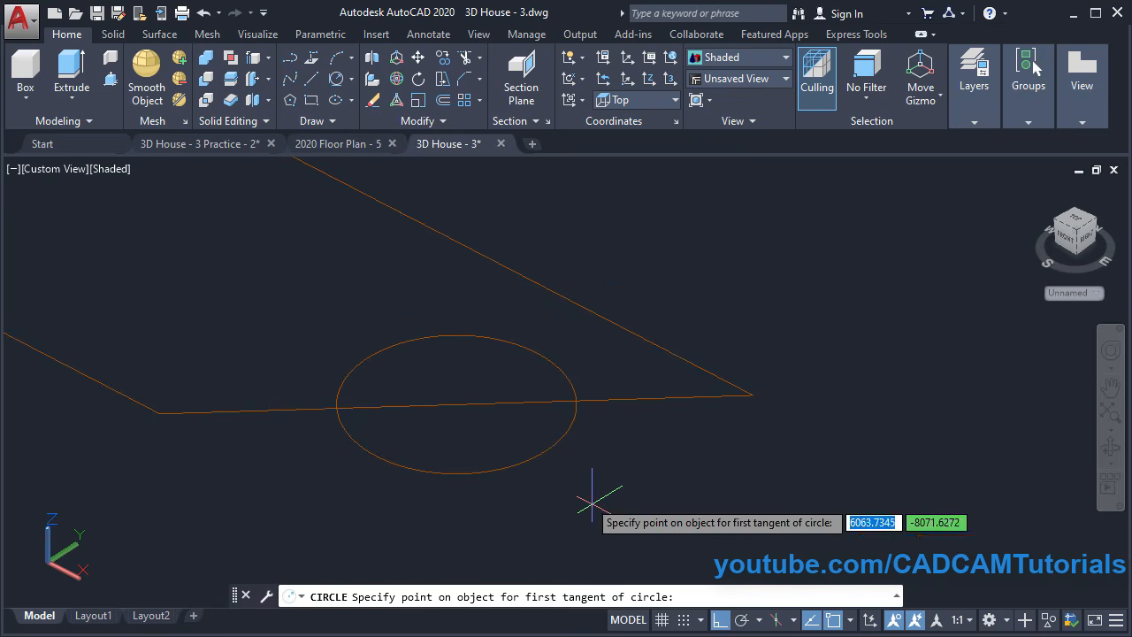
click(564, 435)
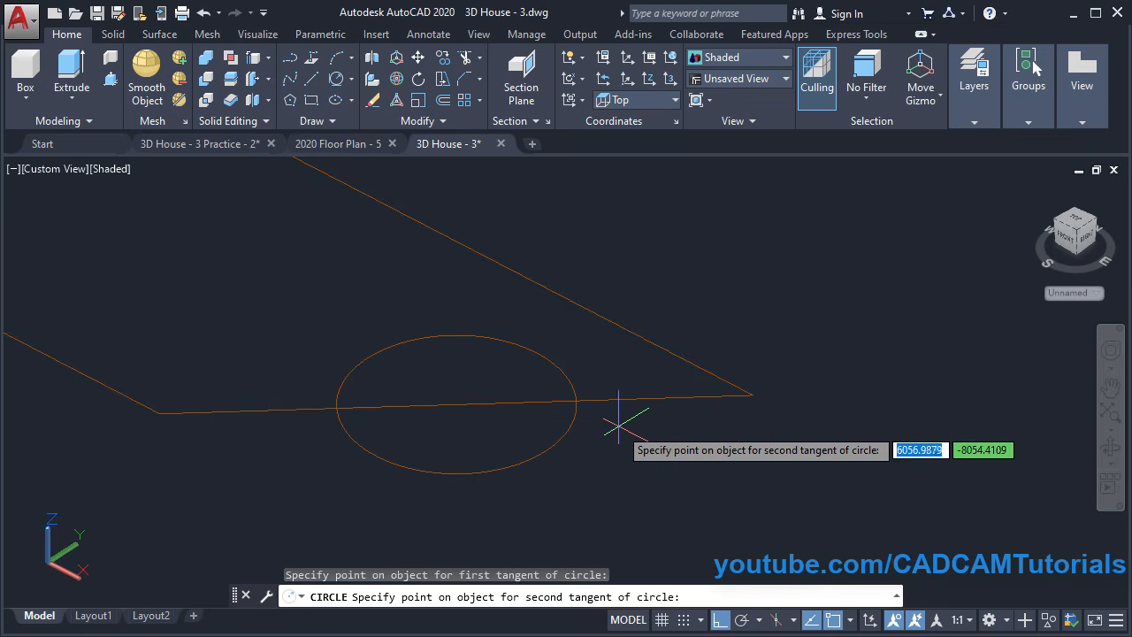
click(631, 398)
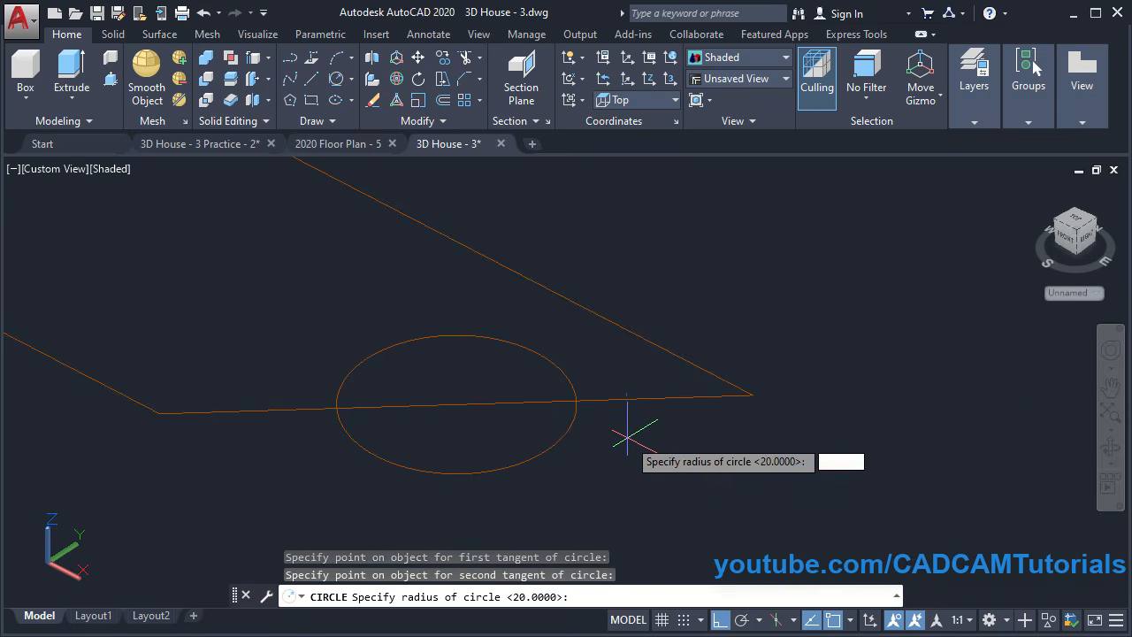
text(1)
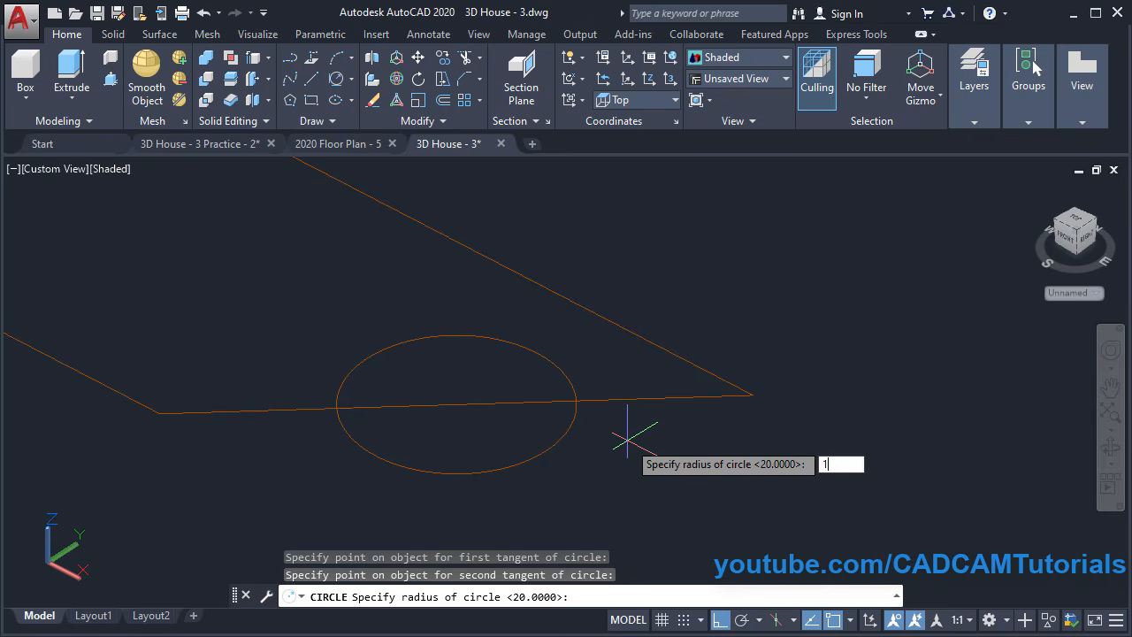
text(5)
key(Return)
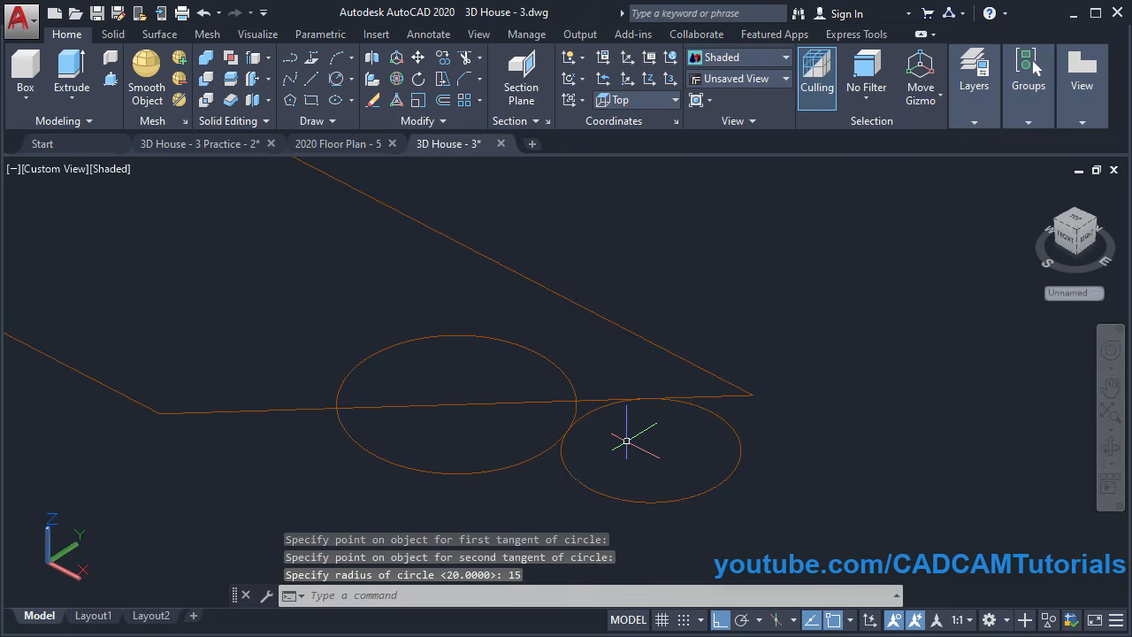
key(Return)
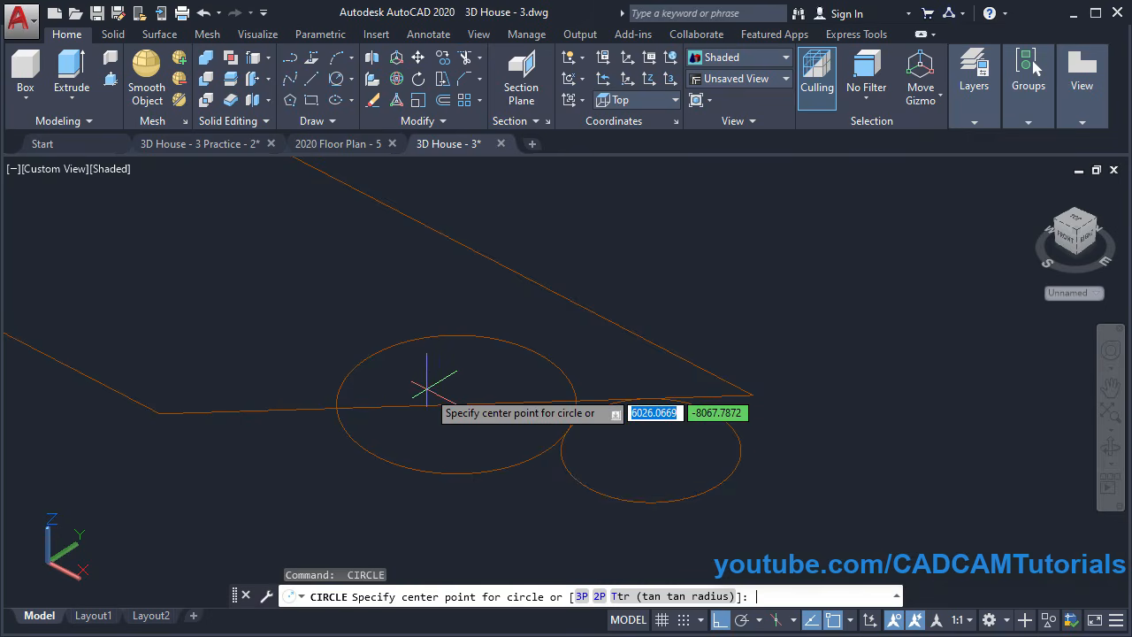
click(659, 598)
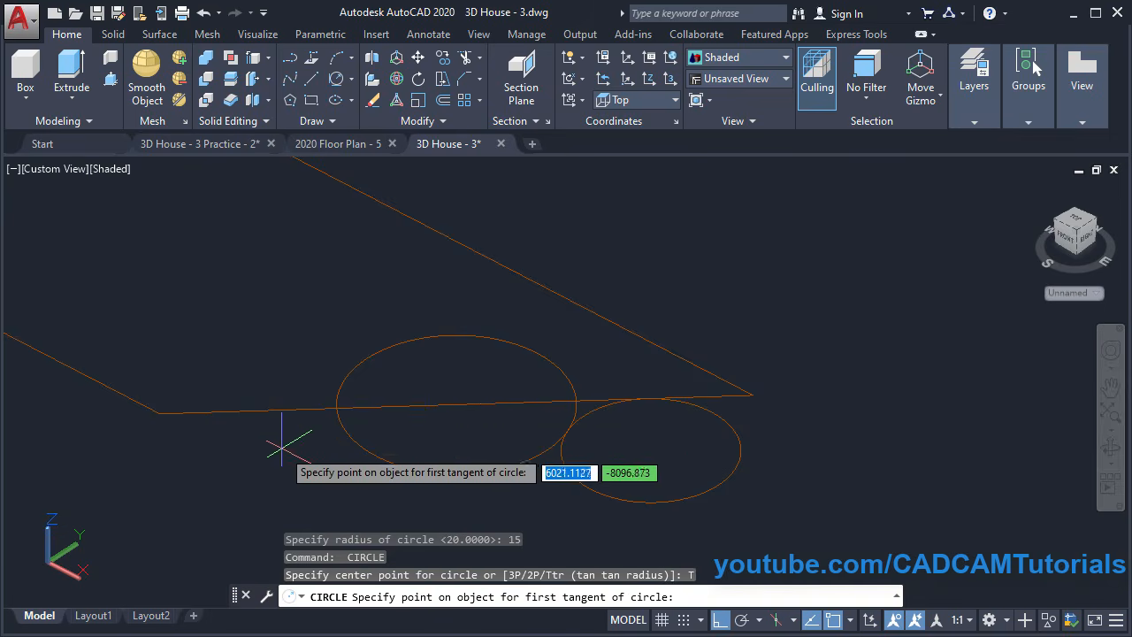
click(268, 411)
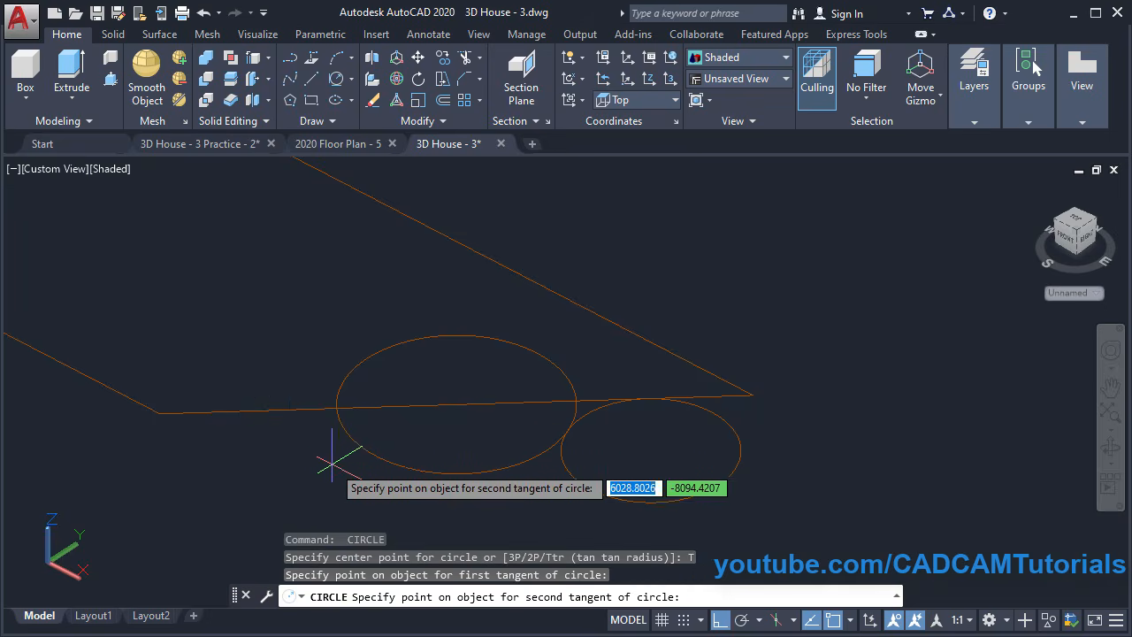
click(343, 450)
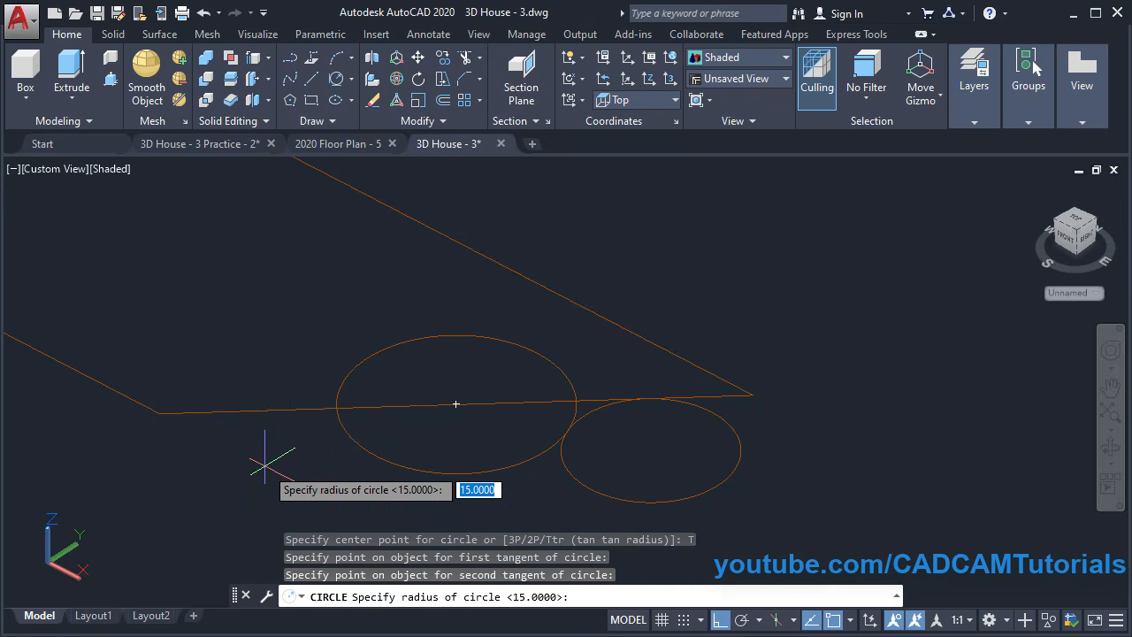
key(Return)
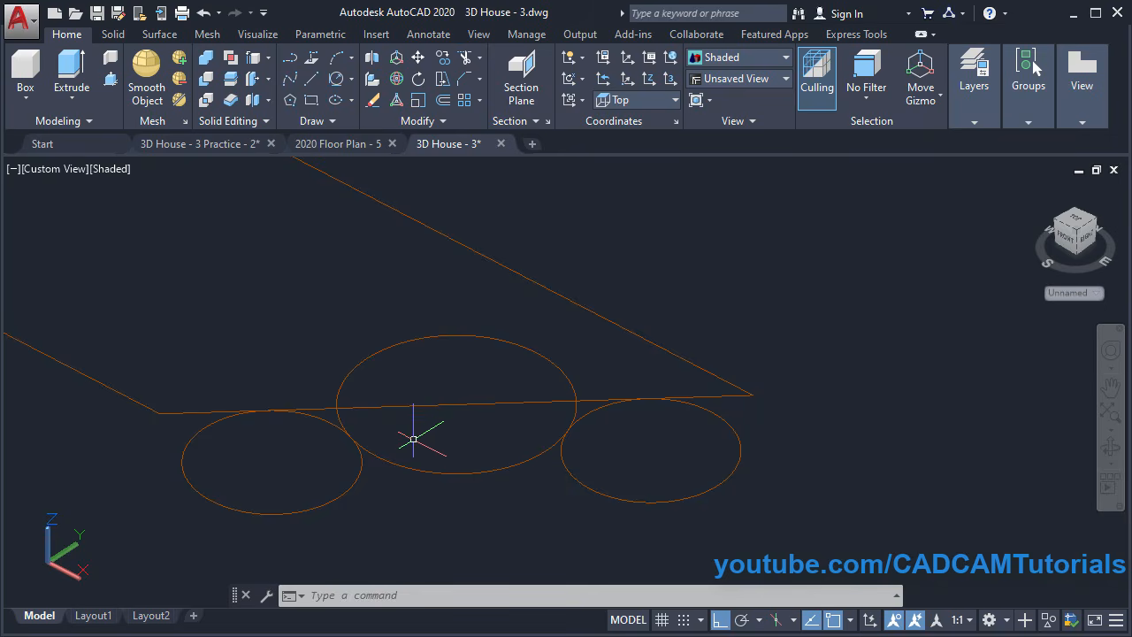
Trim the middle circle's top, the line over the side circles, and their lower arcs
text(tr)
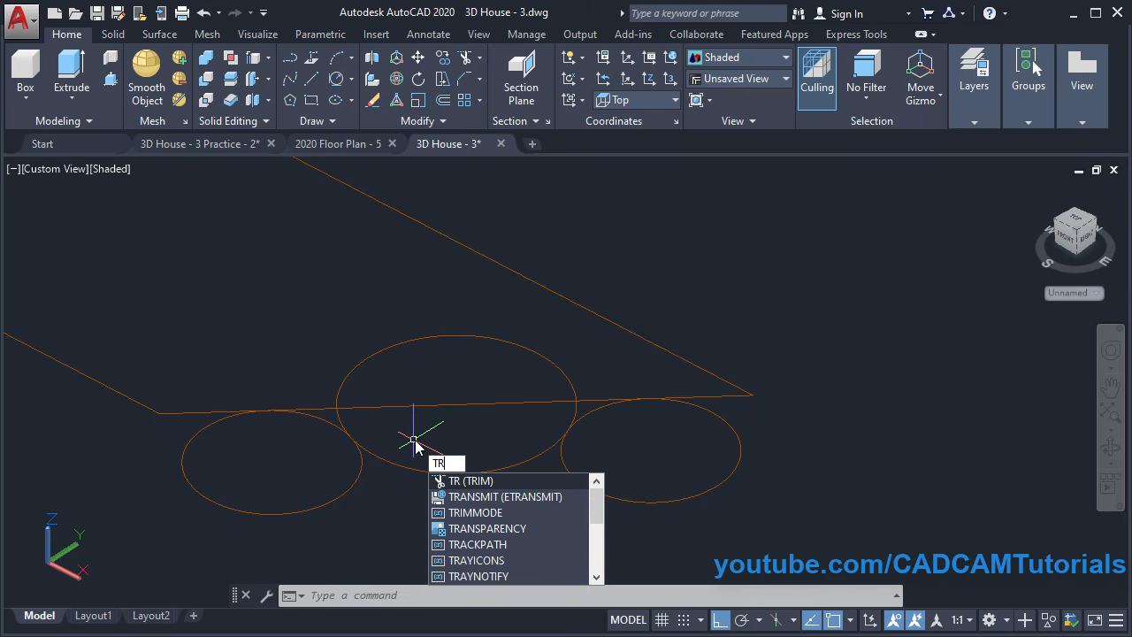
key(Return)
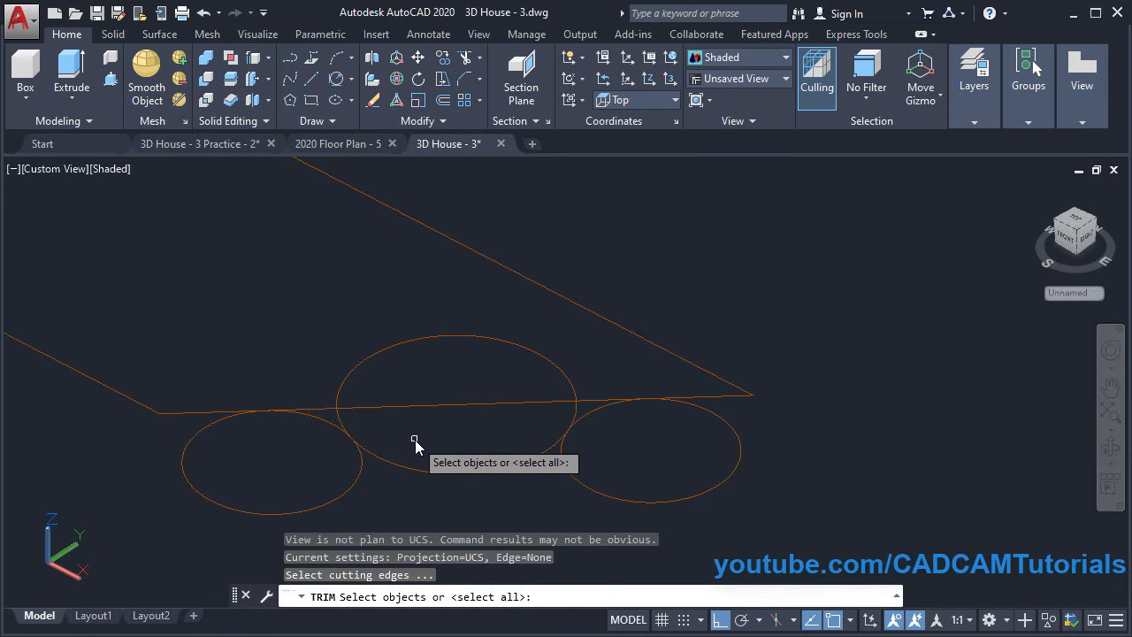
key(Return)
click(470, 421)
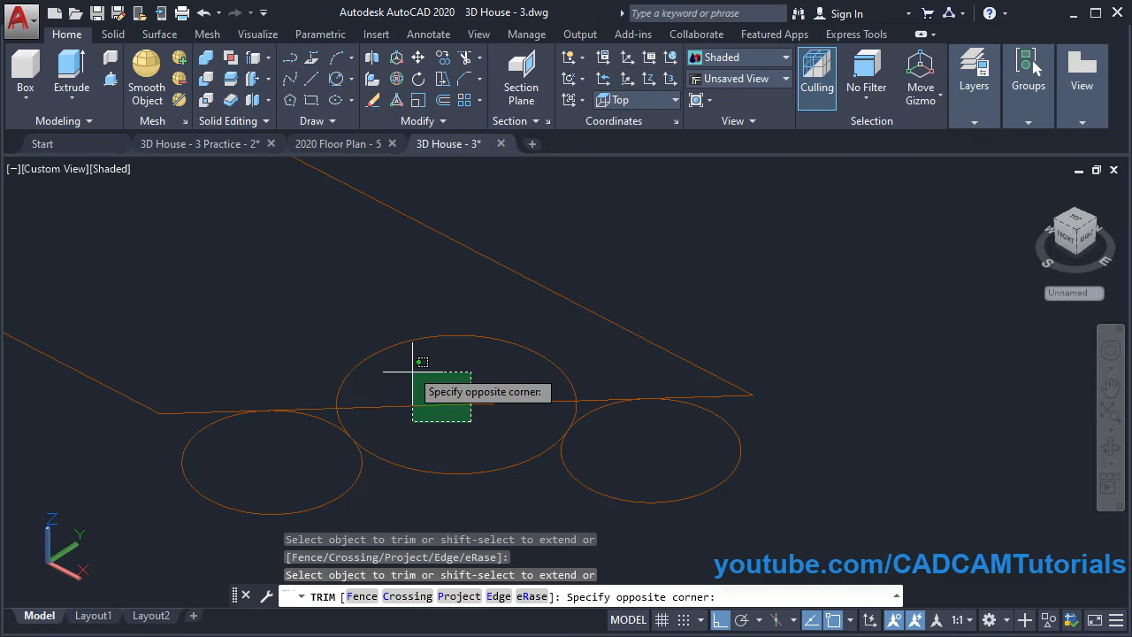
click(380, 325)
click(356, 394)
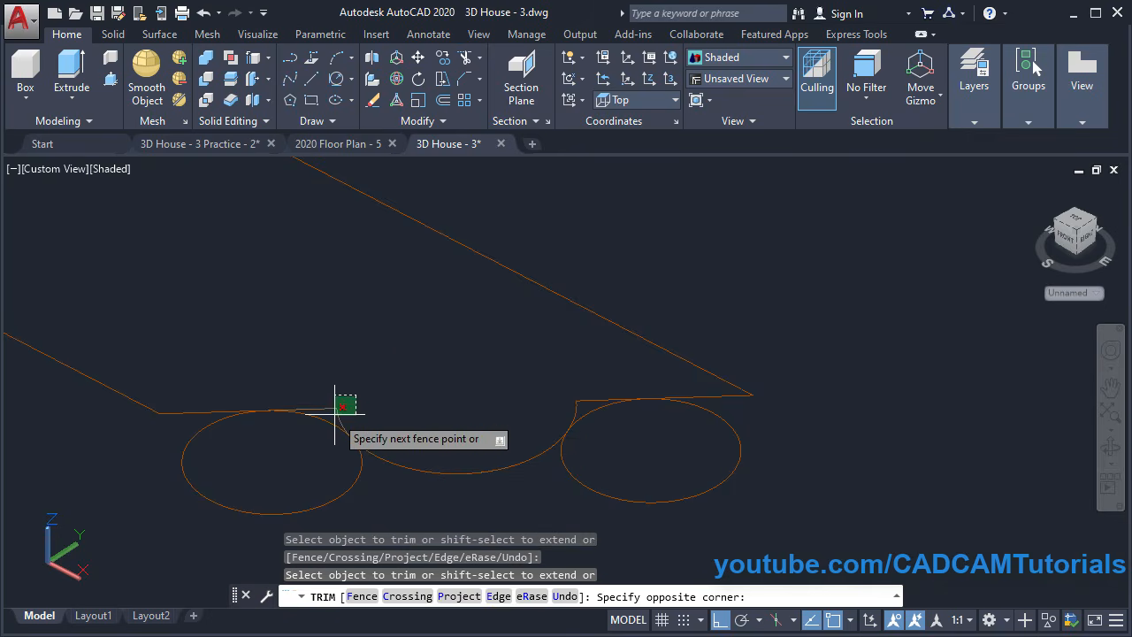
click(334, 414)
click(584, 388)
click(556, 414)
click(762, 491)
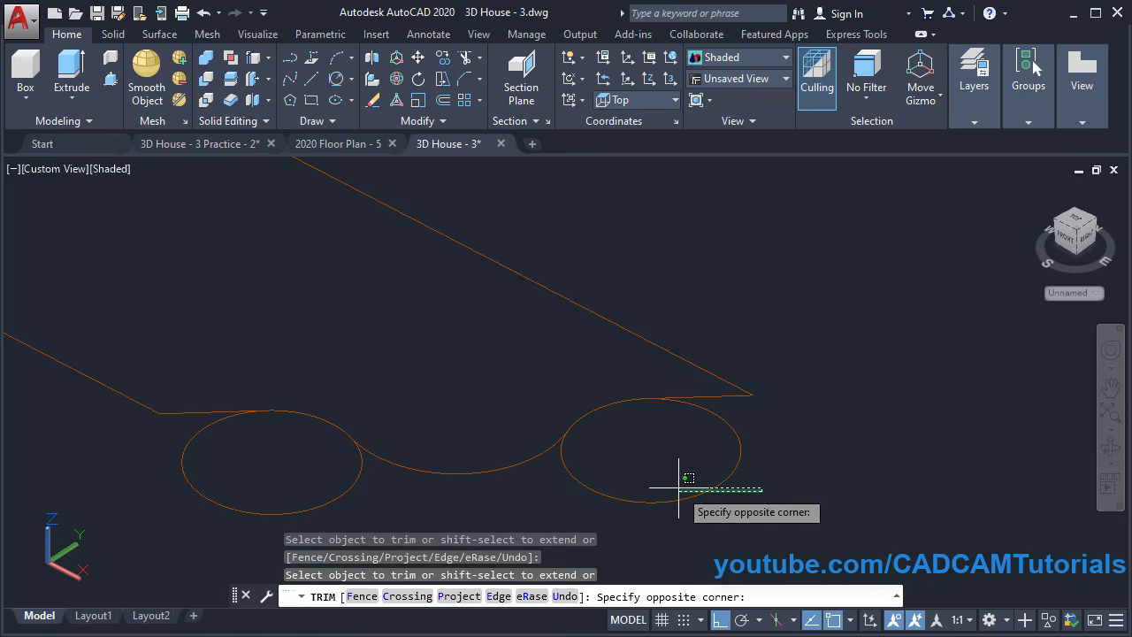
click(680, 487)
click(235, 507)
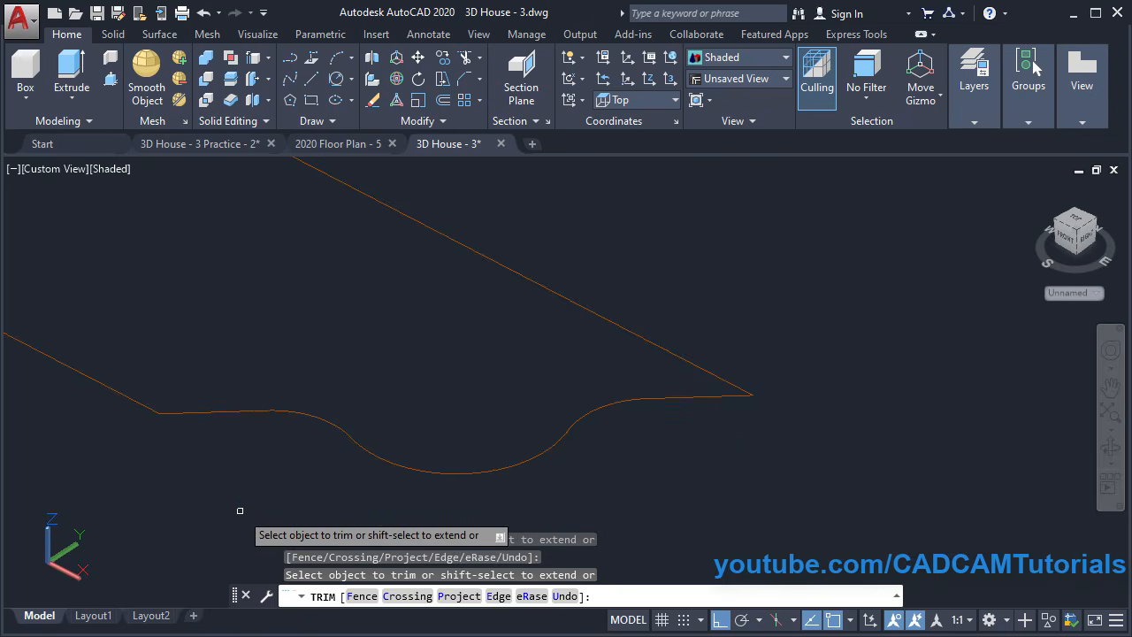
key(Return)
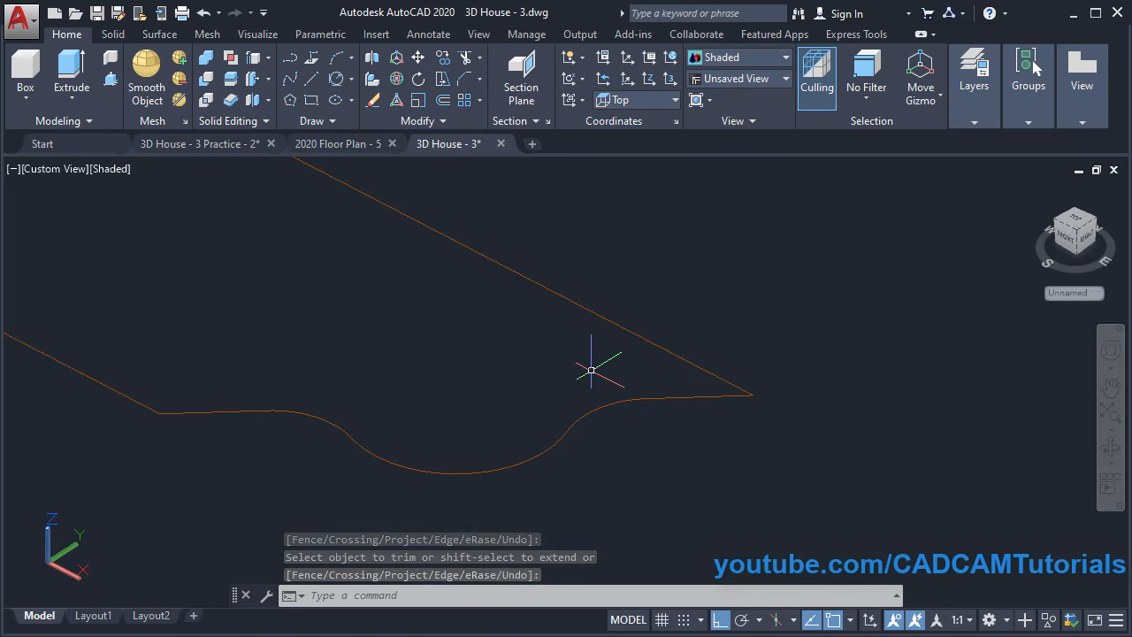
scroll(592, 387, down, 10)
scroll(492, 345, down, 4)
middle_drag(441, 368, 398, 487)
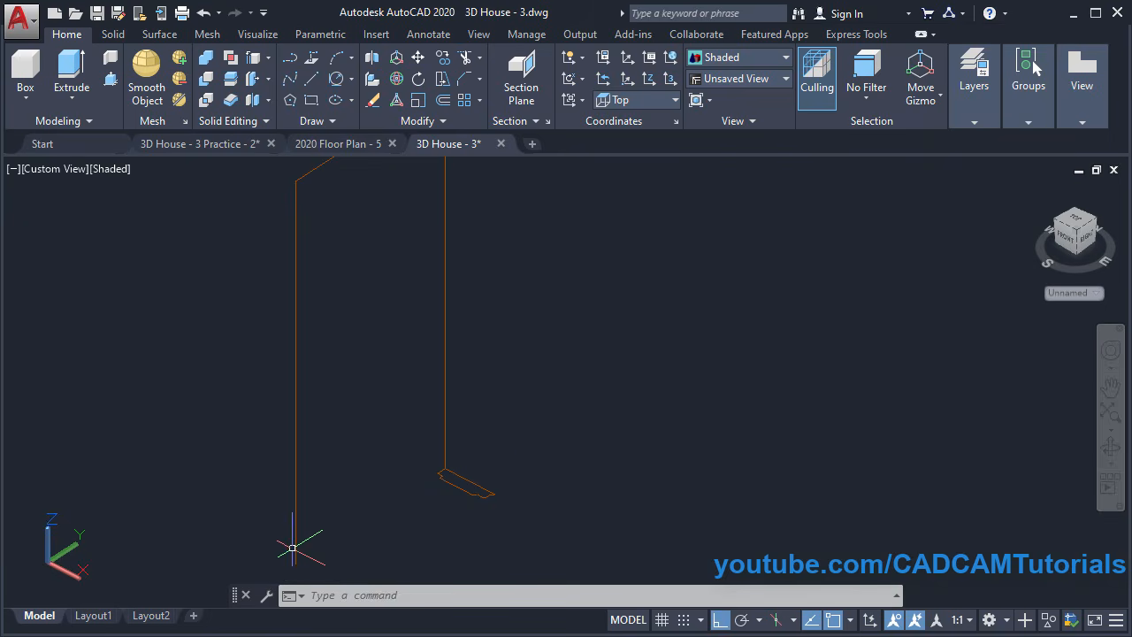
scroll(481, 483, up, 3)
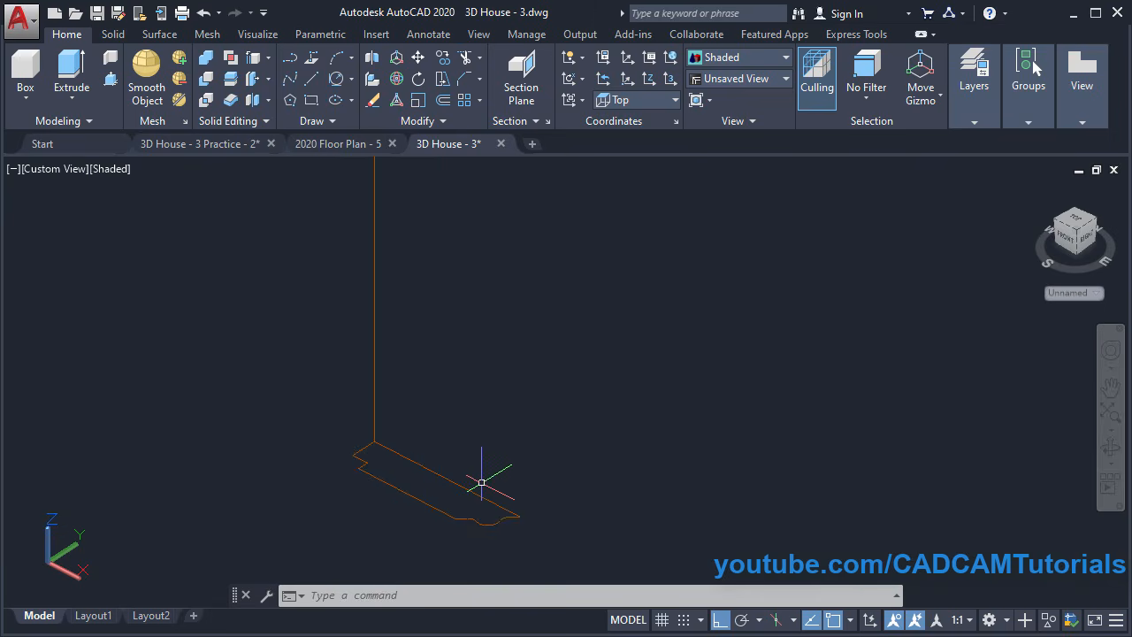
scroll(488, 485, up, 2)
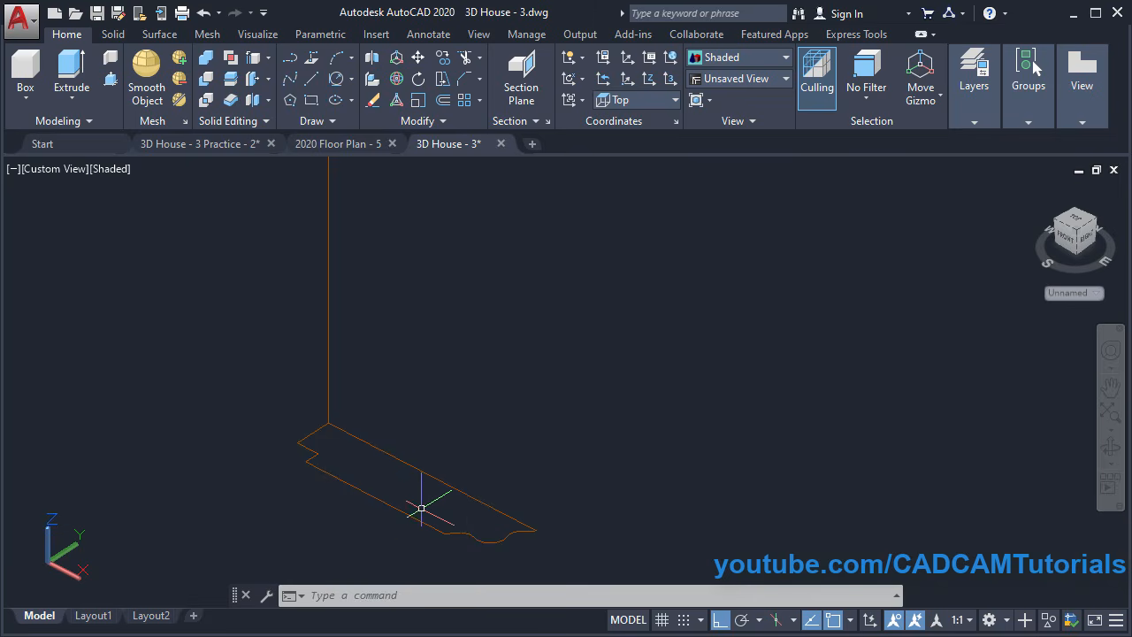
Join the eight window-selected profile pieces into one closed polyline
click(426, 122)
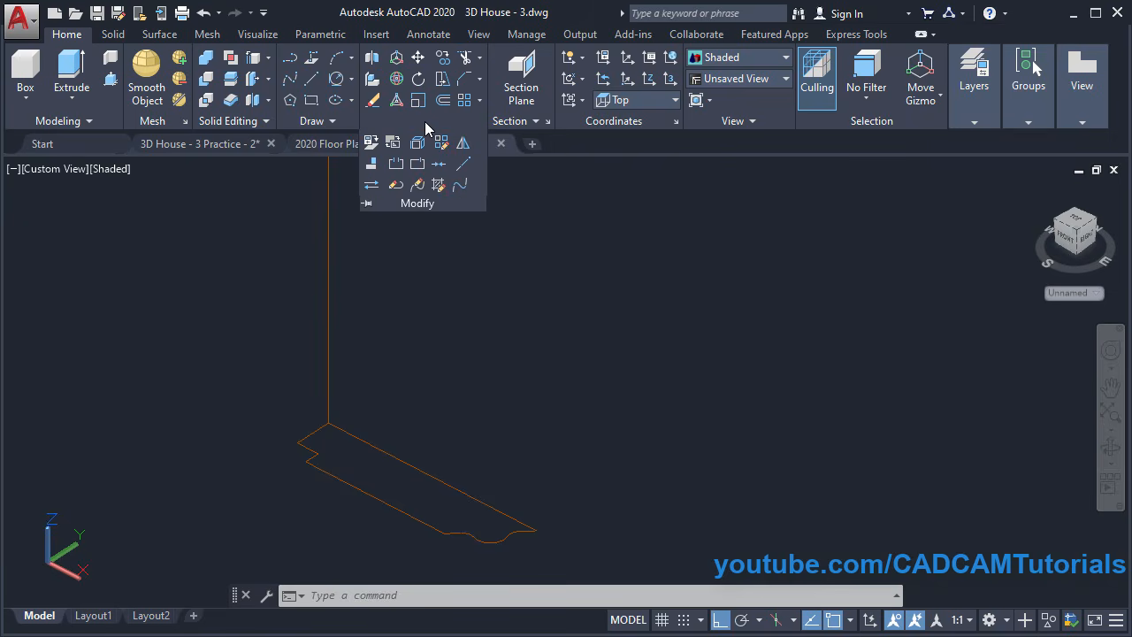
click(437, 167)
click(260, 382)
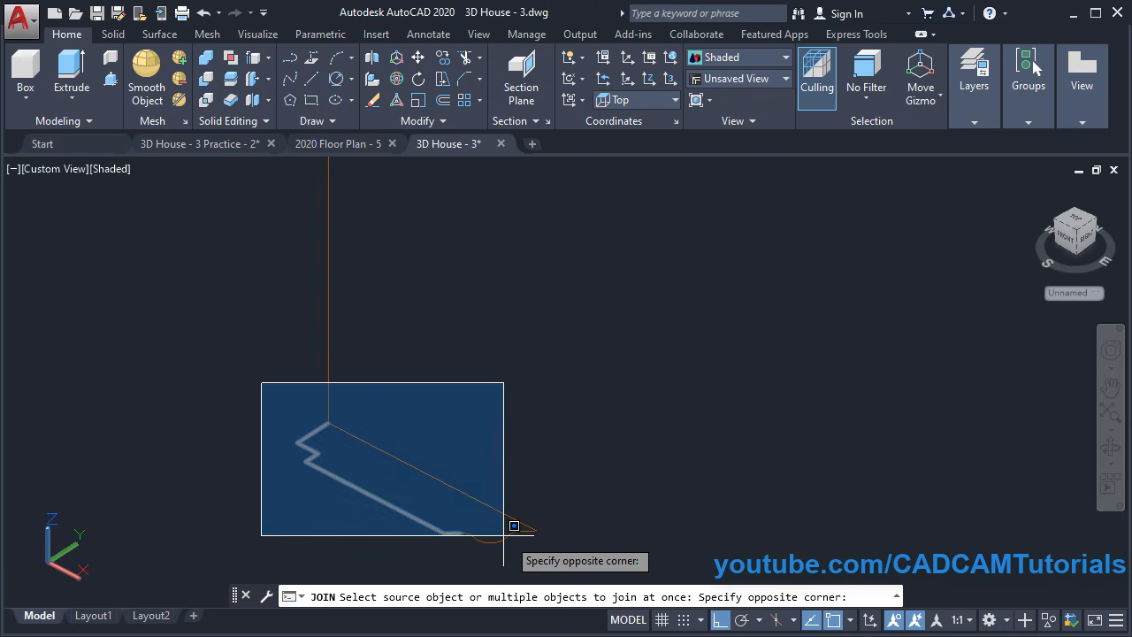
click(603, 566)
key(Return)
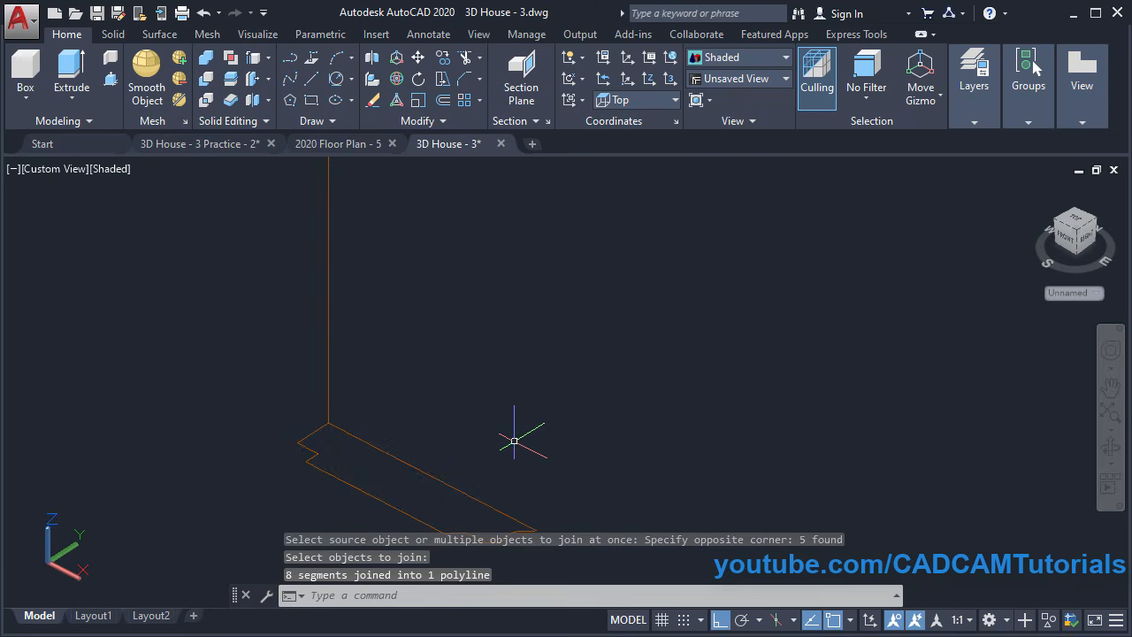
middle_drag(505, 483, 513, 421)
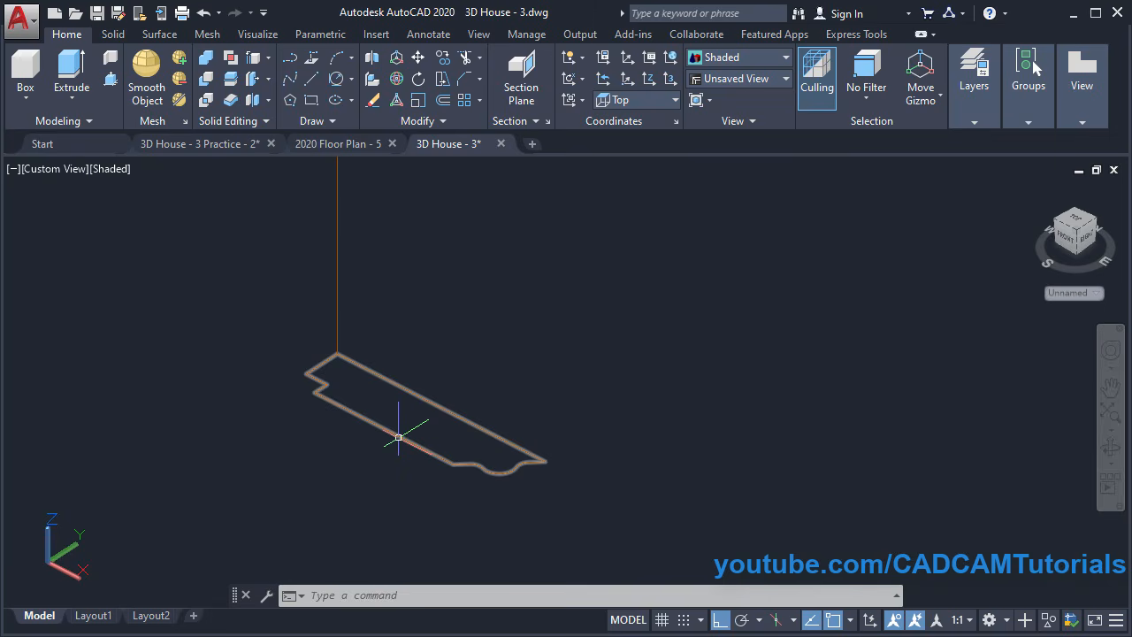
scroll(521, 393, down, 5)
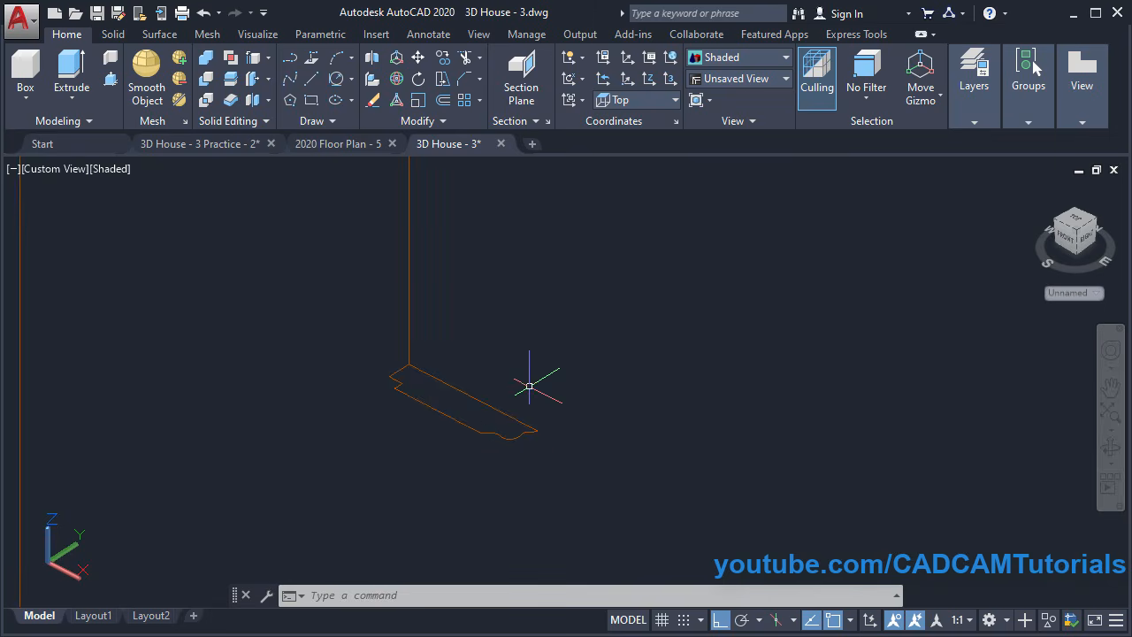
scroll(529, 398, down, 5)
middle_drag(608, 328, 511, 400)
scroll(410, 428, up, 4)
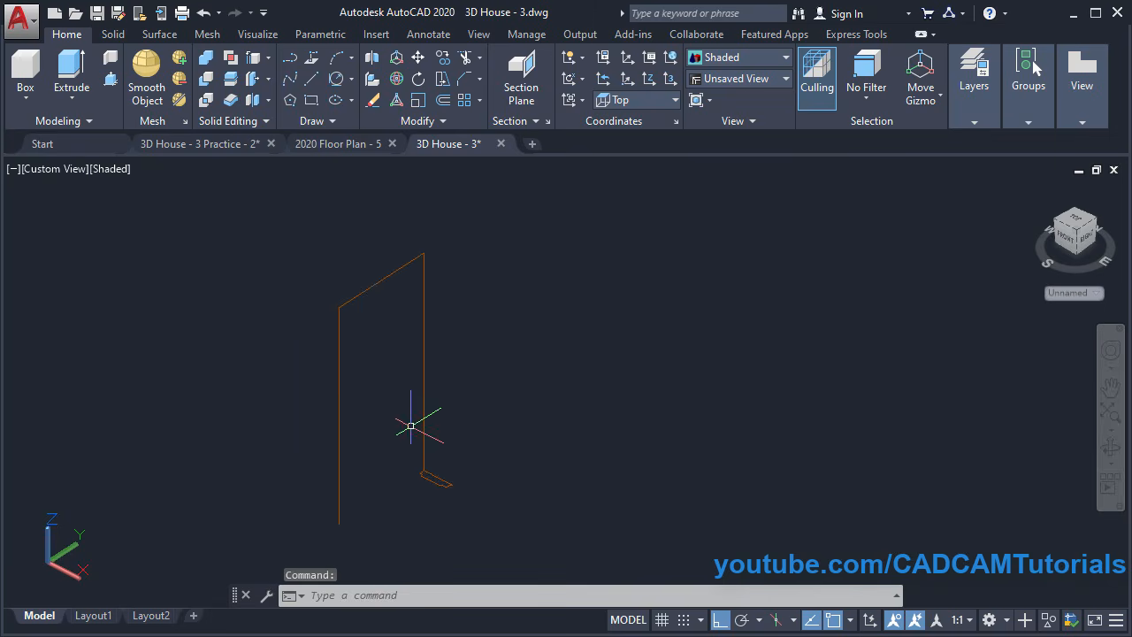
middle_drag(417, 445, 435, 431)
scroll(442, 433, down, 1)
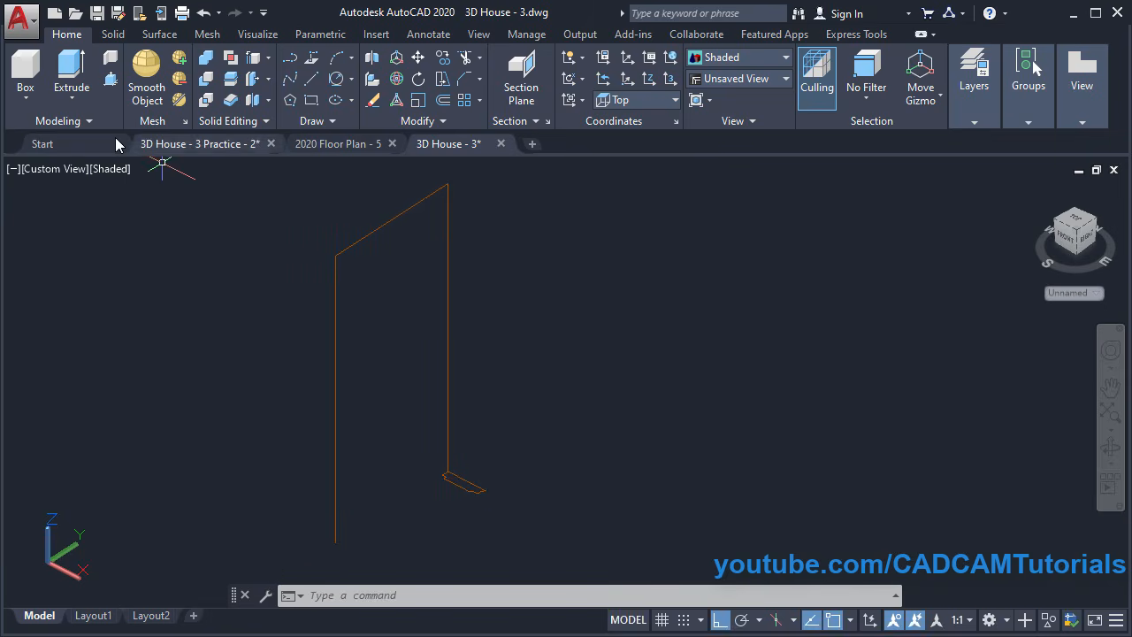
Sweep the joined door-frame profile along the three-sided door path line into a solid frame
click(73, 102)
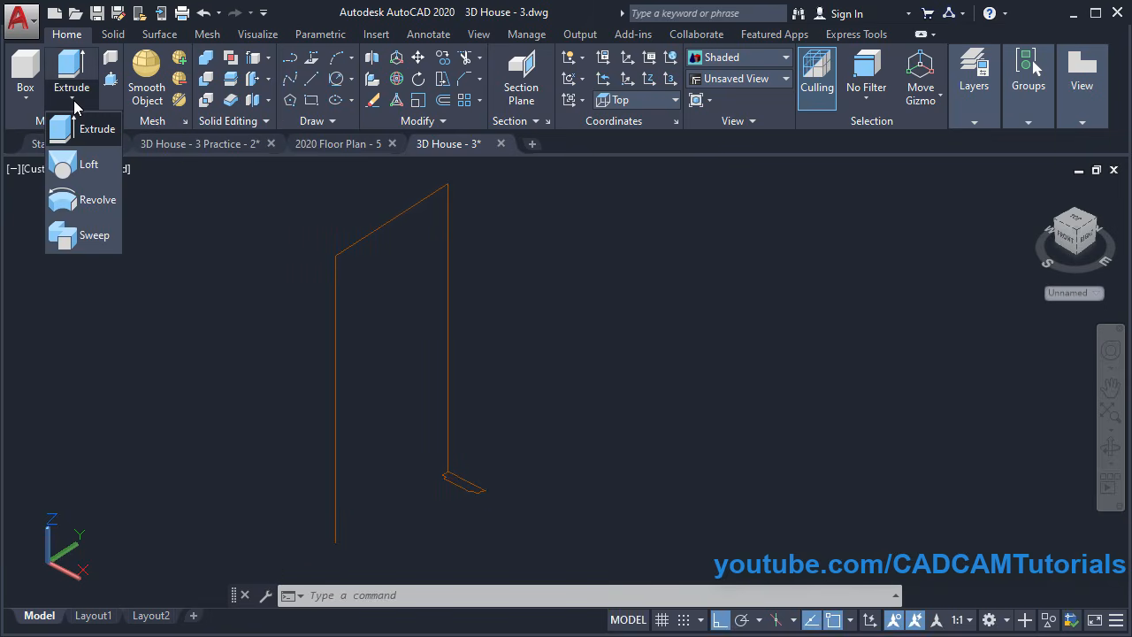
click(84, 237)
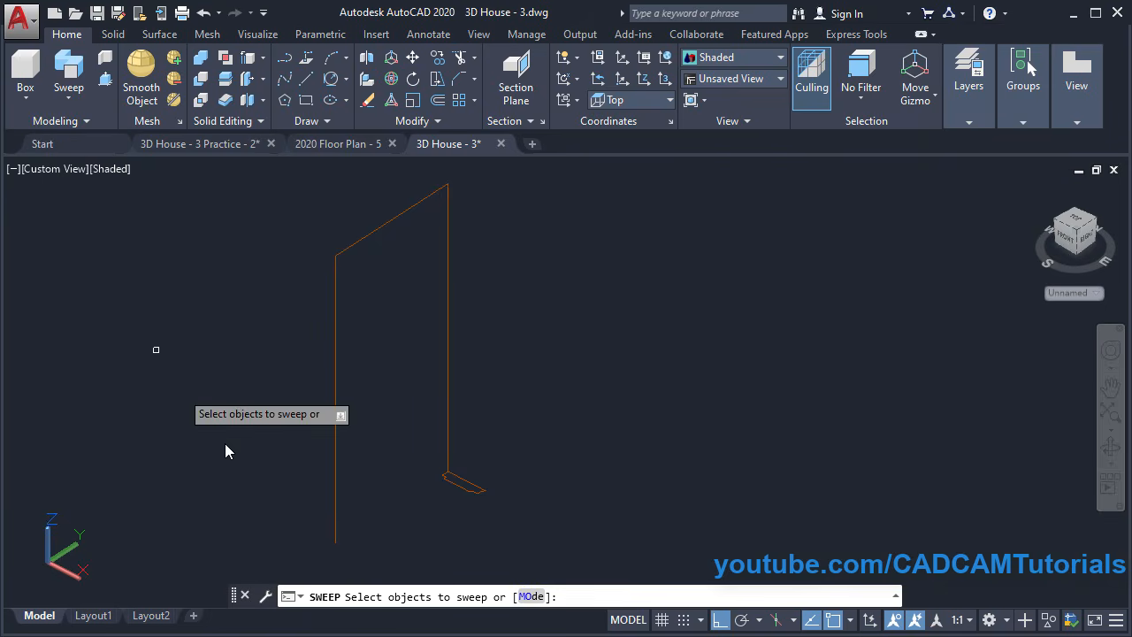
click(463, 488)
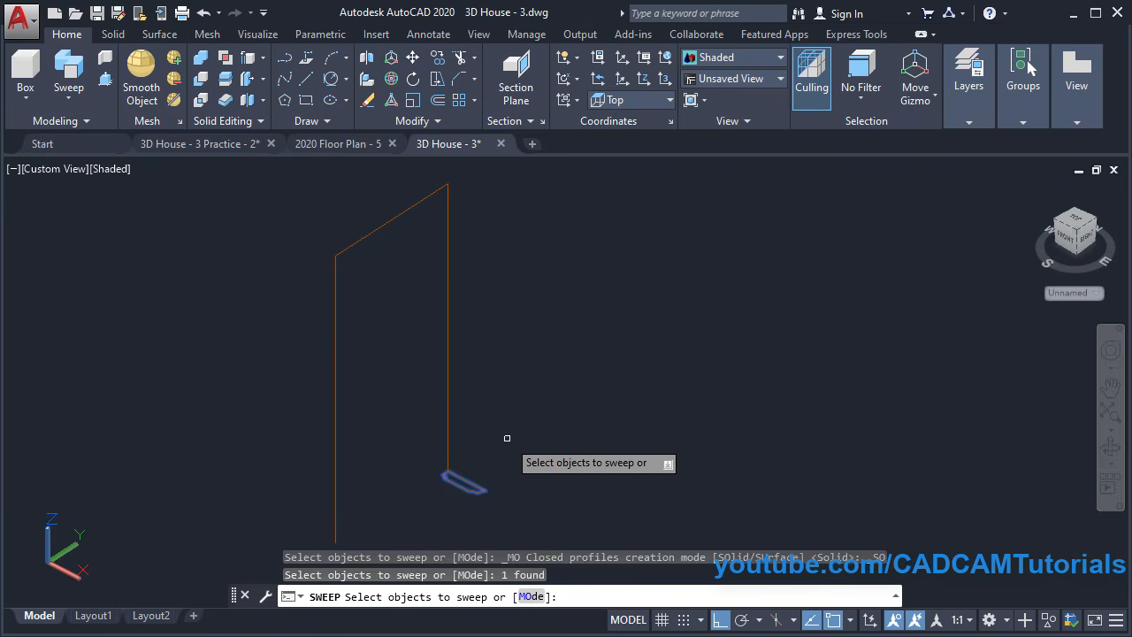
key(Return)
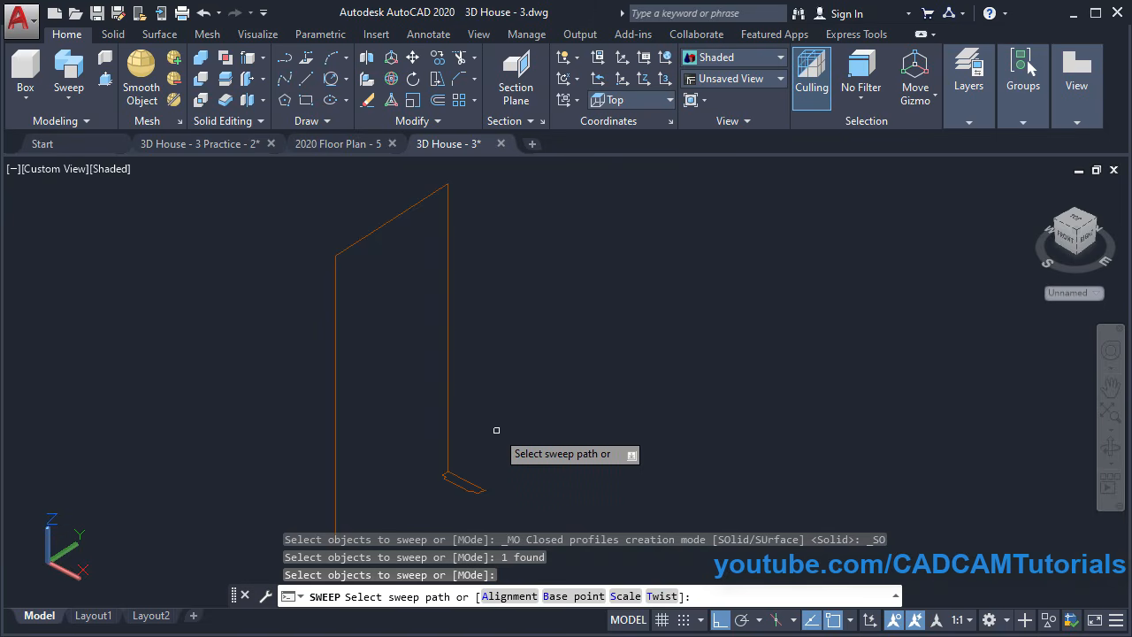
click(448, 408)
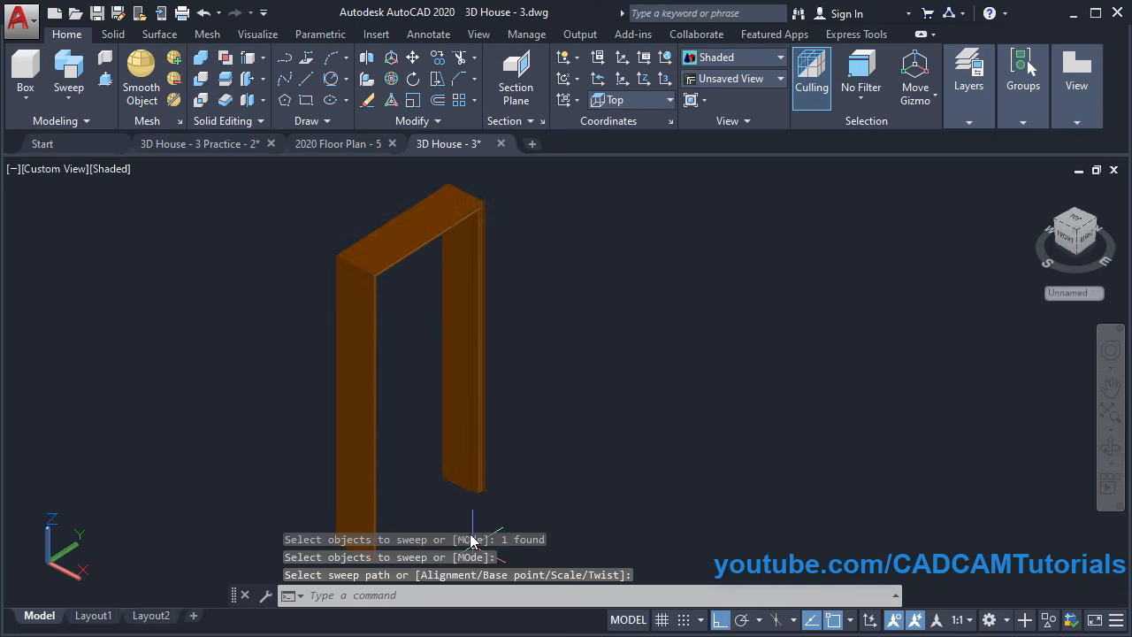
mouse_move(504, 481)
shift+middle_down()
mouse_move(467, 497)
mouse_move(464, 524)
shift+middle_up()
scroll(444, 504, up, 4)
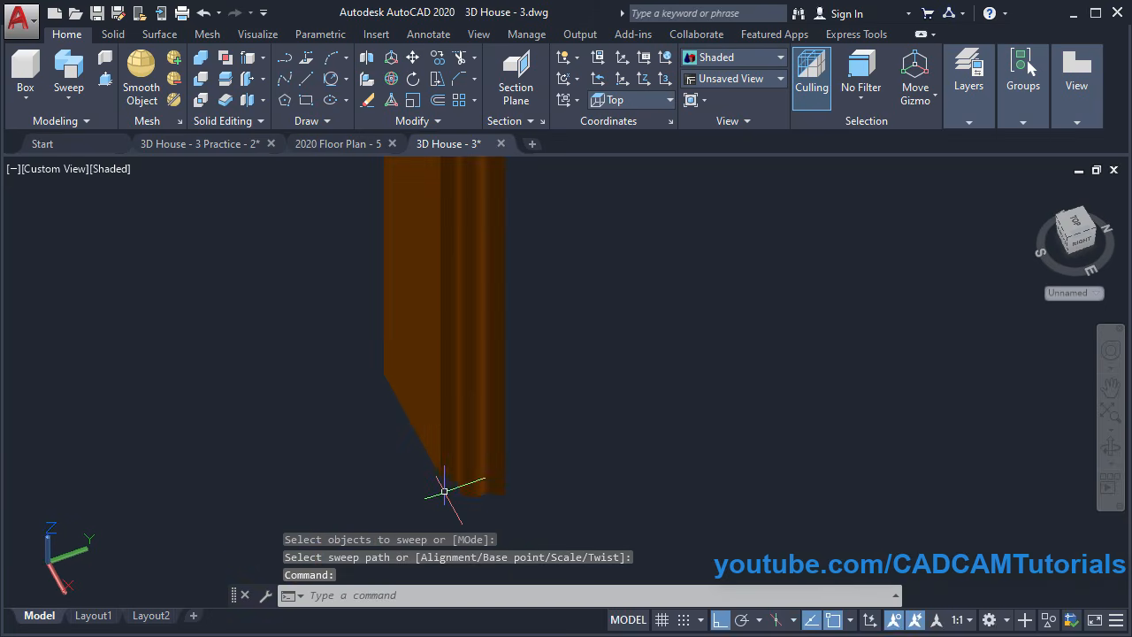
scroll(444, 491, up, 2)
scroll(390, 475, down, 6)
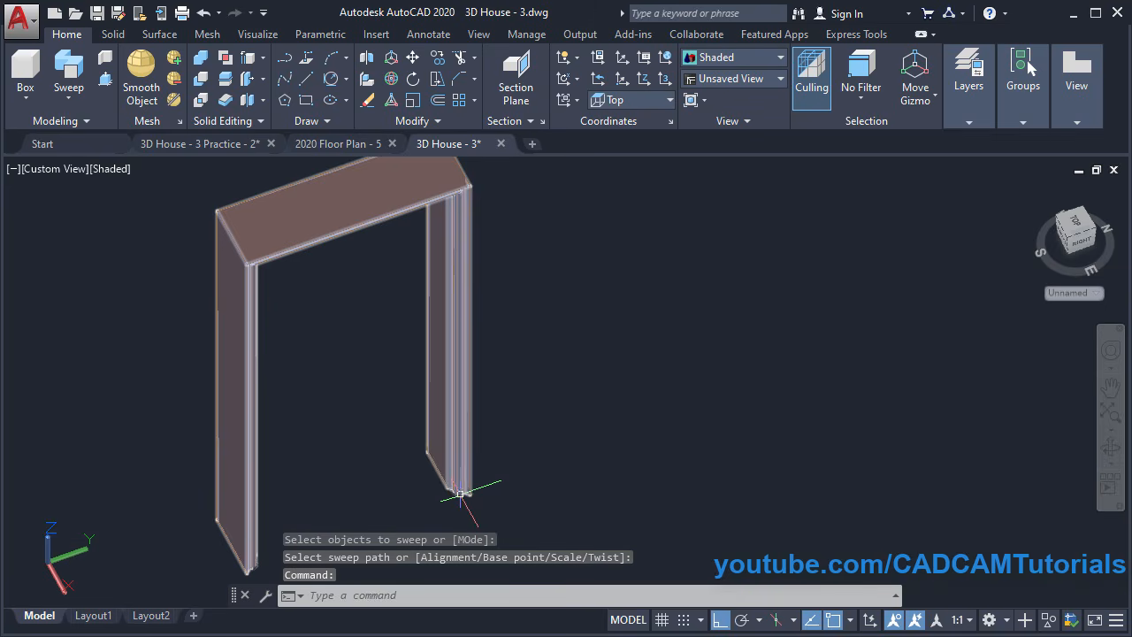
mouse_move(505, 480)
shift+middle_down()
mouse_move(338, 410)
mouse_move(334, 387)
shift+middle_up()
shift+middle_drag(359, 461, 247, 457)
scroll(245, 456, up, 5)
scroll(214, 456, down, 5)
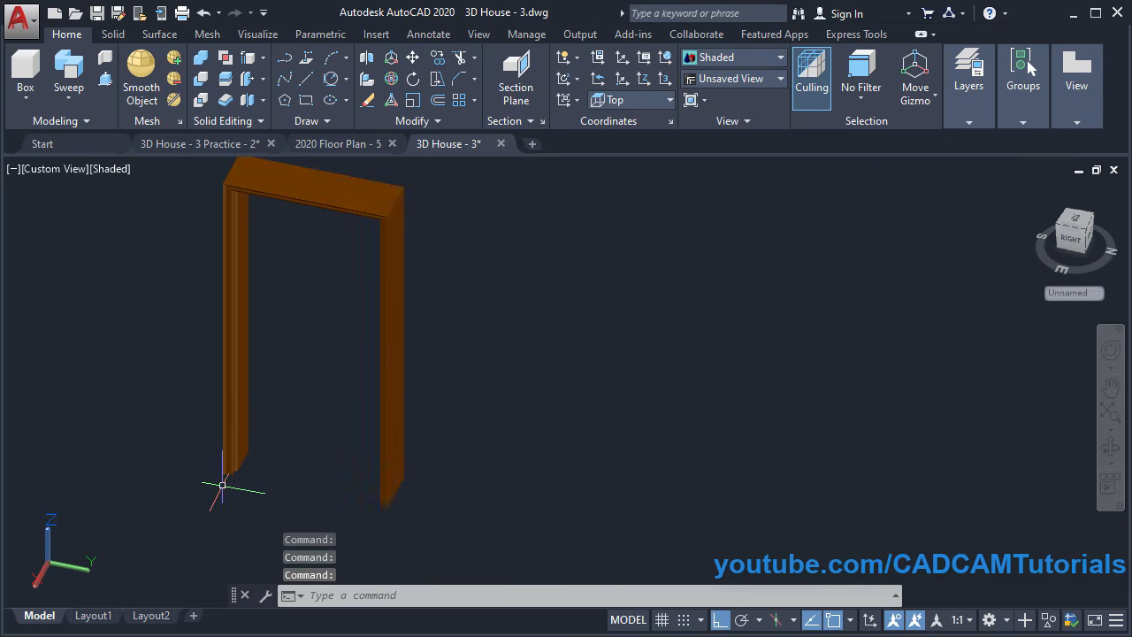
shift+middle_drag(362, 450, 563, 475)
mouse_move(326, 481)
shift+middle_down()
mouse_move(361, 457)
mouse_move(336, 470)
shift+middle_up()
scroll(324, 513, up, 2)
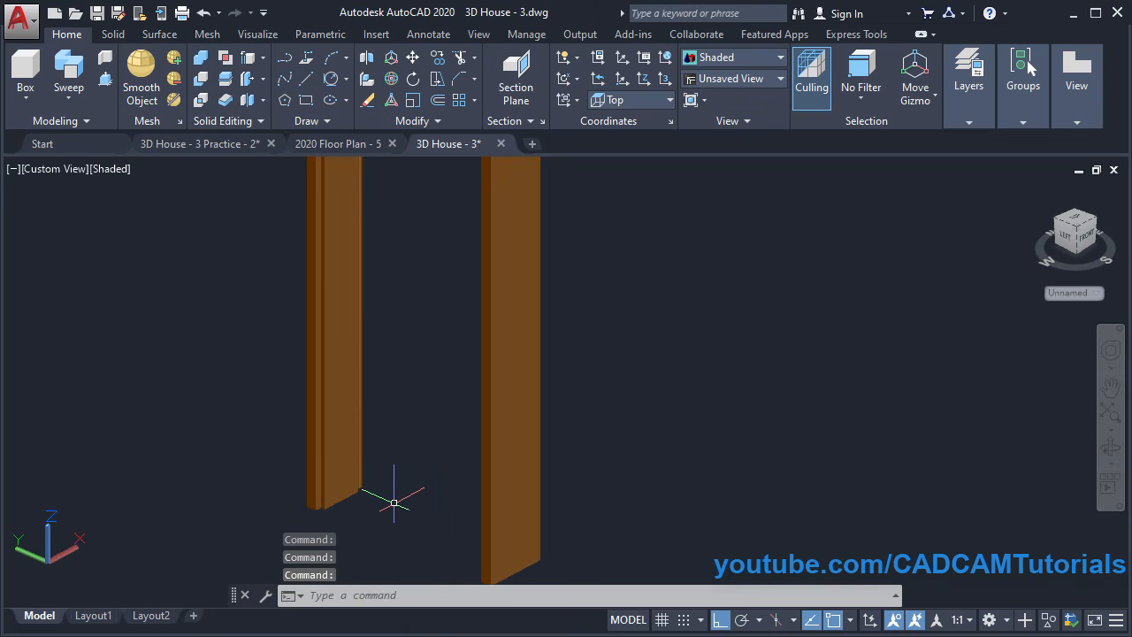
scroll(393, 502, down, 3)
shift+middle_drag(404, 487, 432, 543)
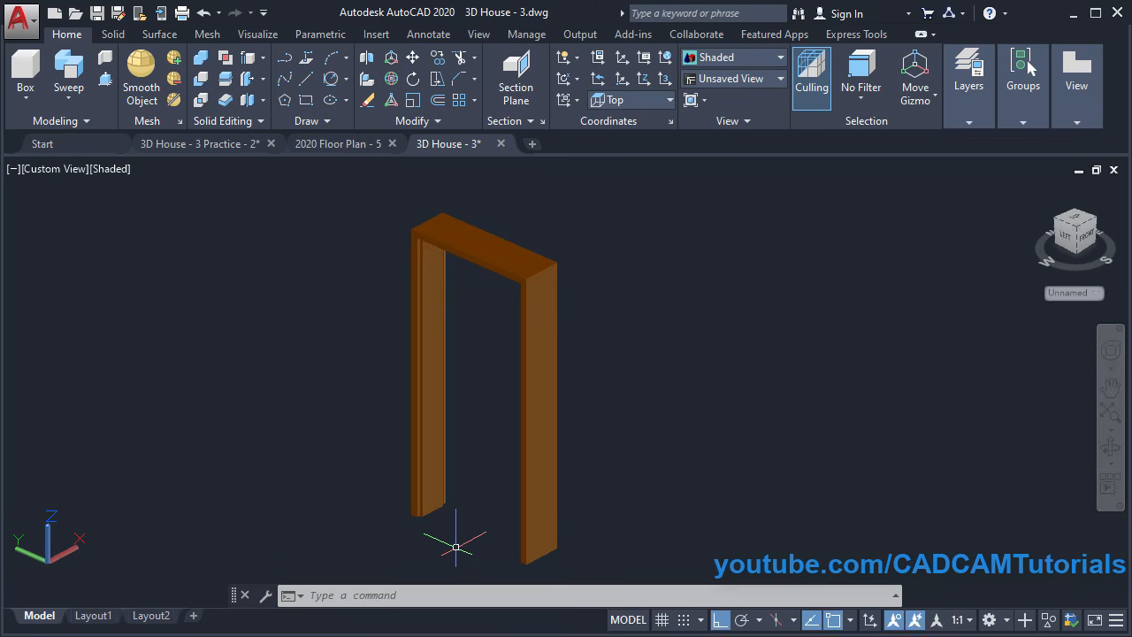
scroll(406, 476, up, 4)
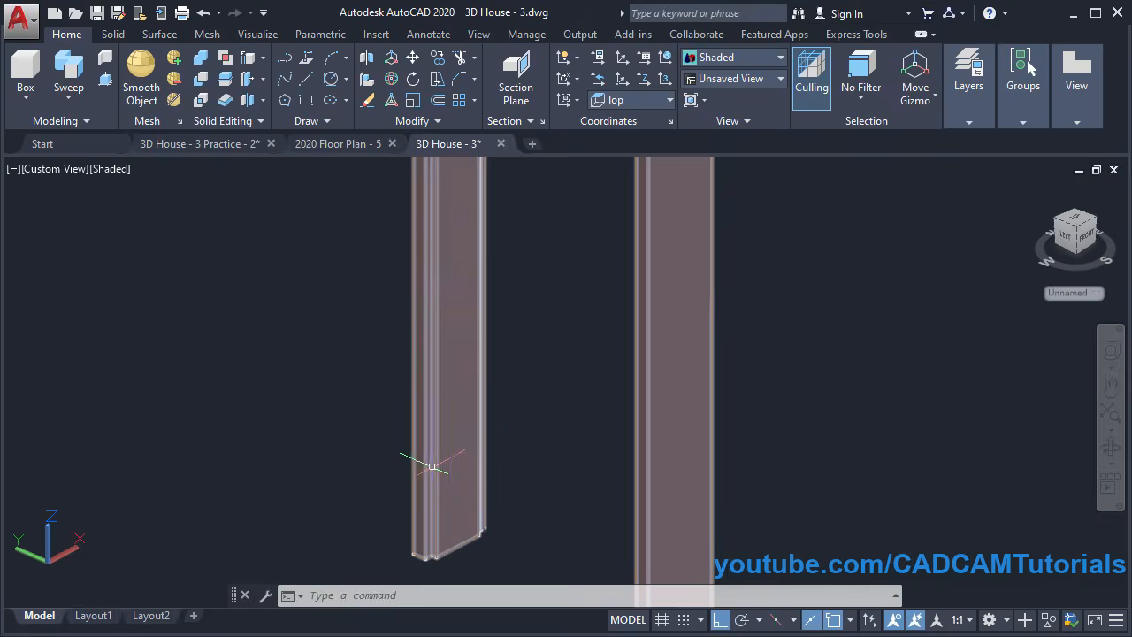
scroll(433, 466, down, 5)
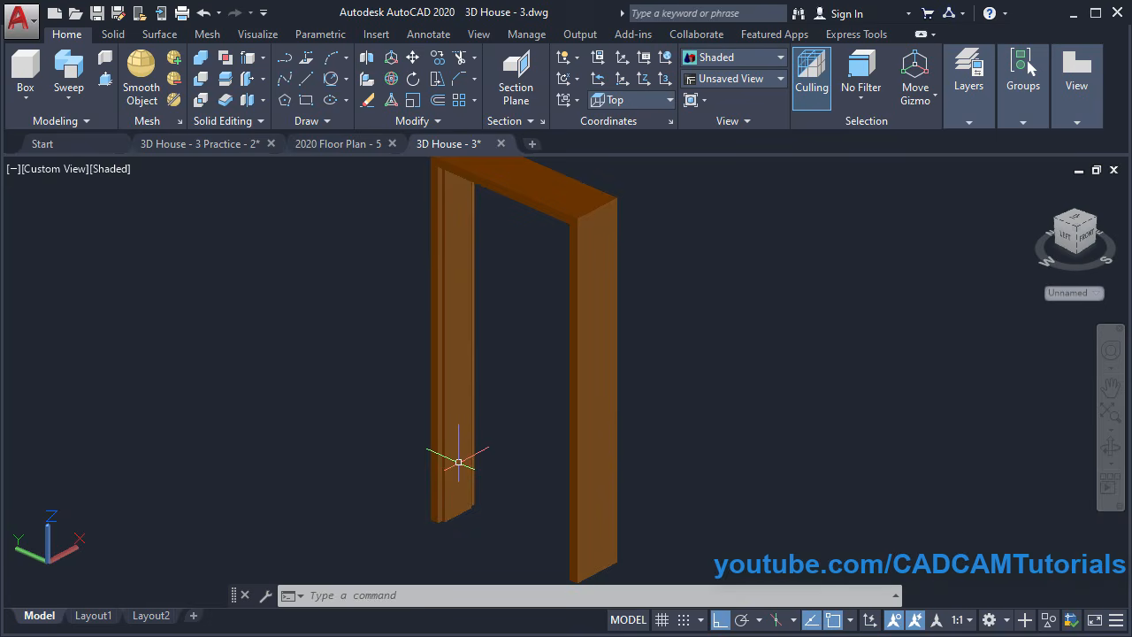
Align the UCS to the Right plane
click(638, 98)
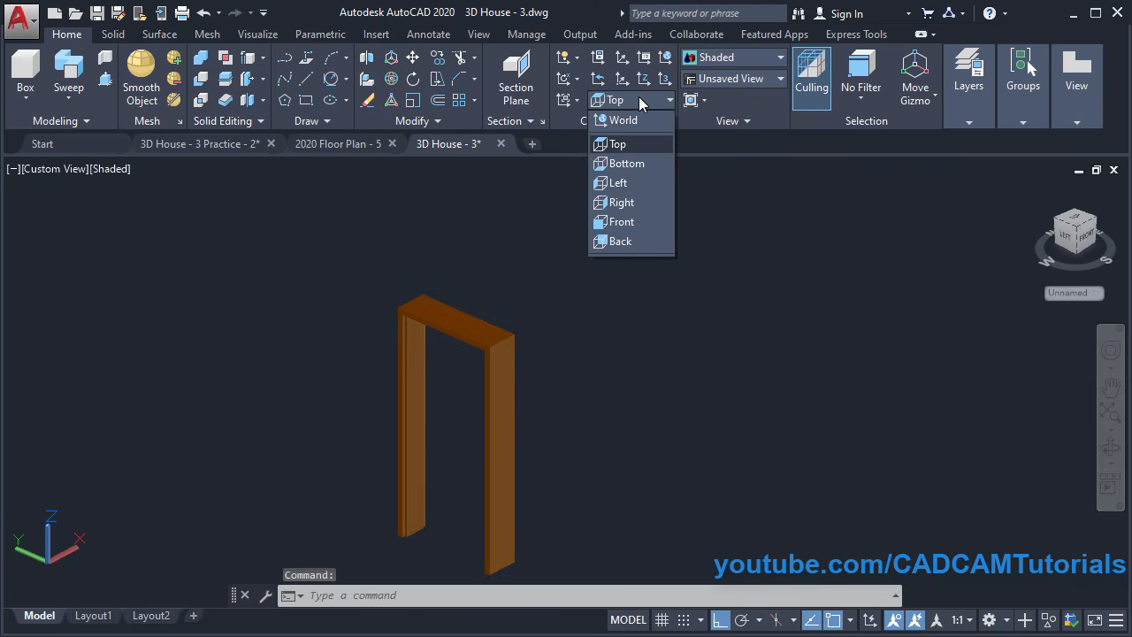
click(622, 202)
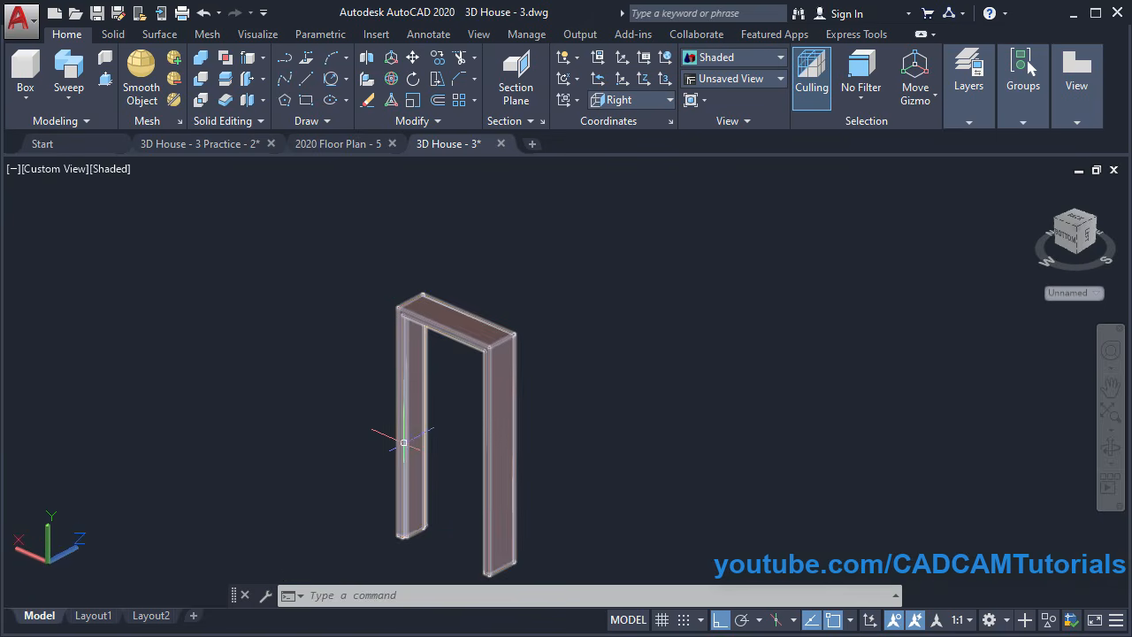
scroll(467, 557, up, 2)
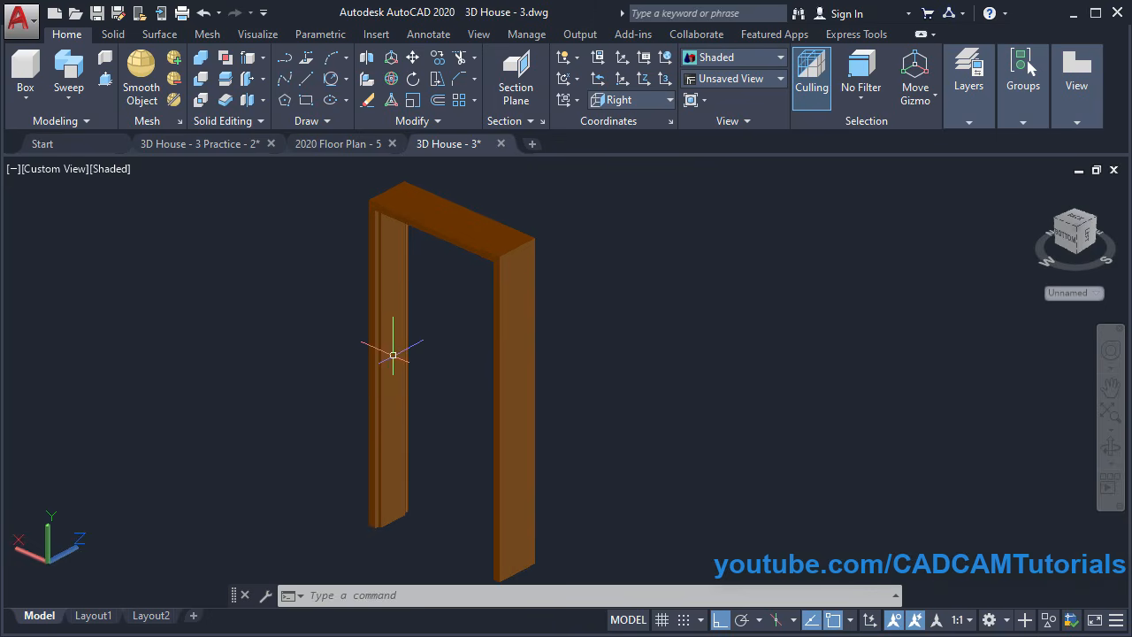
Draw a roughly 900 by 2050 rectangle from the frame's inner bottom corner to its inner top corner
click(307, 101)
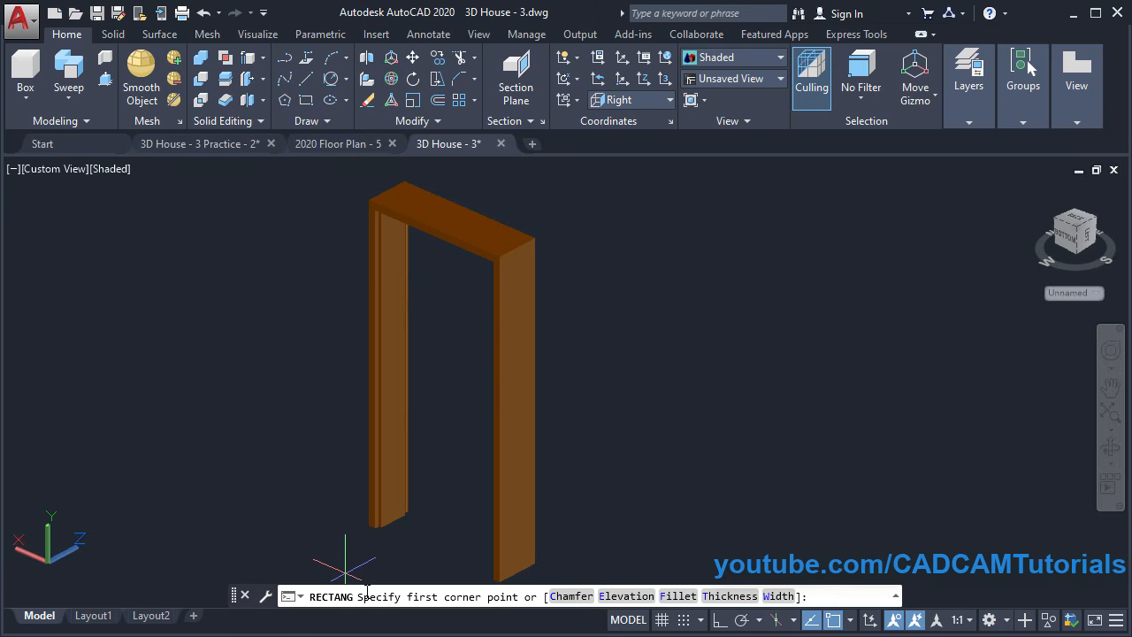
scroll(380, 535, up, 5)
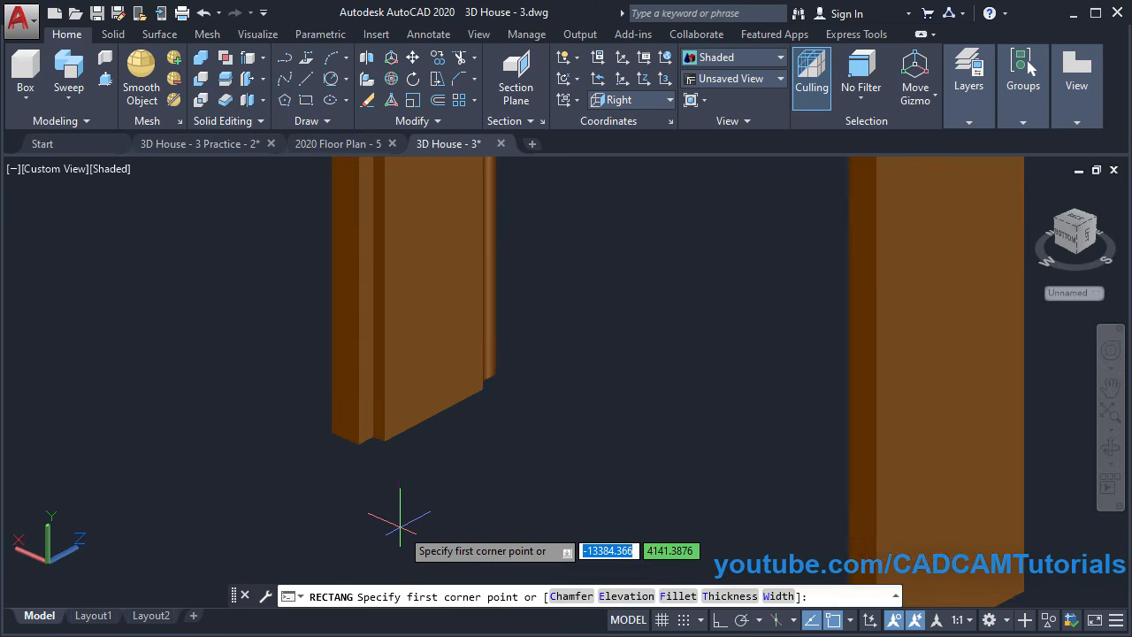
scroll(400, 524, up, 2)
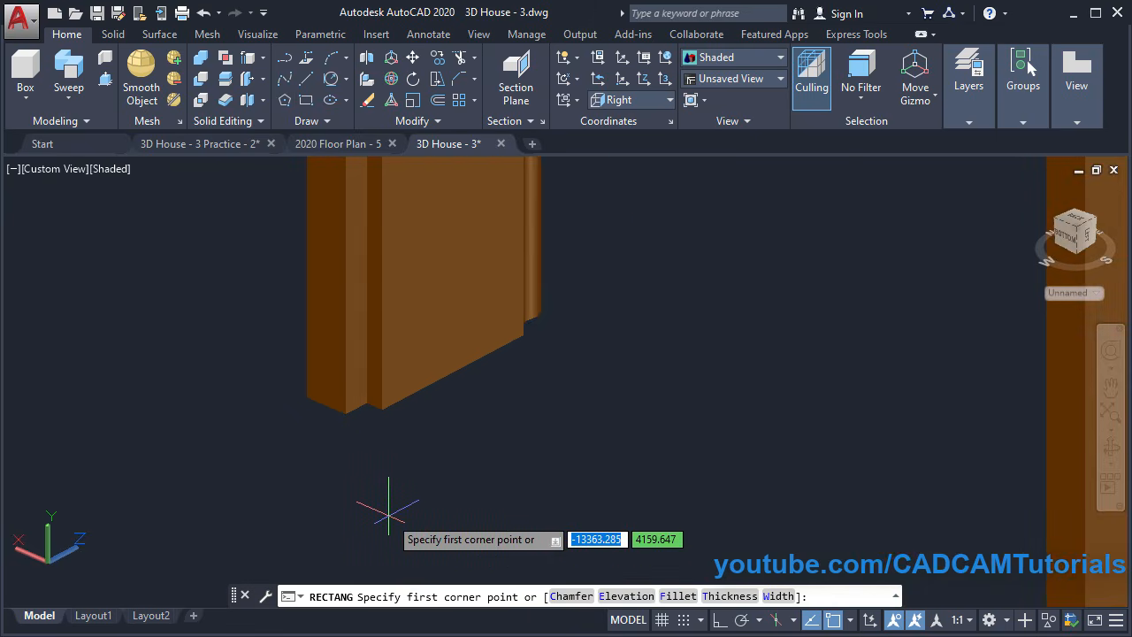
click(345, 413)
scroll(349, 447, down, 5)
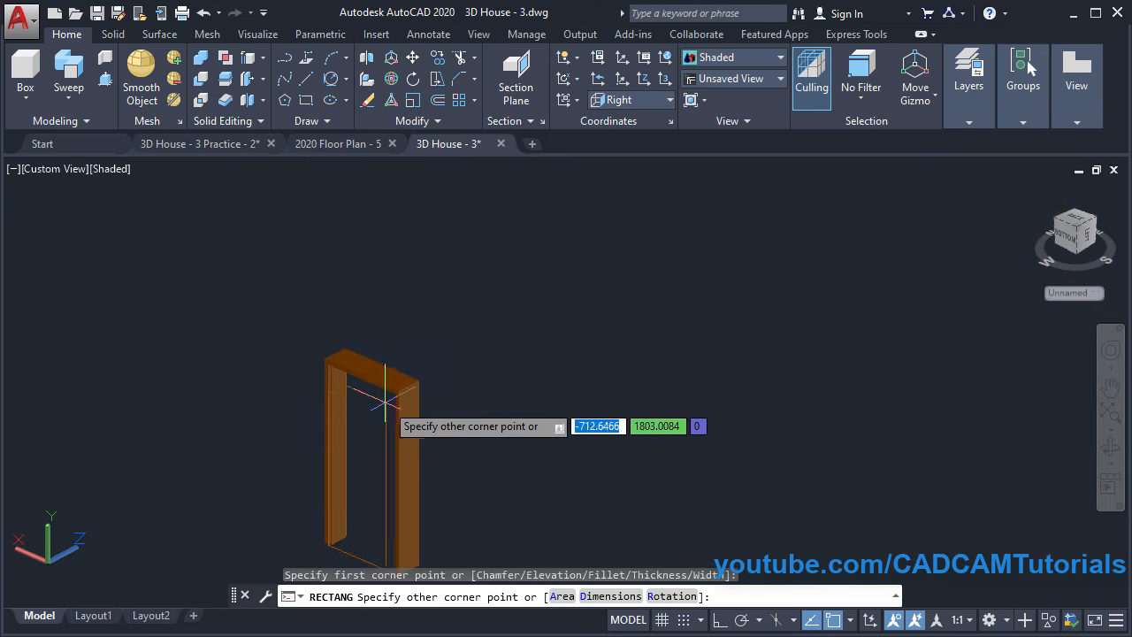
scroll(384, 402, up, 5)
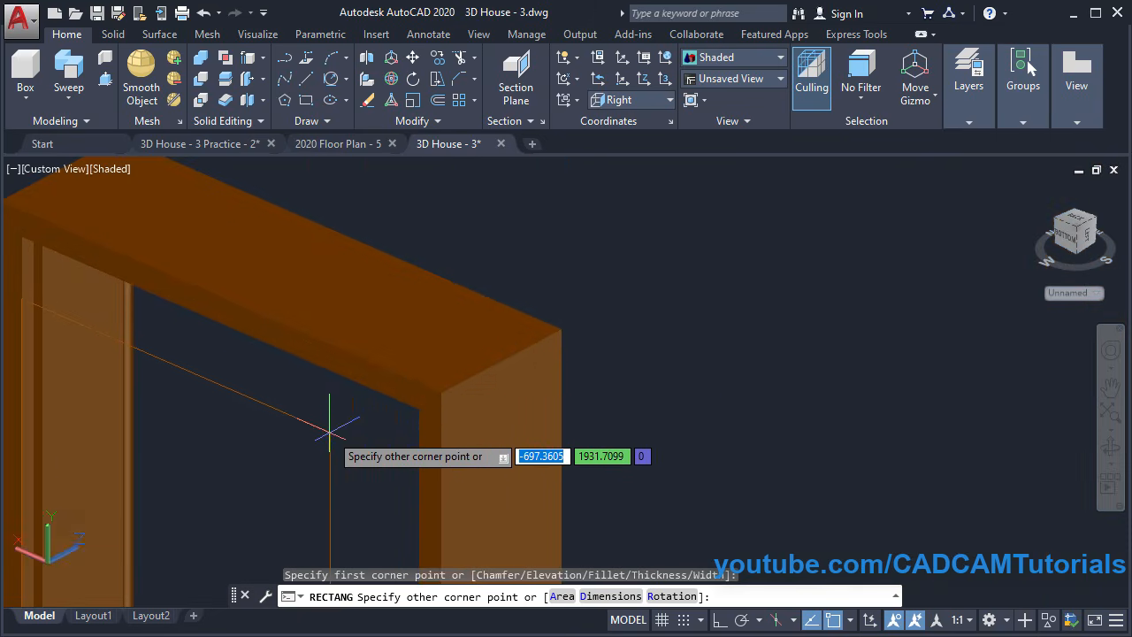
shift+middle_drag(329, 430, 473, 365)
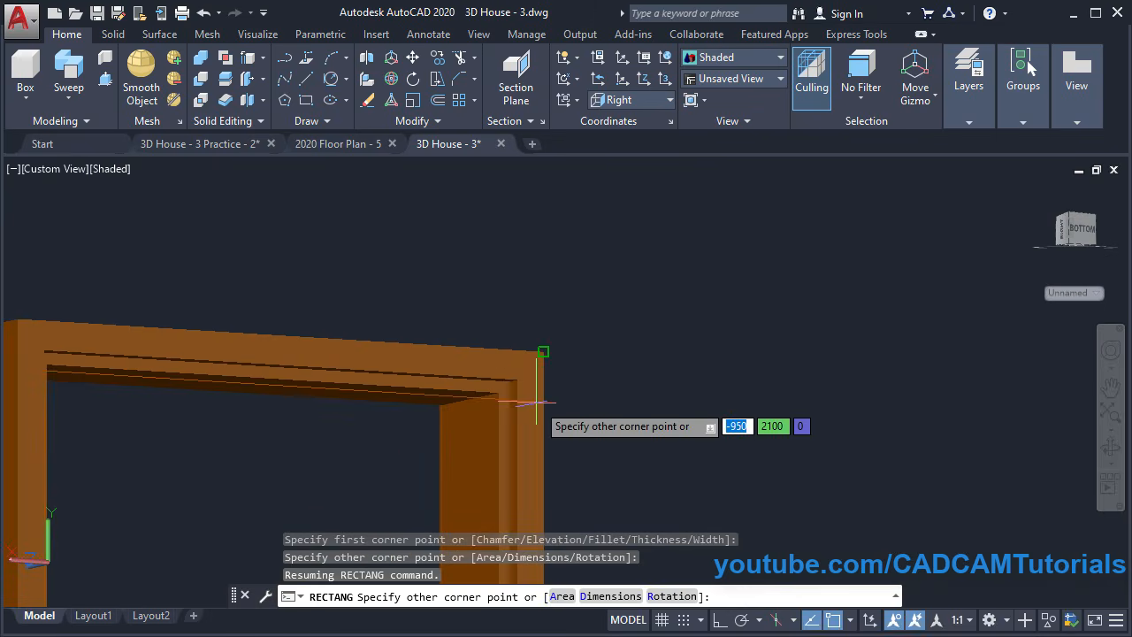
scroll(528, 387, up, 3)
click(504, 370)
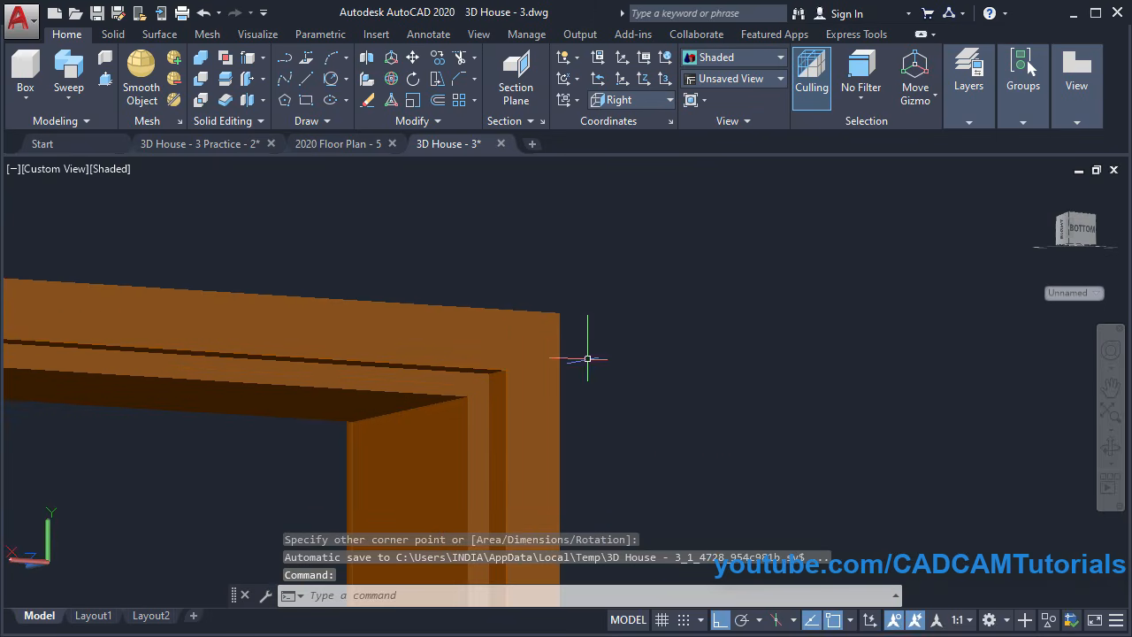
scroll(687, 257, down, 5)
shift+middle_drag(586, 444, 492, 474)
scroll(615, 525, up, 2)
scroll(501, 406, down, 3)
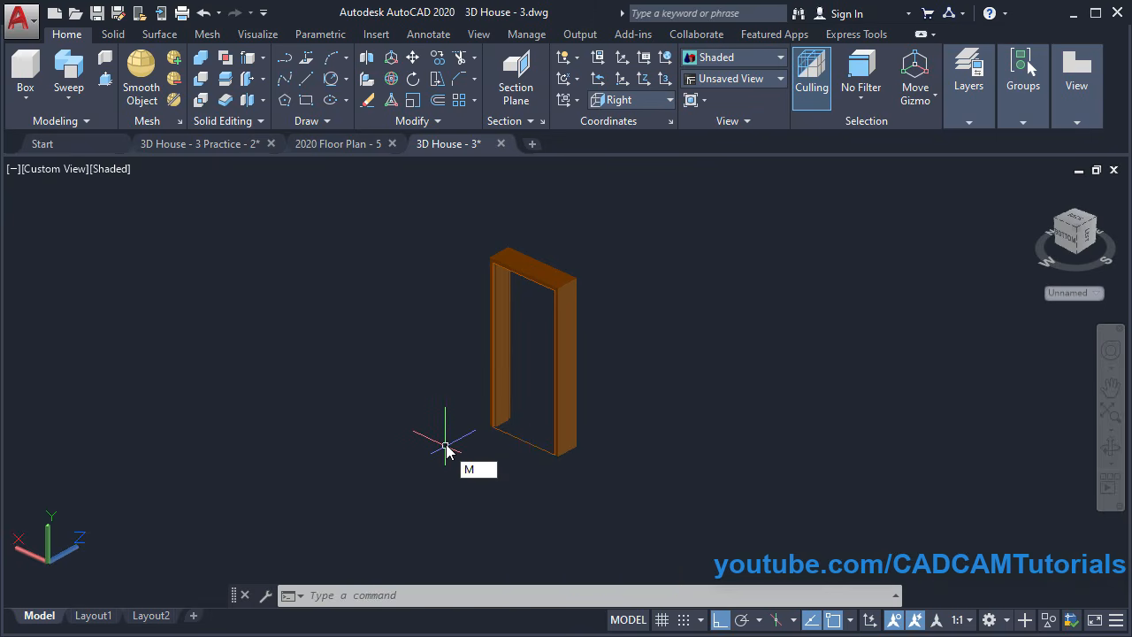
Move the door rectangle out of the frame into open space beside it
key(Return)
click(530, 449)
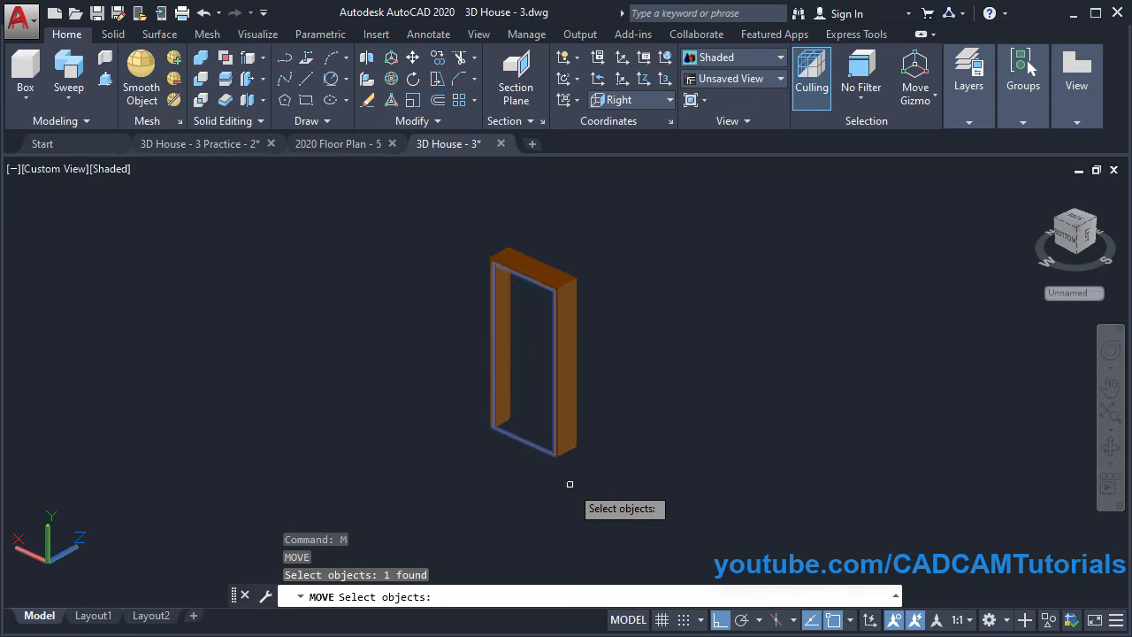
key(Return)
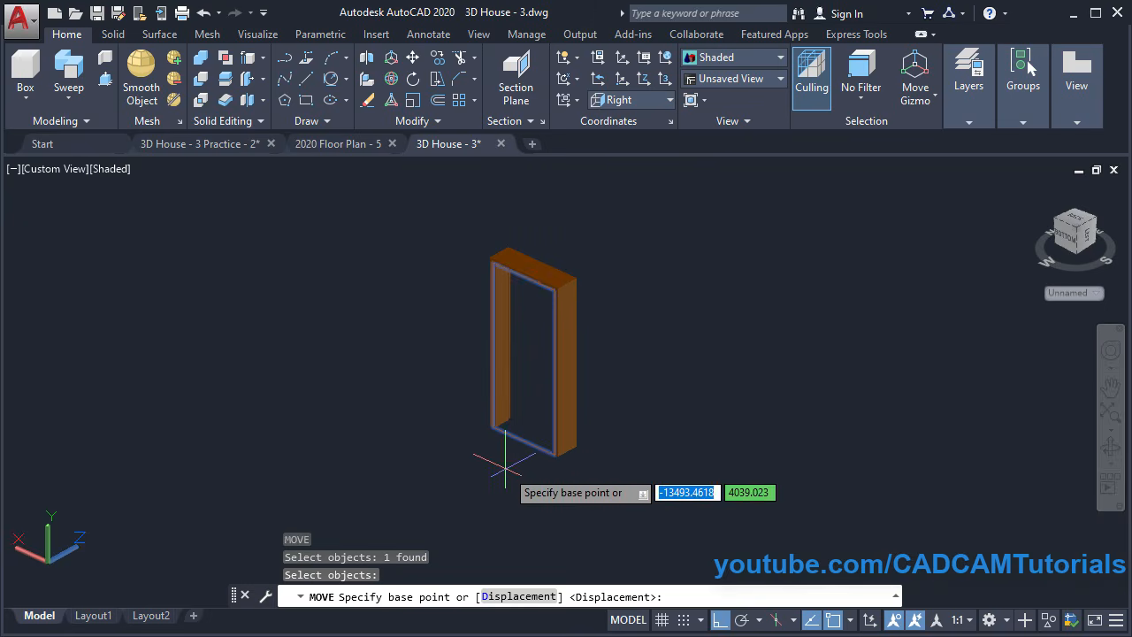
click(530, 464)
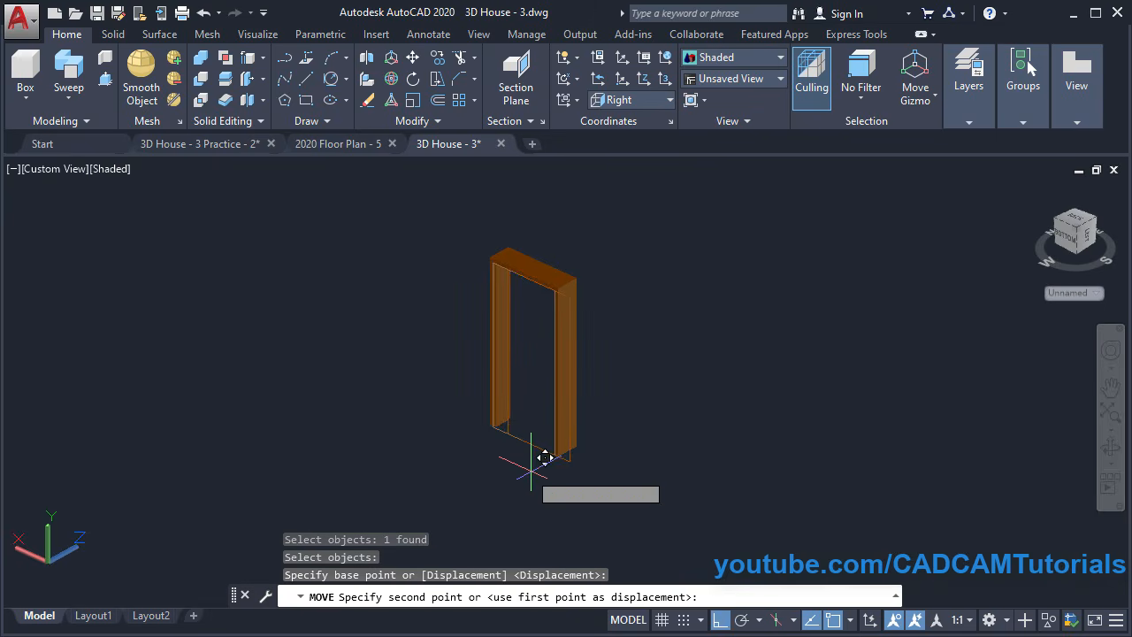
click(758, 516)
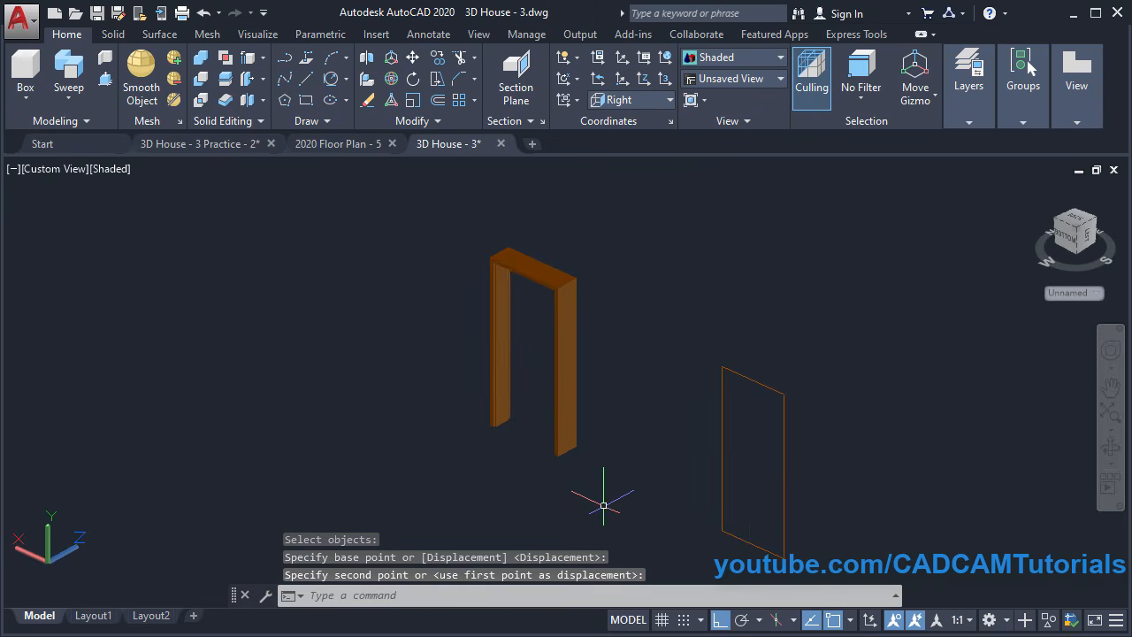
shift+middle_drag(725, 490, 530, 505)
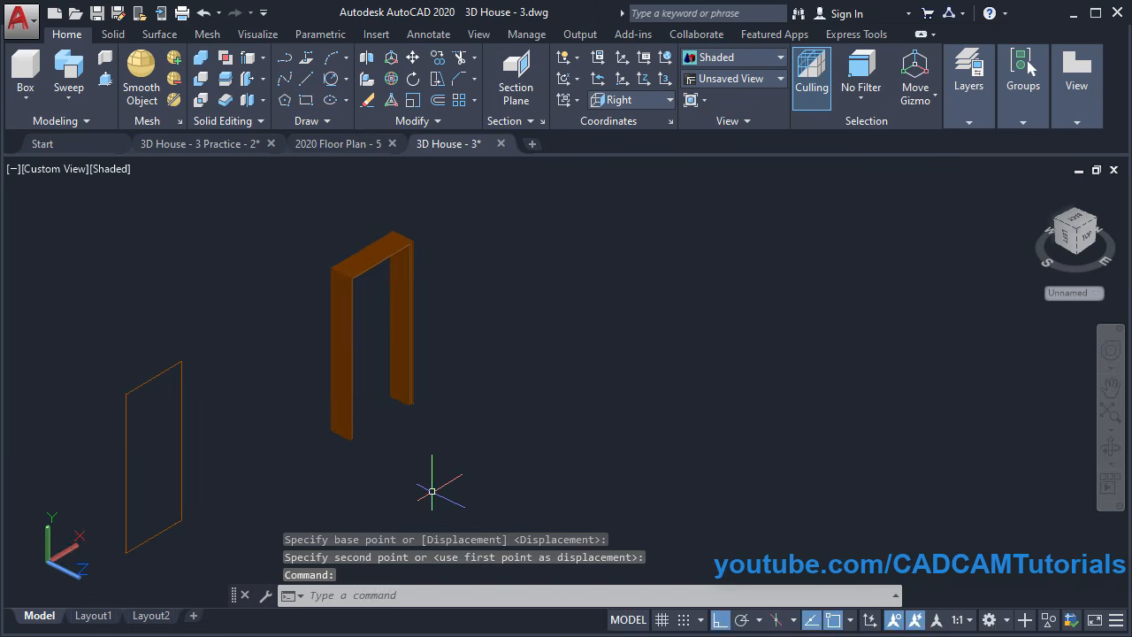
mouse_move(434, 480)
shift+middle_down()
mouse_move(457, 463)
mouse_move(425, 489)
shift+middle_up()
scroll(446, 486, up, 2)
middle_drag(589, 351, 666, 418)
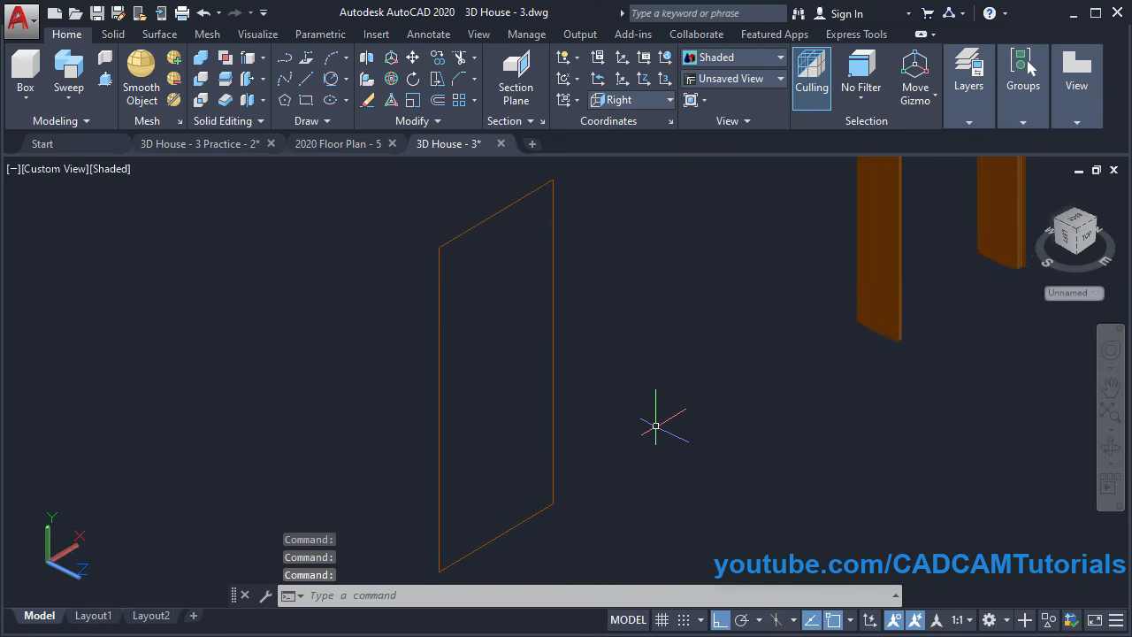
Inspect the reference house's door in the 3D House - 3 Practice - 2 drawing
click(199, 143)
middle_drag(424, 371, 658, 505)
scroll(576, 450, down, 5)
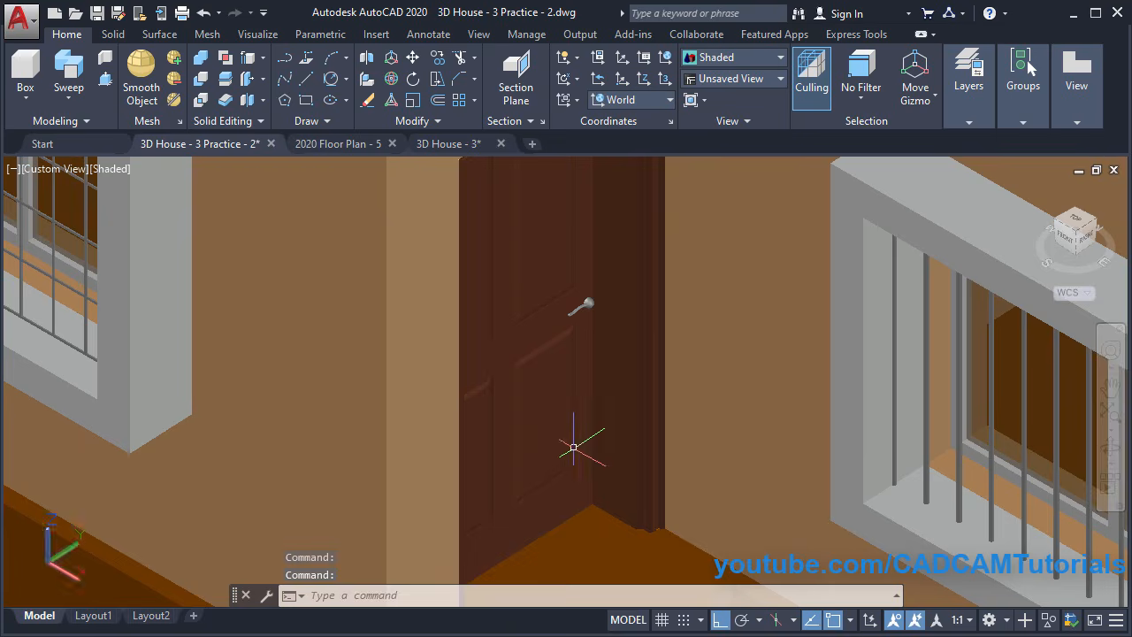
shift+middle_drag(513, 389, 595, 414)
middle_drag(437, 432, 543, 477)
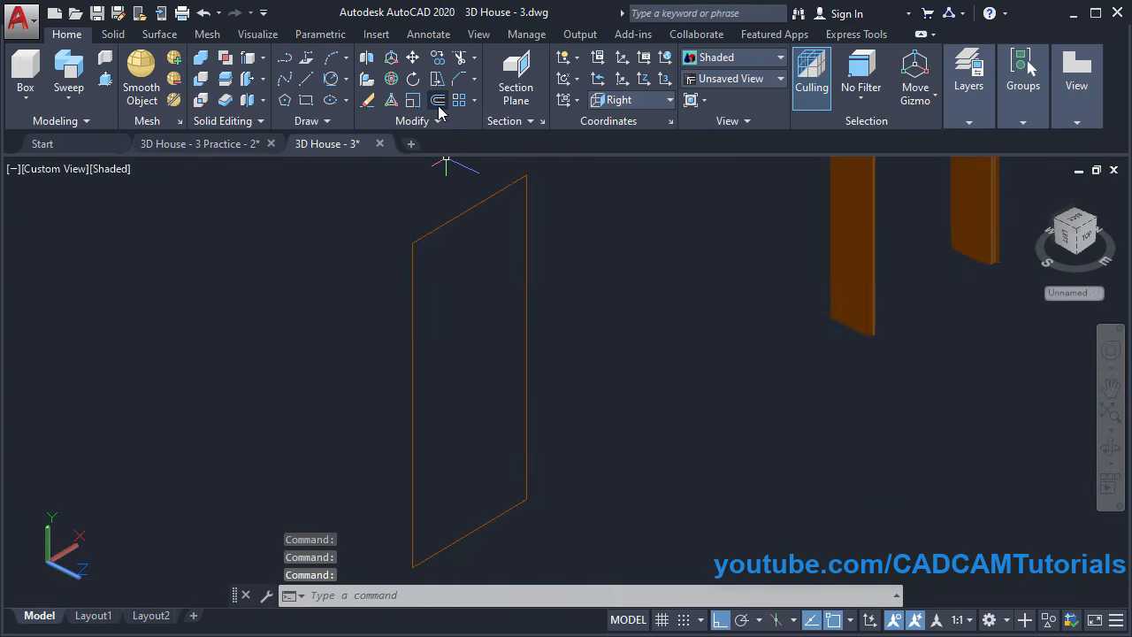
Offset the door outline 100 inward to create an inset inner rectangle
click(436, 101)
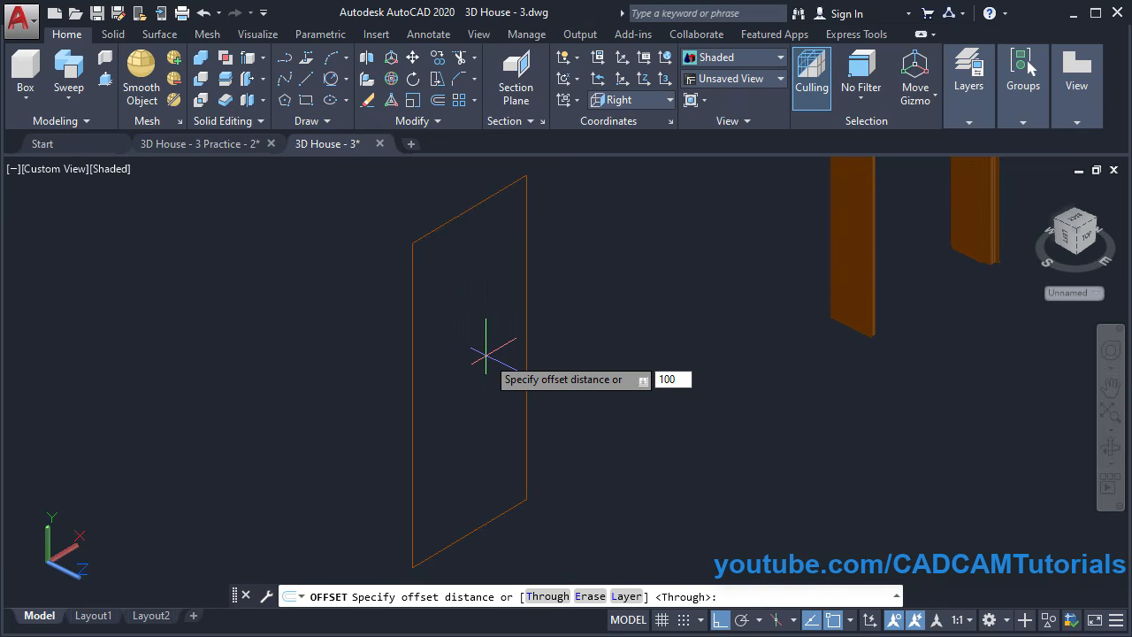
key(Return)
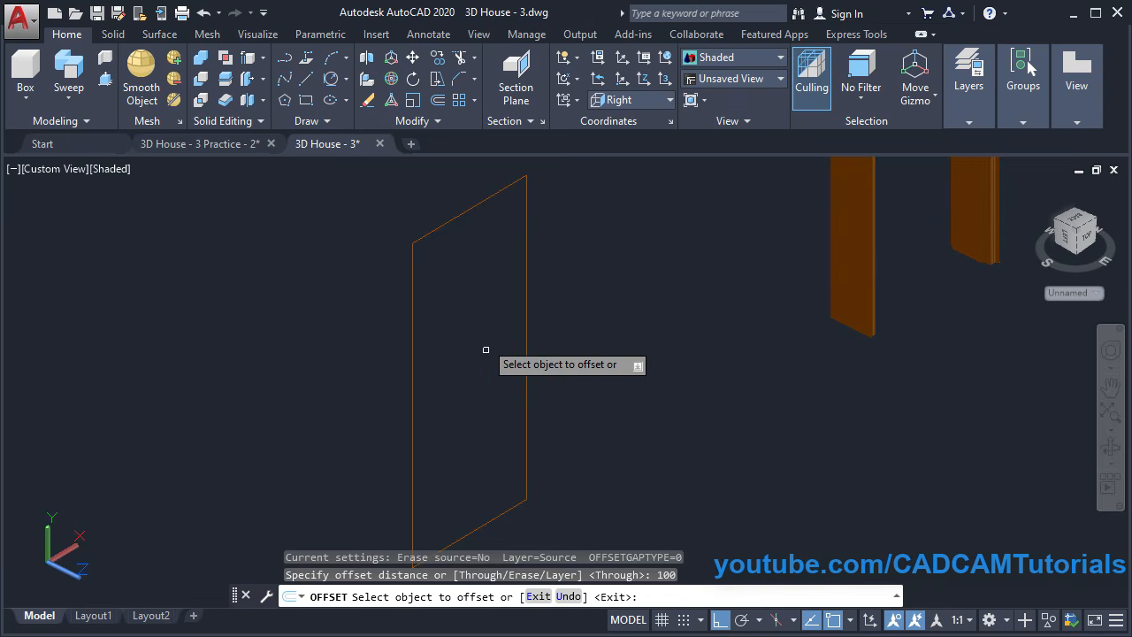
click(456, 217)
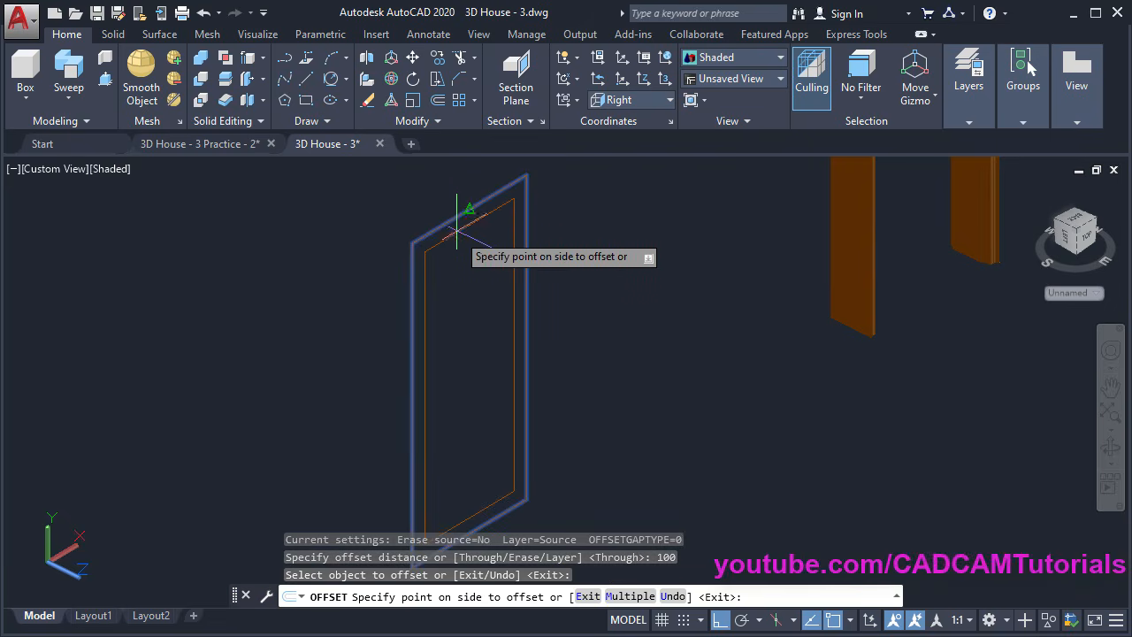
click(456, 320)
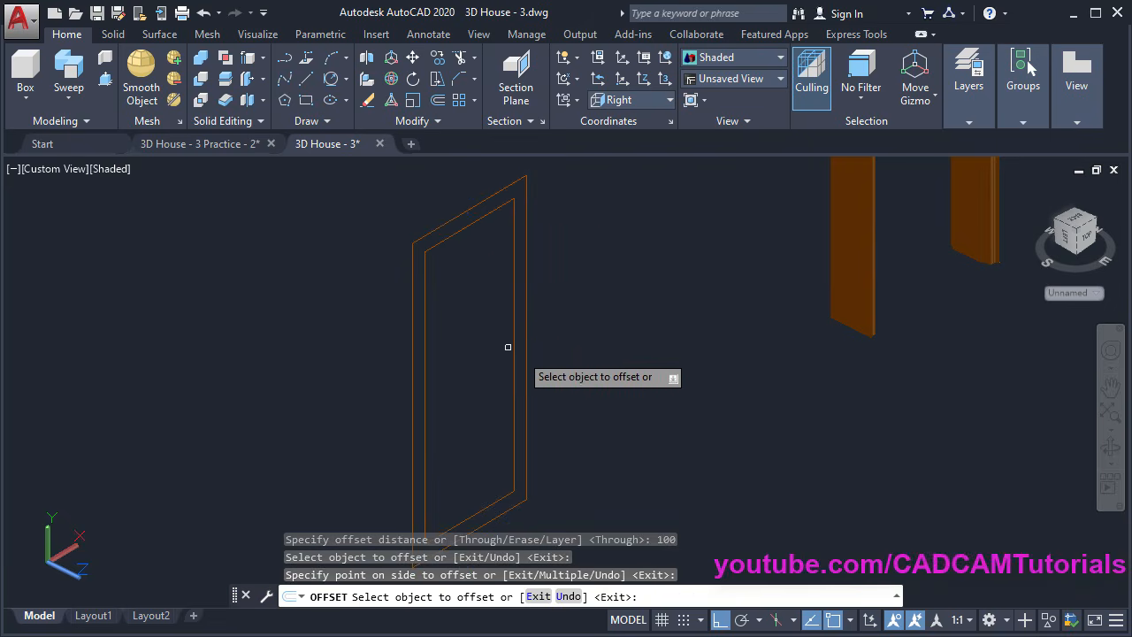
key(Return)
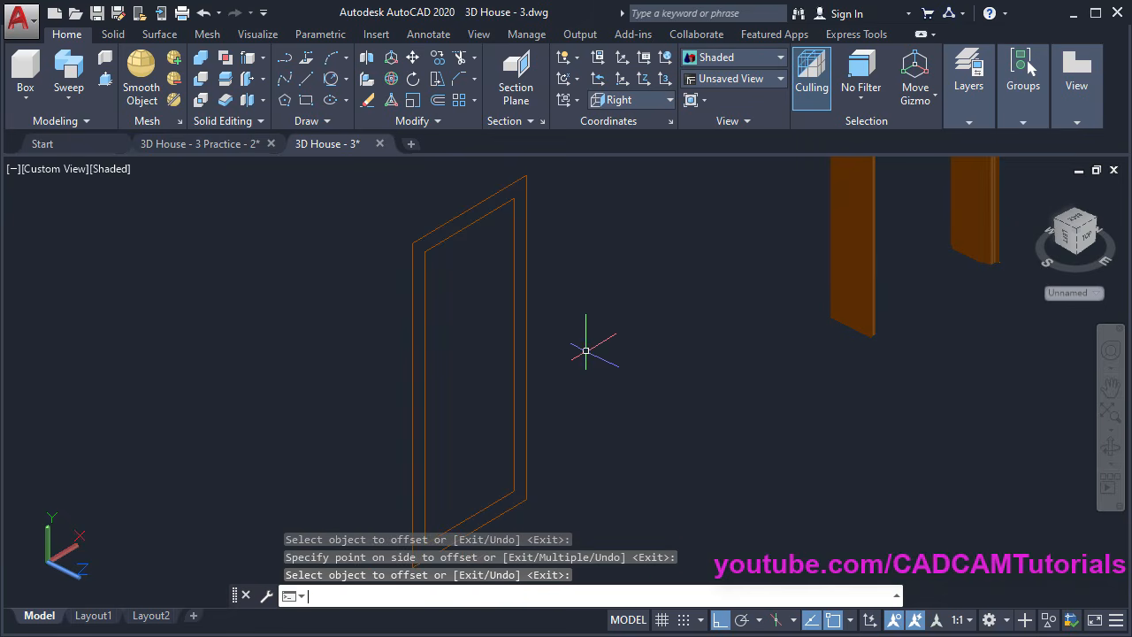
shift+middle_drag(587, 345, 598, 326)
shift+middle_drag(608, 440, 610, 447)
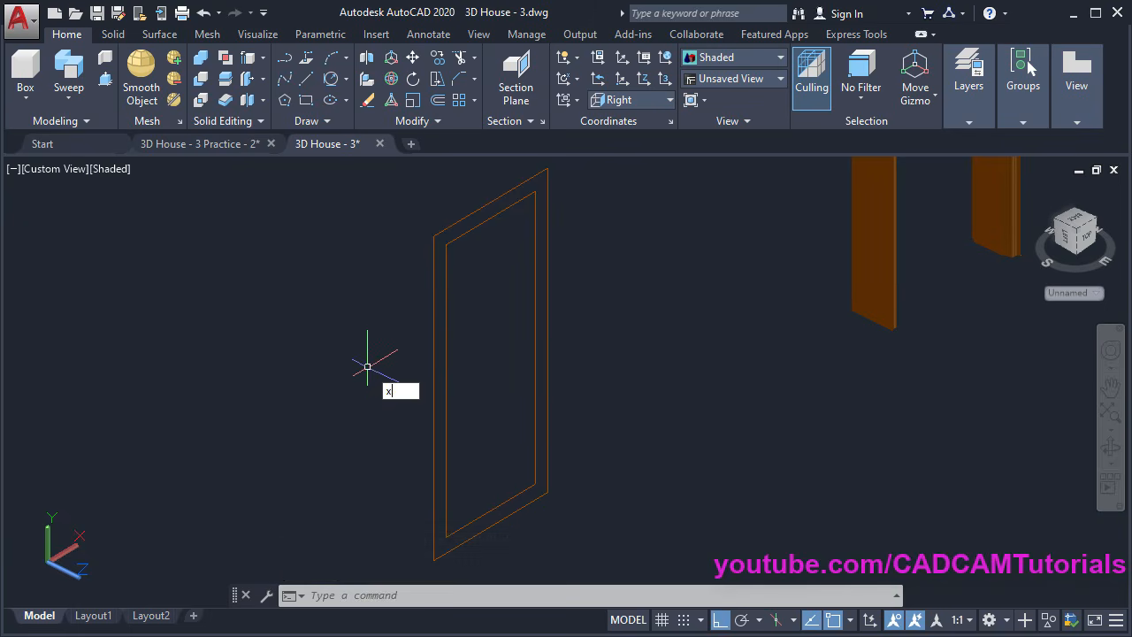
Explode the rectangle outline into separate edges
key(Return)
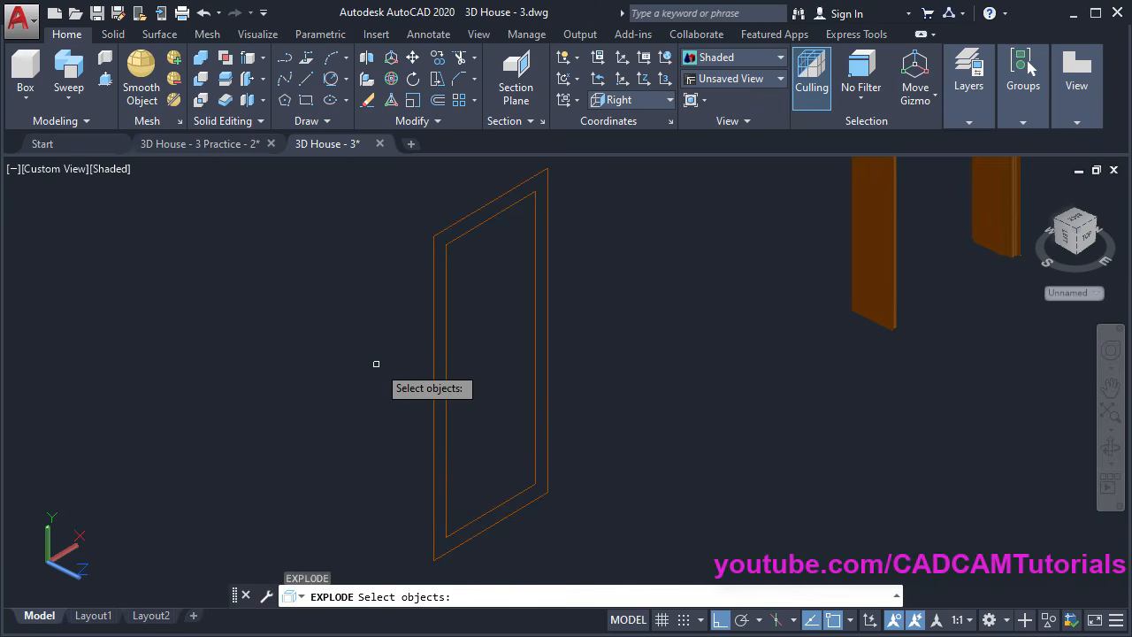
click(433, 352)
key(Return)
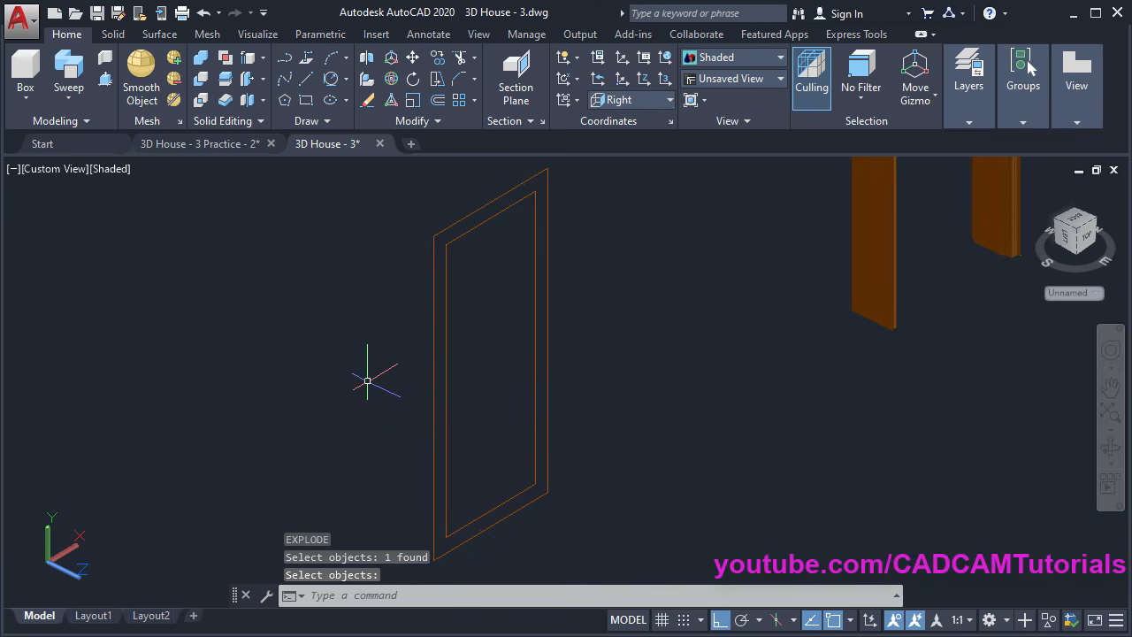
Offset the bottom edge 200 upward, pick the top edge, then cancel the offset
click(438, 101)
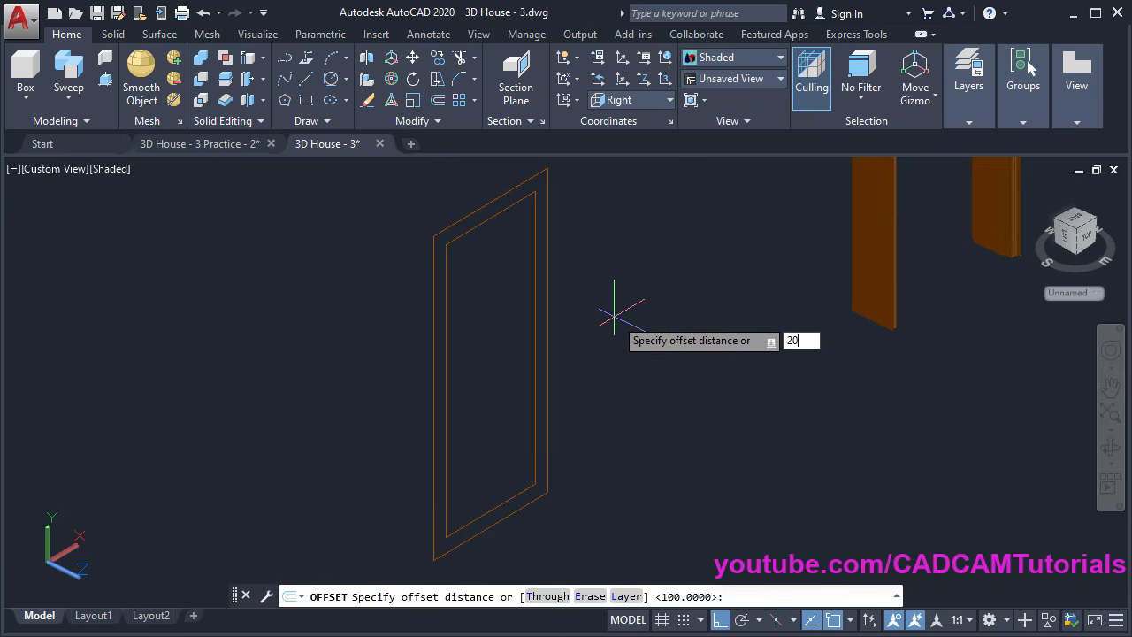
key(Return)
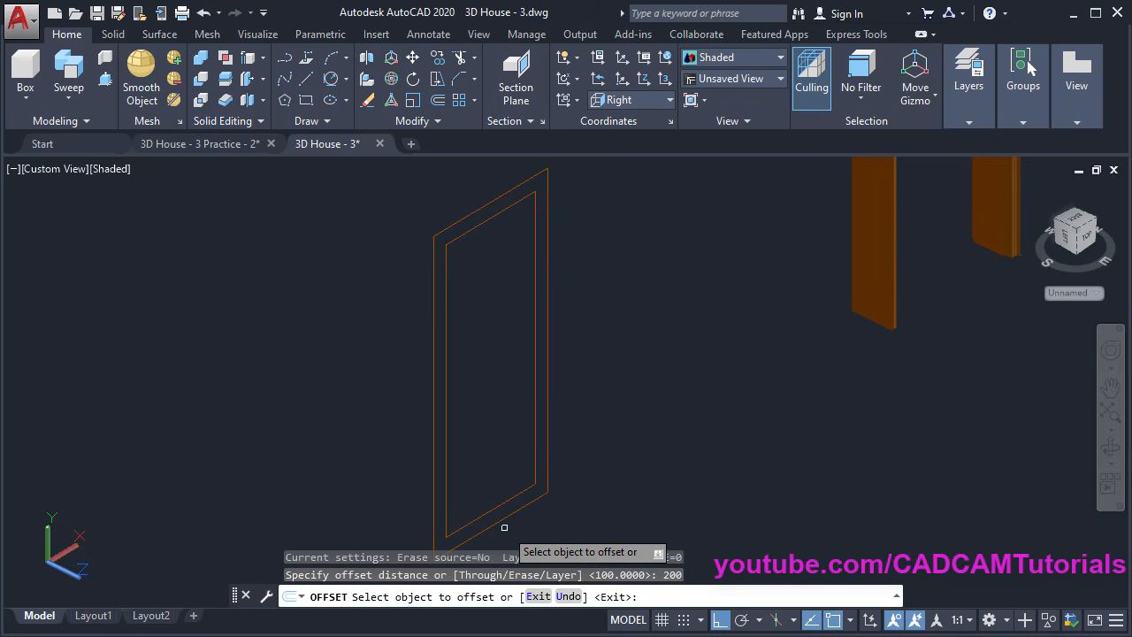
click(495, 523)
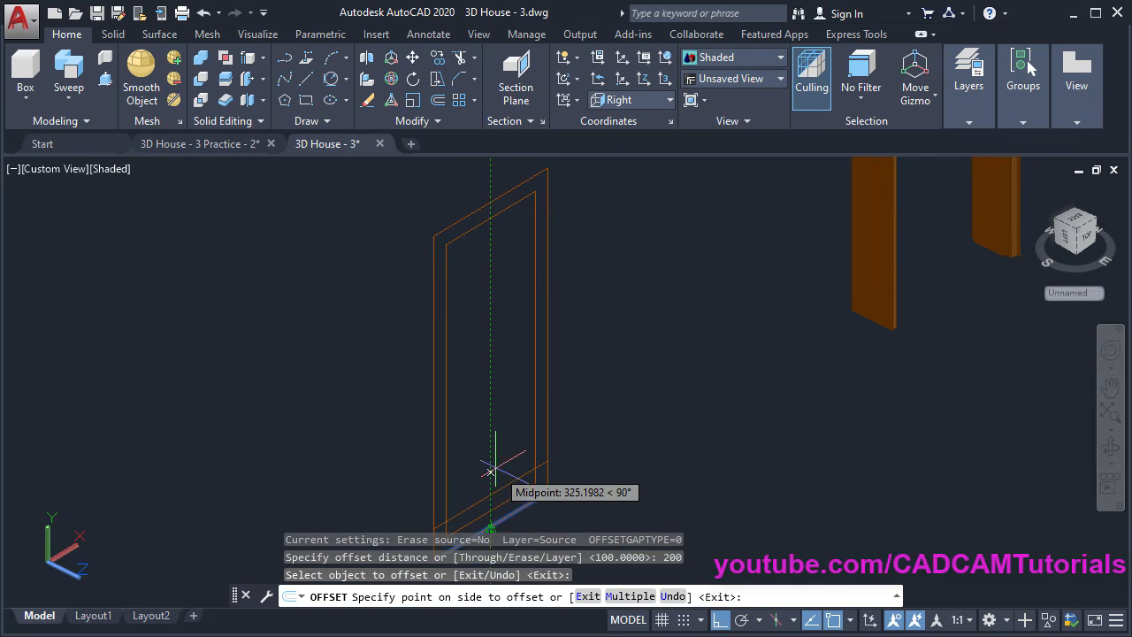
click(489, 425)
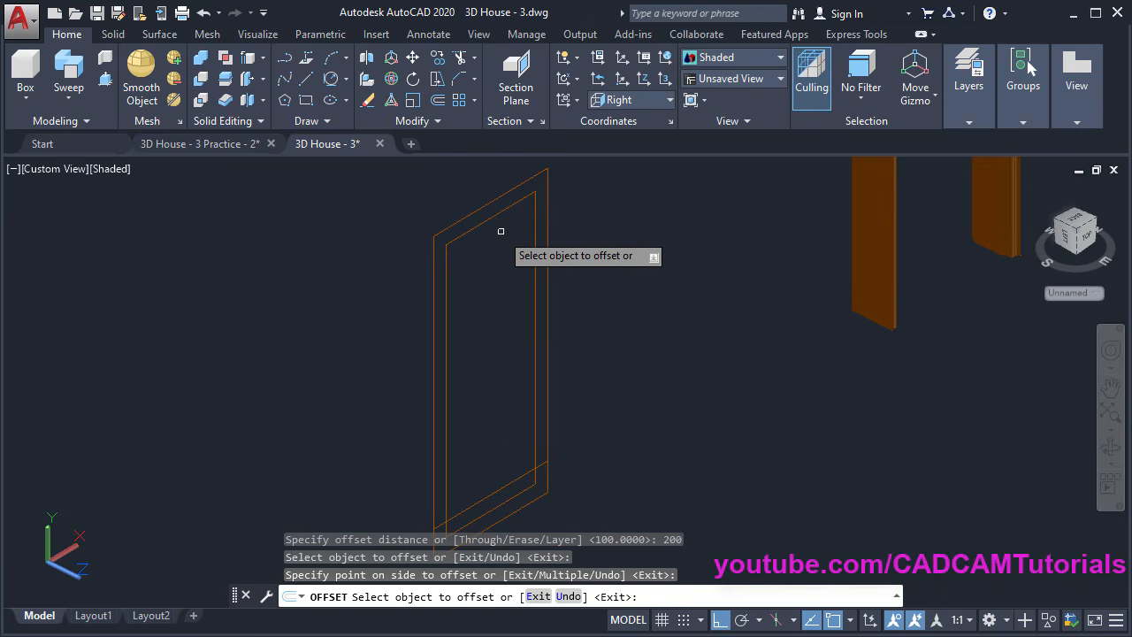
click(485, 205)
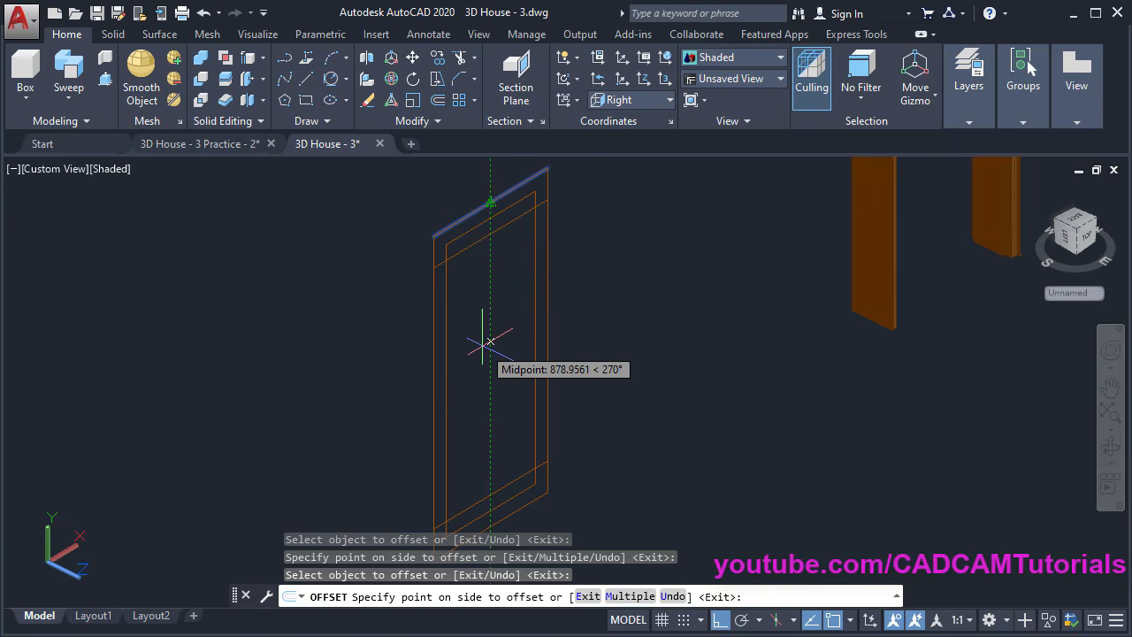
scroll(483, 354, down, 3)
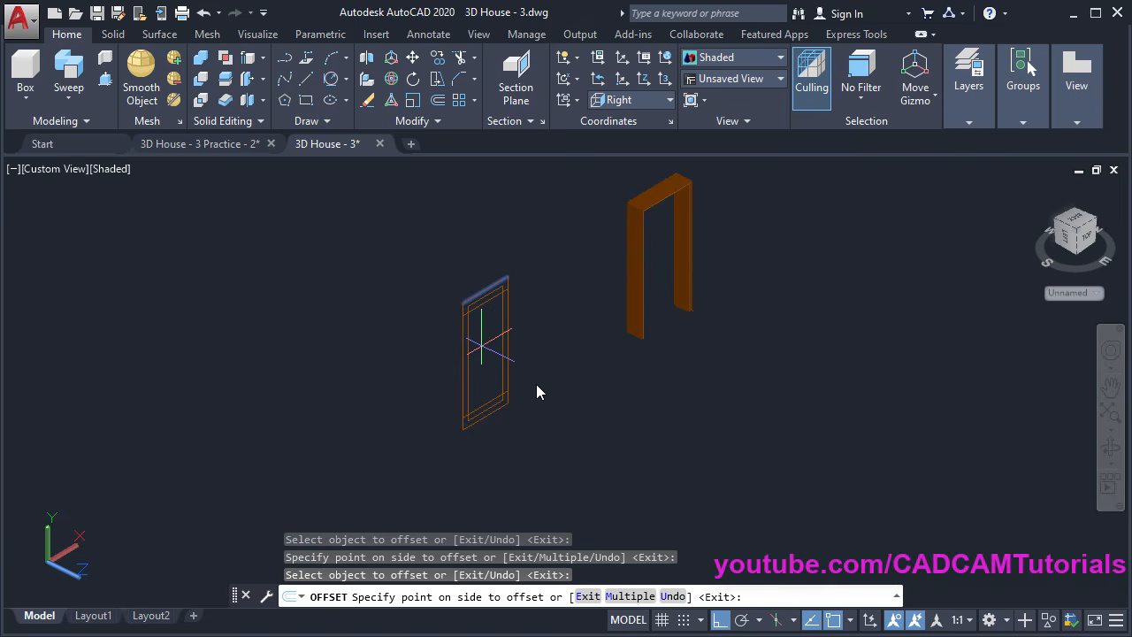
middle_drag(536, 391, 386, 442)
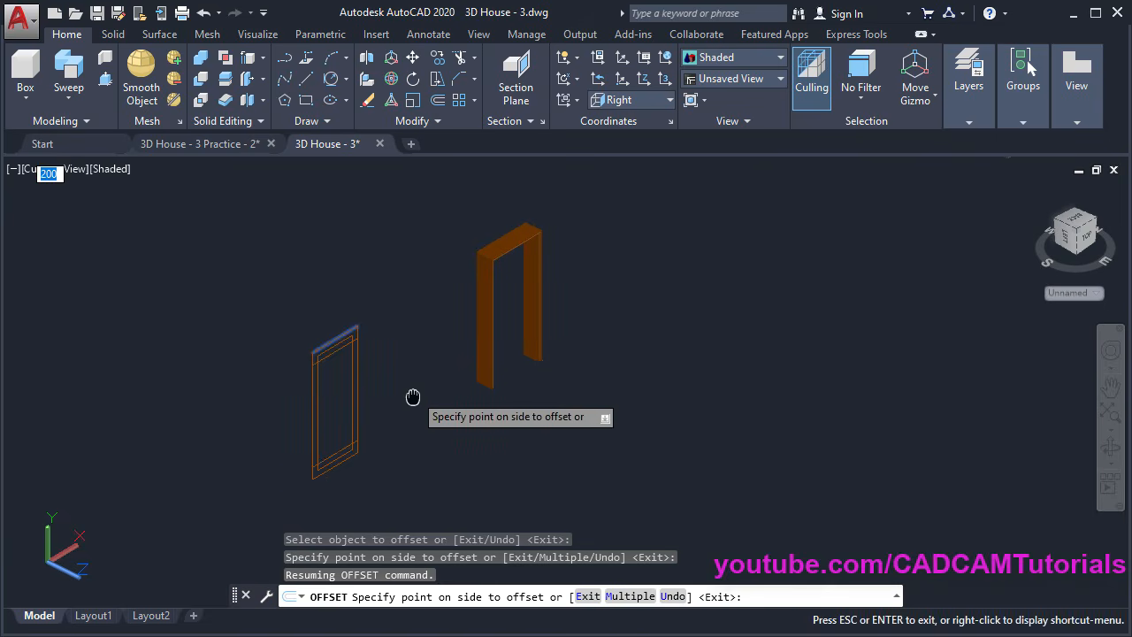
middle_drag(412, 397, 593, 448)
scroll(570, 415, down, 3)
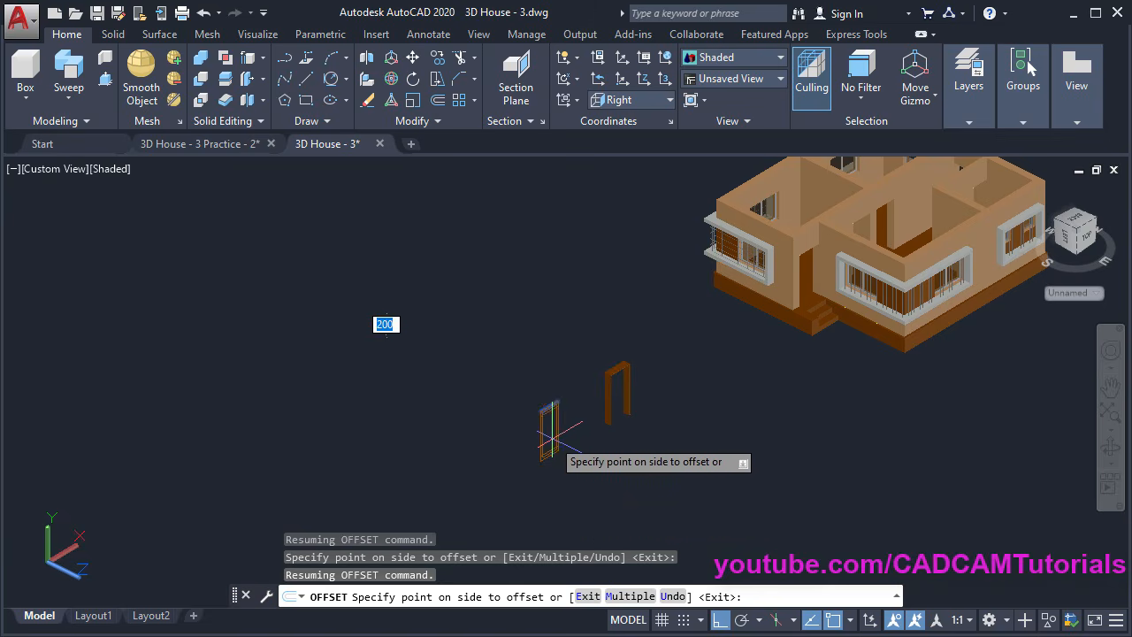
key(Escape)
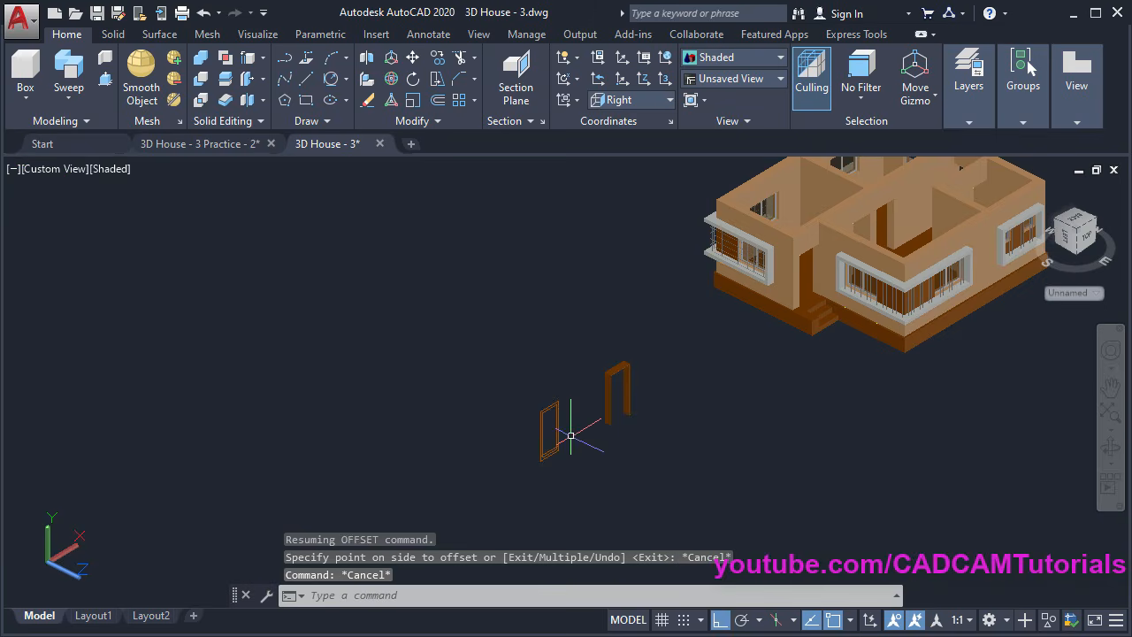
scroll(566, 429, up, 8)
middle_drag(610, 424, 550, 396)
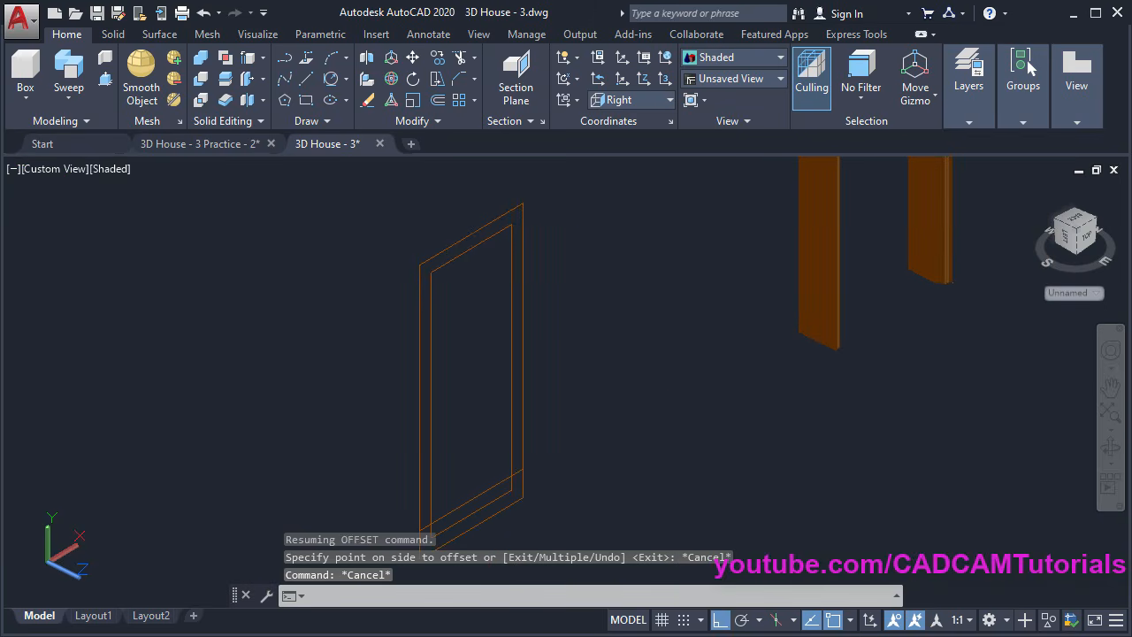
Offset the top edge 1100 to mid-height, then offset that line 150 for a second rail
click(439, 101)
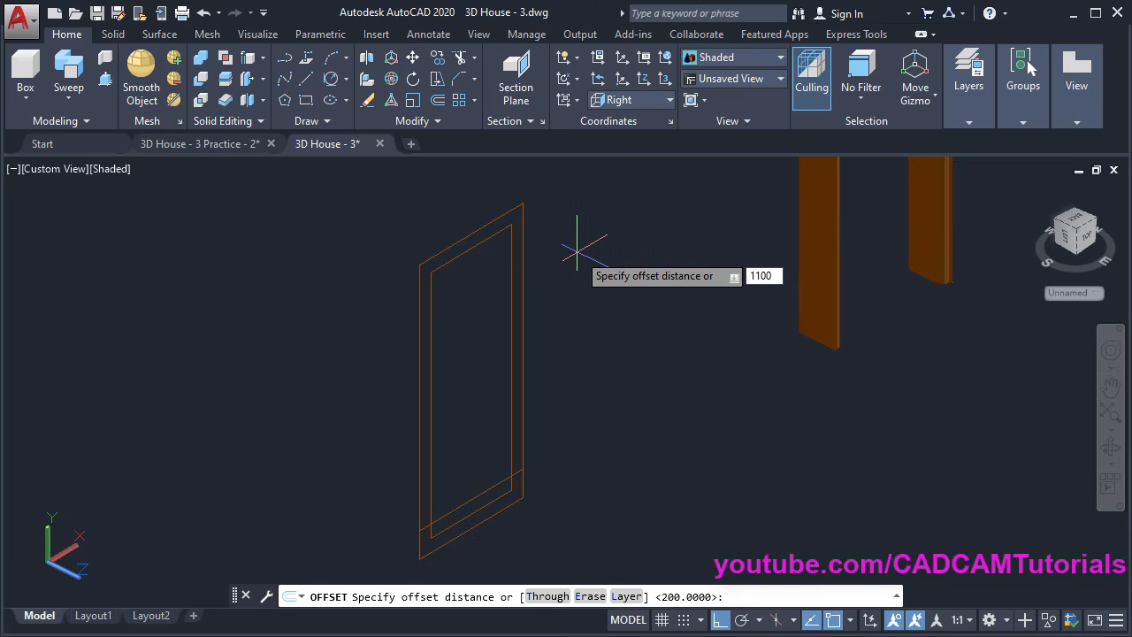
key(Return)
click(475, 232)
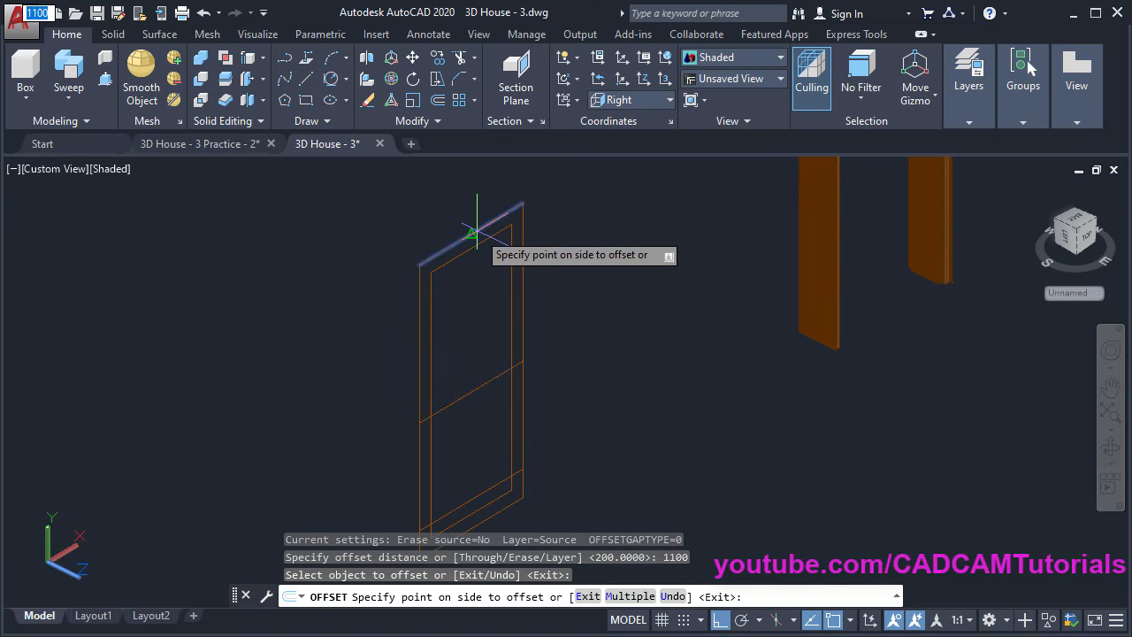
click(469, 381)
middle_drag(523, 416, 507, 369)
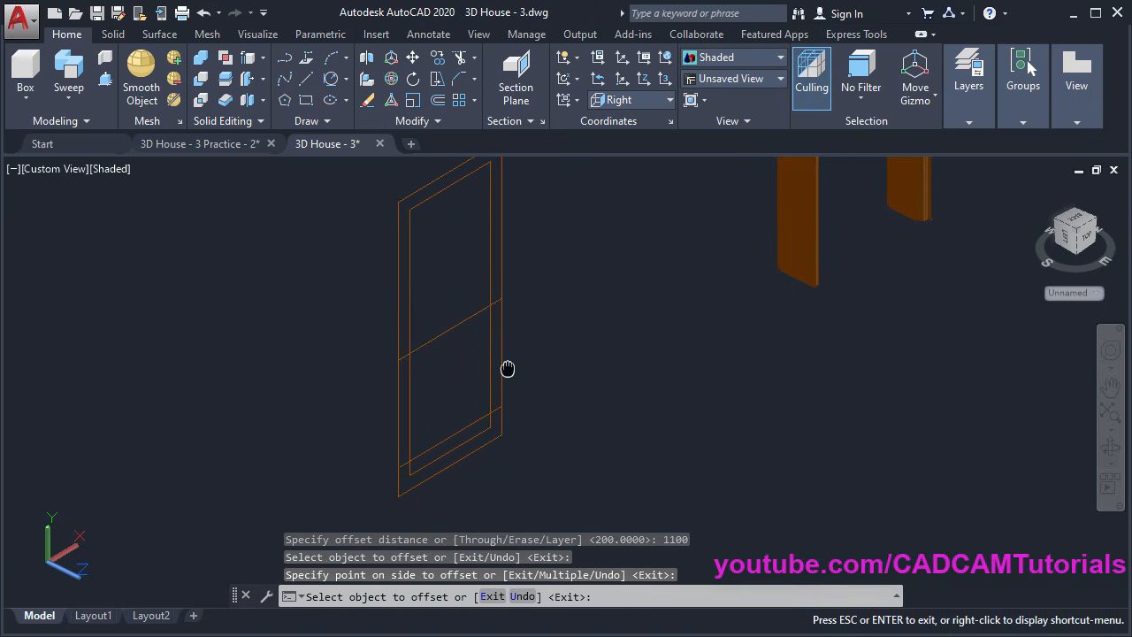
click(458, 326)
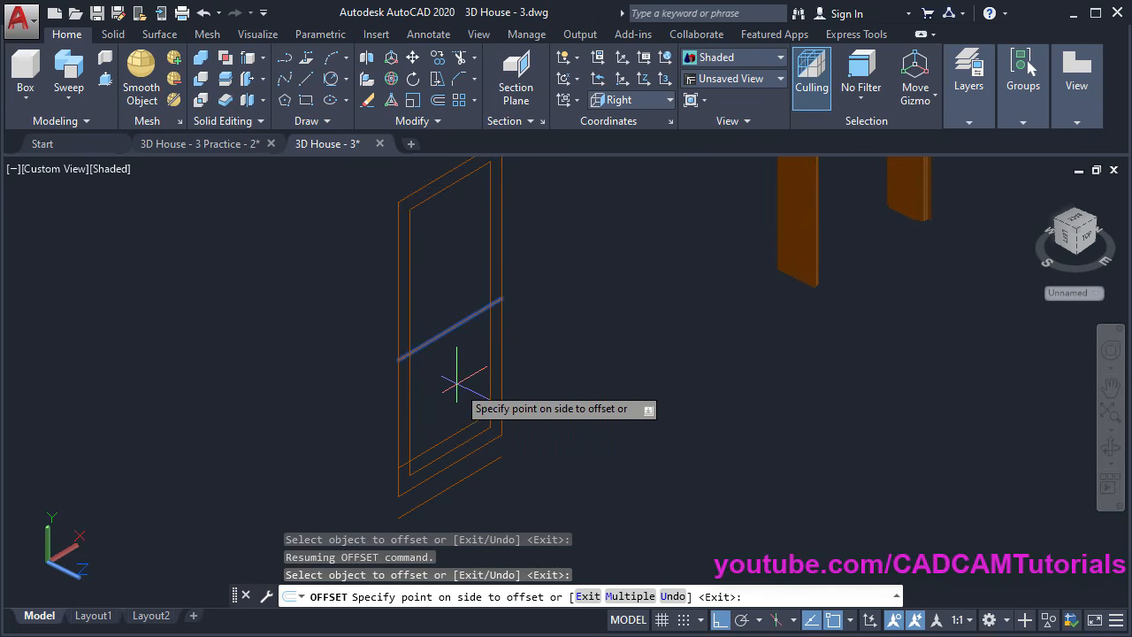
scroll(460, 400, down, 5)
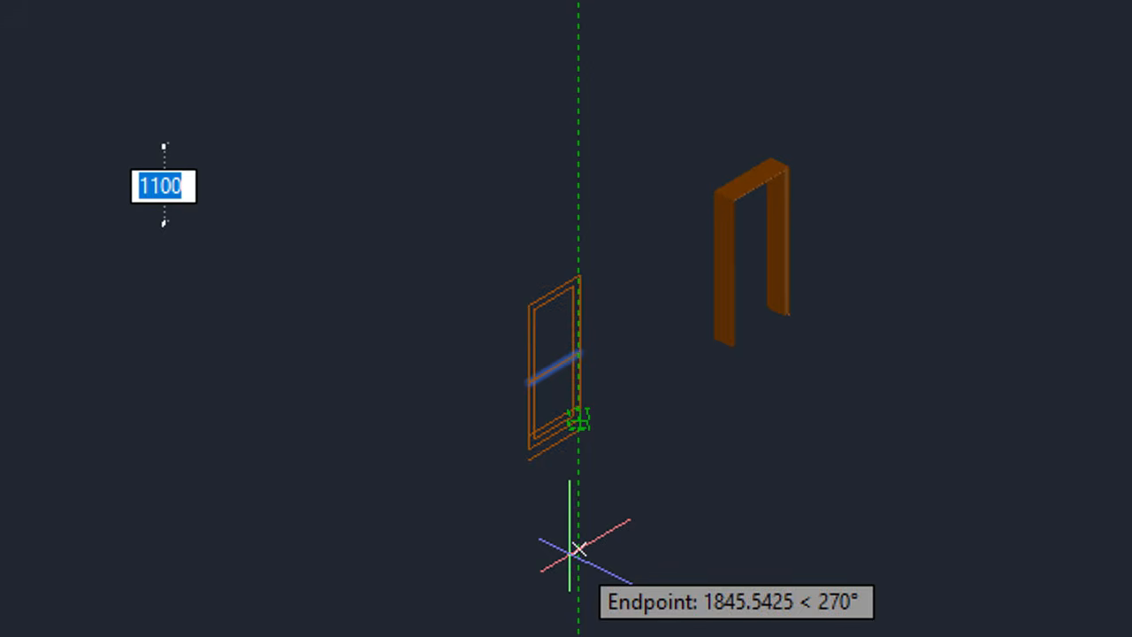
text(1)
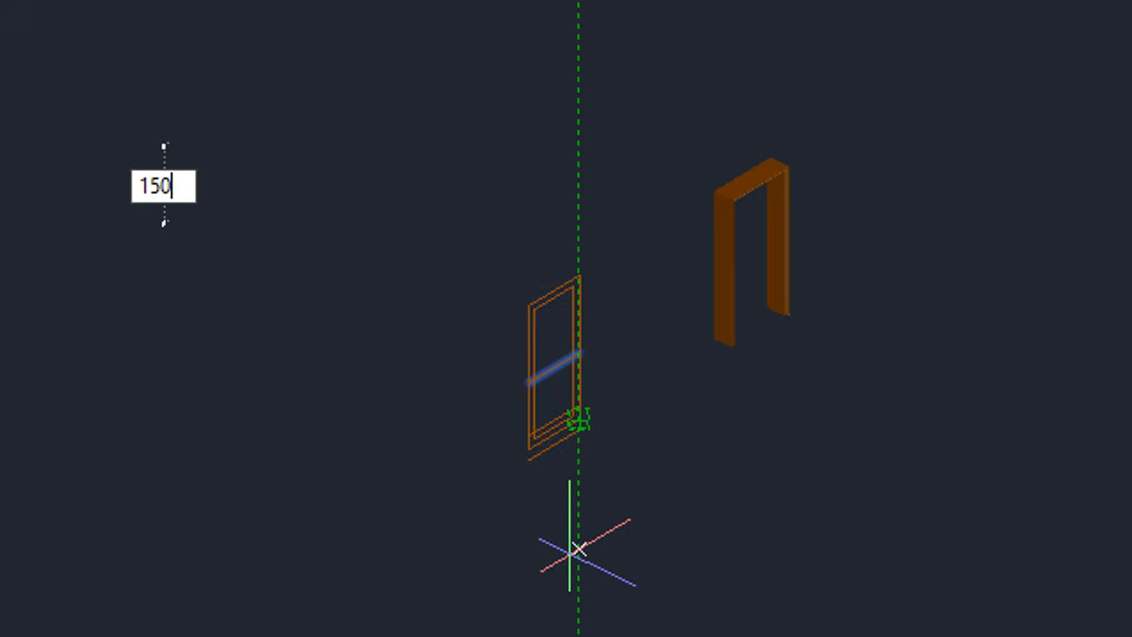
key(Return)
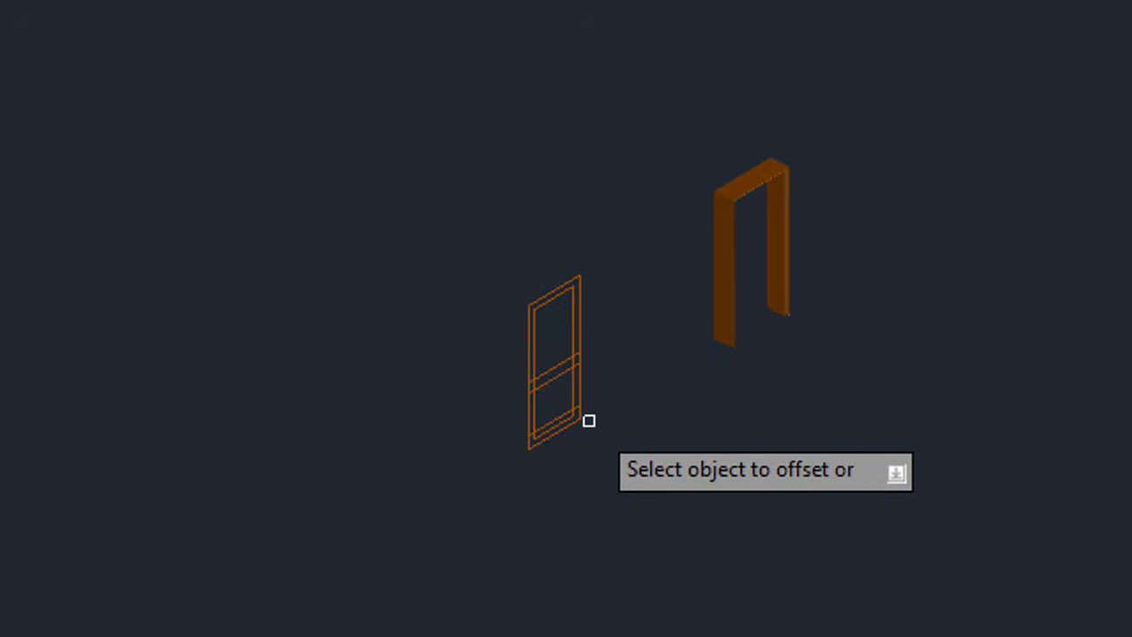
scroll(539, 396, up, 3)
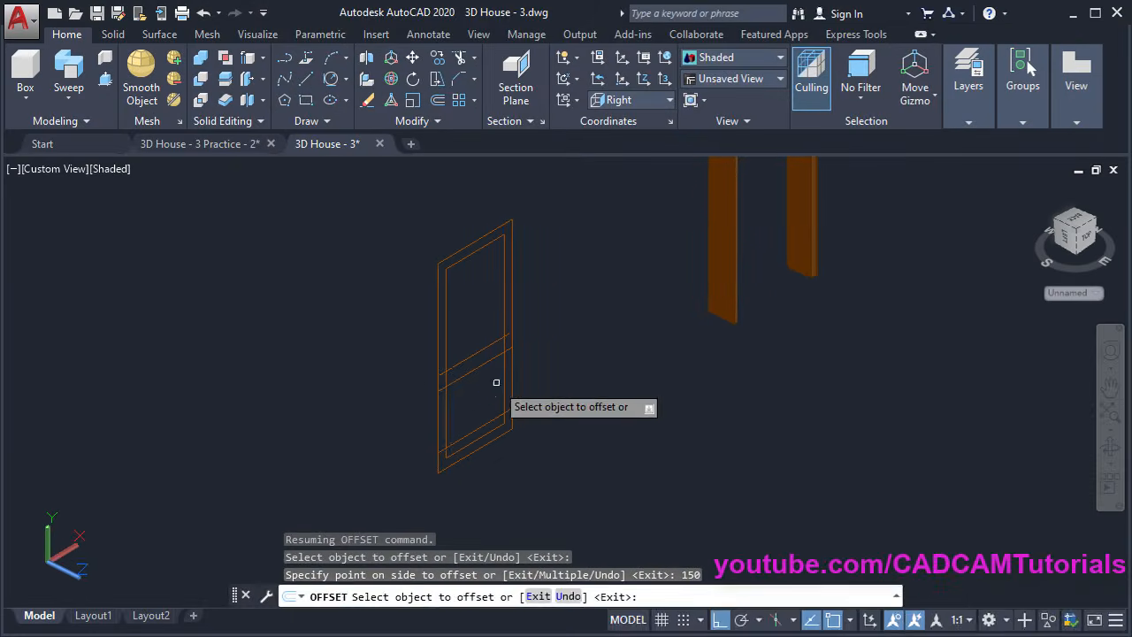
mouse_move(516, 378)
middle_down()
mouse_move(480, 426)
mouse_move(480, 389)
mouse_move(412, 372)
middle_up()
scroll(479, 426, up, 2)
key(Return)
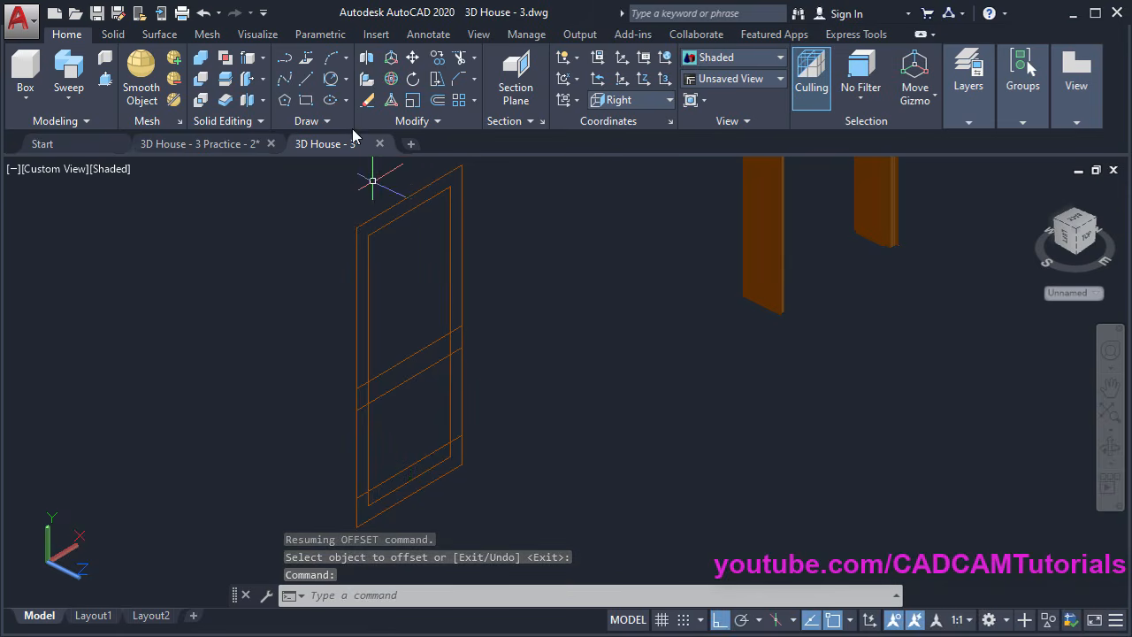
Draw a vertical centre line from the top edge's midpoint to the bottom edge's midpoint
click(308, 80)
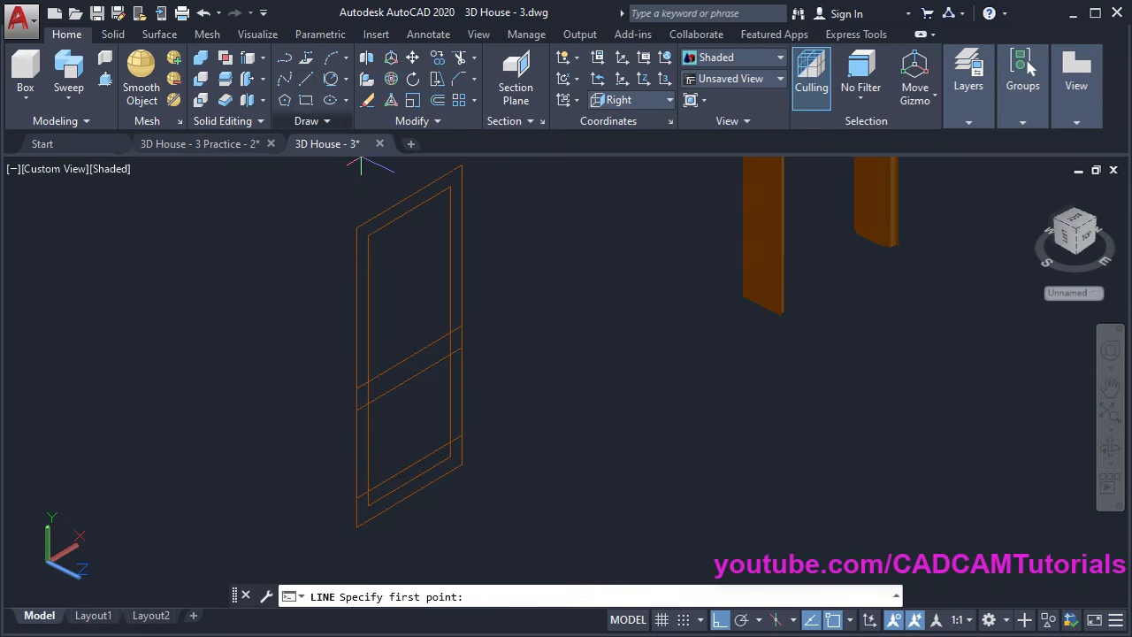
click(408, 197)
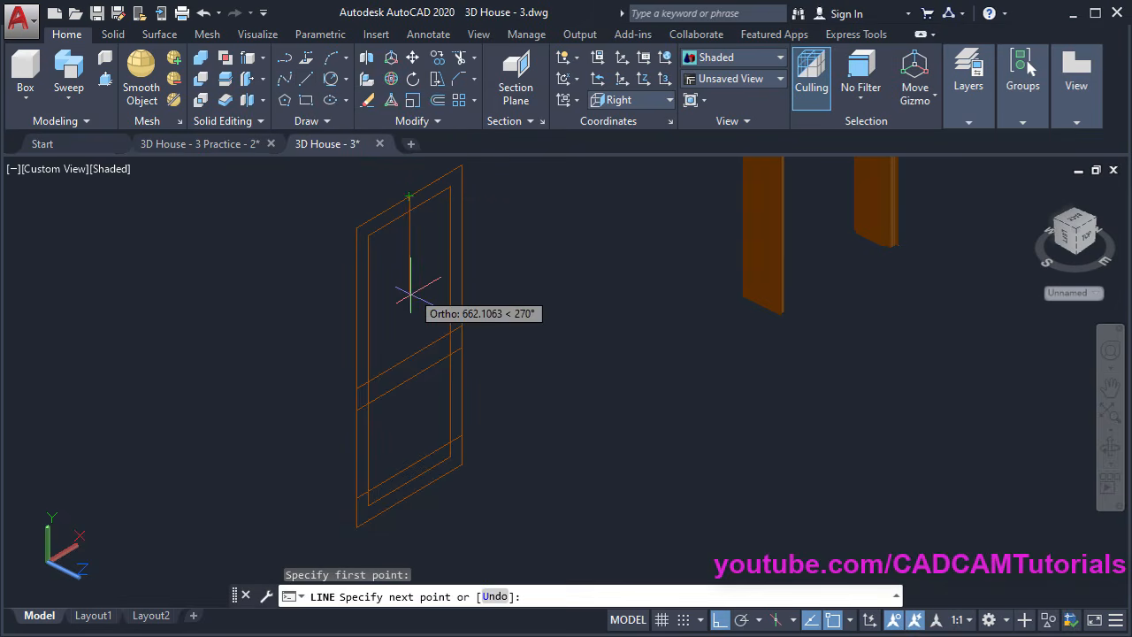
click(408, 498)
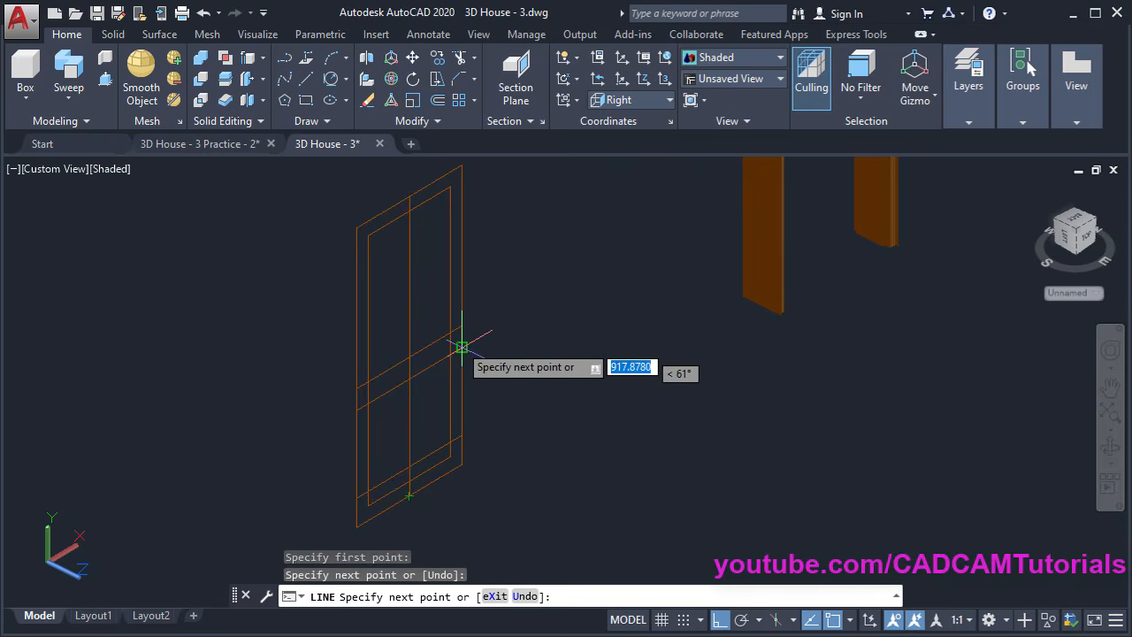
key(Return)
middle_drag(435, 233, 467, 275)
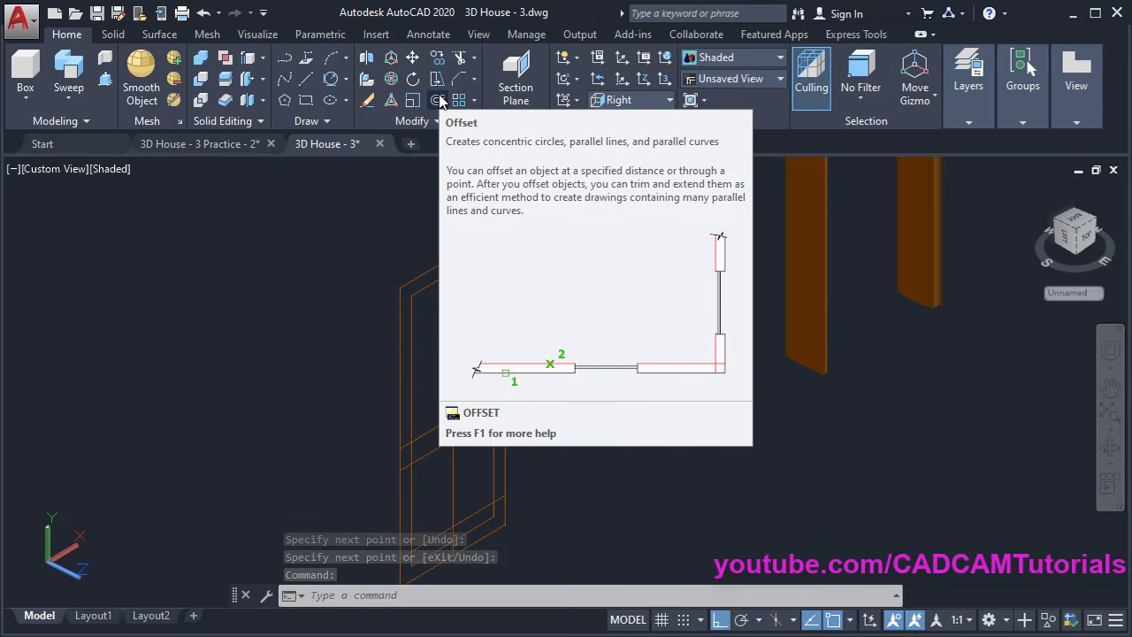
Offset the vertical centre line 50 units to each side, giving two parallel lines
click(438, 102)
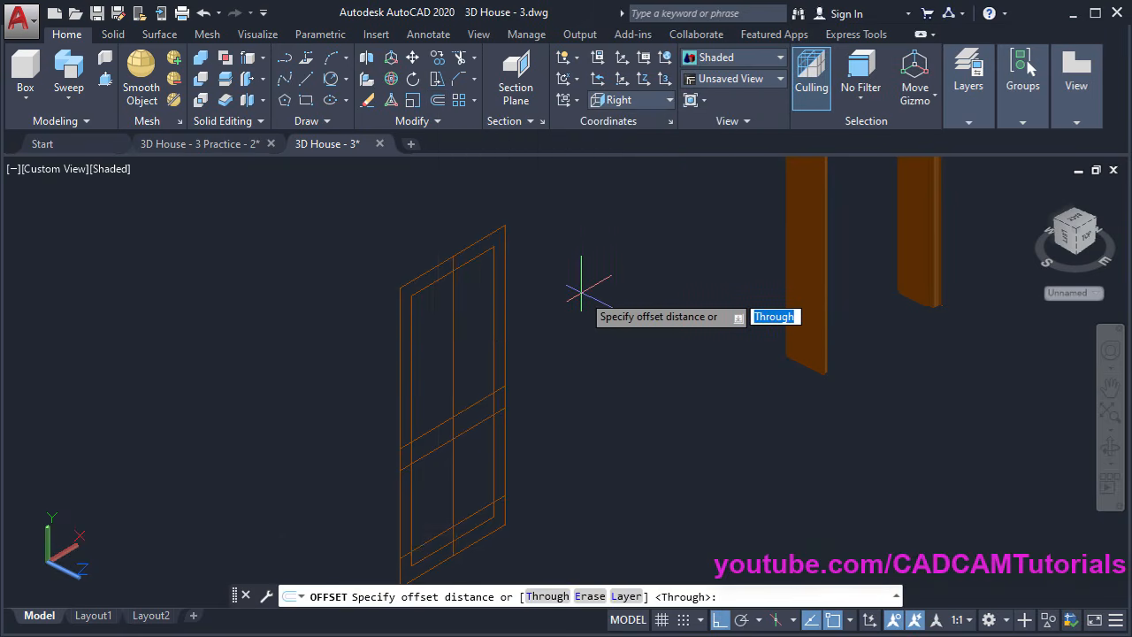
text(50)
key(Return)
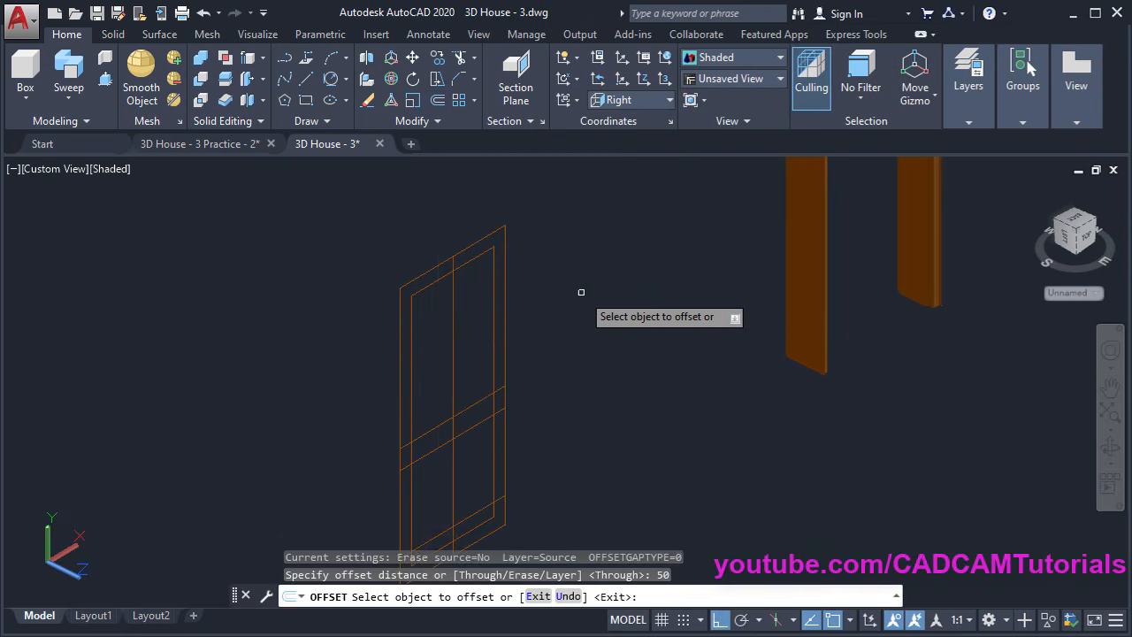
scroll(366, 356, up, 5)
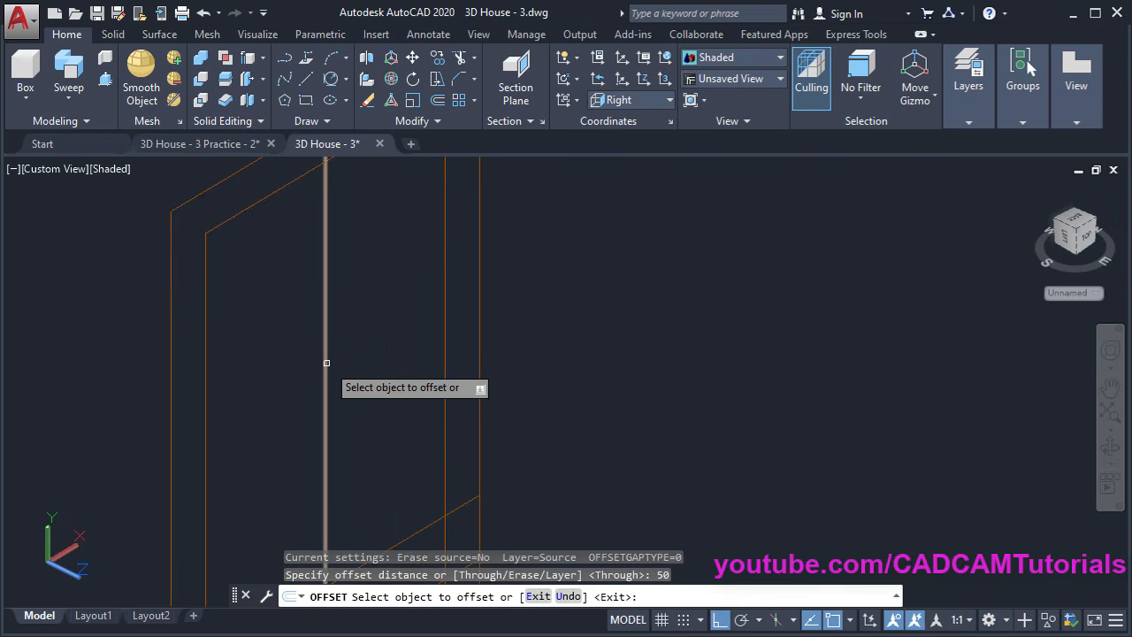
click(324, 364)
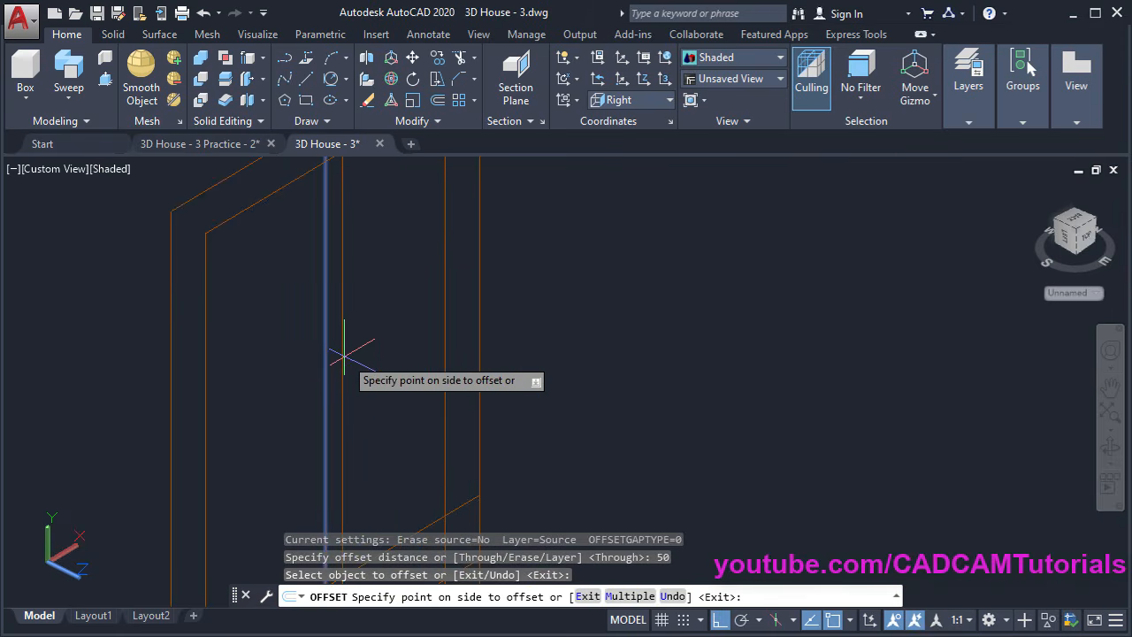
click(390, 338)
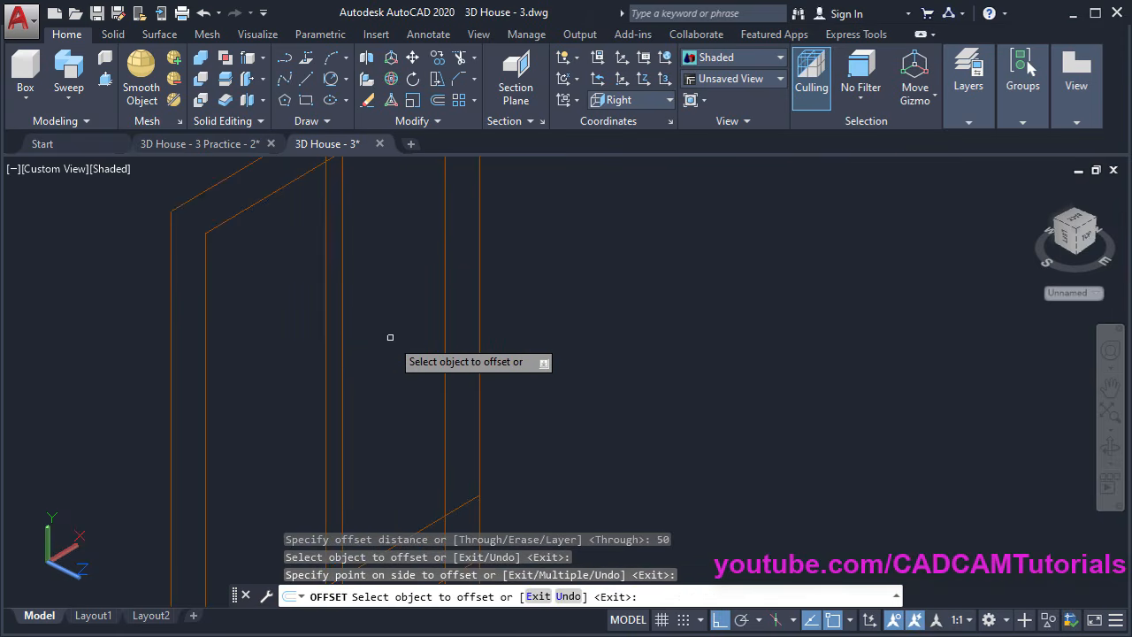
click(326, 389)
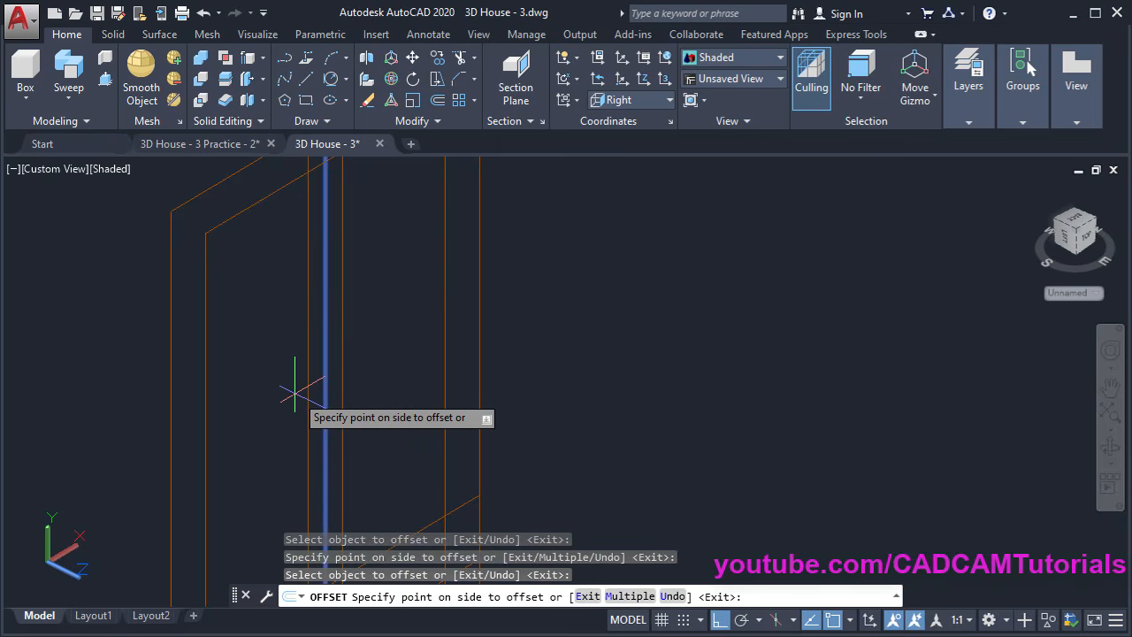
click(271, 410)
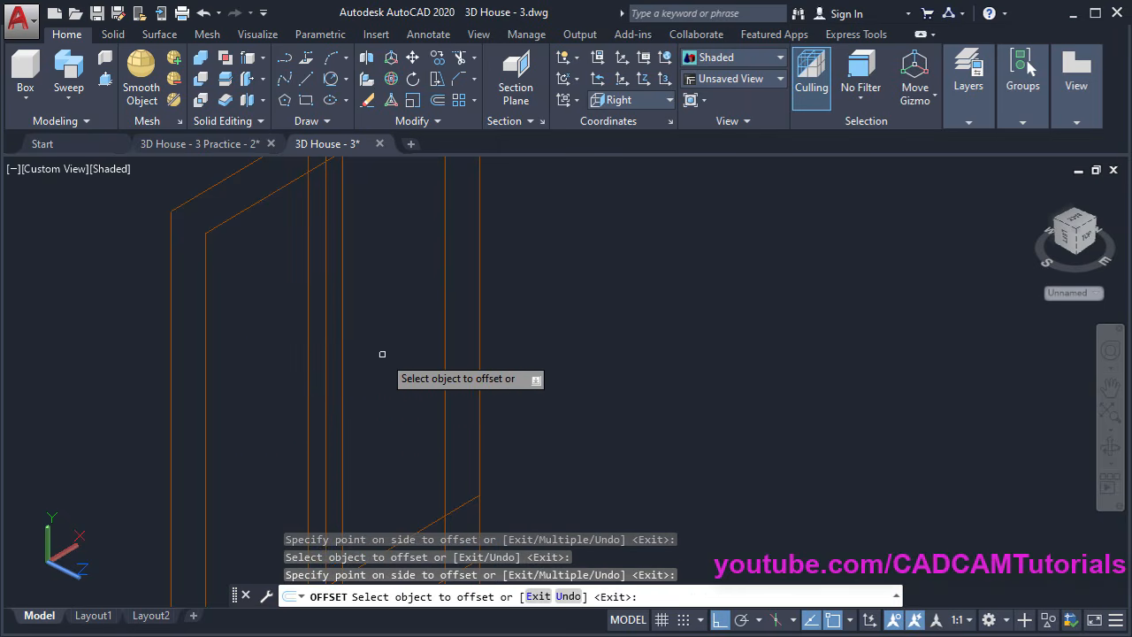
scroll(382, 343, down, 3)
middle_drag(397, 386, 434, 285)
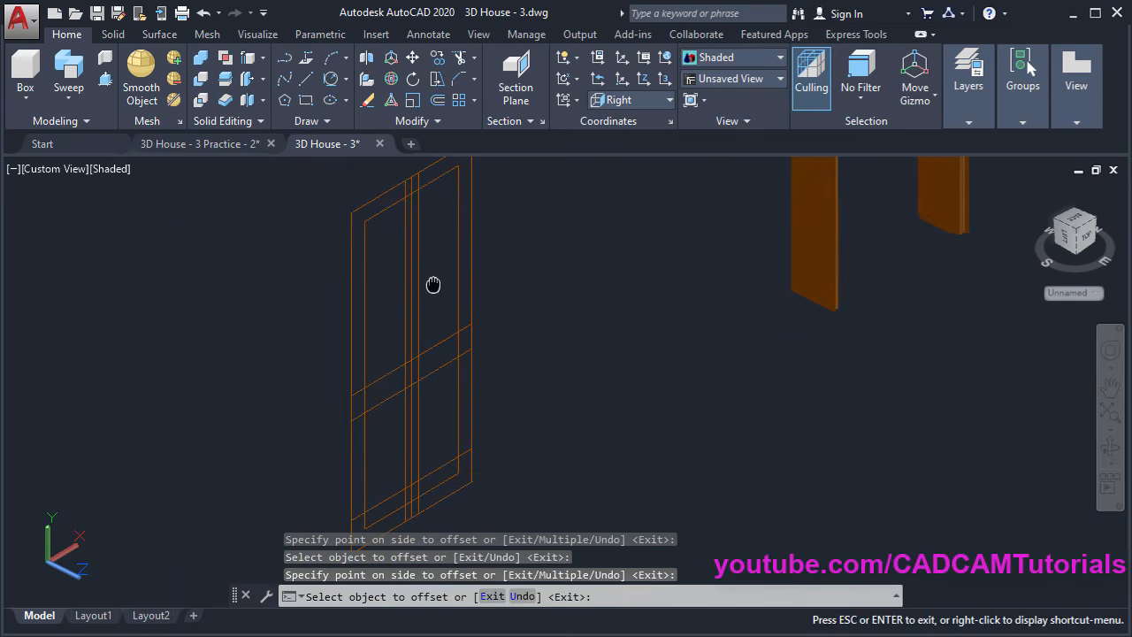
middle_drag(446, 369, 499, 368)
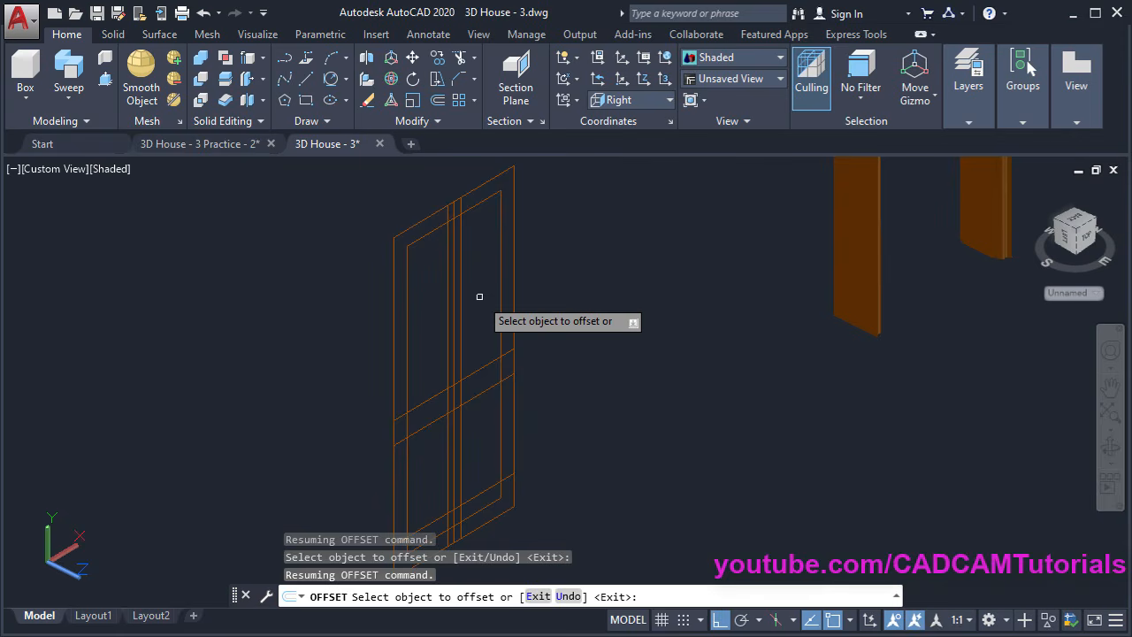
key(Return)
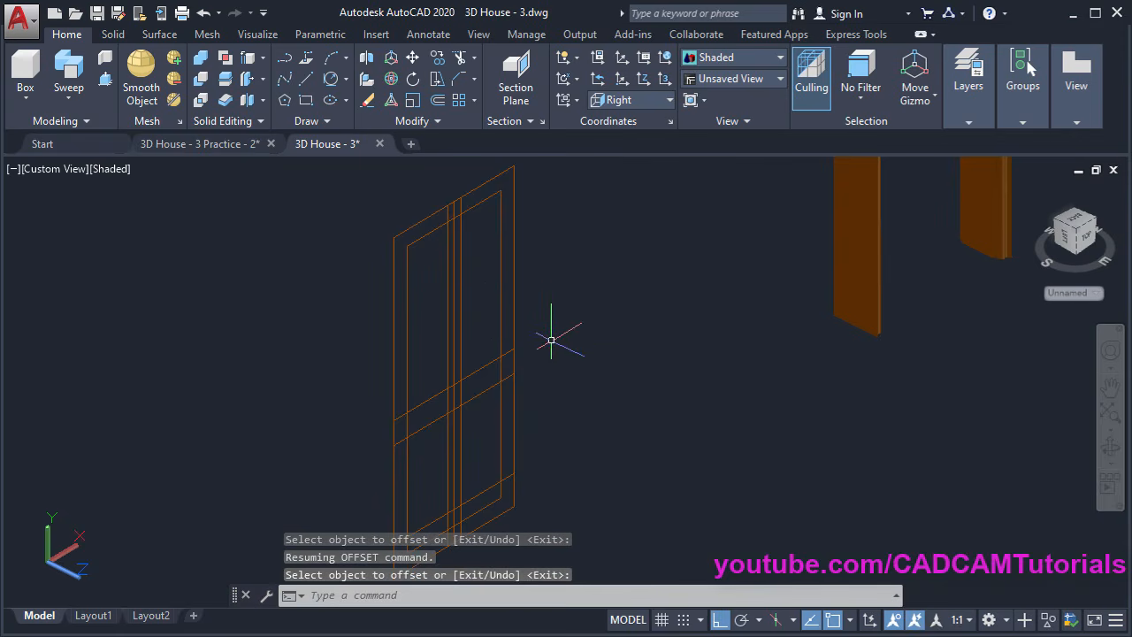
key(Escape)
key(Escape)
Trim the crossing vertical and sloped rail lines in the upper part of the door
text(tr)
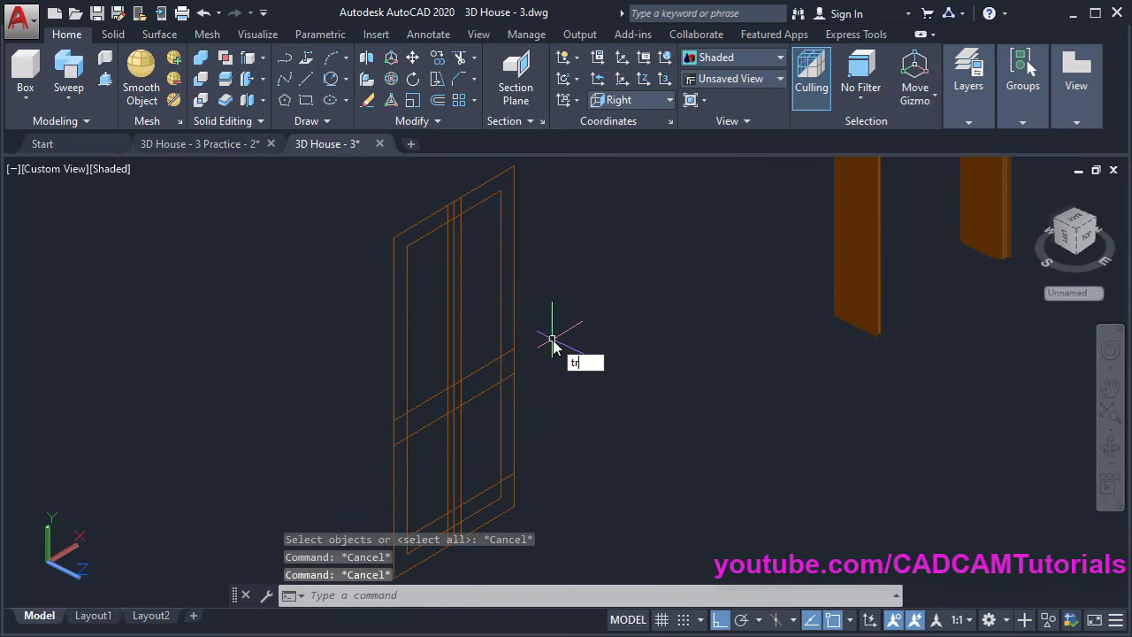
key(Return)
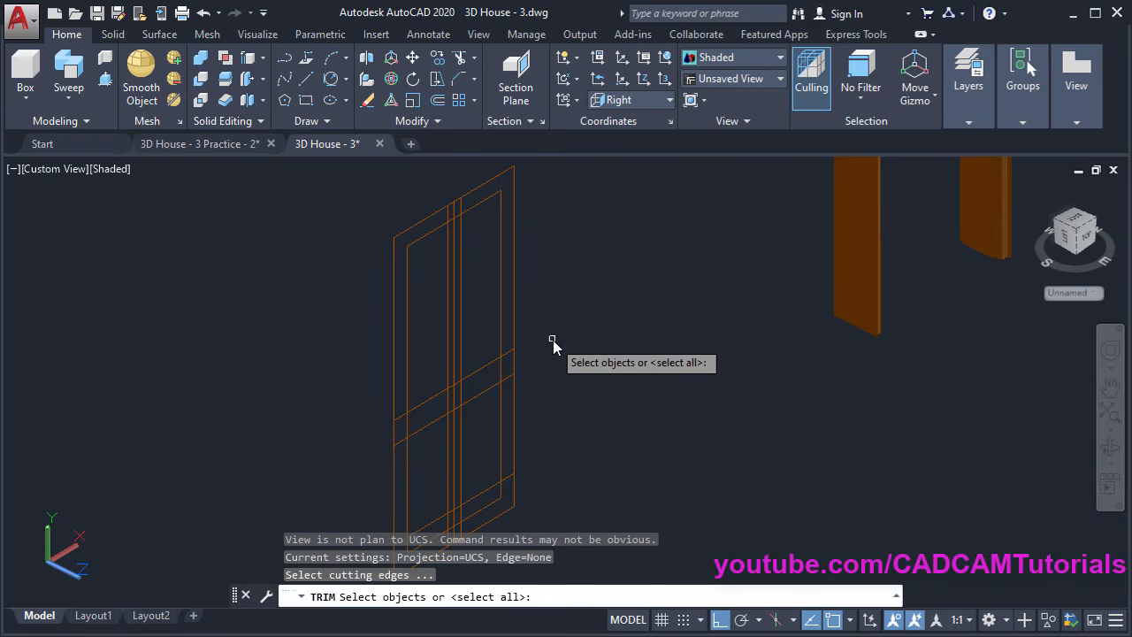
key(Return)
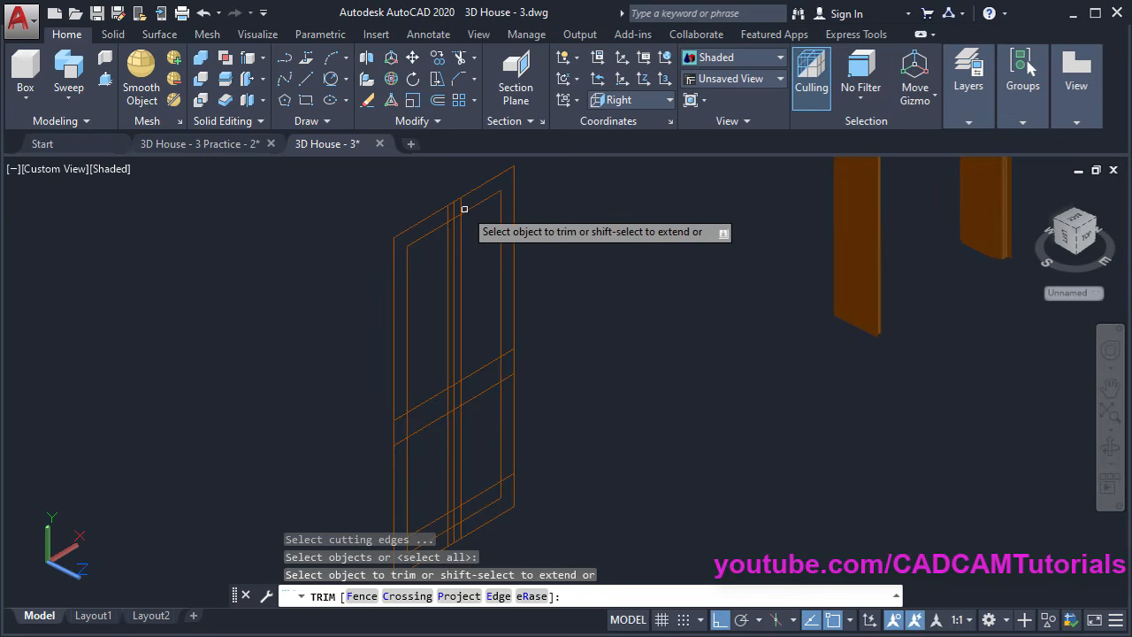
scroll(454, 181, up, 4)
scroll(458, 185, up, 3)
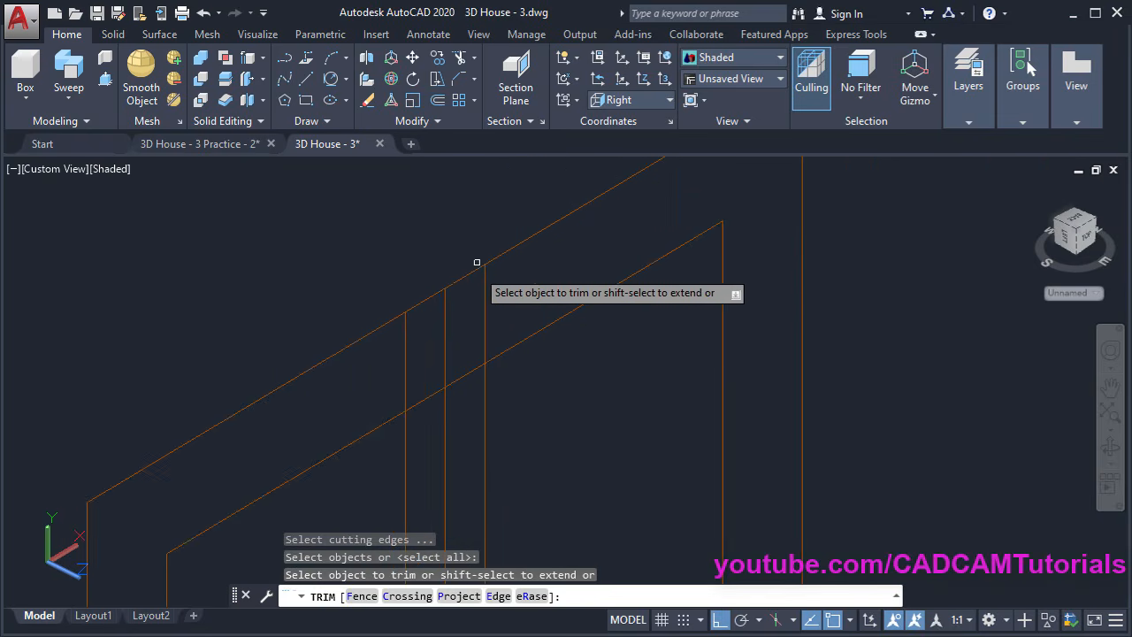
click(510, 309)
click(423, 341)
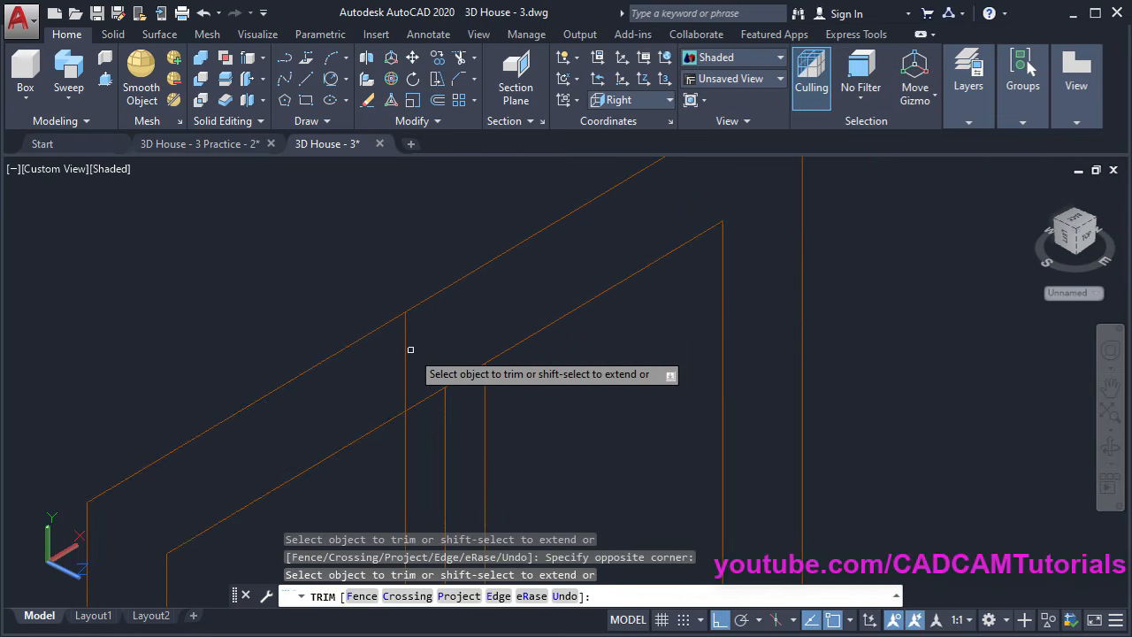
click(405, 353)
click(486, 263)
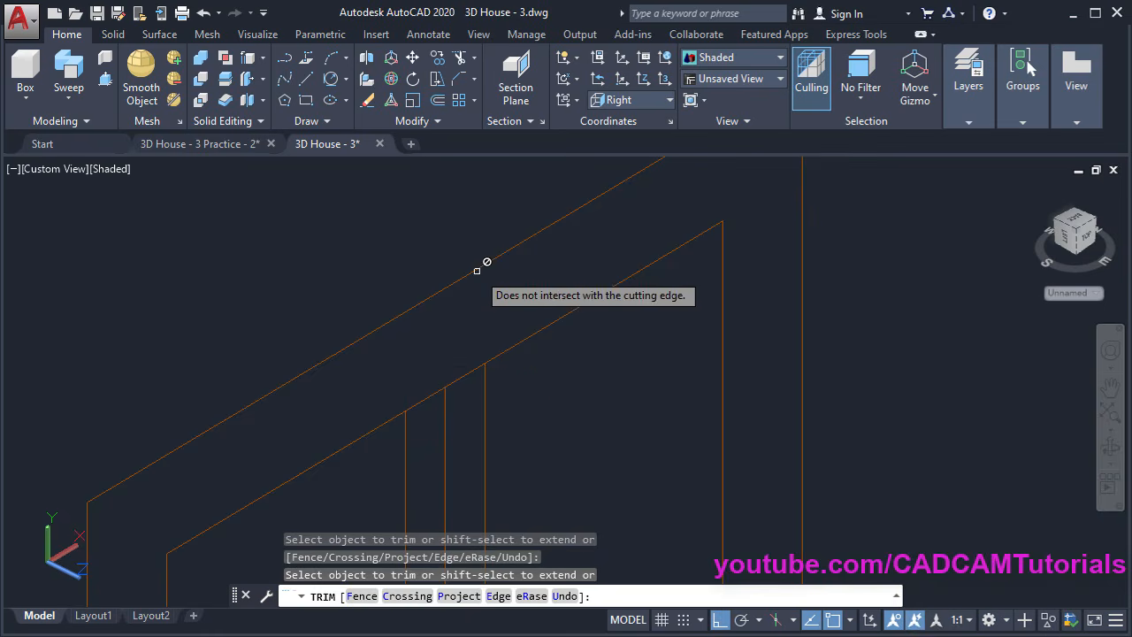
click(419, 402)
scroll(486, 248, down, 5)
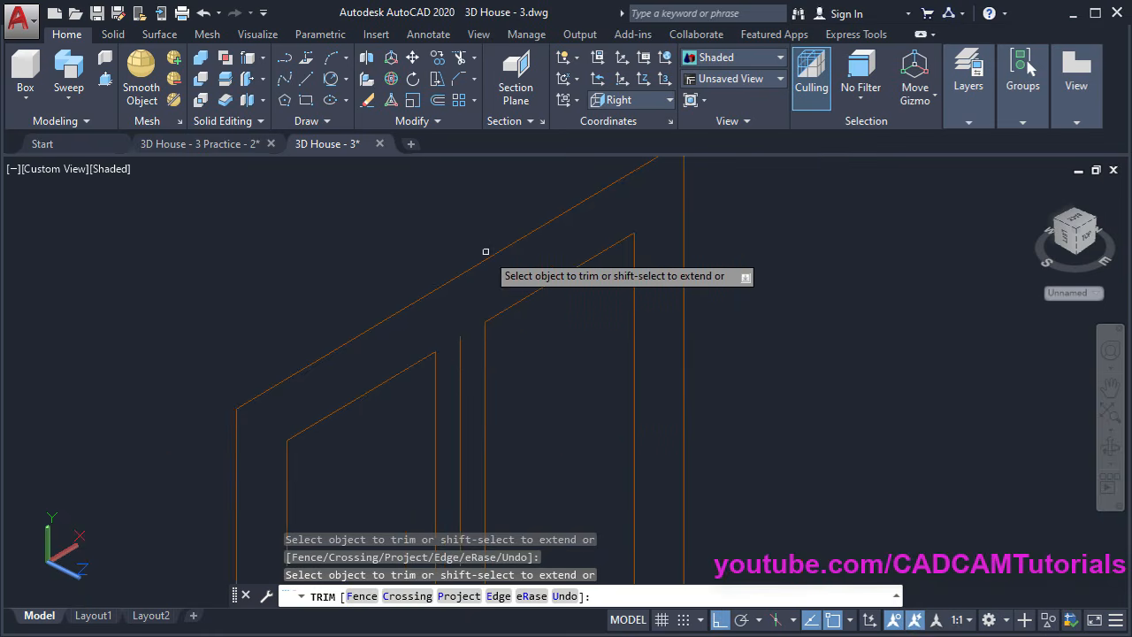
scroll(447, 484, up, 6)
click(410, 464)
click(404, 372)
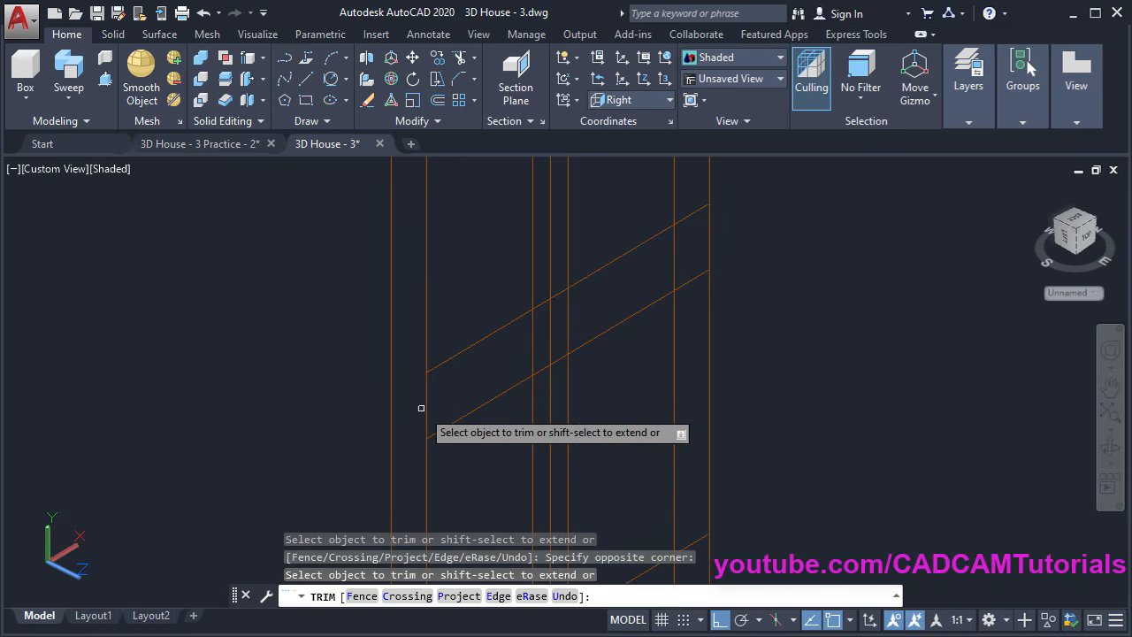
click(425, 406)
click(575, 322)
click(523, 334)
Trim the overlapping bar, sill and vertical segments at the door's bottom
middle_drag(697, 204, 498, 303)
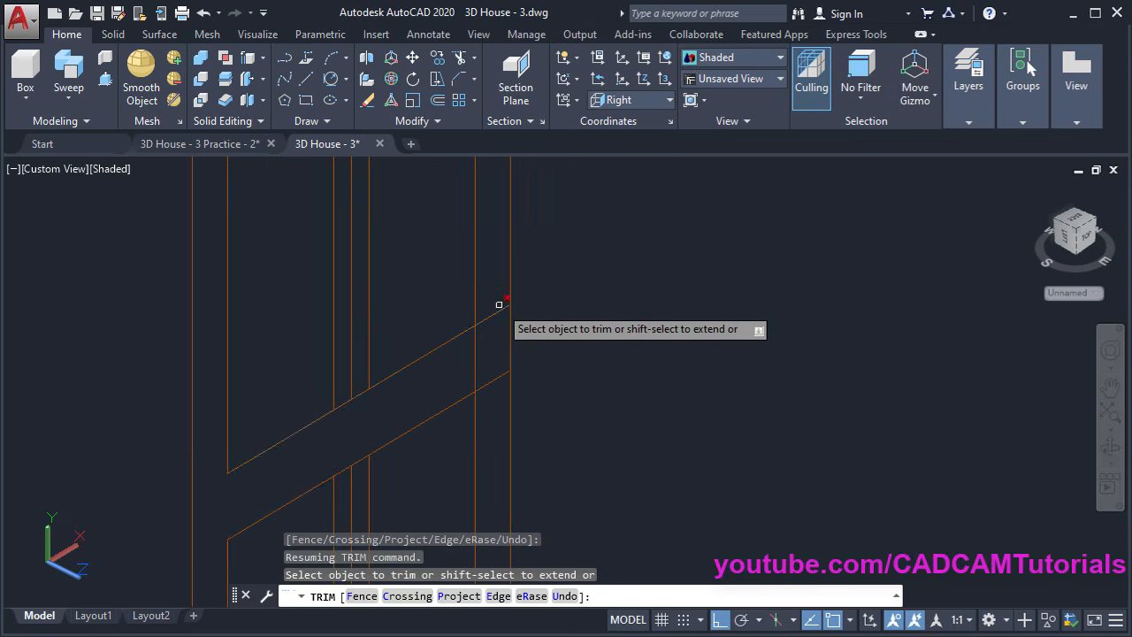
scroll(492, 296, down, 4)
scroll(441, 500, up, 3)
middle_drag(441, 499, 404, 406)
click(437, 366)
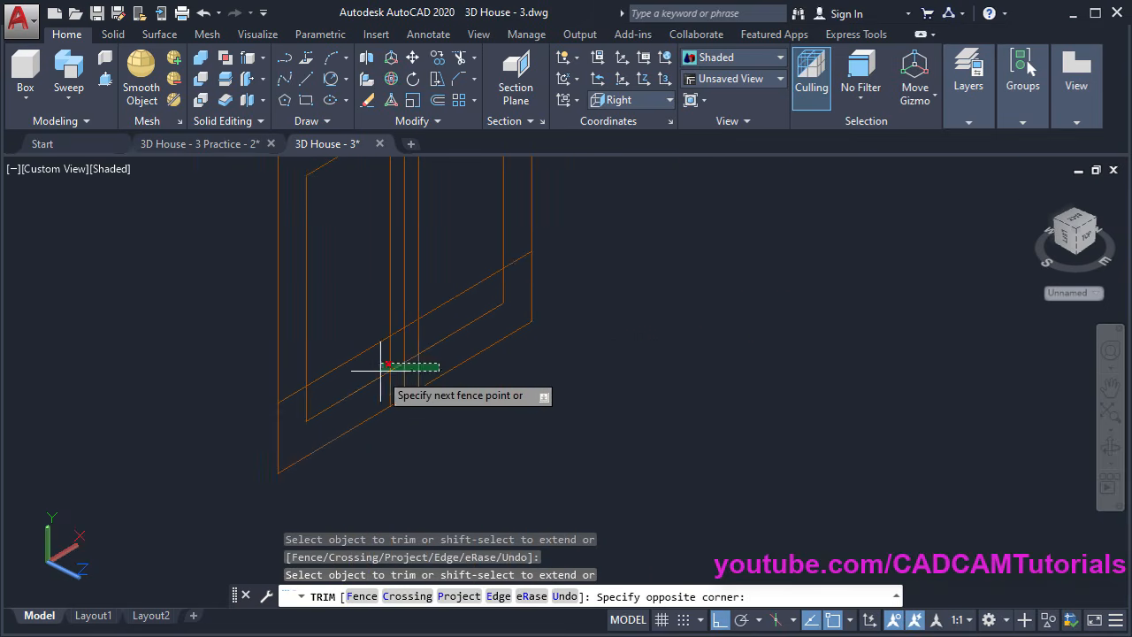
click(380, 369)
click(399, 384)
click(284, 393)
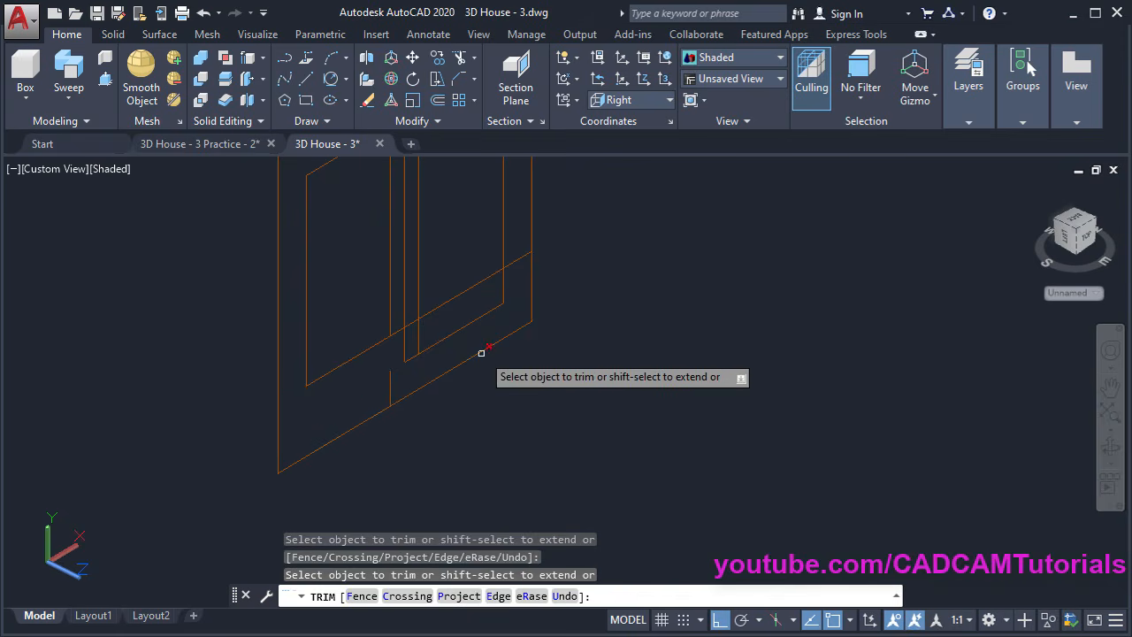
click(404, 340)
click(396, 331)
click(416, 323)
click(418, 335)
click(504, 280)
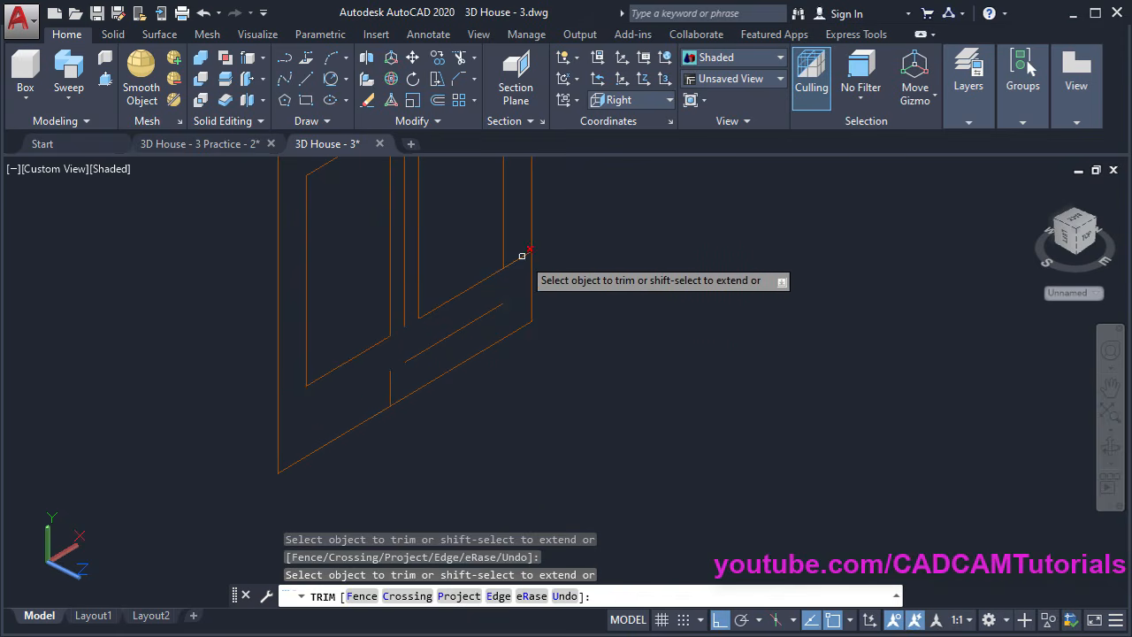
click(521, 256)
Trim the short leftover segments on the middle and lower rails
scroll(487, 324, down, 4)
middle_drag(524, 215, 541, 343)
scroll(477, 355, up, 3)
click(467, 349)
click(481, 341)
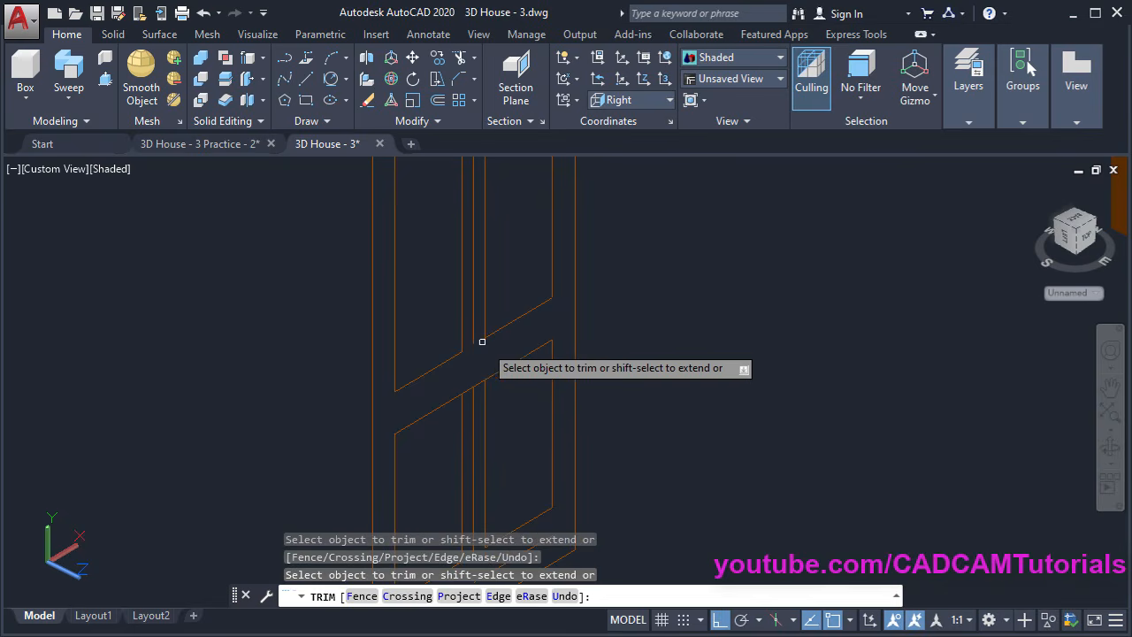
scroll(520, 325, down, 2)
middle_drag(534, 270, 512, 290)
scroll(468, 398, up, 3)
click(465, 360)
click(497, 342)
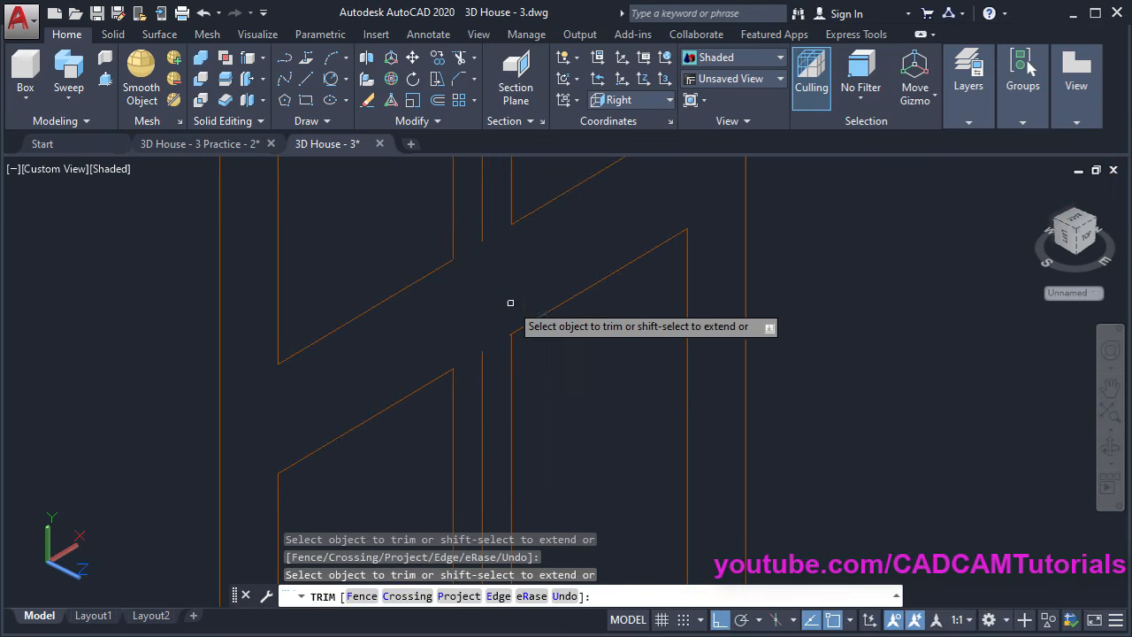
scroll(505, 307, down, 3)
middle_drag(564, 317, 531, 383)
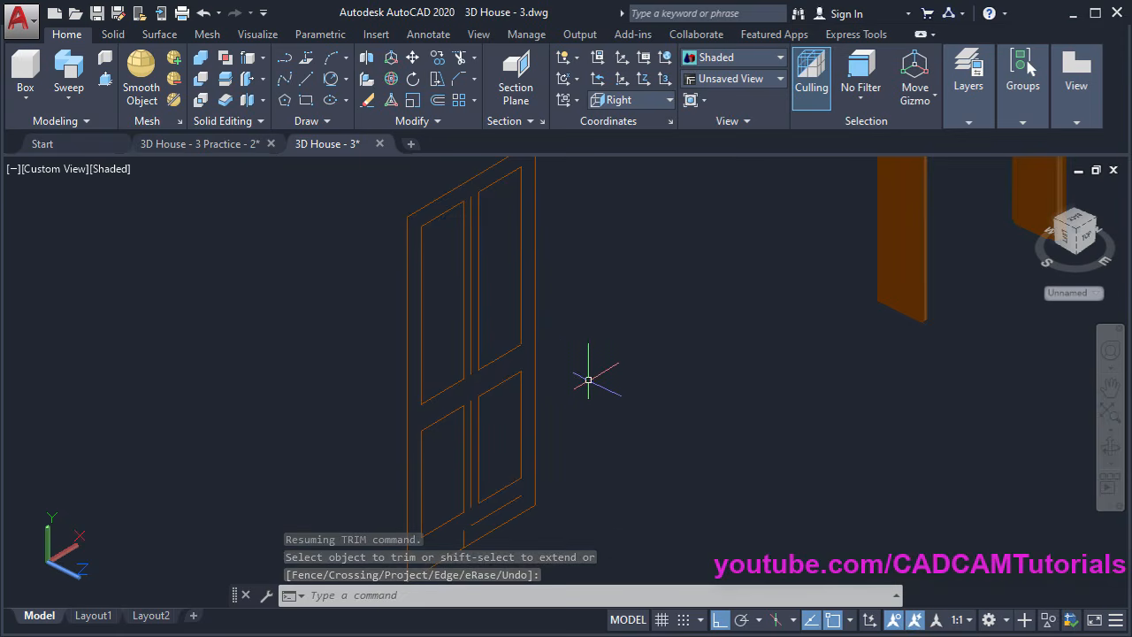
Erase the four leftover line pieces along the bottom of the door
key(Return)
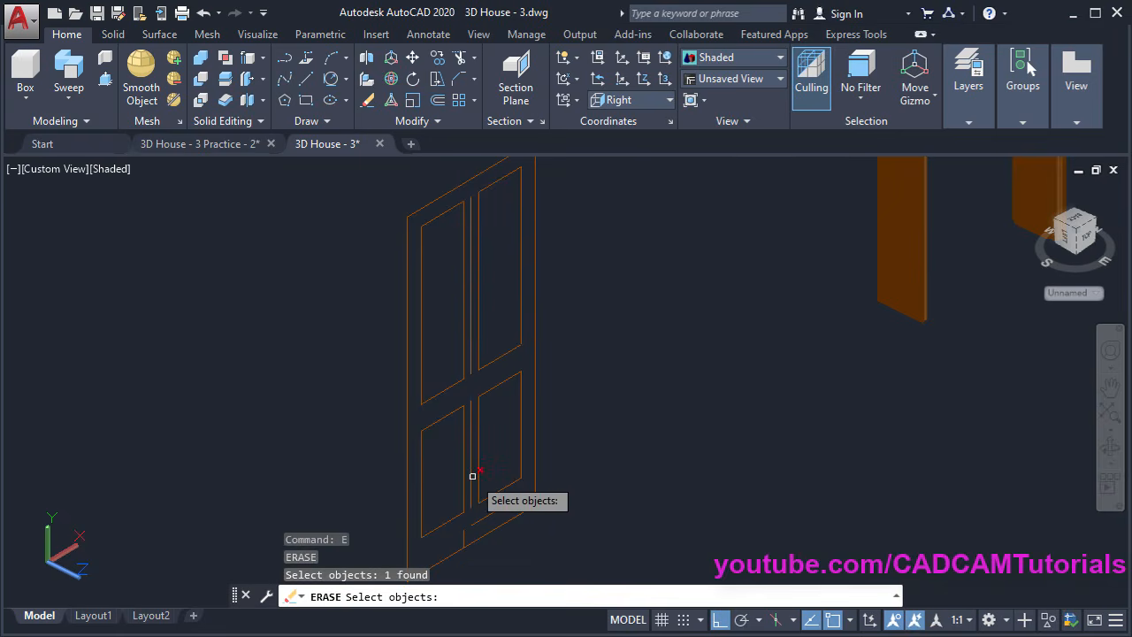
click(470, 535)
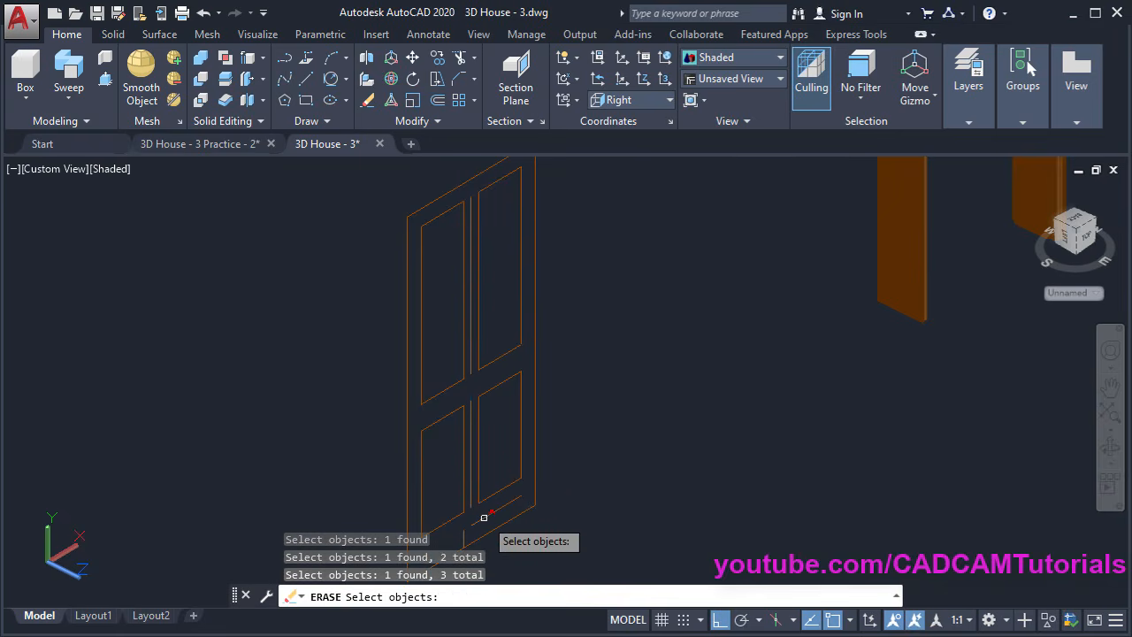
key(Return)
scroll(632, 450, down, 2)
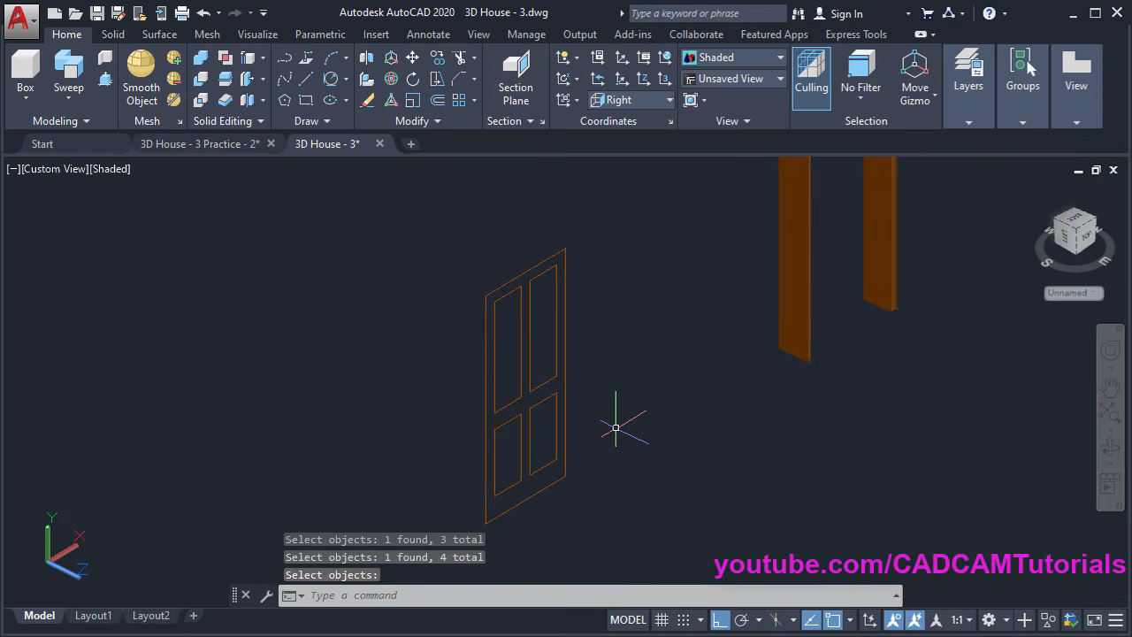
middle_drag(651, 412, 618, 417)
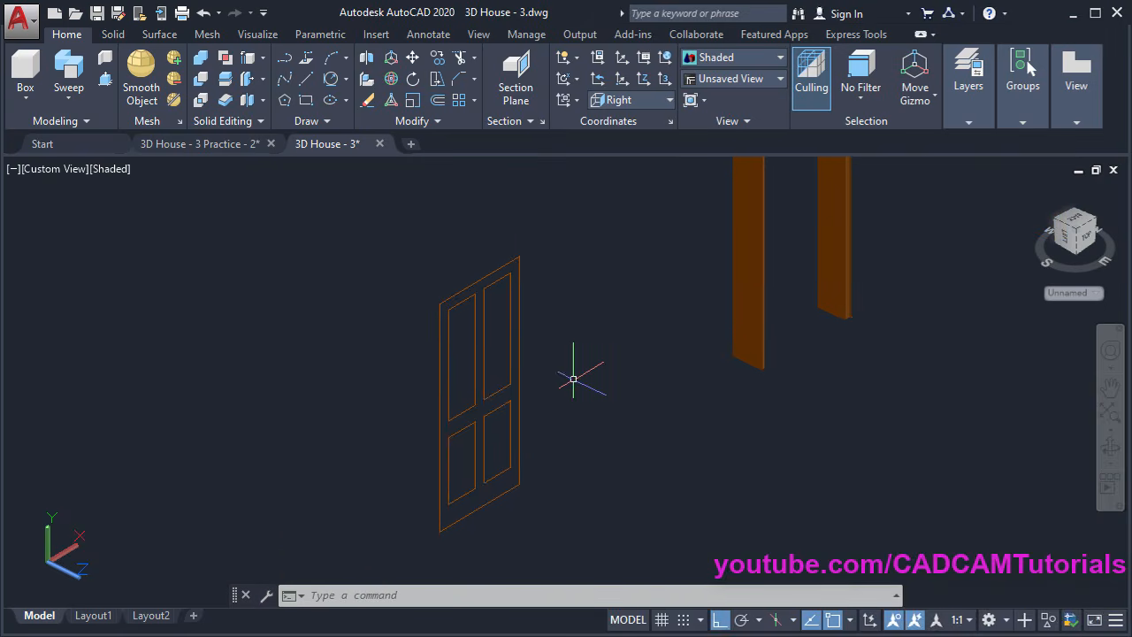
middle_drag(574, 379, 411, 404)
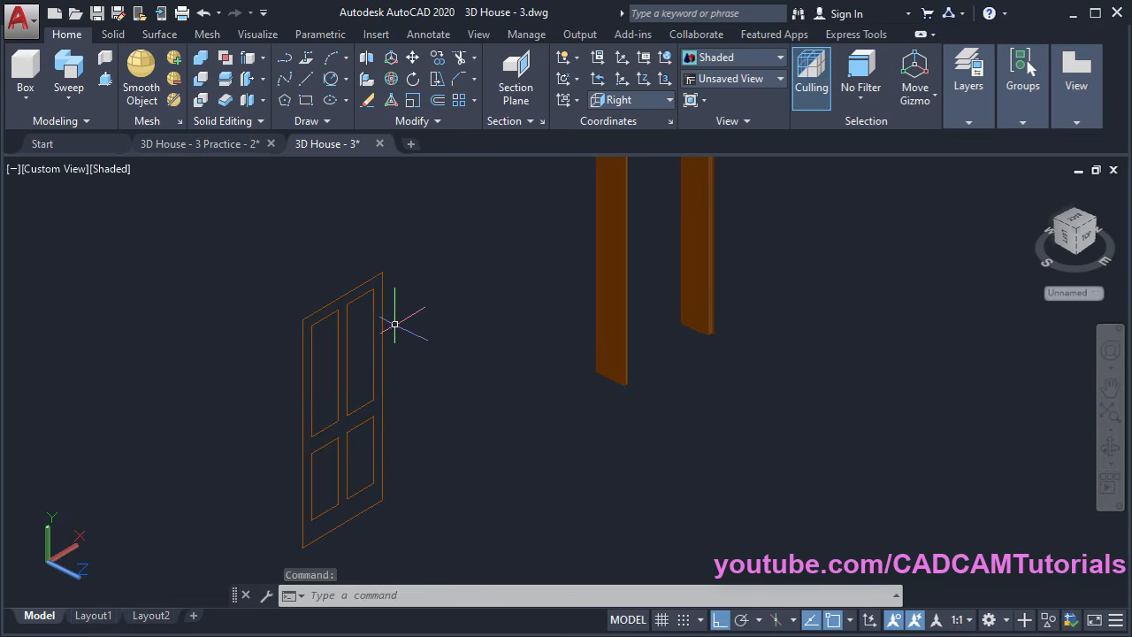
Copy the door's two right-hand panel outlines to a spot right of the door
click(437, 67)
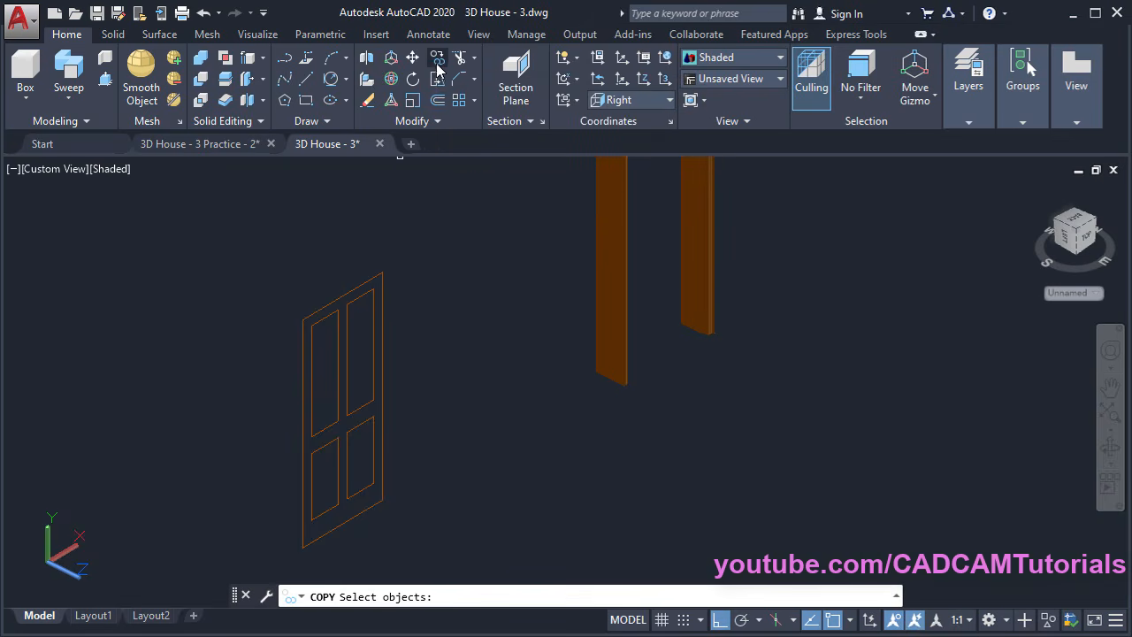
scroll(441, 332, up, 2)
middle_drag(405, 395, 422, 343)
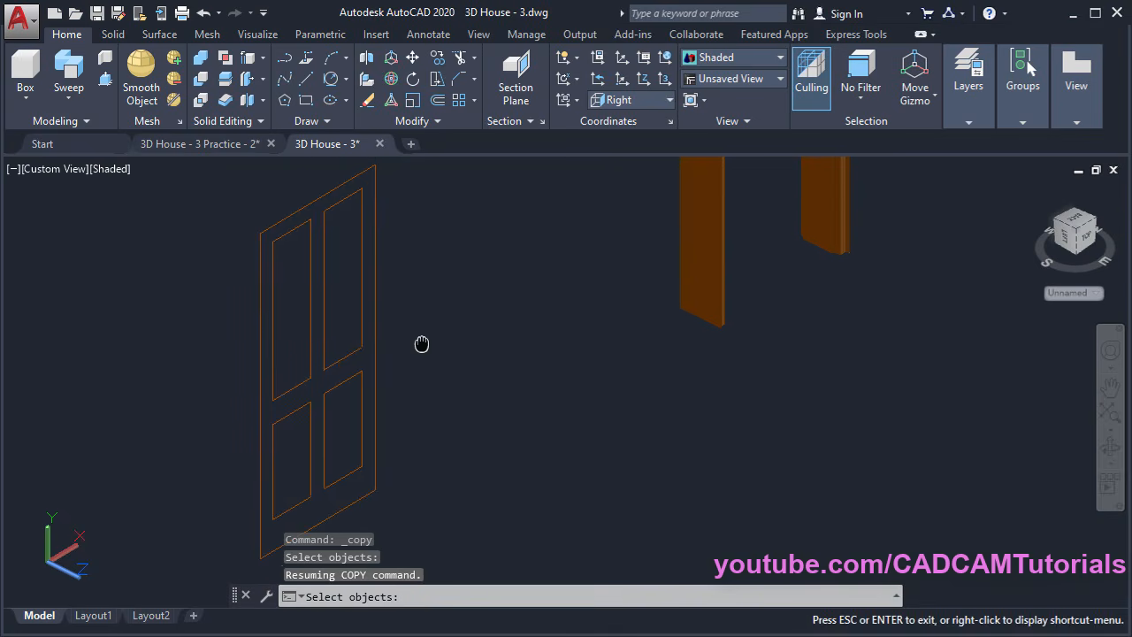
click(316, 174)
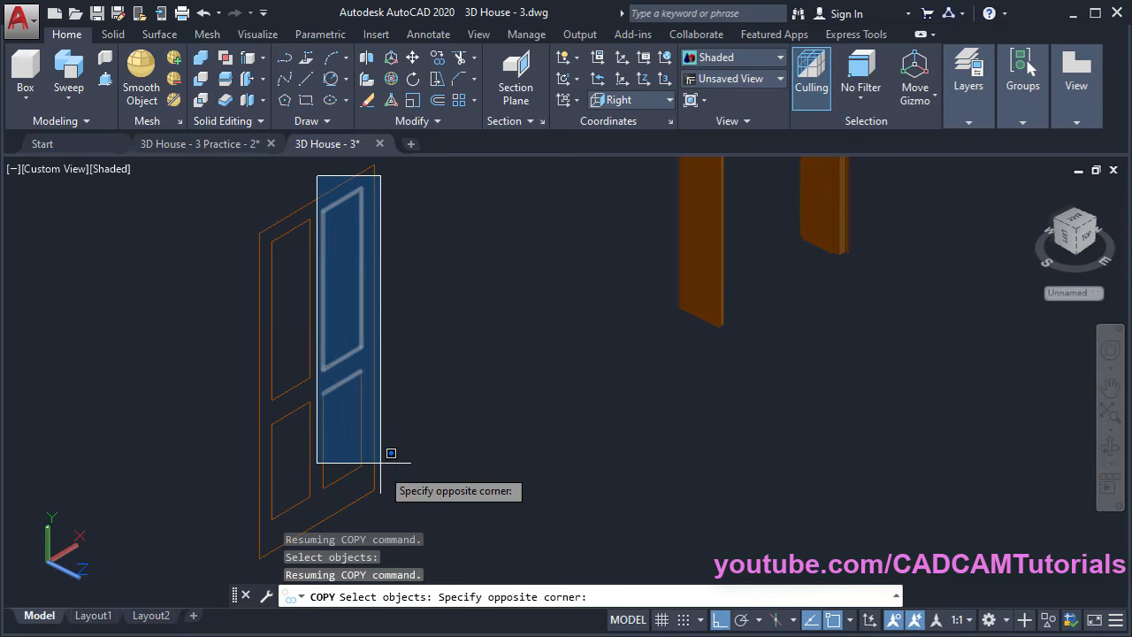
click(394, 512)
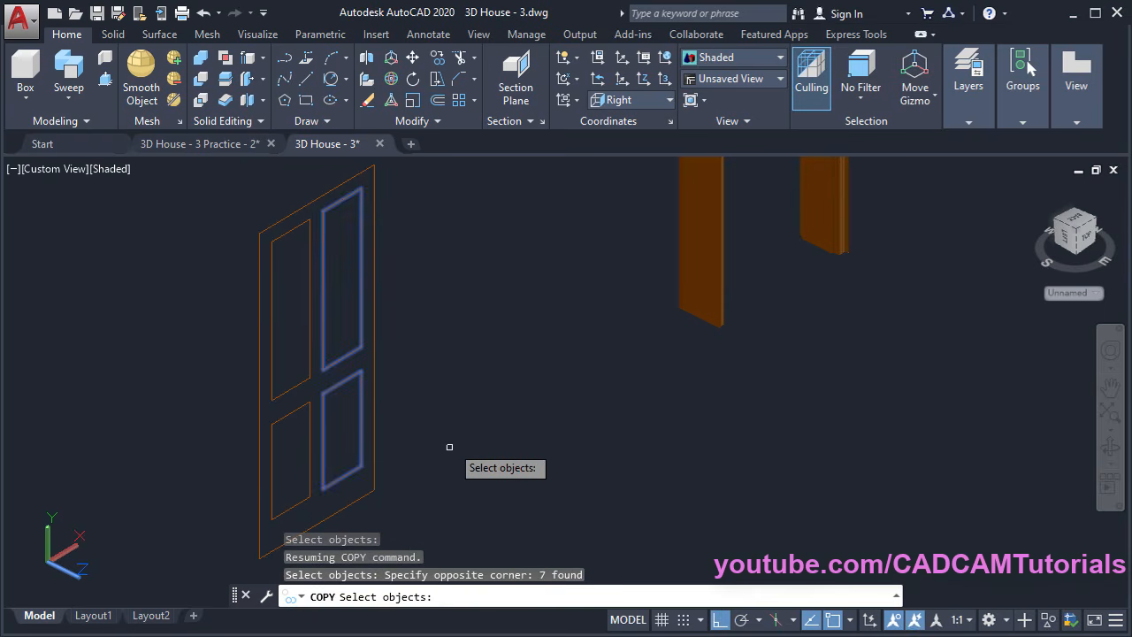
key(Return)
click(390, 408)
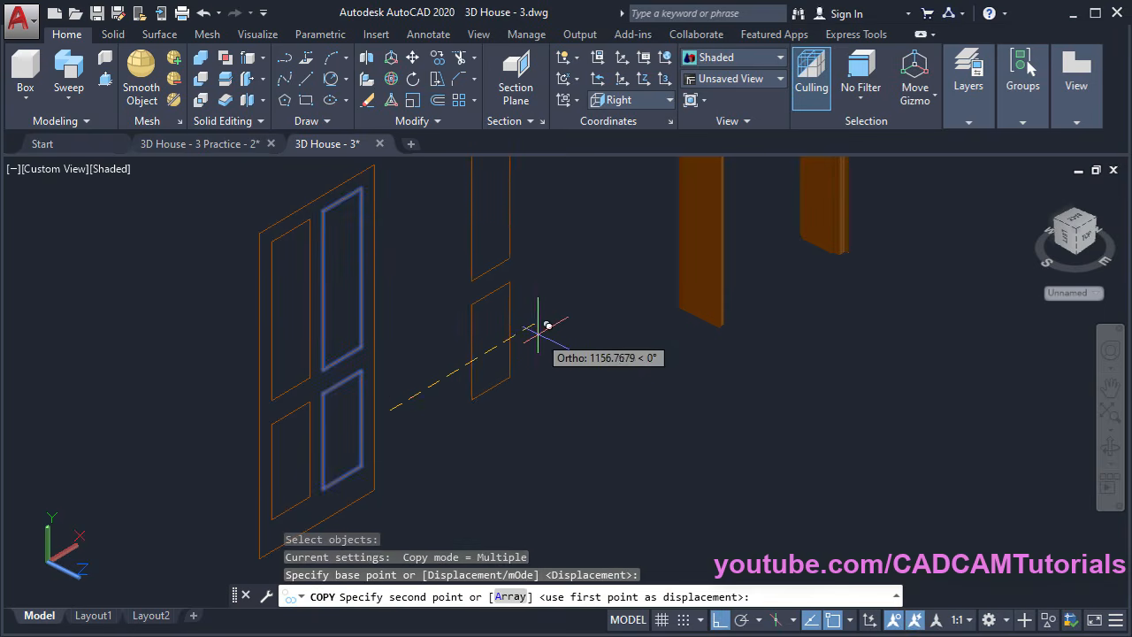
click(549, 326)
key(Escape)
middle_drag(559, 380, 516, 438)
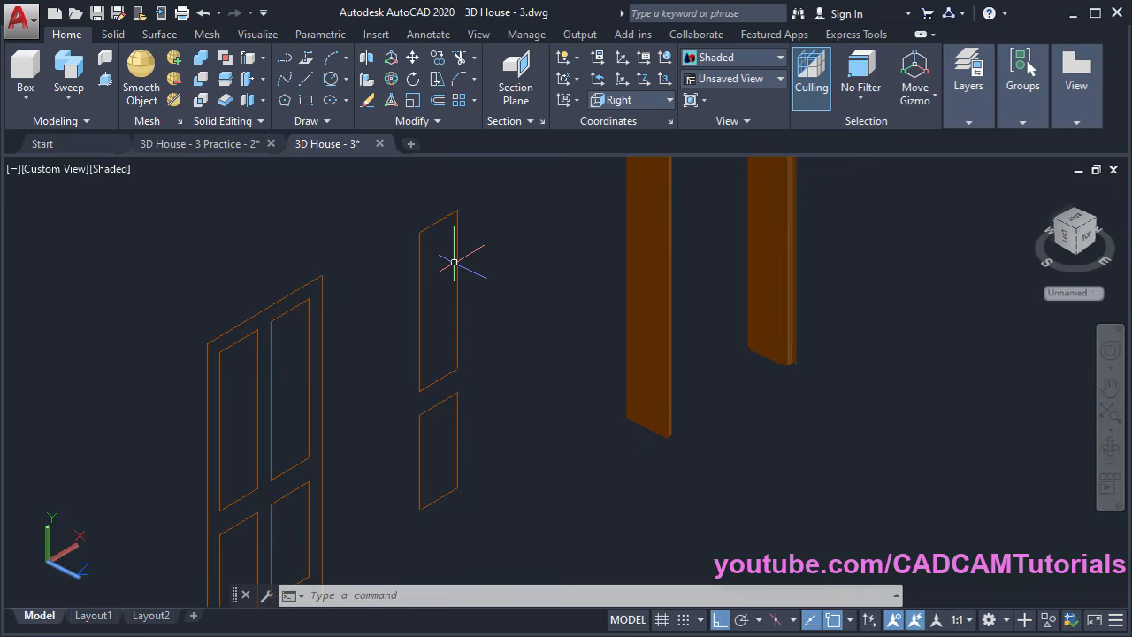
click(418, 124)
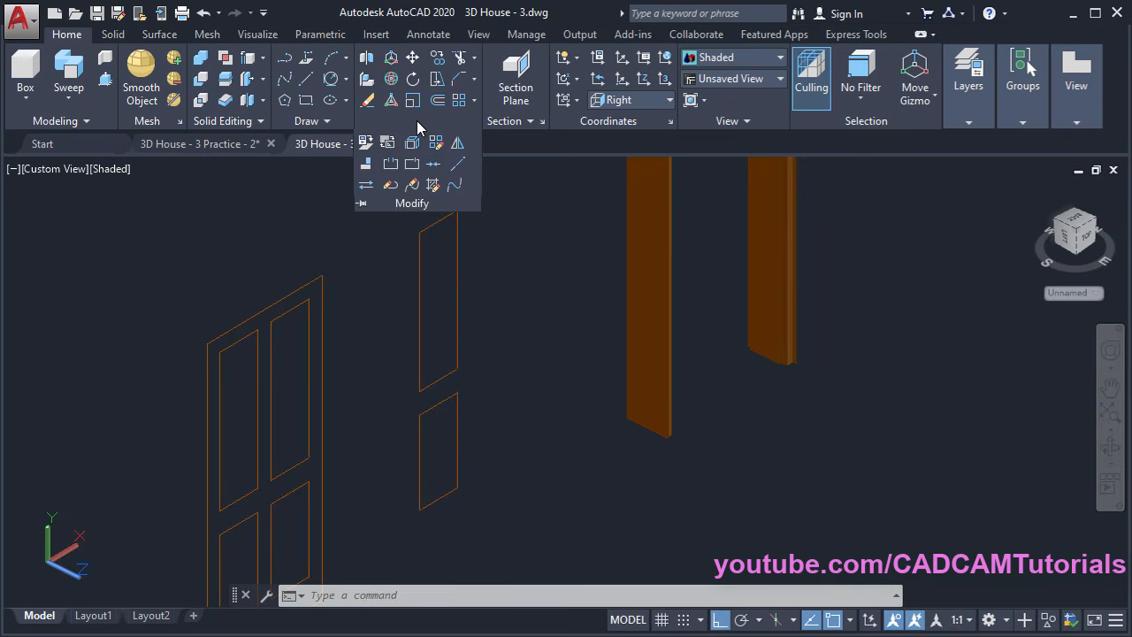
Join the upper copied panel's lines into a single polyline
click(432, 168)
click(473, 231)
click(411, 170)
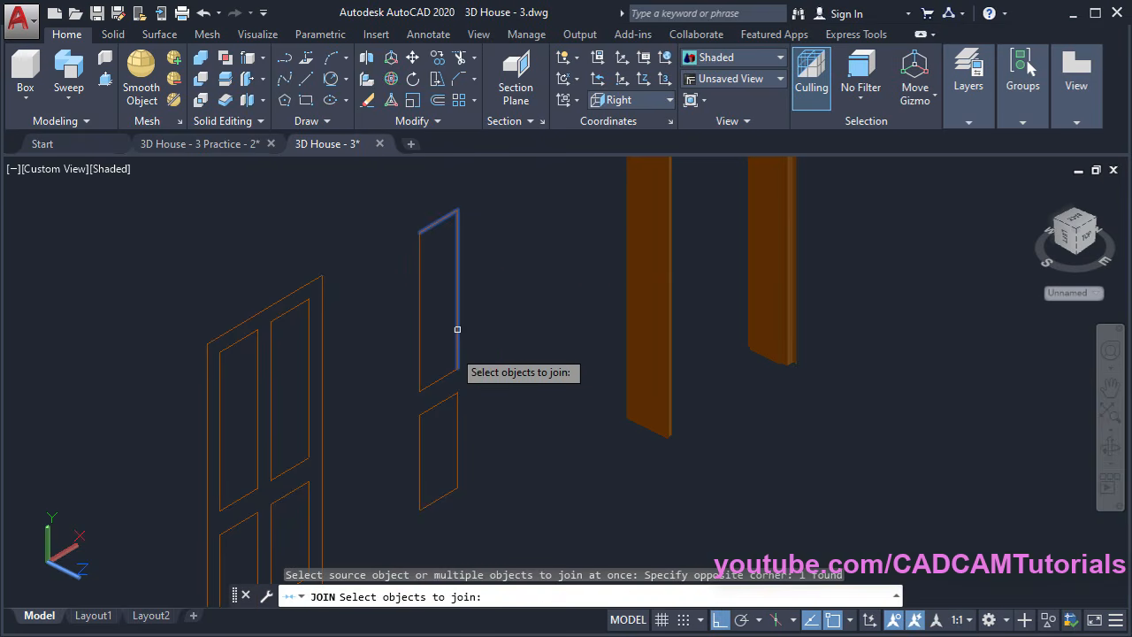
click(432, 363)
click(399, 395)
key(Return)
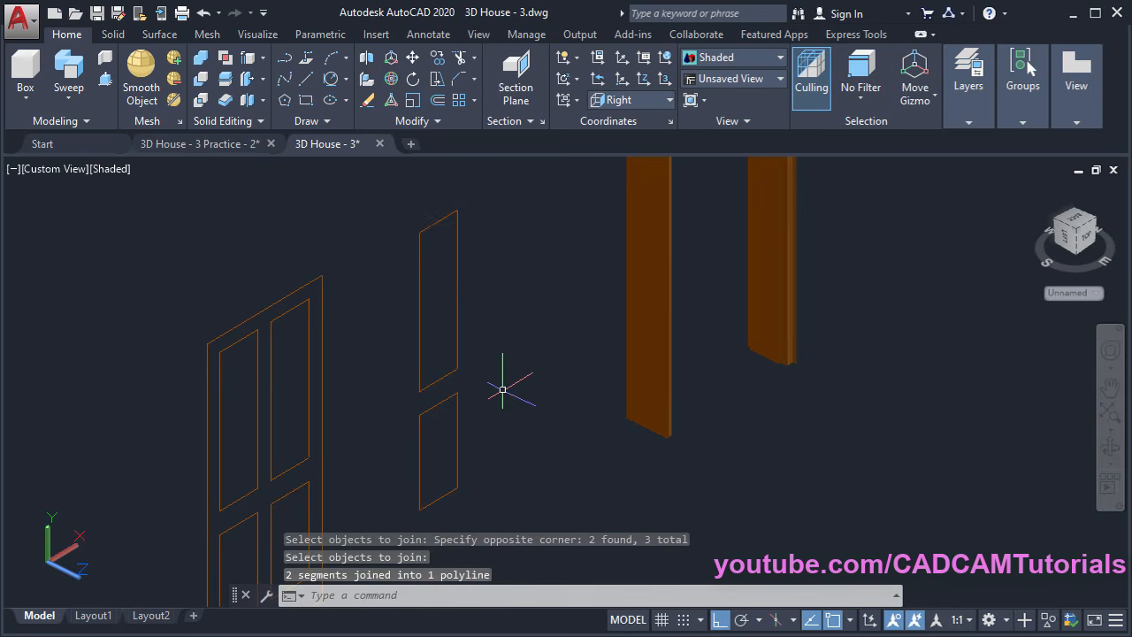
Join the lower copied panel's lines into a single polyline
key(Return)
click(478, 402)
click(436, 382)
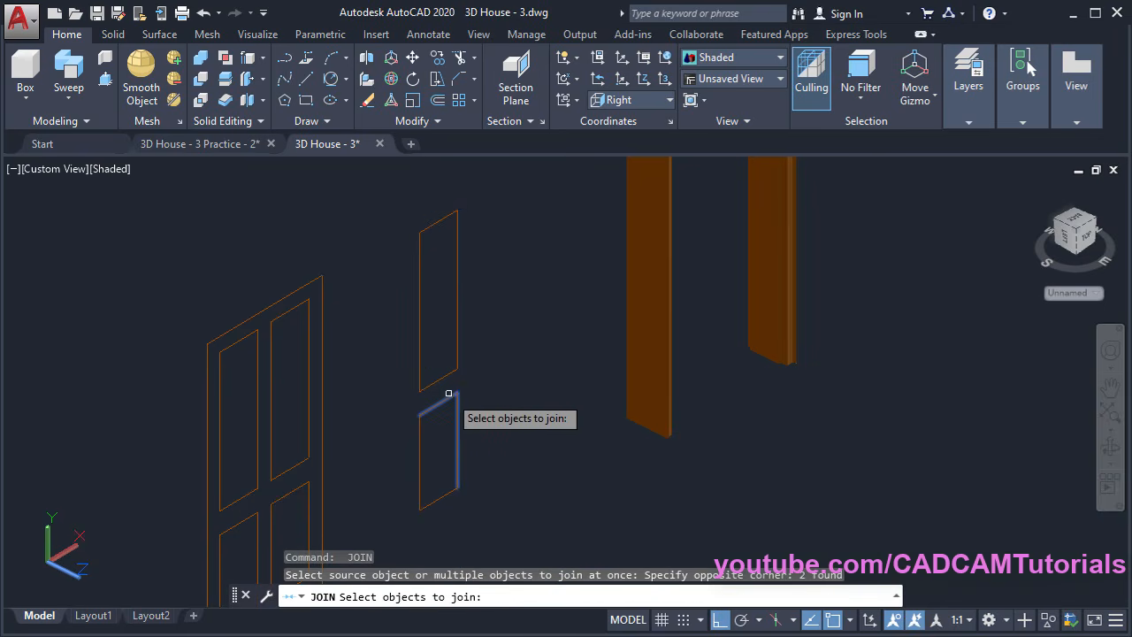
click(435, 483)
click(398, 527)
key(Return)
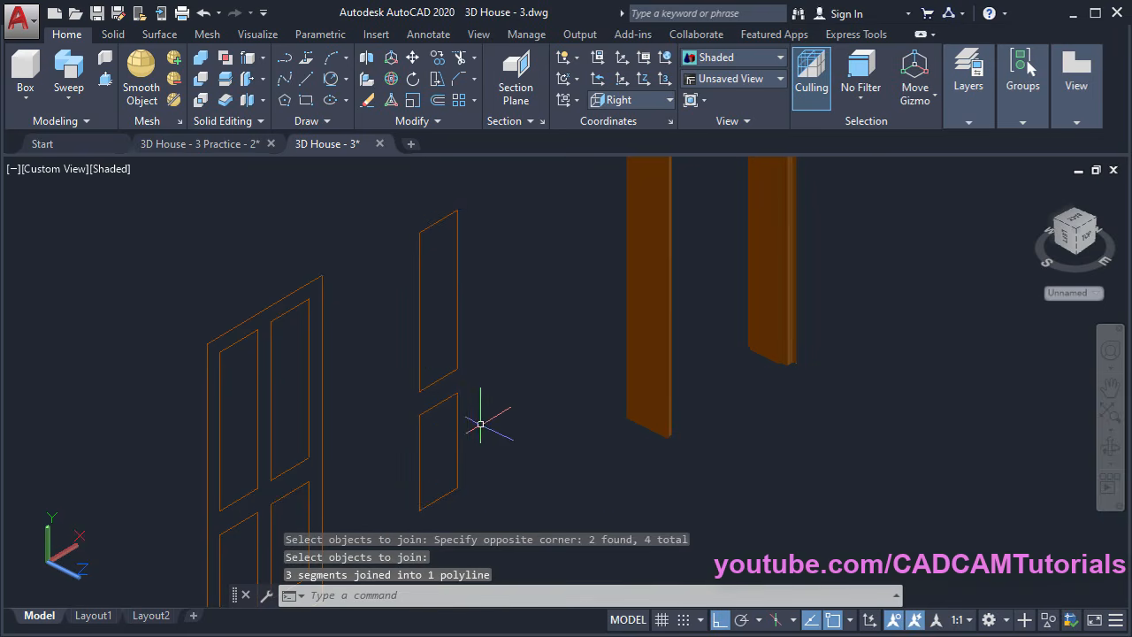
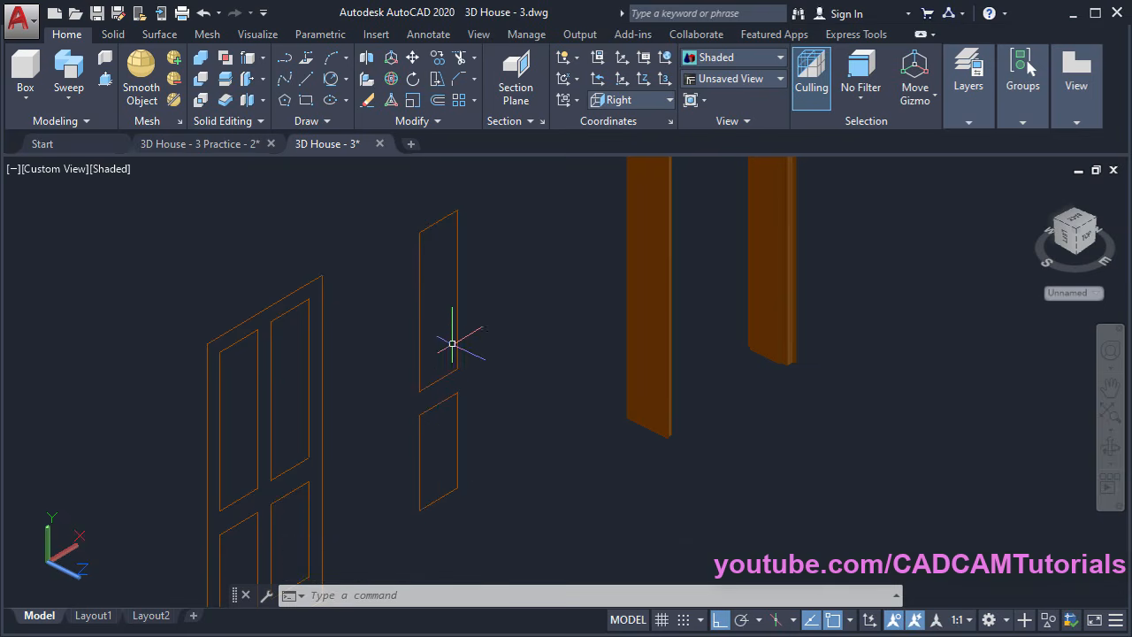
Offset the upper and lower panel rectangles 25 units inward to create inner outlines
click(438, 102)
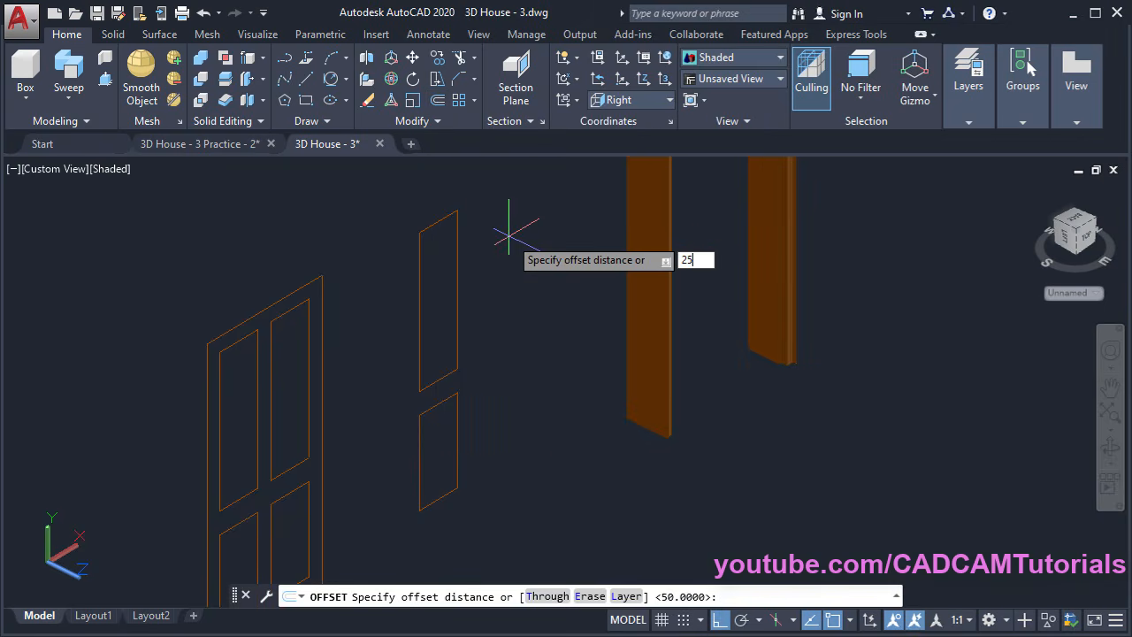
key(Return)
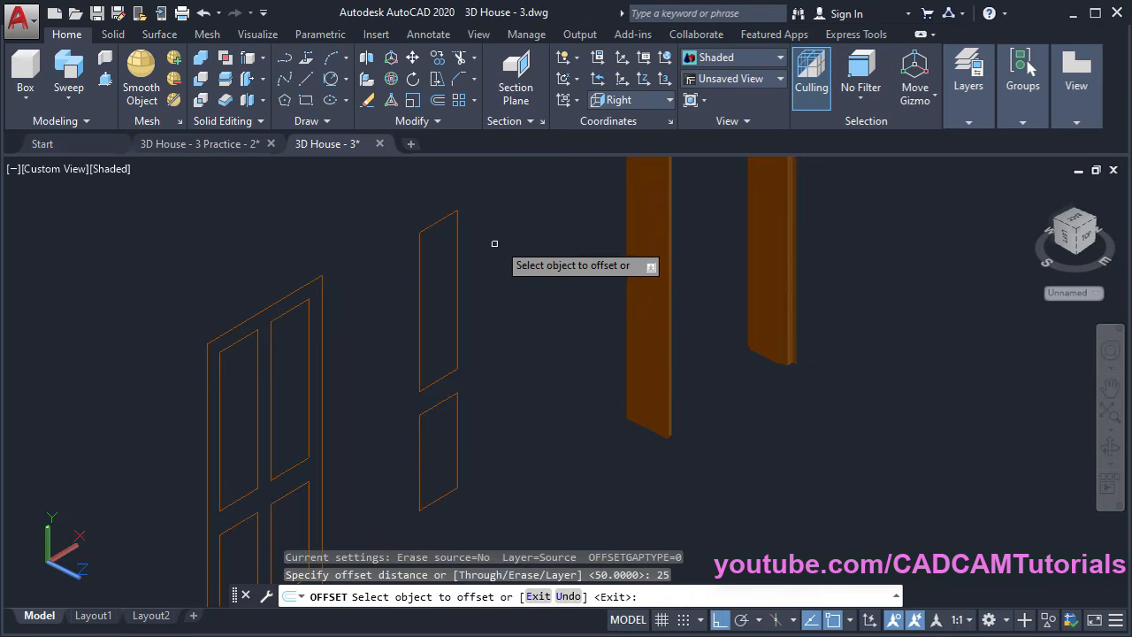
click(457, 277)
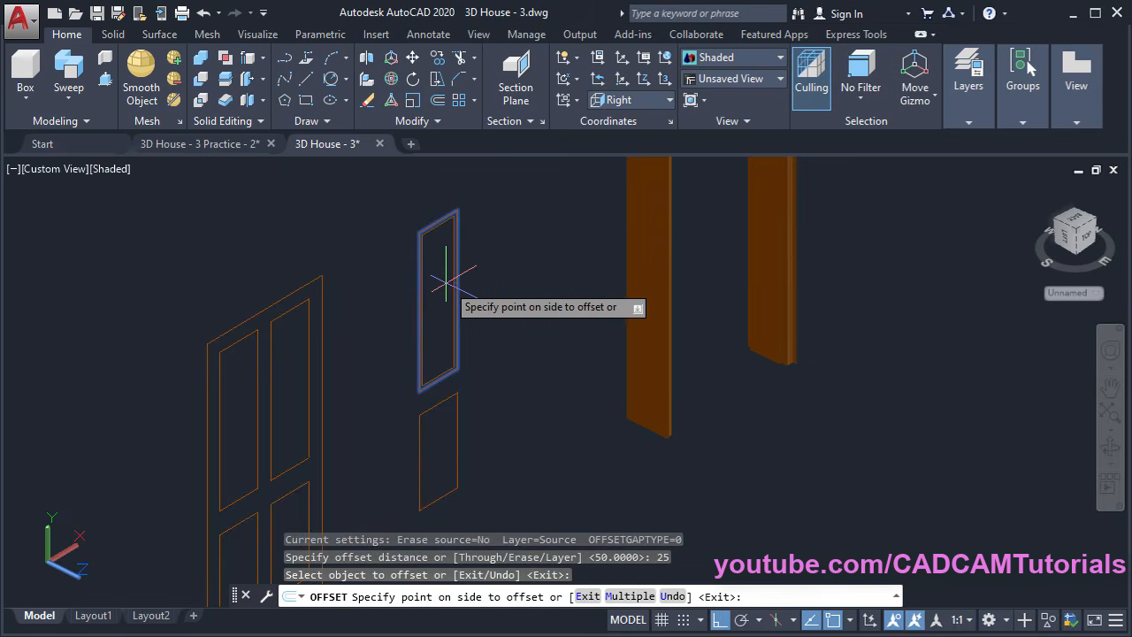
scroll(442, 289, up, 1)
click(444, 290)
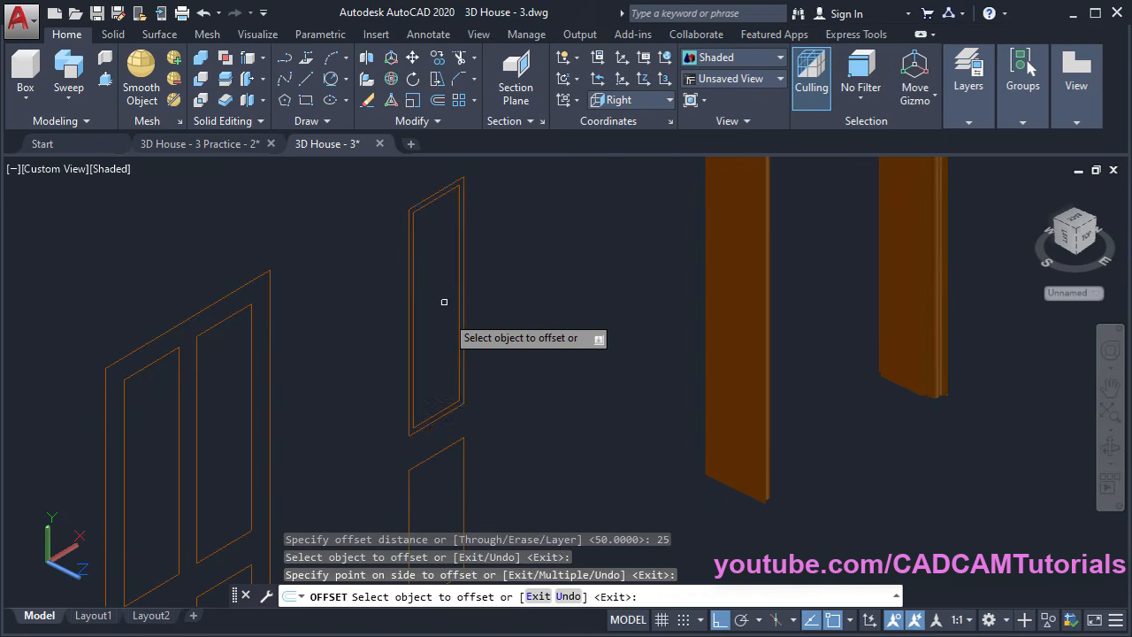
middle_drag(447, 372, 430, 288)
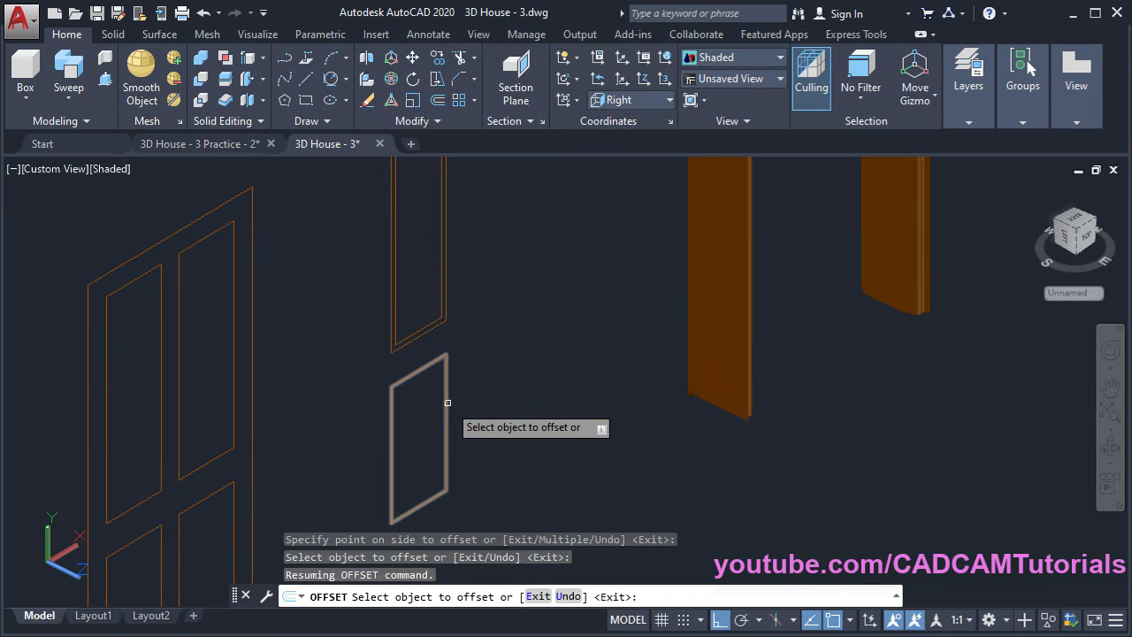
click(448, 402)
click(428, 424)
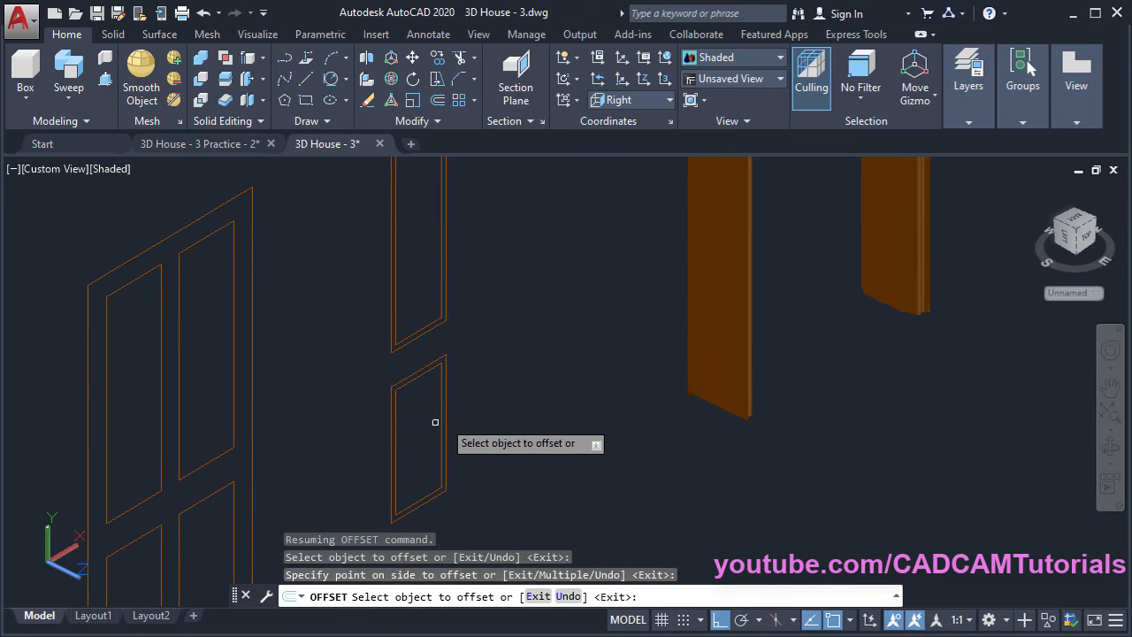
key(Return)
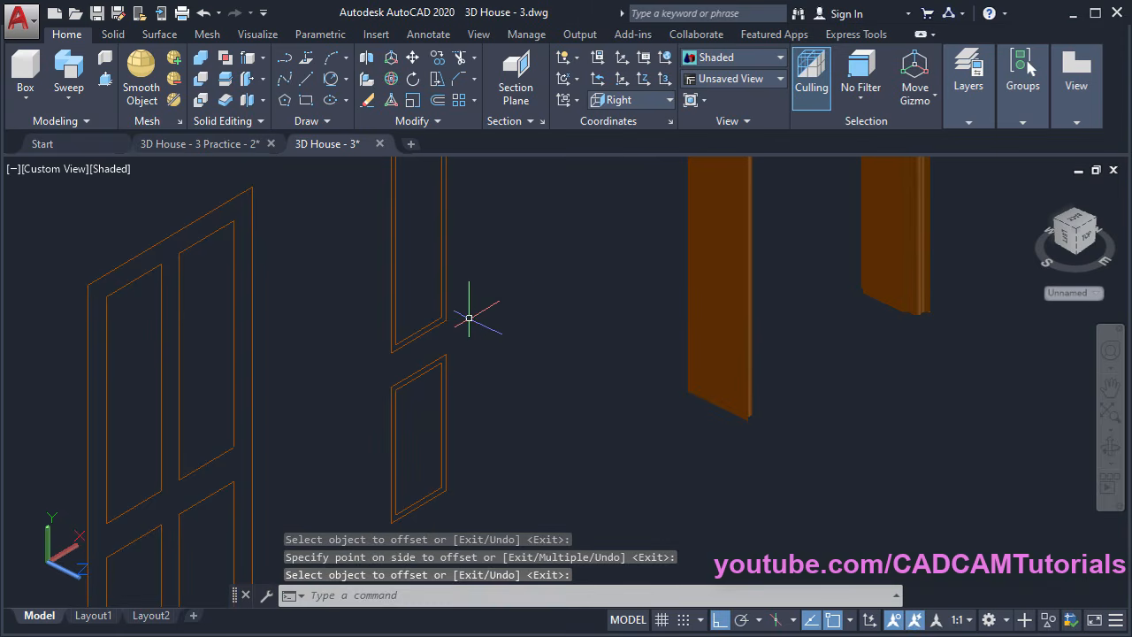
middle_drag(483, 252, 518, 398)
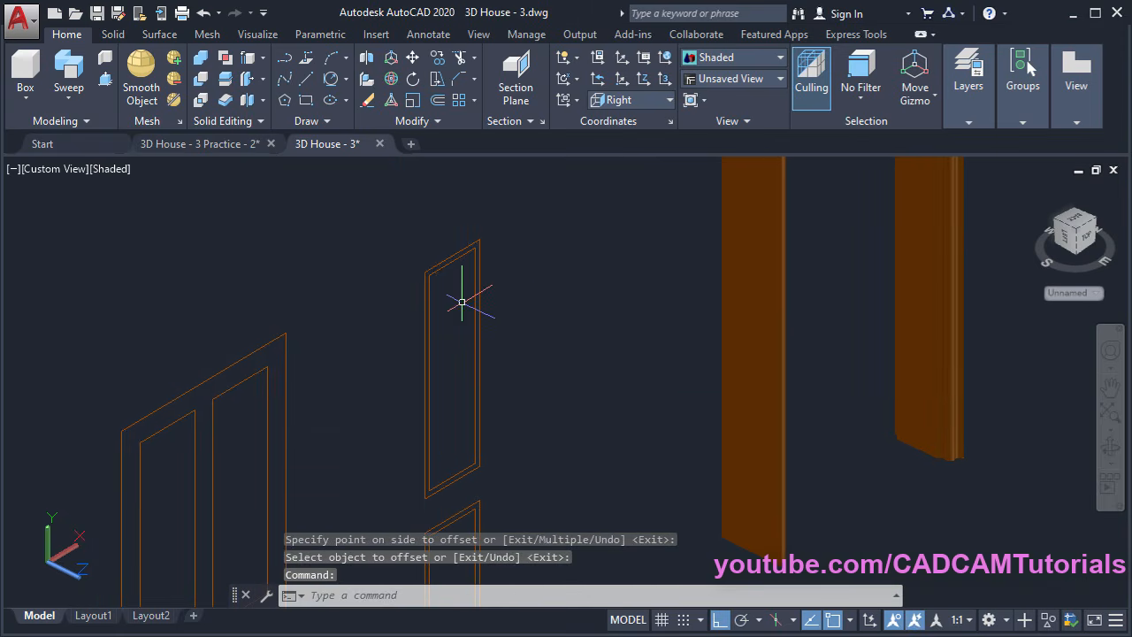
scroll(462, 302, up, 2)
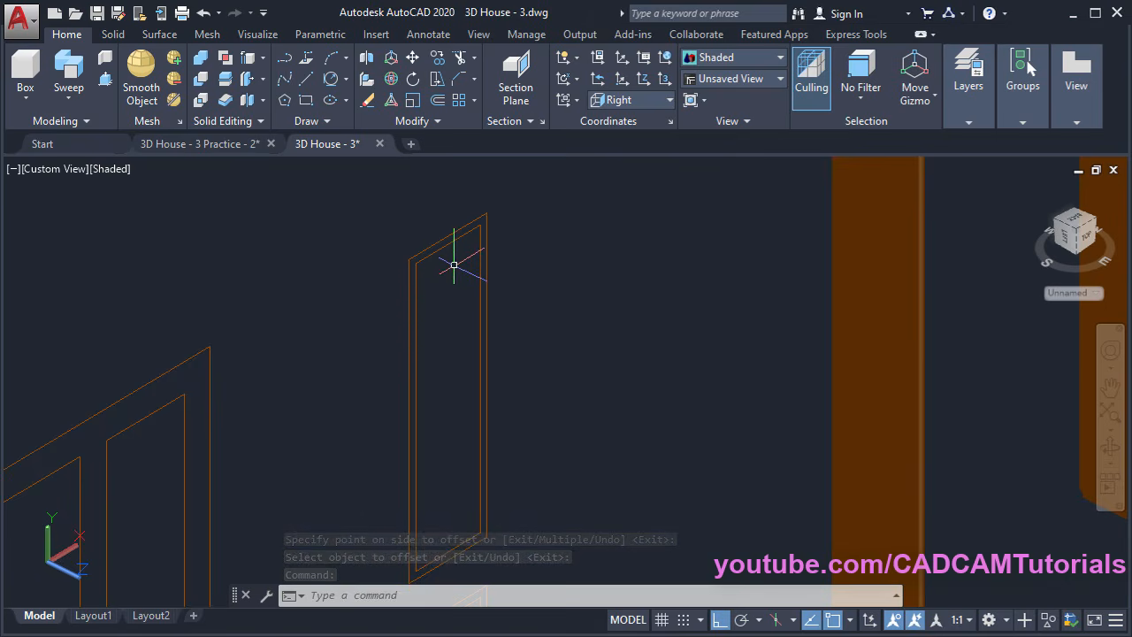
scroll(437, 220, down, 4)
middle_drag(467, 332, 454, 357)
scroll(427, 249, up, 3)
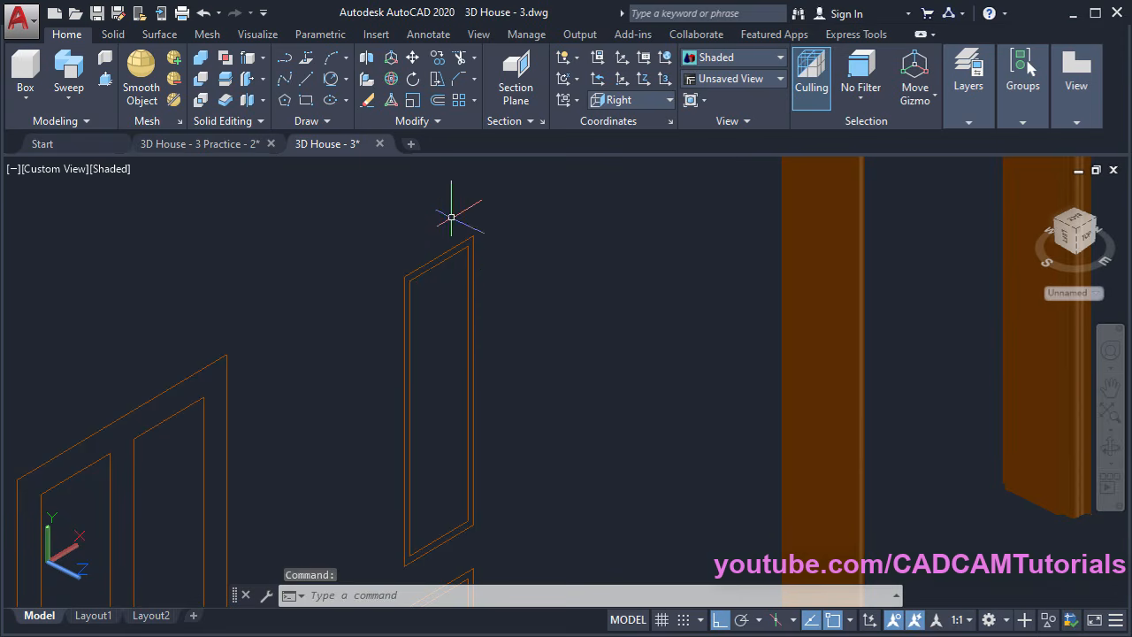
Move both inner panel outlines 5 units along +Z
click(412, 57)
click(435, 264)
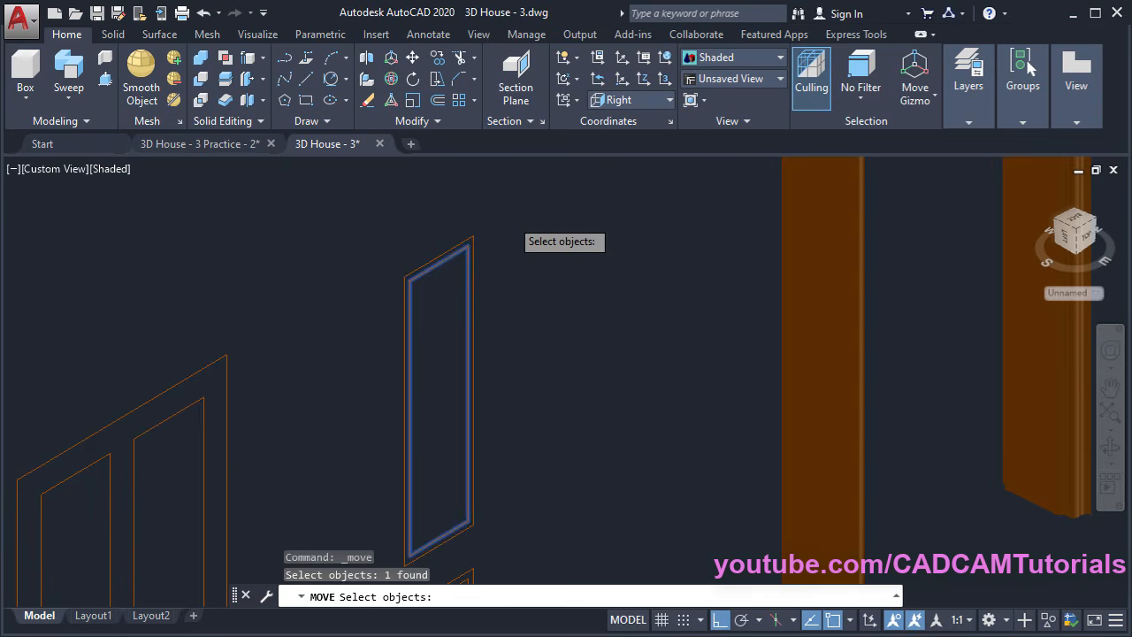
scroll(513, 234, down, 4)
scroll(479, 484, up, 3)
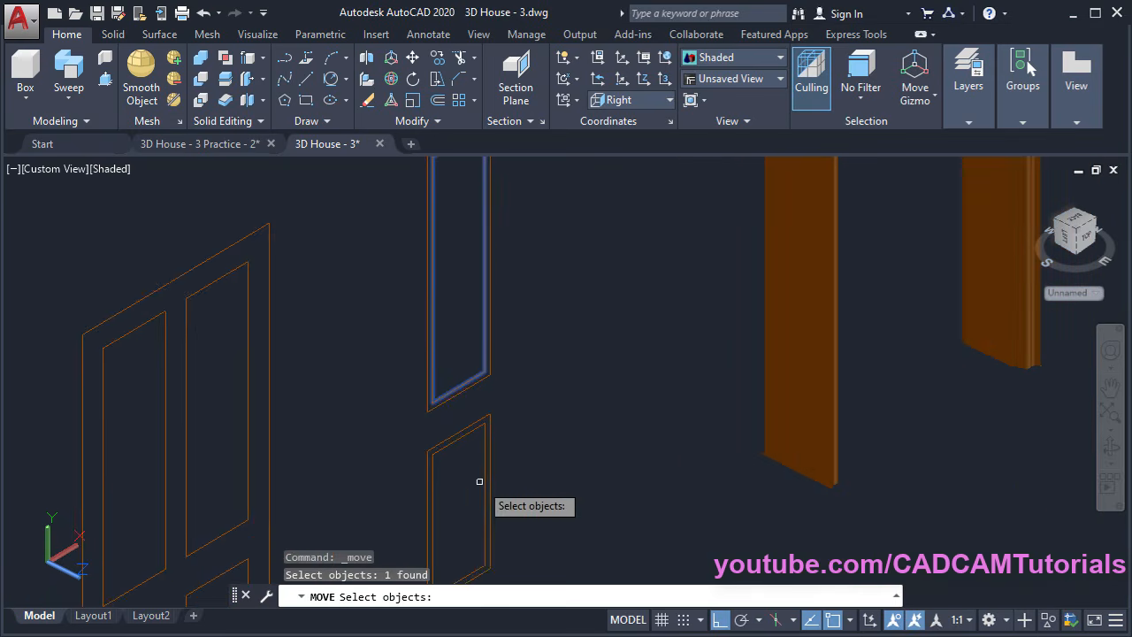
click(459, 441)
key(Return)
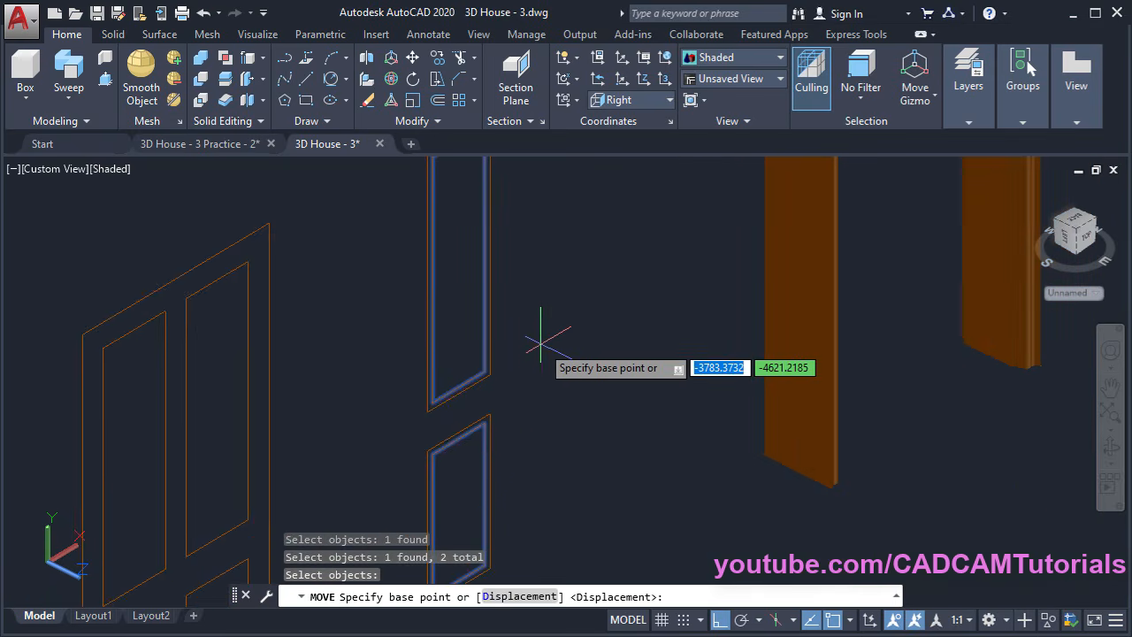
click(539, 340)
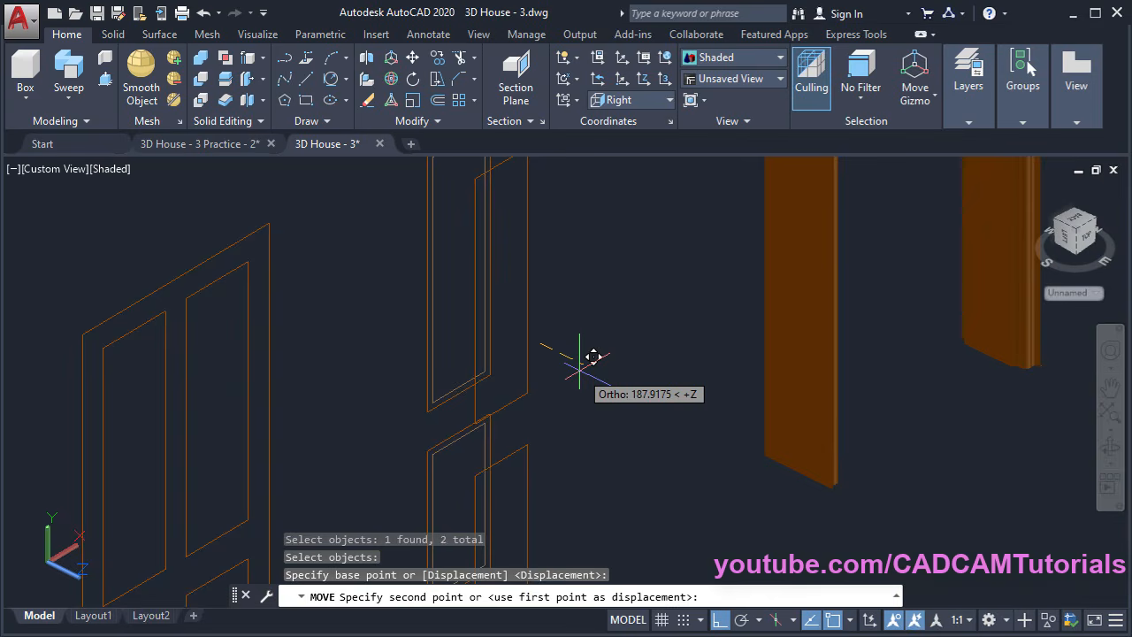
text(5)
key(Return)
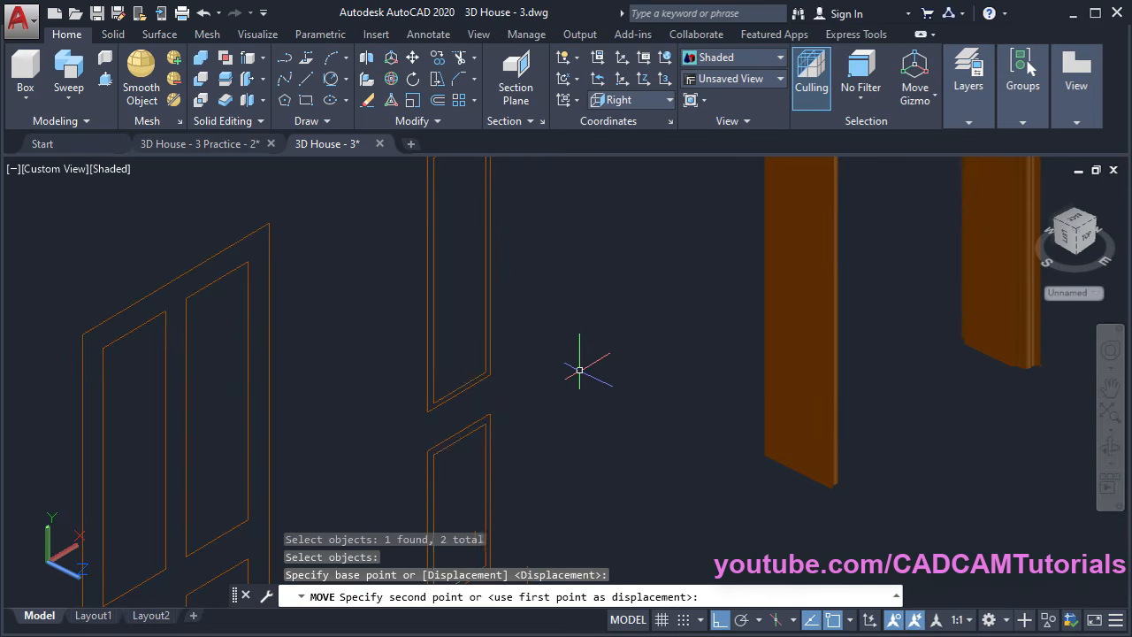
Orbit the model to check the 5-unit offset depth of the inner outlines
scroll(462, 382, down, 2)
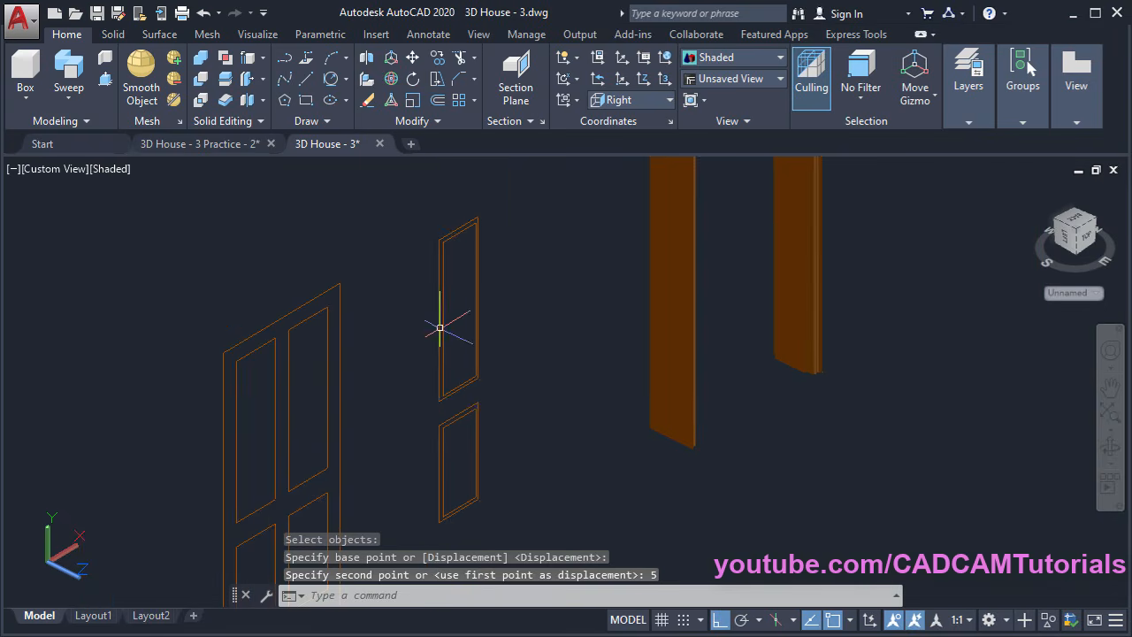
shift+middle_drag(439, 327, 426, 253)
scroll(386, 237, up, 4)
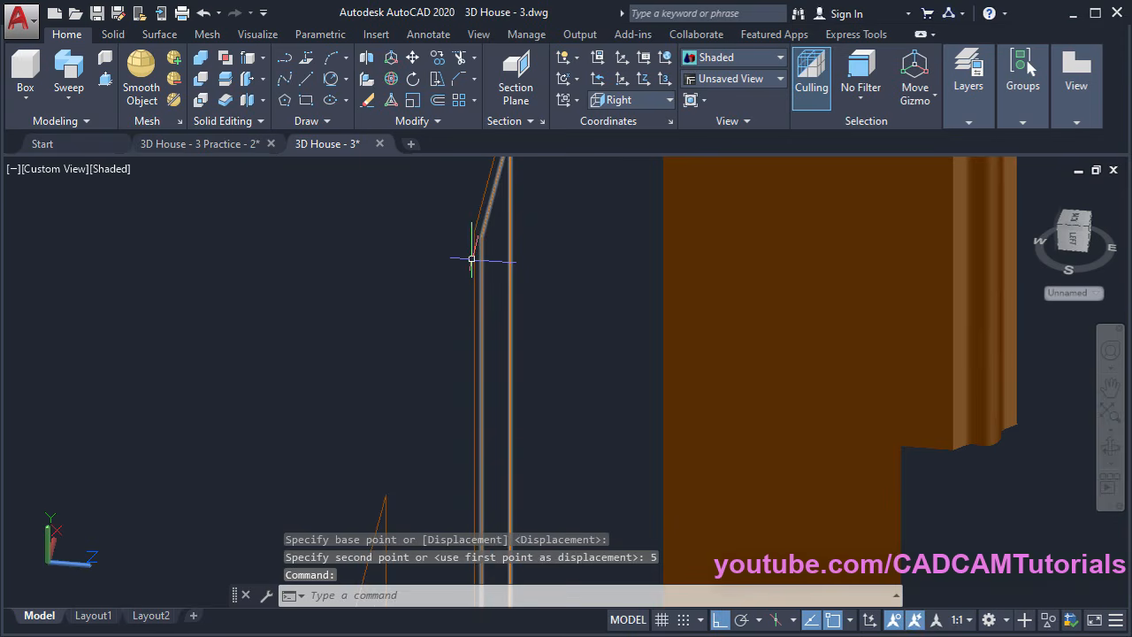
scroll(526, 268, down, 4)
shift+middle_drag(538, 295, 469, 385)
scroll(623, 433, up, 2)
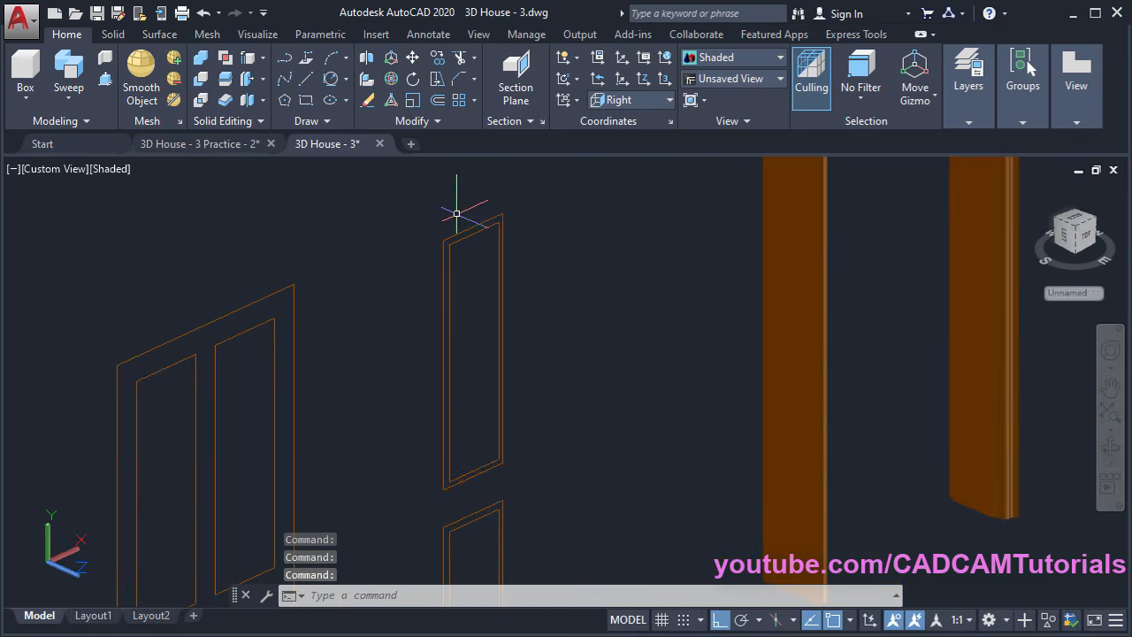
middle_drag(528, 439, 524, 426)
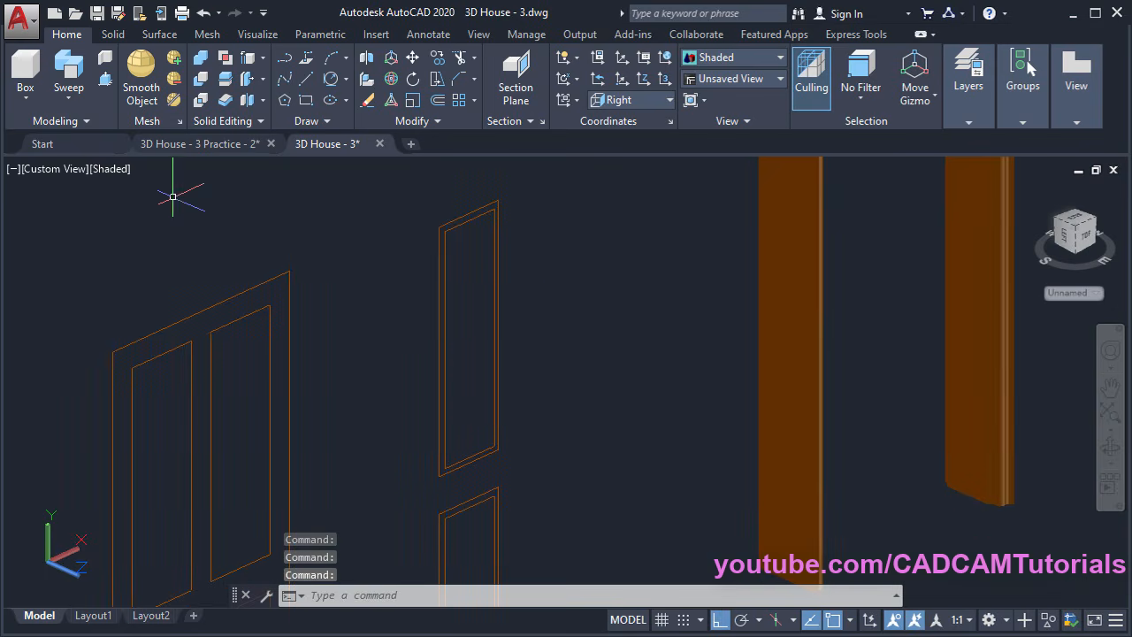
Loft the upper panel from its outer to inner outline using cross sections only
click(70, 102)
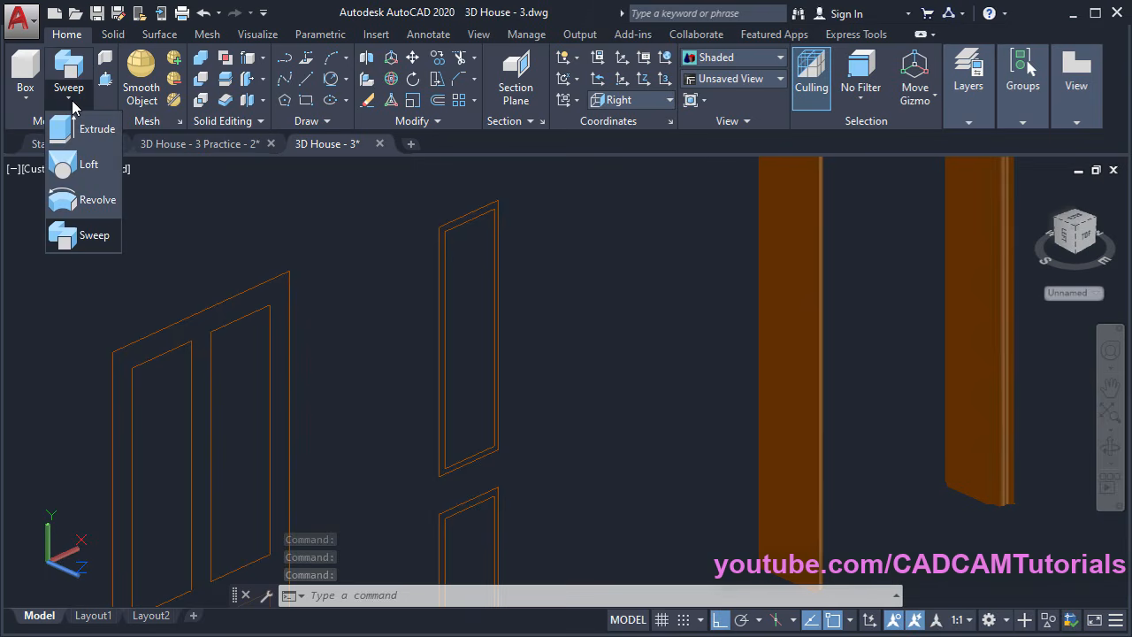
click(88, 170)
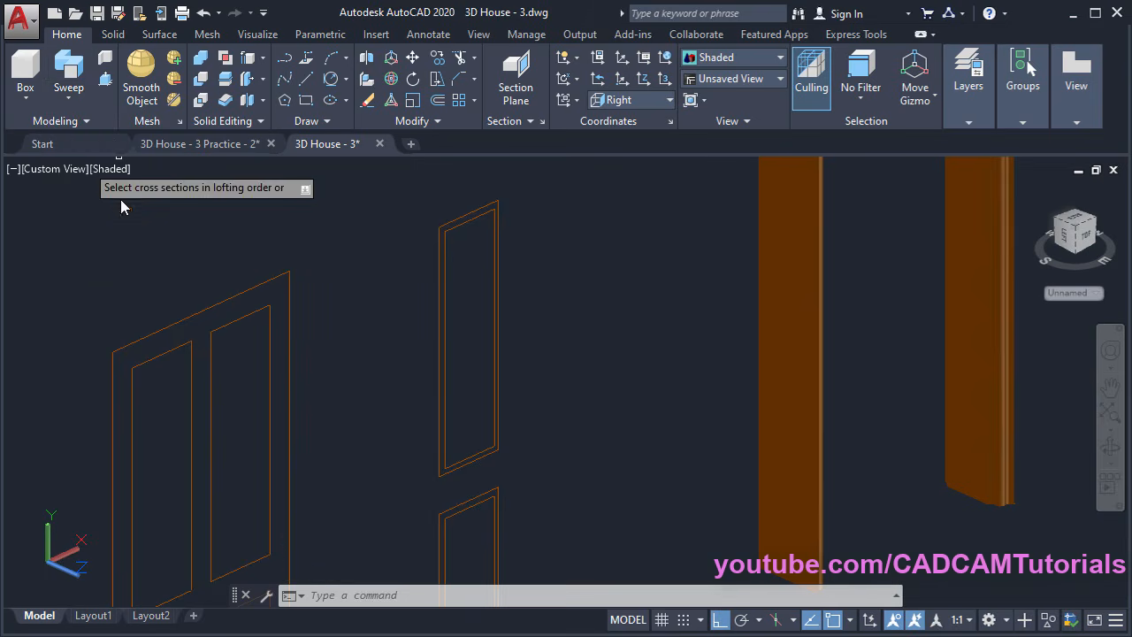
click(440, 327)
click(482, 359)
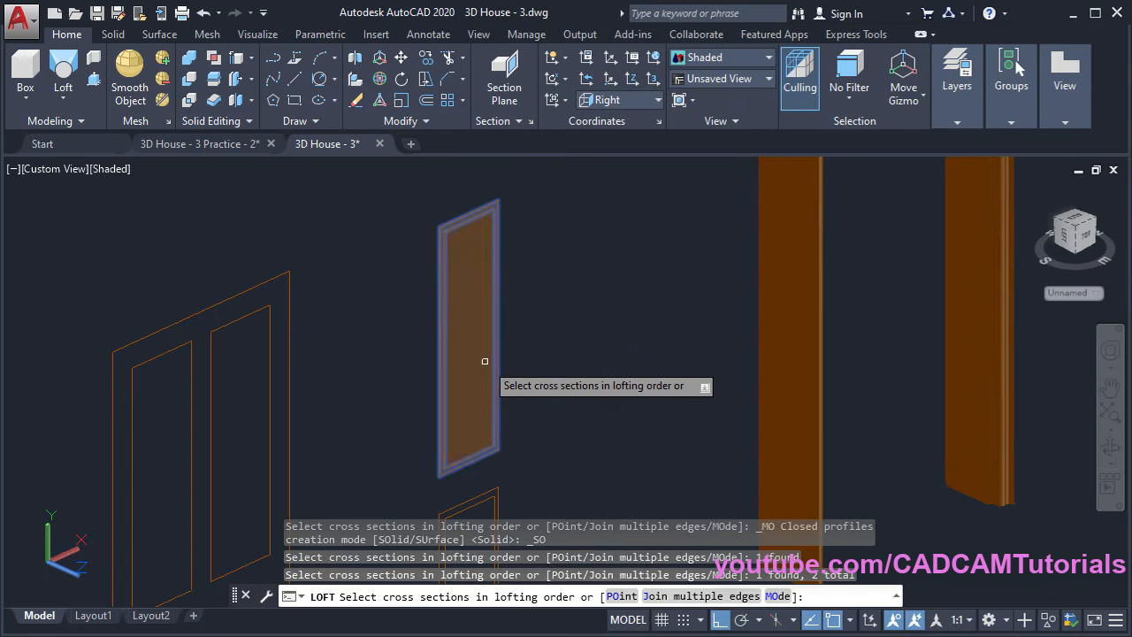
key(Return)
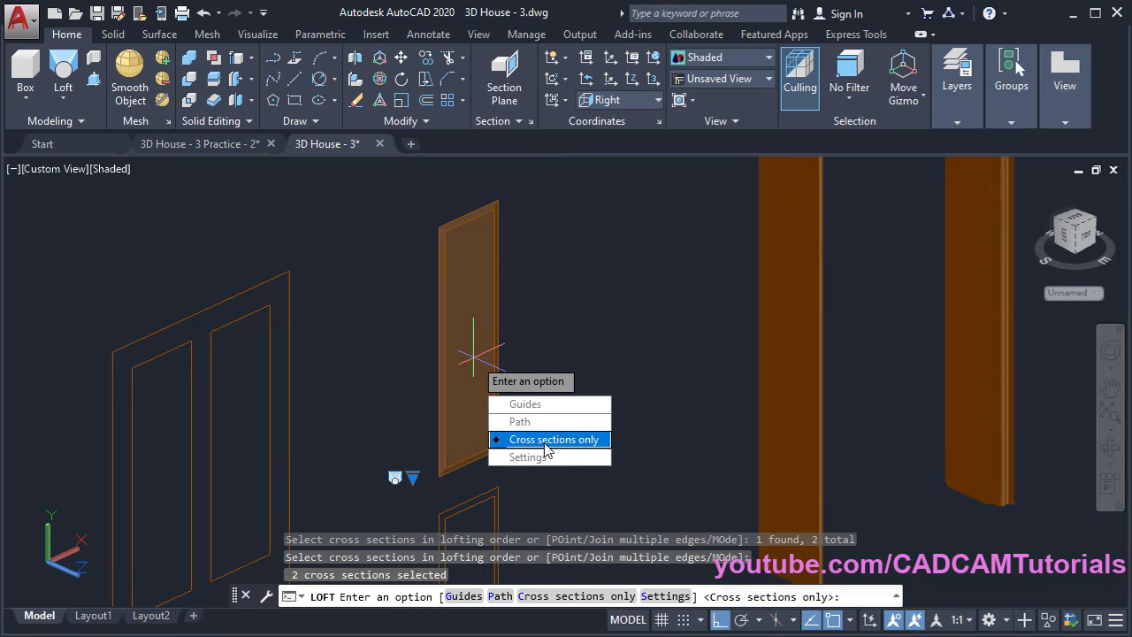
click(545, 449)
Loft the lower panel the same way, from outer to inner outline with cross sections only
middle_drag(472, 358, 470, 206)
scroll(437, 349, up, 2)
key(Return)
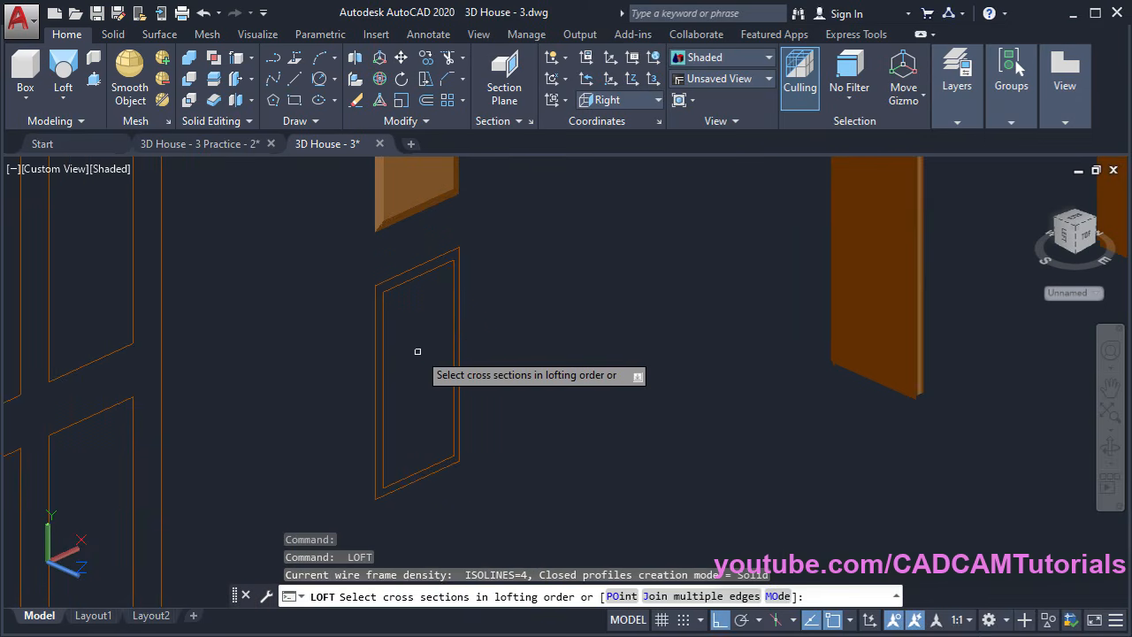
click(378, 318)
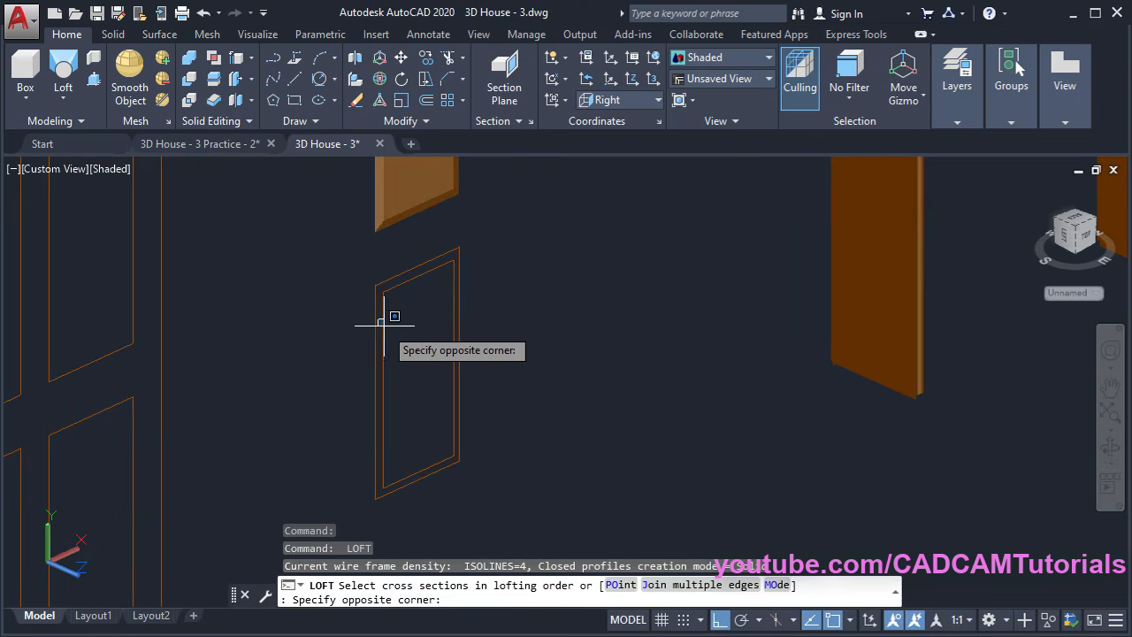
click(369, 328)
click(383, 335)
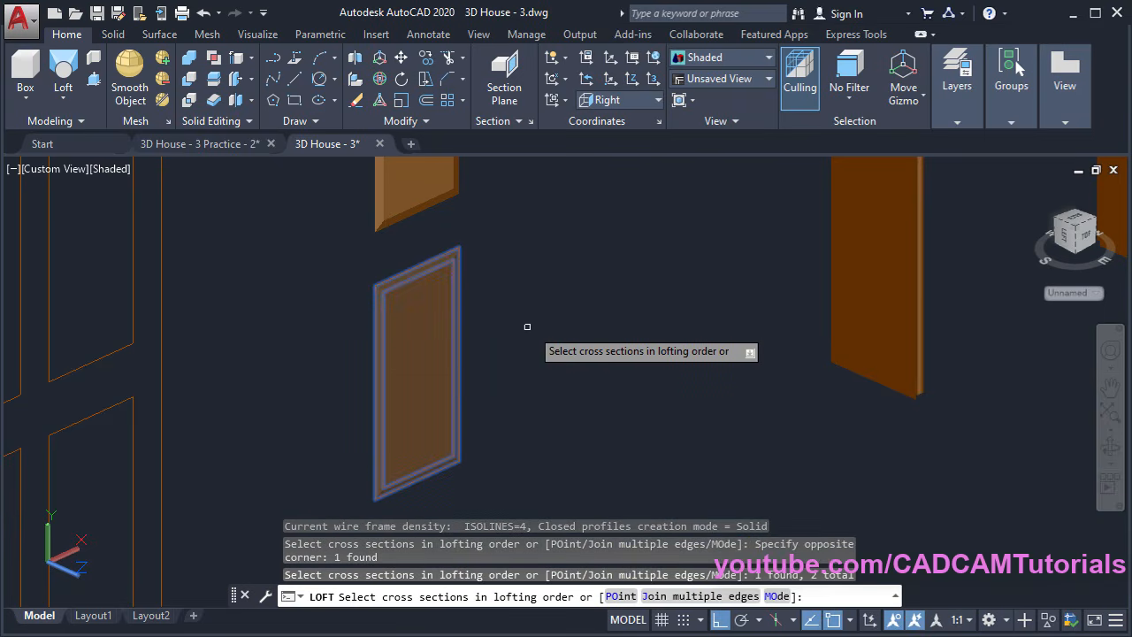
key(Return)
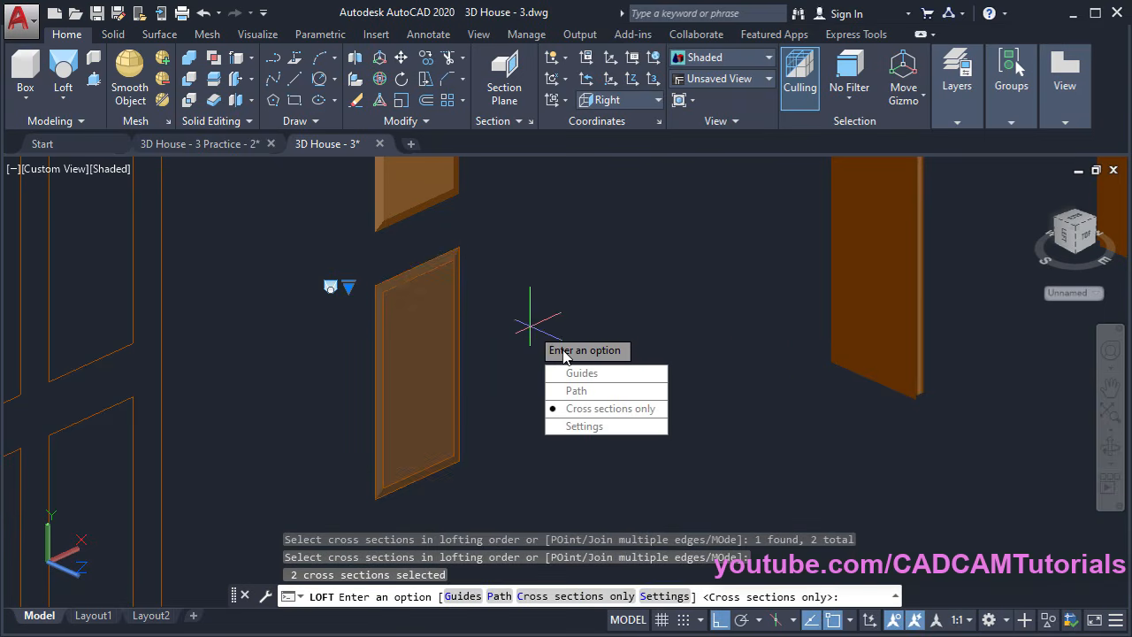
click(614, 411)
scroll(495, 291, down, 4)
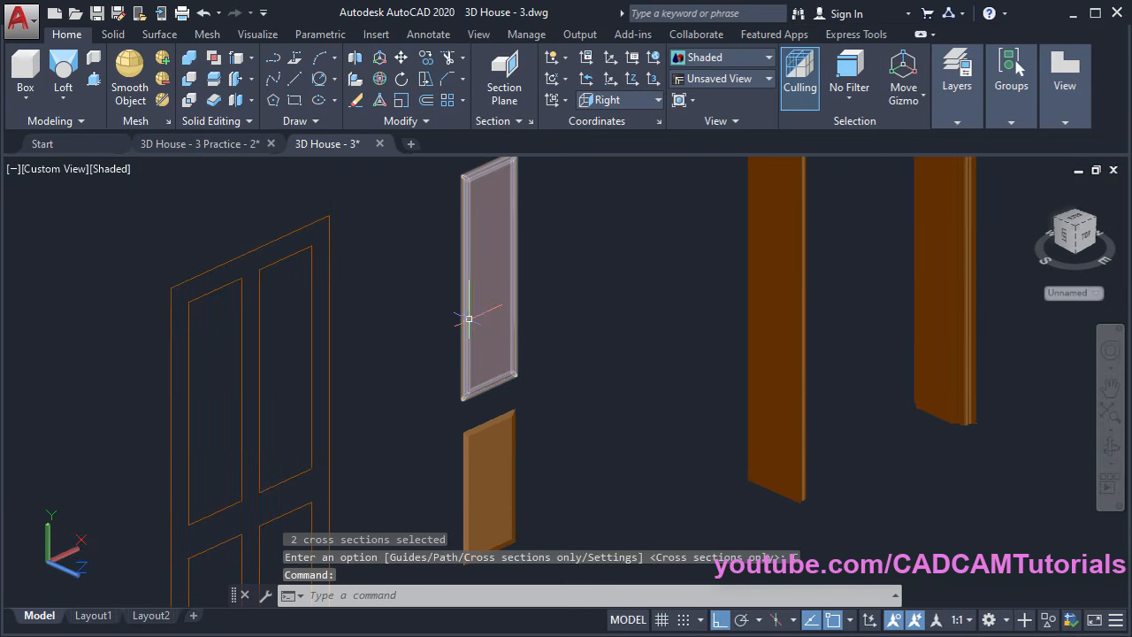
scroll(407, 354, down, 2)
middle_drag(391, 379, 487, 325)
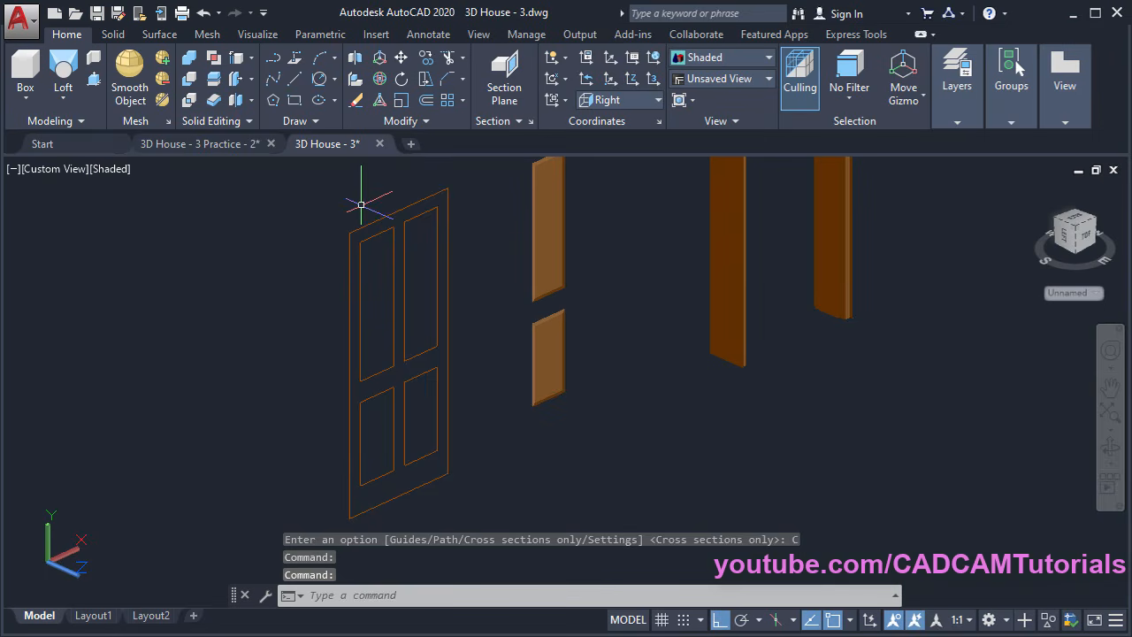
Start an extrusion and cancel it before anything is created
click(64, 99)
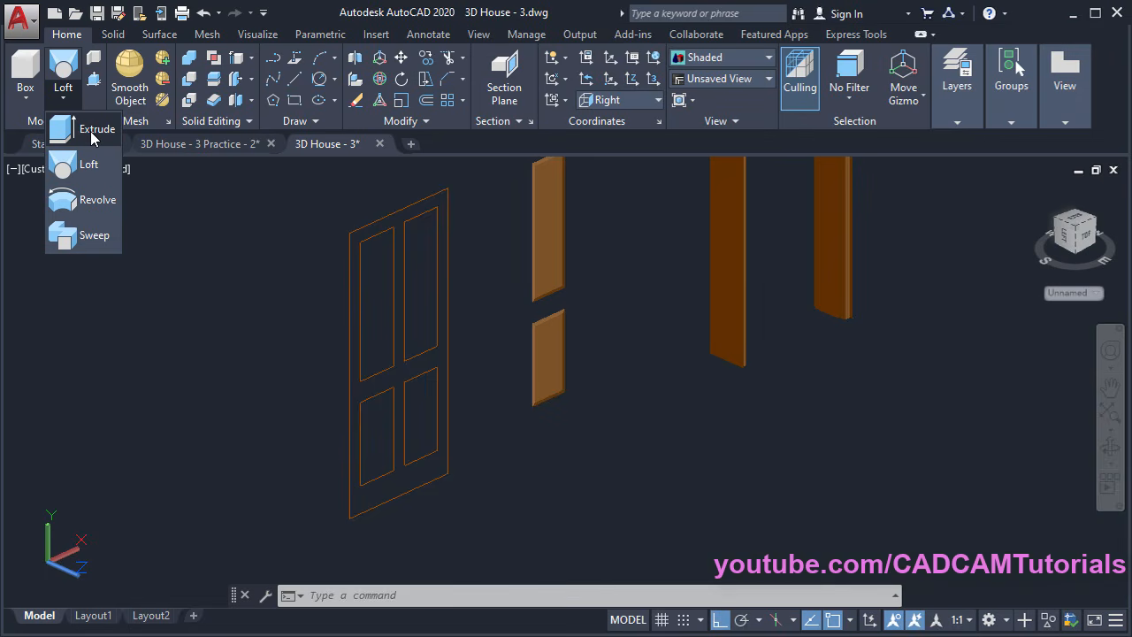
click(91, 135)
scroll(438, 221, up, 2)
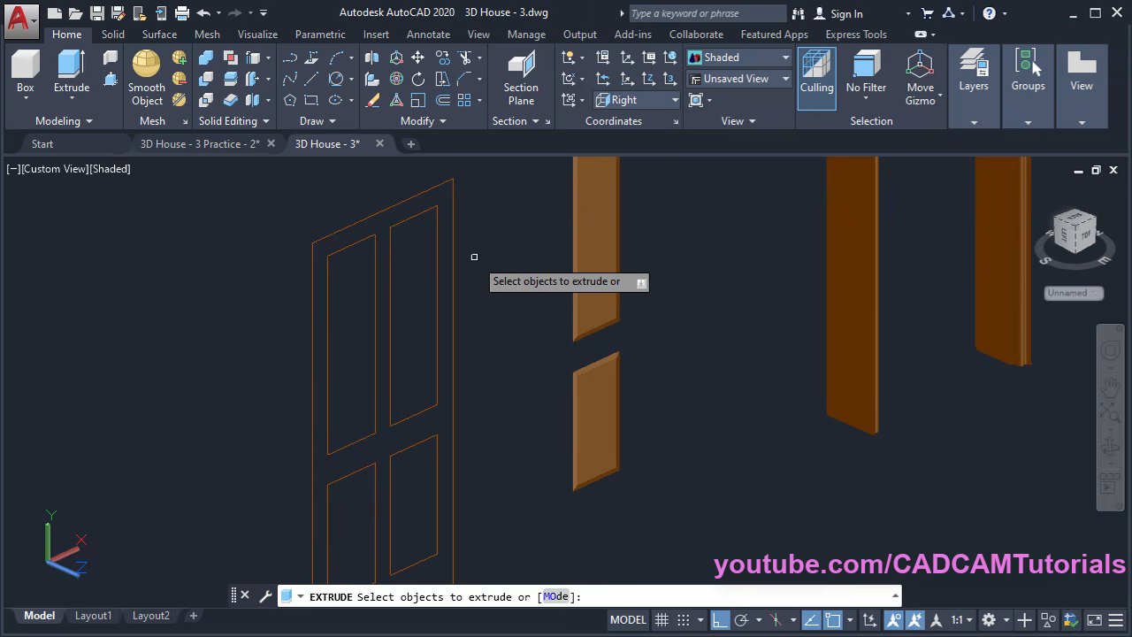
key(Escape)
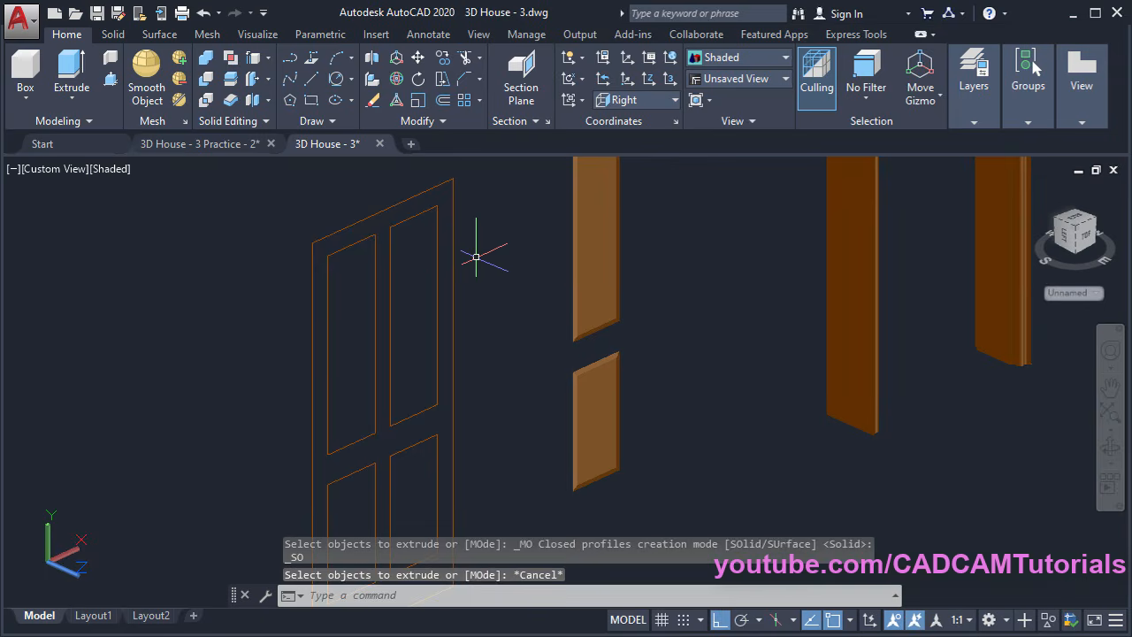
Join the door's top, right, left and bottom edge lines into one polyline
click(427, 123)
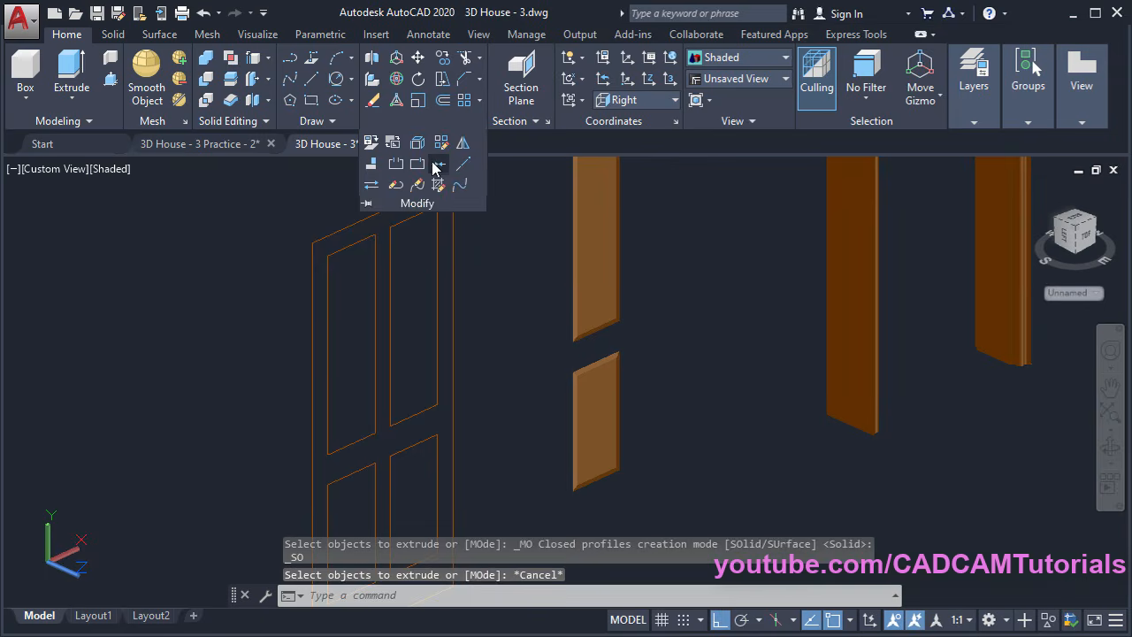
click(435, 166)
scroll(504, 265, down, 2)
middle_drag(505, 265, 433, 327)
click(423, 224)
click(391, 246)
middle_drag(387, 400, 388, 355)
click(316, 473)
click(254, 429)
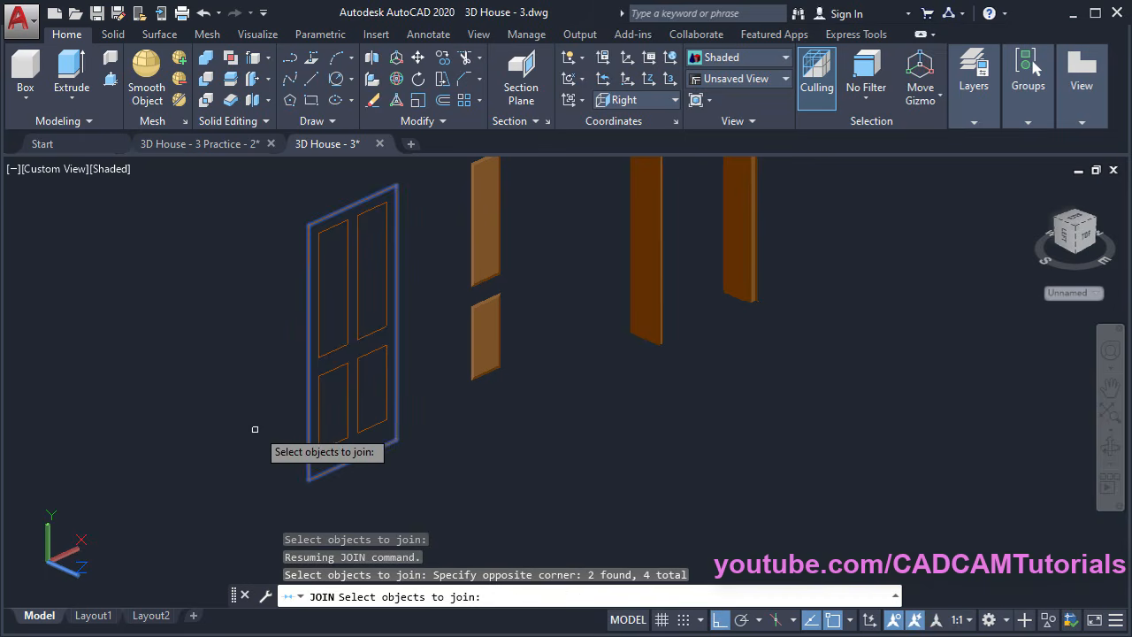
key(Return)
middle_drag(253, 319, 271, 377)
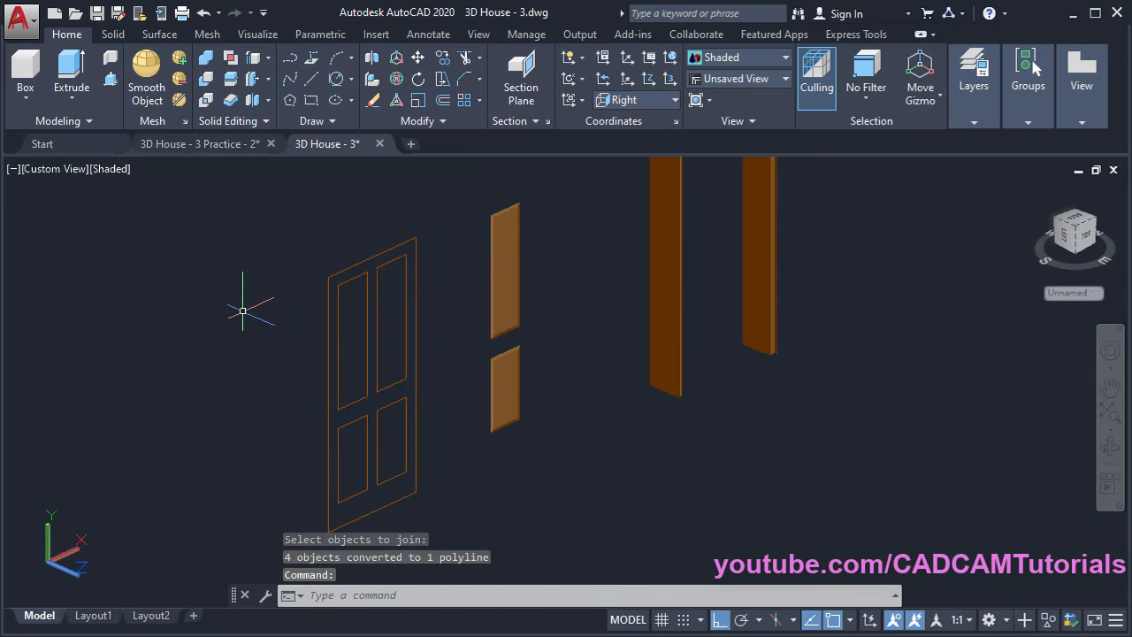
Extrude the joined door outline 30 units into a solid door slab
click(68, 77)
click(352, 265)
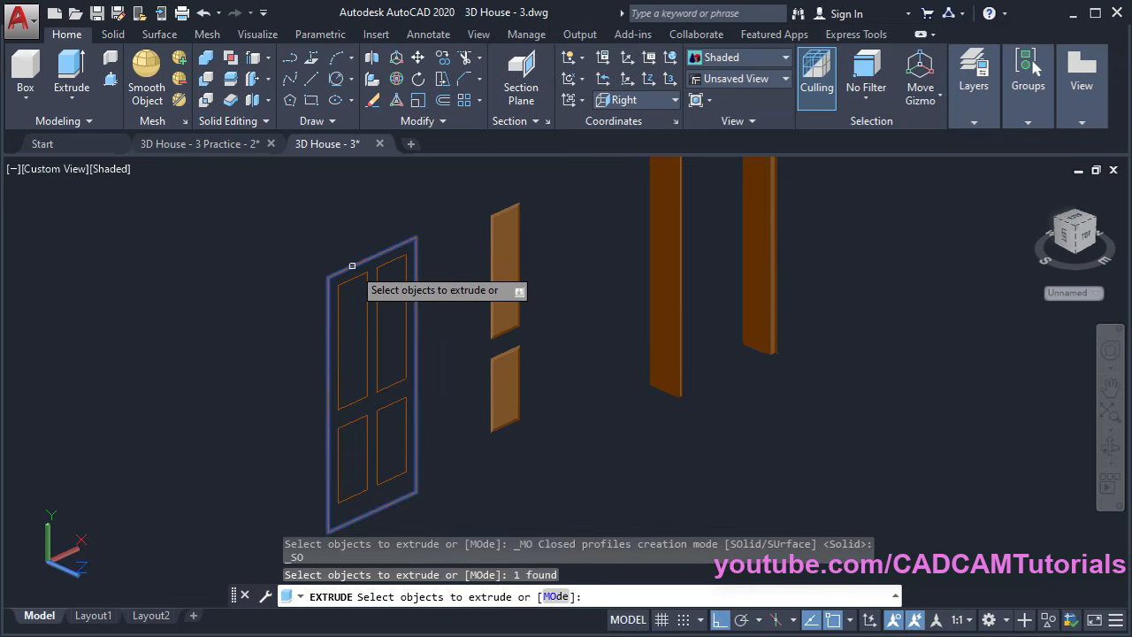
key(Return)
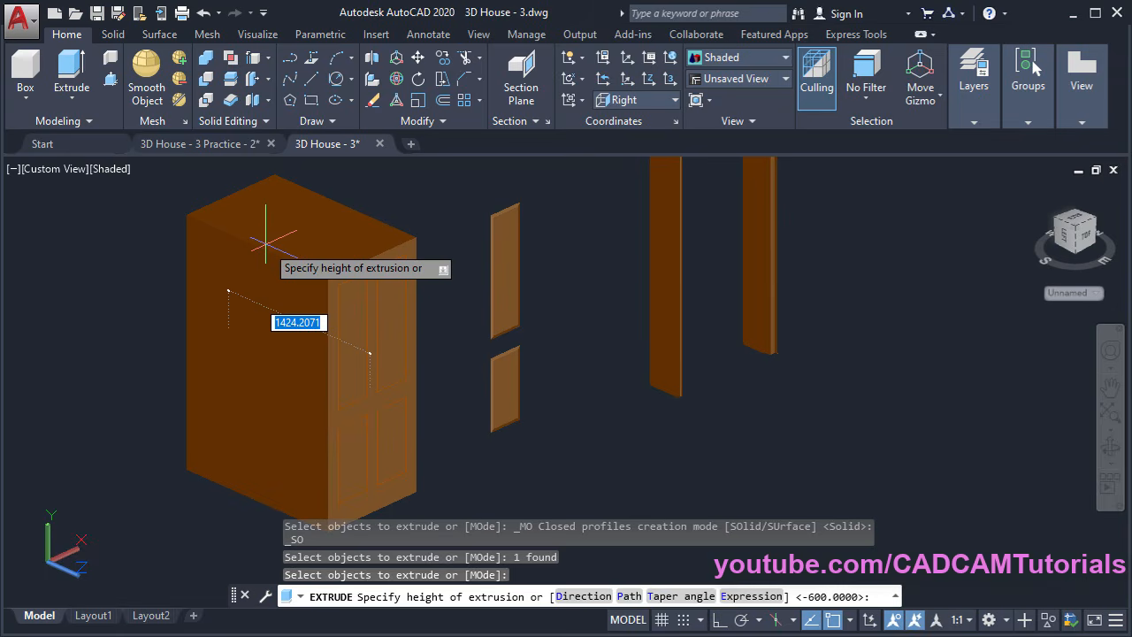
key(Return)
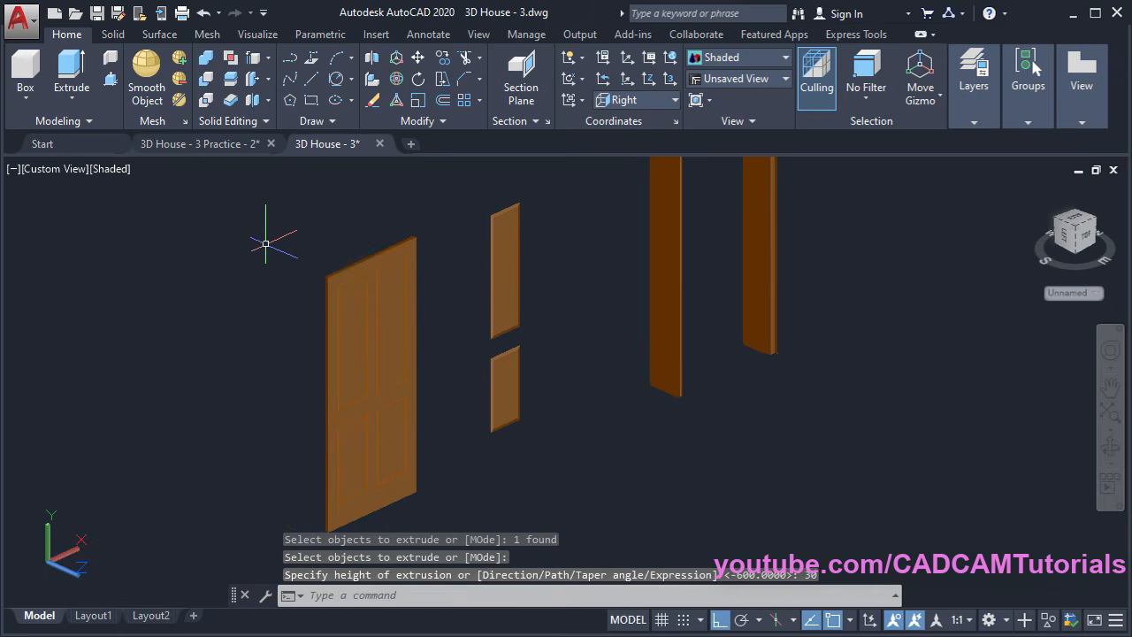
scroll(419, 291, up, 3)
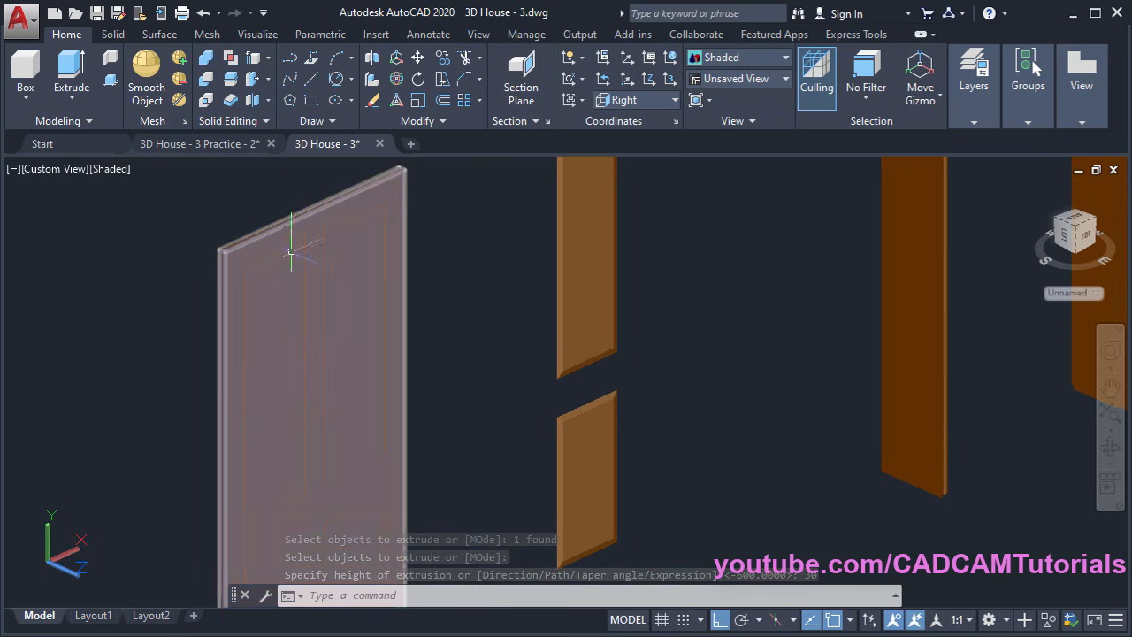
Press-pull the door's four panel areas out 5 units using the Multiple option
click(110, 81)
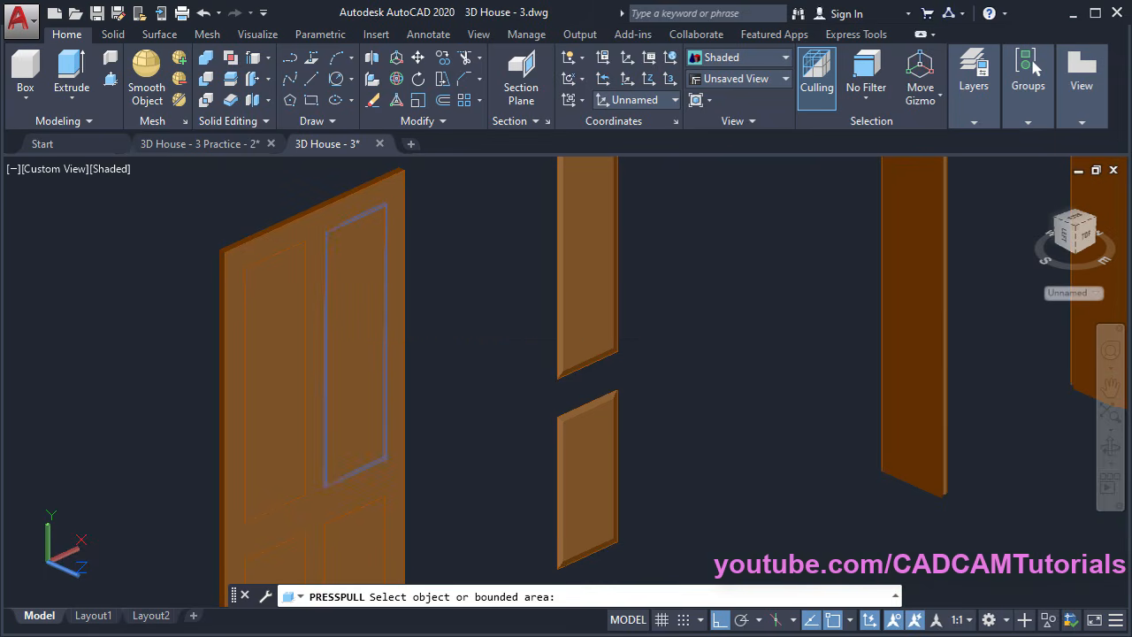
click(349, 326)
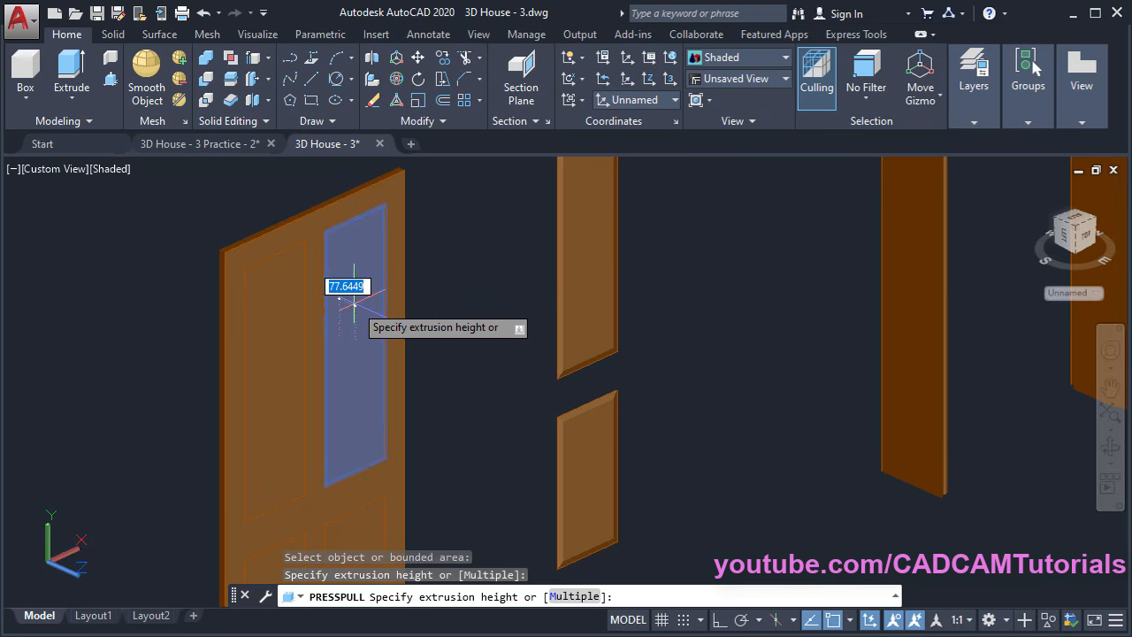
shift+middle_drag(354, 318, 365, 389)
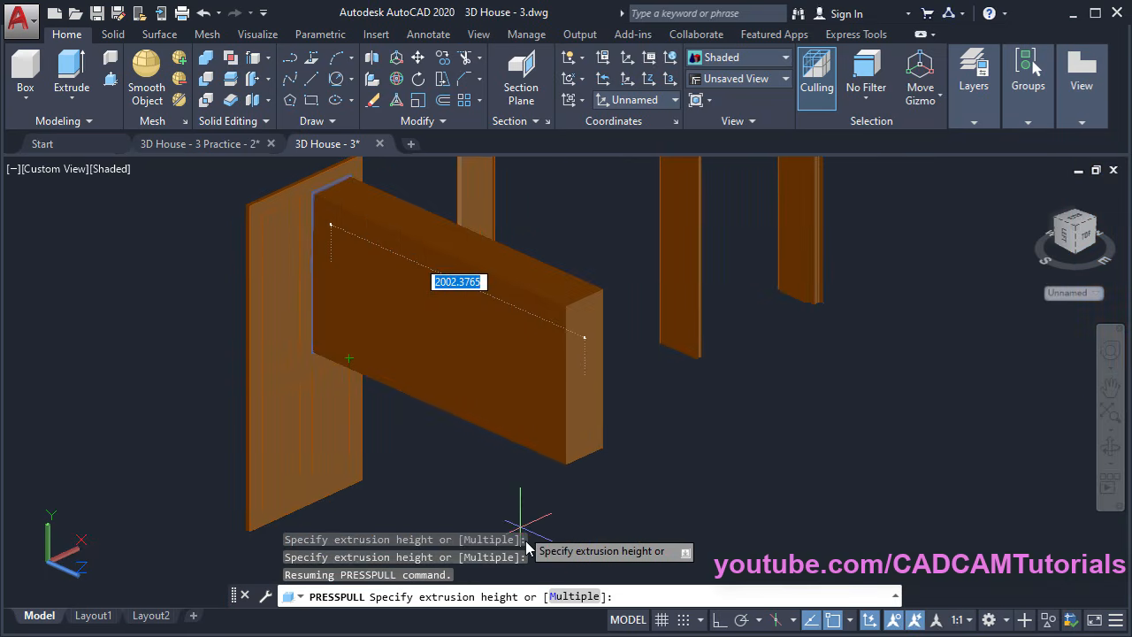
click(570, 601)
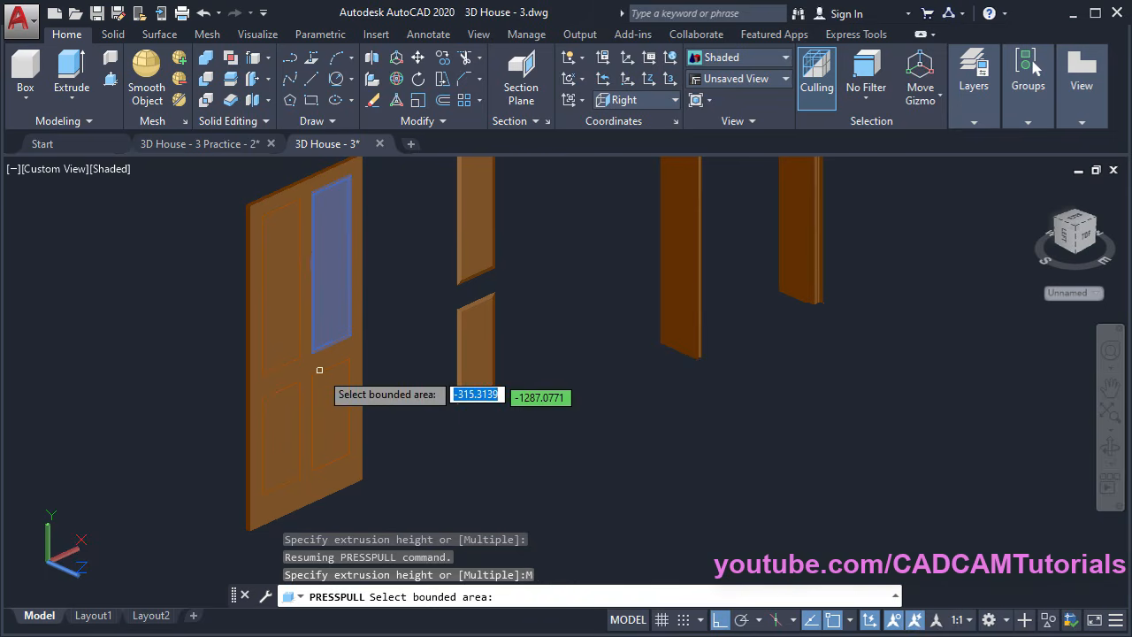
click(282, 342)
click(284, 442)
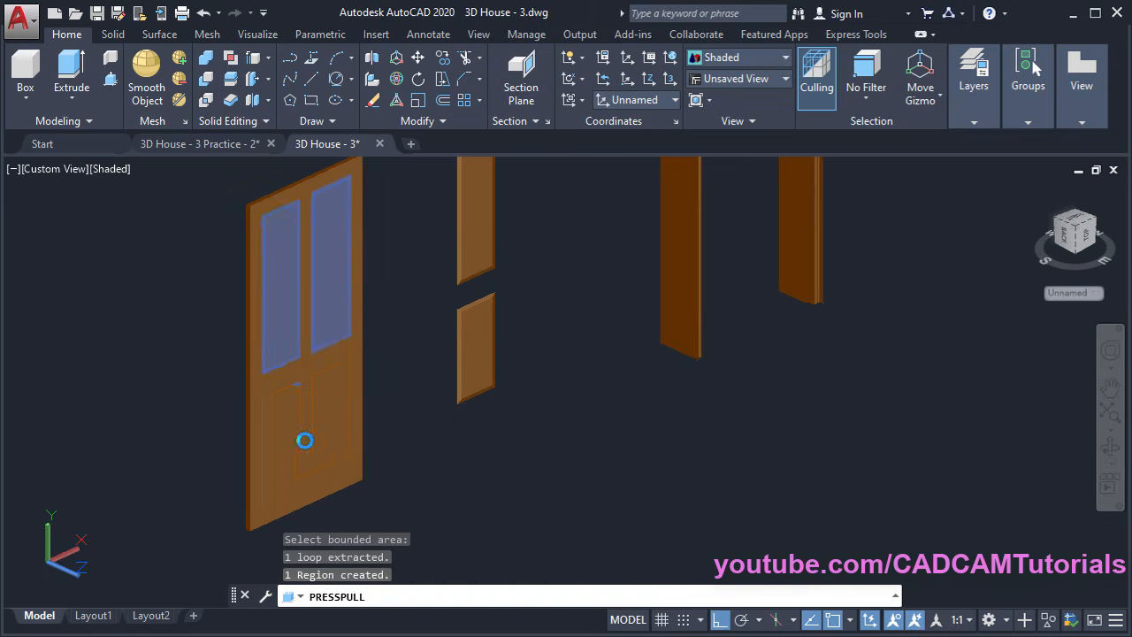
click(329, 424)
key(Return)
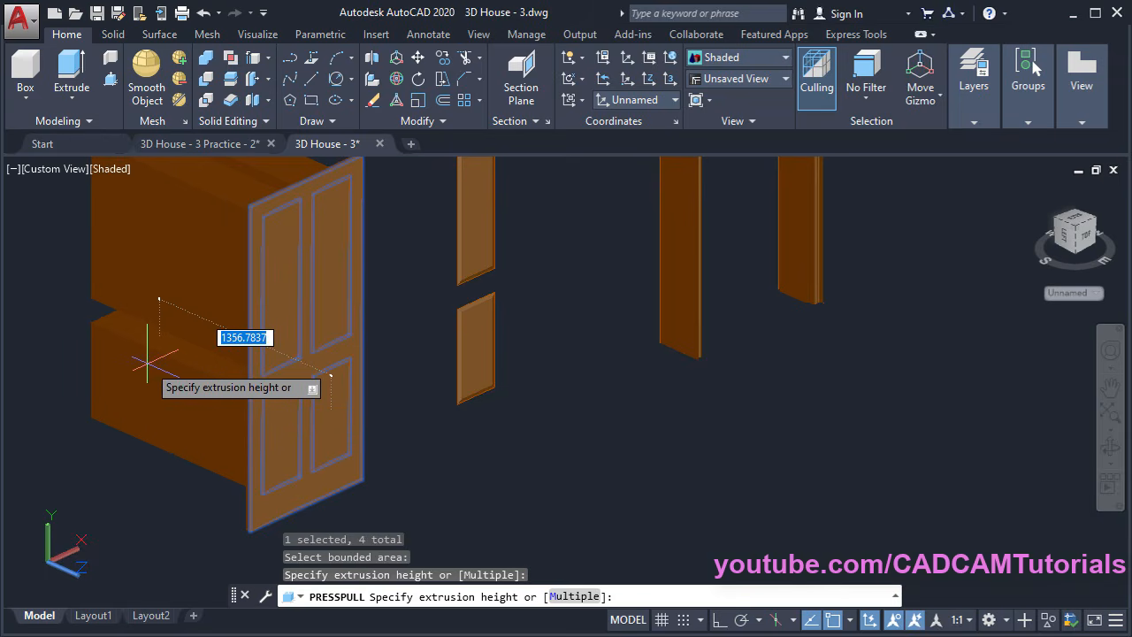
text(5)
key(Return)
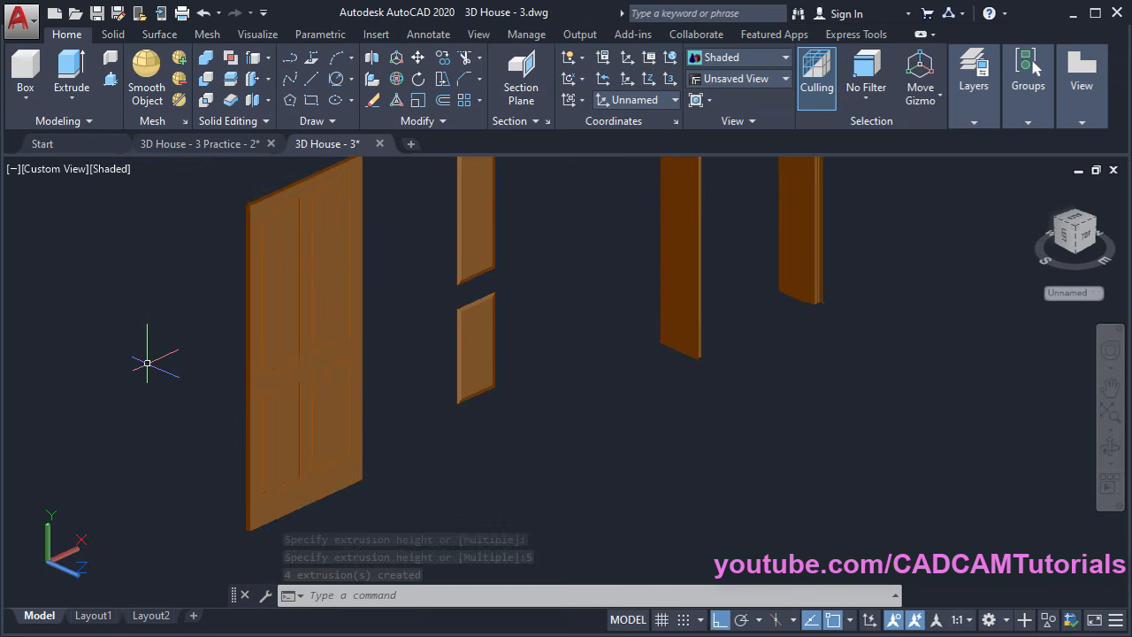
middle_drag(409, 339, 371, 455)
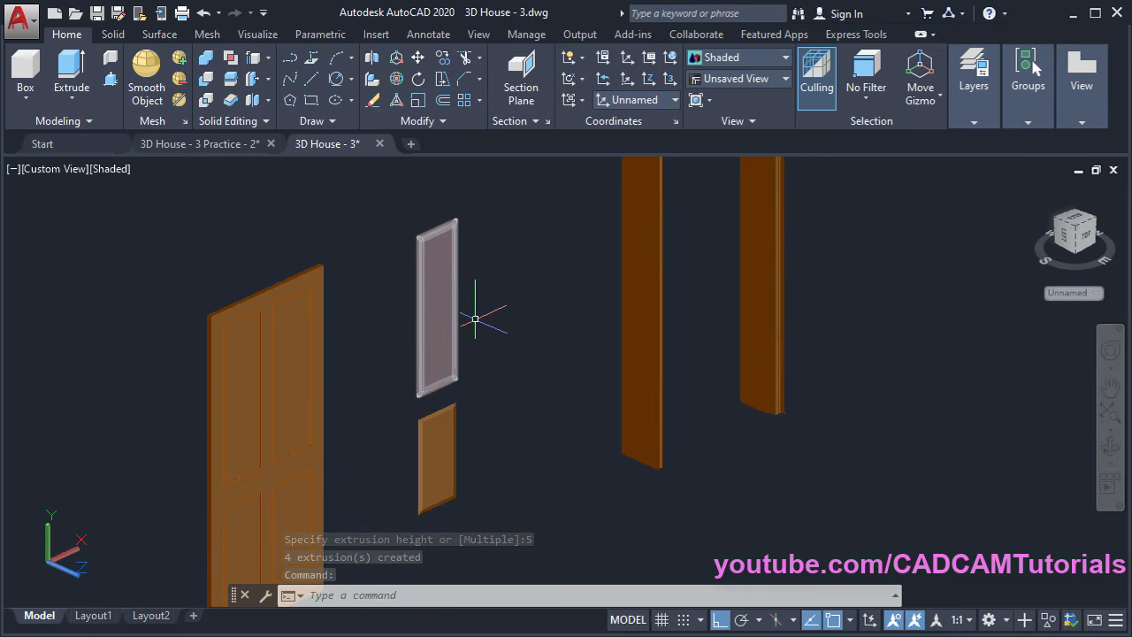
Start copying the two loose lofted panels from a base point at the panel corner
click(443, 58)
click(427, 312)
click(439, 466)
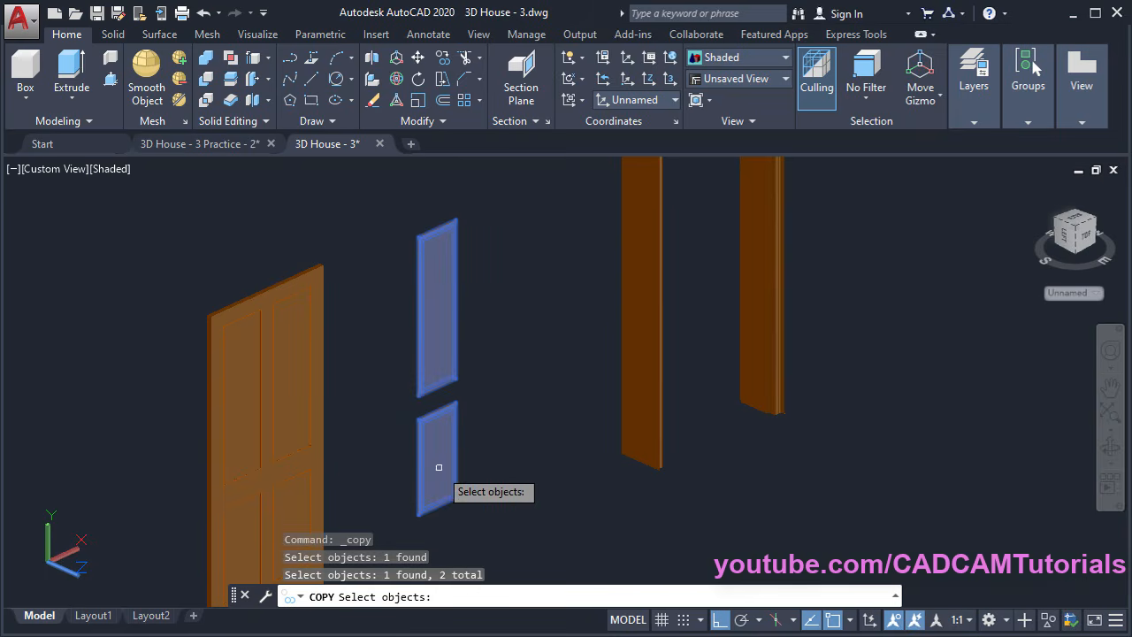
key(Return)
scroll(449, 221, up, 6)
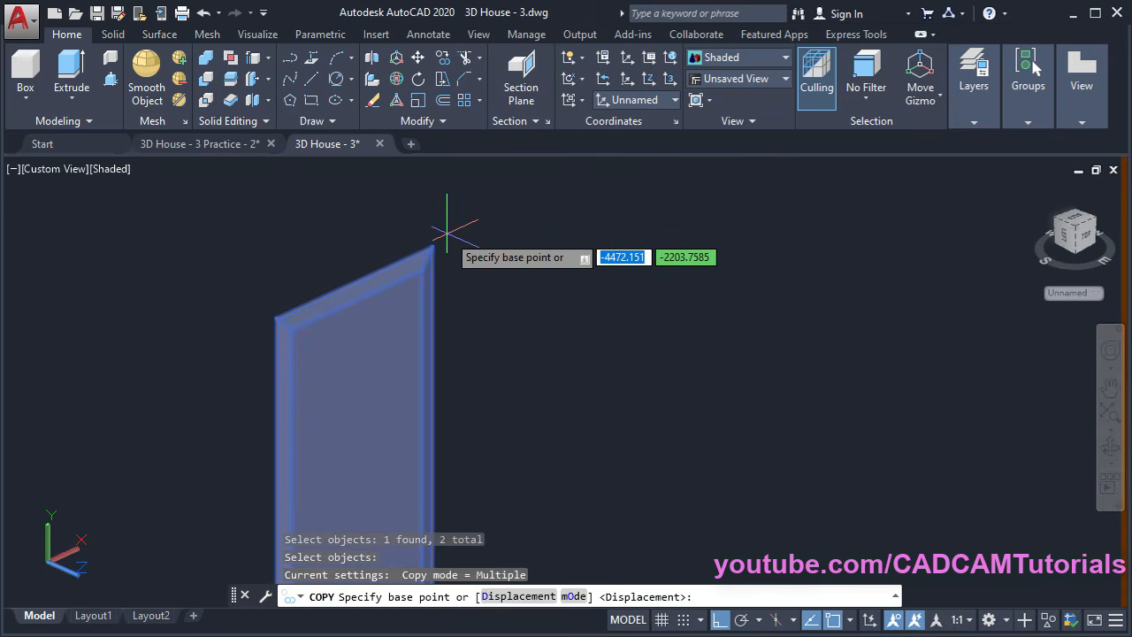
click(417, 256)
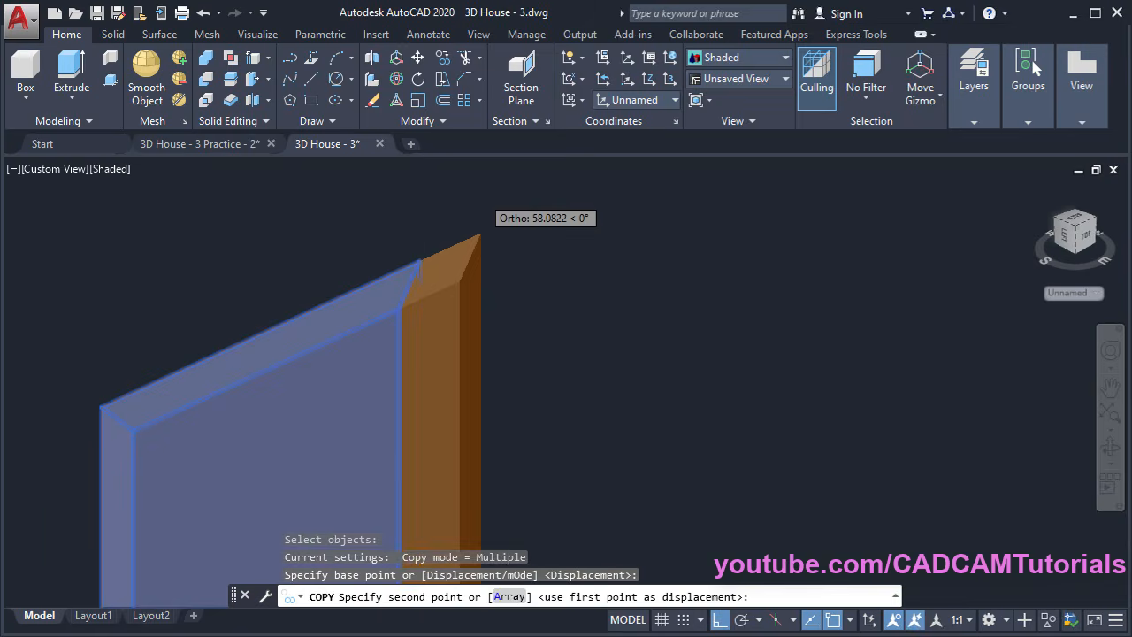
Place the panel copies onto the door face, toggling Ortho as needed
scroll(508, 199, down, 5)
scroll(434, 248, up, 6)
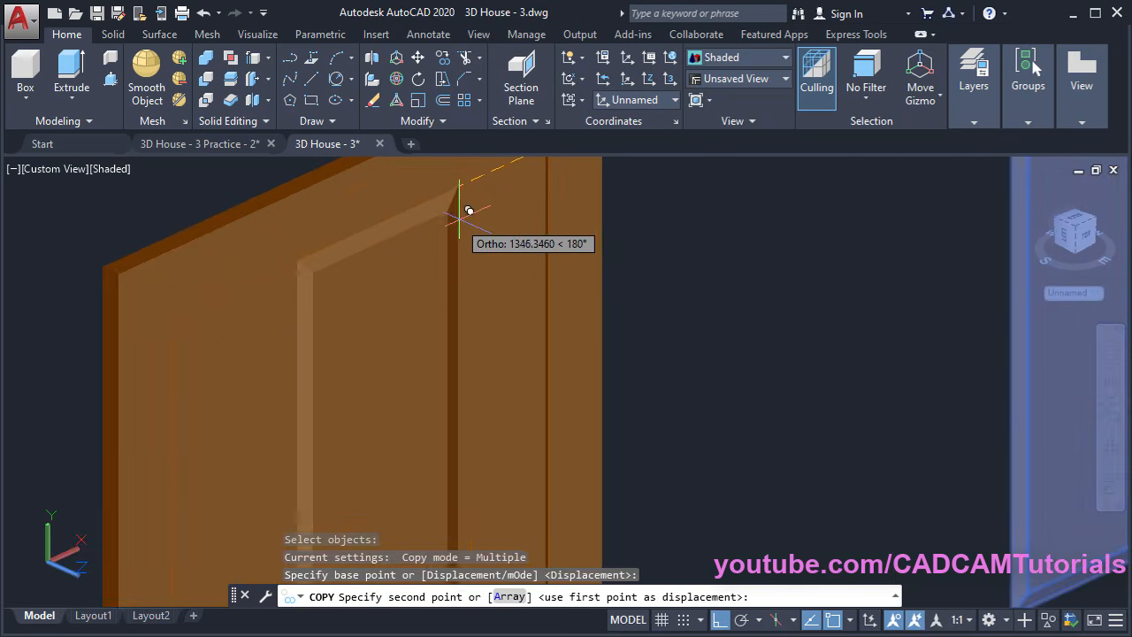
middle_drag(470, 232, 410, 453)
shift+middle_drag(459, 416, 469, 393)
key(F8)
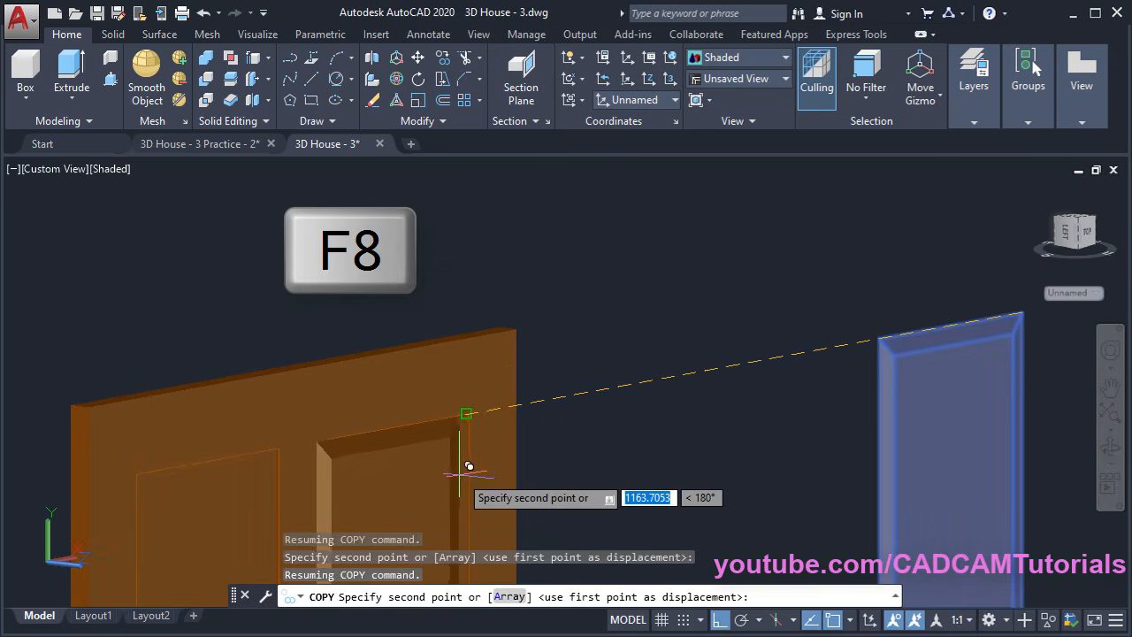
scroll(455, 442, up, 3)
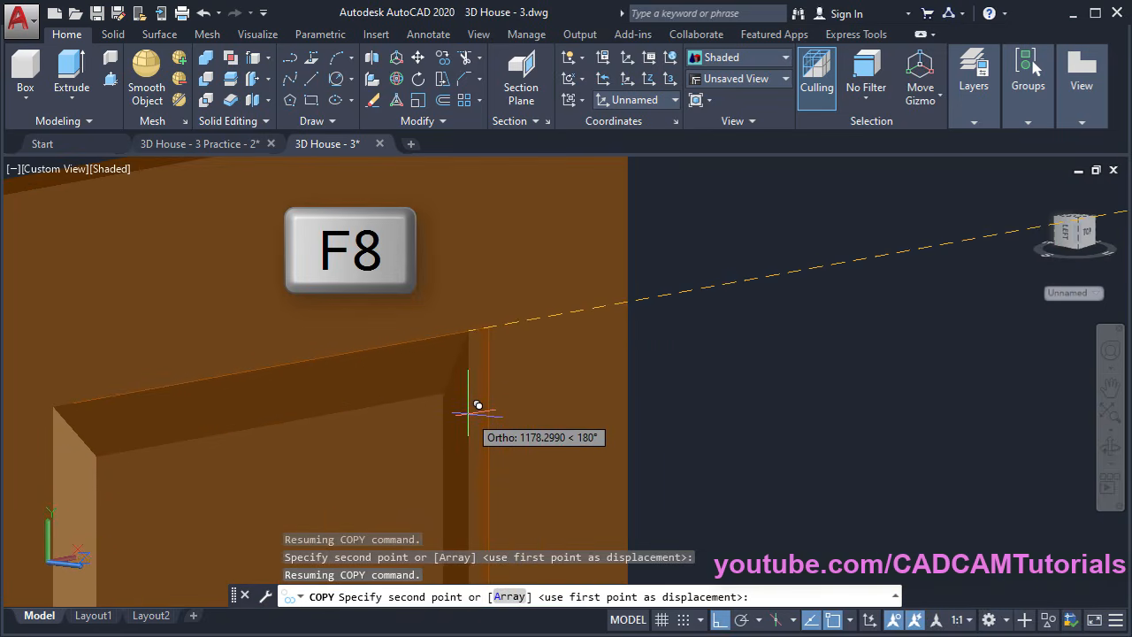
key(F8)
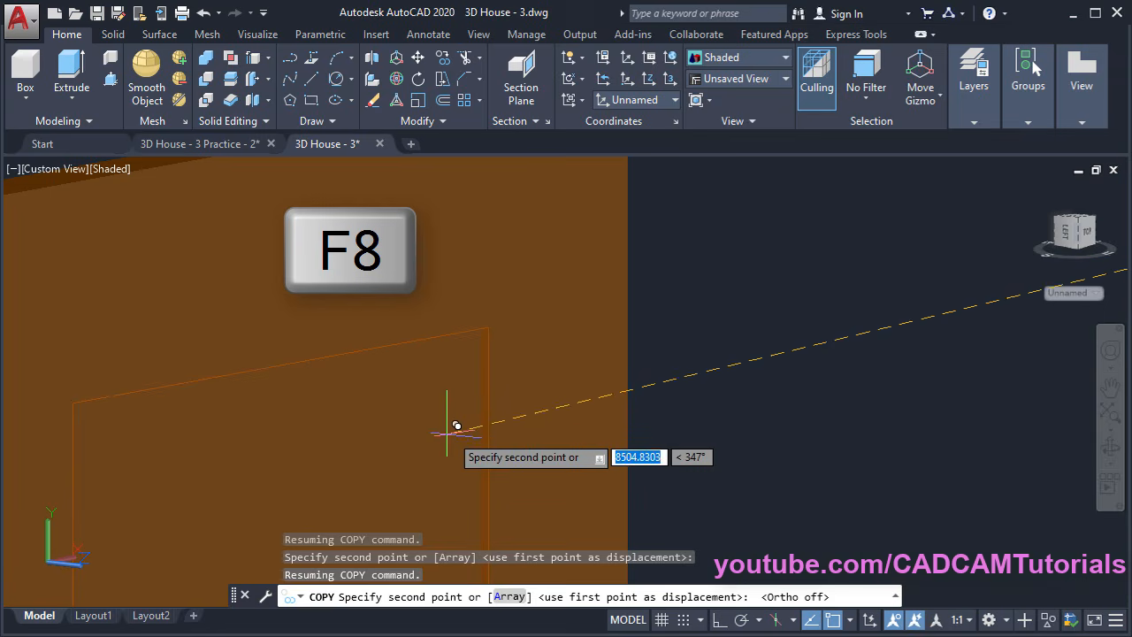
shift+middle_drag(462, 432, 462, 392)
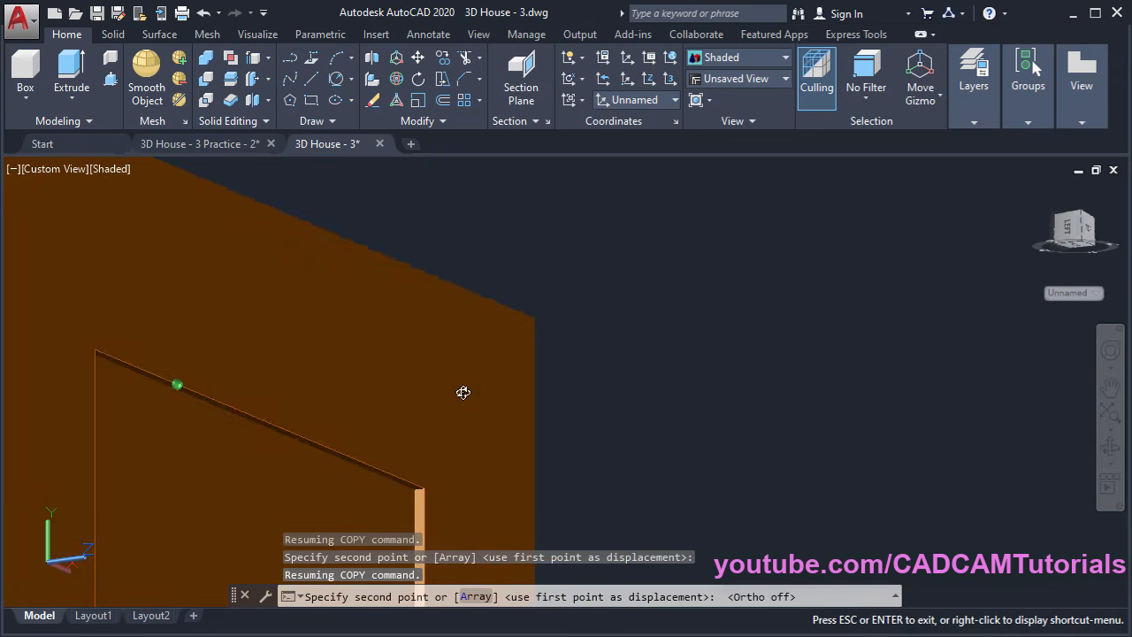
scroll(383, 503, up, 2)
scroll(384, 503, up, 5)
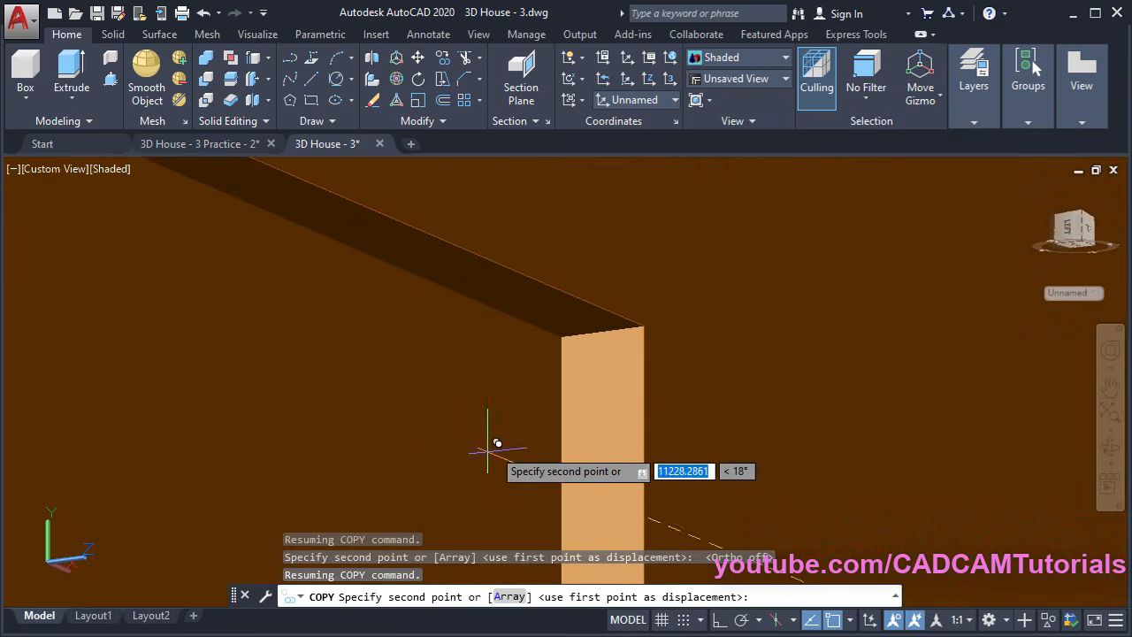
click(562, 337)
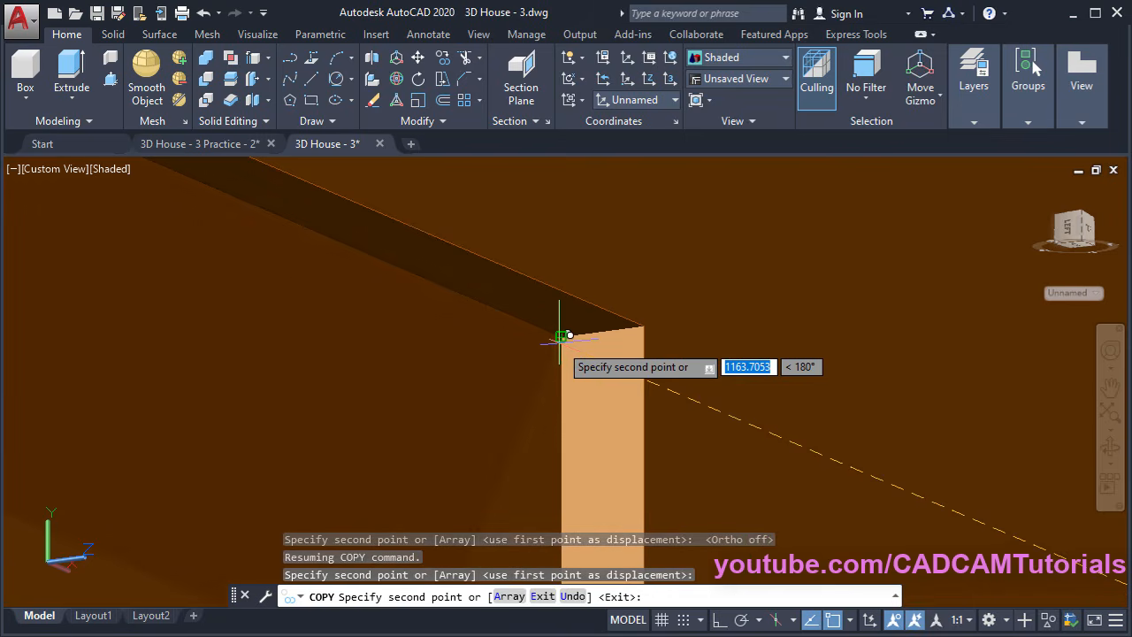
scroll(602, 213, down, 4)
scroll(659, 265, down, 1)
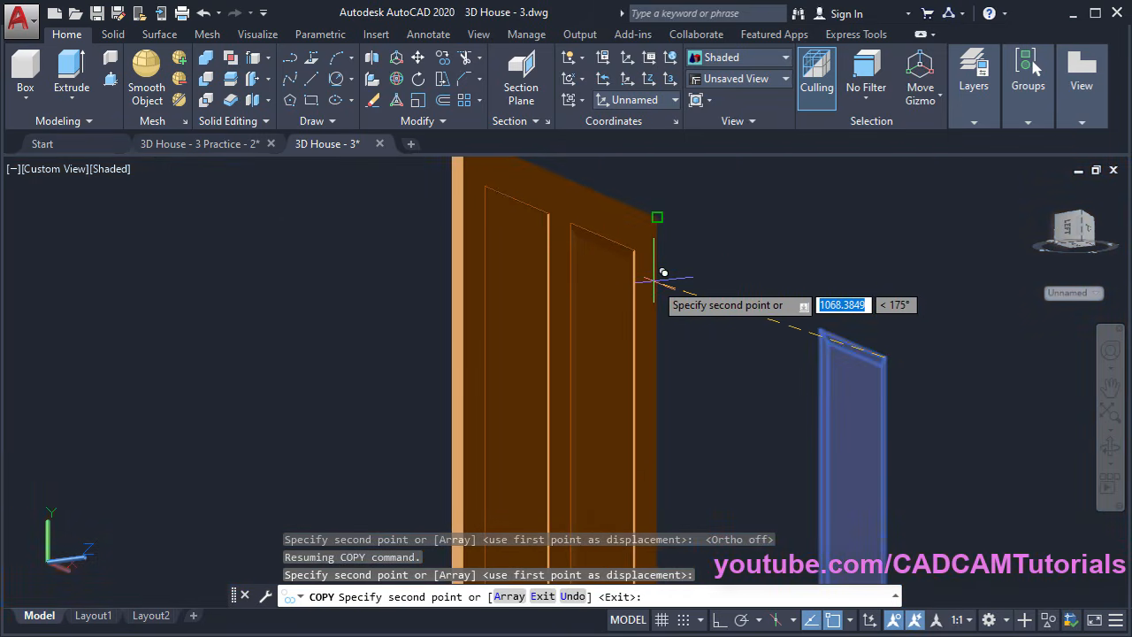
scroll(524, 199, up, 5)
scroll(610, 256, up, 3)
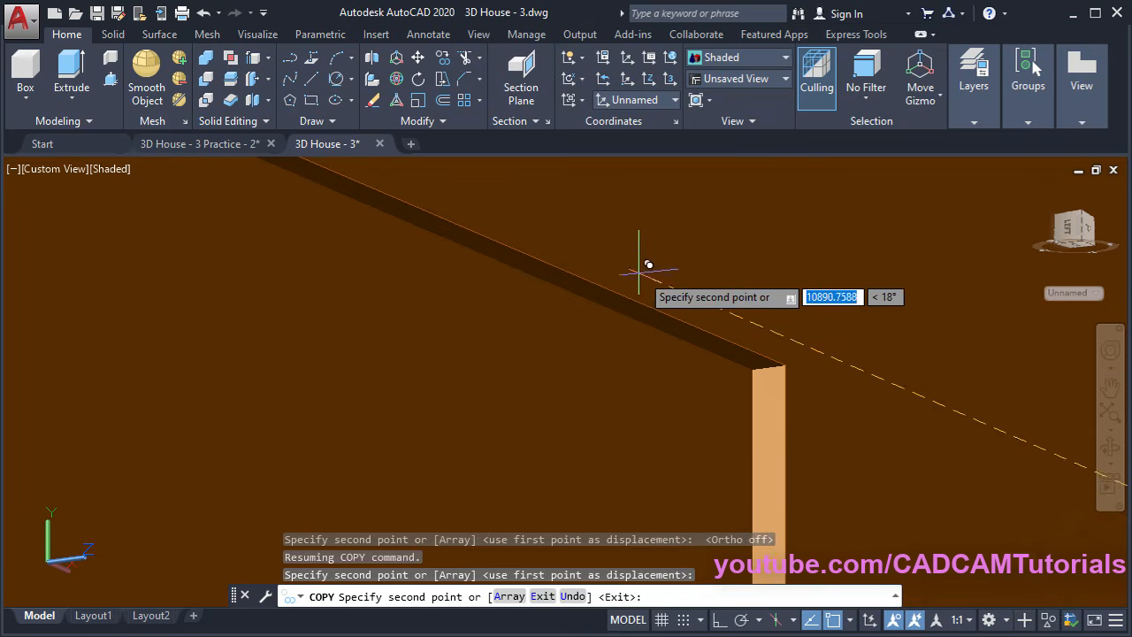
click(751, 364)
scroll(630, 330, down, 6)
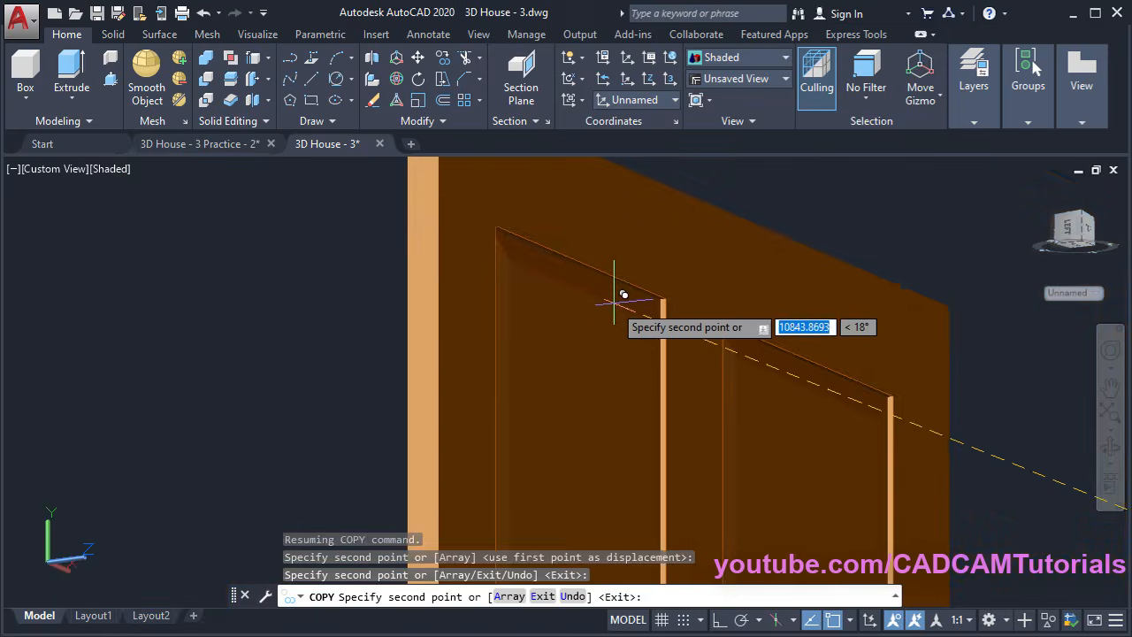
key(Escape)
Orbit and pan to frame the whole panelled door
shift+middle_drag(553, 352, 501, 470)
middle_drag(681, 434, 505, 240)
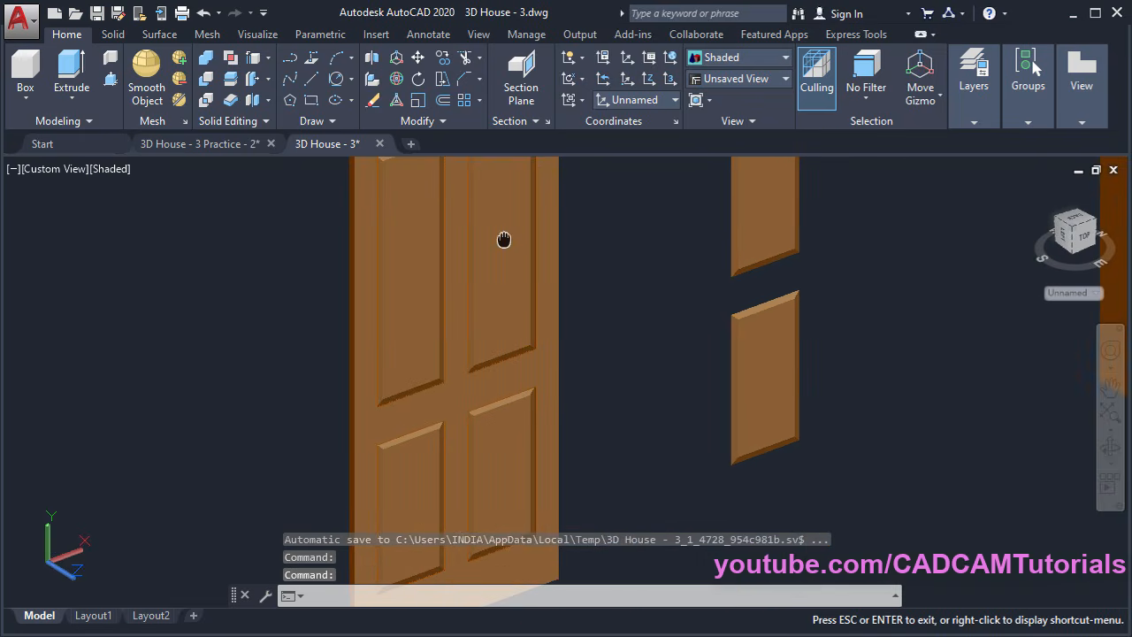
middle_drag(617, 331, 609, 395)
scroll(569, 397, down, 2)
middle_drag(774, 392, 749, 469)
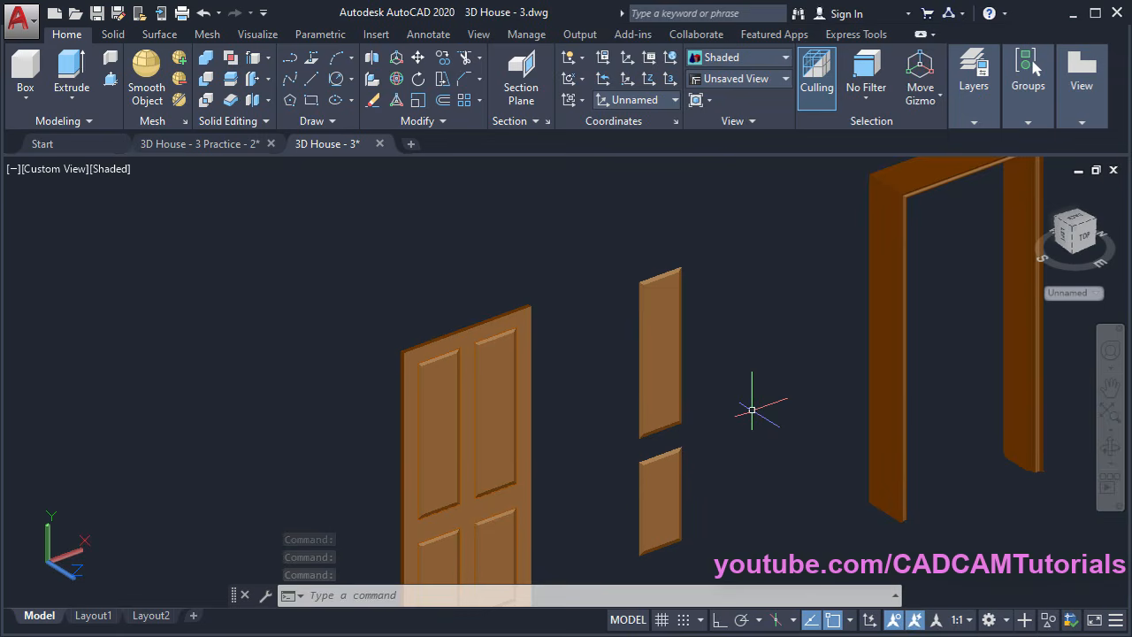
Erase the two loose panel pieces with a crossing window
key(Return)
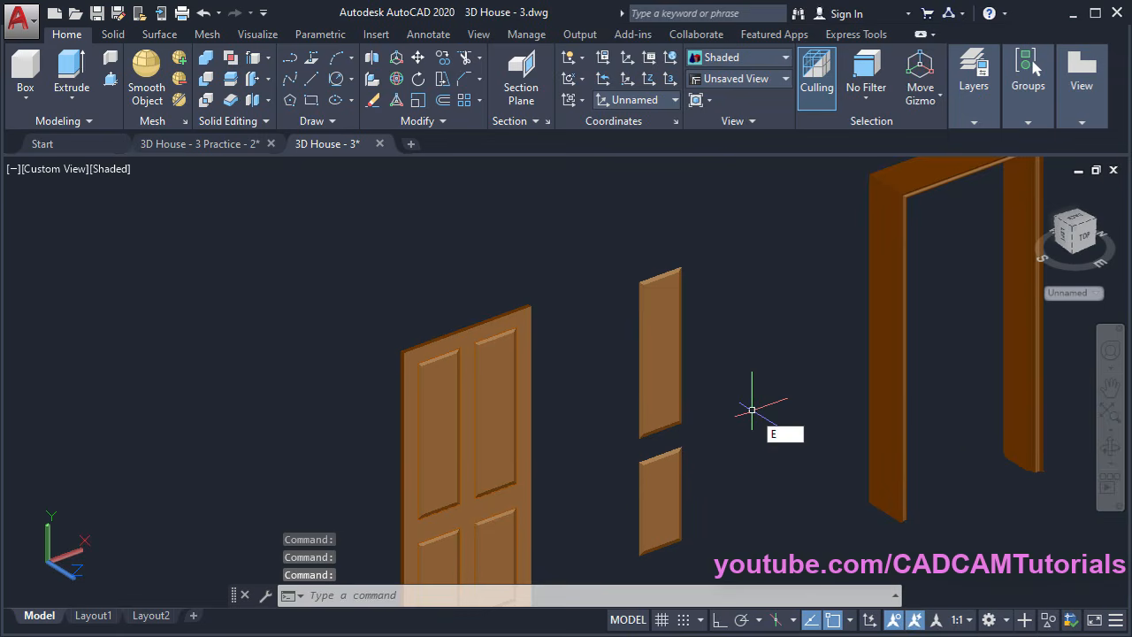
click(716, 377)
click(608, 504)
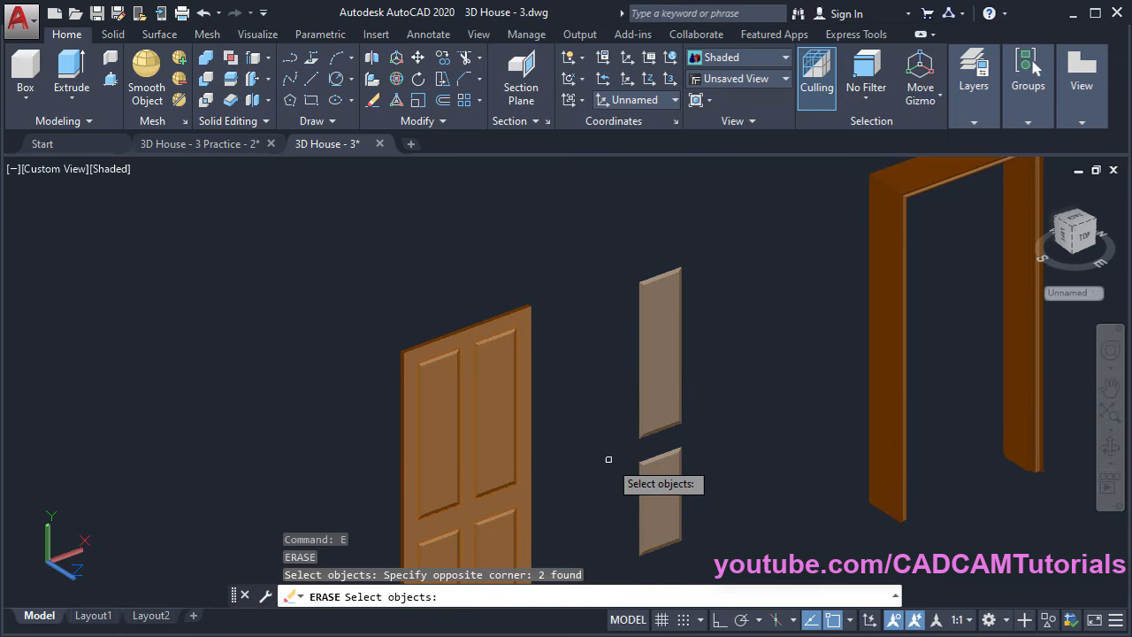
key(Return)
Orbit the view around to face the front of the door
middle_drag(573, 473, 548, 261)
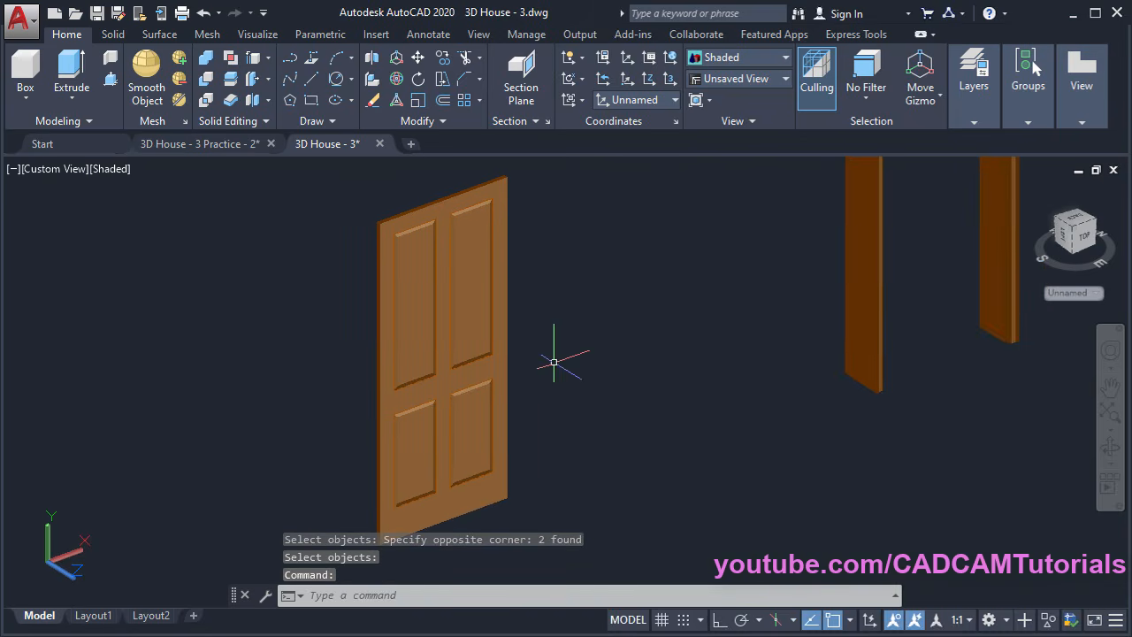
middle_drag(553, 361, 560, 398)
shift+middle_drag(439, 364, 442, 197)
scroll(442, 197, up, 7)
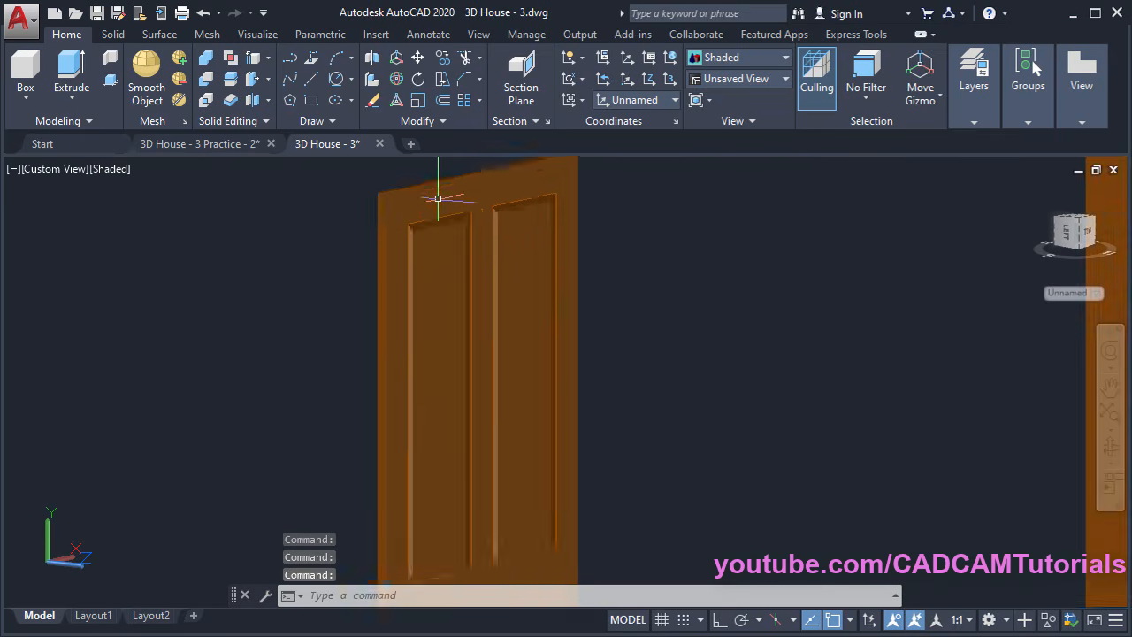
shift+middle_drag(545, 304, 515, 280)
scroll(515, 281, down, 8)
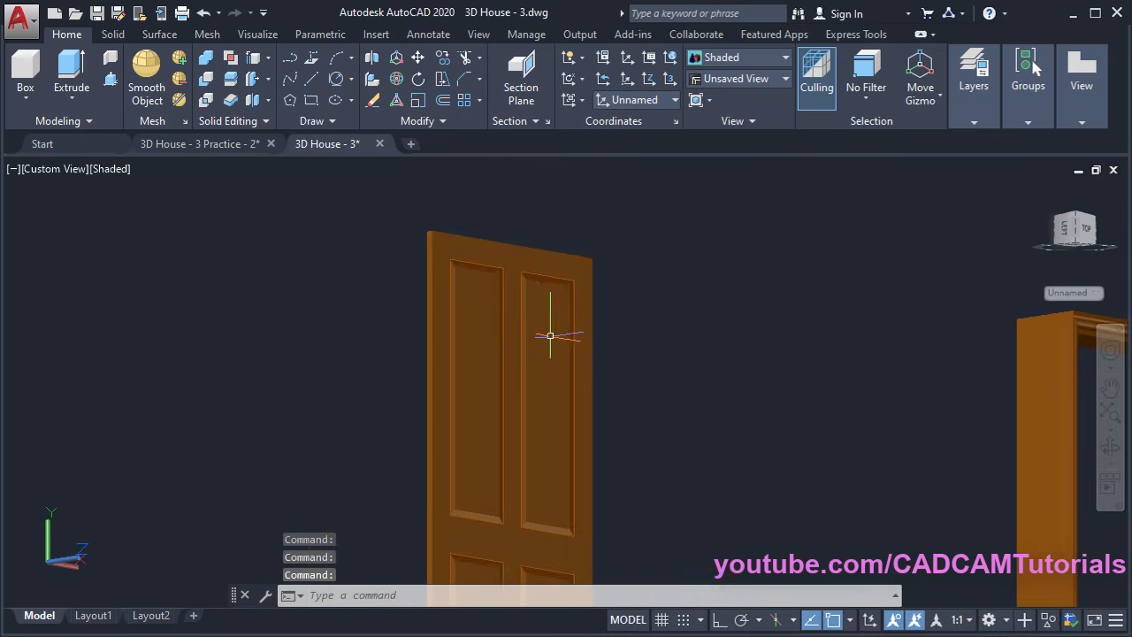
shift+middle_drag(551, 328, 547, 445)
shift+middle_drag(613, 493, 523, 348)
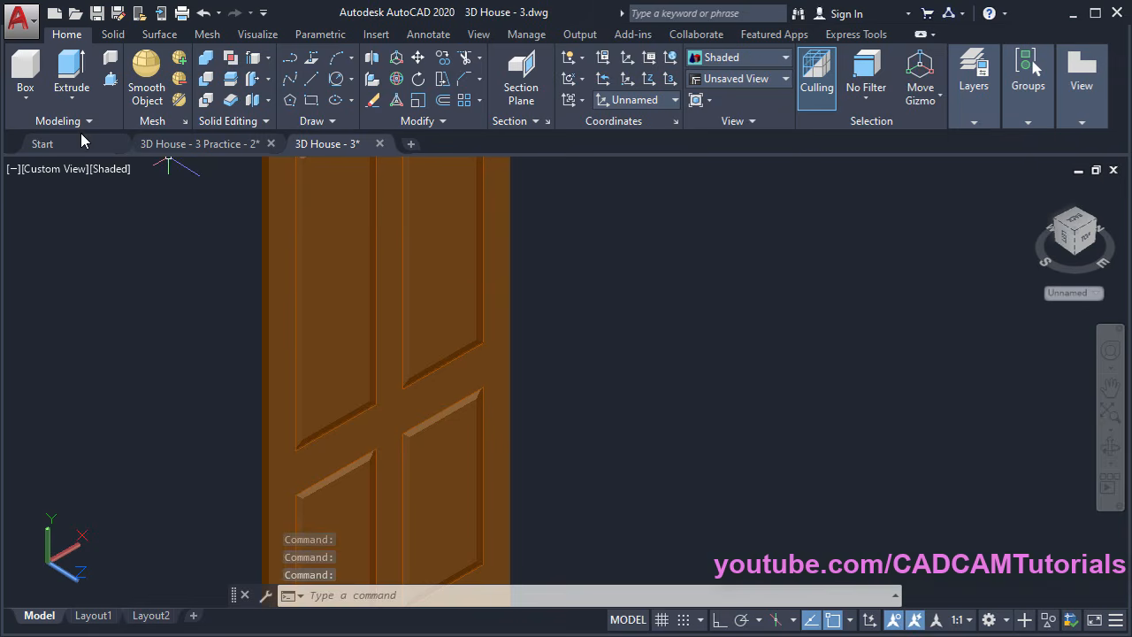
Create a cylinder beside the door with radius 20 and height 20
click(32, 106)
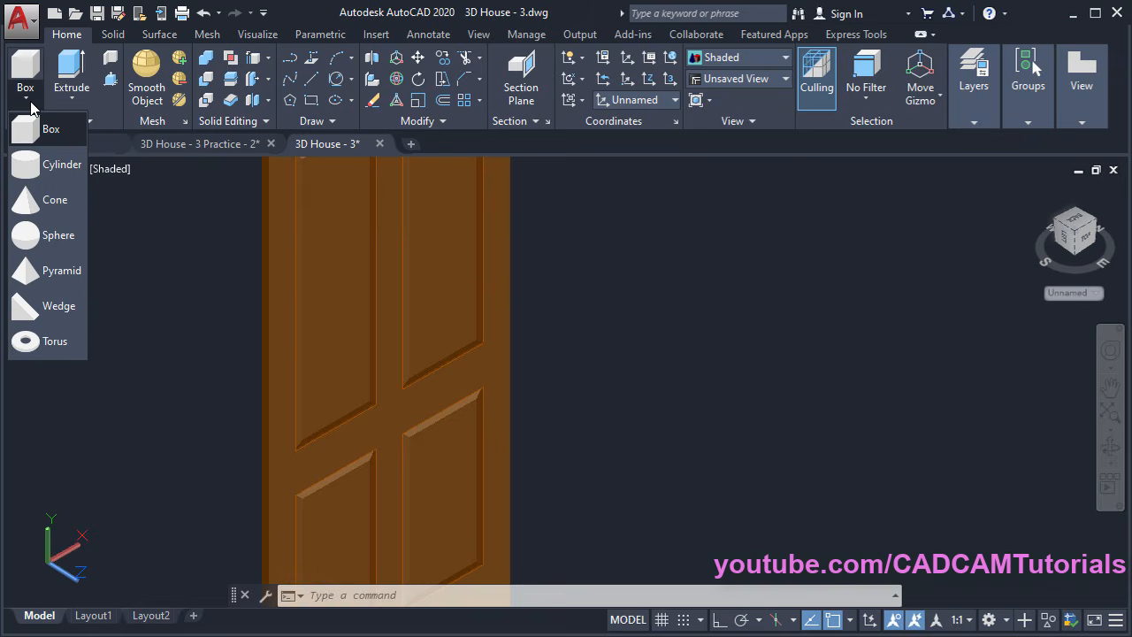
click(45, 168)
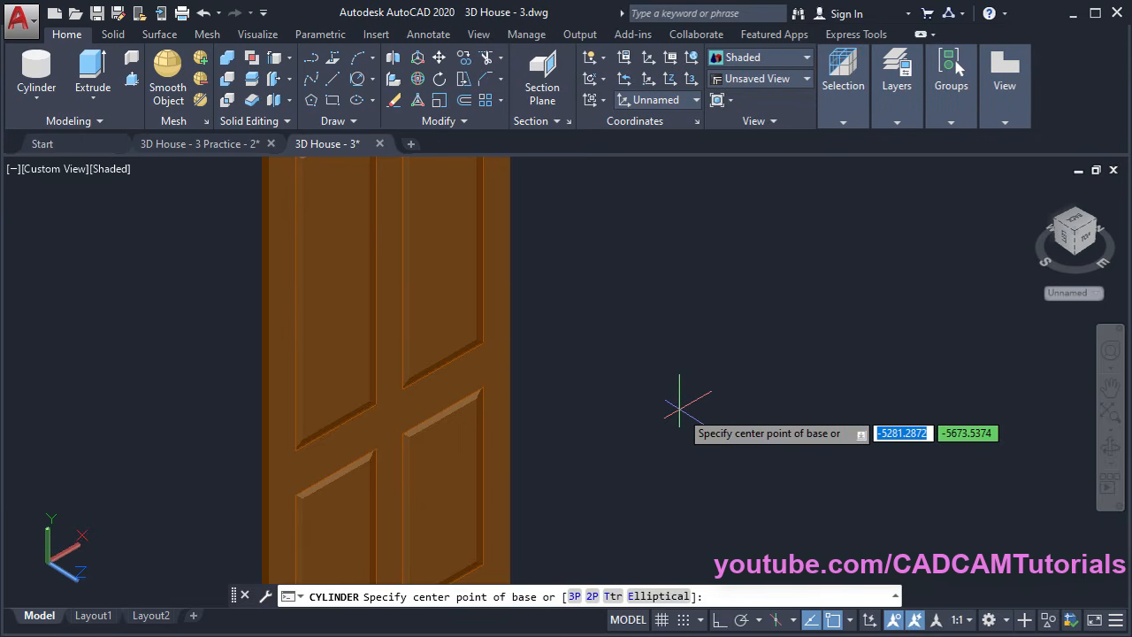
click(634, 353)
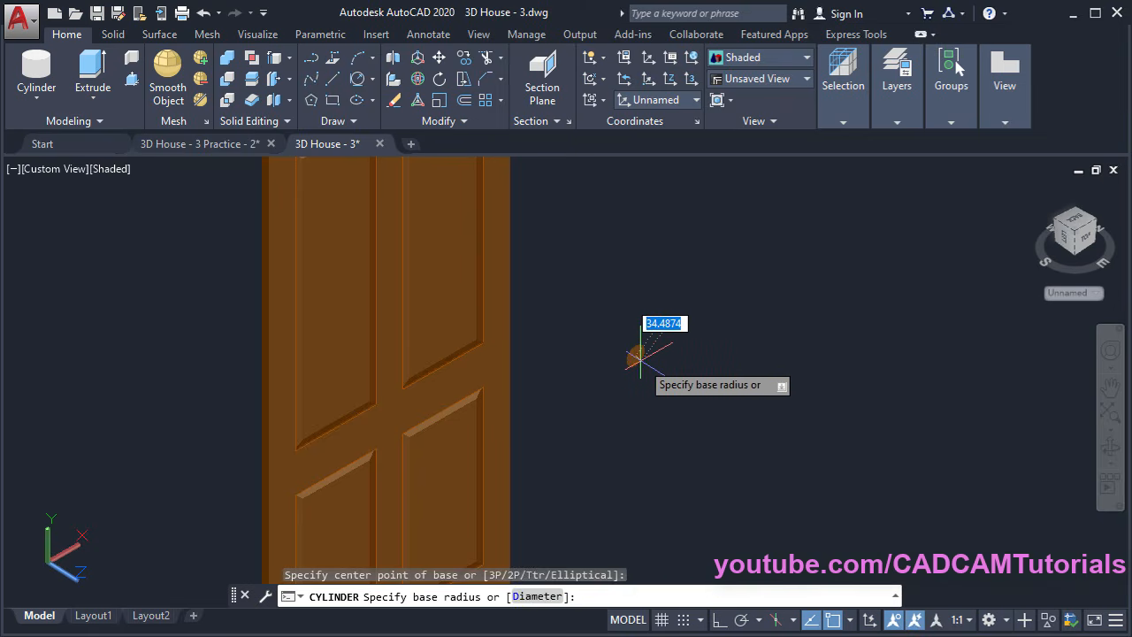
key(Return)
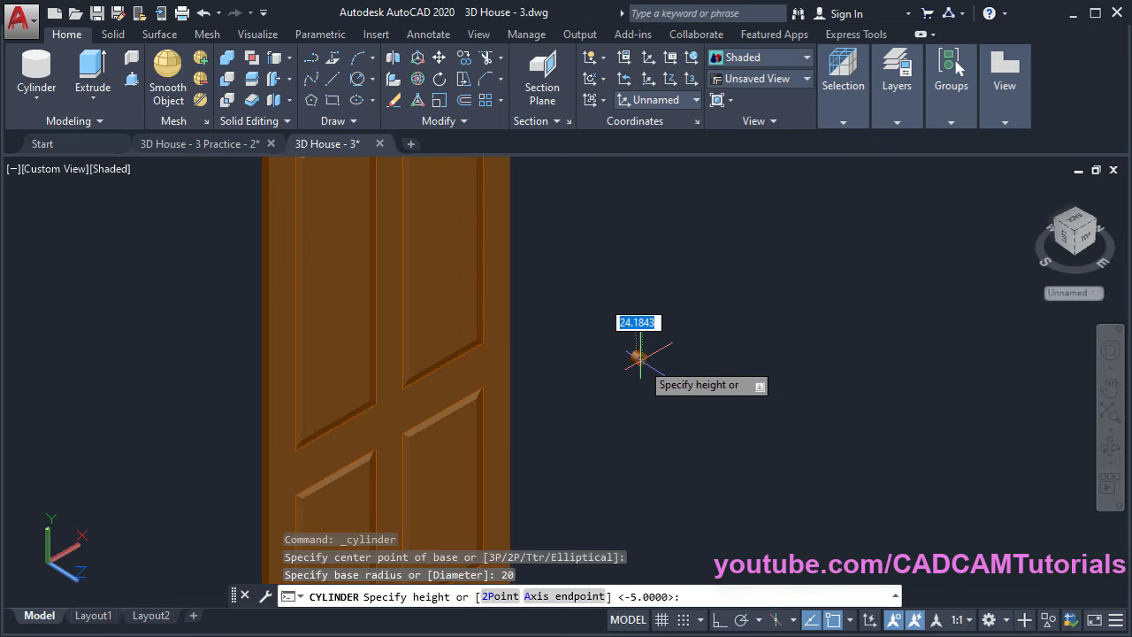
scroll(638, 357, up, 3)
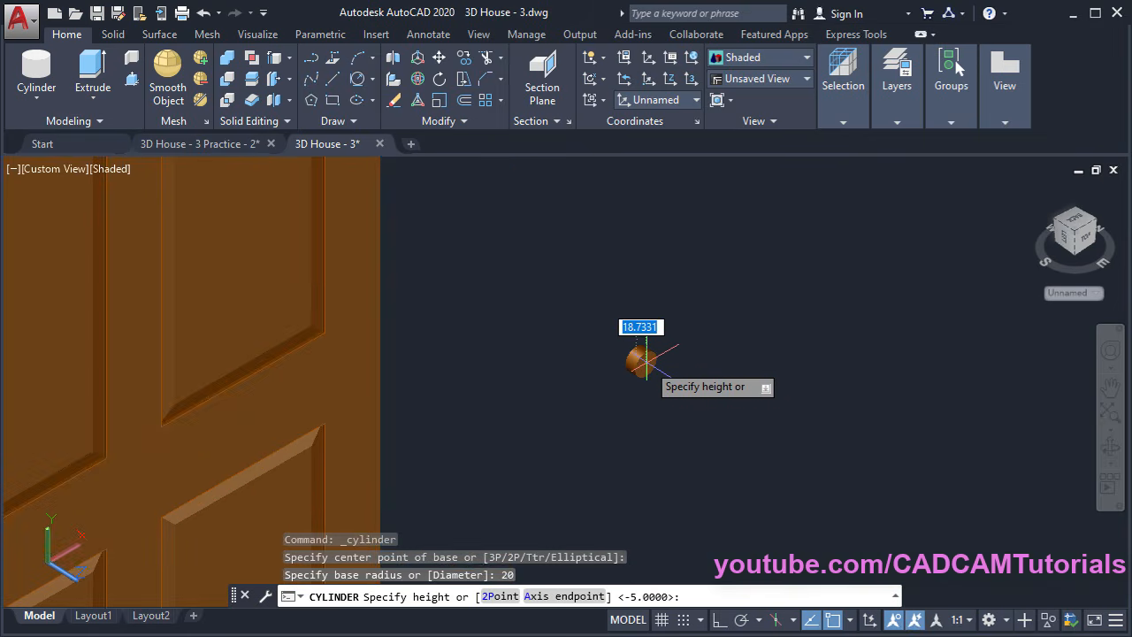
text(2)
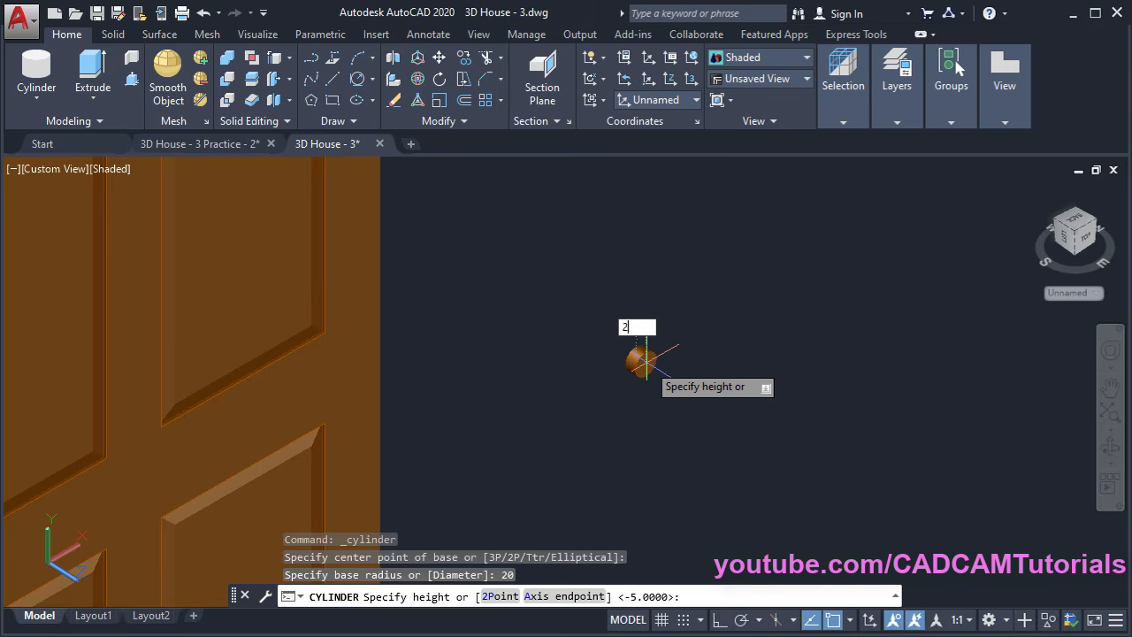
text(0)
key(Return)
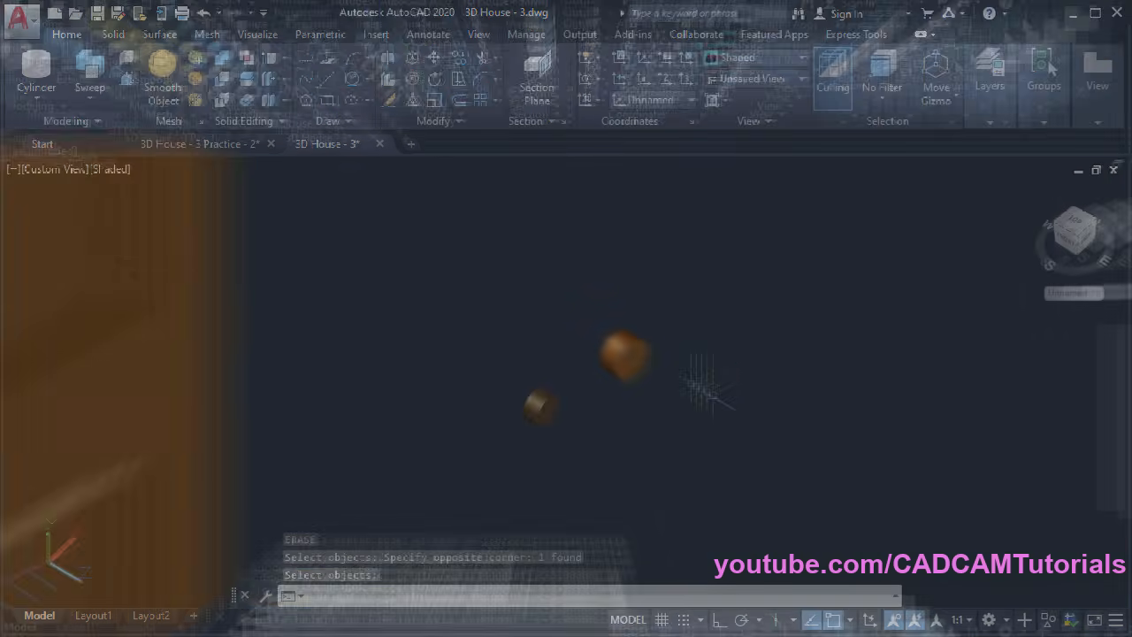
shift+middle_drag(569, 451, 564, 429)
scroll(564, 429, down, 5)
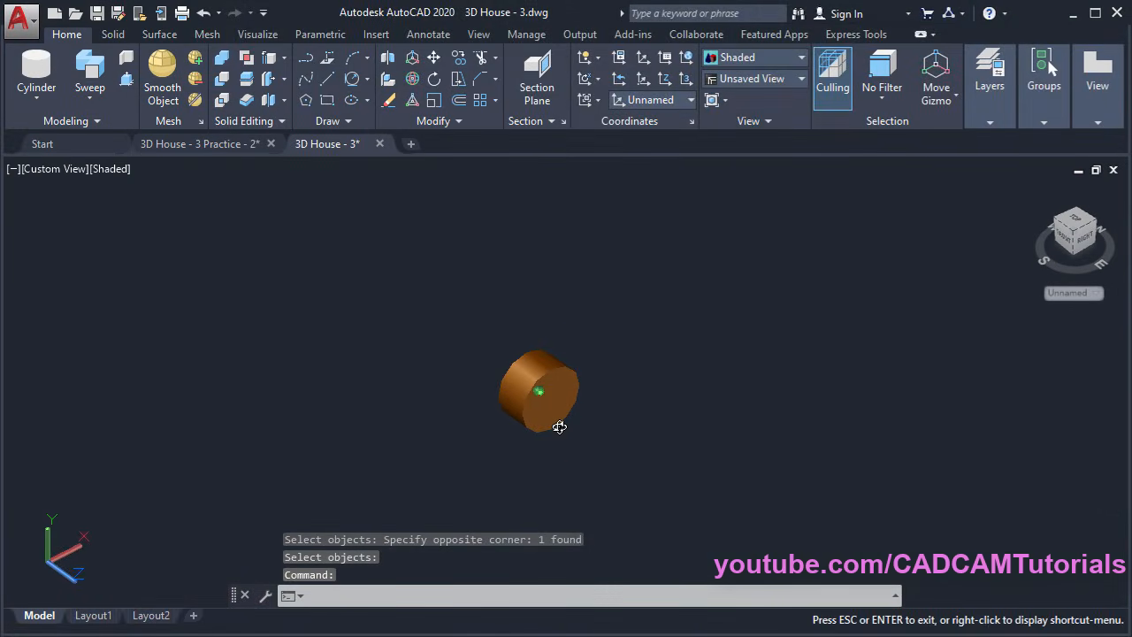
Draw a four-point spline from the cylinder centre curving down to the left
click(307, 81)
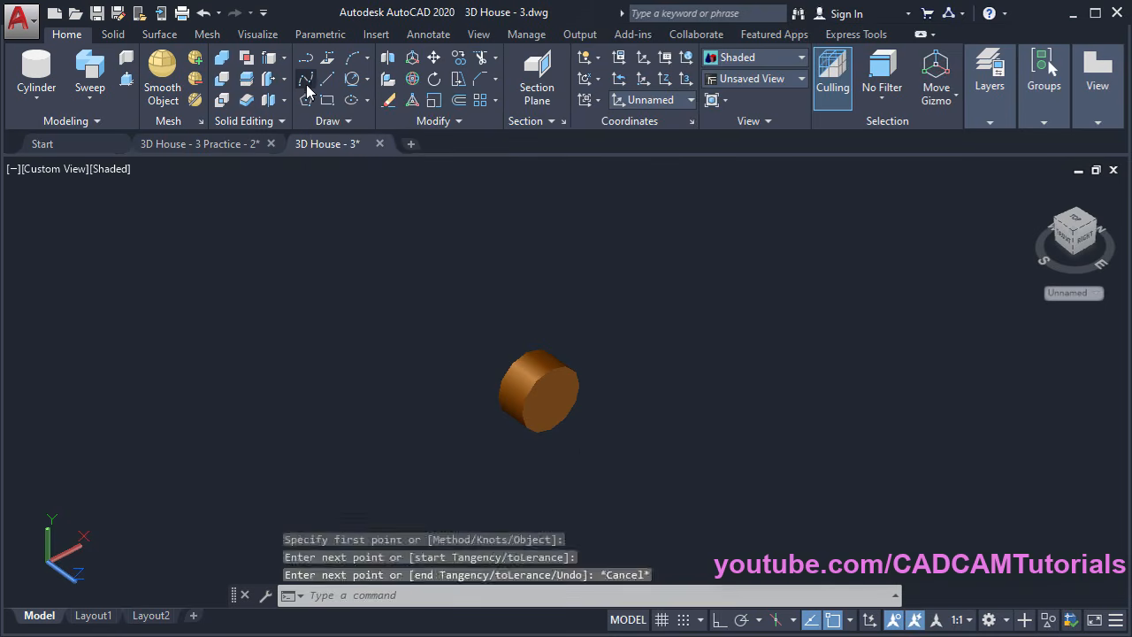
click(552, 402)
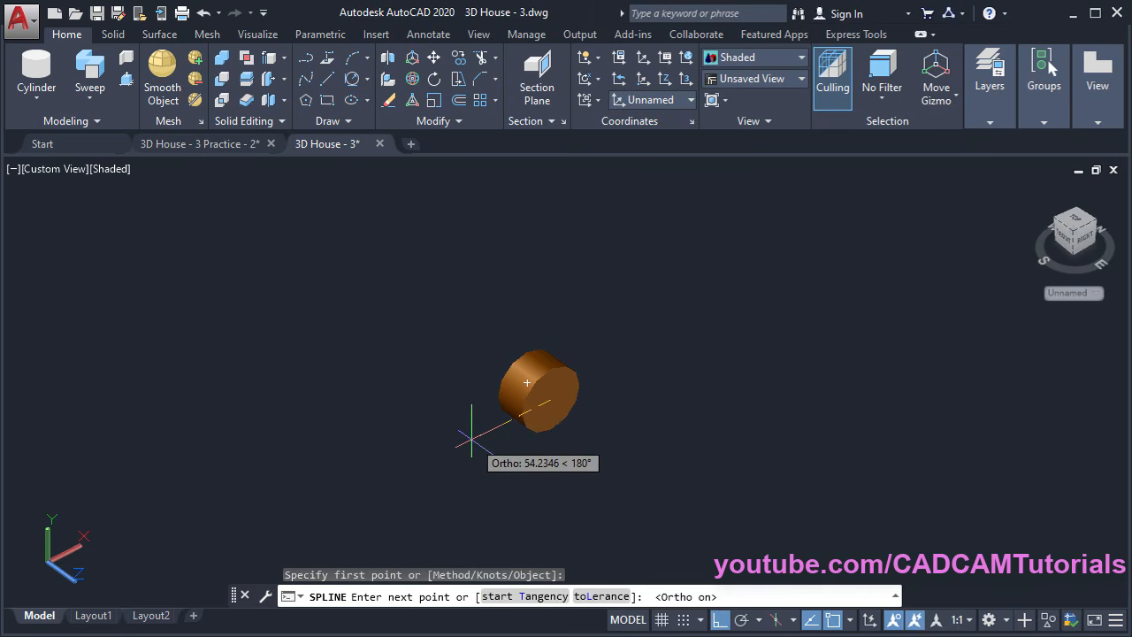
click(474, 434)
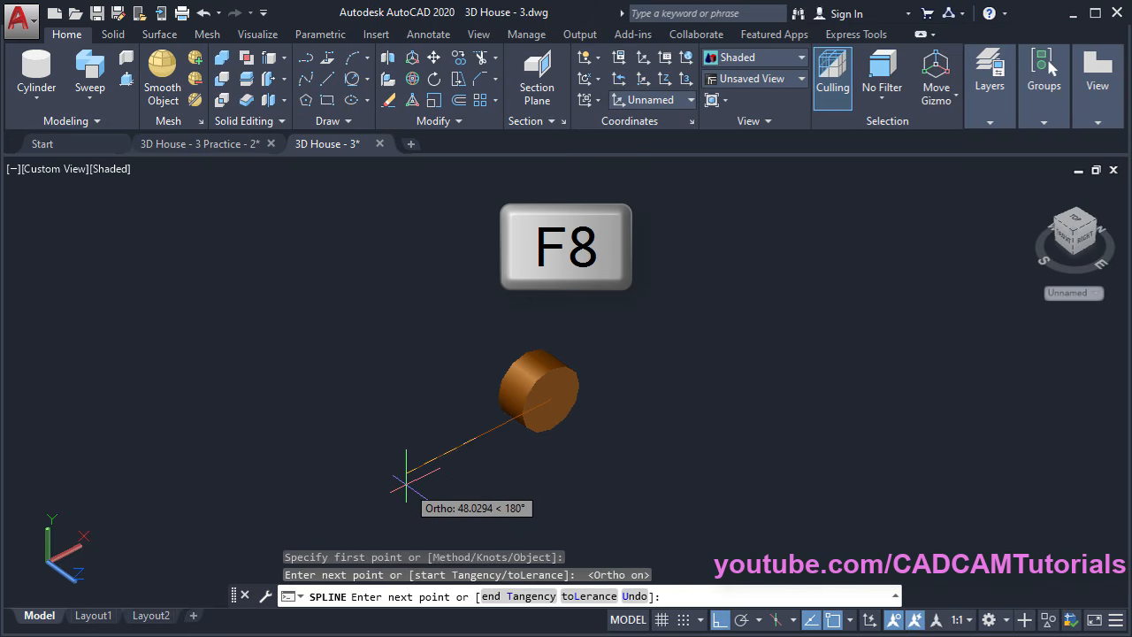
key(F8)
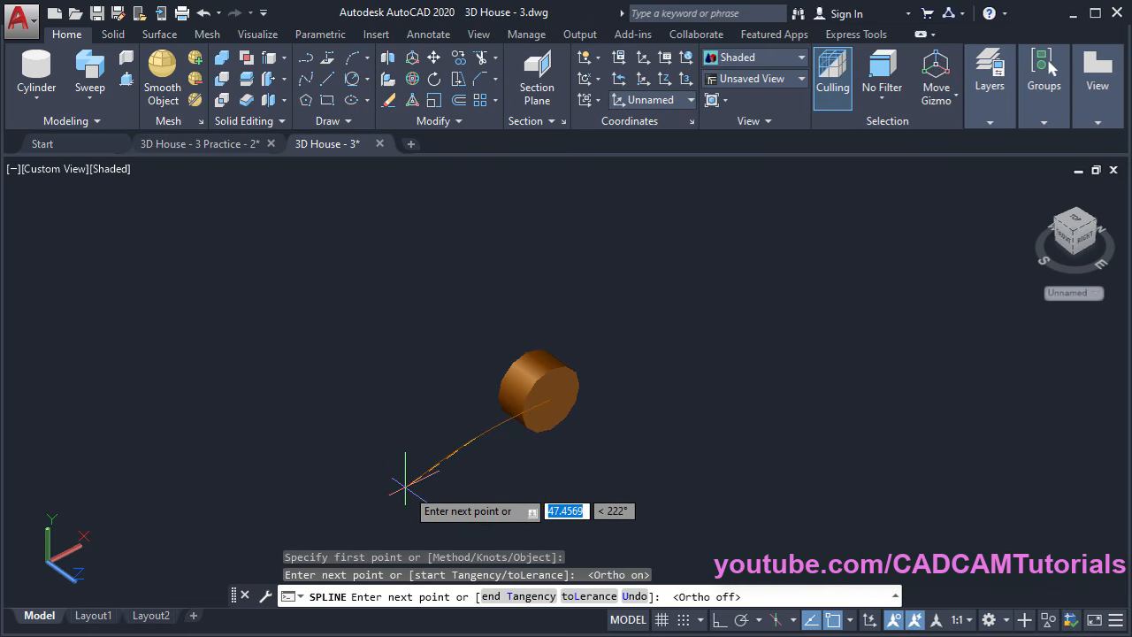
click(400, 487)
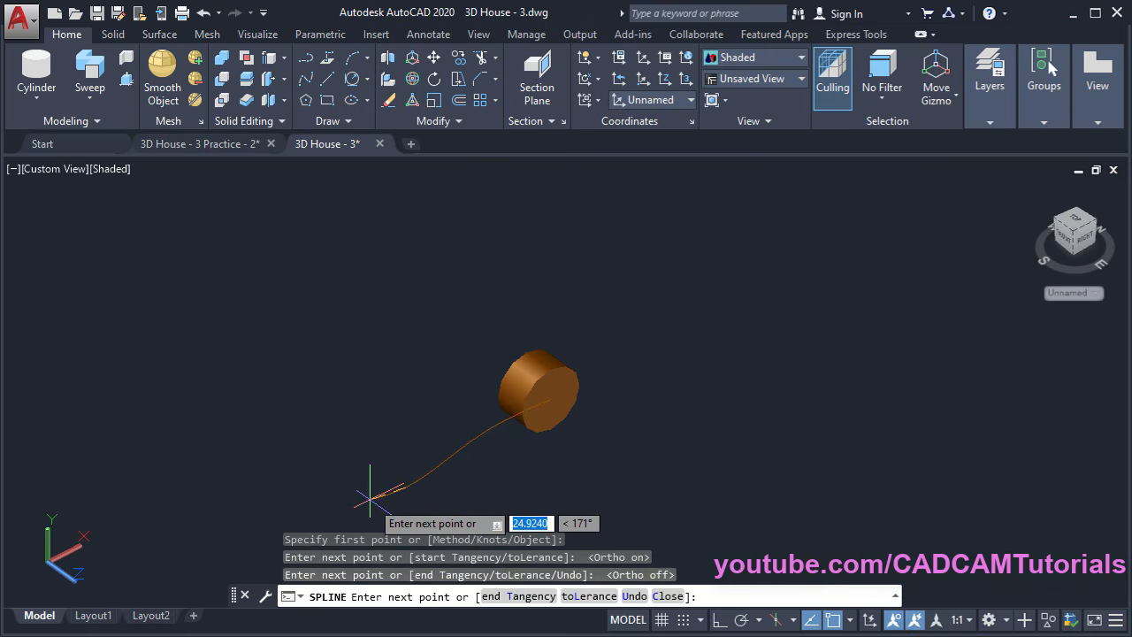
click(369, 499)
key(Return)
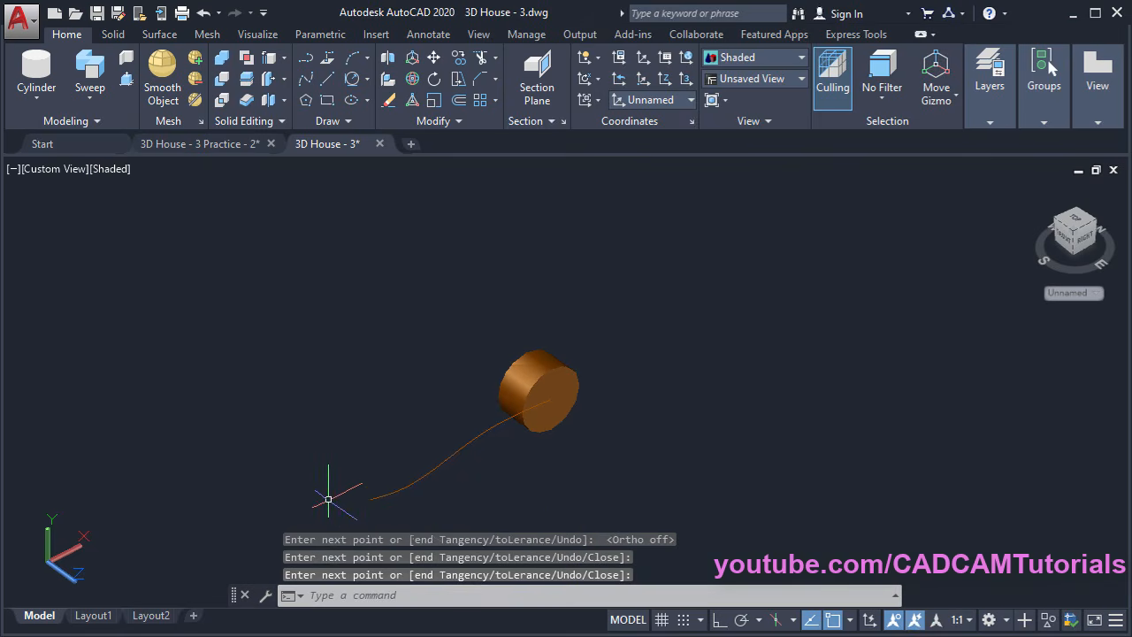
scroll(502, 486, up, 3)
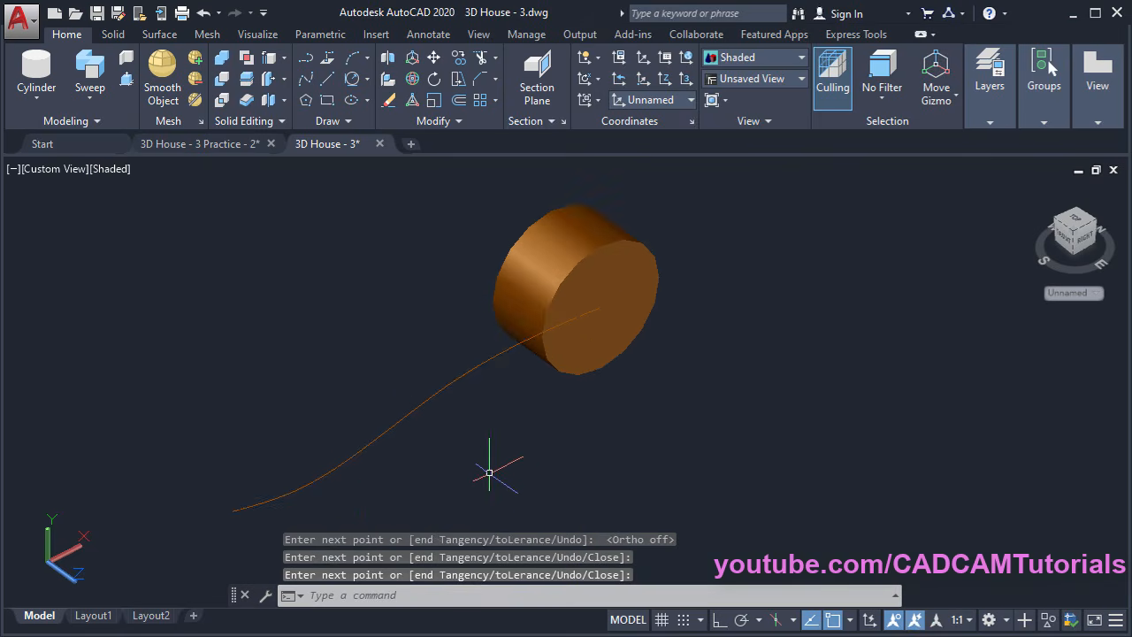
scroll(408, 396, down, 3)
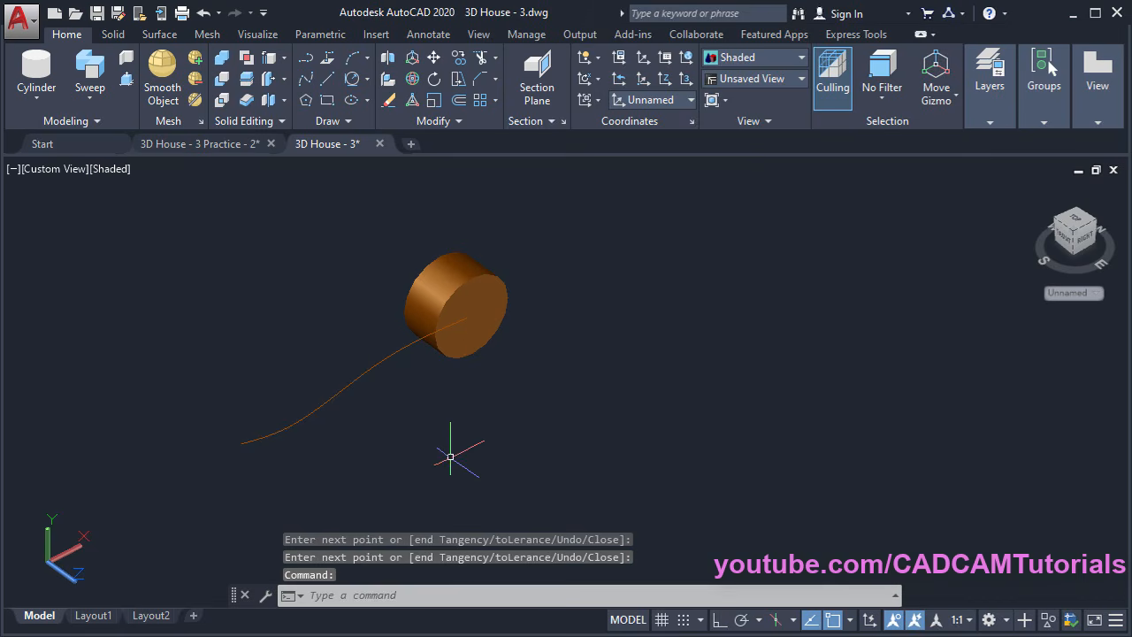
Draw a radius-5 circle below the cylinder as the handle's profile
text(c)
key(Return)
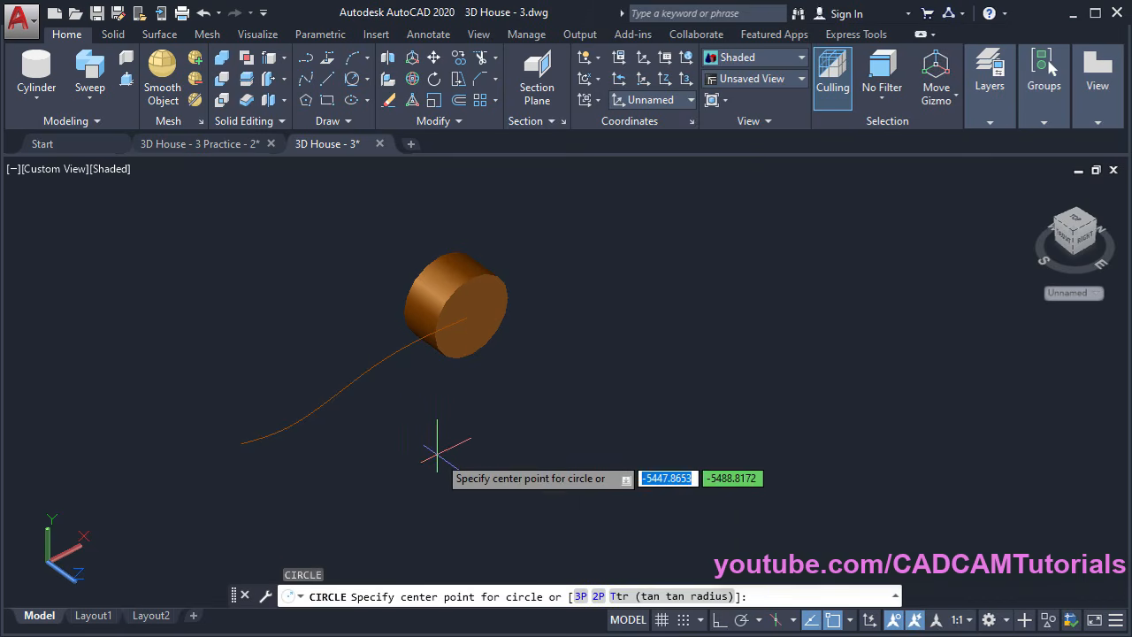
click(443, 466)
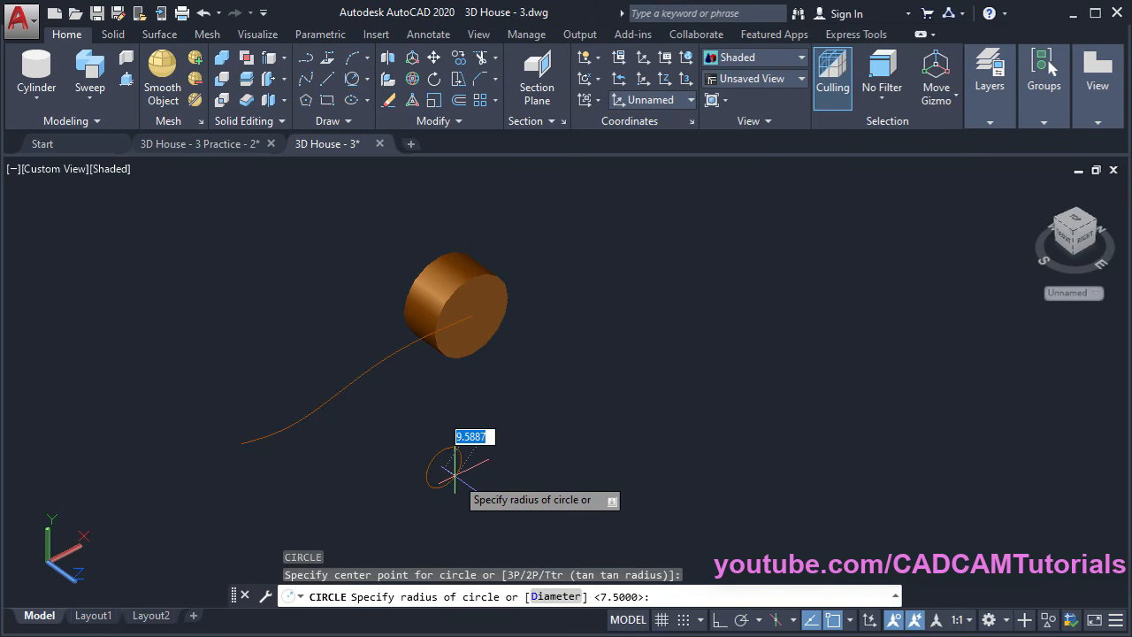
key(Return)
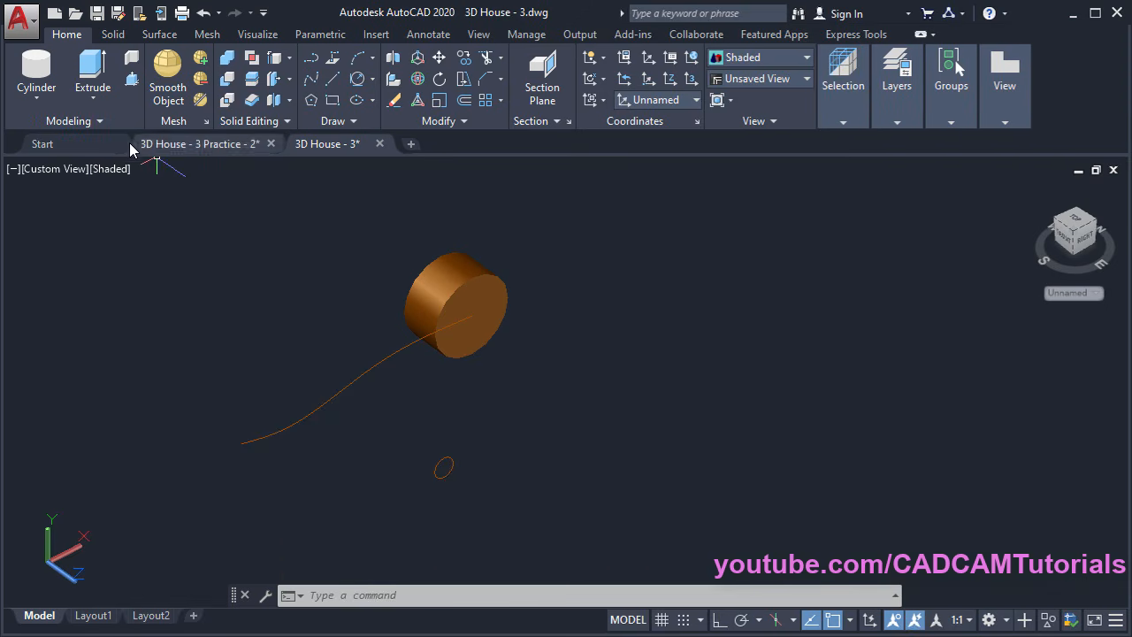
Sweep the small circle along the curve to form the bent handle arm
click(96, 103)
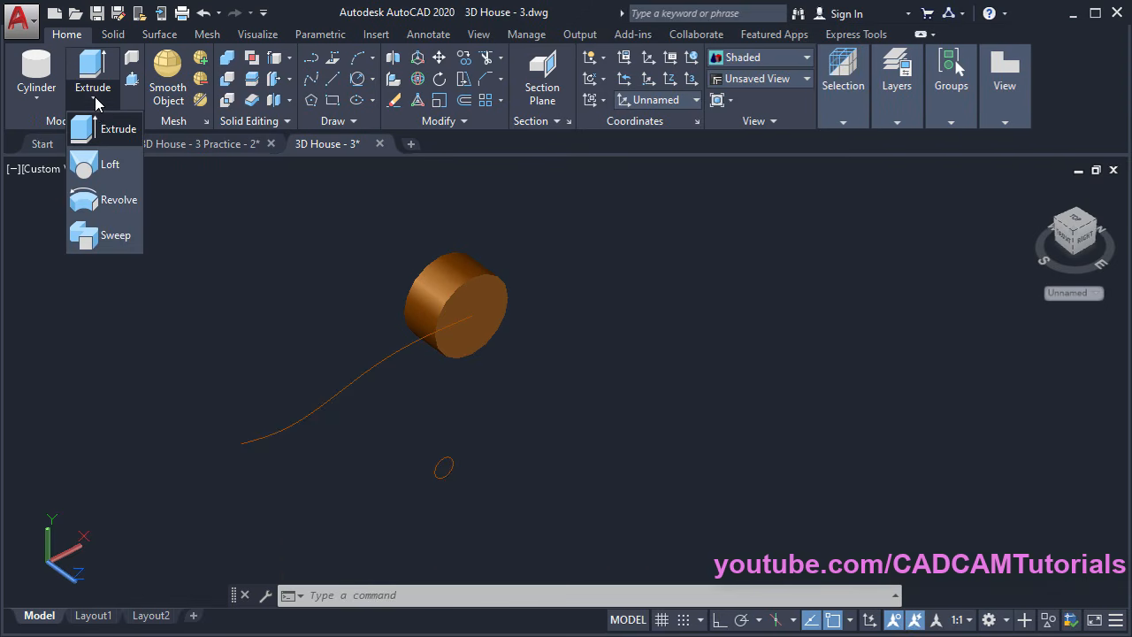
click(123, 245)
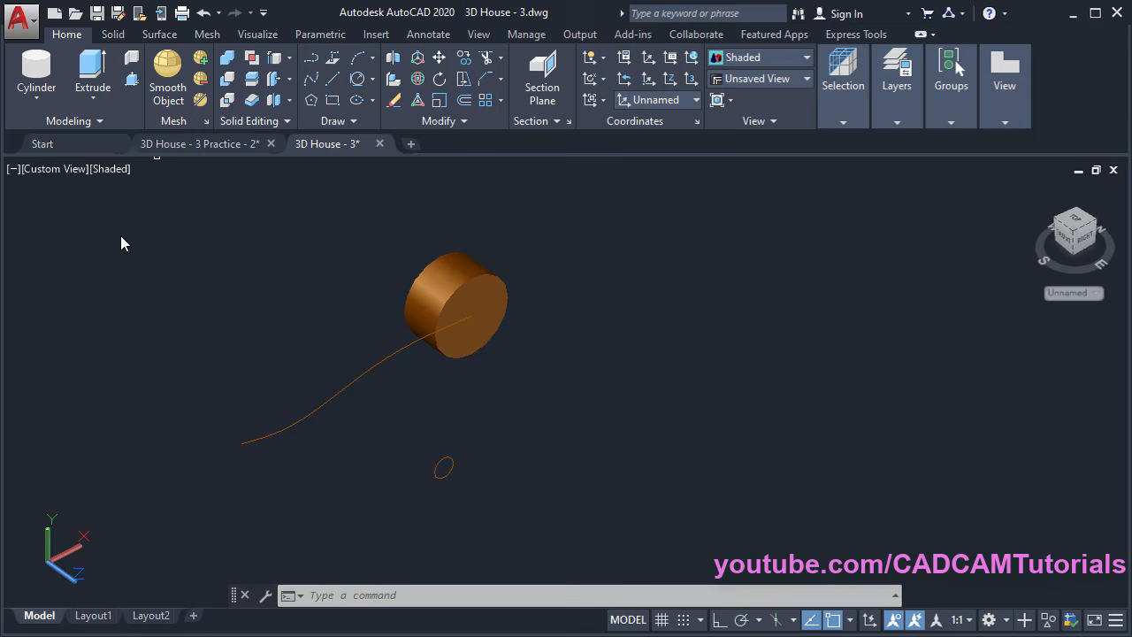
click(442, 467)
key(Return)
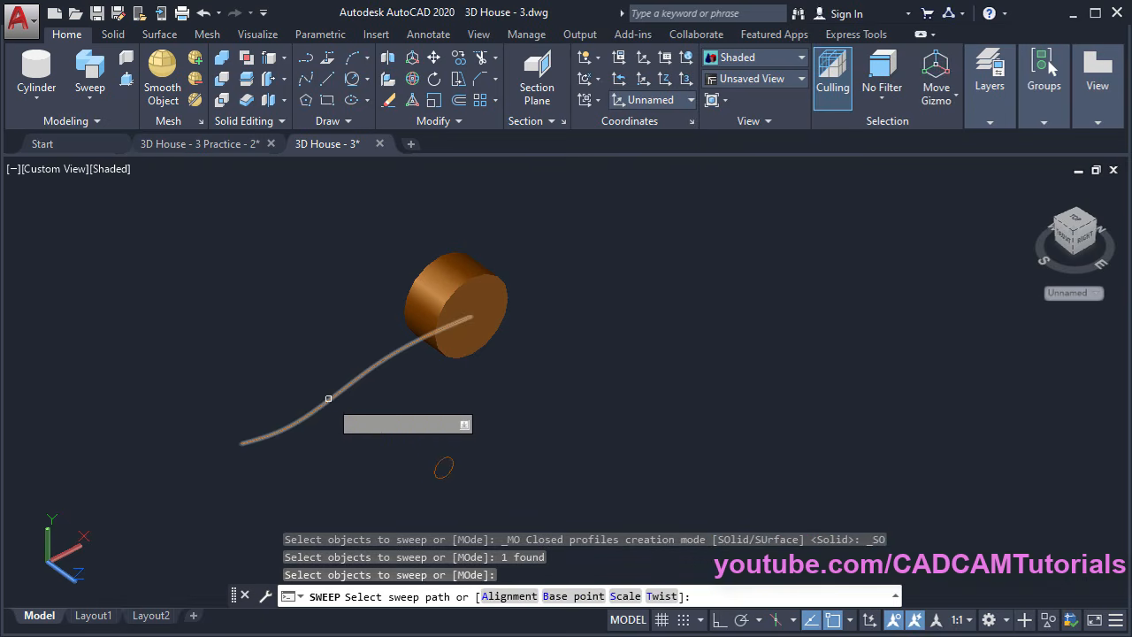
click(328, 398)
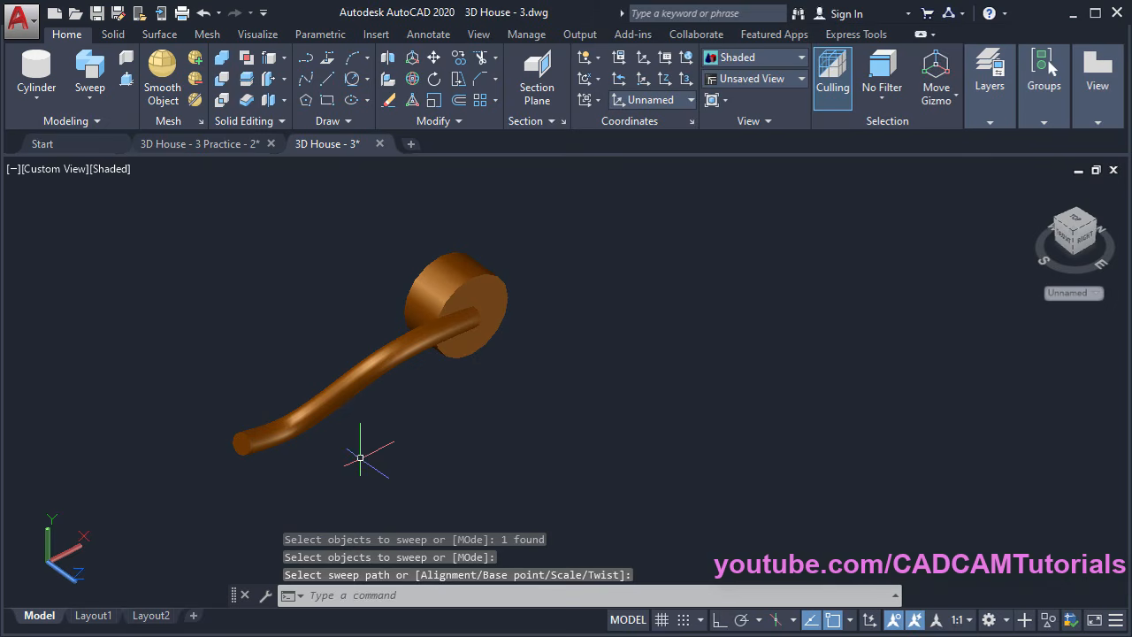
shift+middle_drag(375, 389, 510, 417)
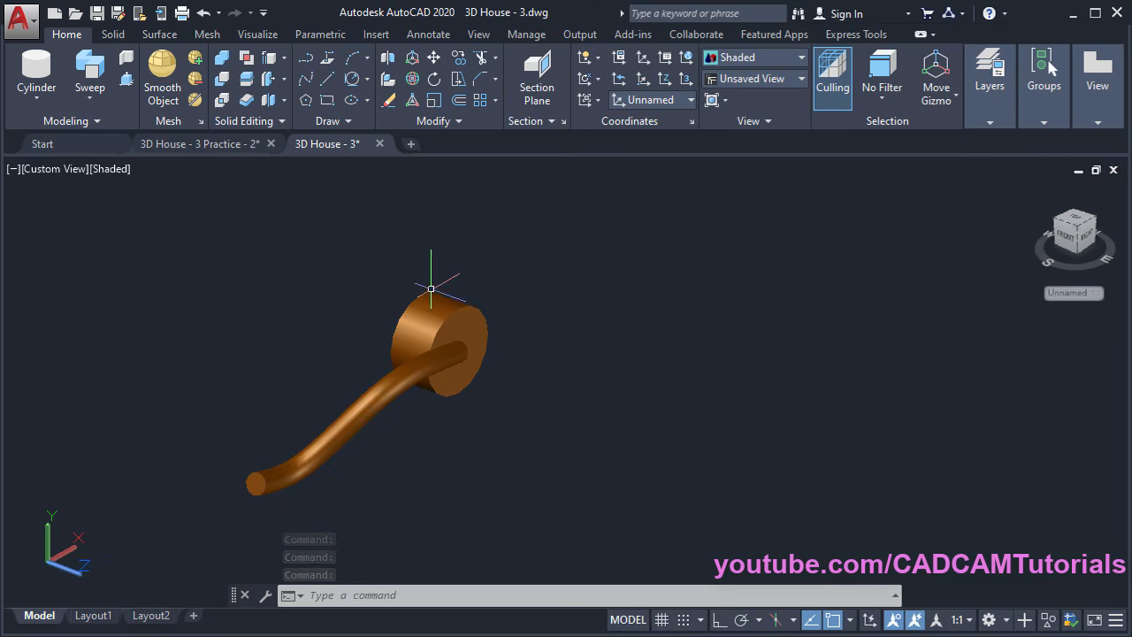
click(43, 99)
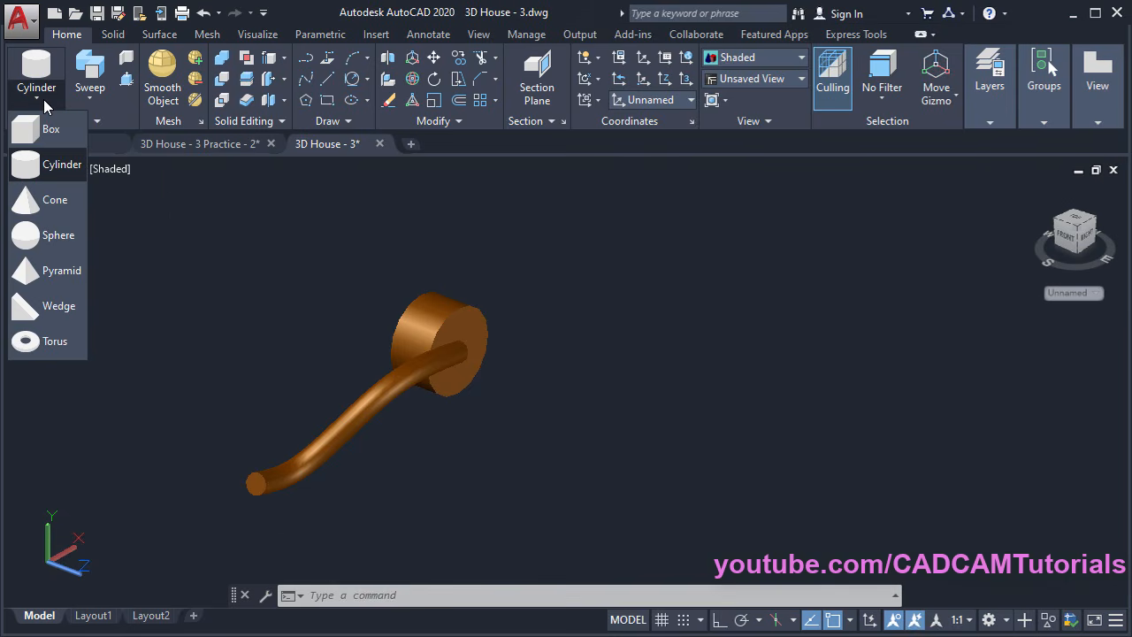
Create a sphere of radius 15 centred on the disk's face
click(25, 241)
scroll(504, 364, up, 1)
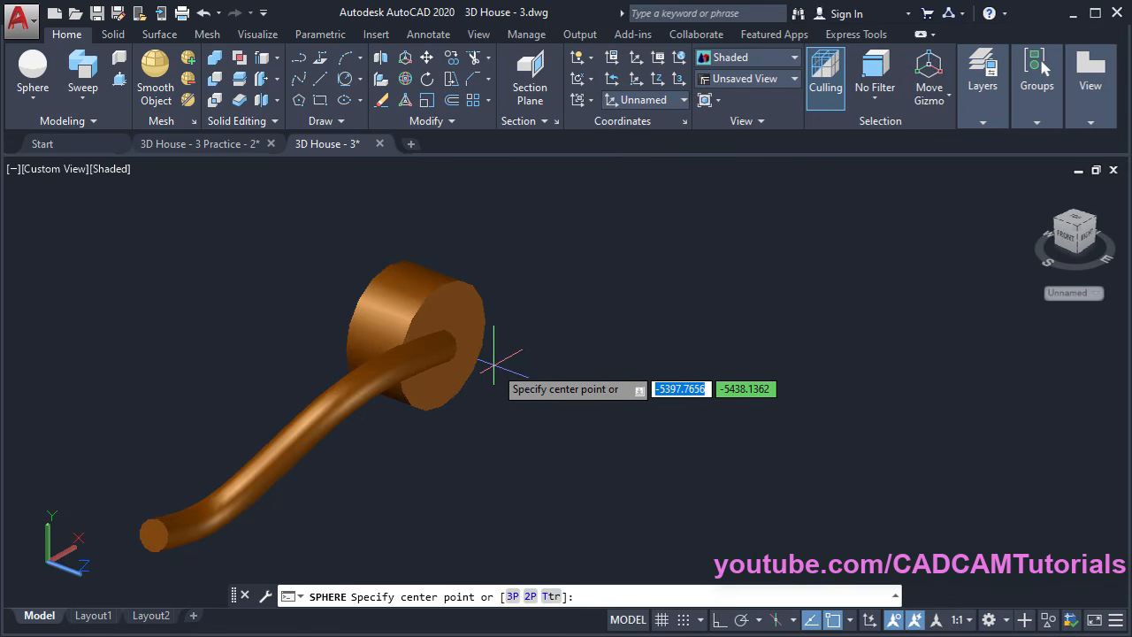
click(441, 345)
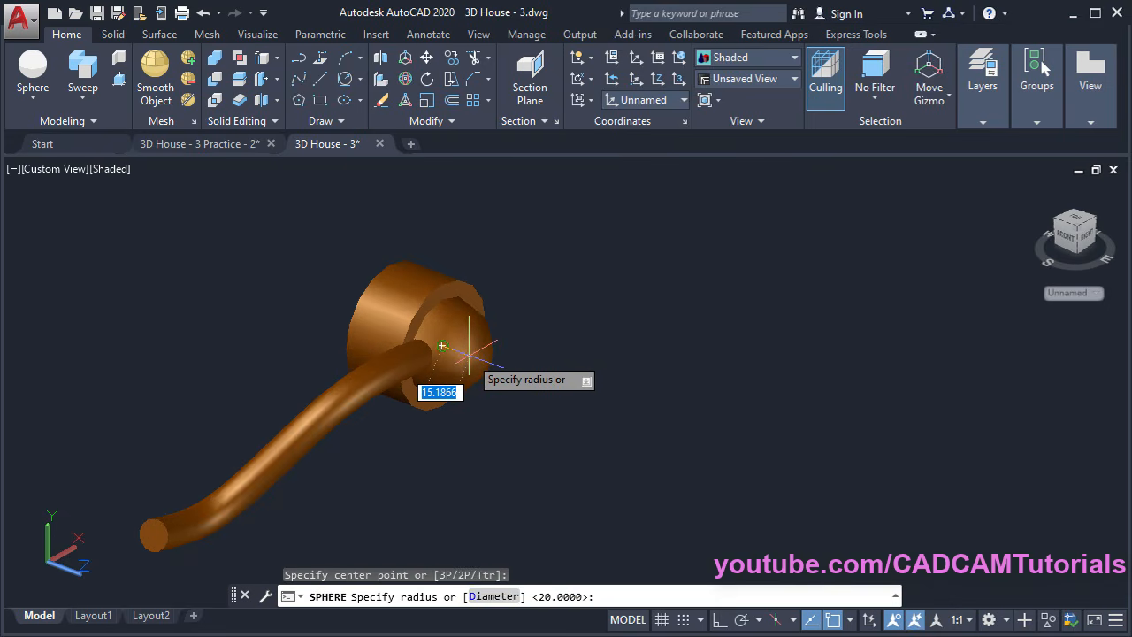
text(15)
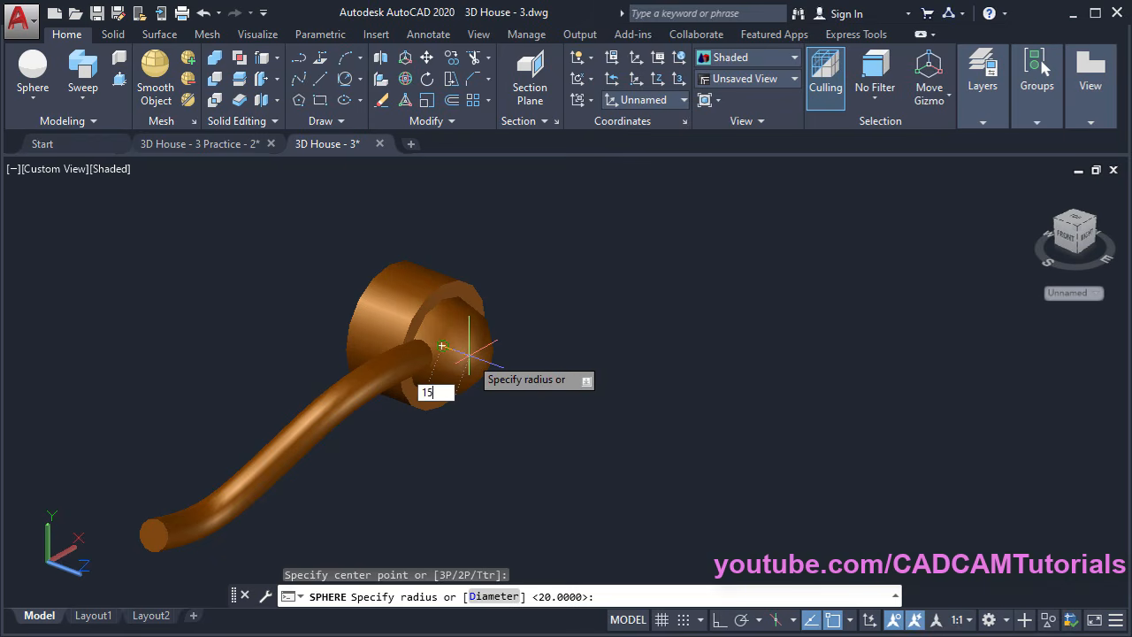
key(Return)
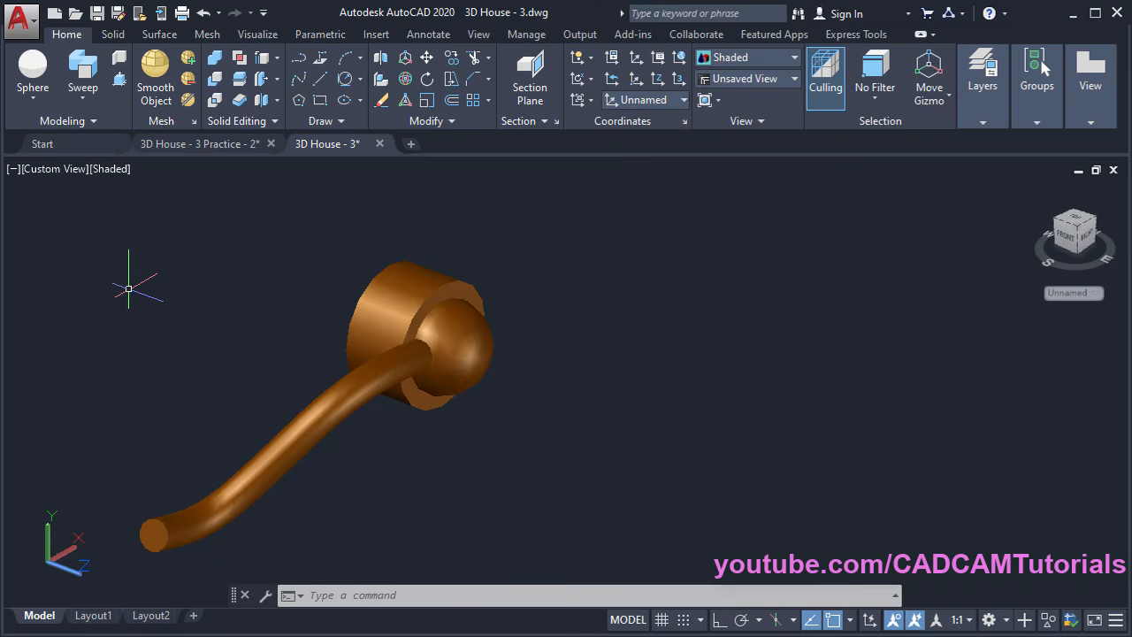
Move the disk, sphere and swept arm together onto the midpoint of the door's edge
click(427, 58)
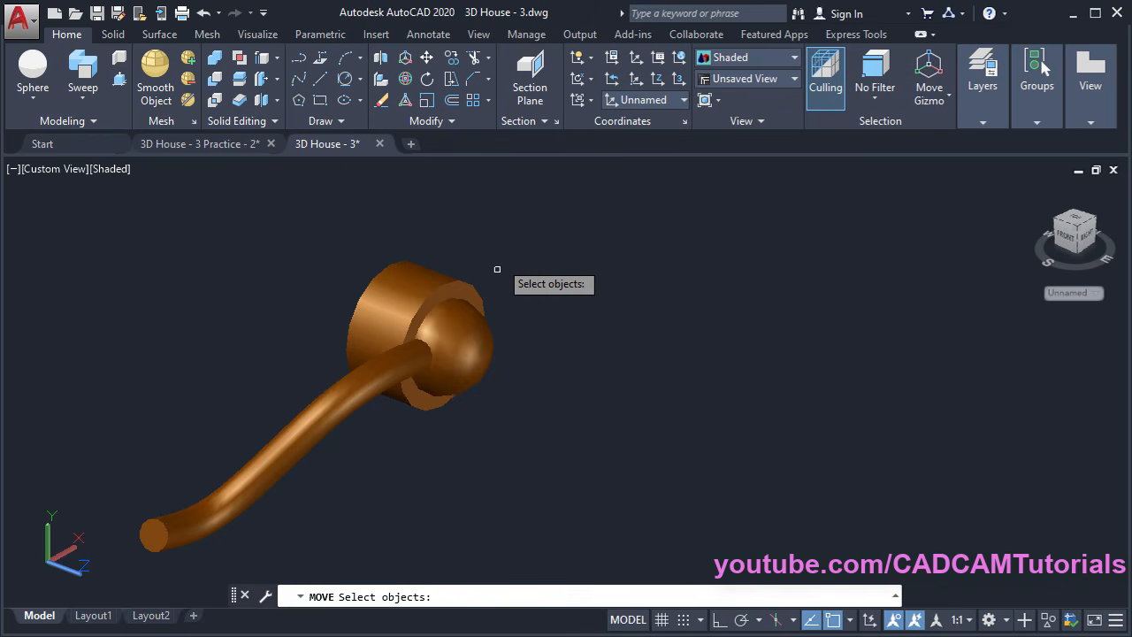
click(508, 239)
click(451, 311)
key(Return)
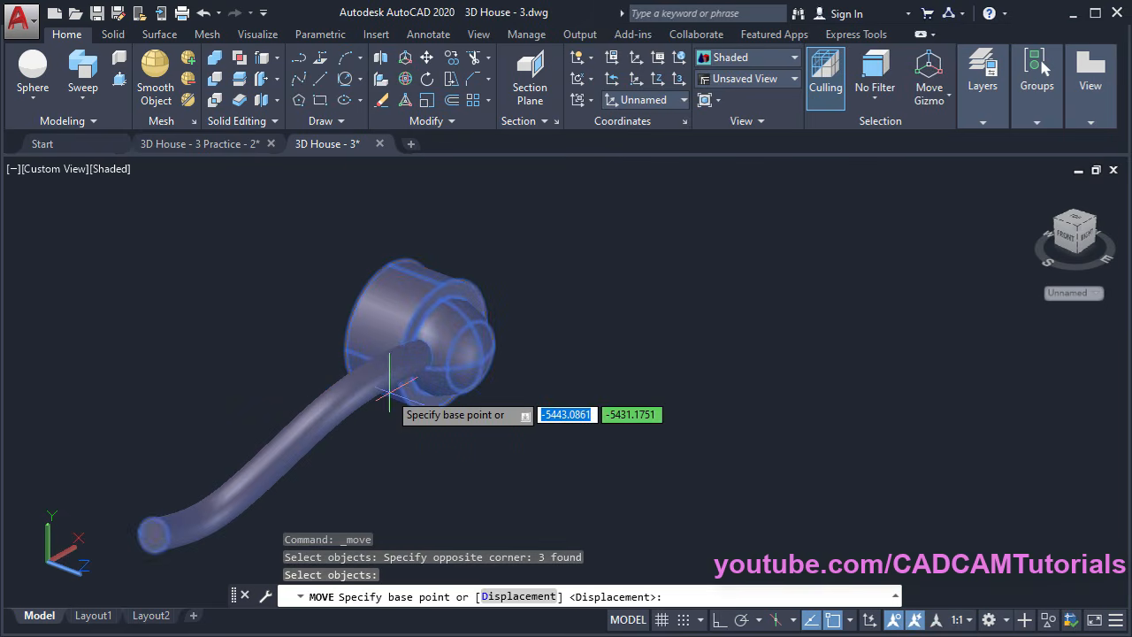
shift+middle_drag(301, 316, 389, 371)
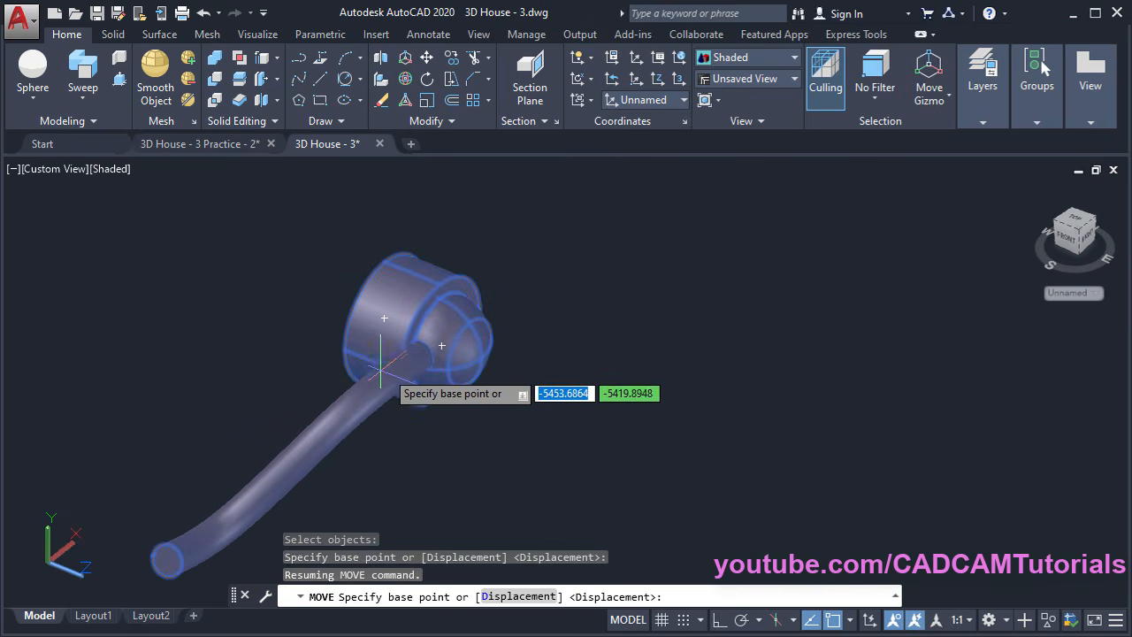
click(384, 317)
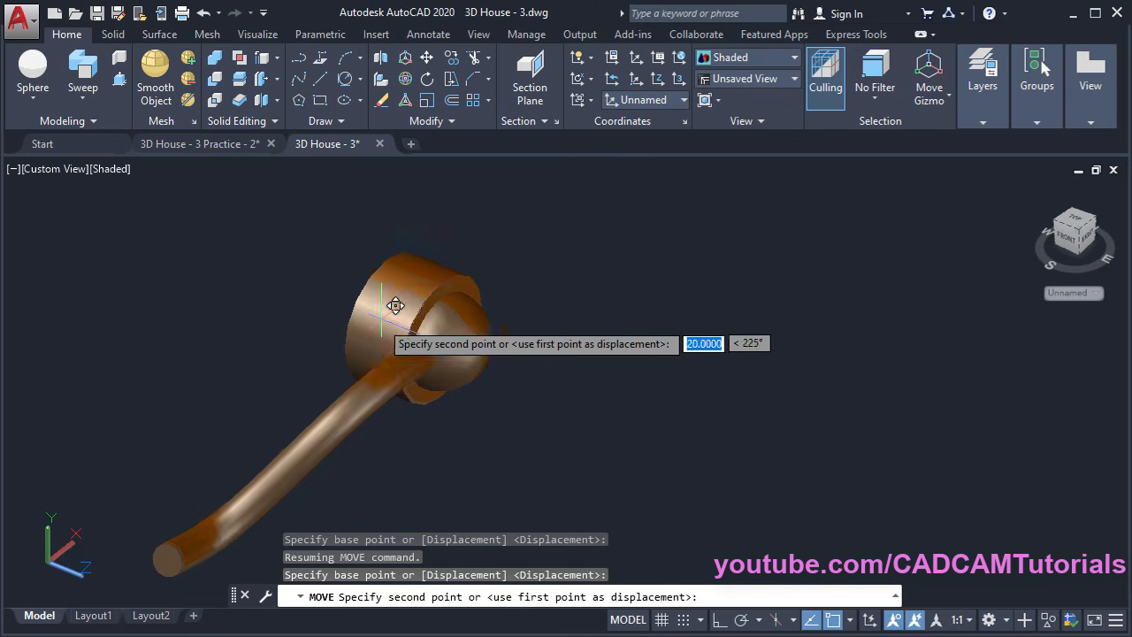
scroll(492, 298, down, 10)
middle_drag(620, 358, 439, 433)
scroll(450, 341, up, 7)
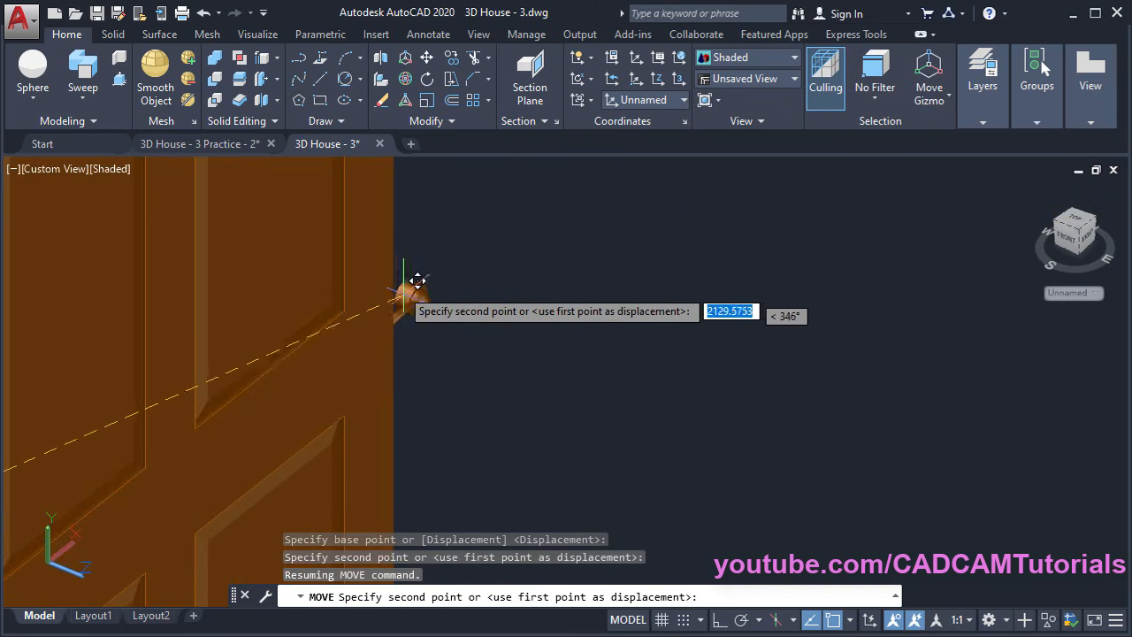
click(402, 214)
middle_drag(452, 313, 588, 365)
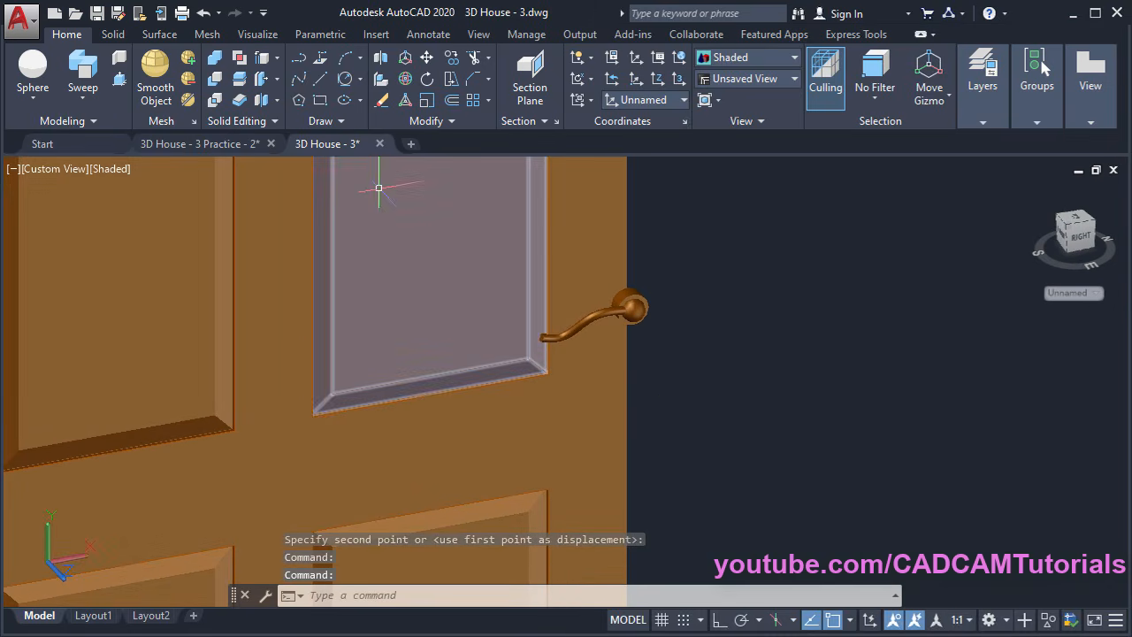
With Ortho on, move the previously selected handle straight down the door
click(426, 58)
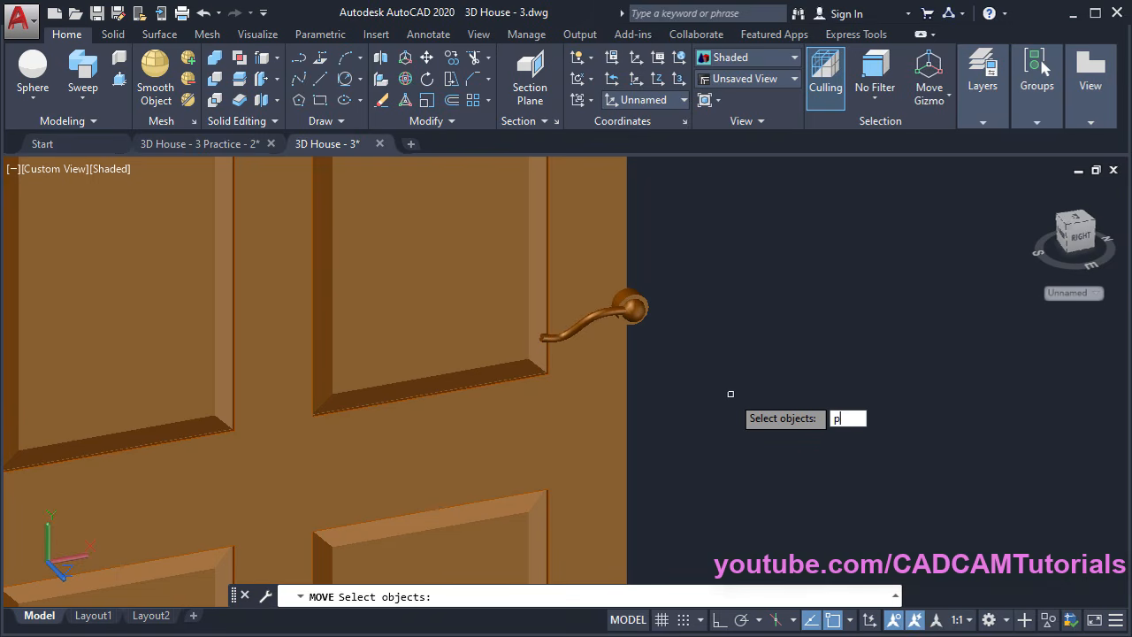
text(p)
key(Return)
key(Return)
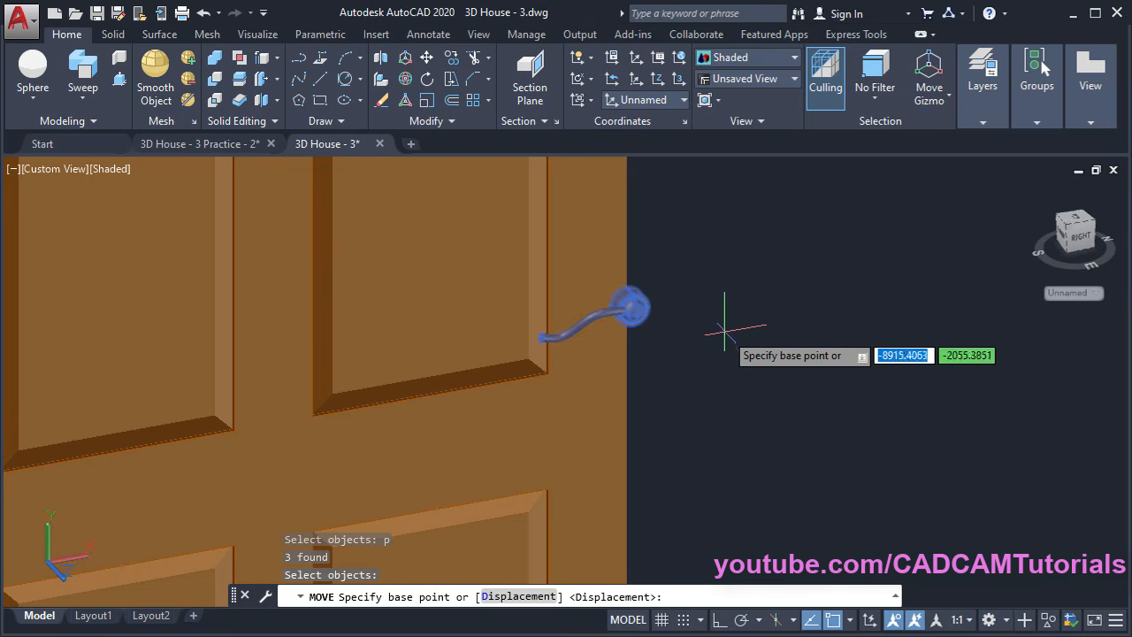
click(719, 257)
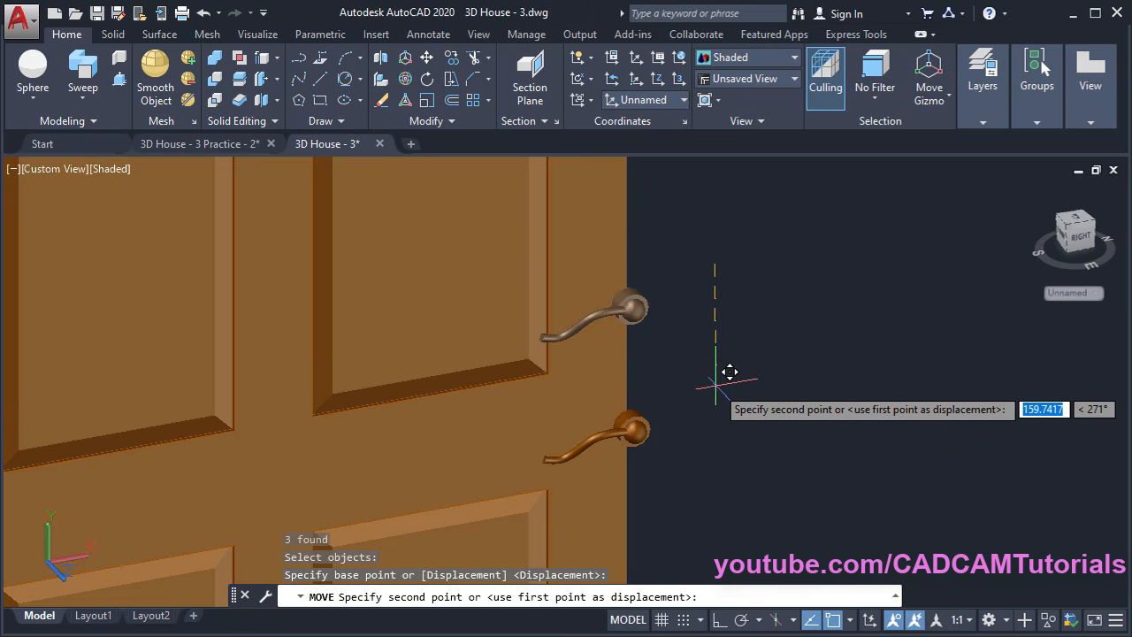
click(719, 622)
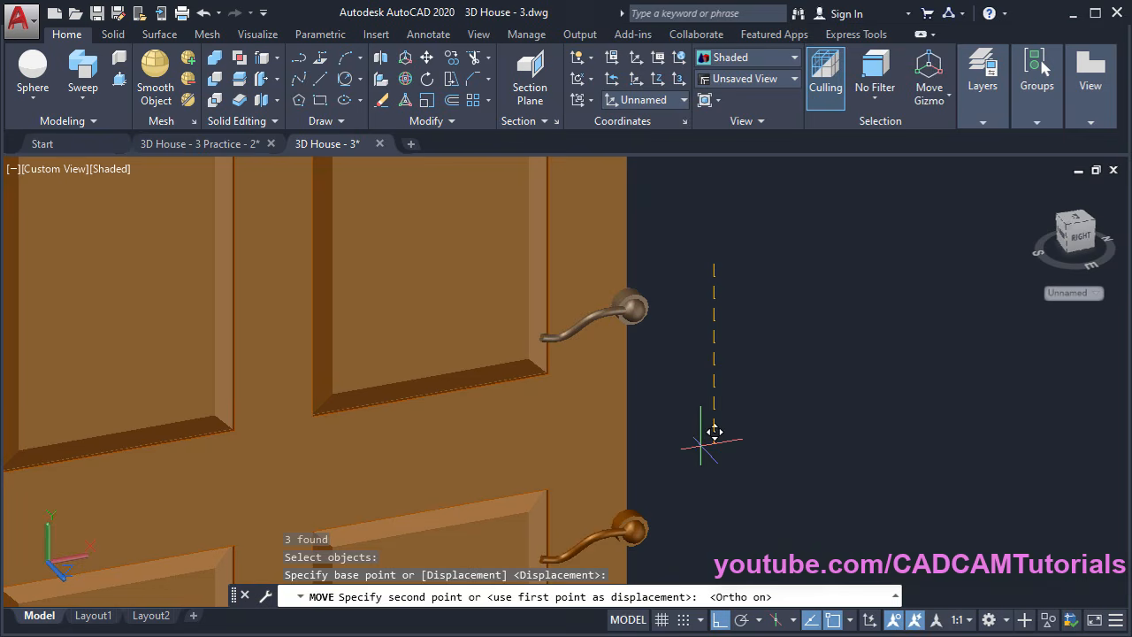
click(702, 372)
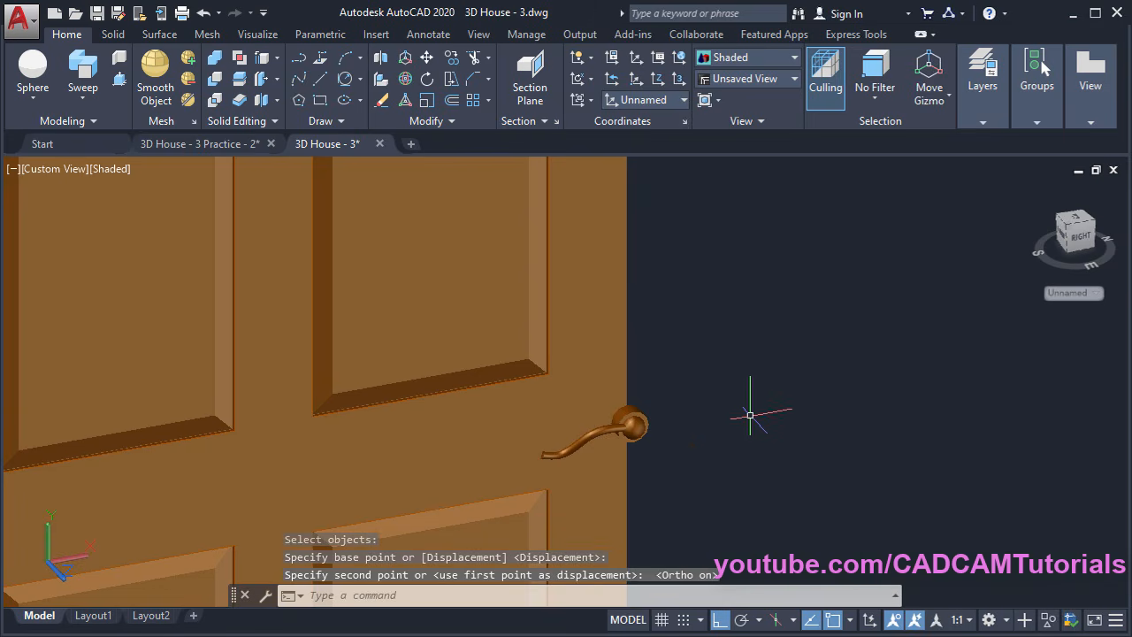
Move the handle again, shifting it left and inward from the door's edge
key(Return)
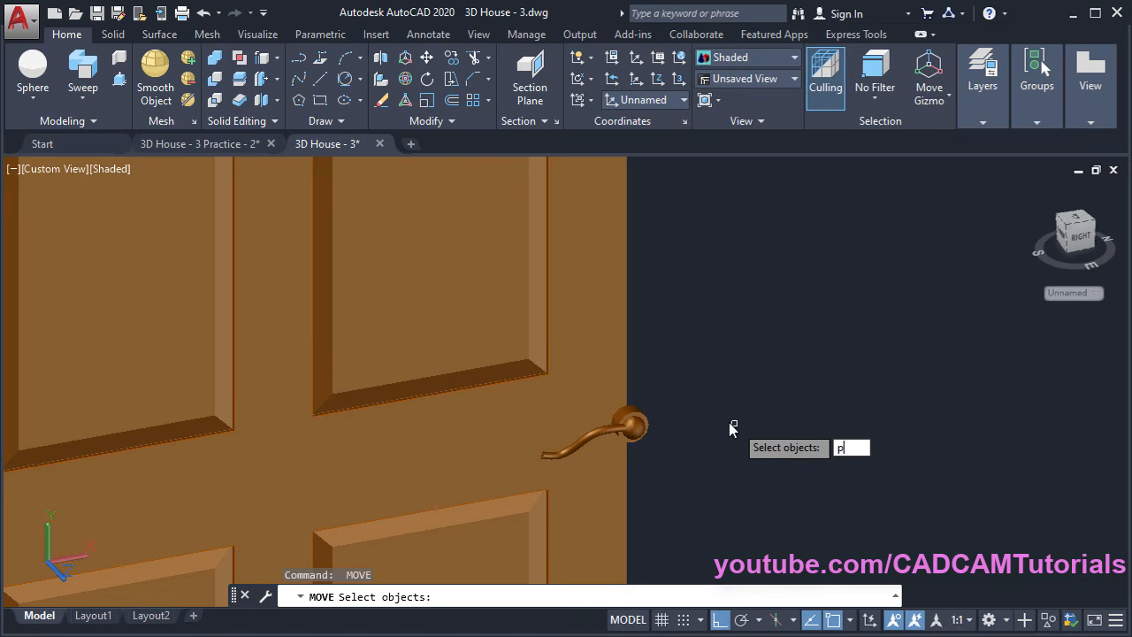
text(p)
key(Return)
key(Return)
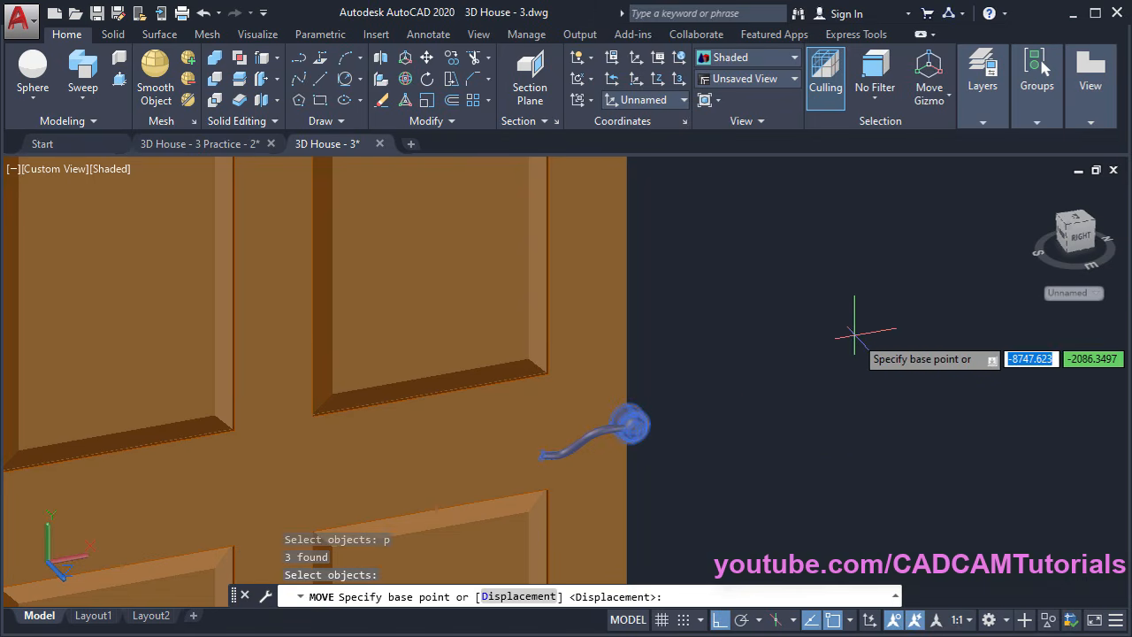
click(861, 324)
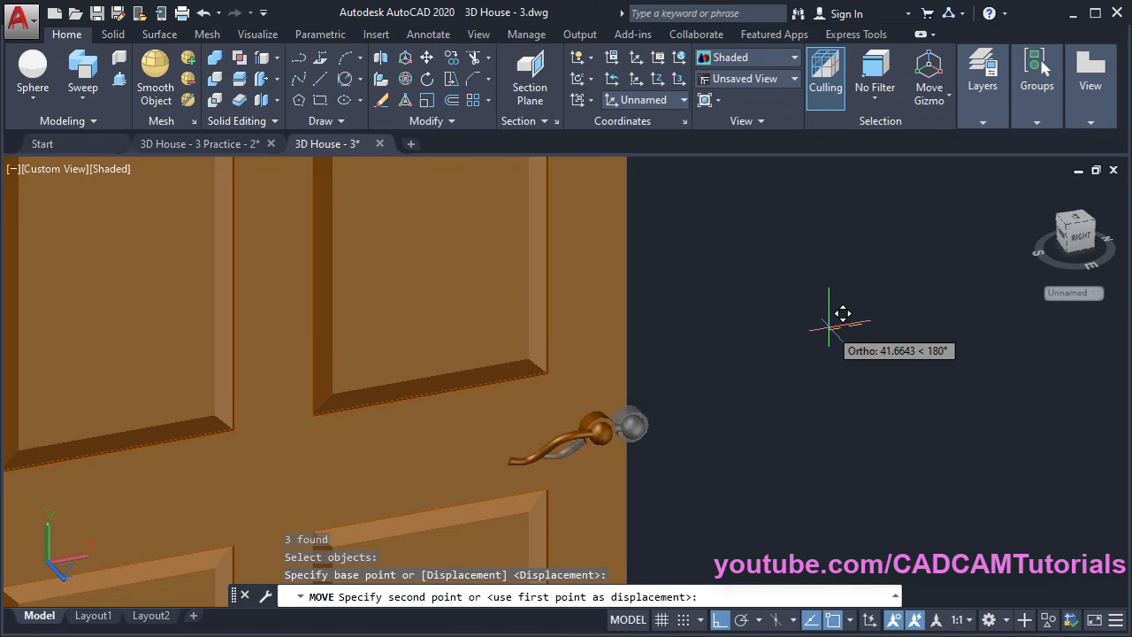
click(819, 327)
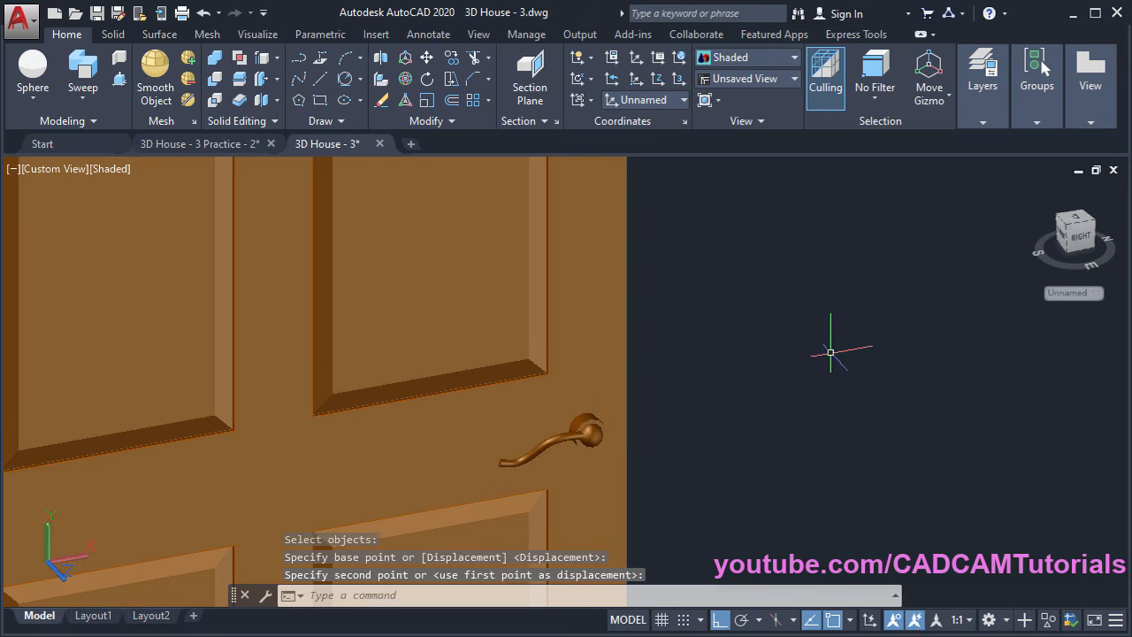
scroll(752, 323, down, 2)
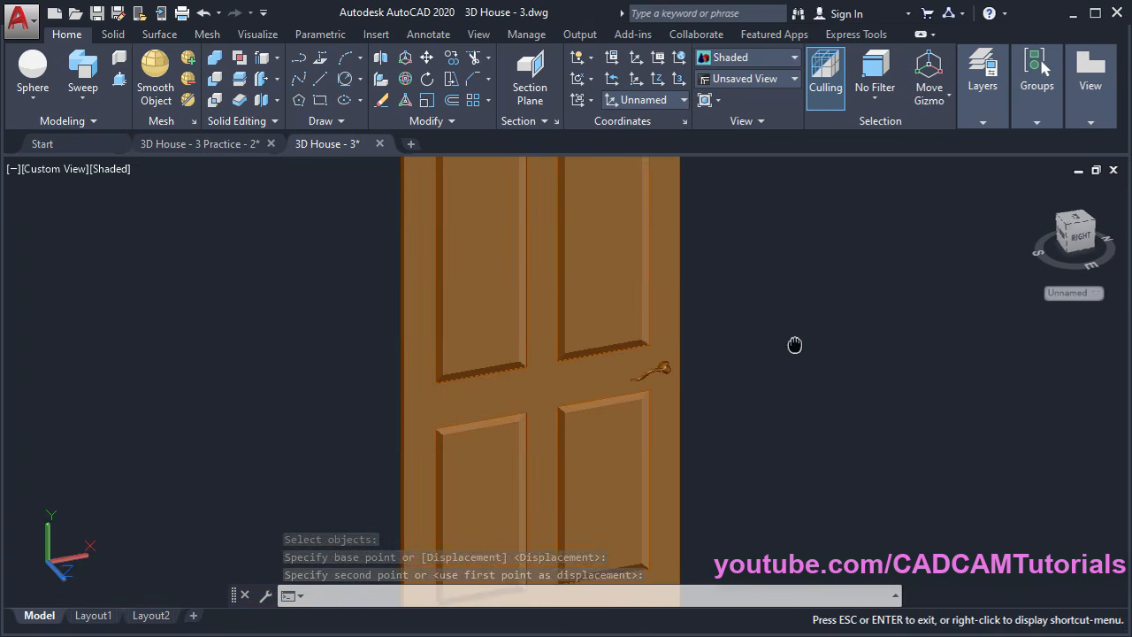
Union the cylinder disk, sphere and curved arm into one handle solid
middle_drag(796, 346, 556, 462)
scroll(570, 423, down, 2)
scroll(388, 458, up, 3)
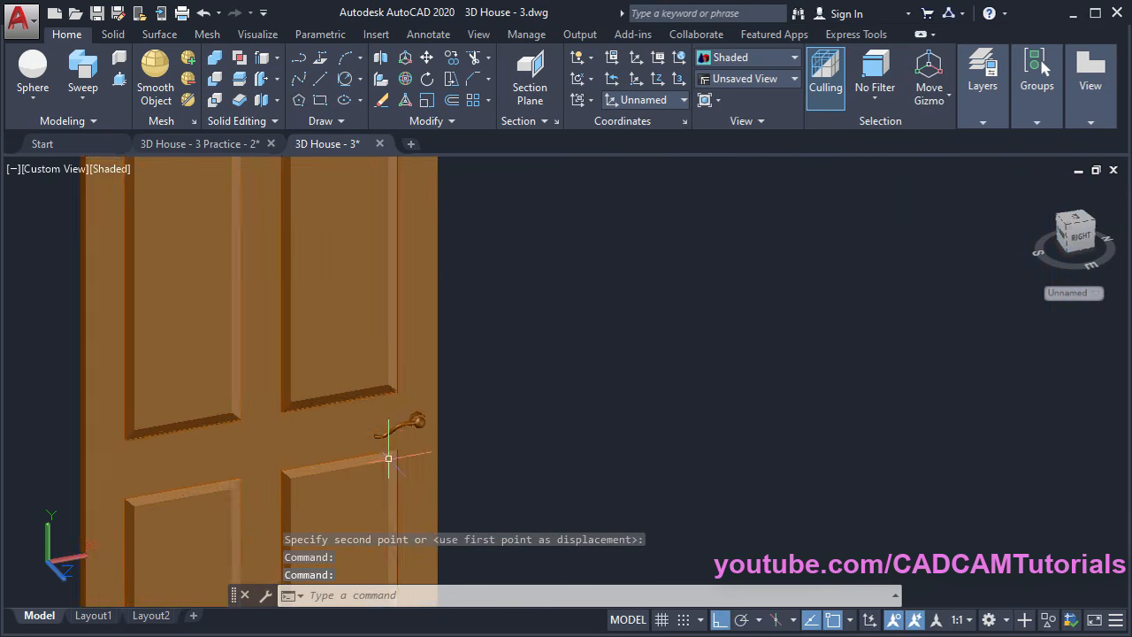
scroll(421, 423, up, 4)
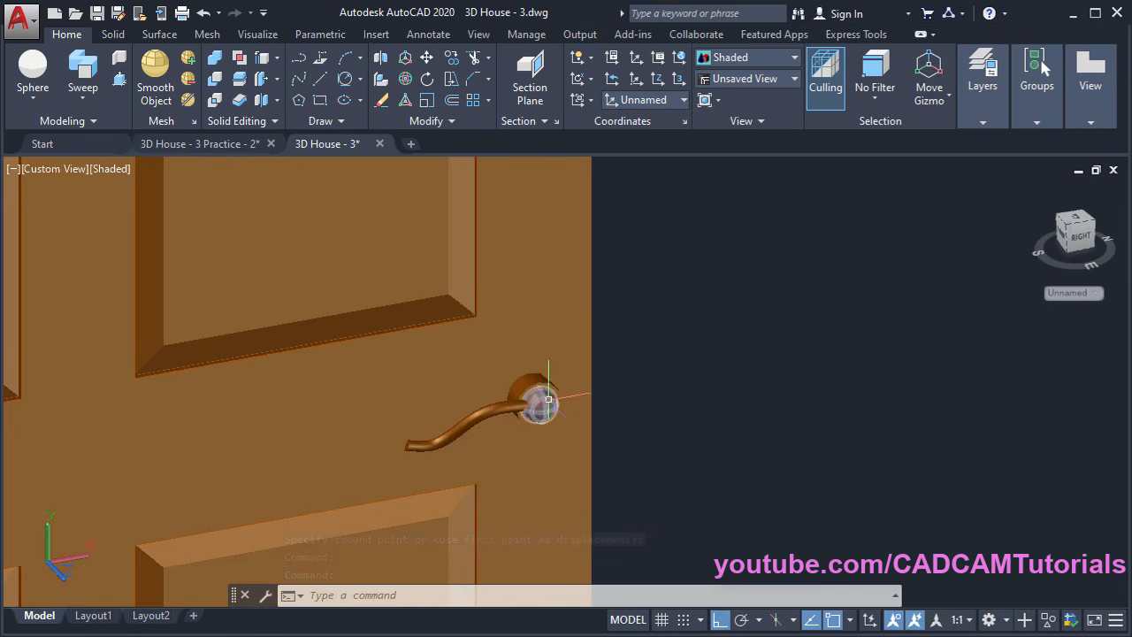
scroll(524, 412, up, 2)
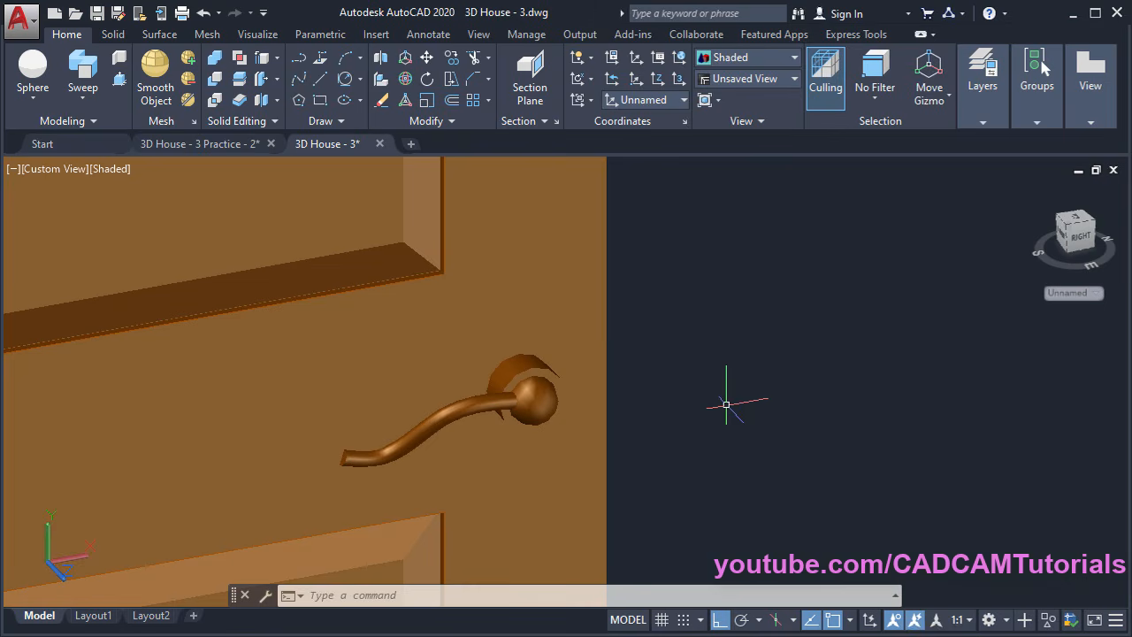
click(214, 63)
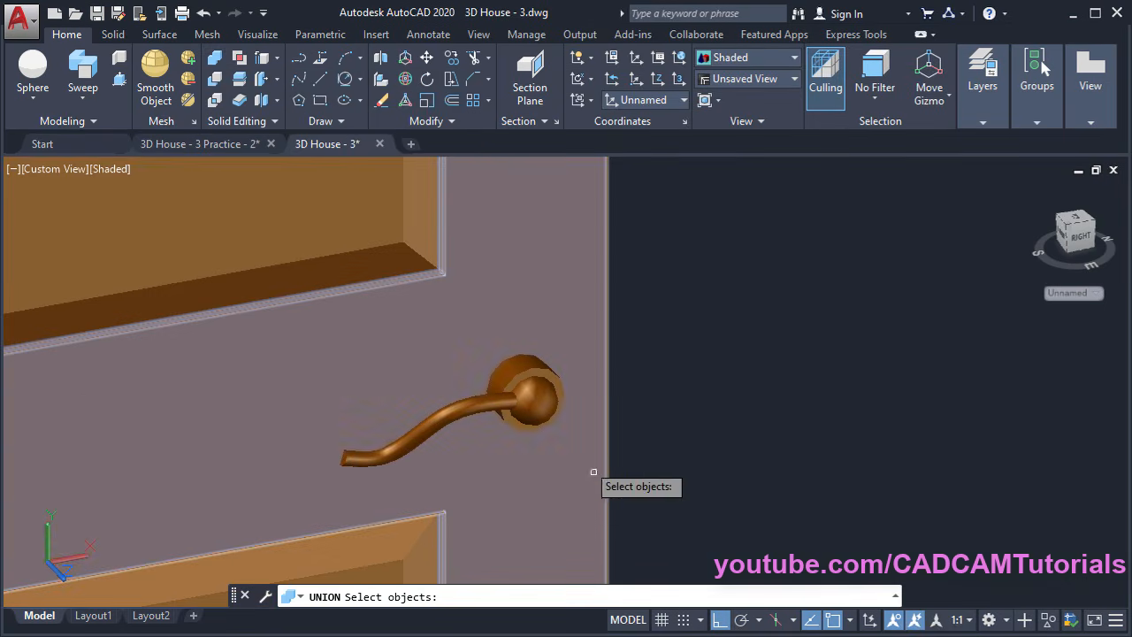
click(530, 399)
click(519, 372)
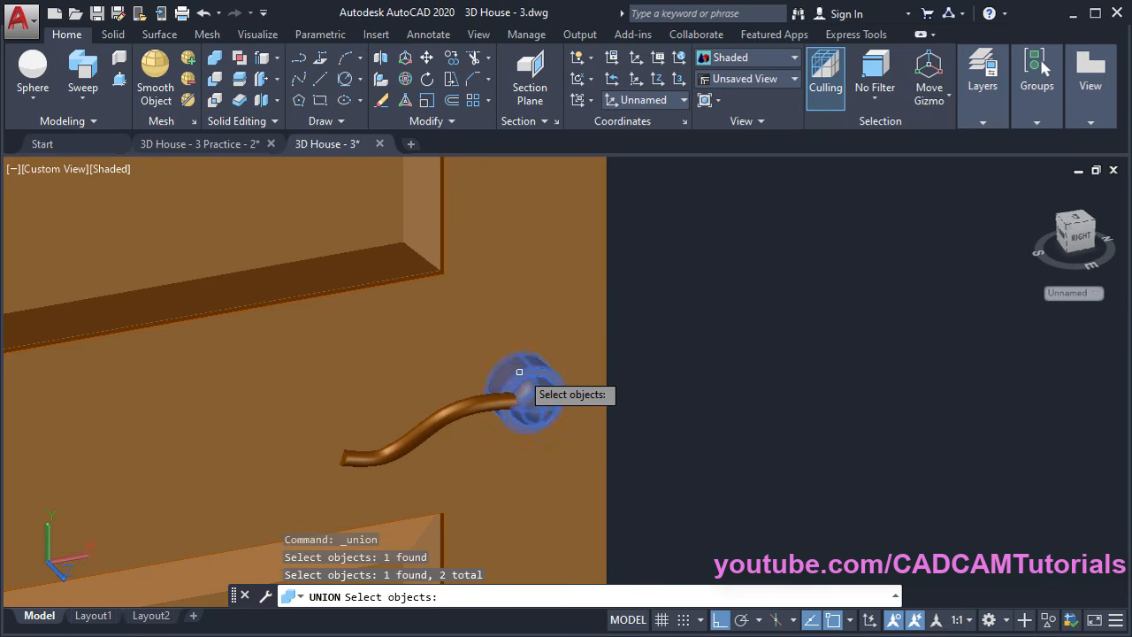
click(482, 406)
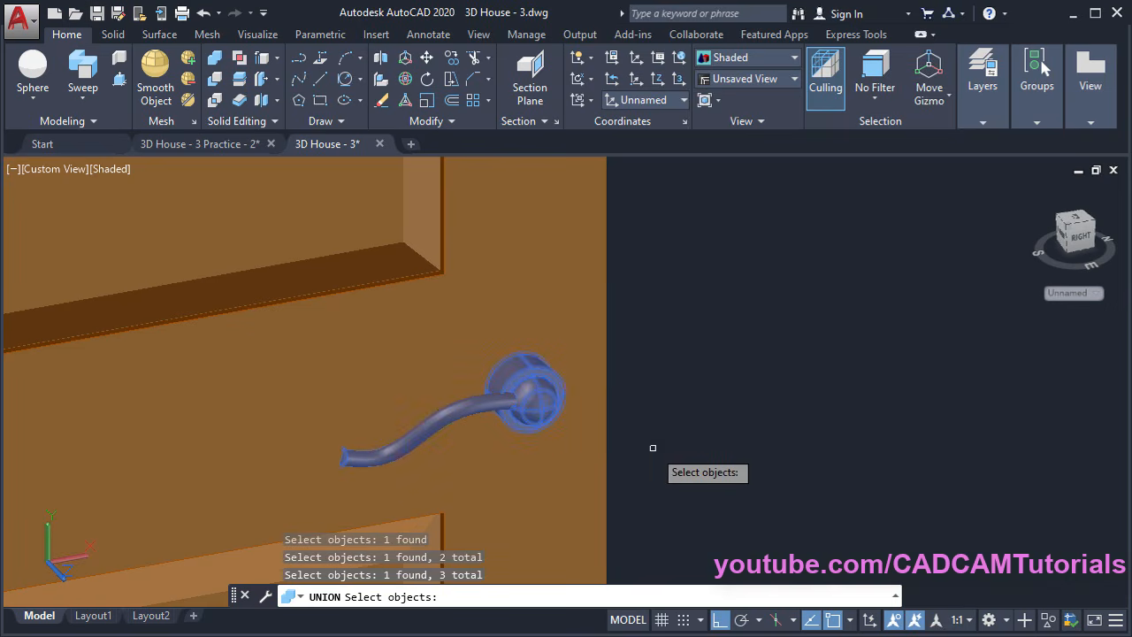
key(Return)
scroll(664, 431, down, 2)
scroll(665, 431, down, 4)
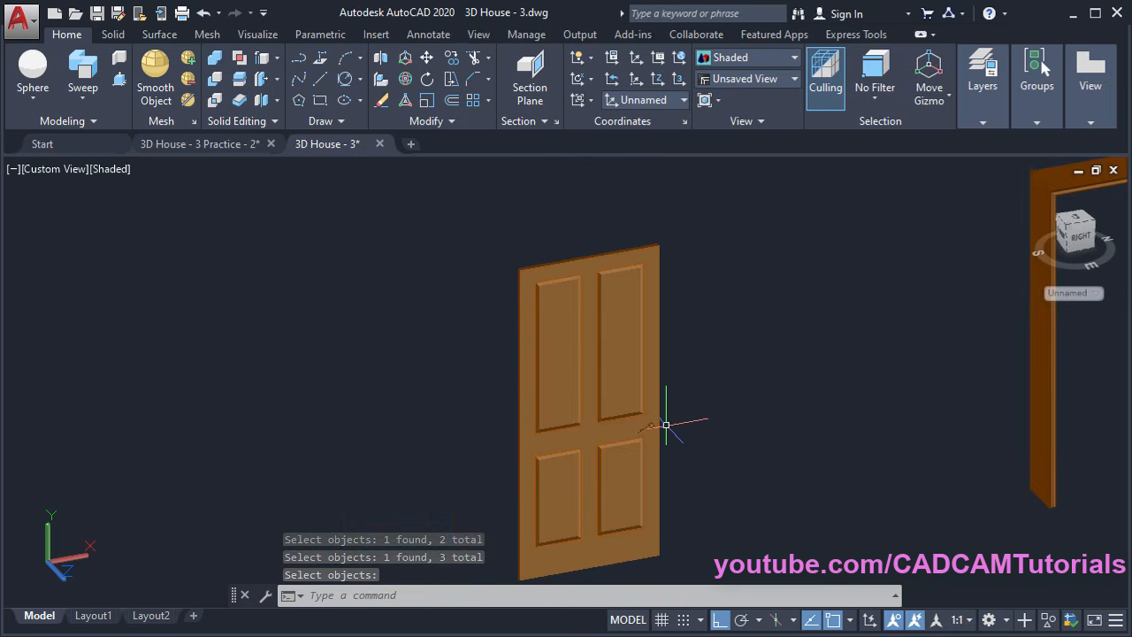
middle_drag(662, 419, 590, 412)
Open the Materials Browser on Autodesk Library's Metal category and select the door handle
scroll(573, 404, up, 2)
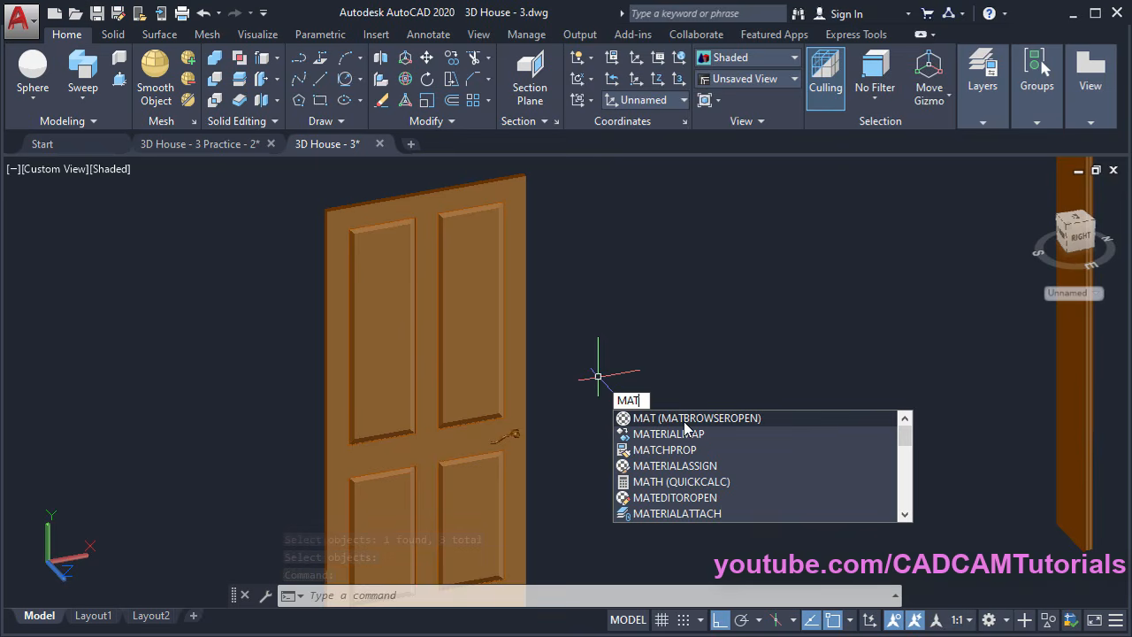
click(685, 419)
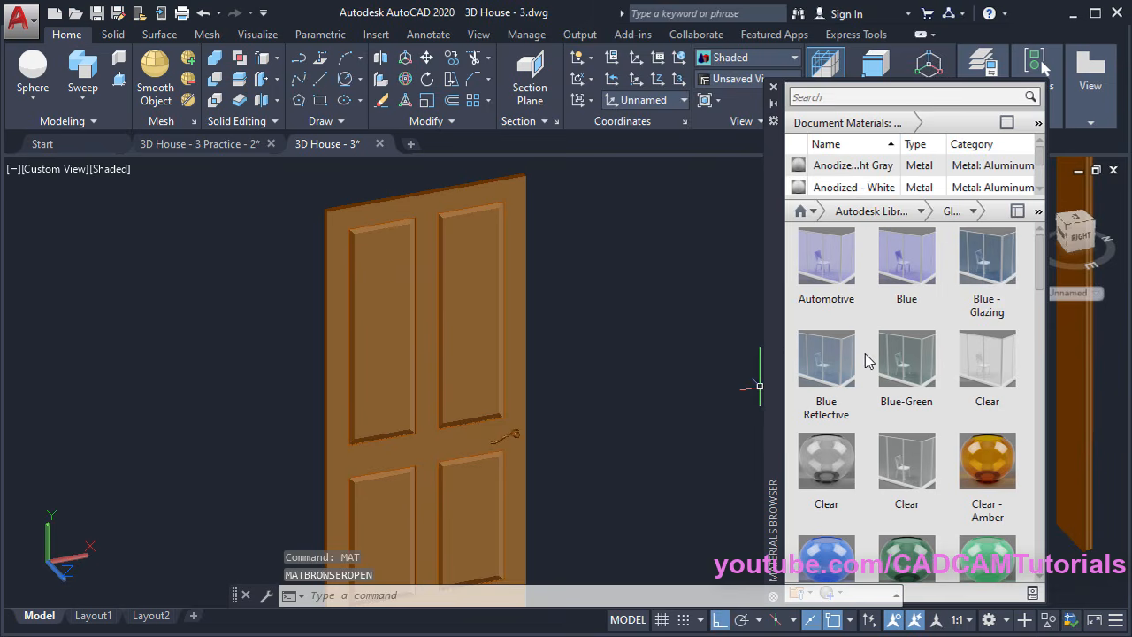
click(1018, 212)
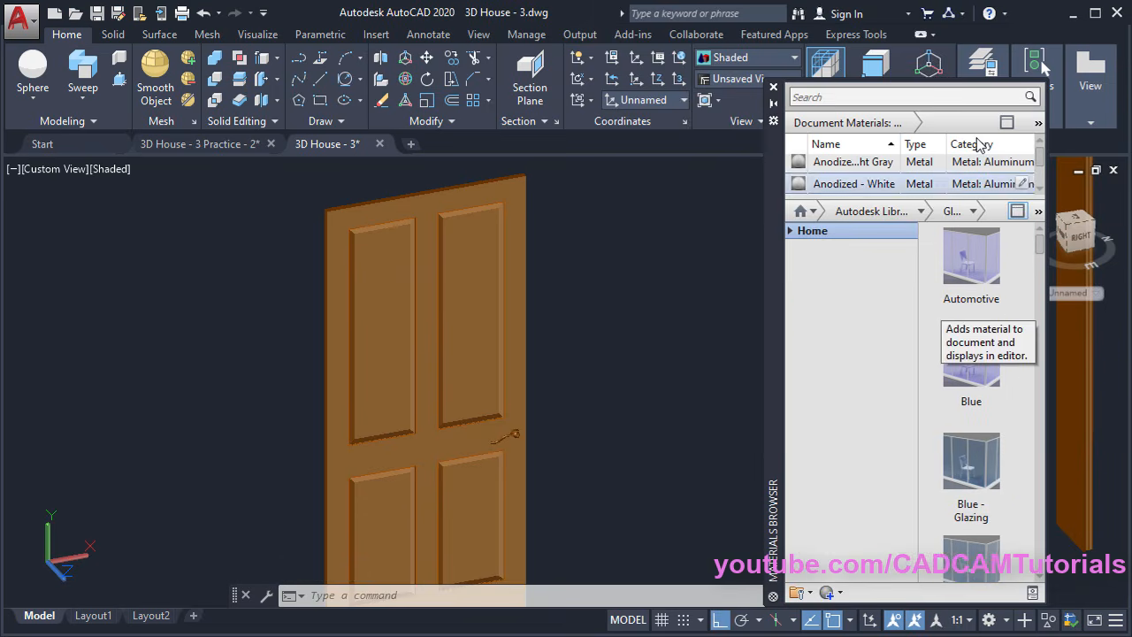
click(791, 232)
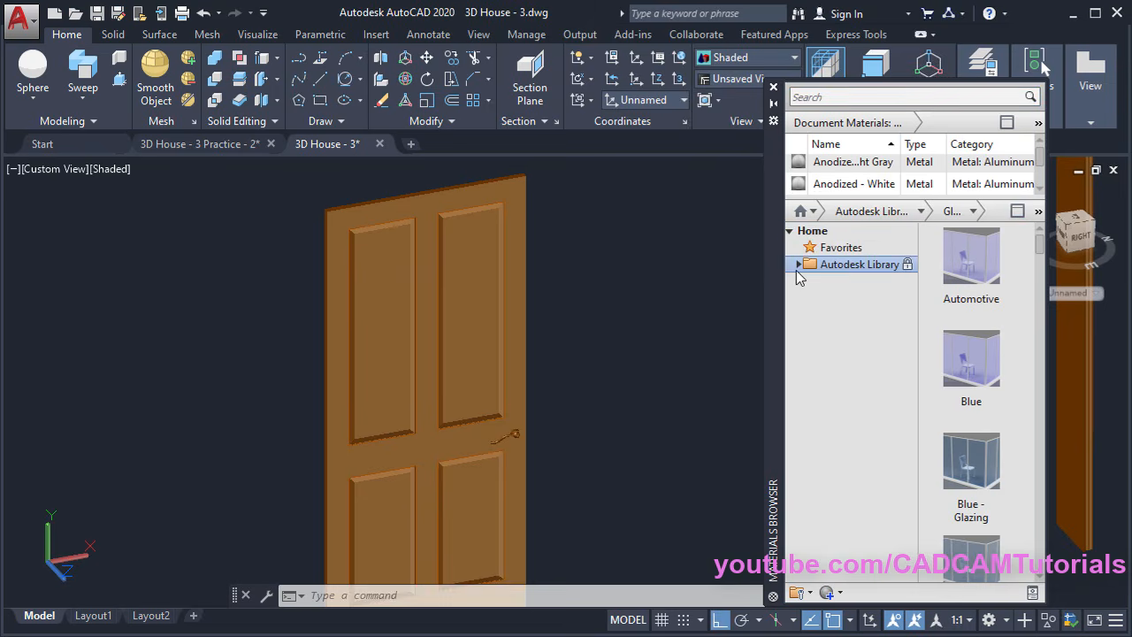
click(798, 265)
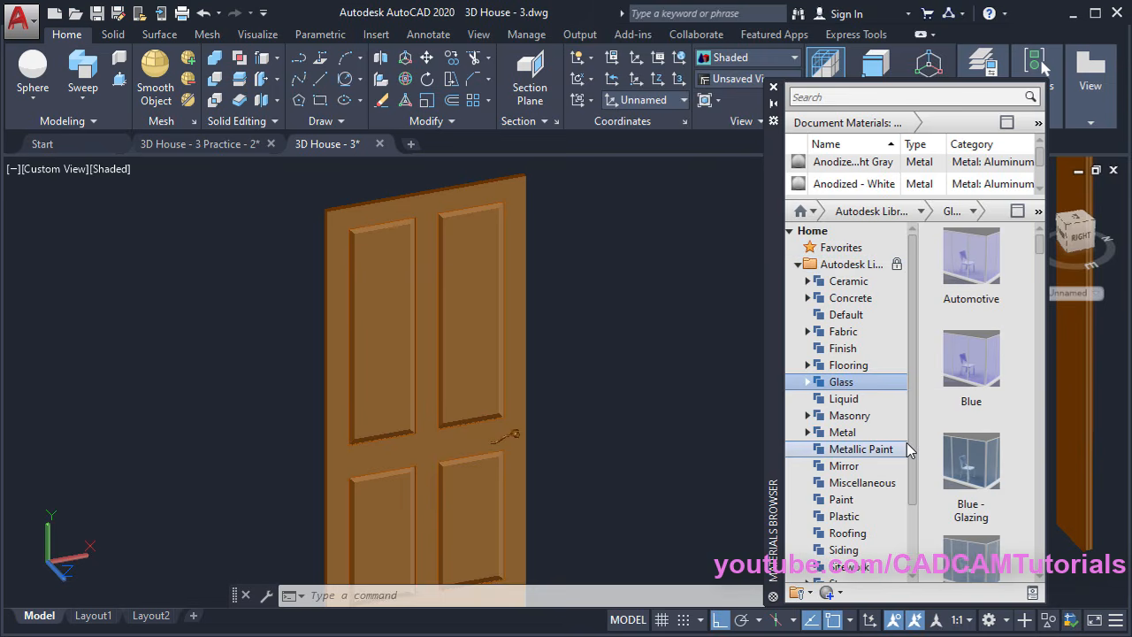
drag(914, 433, 914, 500)
scroll(917, 481, up, 3)
click(841, 434)
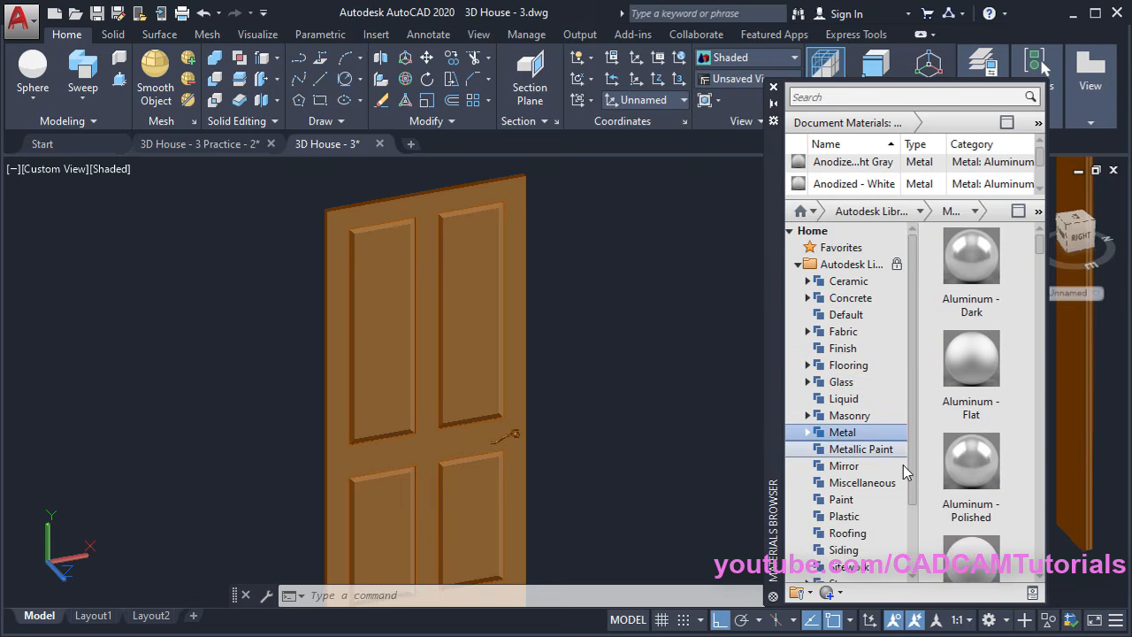
scroll(530, 432, up, 5)
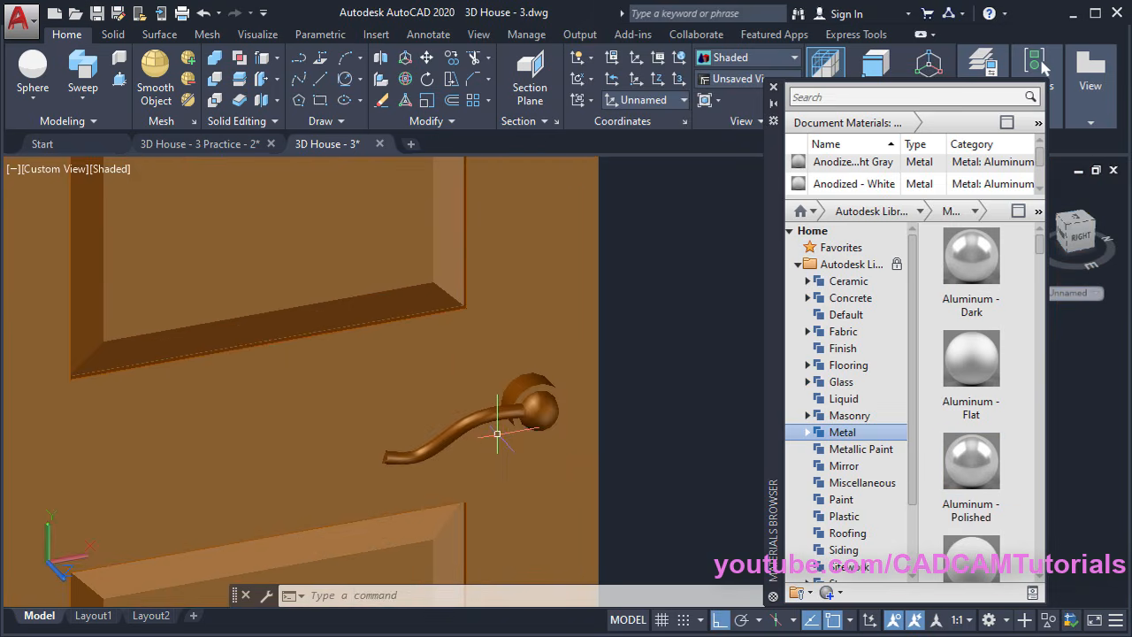
scroll(497, 434, up, 2)
click(493, 419)
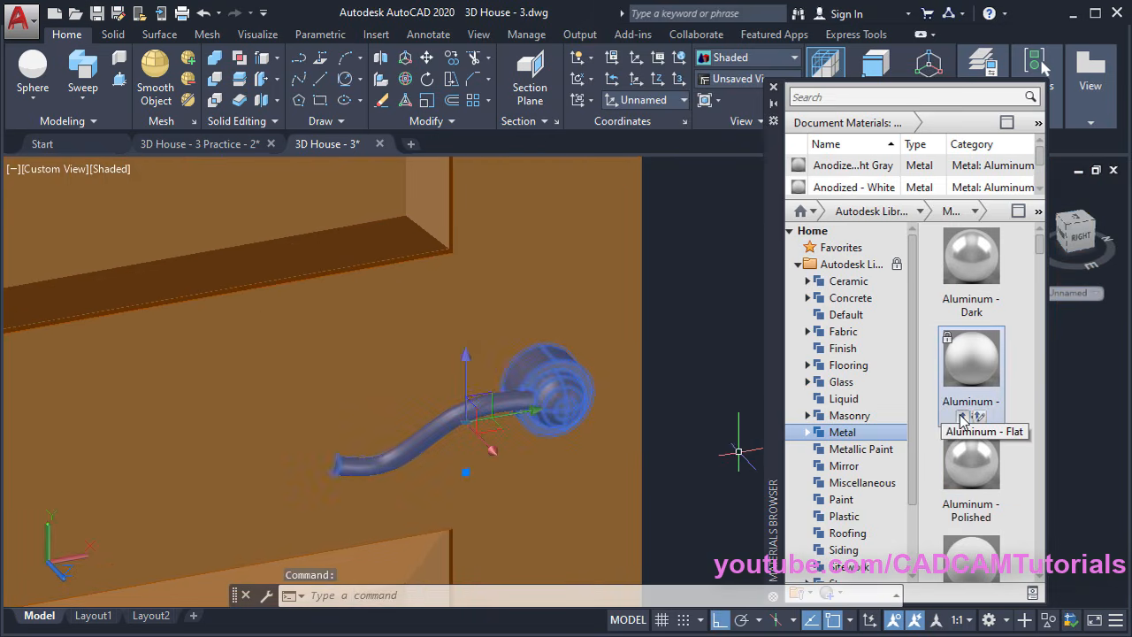
Apply the Steel Diamond Plate material to the handle, then list the Wood materials
click(806, 432)
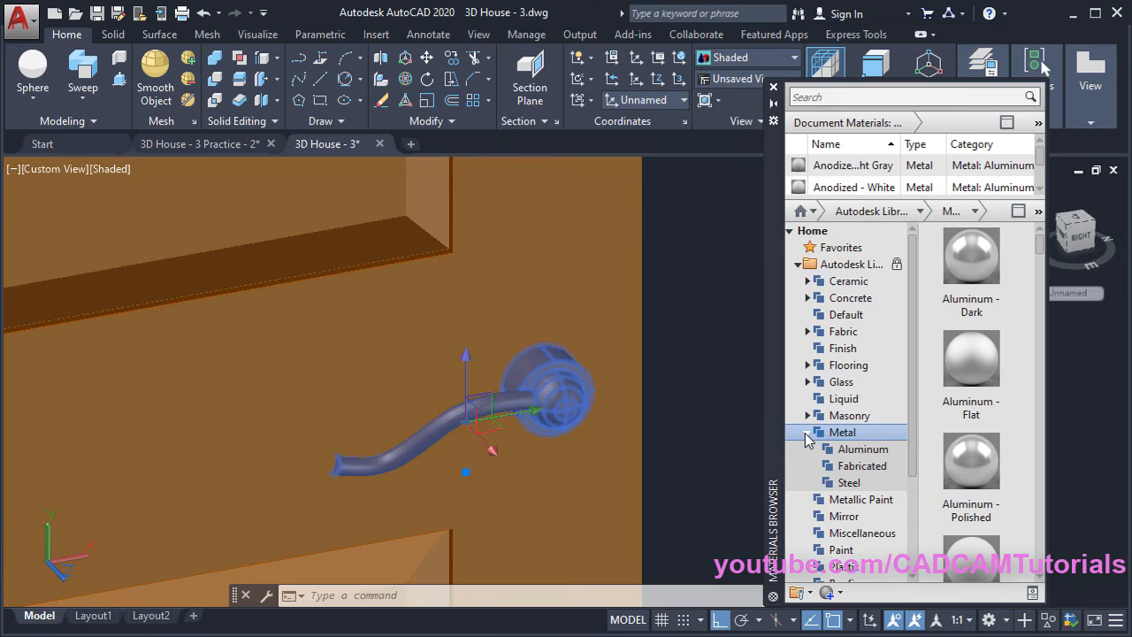
click(847, 481)
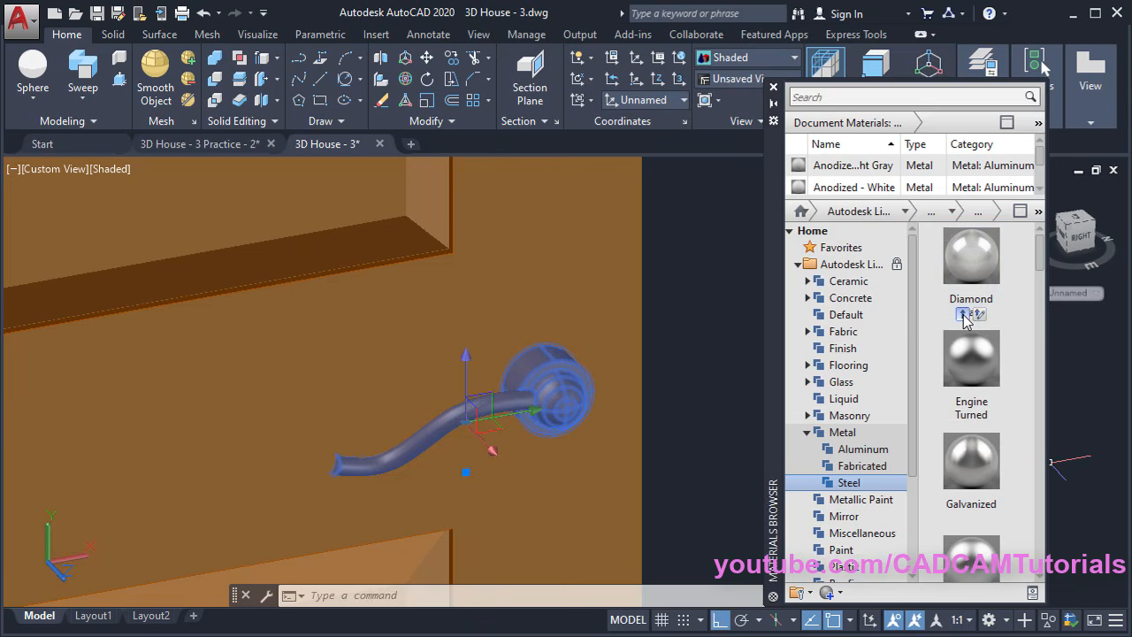
click(969, 319)
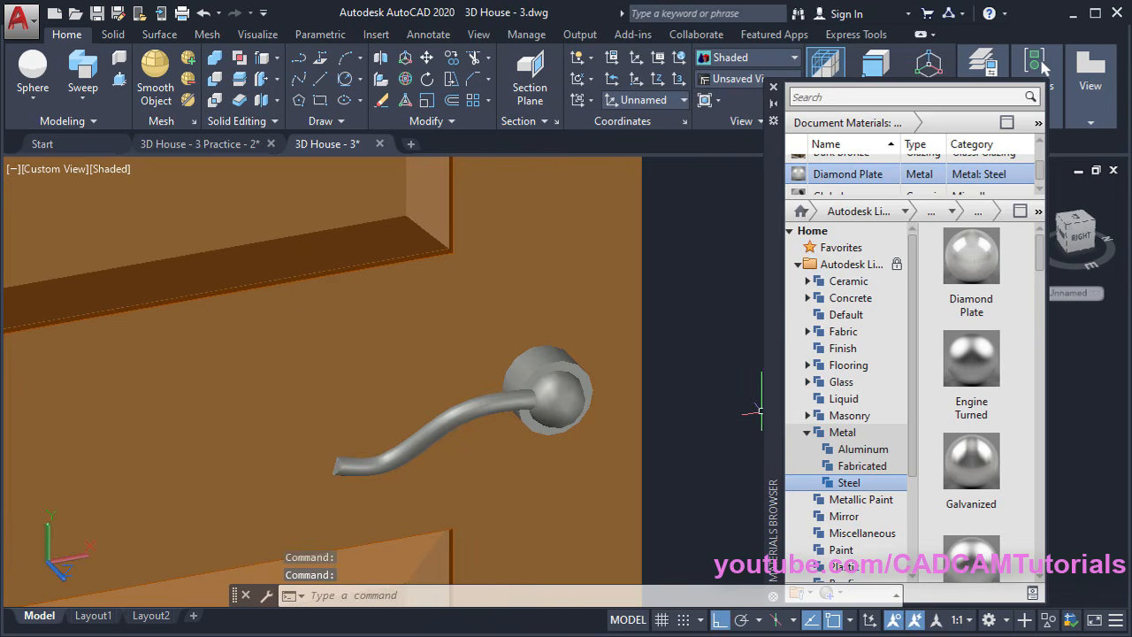
scroll(758, 410, down, 2)
scroll(761, 411, down, 3)
middle_drag(693, 429, 654, 424)
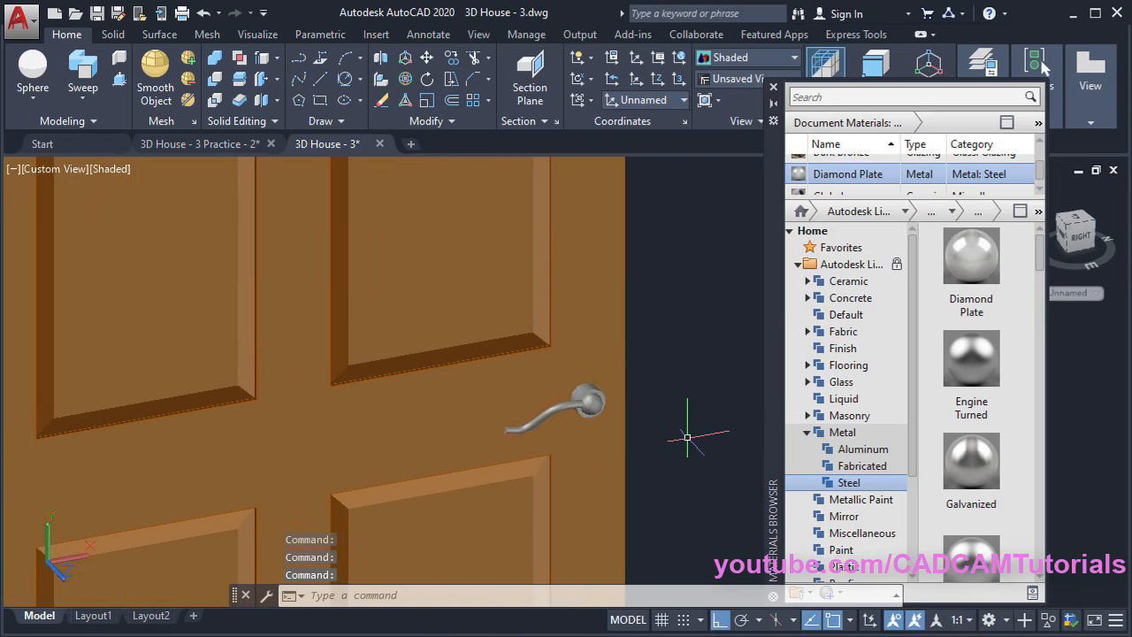
scroll(892, 522, down, 3)
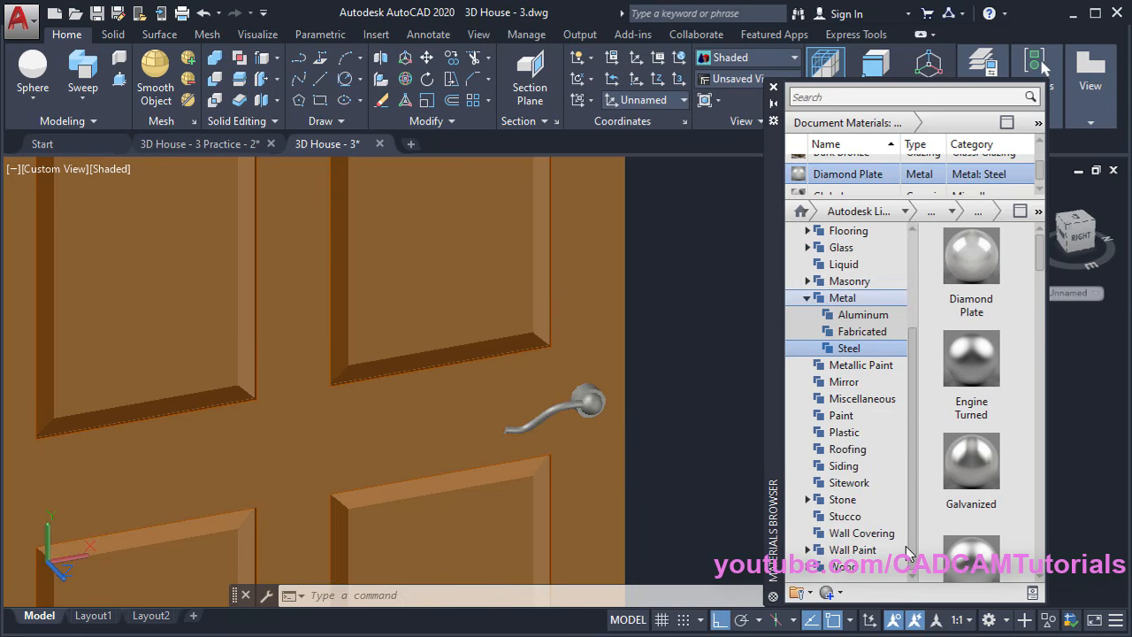
click(842, 566)
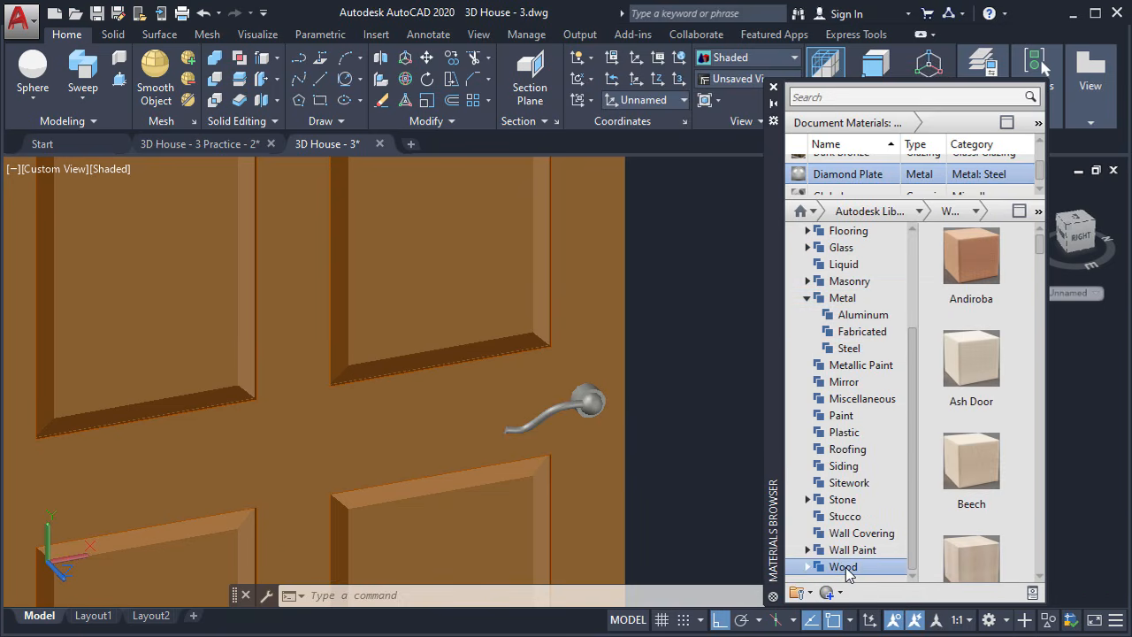
Select the whole door with its panels and apply Goncalo wood to it
scroll(695, 403, down, 6)
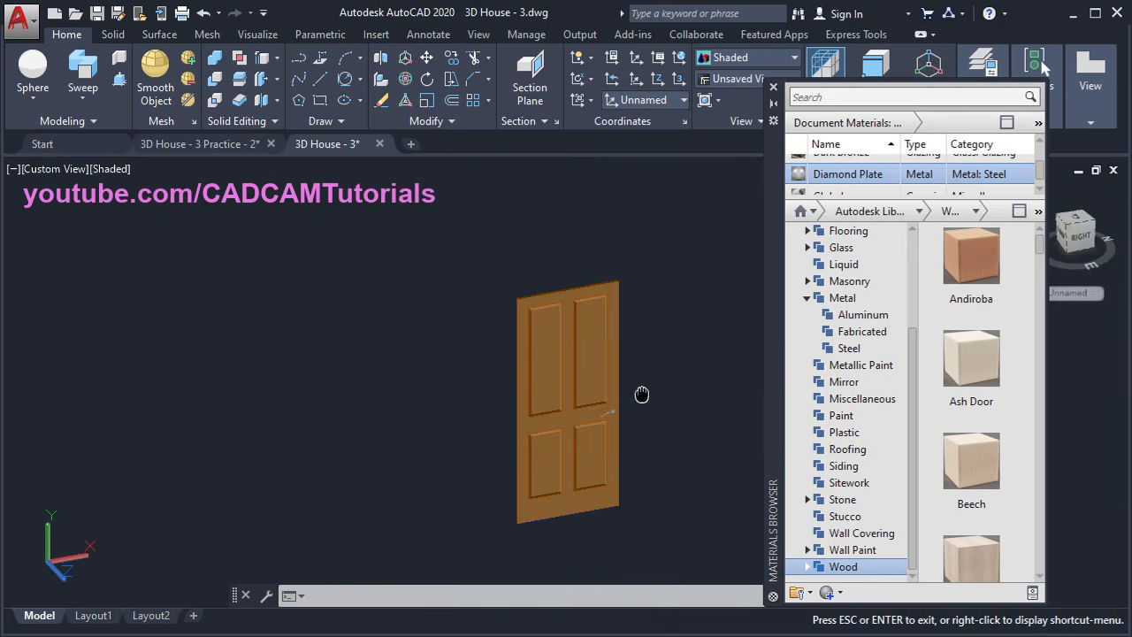
middle_drag(642, 392, 579, 397)
click(586, 250)
click(444, 322)
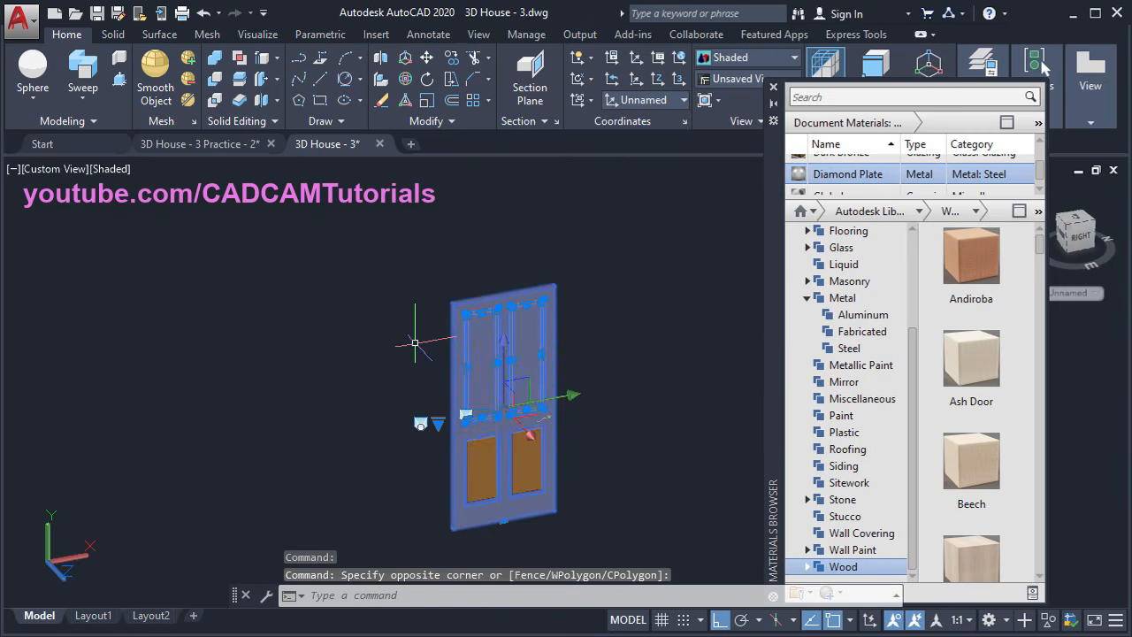
click(612, 534)
click(407, 429)
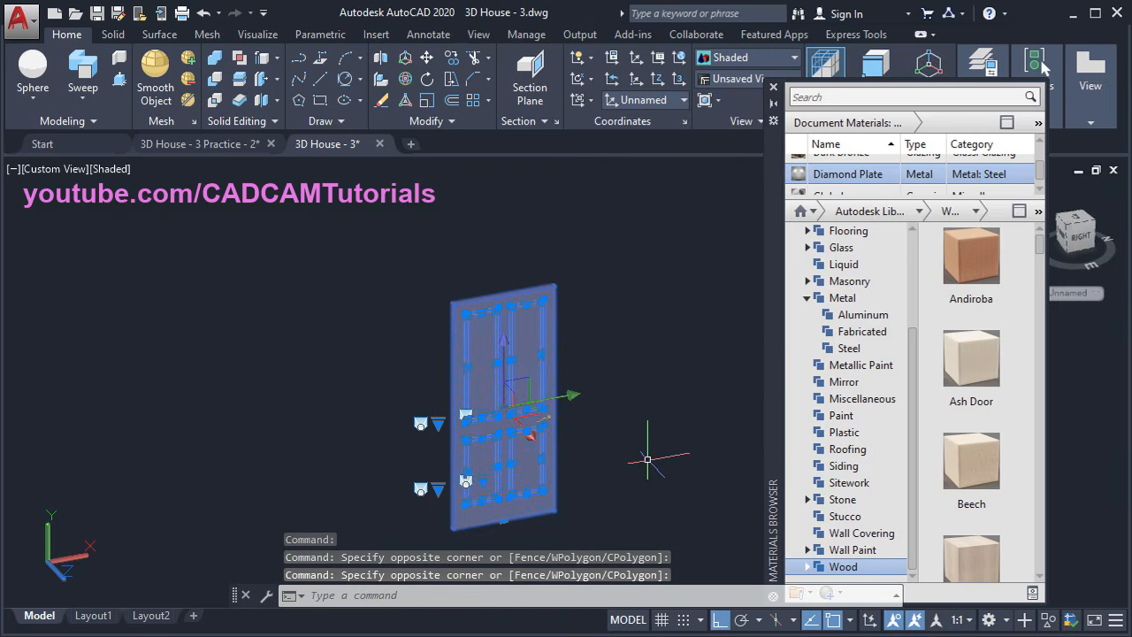
click(1019, 212)
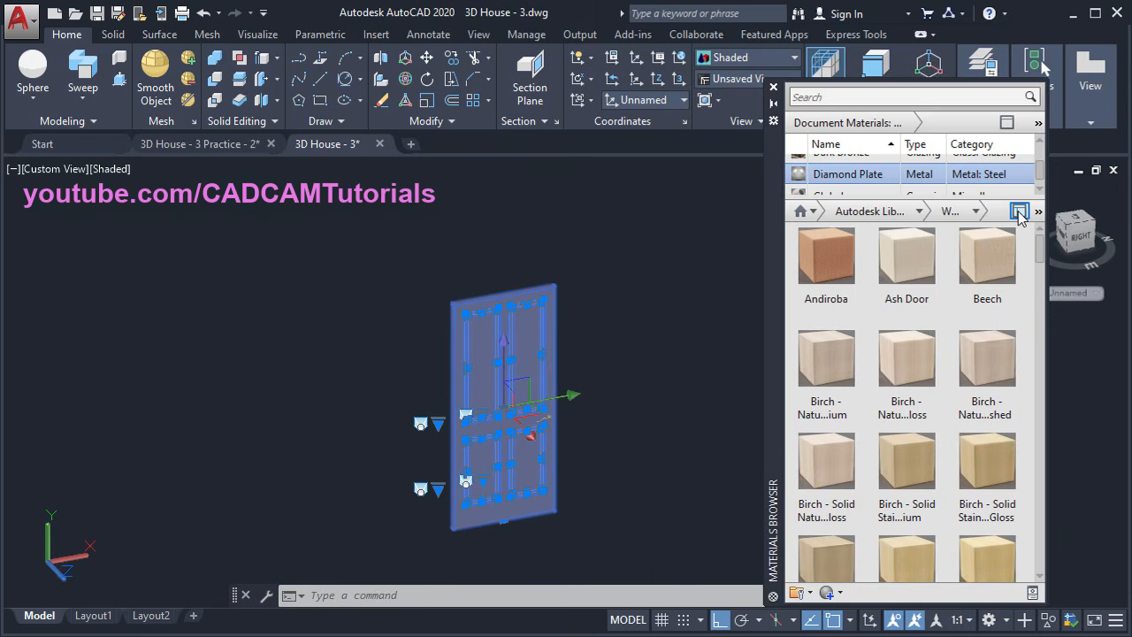
drag(1043, 249, 1039, 351)
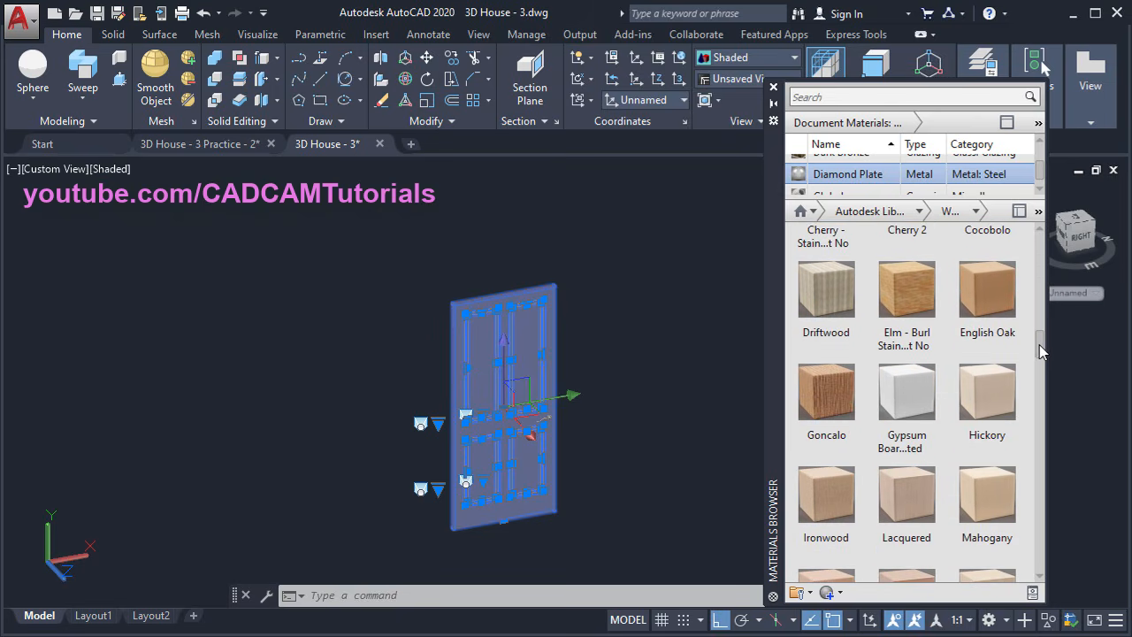
scroll(831, 415, up, 1)
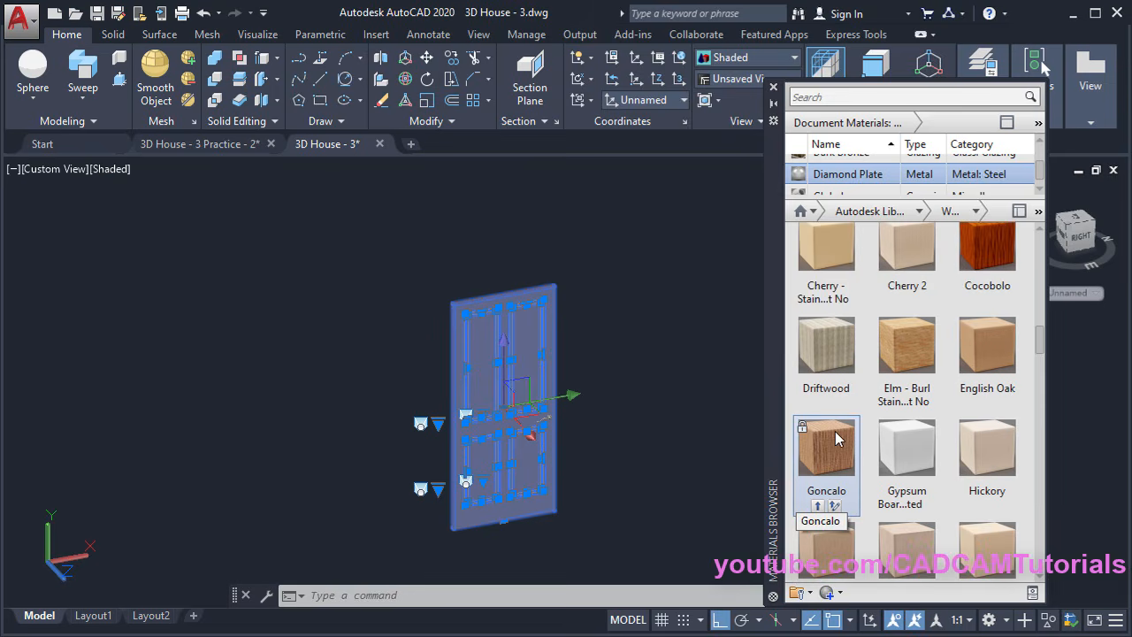
click(817, 508)
click(646, 482)
key(Escape)
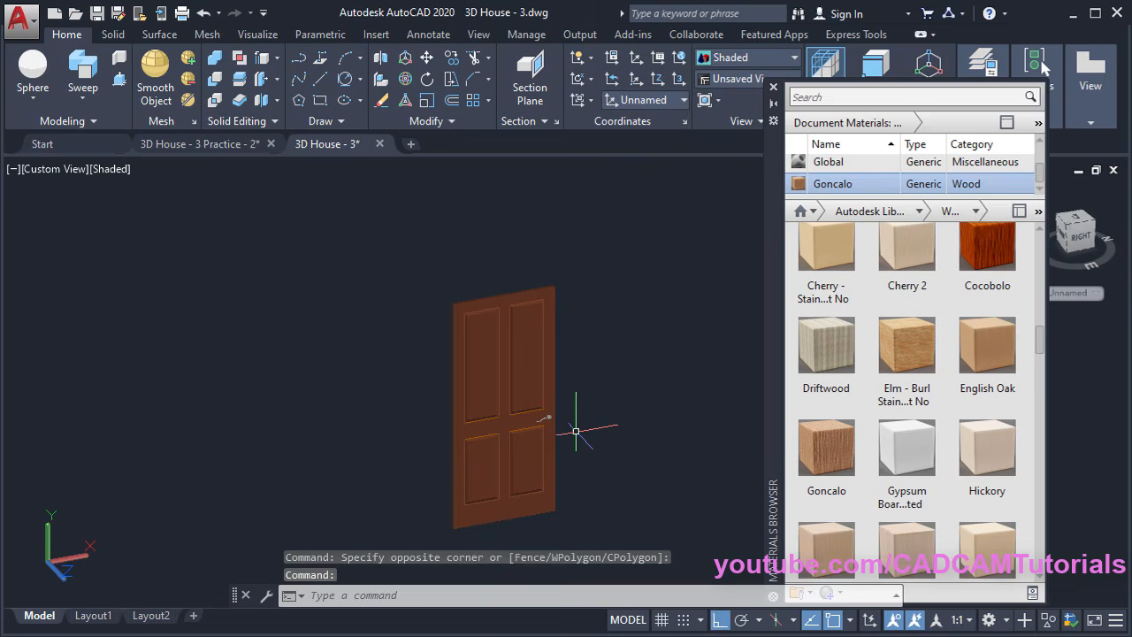
Apply Goncalo wood to the door frame and close the Materials Browser
scroll(500, 387, up, 3)
scroll(703, 414, up, 2)
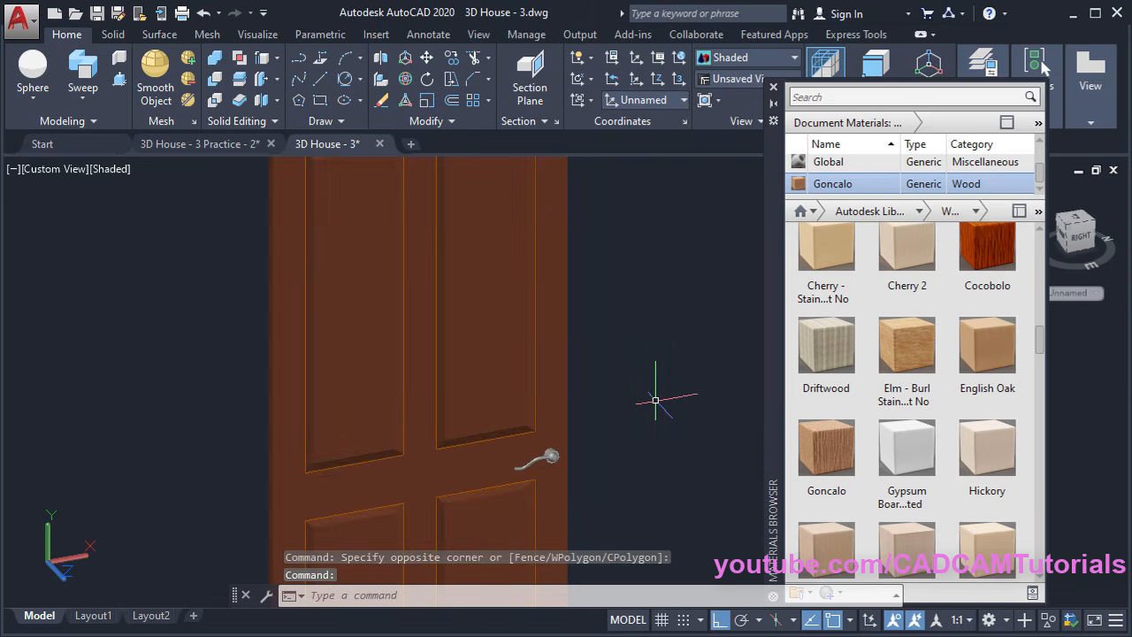
scroll(655, 400, down, 5)
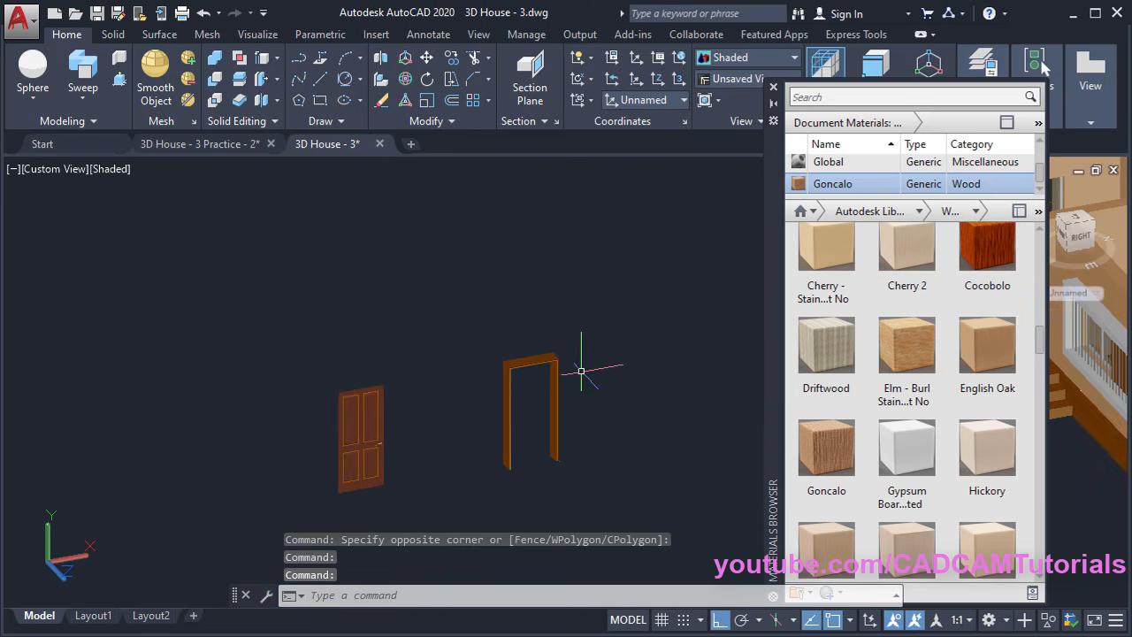
scroll(539, 384, up, 6)
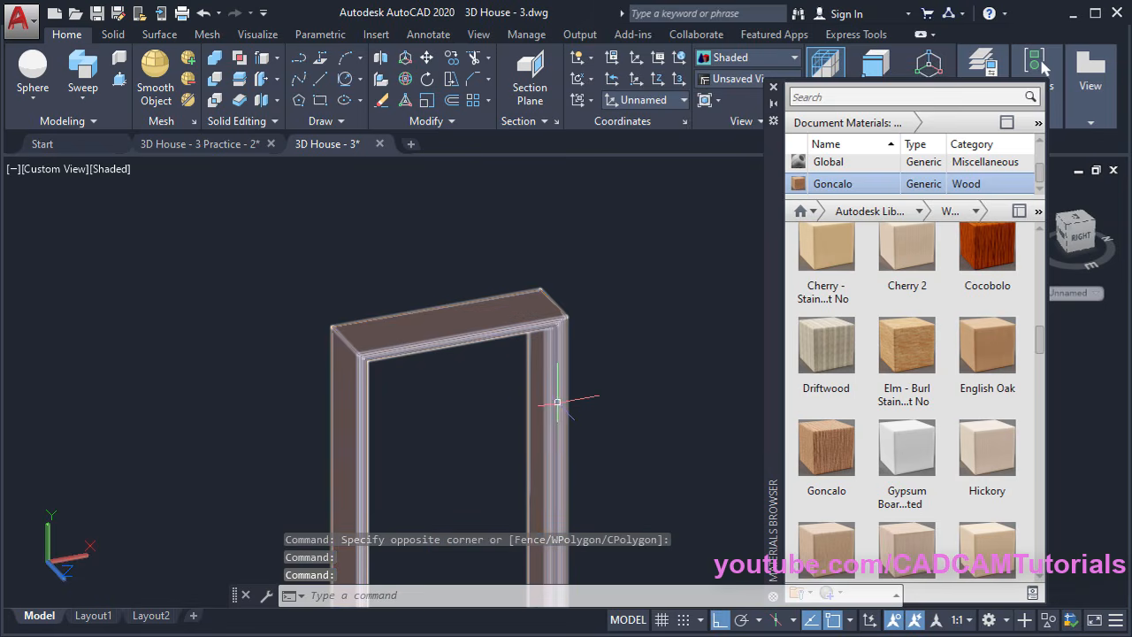
click(477, 316)
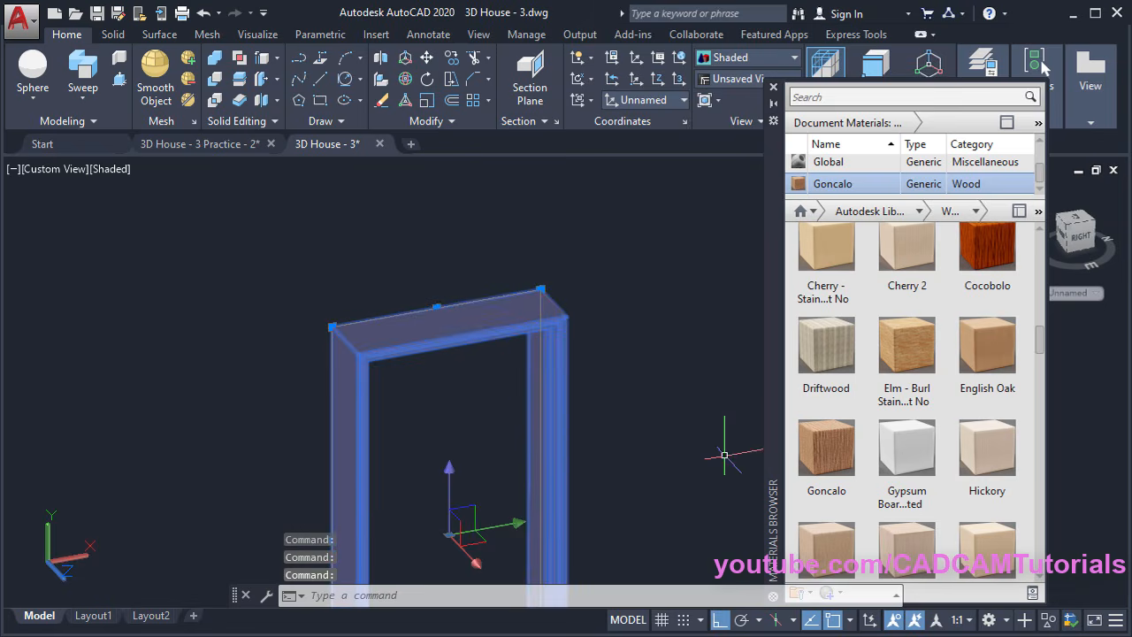
mouse_move(827, 467)
click(817, 508)
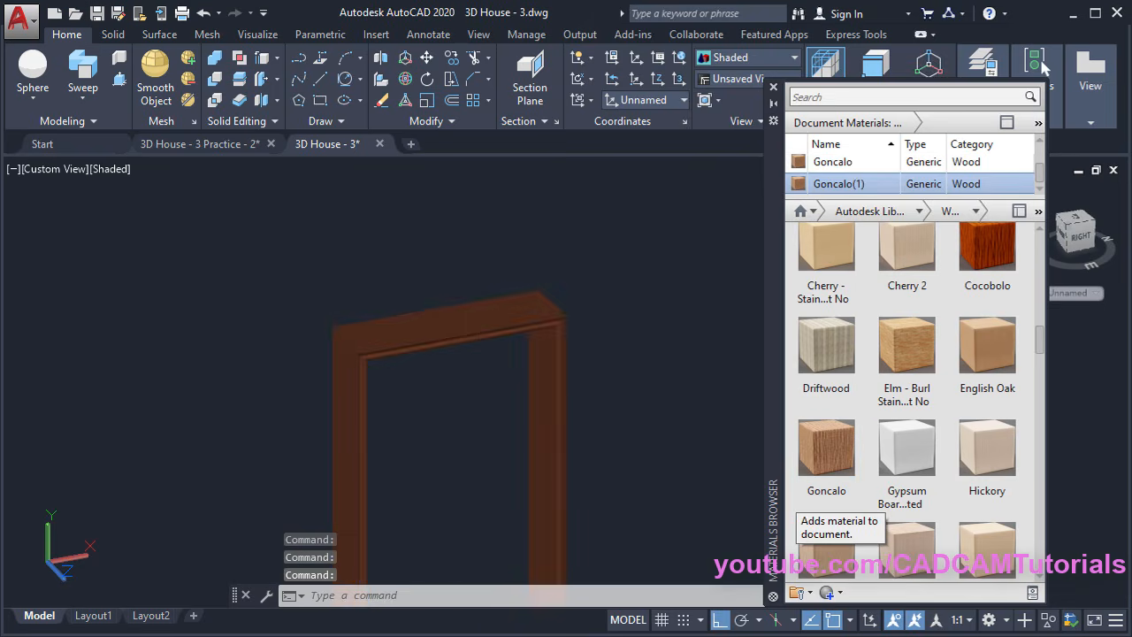
scroll(621, 319, down, 3)
middle_drag(463, 437, 437, 384)
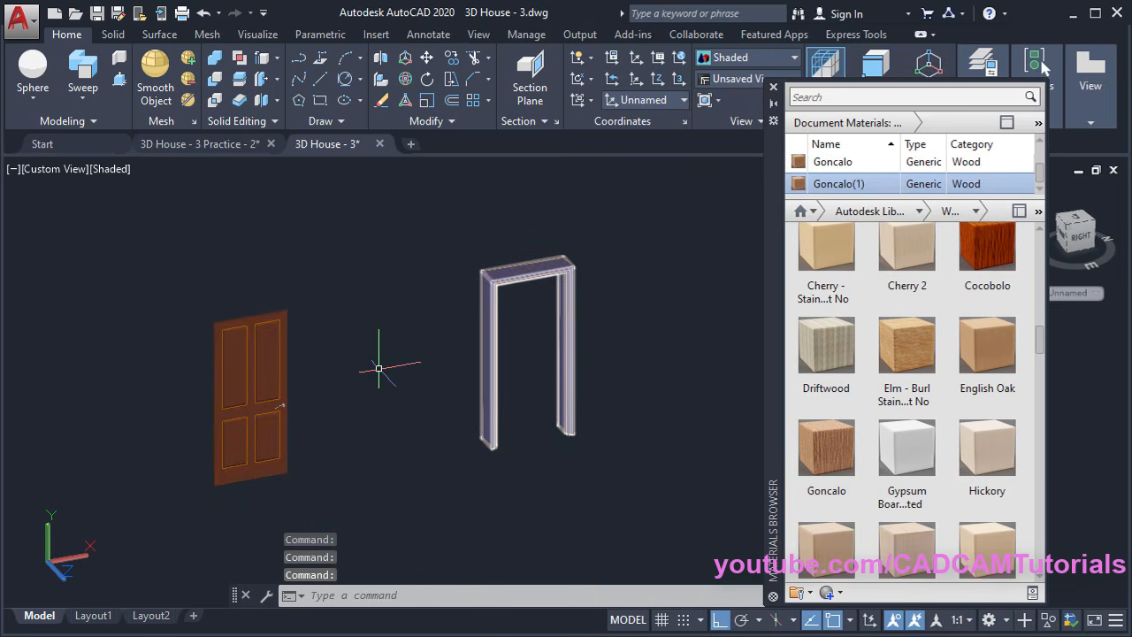
click(773, 90)
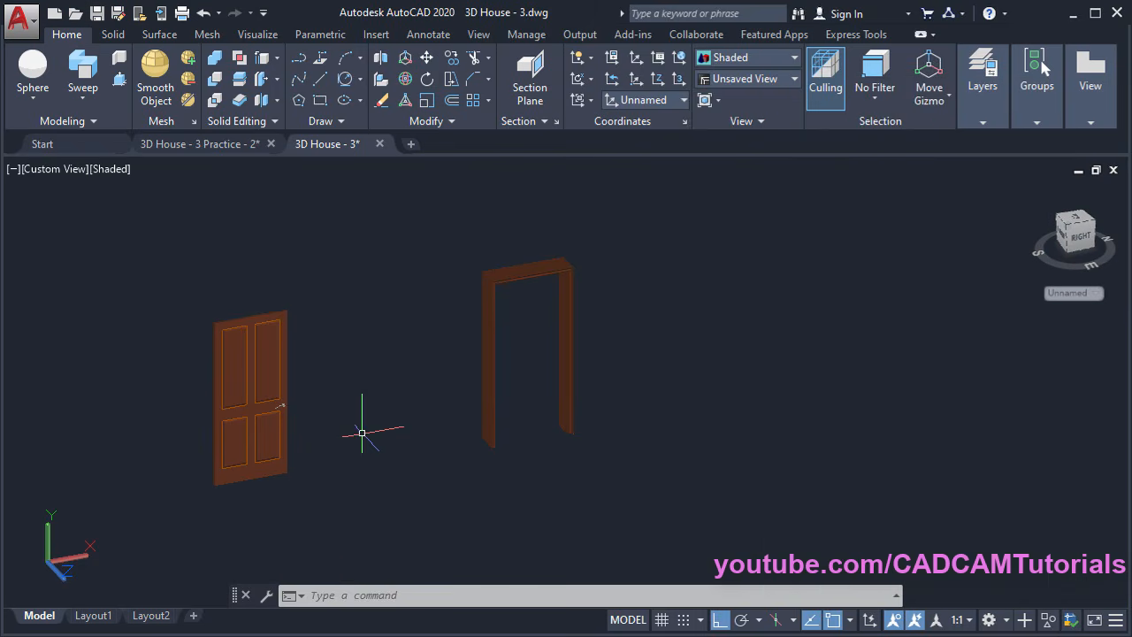
Start moving the door, window-selecting it and using its top corner as base point
scroll(302, 394, up, 1)
middle_drag(305, 399, 412, 389)
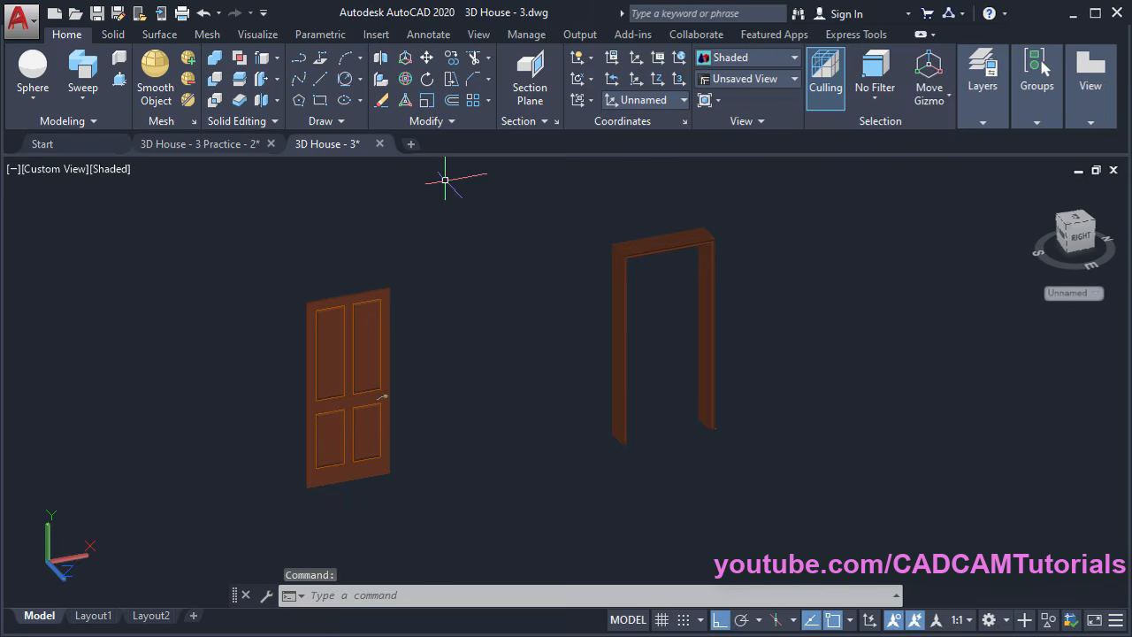
click(427, 58)
click(440, 257)
click(275, 500)
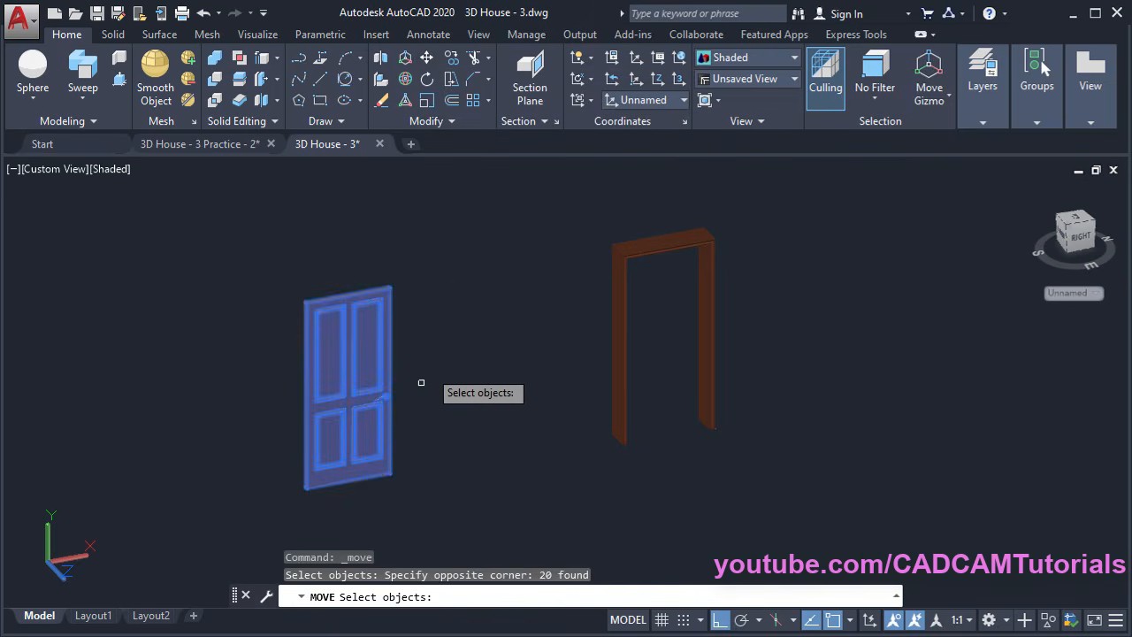
key(Return)
scroll(398, 298, up, 4)
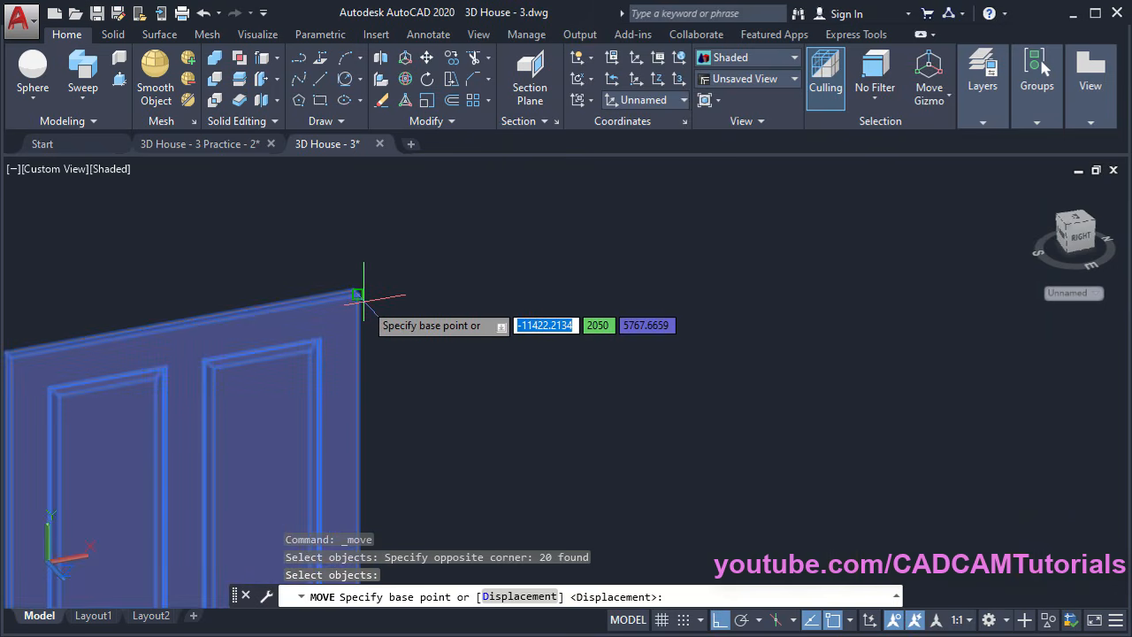
click(363, 294)
With Ortho off, drop the door at the frame's inner top corner
scroll(341, 295, down, 4)
shift+middle_drag(427, 317, 643, 228)
scroll(644, 228, up, 5)
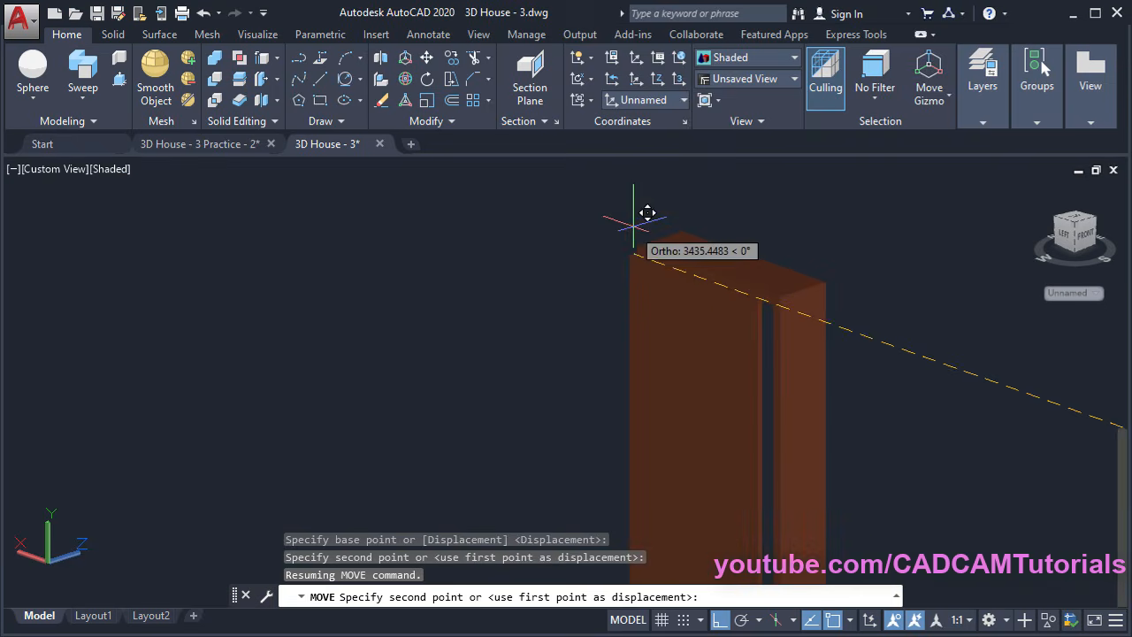
shift+middle_drag(697, 294, 725, 248)
scroll(725, 249, up, 4)
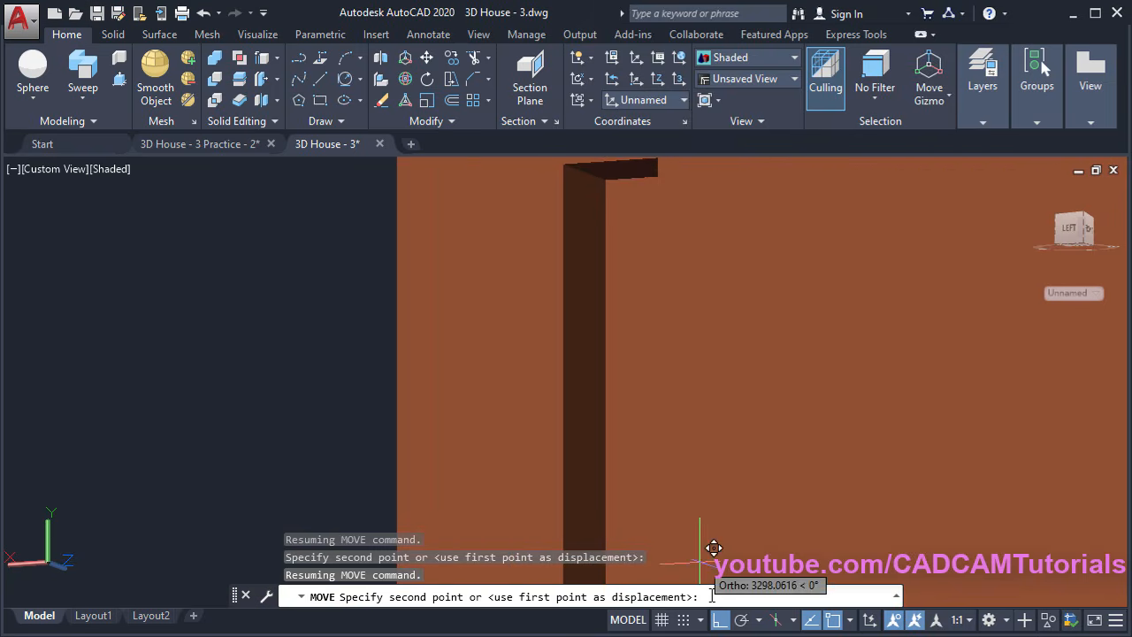
click(722, 621)
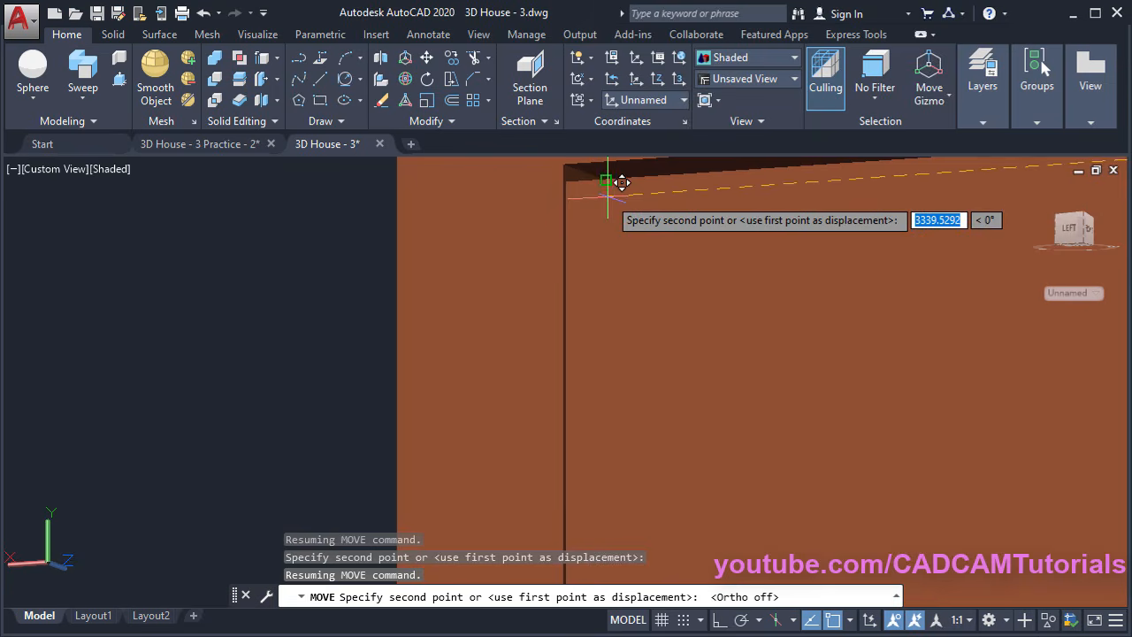
click(606, 209)
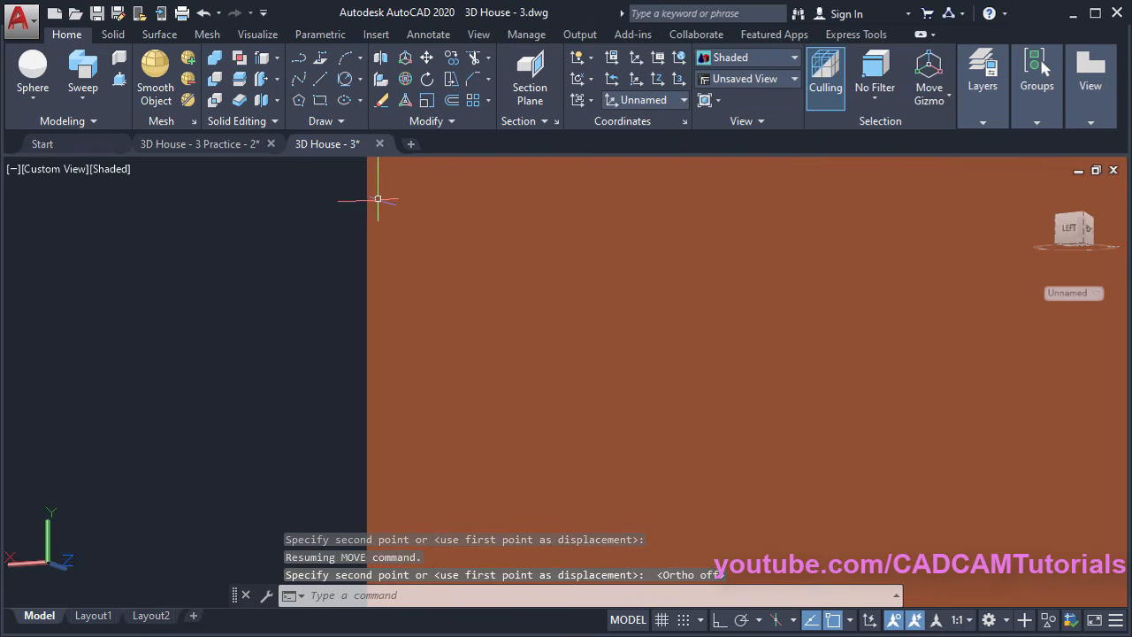
Orbit and pan to check the door seated in its frame beside the house
scroll(377, 197, down, 4)
shift+middle_drag(614, 247, 550, 376)
scroll(617, 371, up, 1)
middle_drag(622, 431, 538, 404)
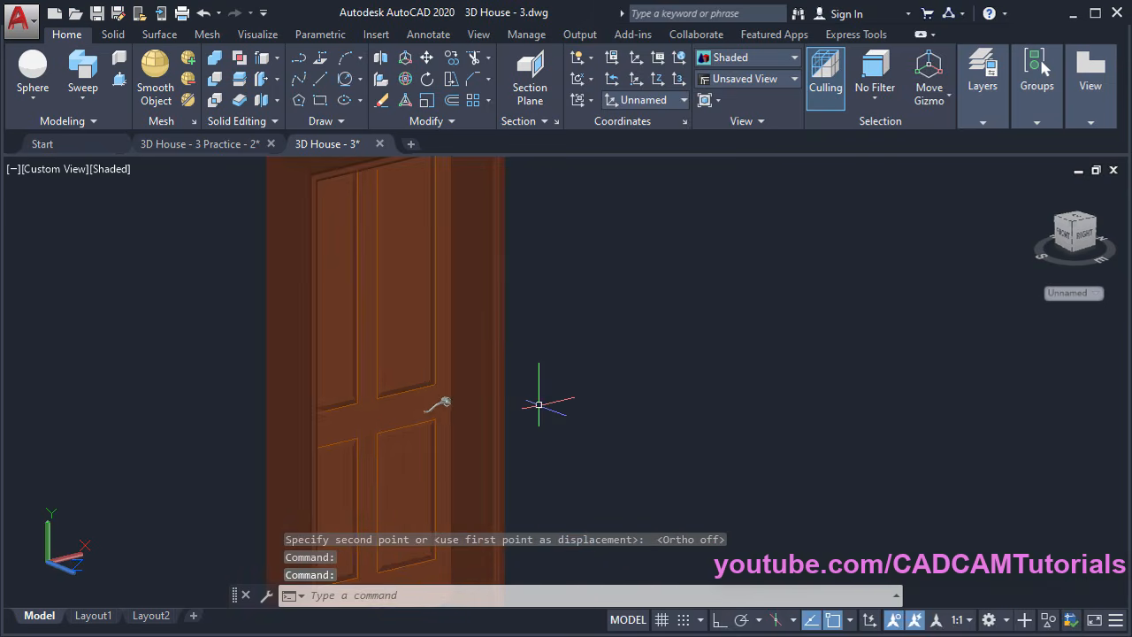
scroll(373, 373, up, 4)
scroll(513, 367, down, 5)
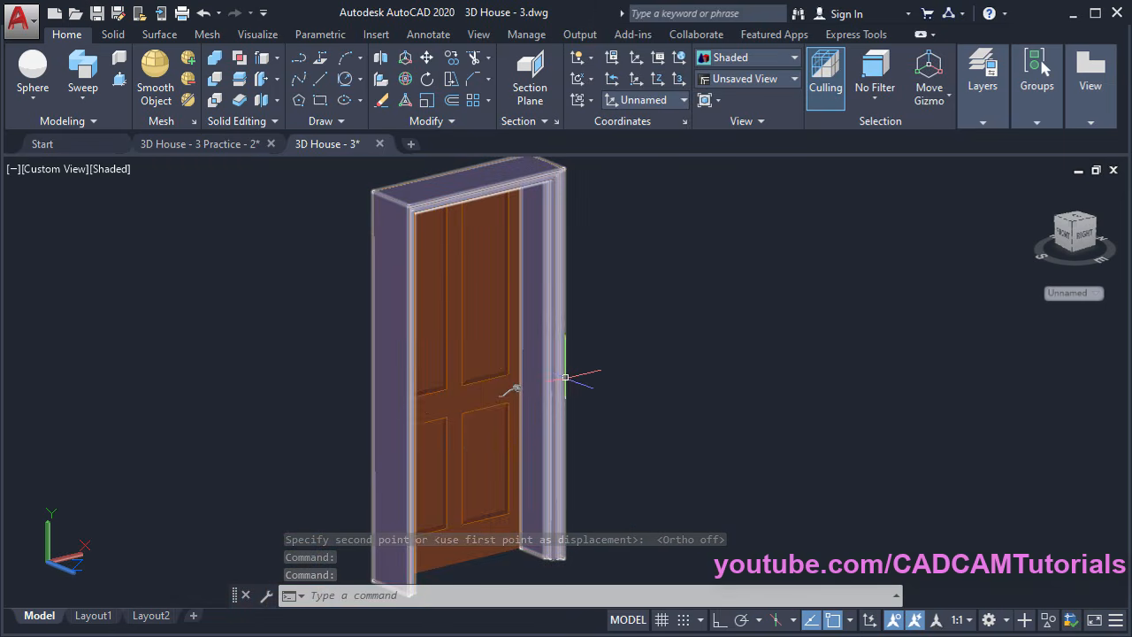
scroll(586, 380, down, 2)
shift+middle_drag(587, 379, 501, 408)
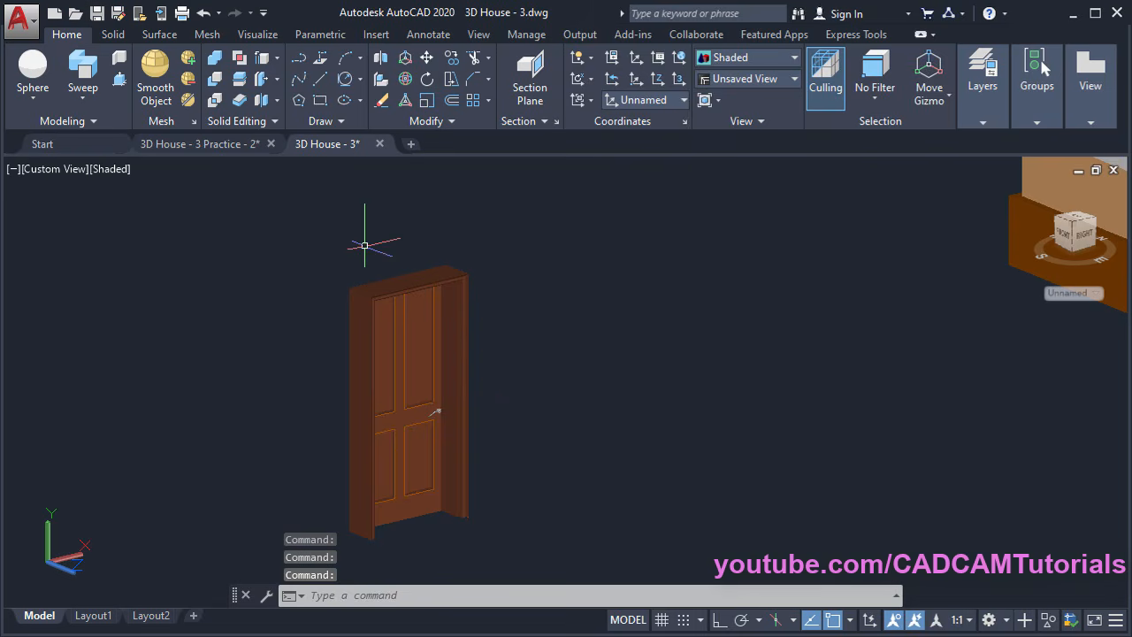
scroll(566, 342, down, 3)
middle_drag(566, 341, 421, 380)
scroll(256, 438, up, 2)
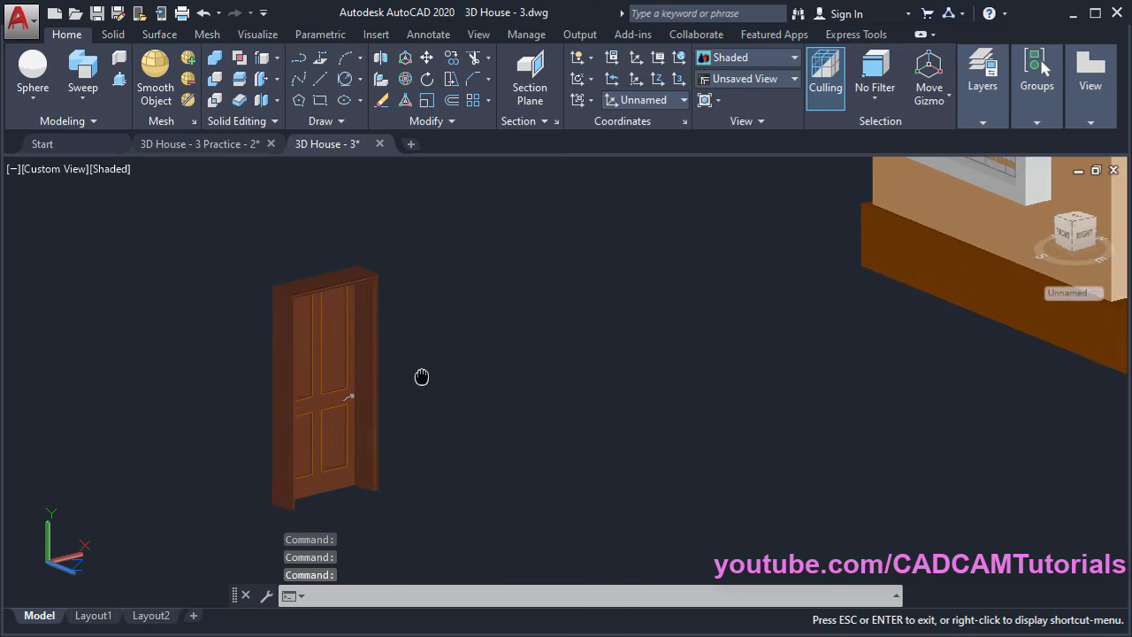
Start moving the door and frame together, using the frame's top corner as base point
click(425, 59)
click(422, 239)
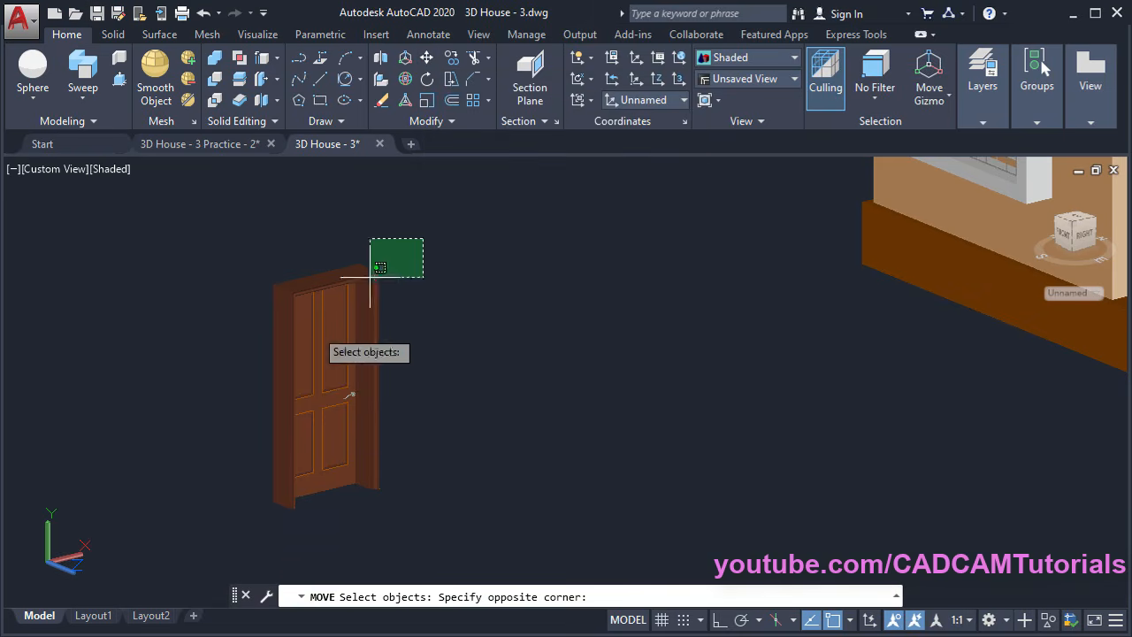
click(214, 509)
key(Return)
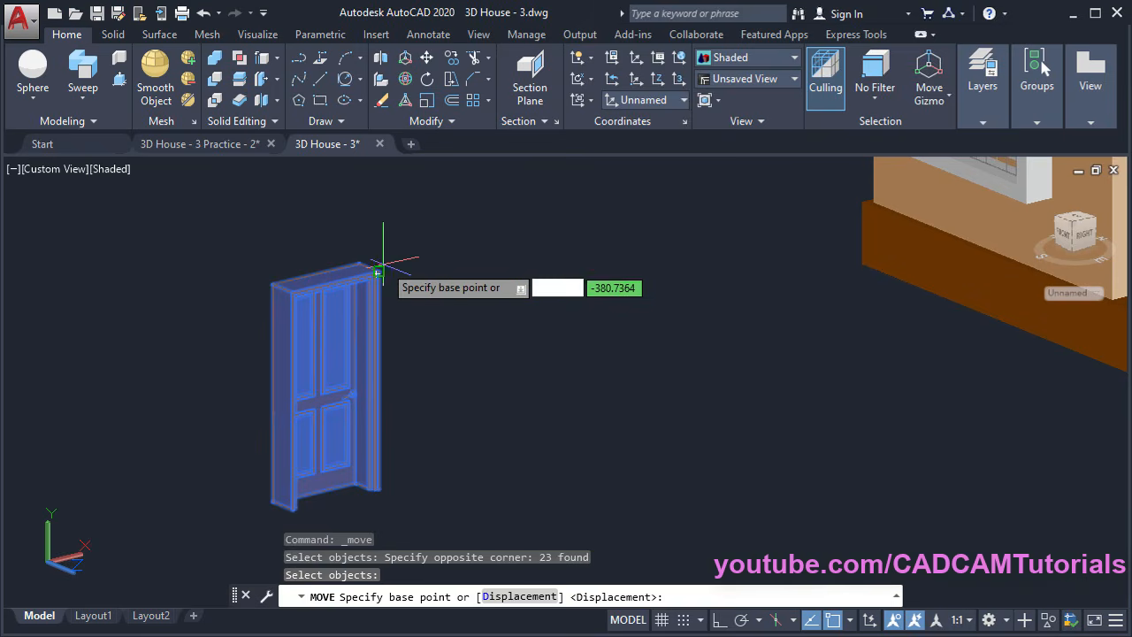
scroll(379, 254, up, 5)
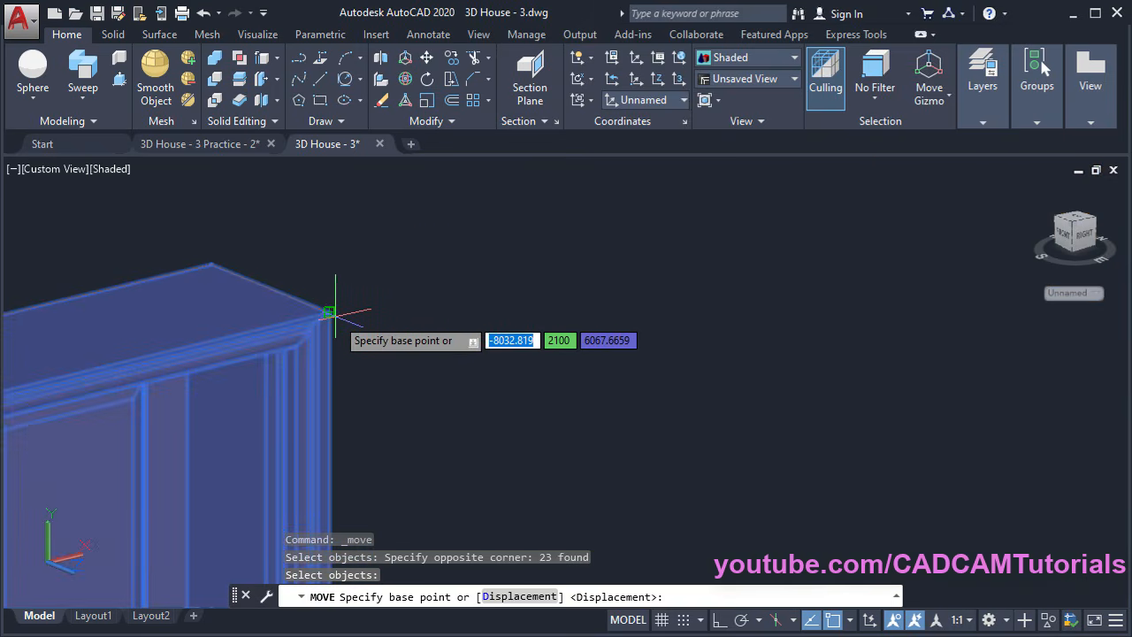
click(329, 313)
Place the framed door at the top corner of the house's entrance doorway
scroll(345, 283, down, 5)
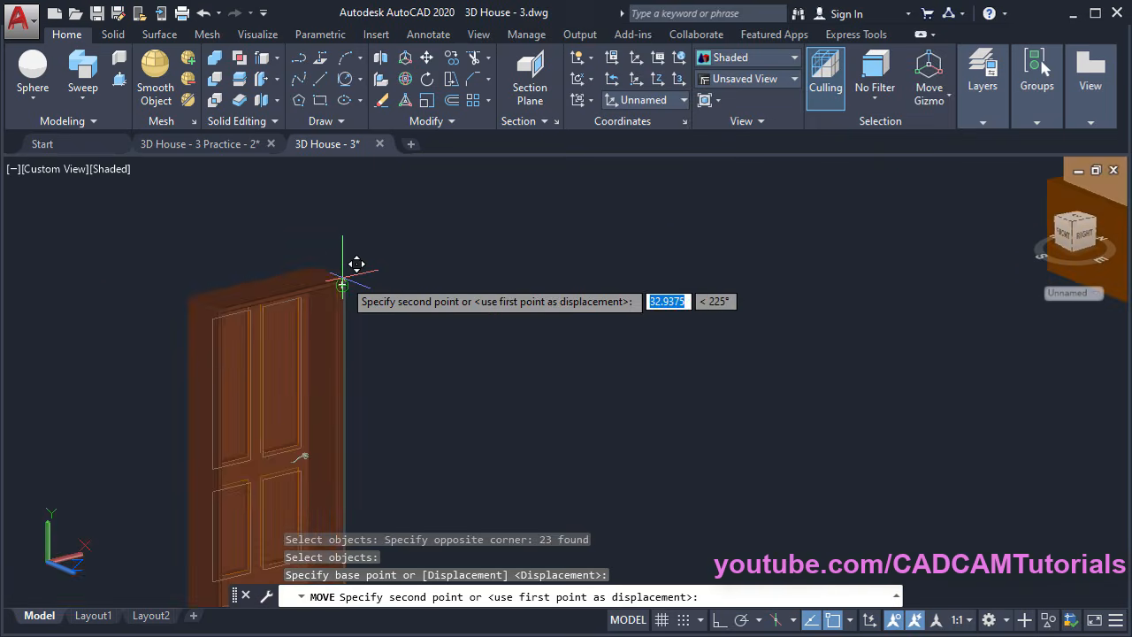
middle_drag(760, 281, 556, 500)
scroll(653, 427, up, 3)
middle_drag(656, 414, 565, 327)
scroll(543, 285, down, 2)
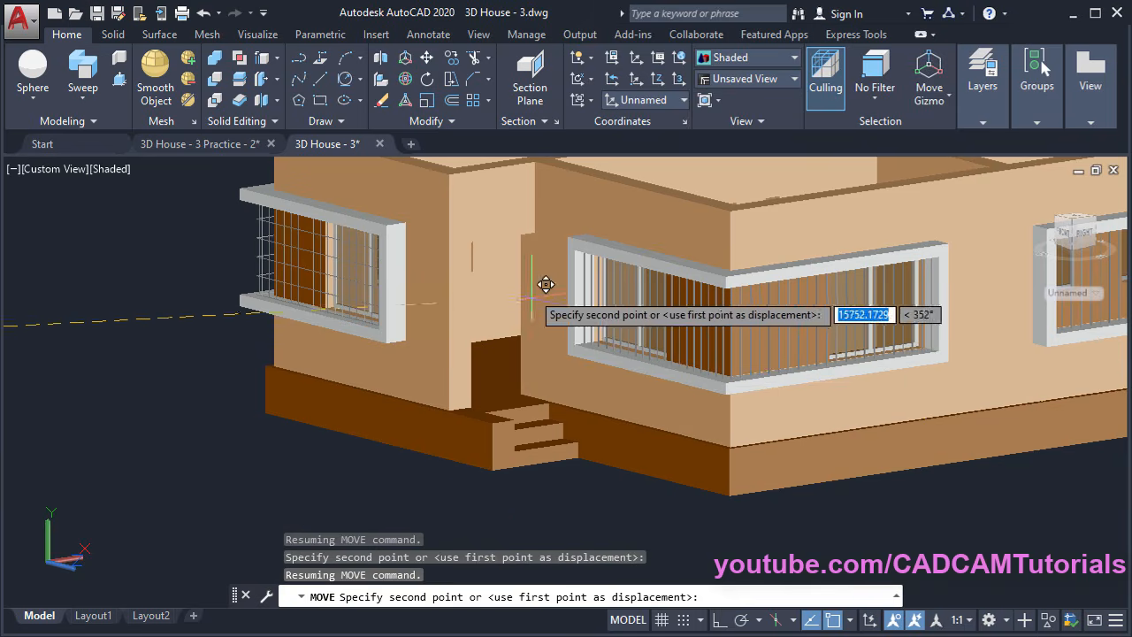
middle_drag(541, 284, 467, 366)
scroll(478, 300, up, 5)
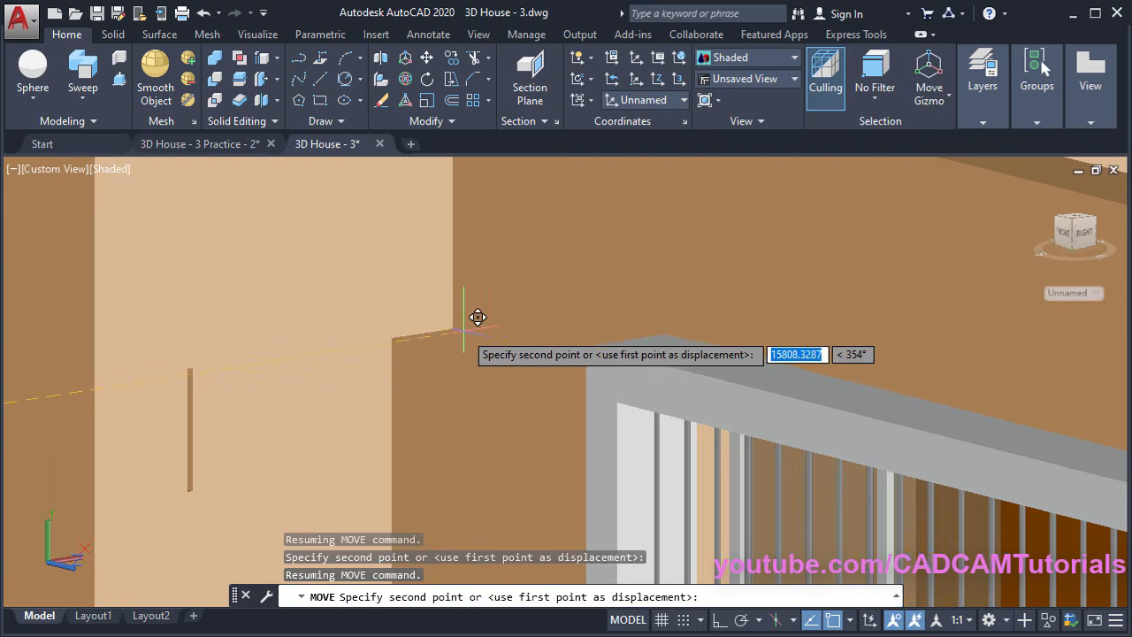
click(451, 329)
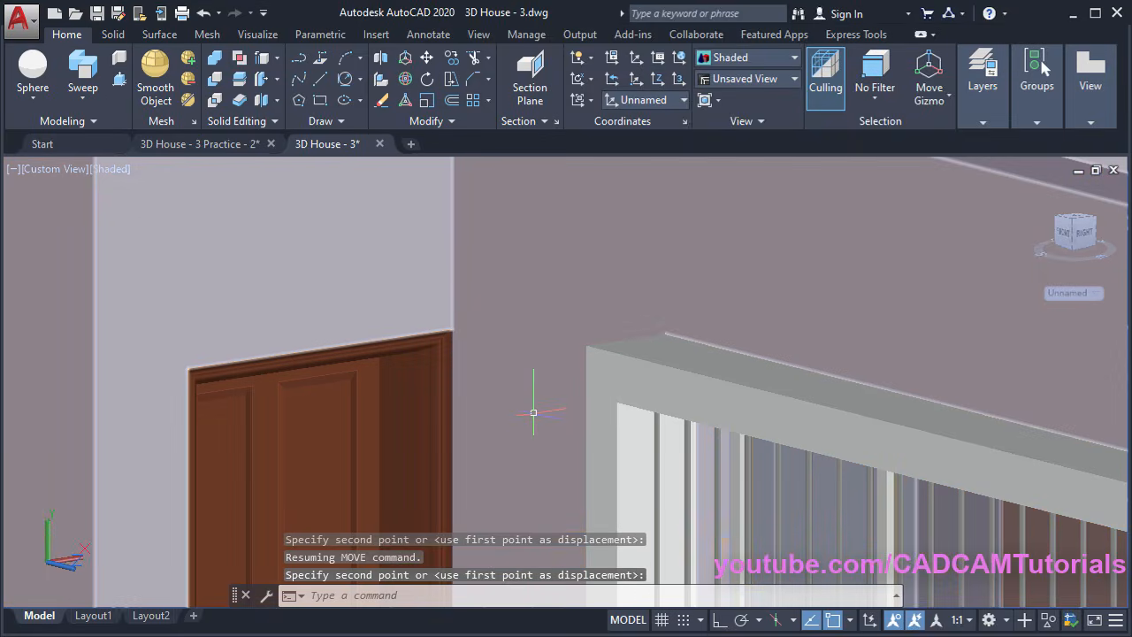
scroll(542, 283, down, 5)
scroll(586, 409, up, 5)
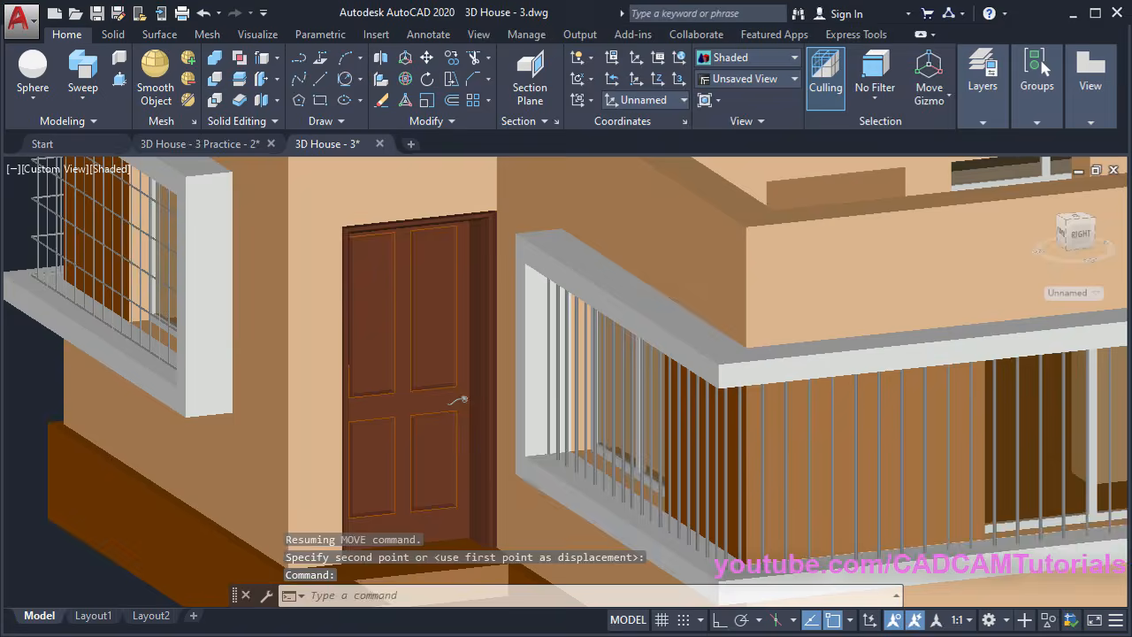
scroll(433, 394, up, 4)
scroll(478, 430, down, 5)
middle_drag(502, 355, 461, 462)
scroll(442, 396, up, 5)
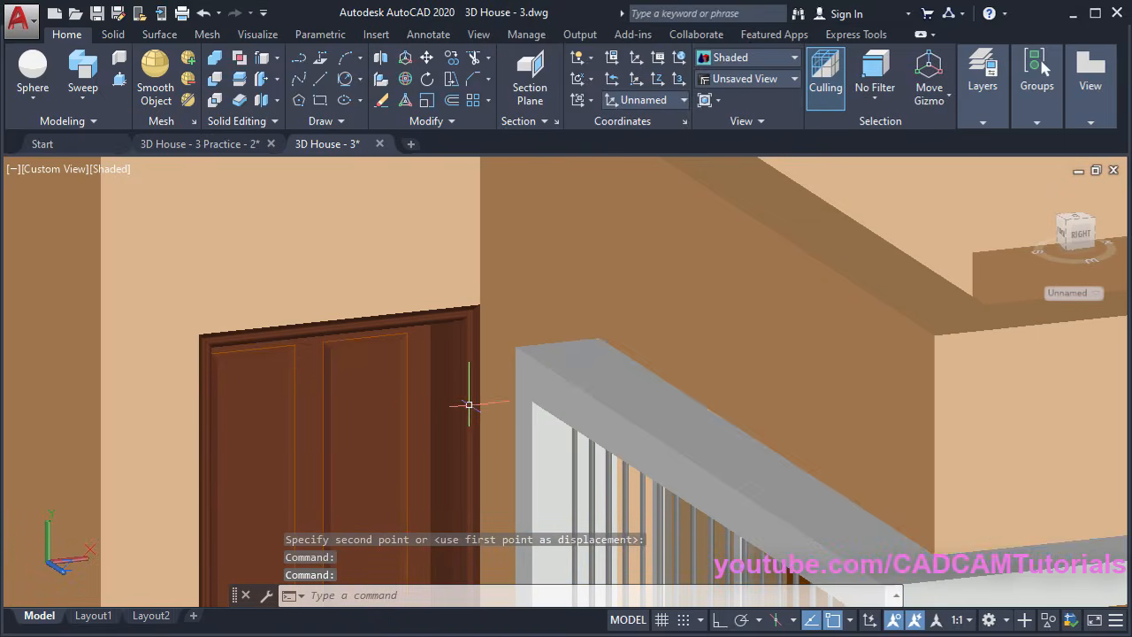
Draw a rectangle from the wall end to the interior doorway opening's top-left corner
shift+middle_drag(462, 397, 558, 465)
scroll(562, 486, down, 4)
scroll(562, 486, down, 5)
scroll(803, 397, up, 8)
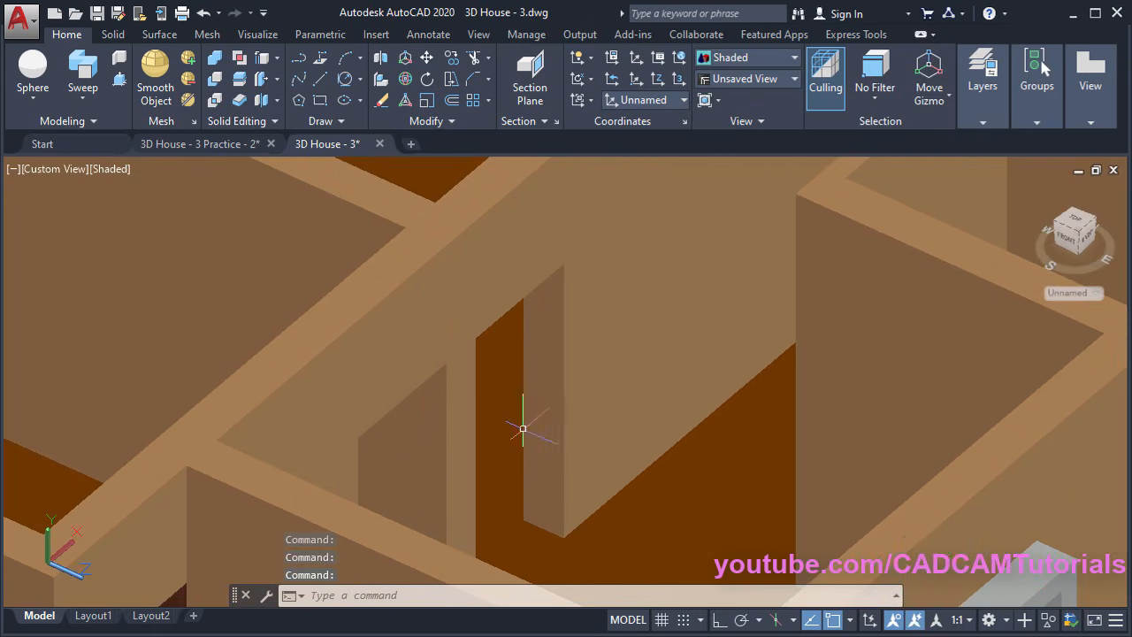
scroll(642, 487, down, 3)
shift+middle_drag(642, 462, 553, 454)
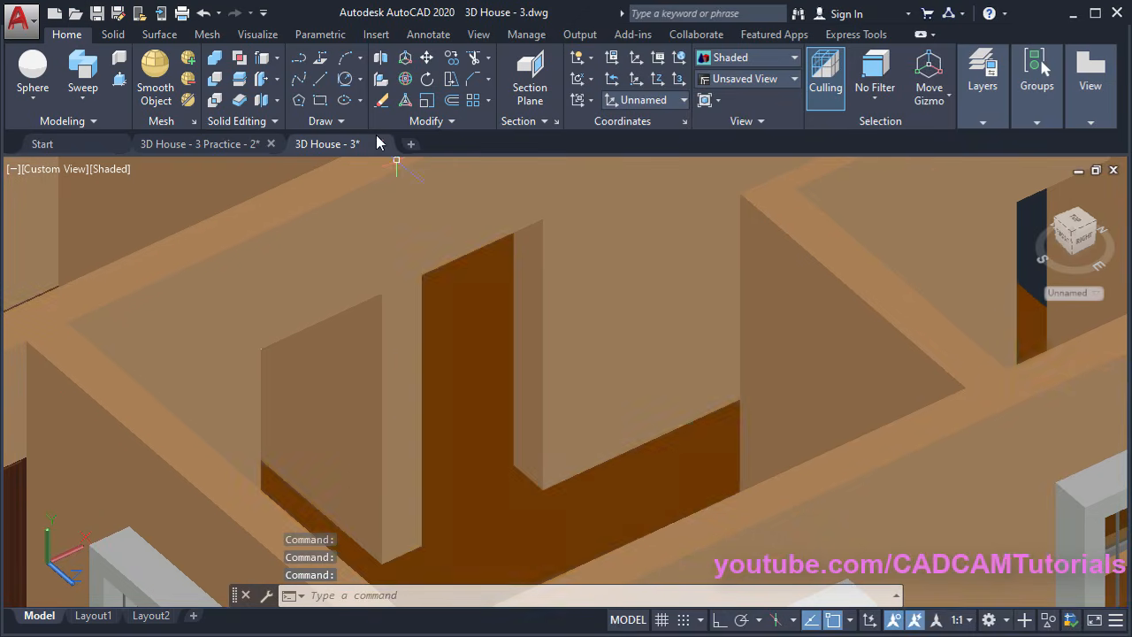
click(320, 100)
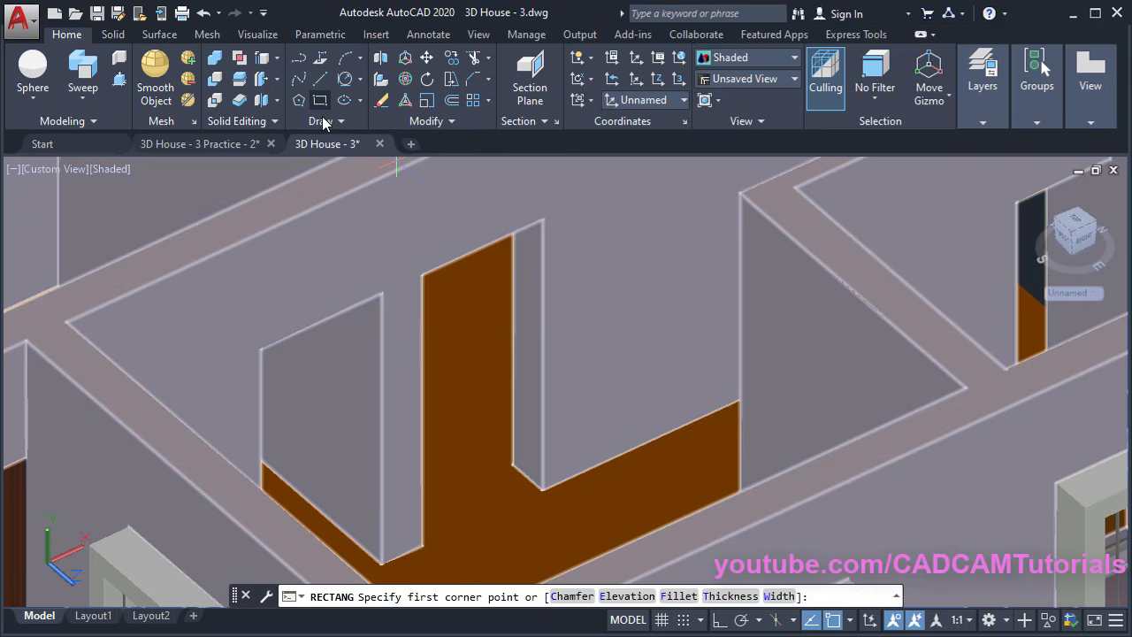
click(541, 488)
click(422, 274)
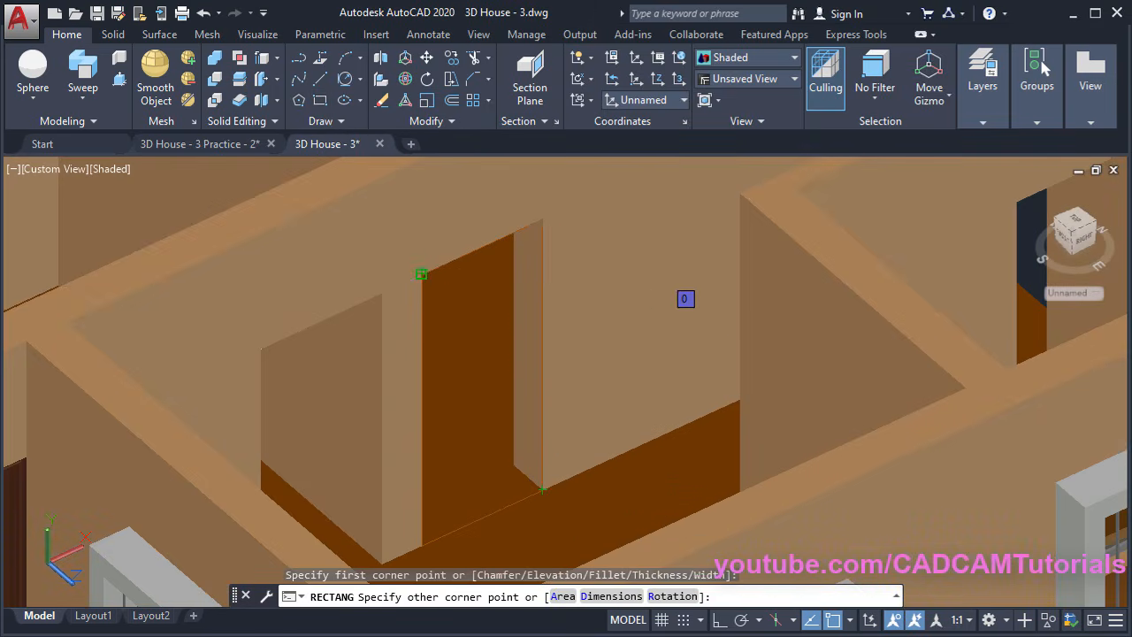
Zoom out and pan to bring the whole house into view, then start Move
scroll(550, 268, down, 2)
scroll(545, 281, down, 2)
middle_drag(384, 419, 533, 372)
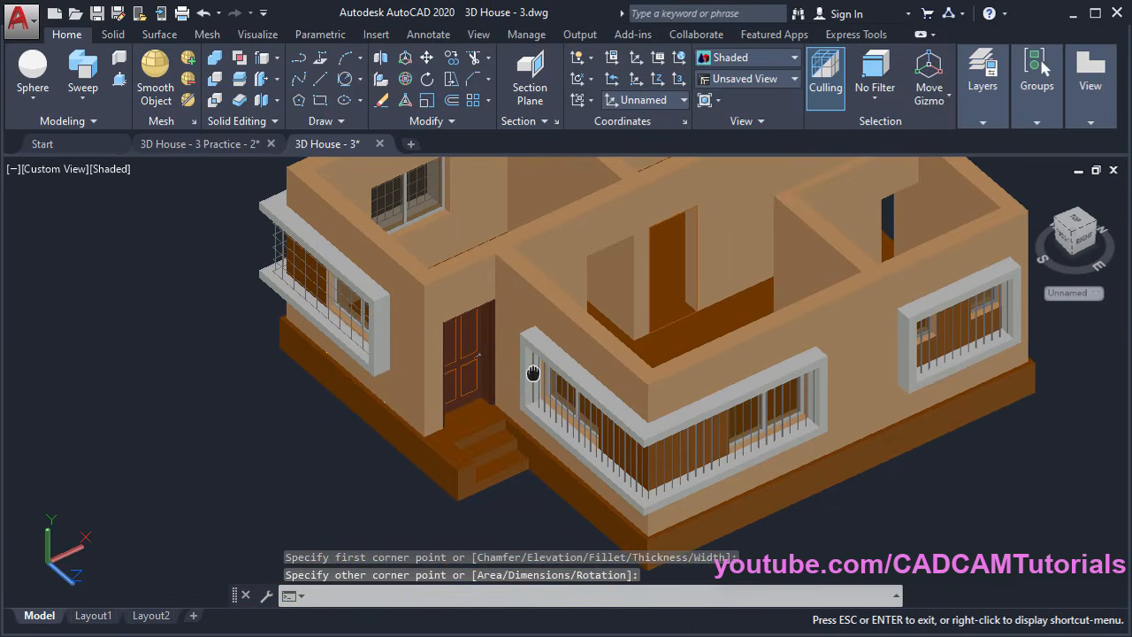
click(427, 59)
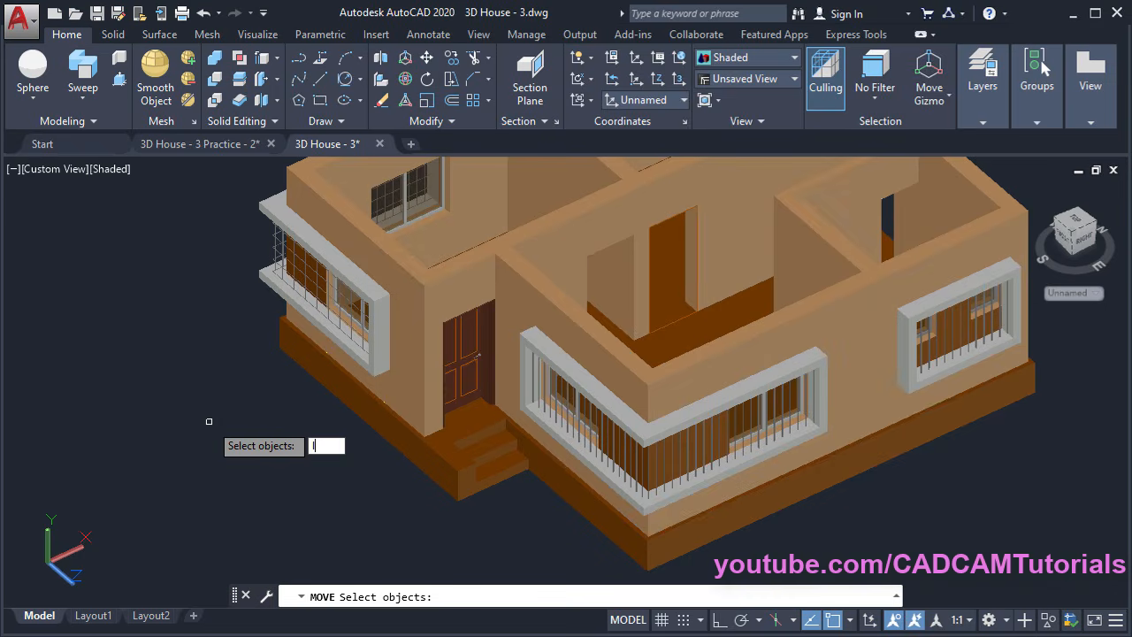
Pick up the last-drawn rectangle from a base point and carry it left with Ortho on
text(l)
key(Return)
key(Return)
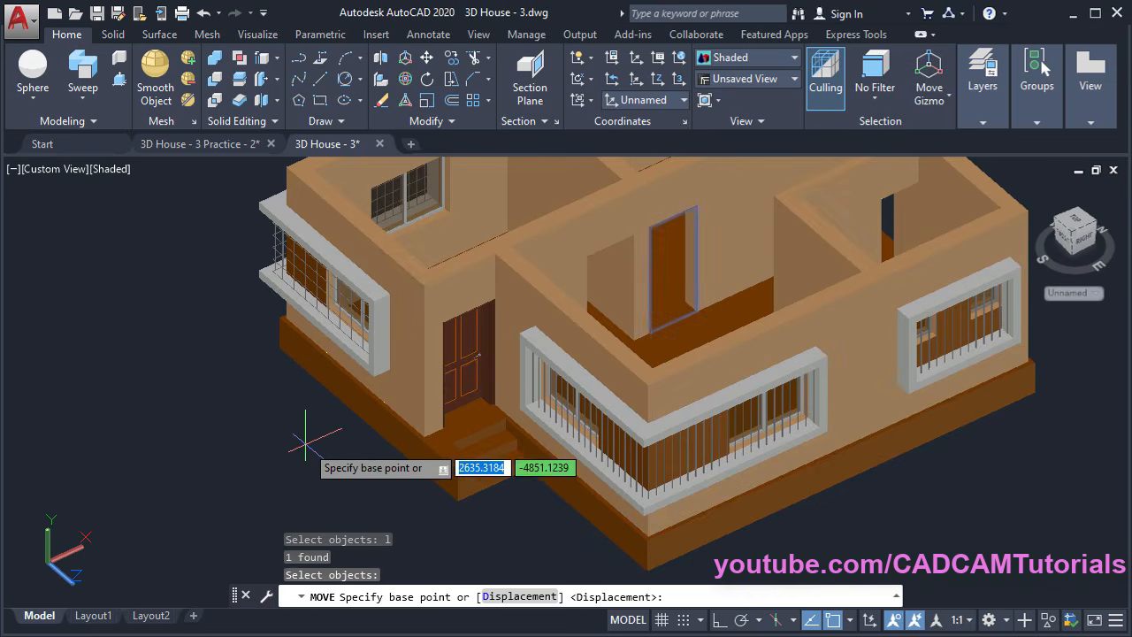
scroll(481, 403, down, 3)
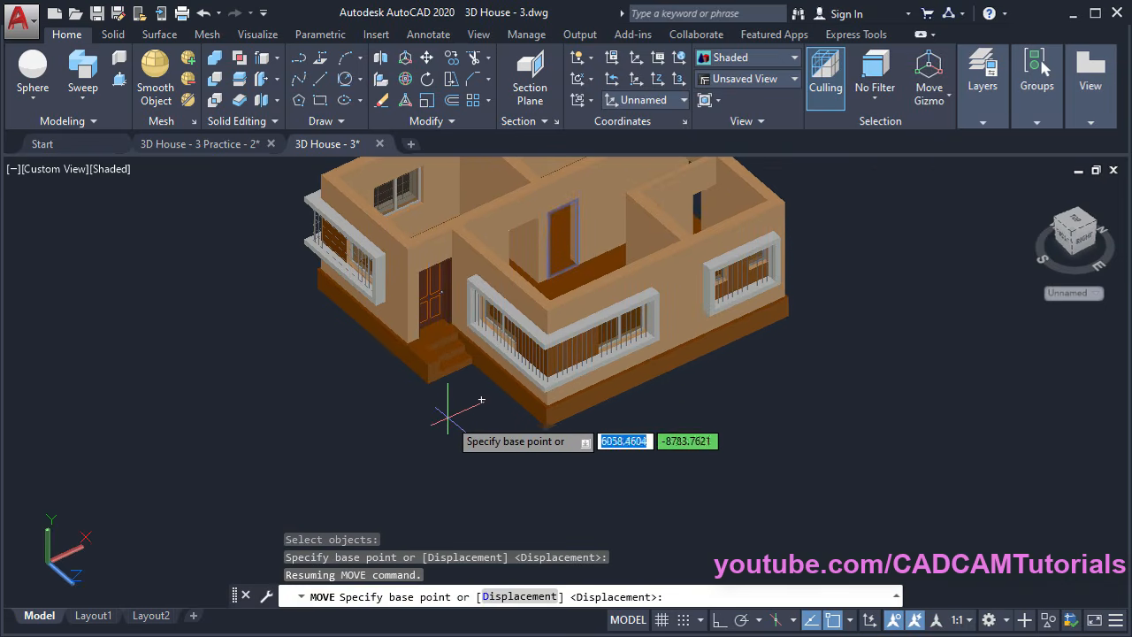
click(456, 405)
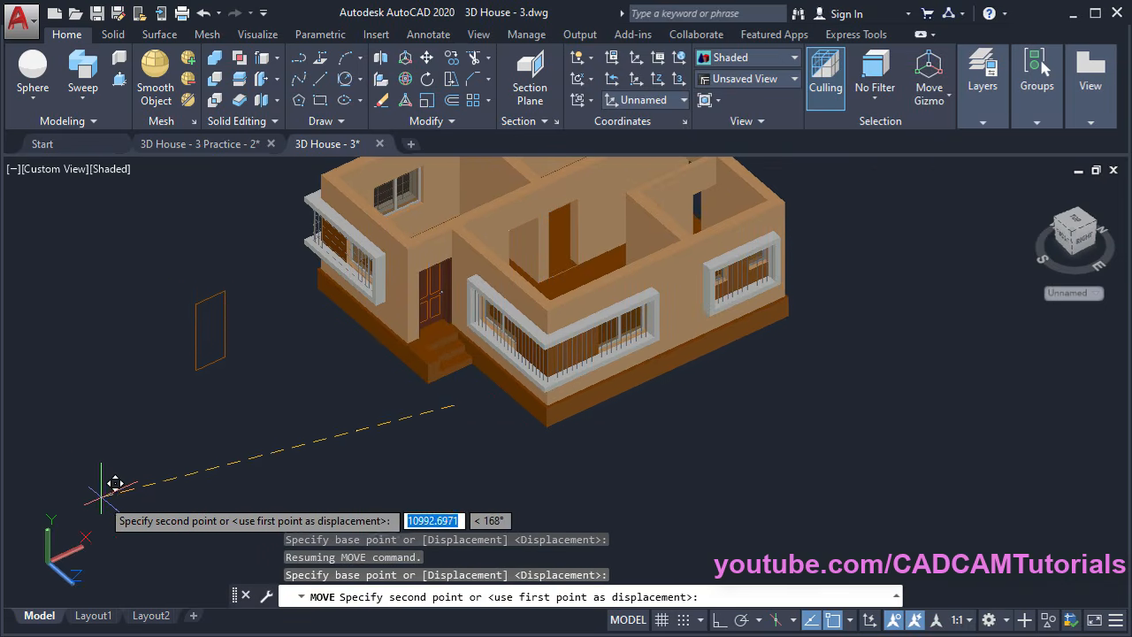
middle_drag(68, 462, 408, 455)
key(F8)
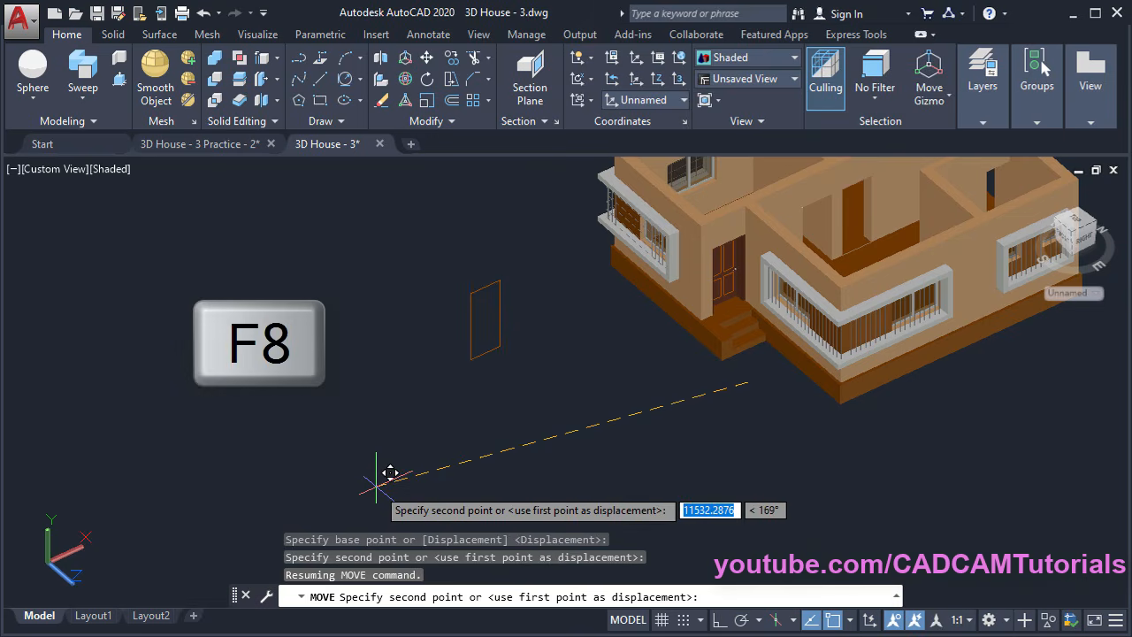
key(F8)
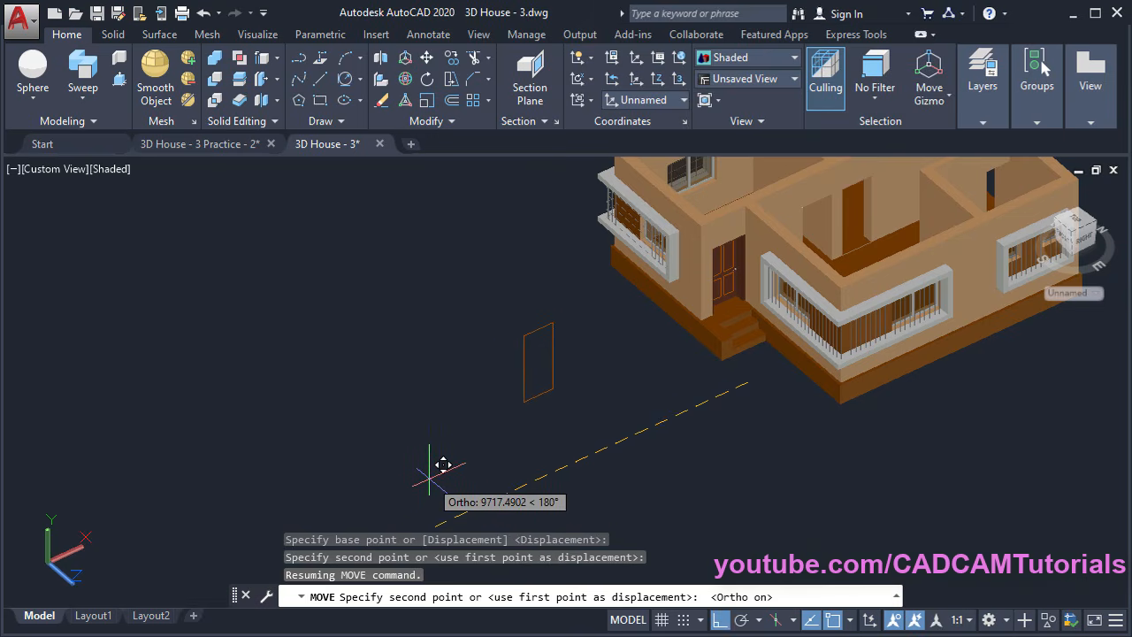
Drop the doorway rectangle at its new spot clear of the house
click(374, 465)
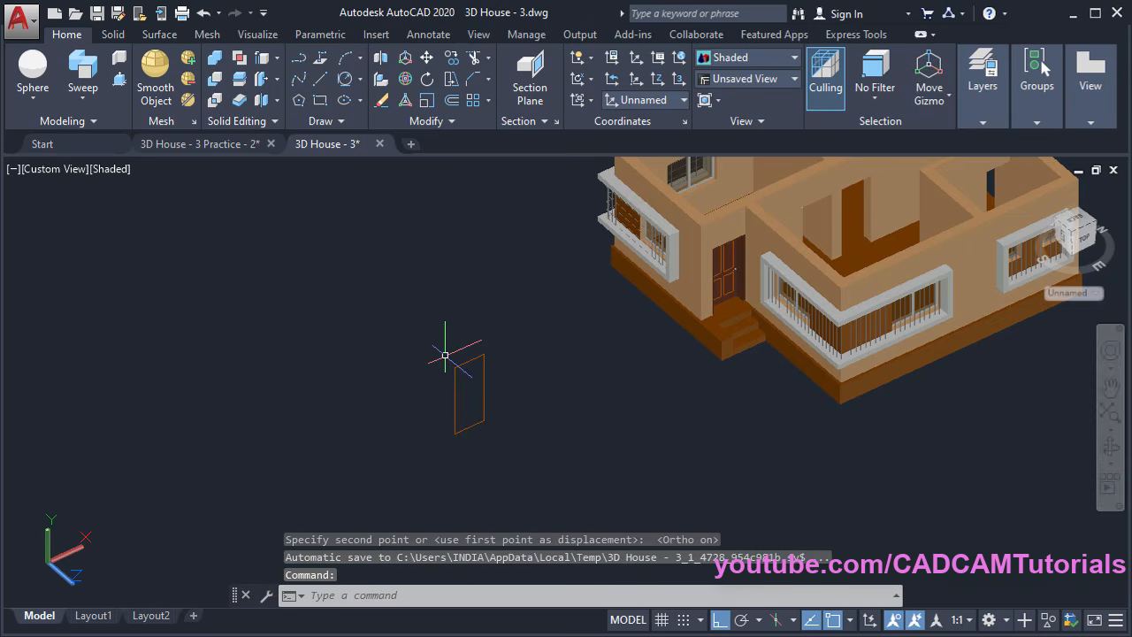
scroll(497, 409, up, 5)
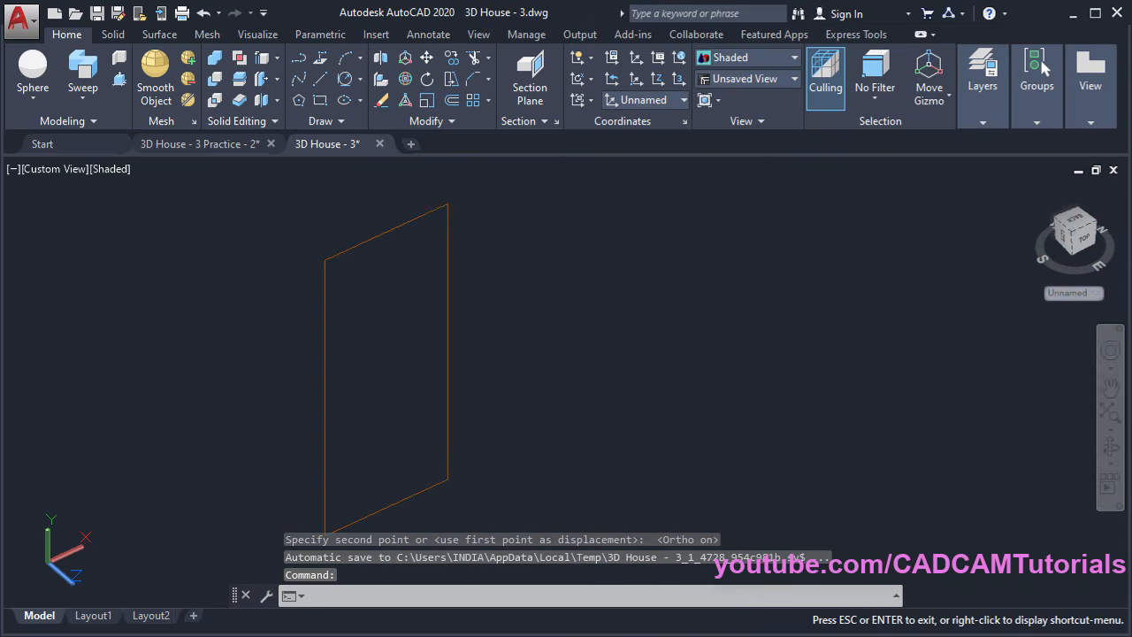
key(Escape)
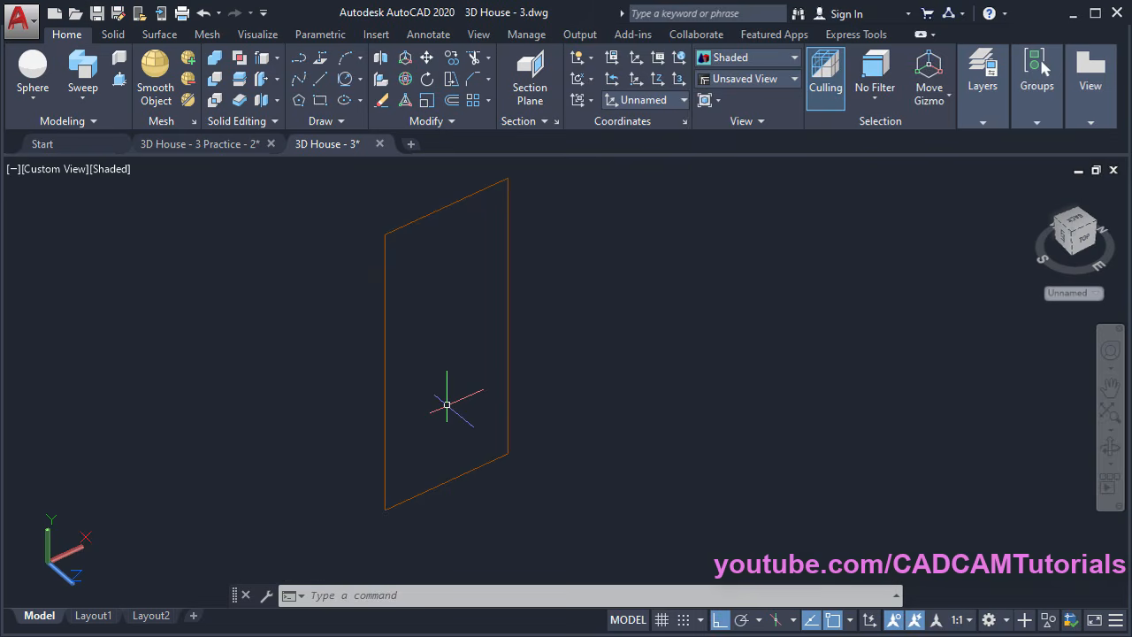
Trim away the rectangle's bottom edge, using all objects as cutting edges
text(tr)
key(Return)
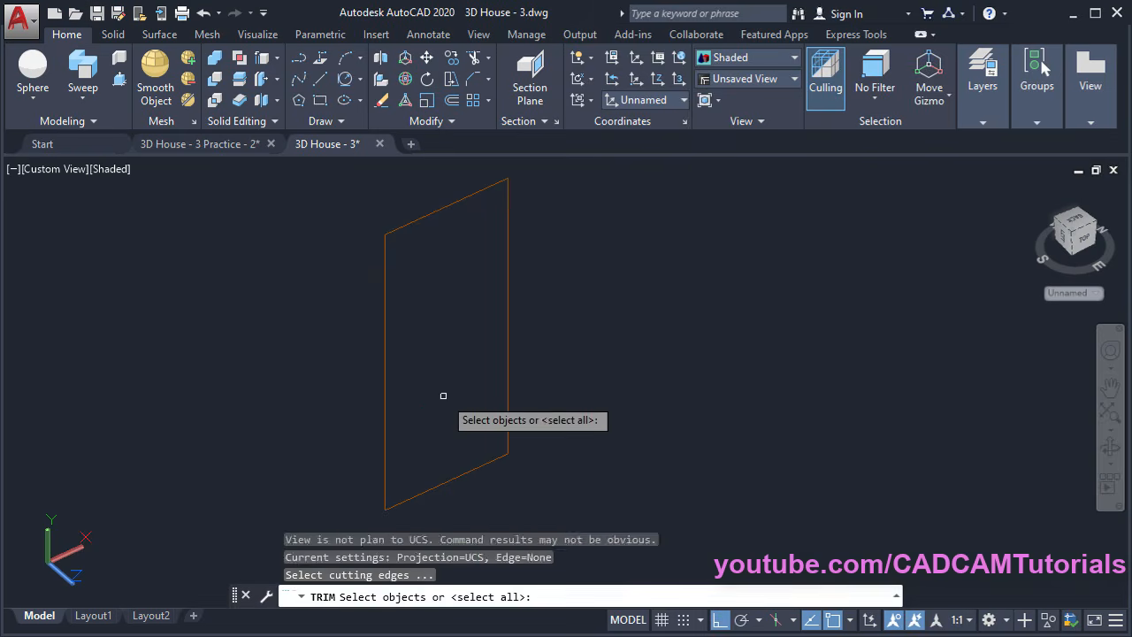
key(Return)
click(449, 478)
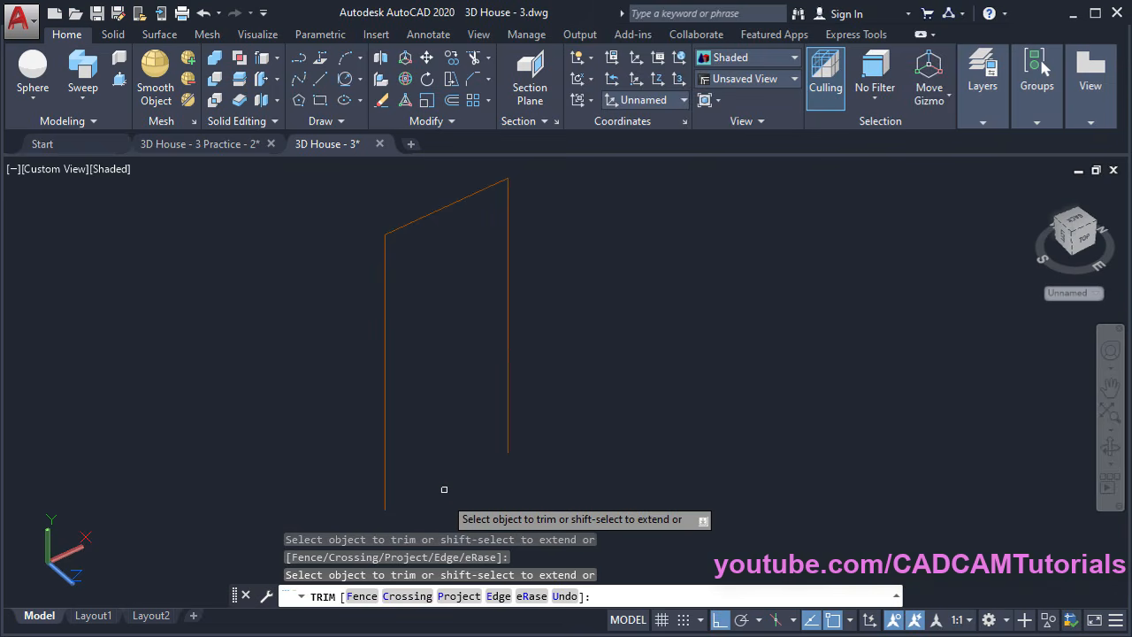
key(Return)
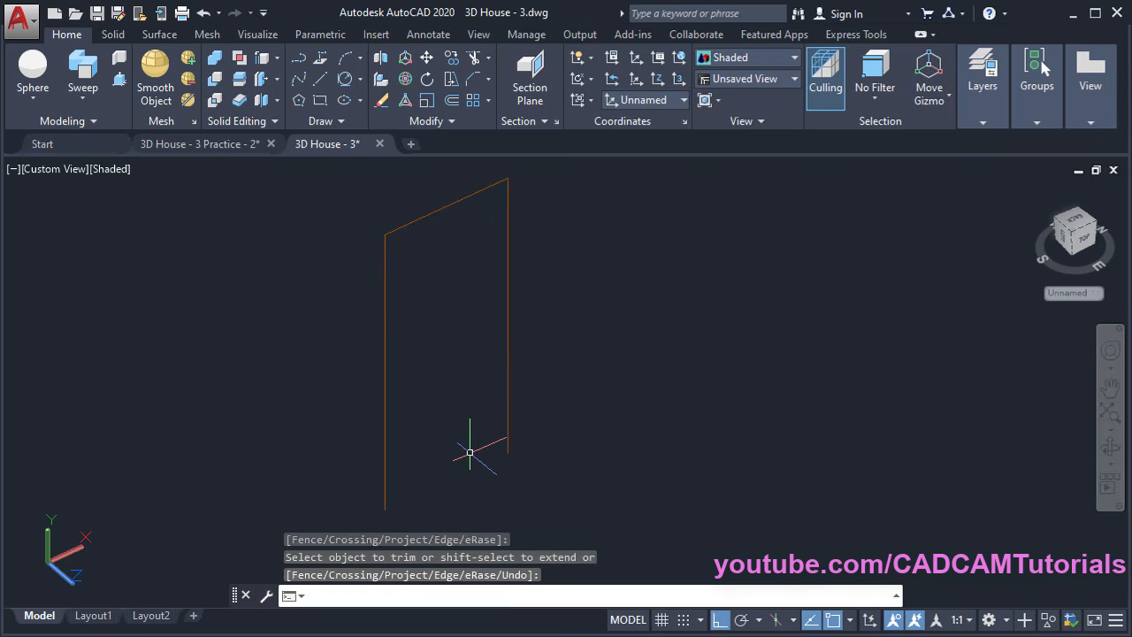
middle_drag(510, 456, 436, 467)
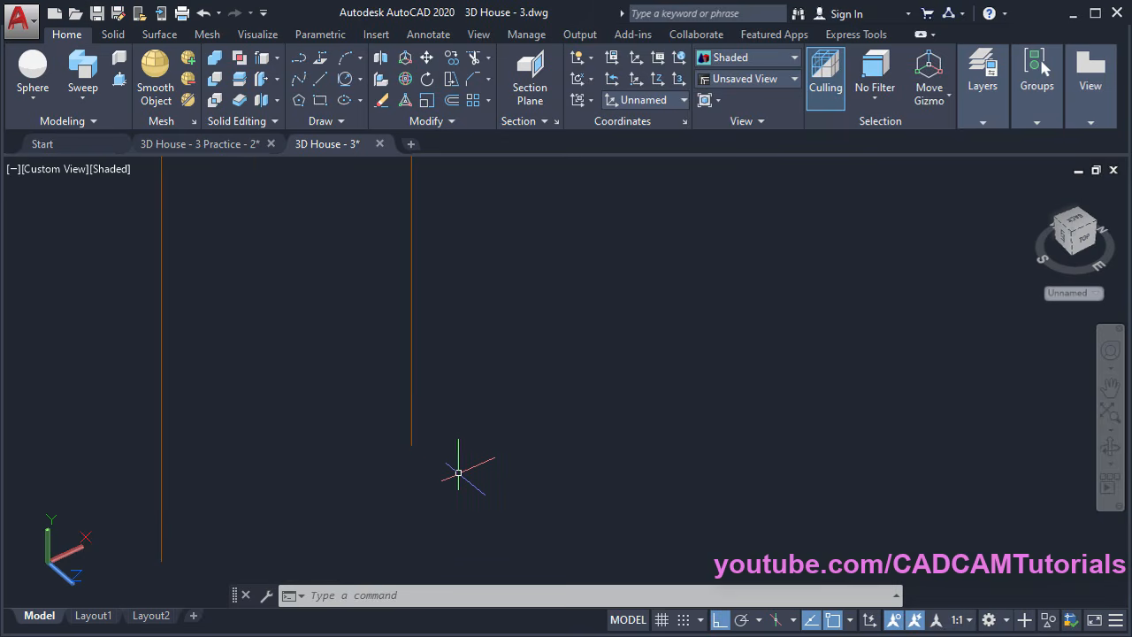
Switch the UCS to the Top preset after abandoning a first polyline attempt
click(298, 62)
click(364, 417)
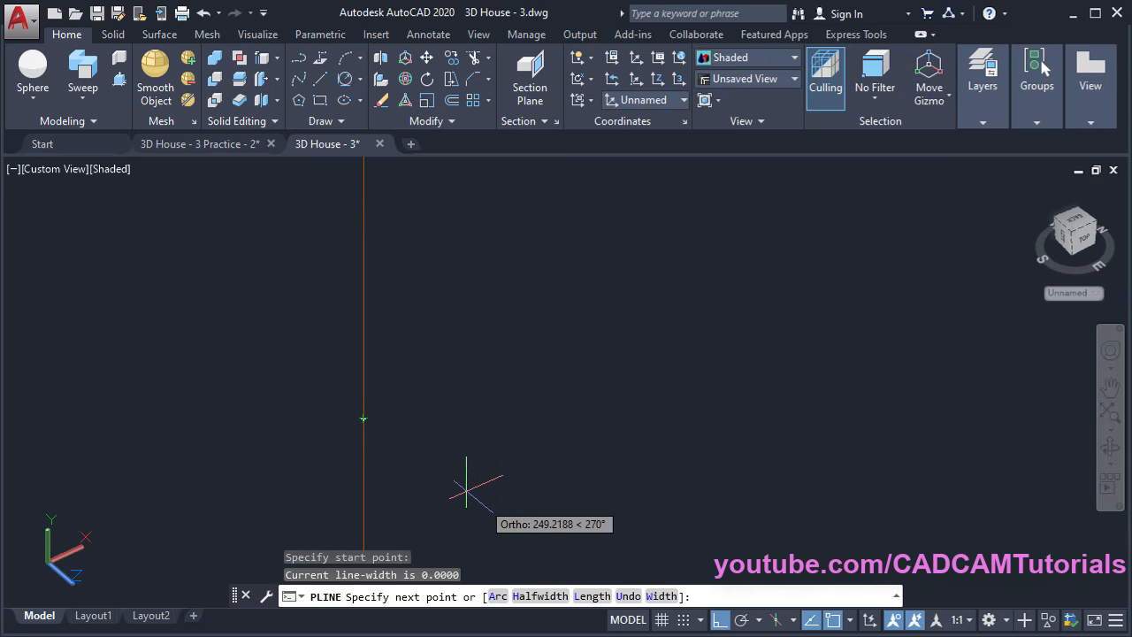
key(Escape)
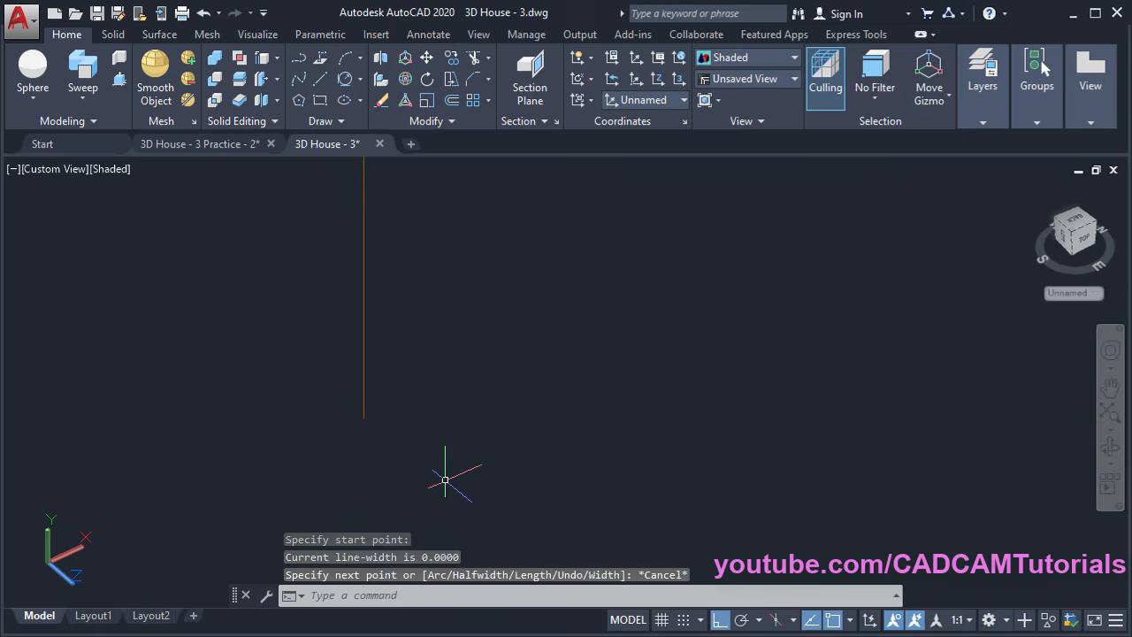
click(663, 102)
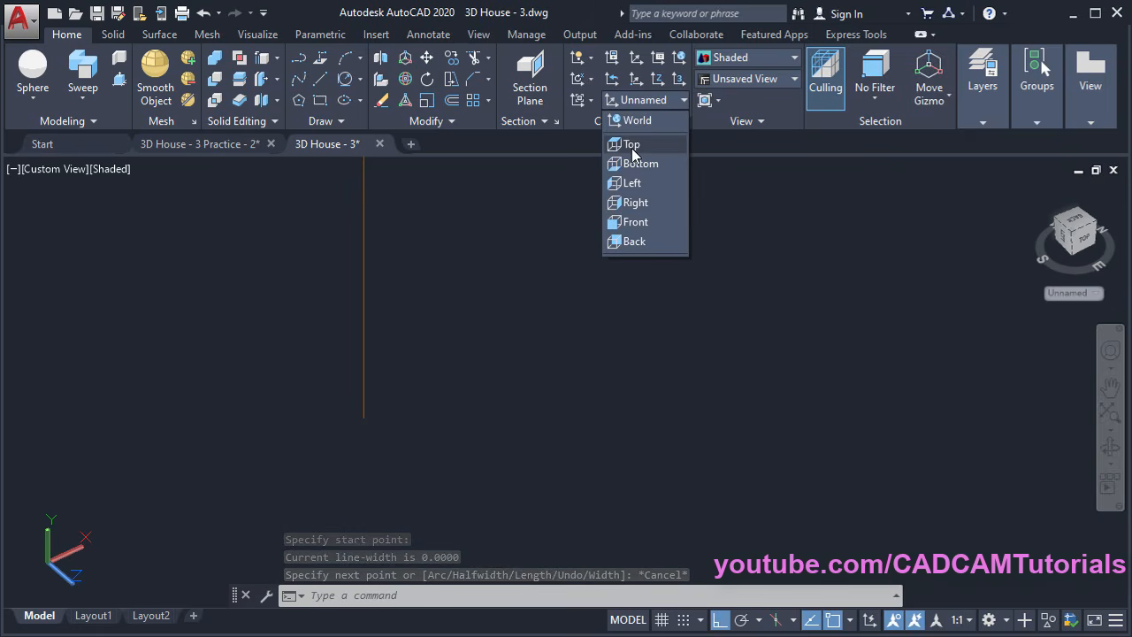
click(633, 146)
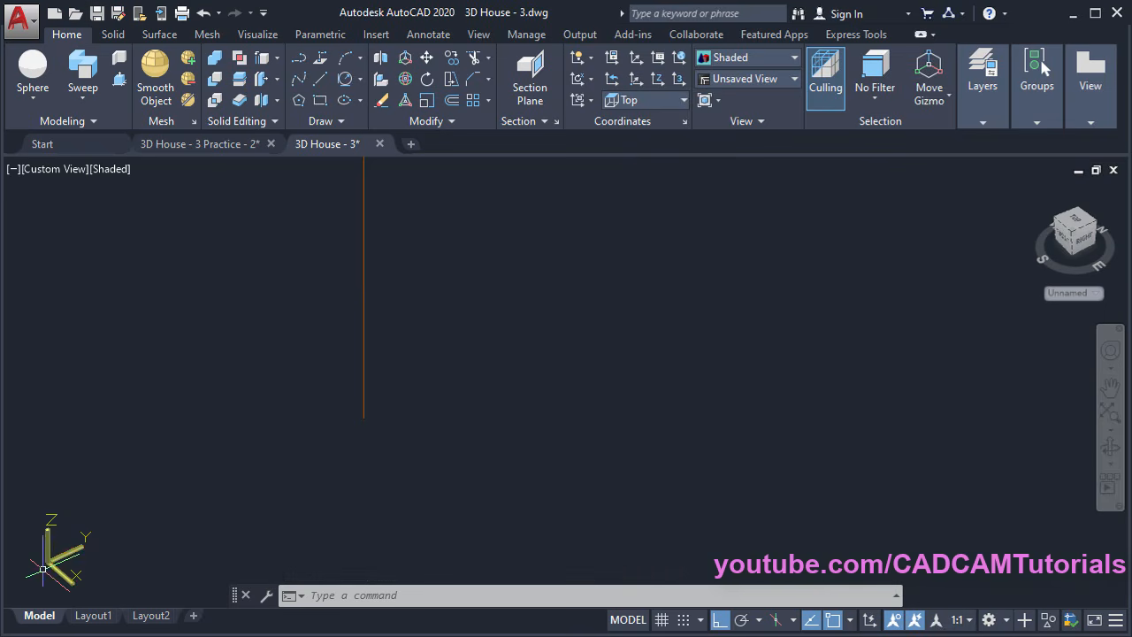
Start a polyline at the outline's bottom end with sides of 100, 70 and 70
click(299, 58)
click(362, 363)
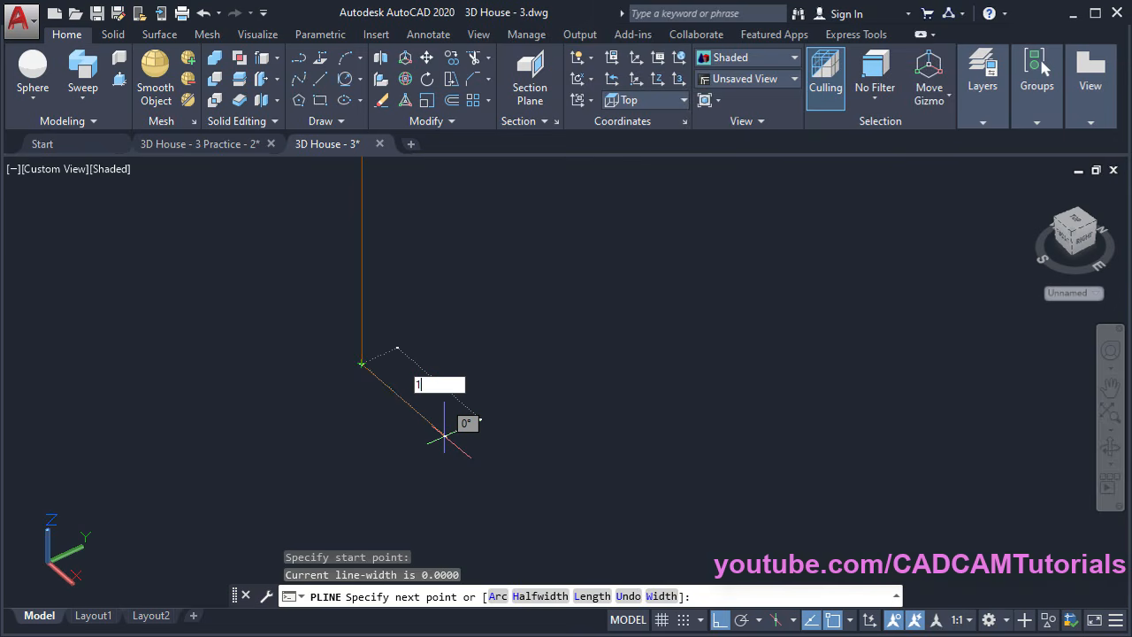
text(100)
key(Return)
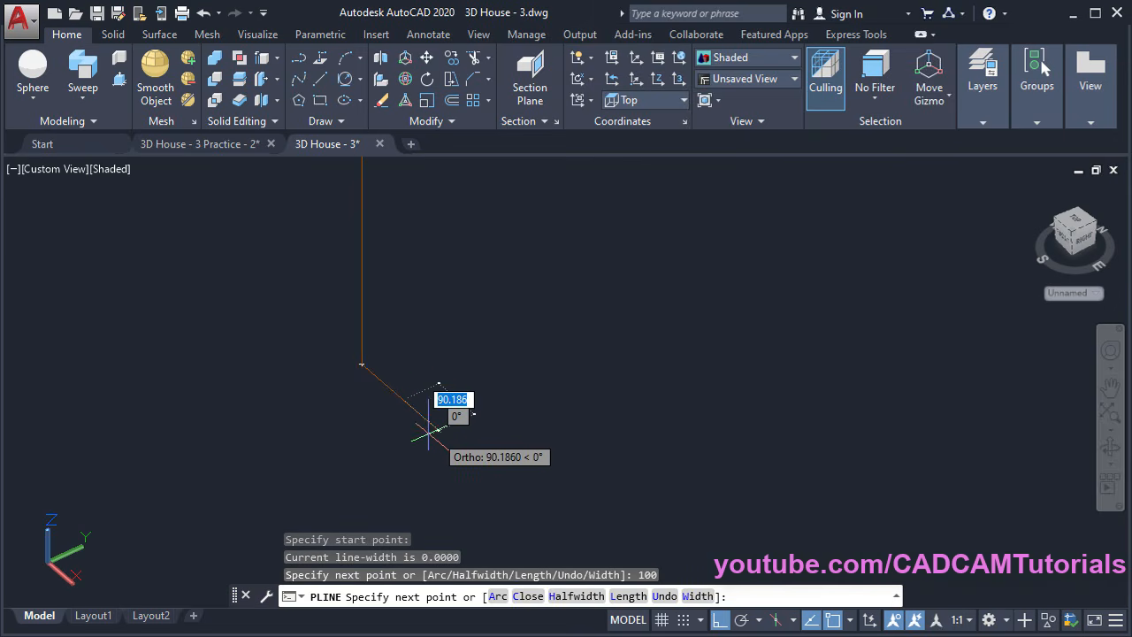
scroll(368, 415, up, 2)
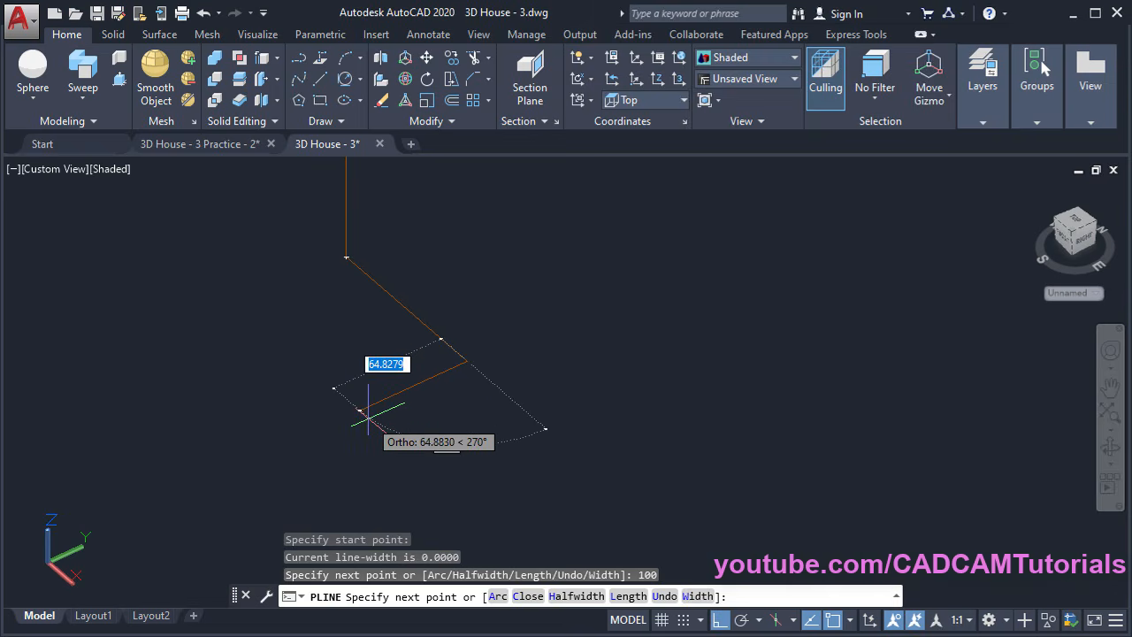
text(7)
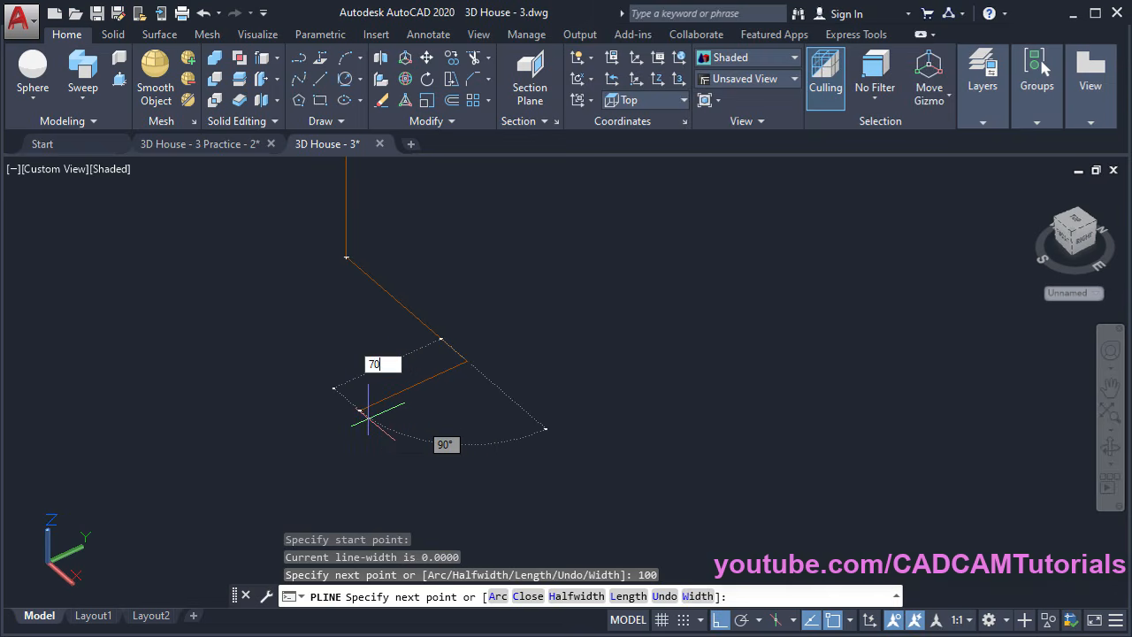
text(0)
key(Return)
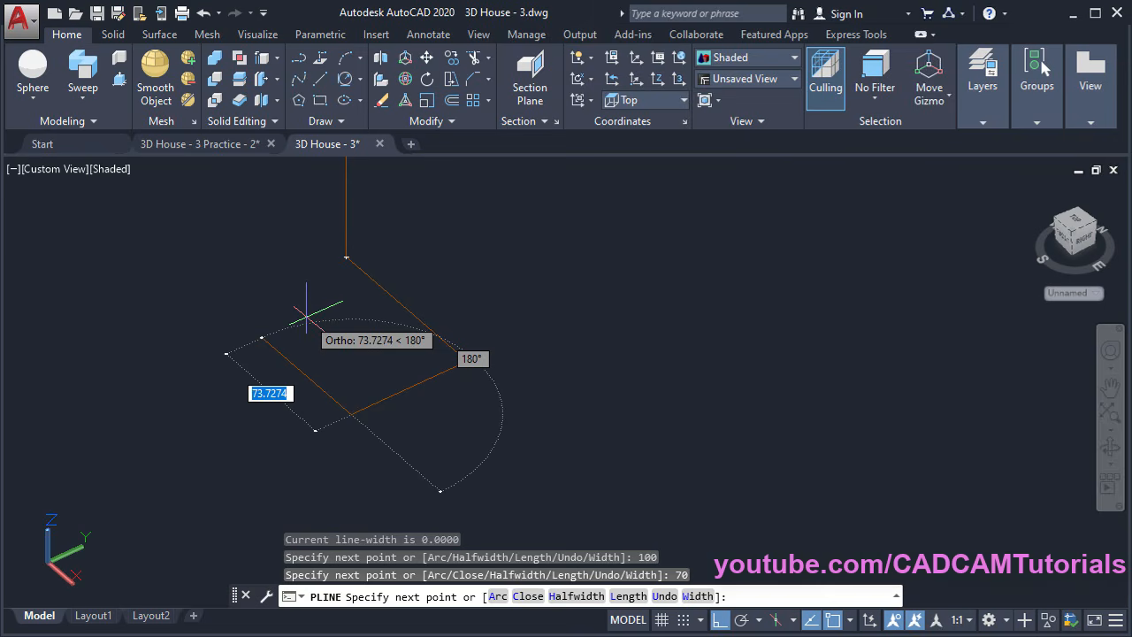
text(7)
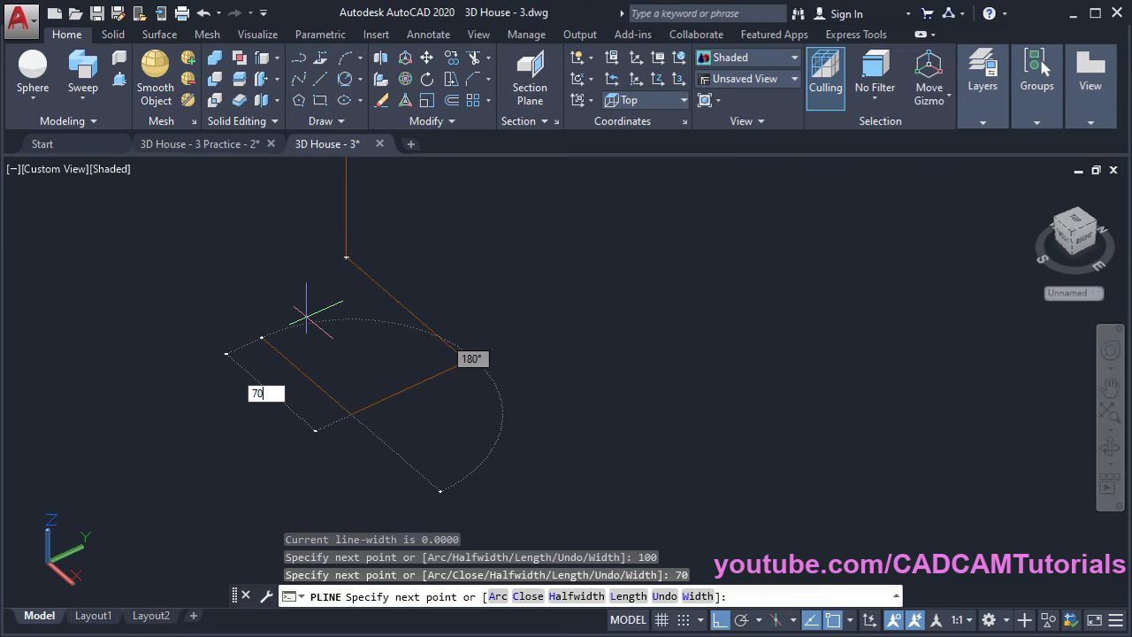
text(0)
key(Return)
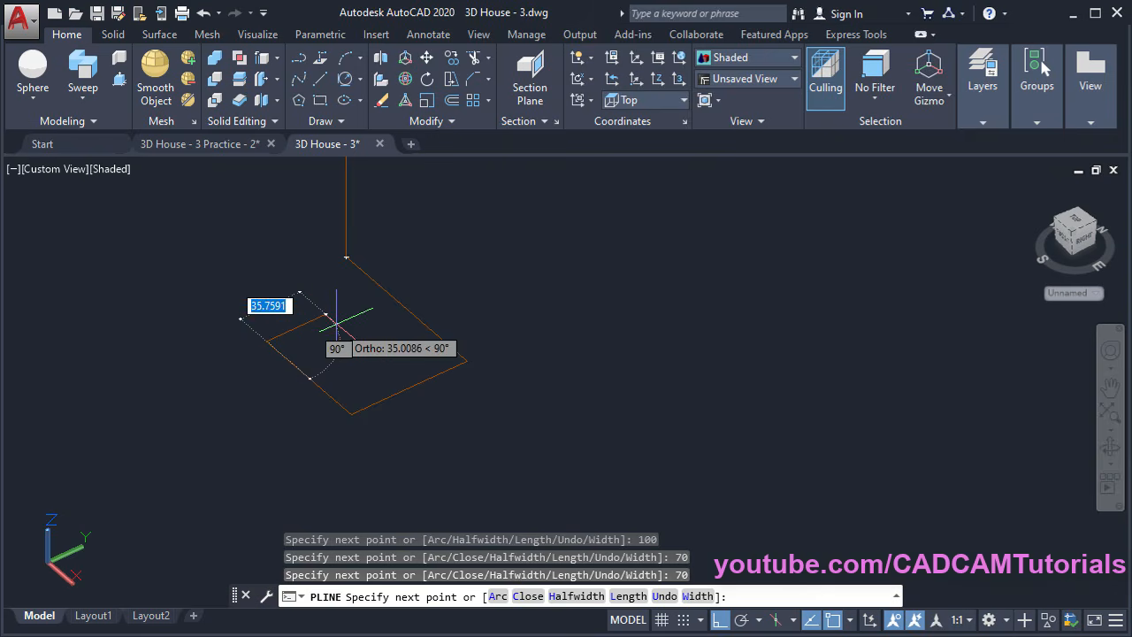
Add the 20 and 30 notch sides and close the profile
text(20)
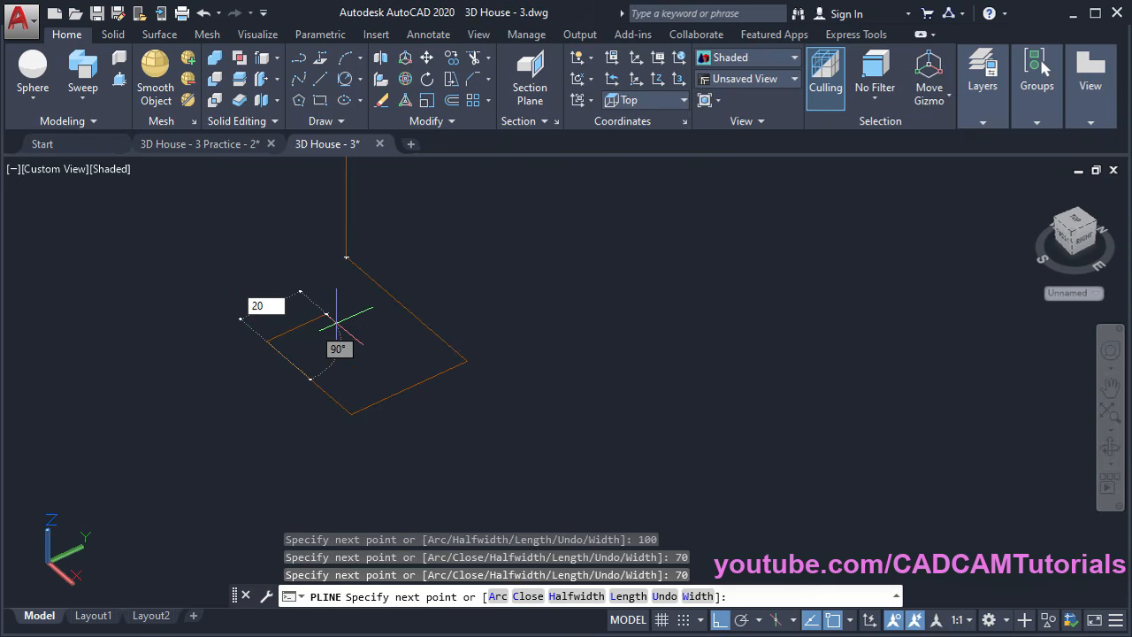
key(Return)
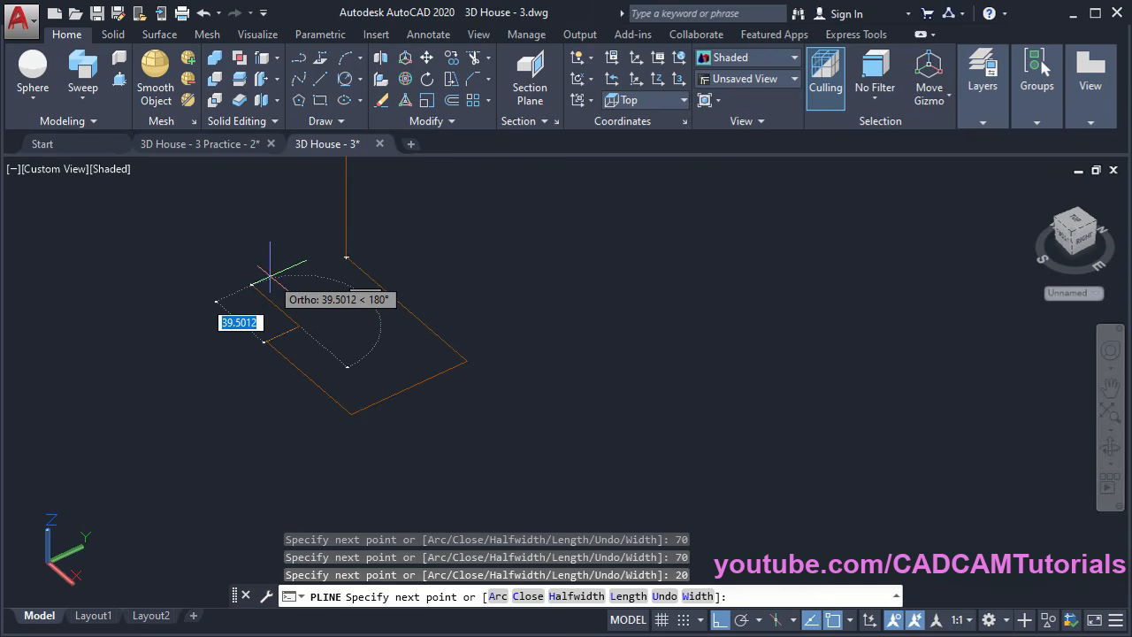
text(30)
key(Return)
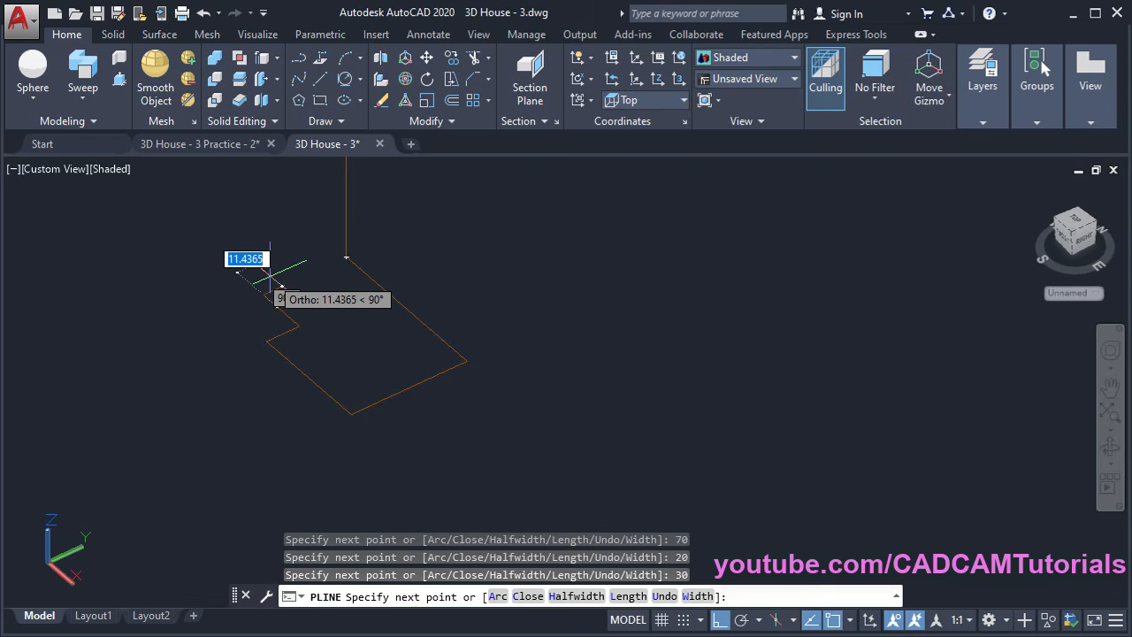
text(c)
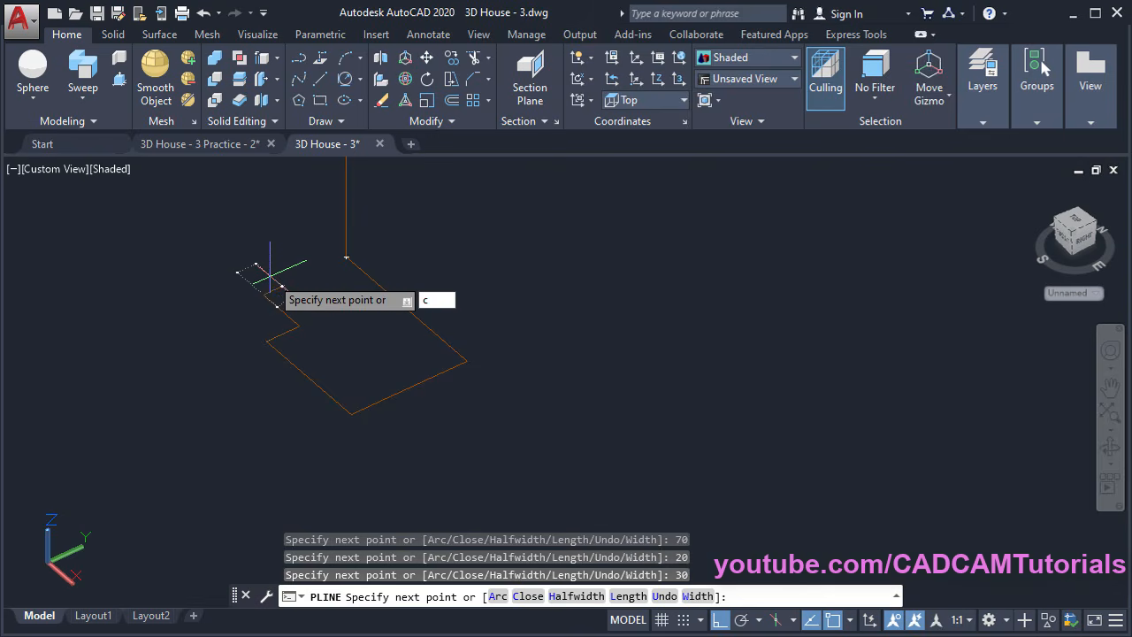
key(Return)
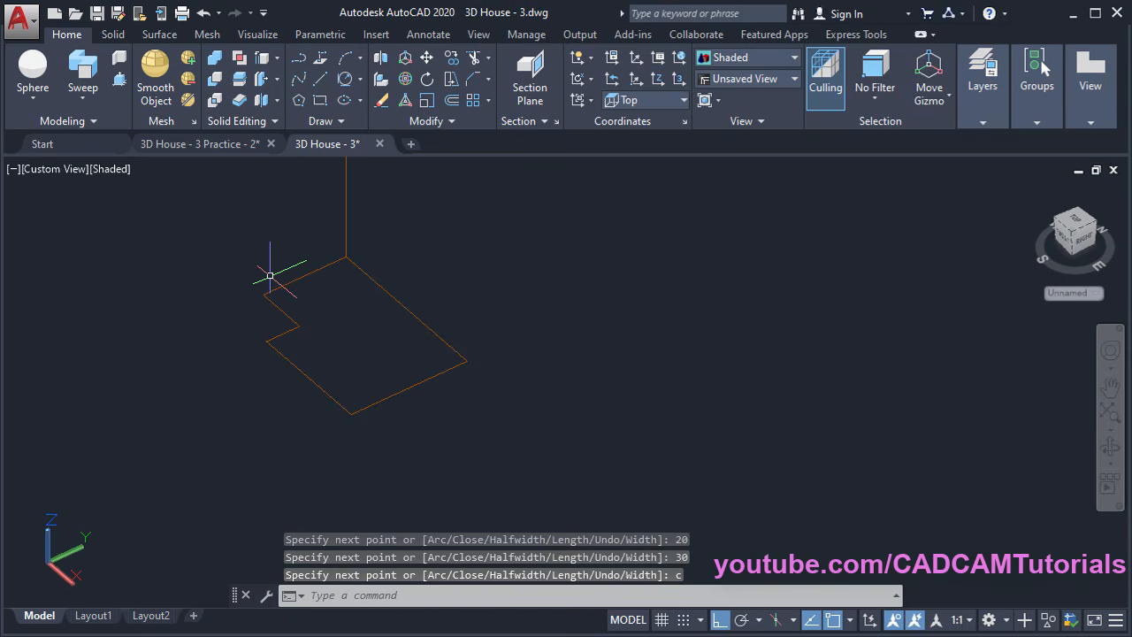
scroll(389, 403, down, 10)
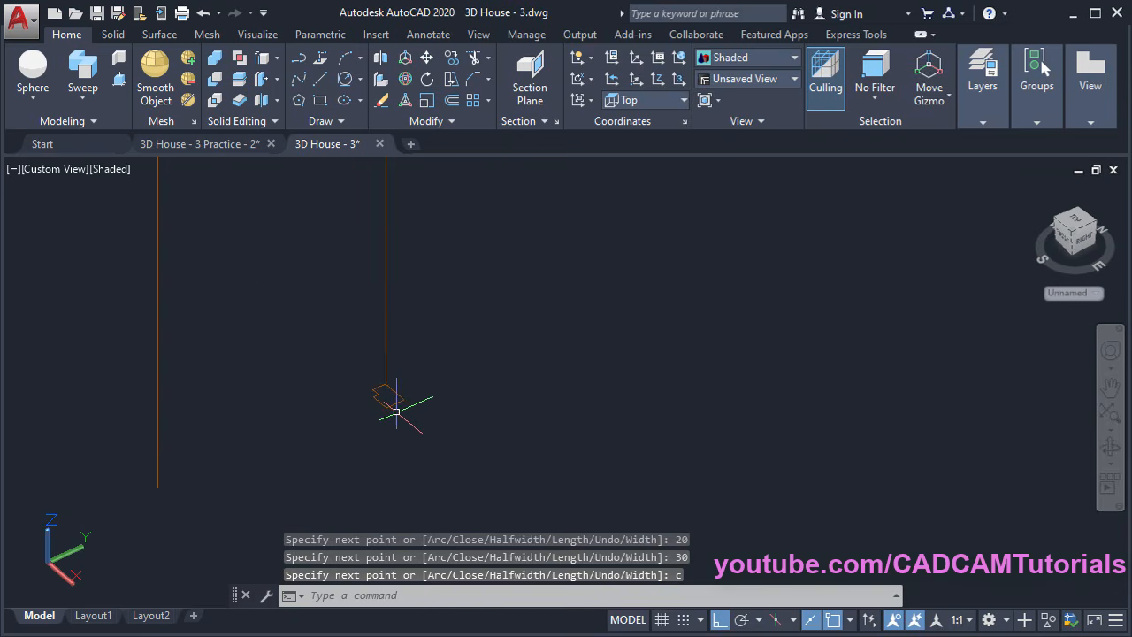
Sweep the small notched profile along the open three-sided outline to form the frame
middle_drag(455, 344, 393, 451)
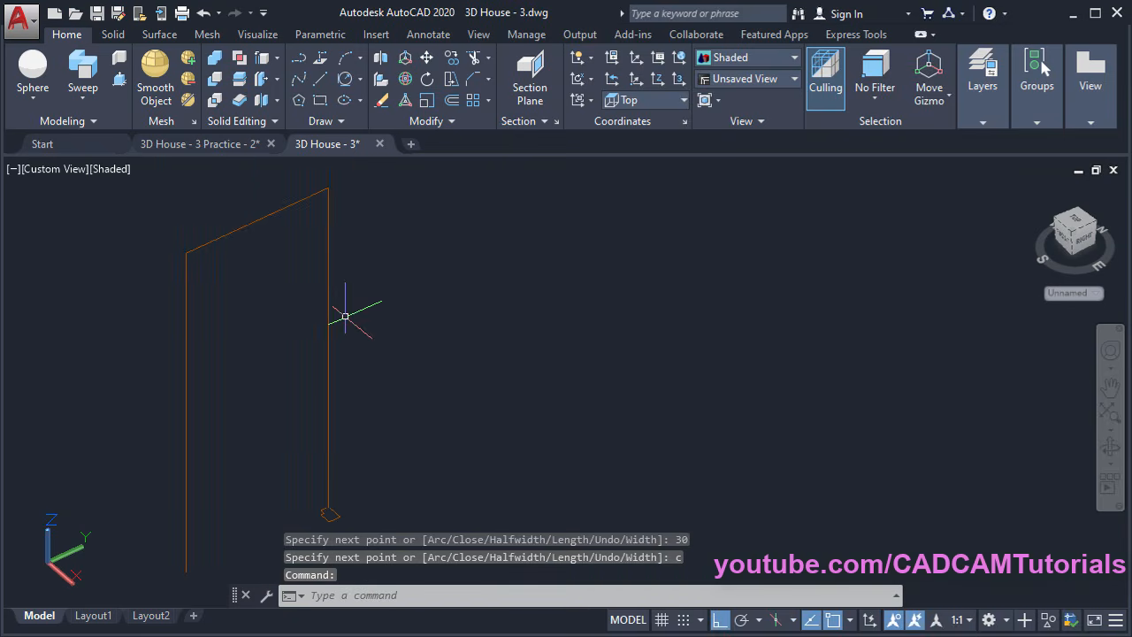
click(85, 77)
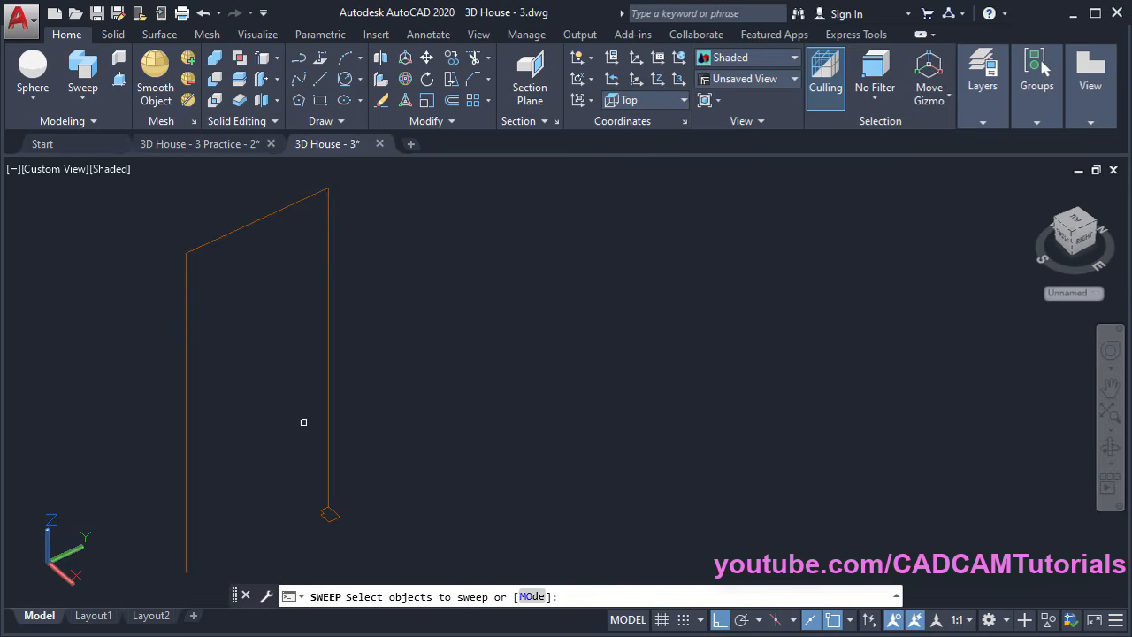
click(328, 513)
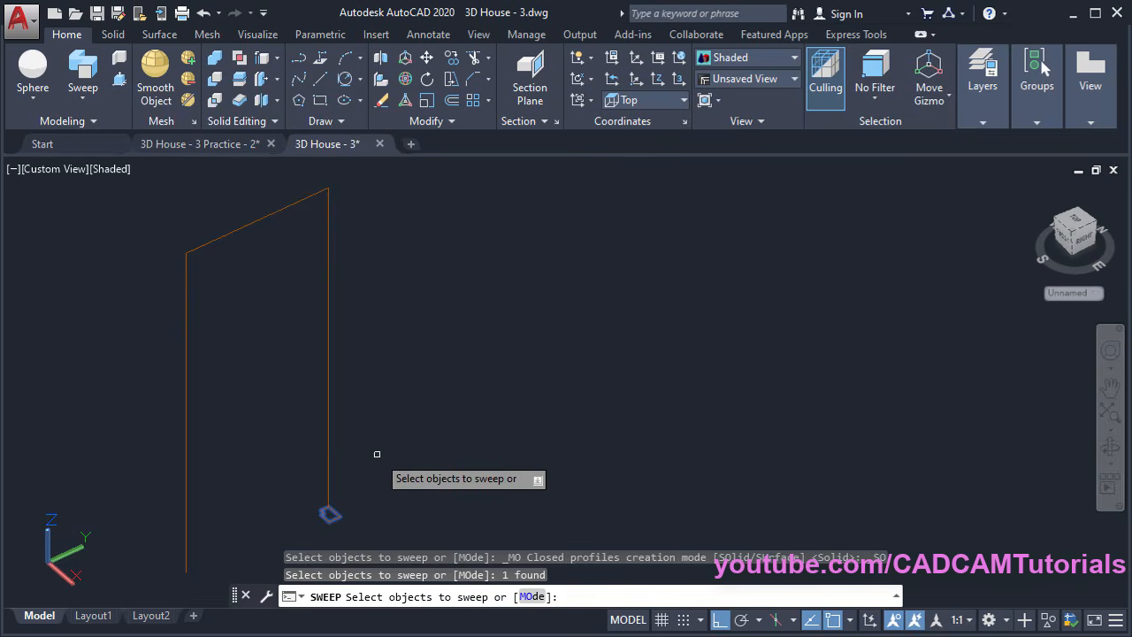
key(Return)
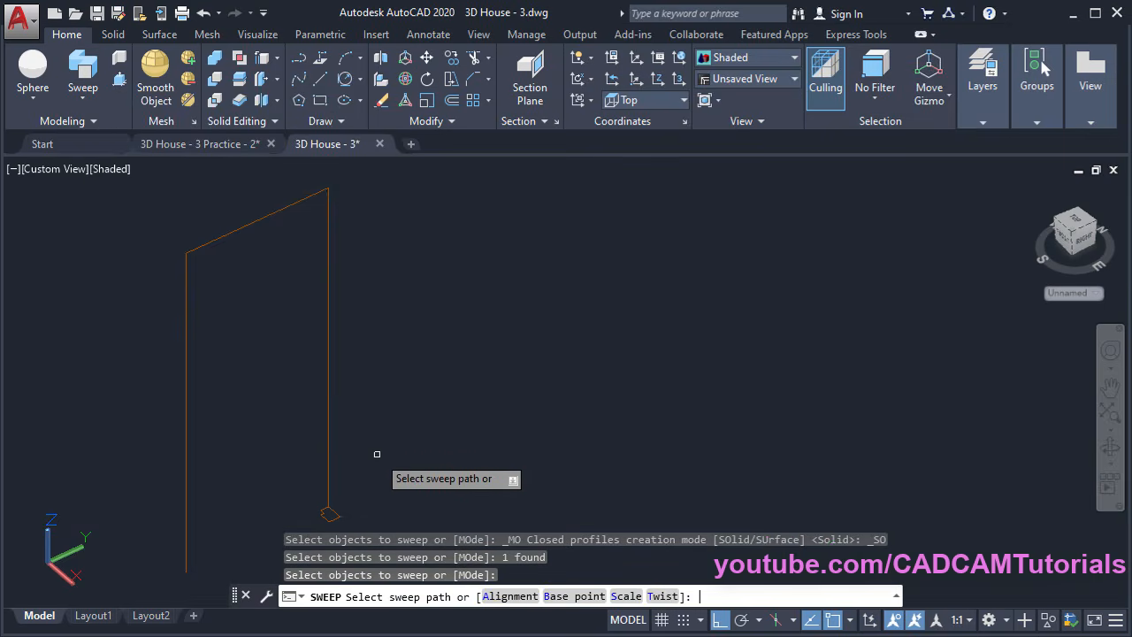
click(330, 426)
Orbit and zoom so the door frame stands upright with its top beam visible
shift+middle_drag(438, 451, 365, 438)
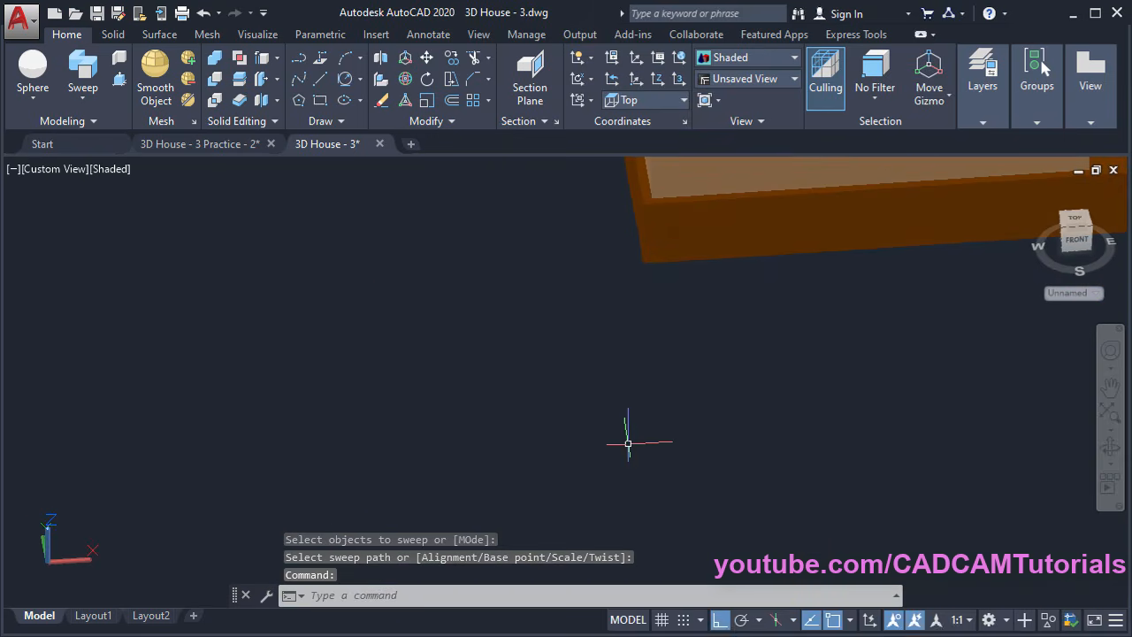
middle_drag(627, 443, 22, 355)
shift+middle_drag(271, 495, 379, 498)
scroll(504, 498, up, 2)
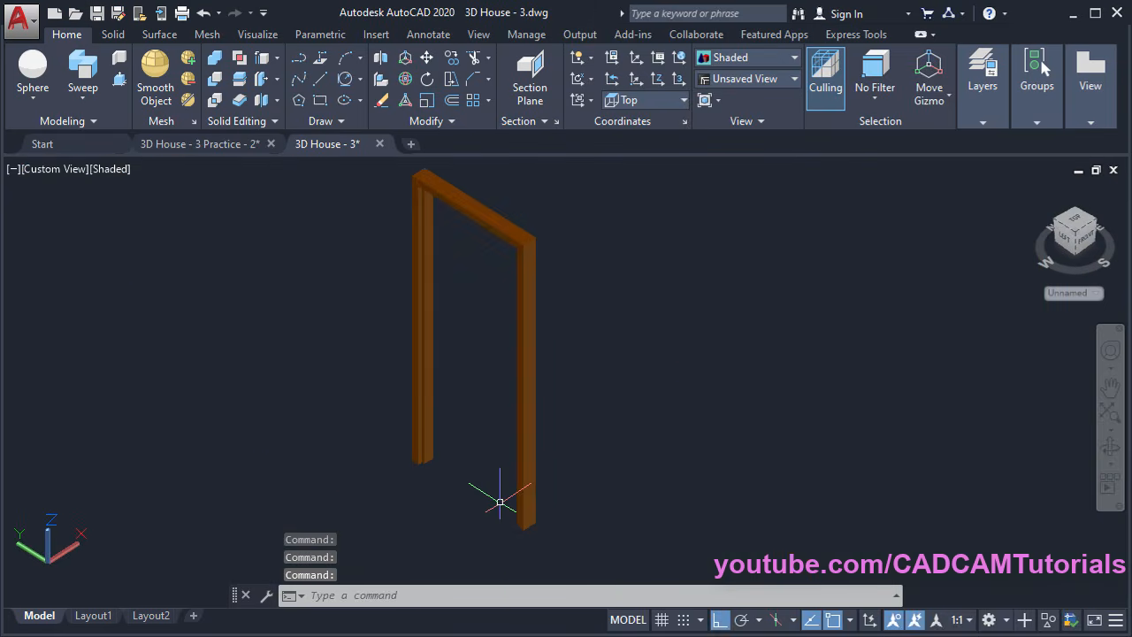
scroll(454, 507, up, 2)
shift+middle_drag(452, 505, 477, 475)
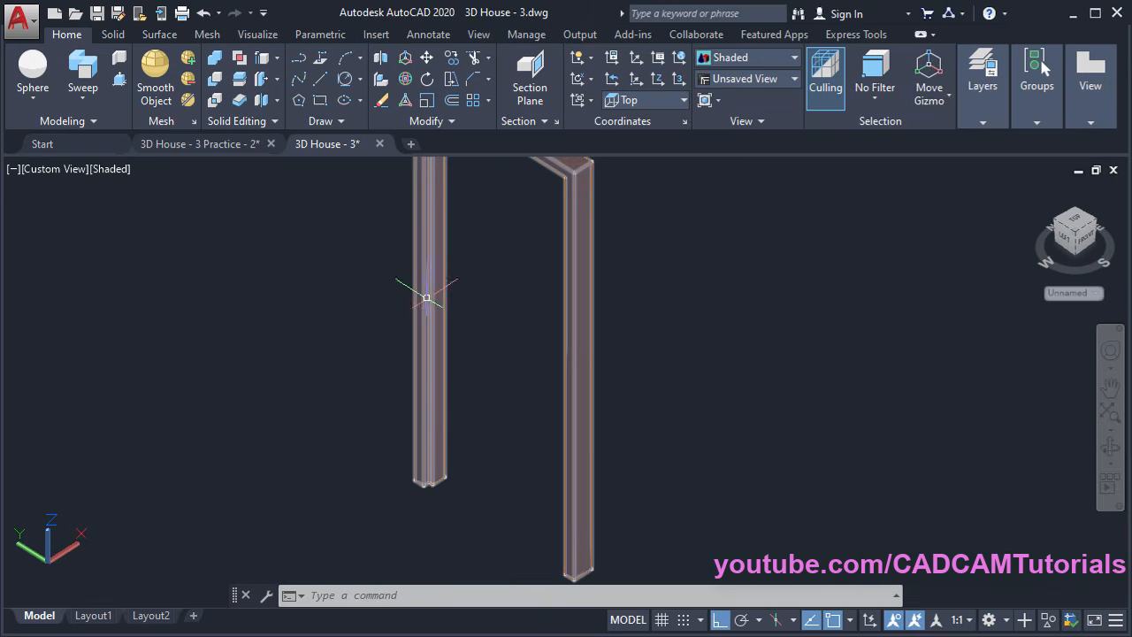
Align the UCS to Right and draw a rectangle from the frame bottom to its upper inner corner
click(654, 100)
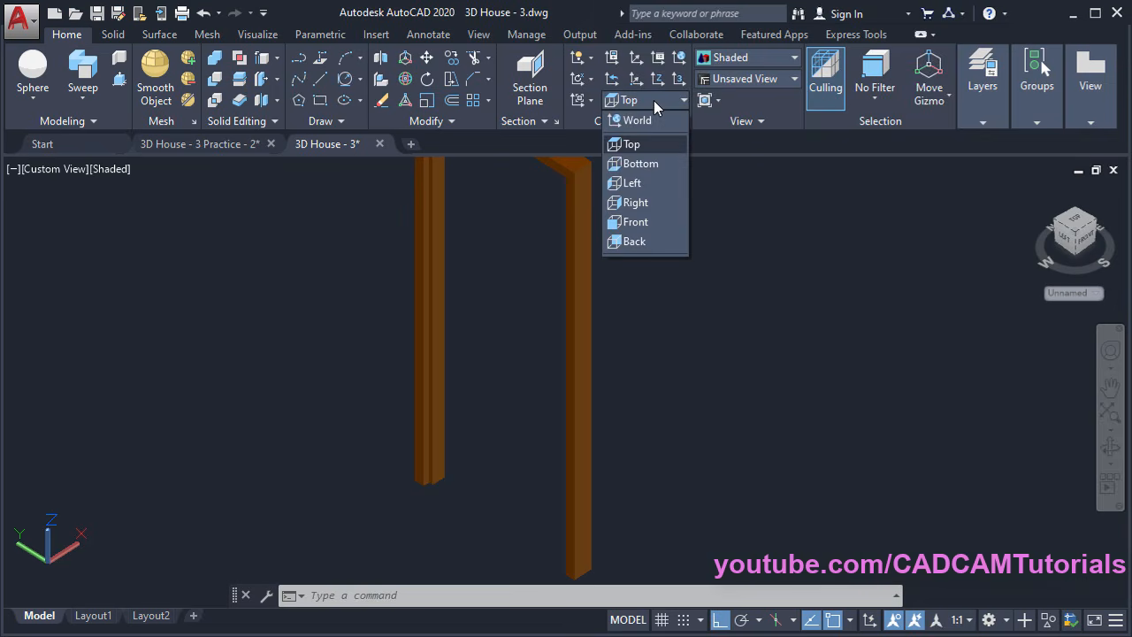
click(640, 203)
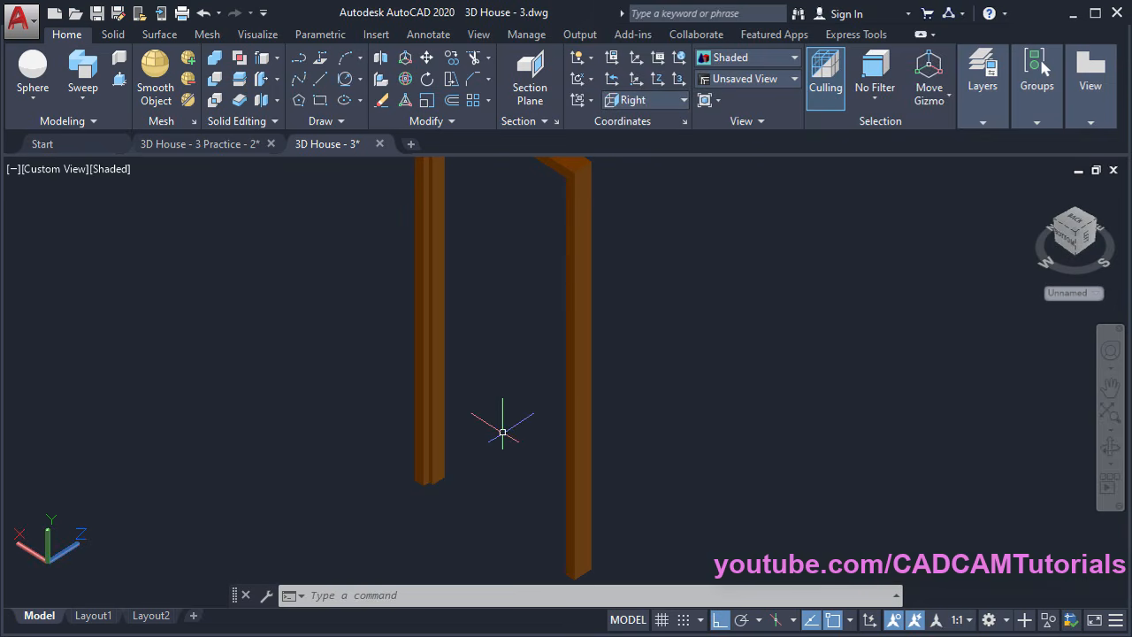
click(321, 101)
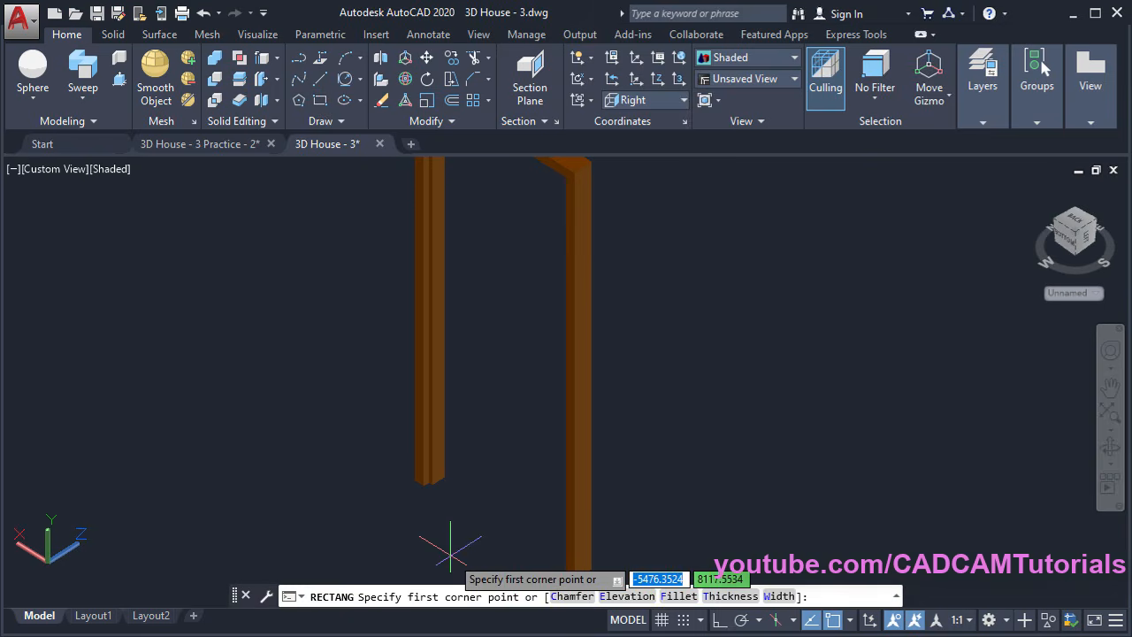
click(423, 485)
middle_drag(539, 313, 447, 551)
scroll(464, 424, up, 5)
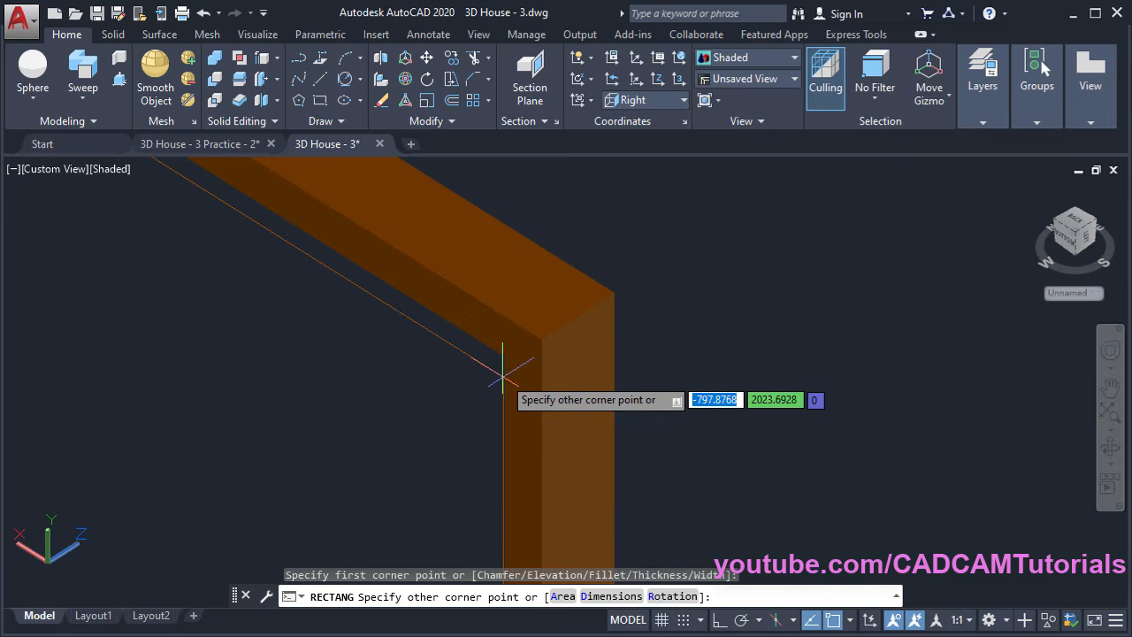
shift+middle_drag(488, 374, 615, 308)
click(549, 367)
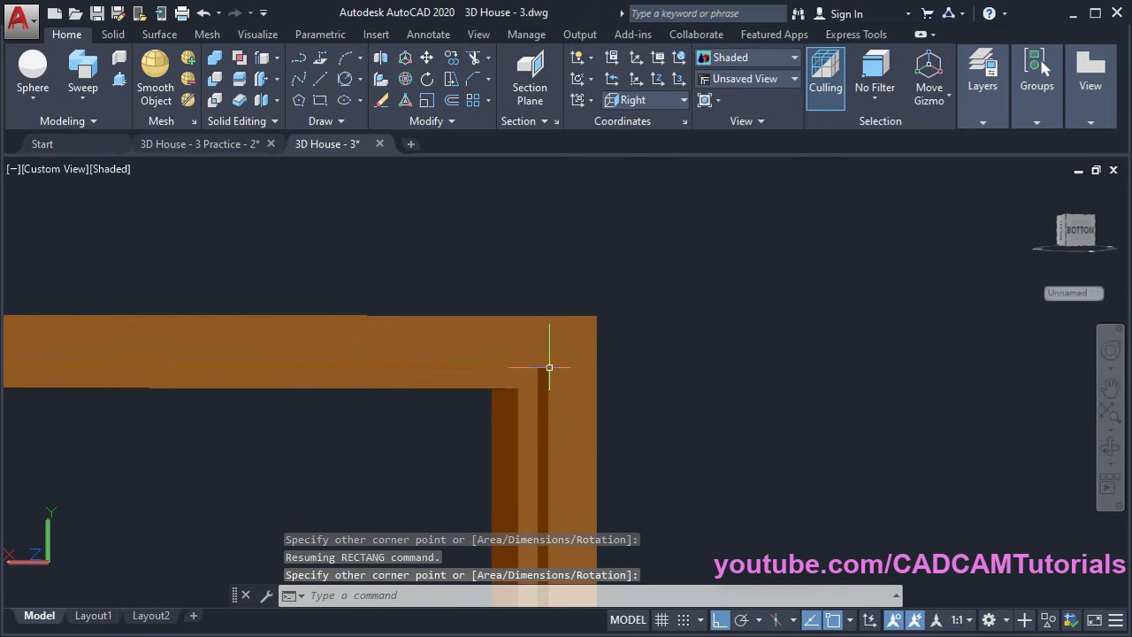
Orbit and zoom to look at the door opening inside the frame
scroll(716, 248, down, 6)
shift+middle_drag(806, 331, 718, 453)
middle_drag(840, 450, 618, 309)
scroll(610, 498, up, 3)
shift+middle_drag(590, 502, 404, 374)
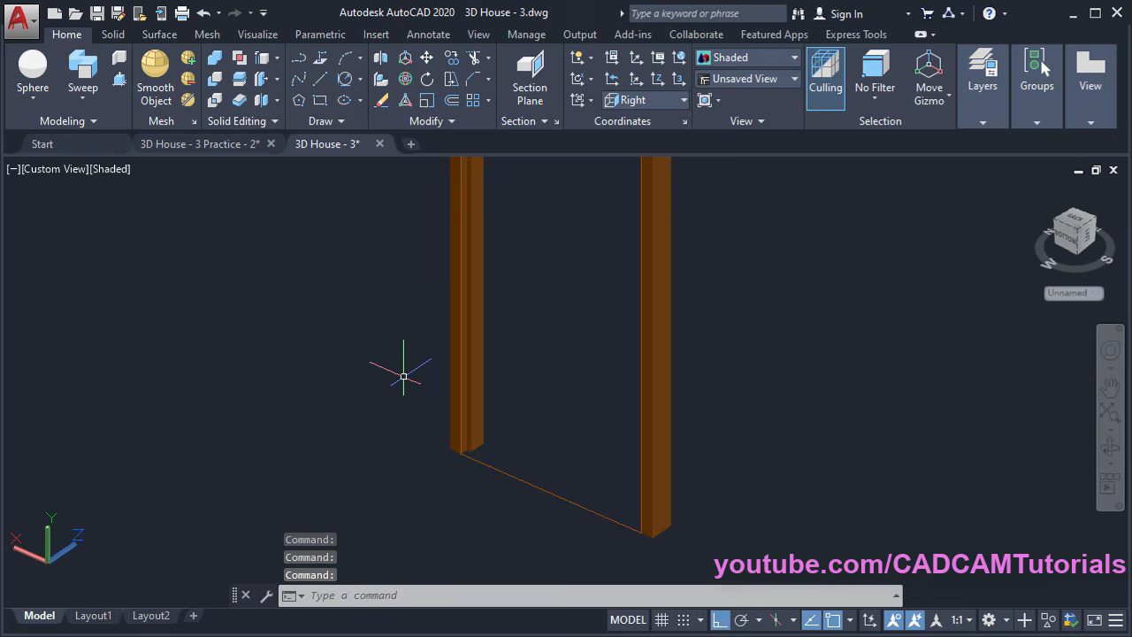
Extrude the door-opening rectangle 30 units into a solid door panel
click(86, 100)
click(98, 130)
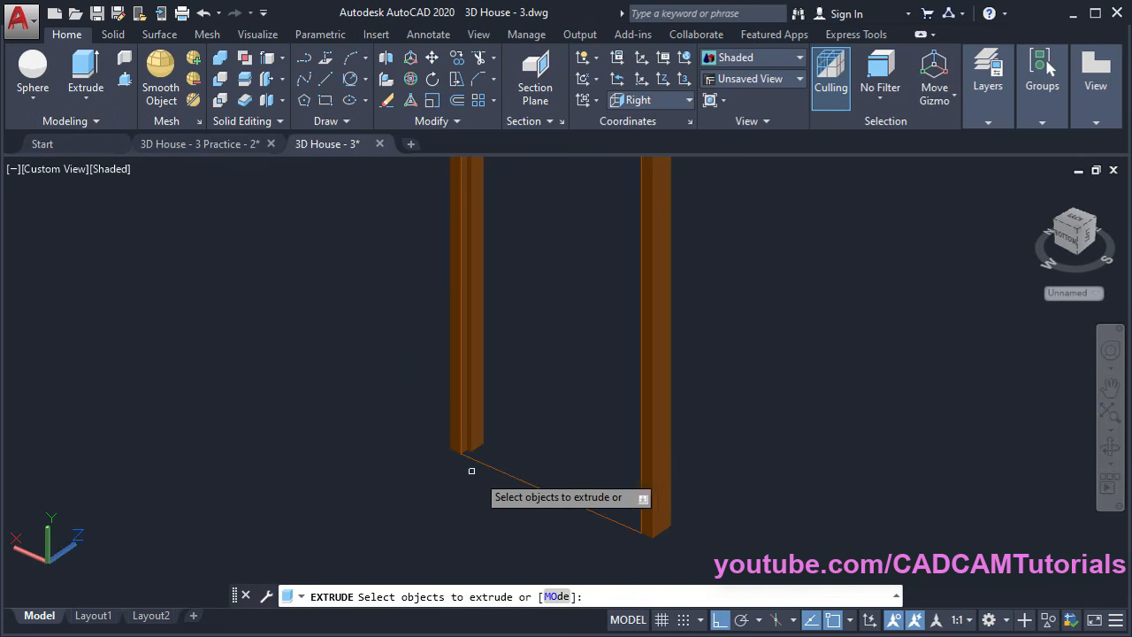
click(510, 475)
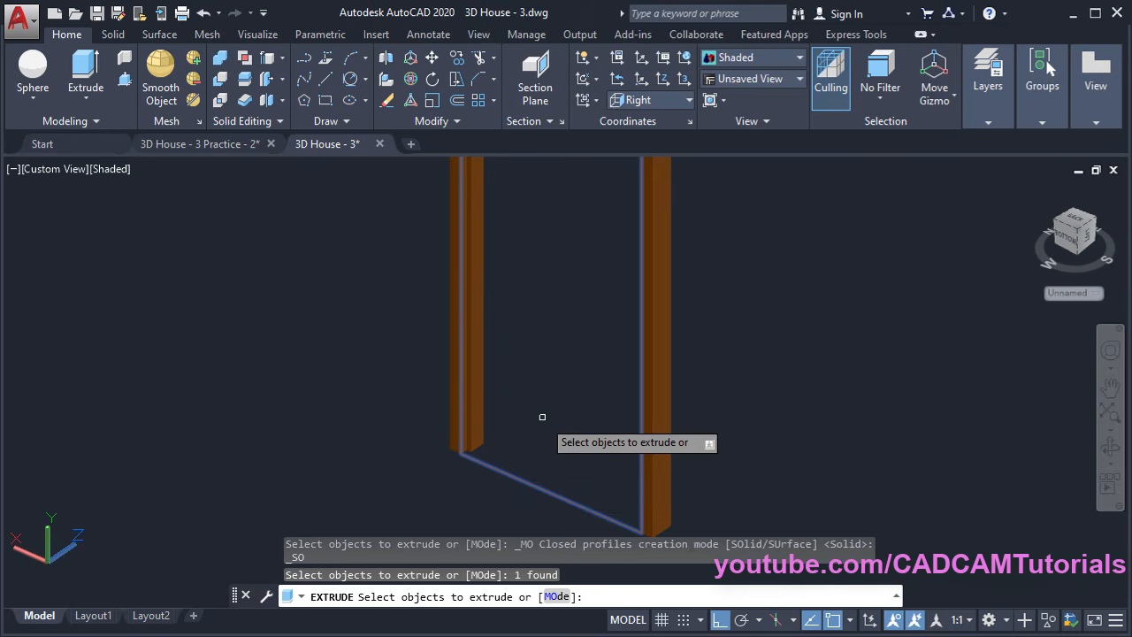
key(Return)
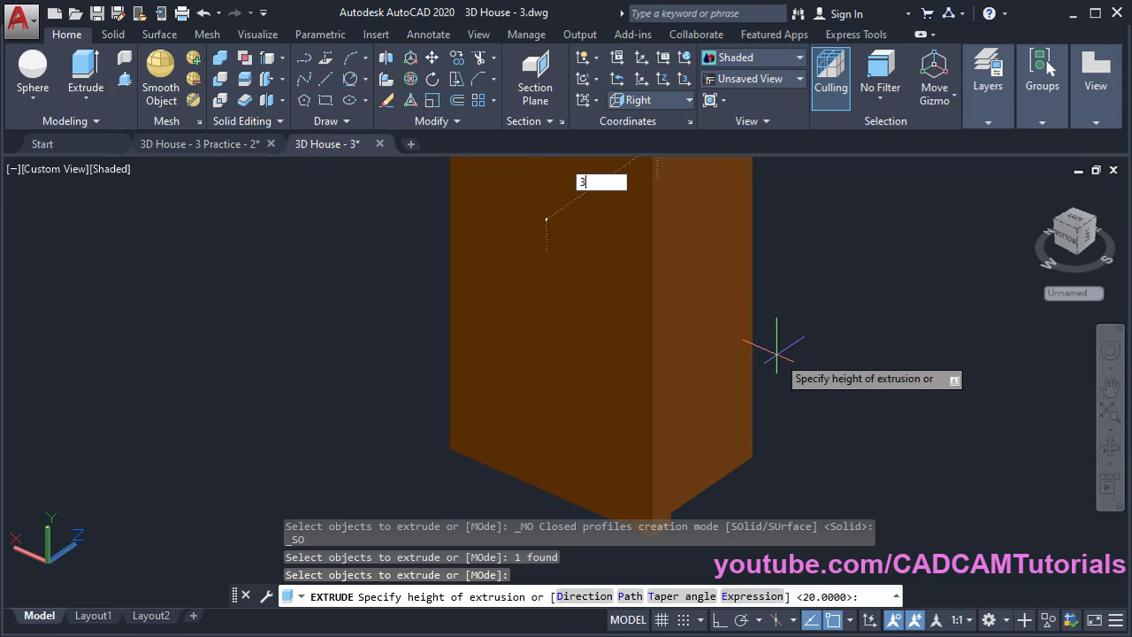
key(Return)
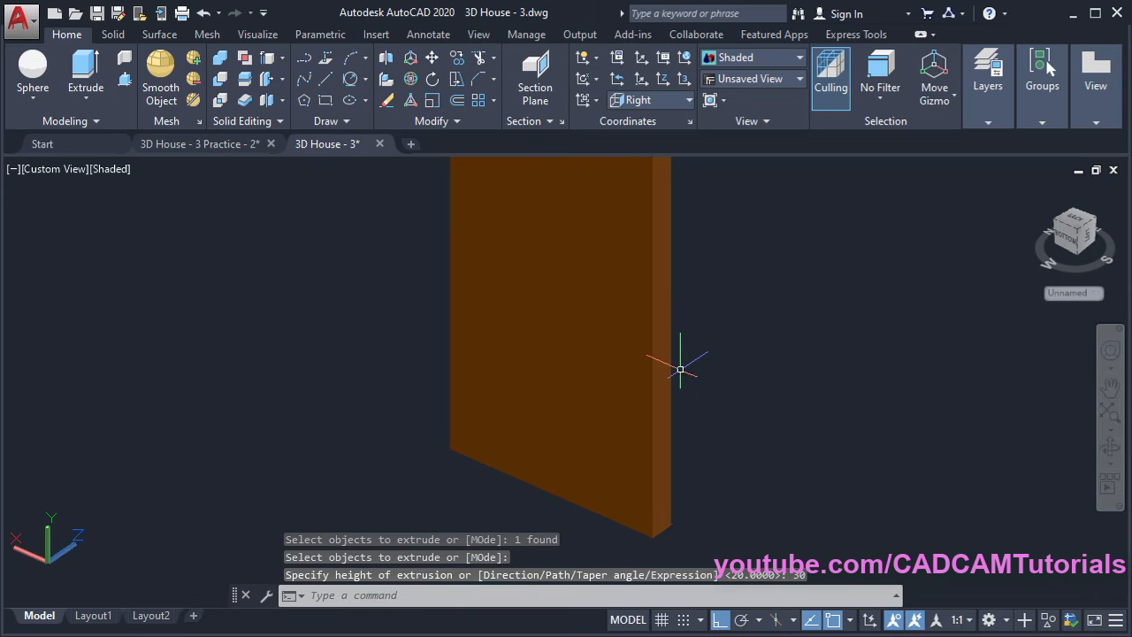
Orbit and zoom around the new door panel to check it
scroll(680, 370, down, 5)
shift+middle_drag(761, 384, 614, 388)
scroll(612, 385, down, 5)
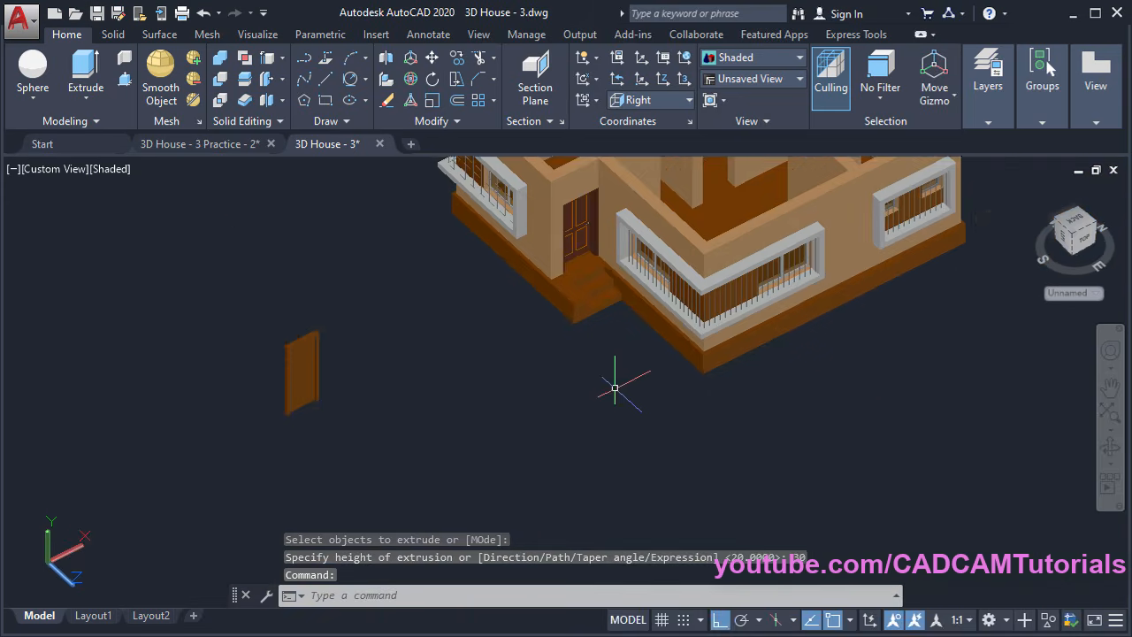
middle_drag(415, 367, 652, 450)
scroll(530, 460, up, 6)
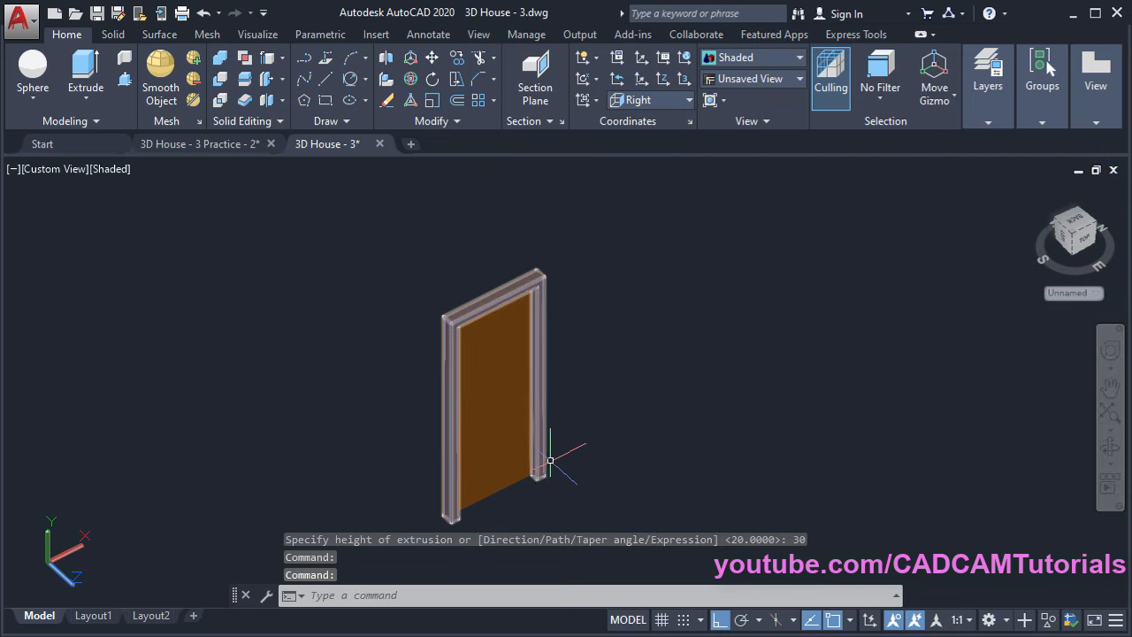
shift+middle_drag(550, 460, 610, 382)
scroll(553, 296, up, 2)
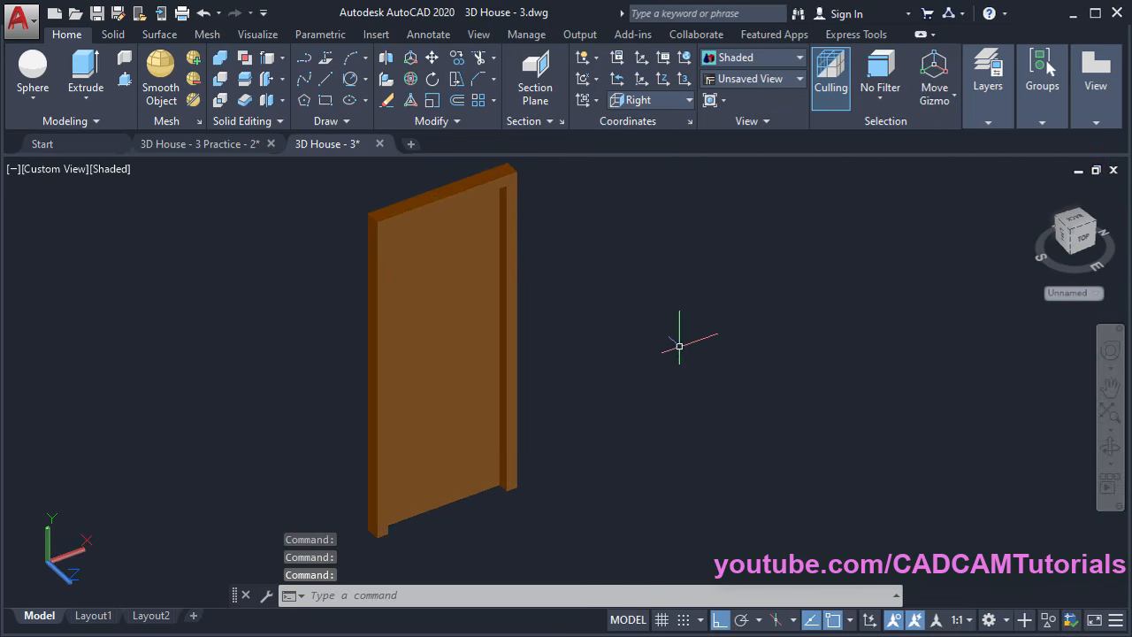
middle_drag(679, 346, 544, 424)
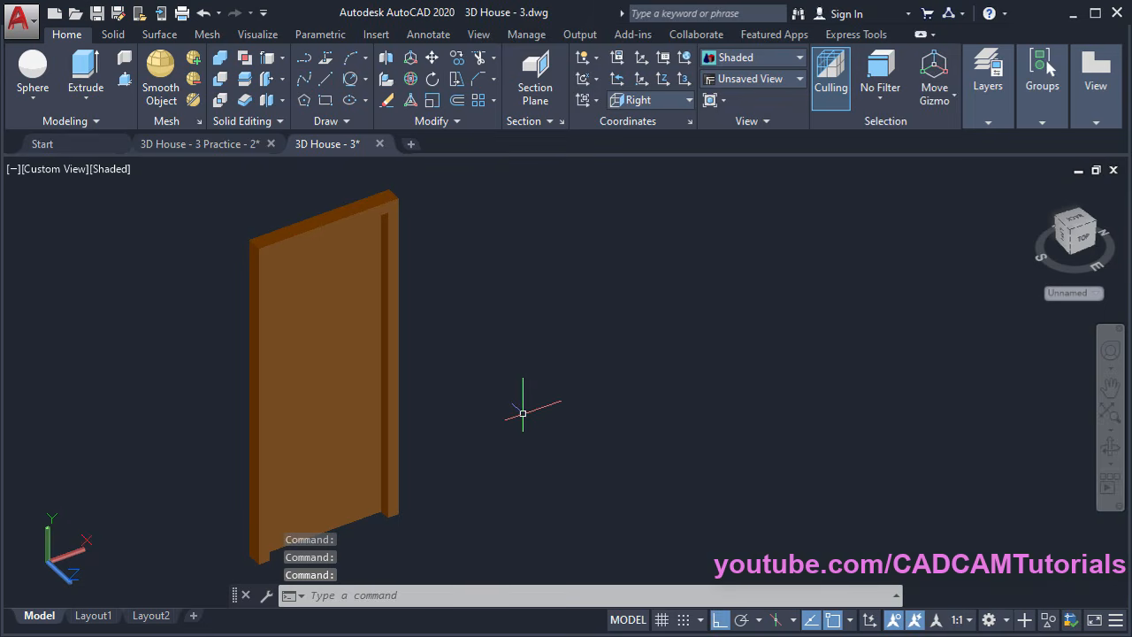
Create a cylinder of radius 25 and height 40 beside the door
click(35, 102)
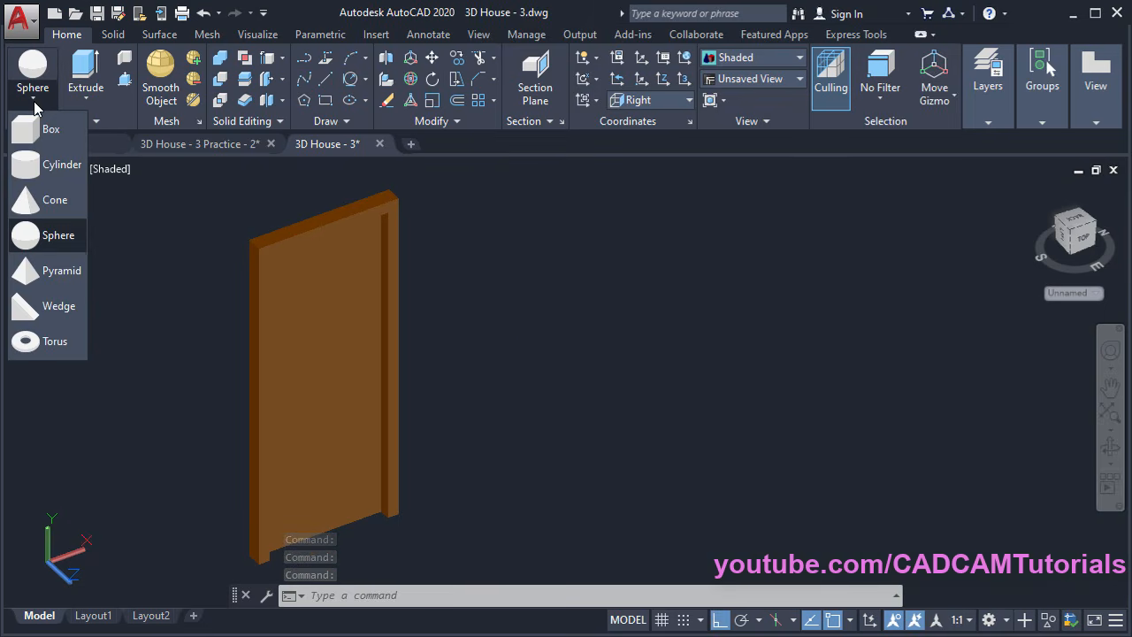
click(44, 166)
scroll(543, 408, up, 3)
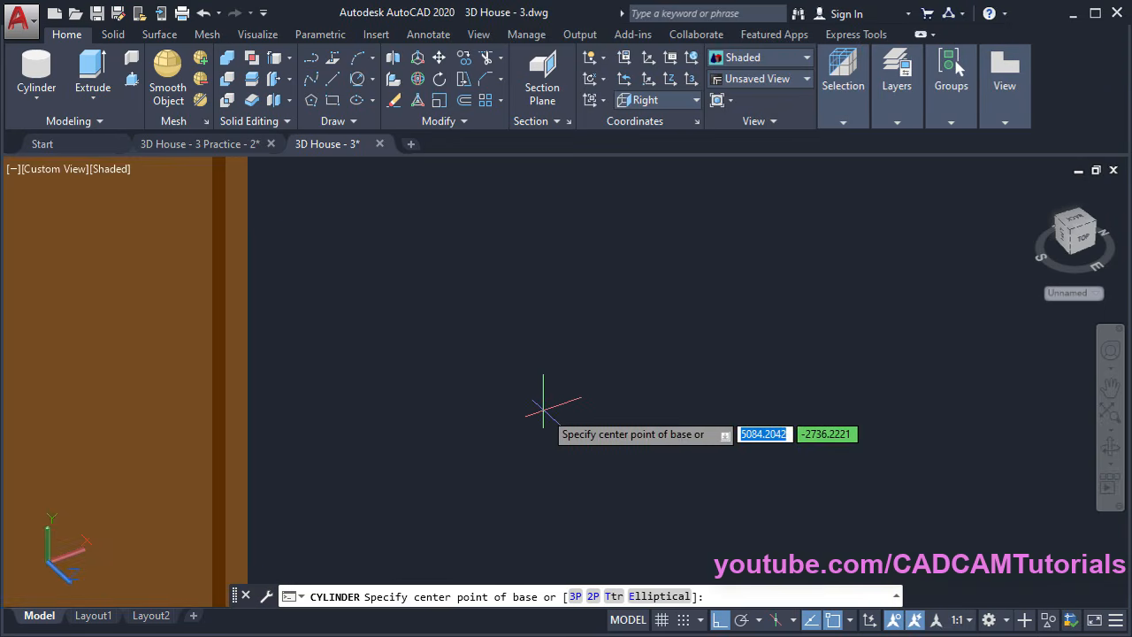
click(529, 410)
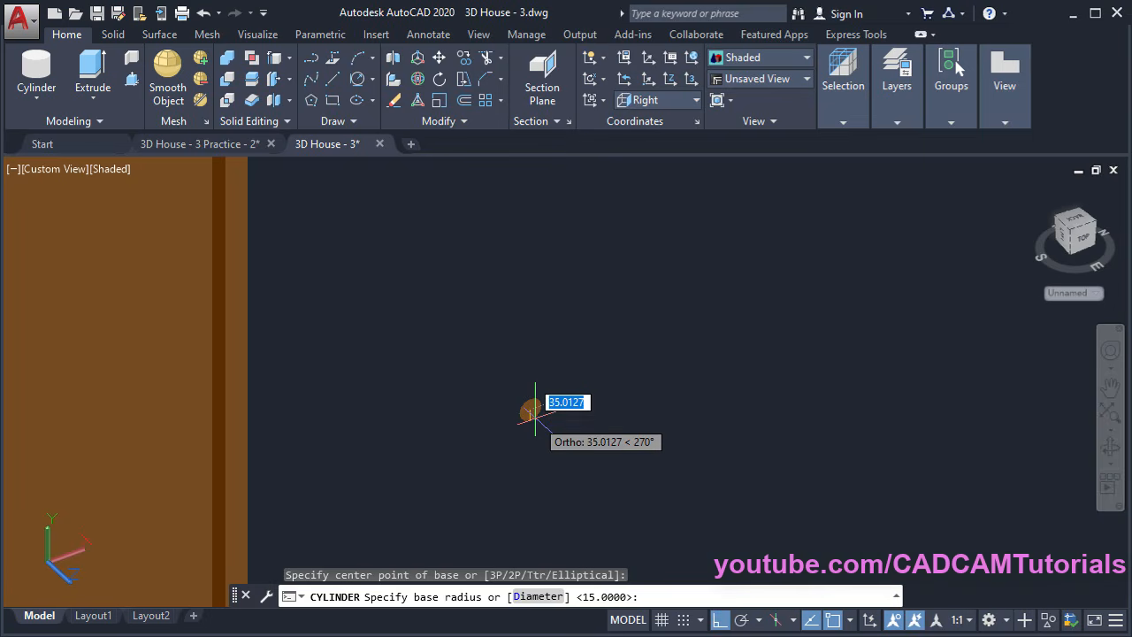
text(2)
text(5)
key(Return)
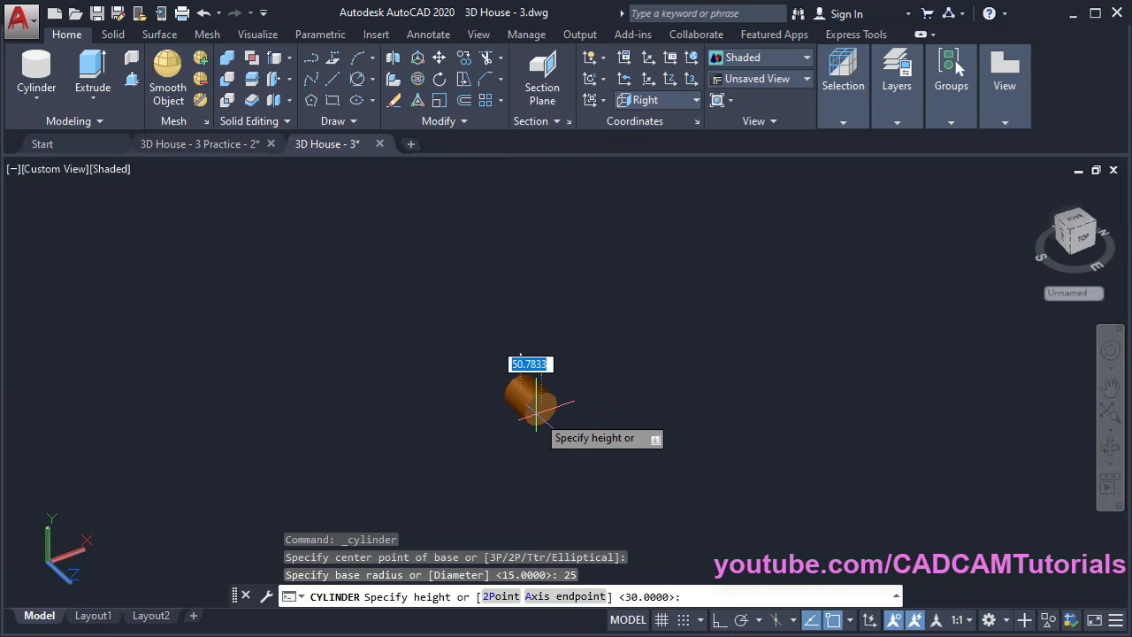
text(40)
key(Return)
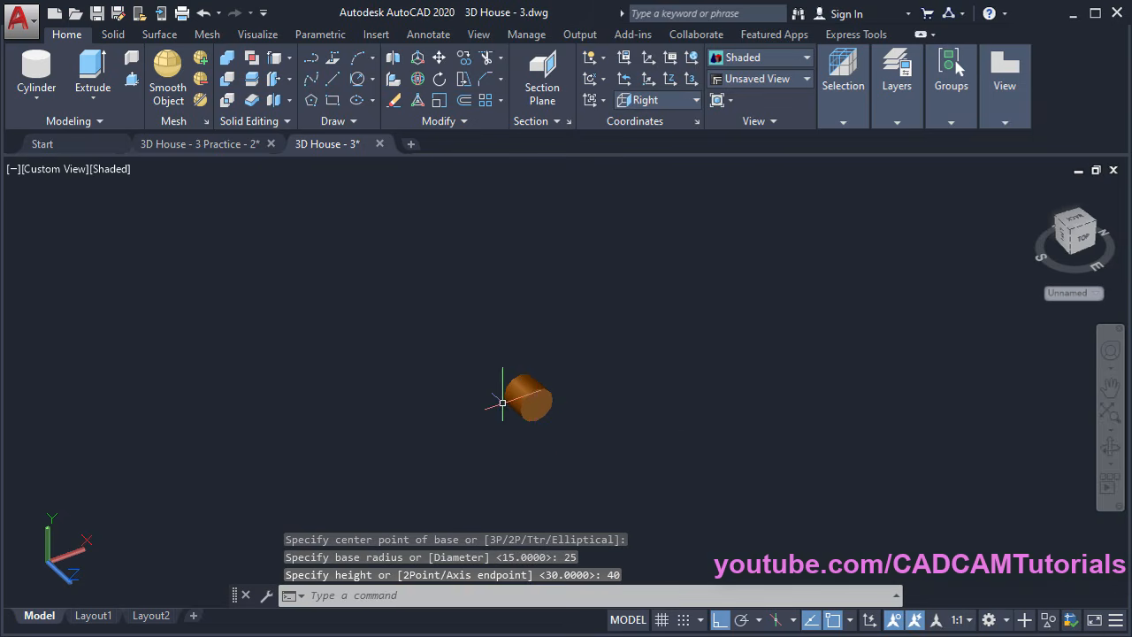
Add a radius-30 sphere centred on the cylinder's end
click(42, 103)
click(55, 239)
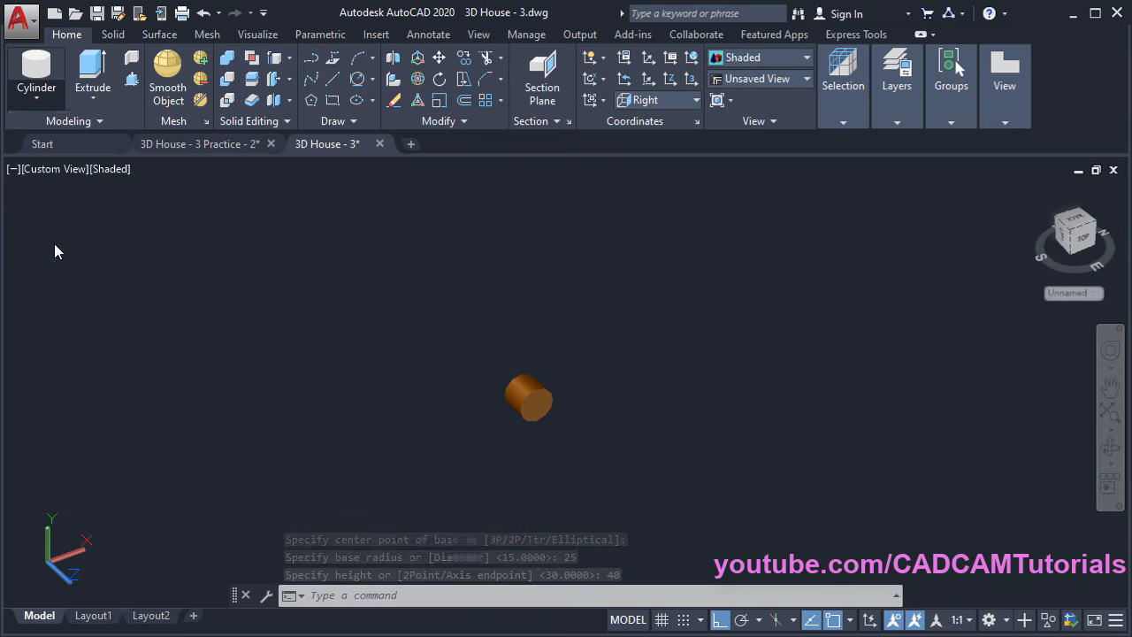
scroll(575, 454, up, 2)
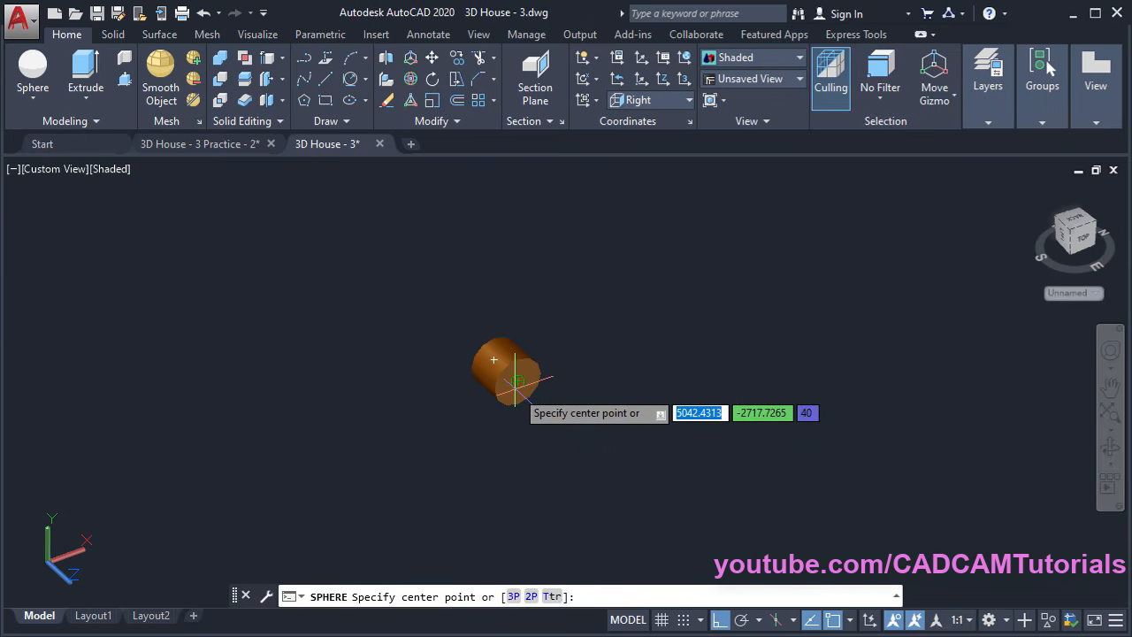
click(515, 381)
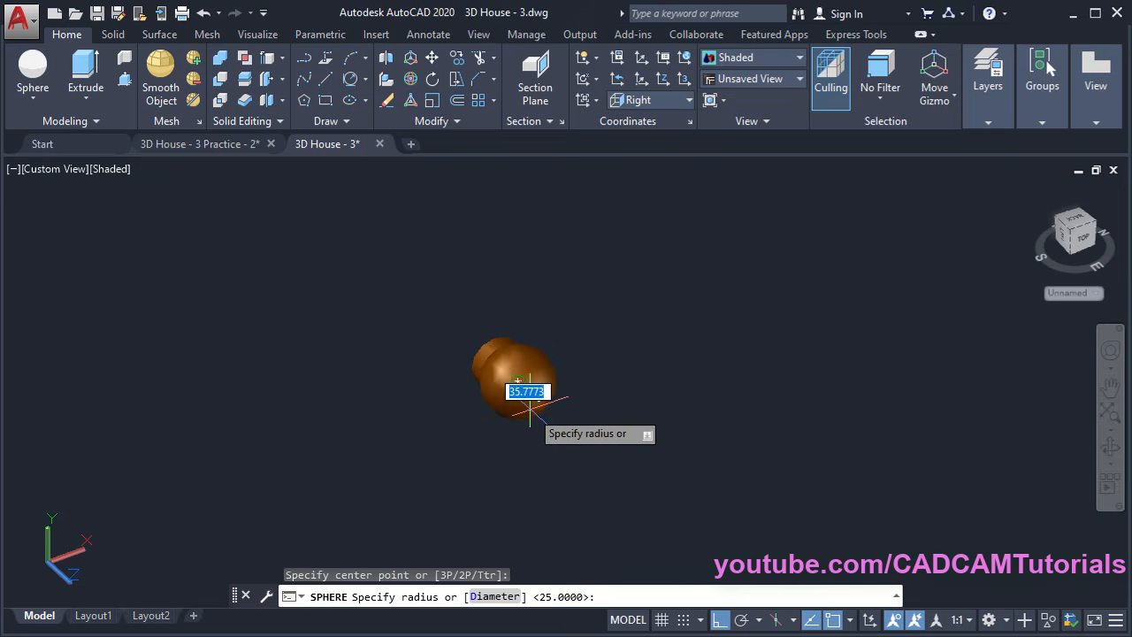
text(30)
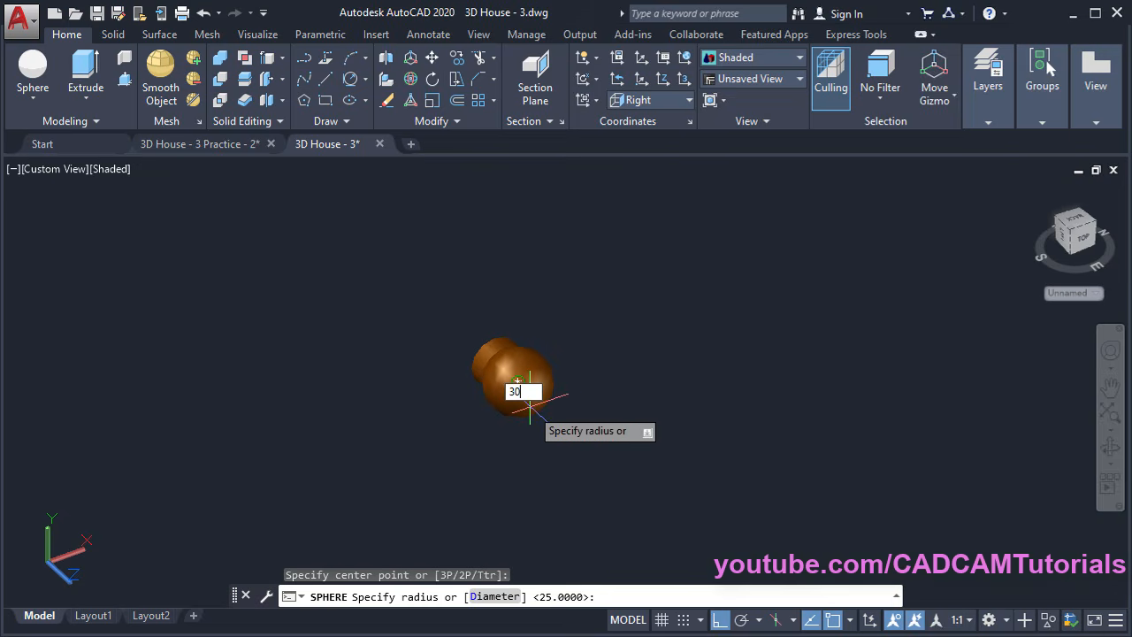
key(Return)
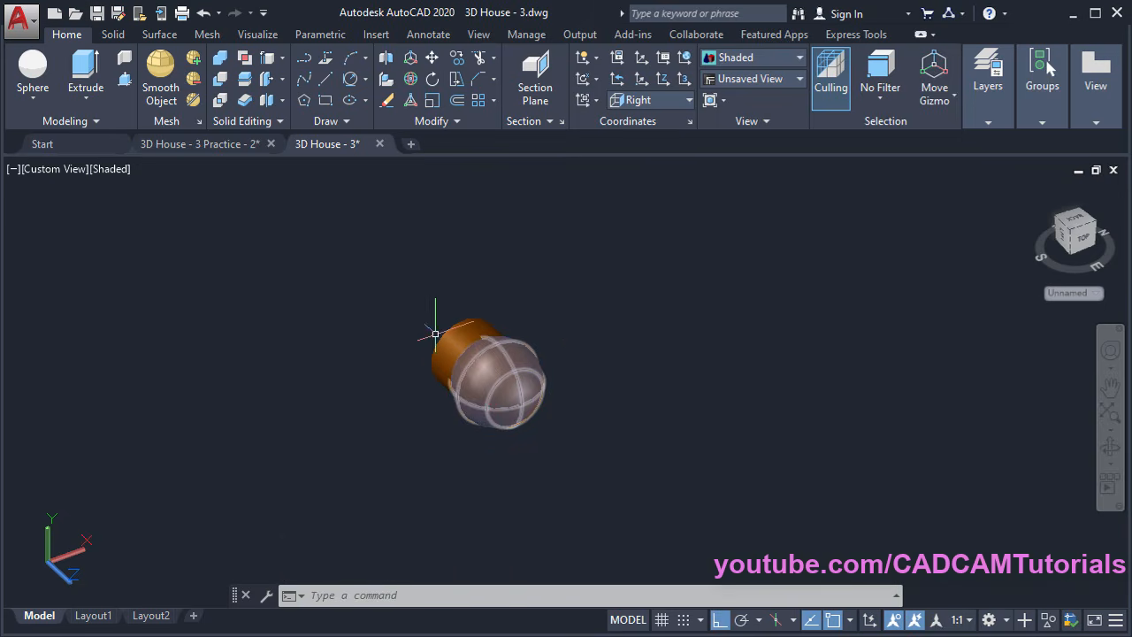
Union the sphere and cylinder into a single knob solid
click(220, 59)
click(488, 394)
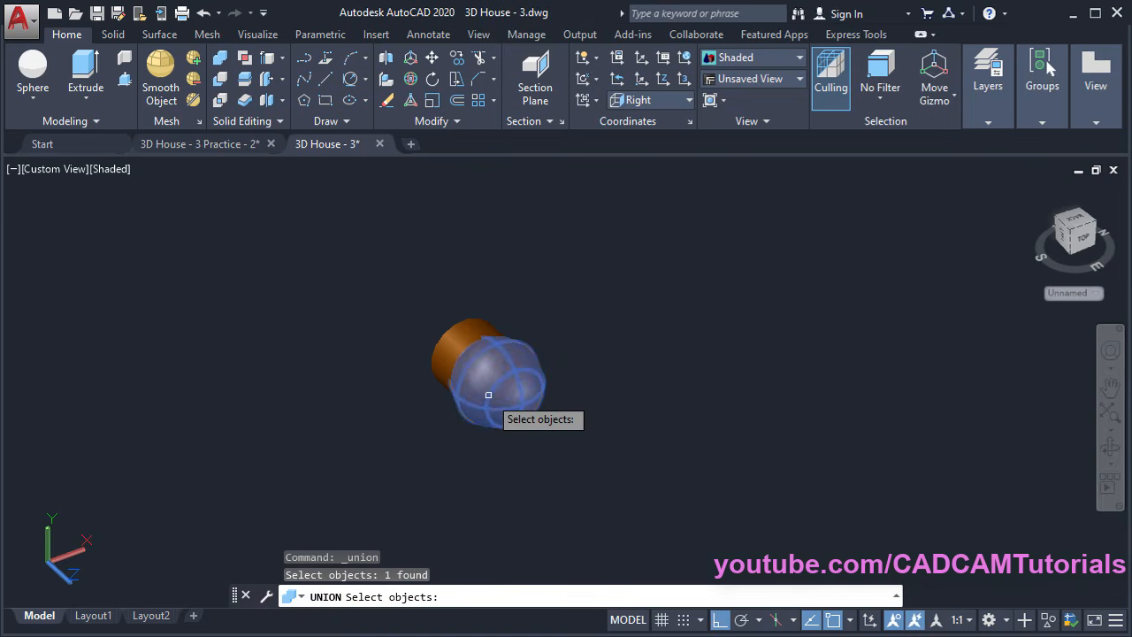
click(455, 355)
key(Return)
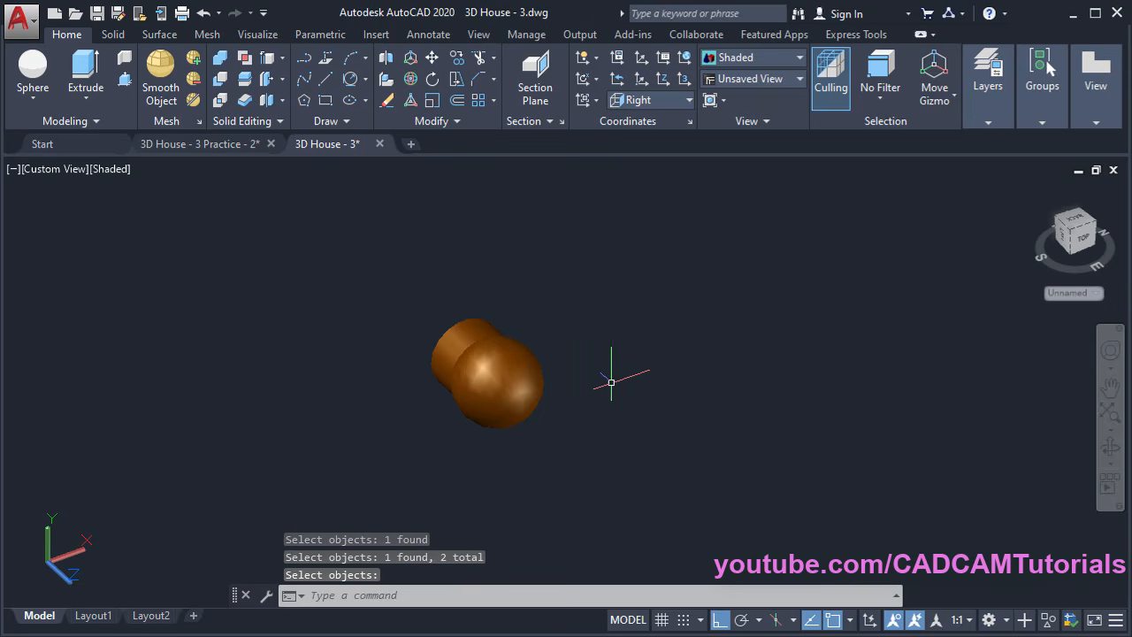
Apply the Diamond Plate steel material to the knob via the MAT browser
text(MAT)
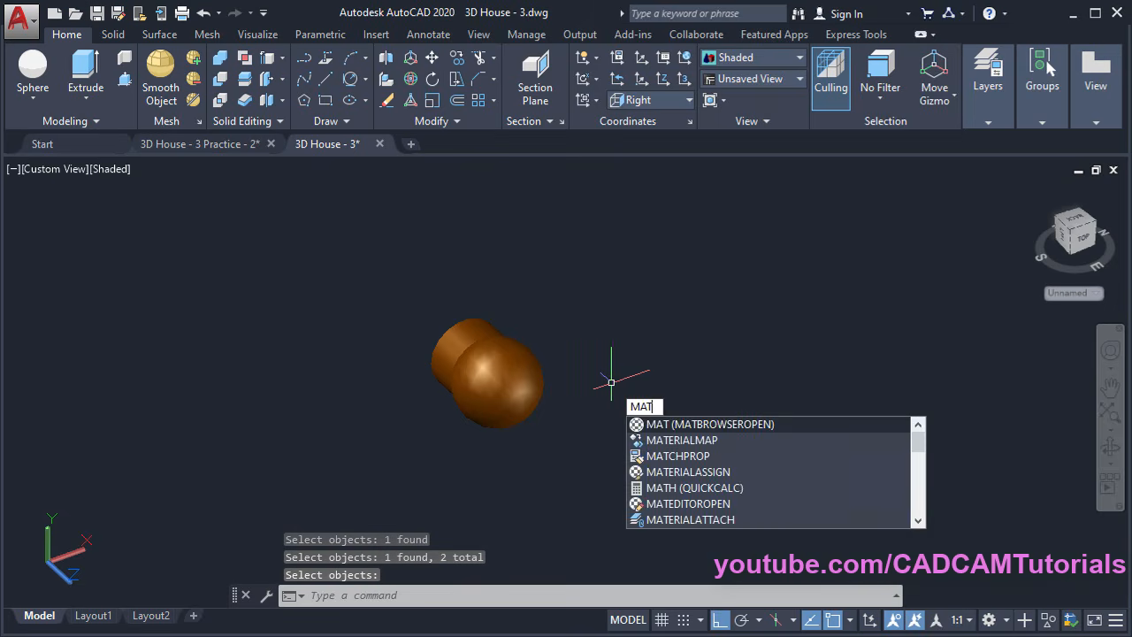
key(Return)
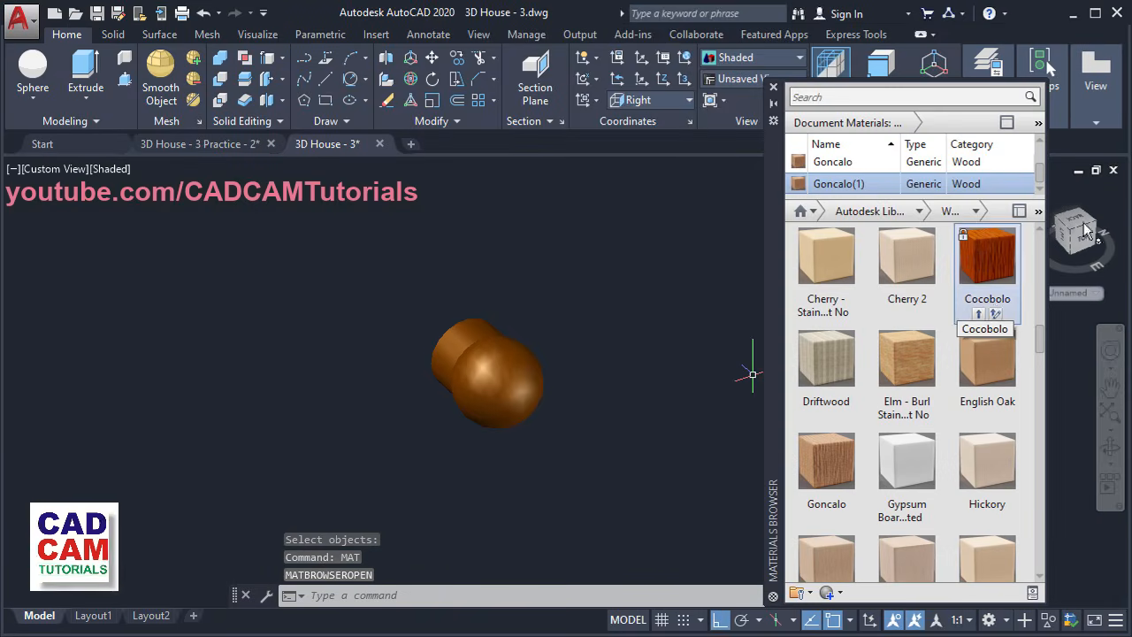
click(1018, 211)
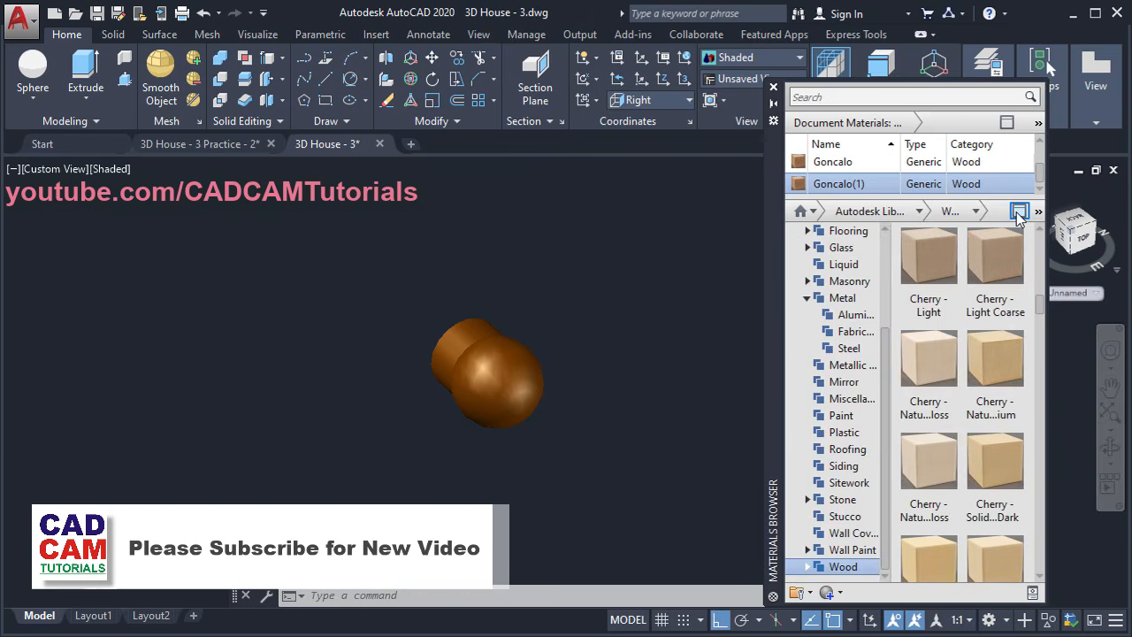
click(848, 349)
click(485, 394)
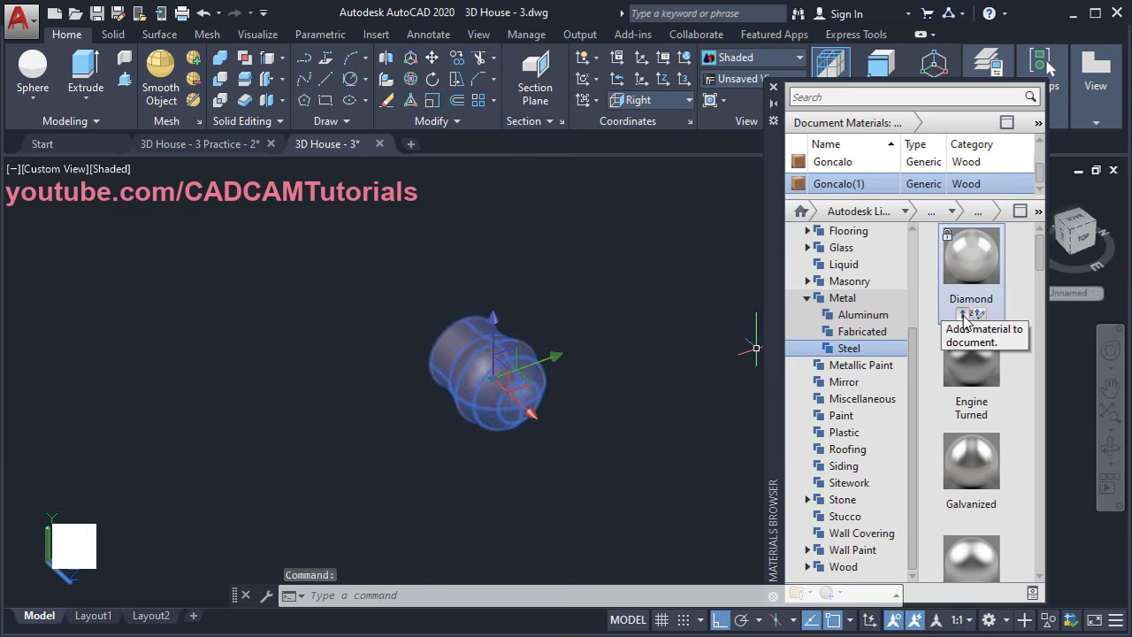
click(967, 316)
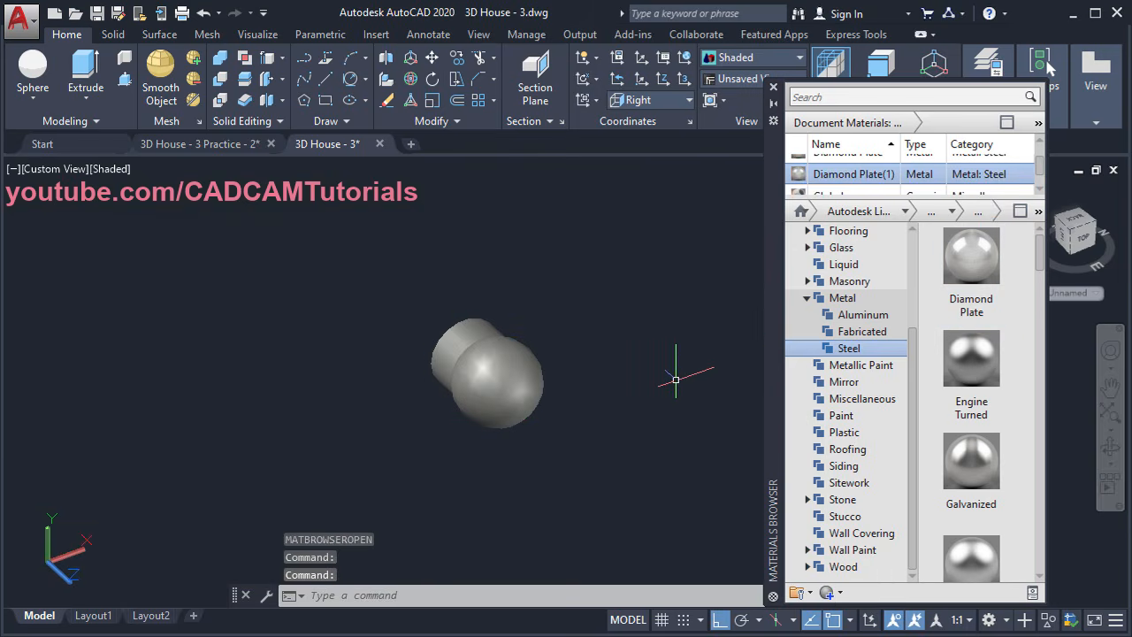
Bring the door back into view and select the door panel and frame
scroll(706, 328, down, 6)
scroll(492, 367, down, 2)
middle_drag(465, 313, 532, 389)
scroll(532, 389, down, 2)
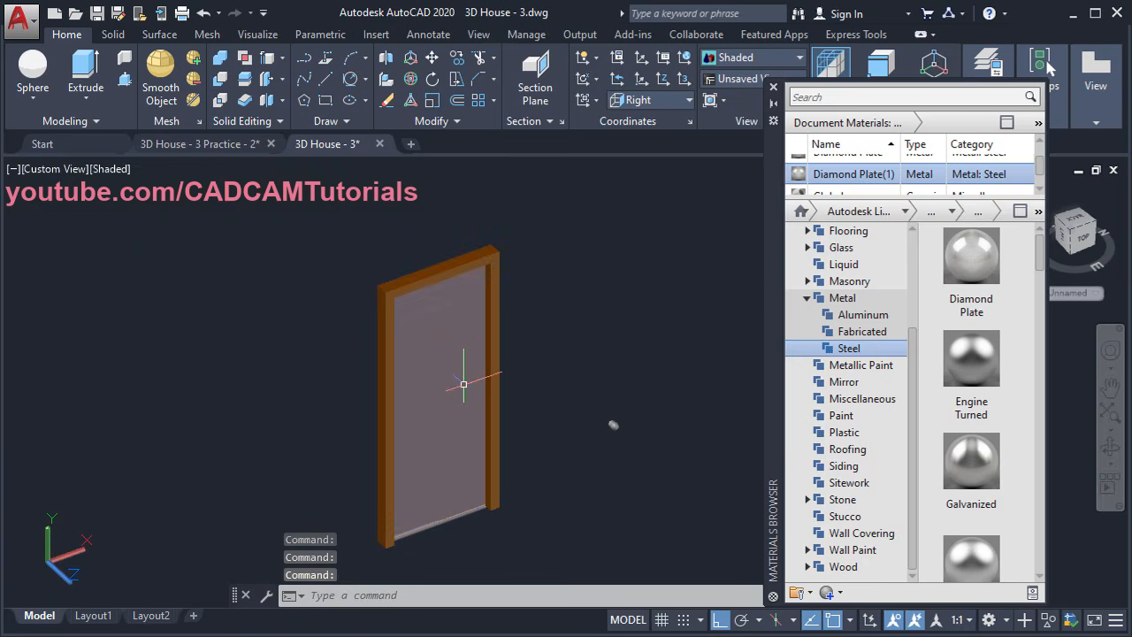
click(464, 384)
click(497, 339)
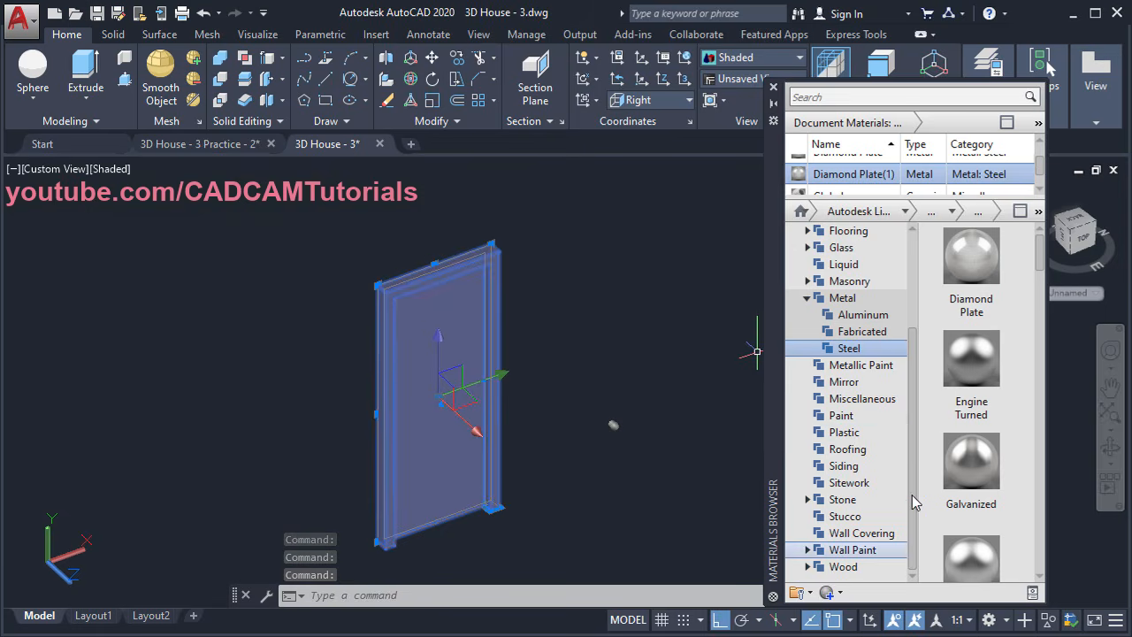
Give the selected door panel and frame the Goncalo wood material
click(842, 566)
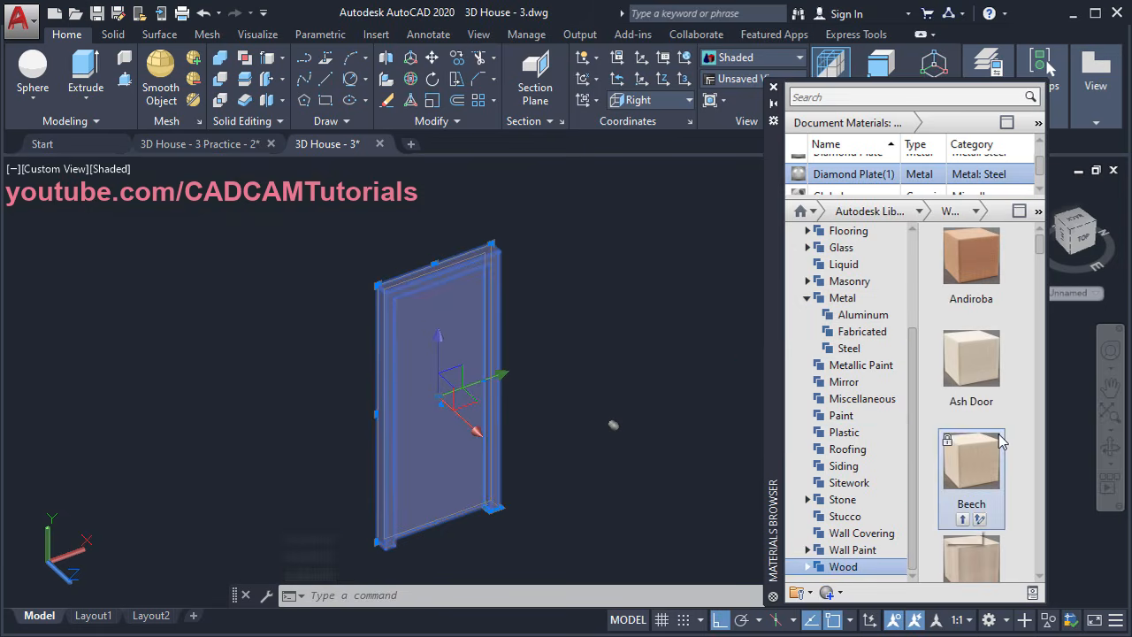
click(1018, 213)
drag(1041, 256, 1044, 360)
mouse_move(821, 380)
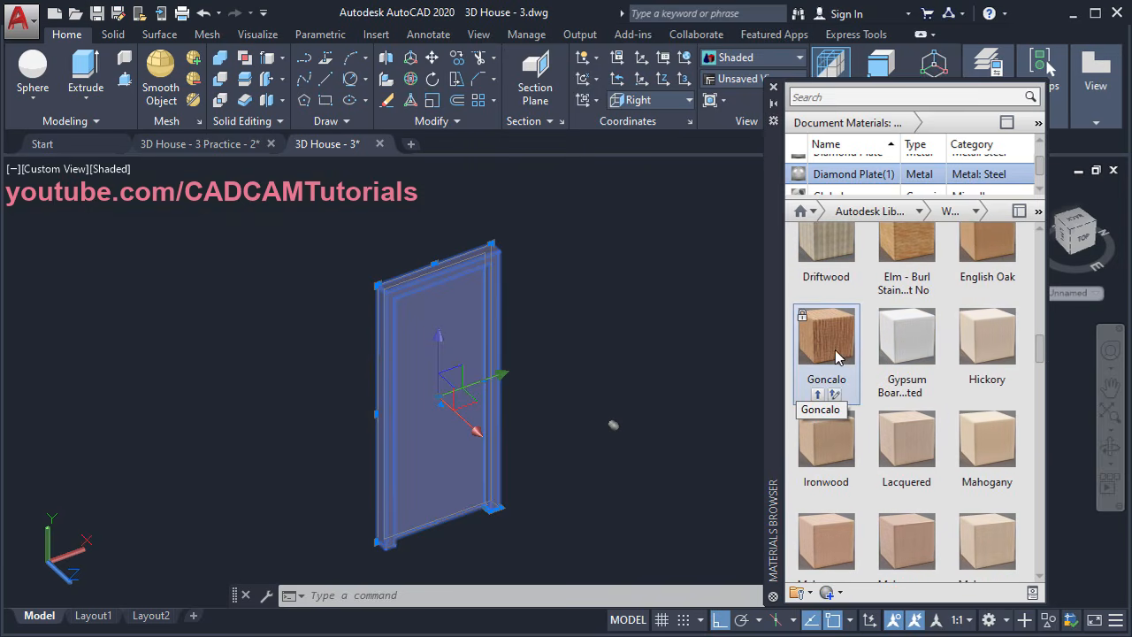
click(820, 398)
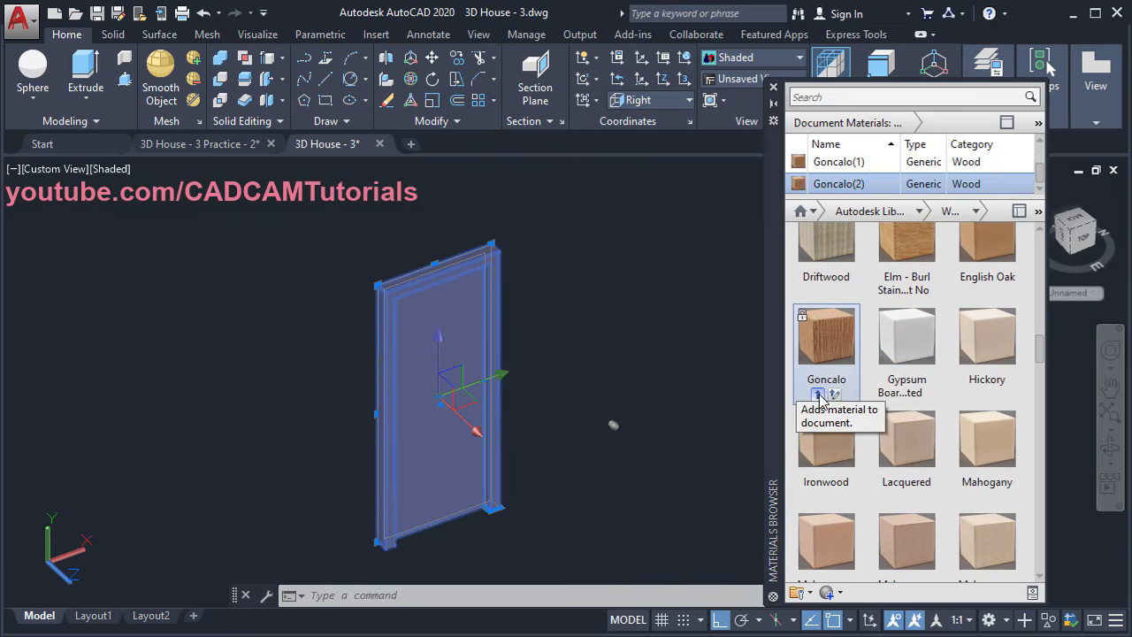
scroll(564, 435, up, 4)
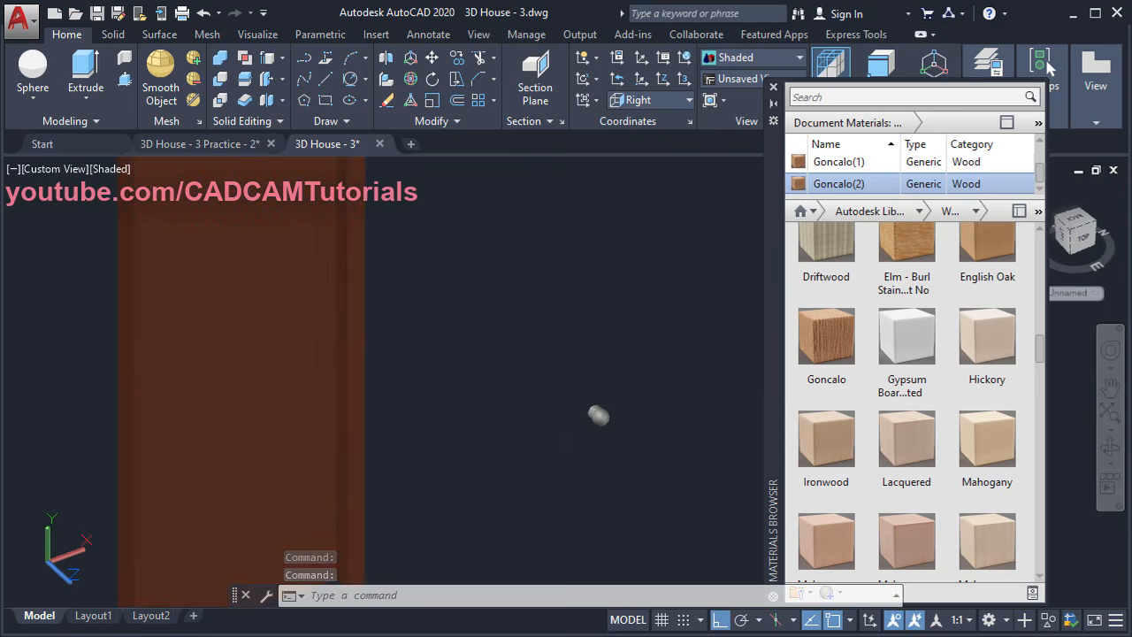
middle_drag(599, 415, 629, 423)
scroll(893, 309, up, 1)
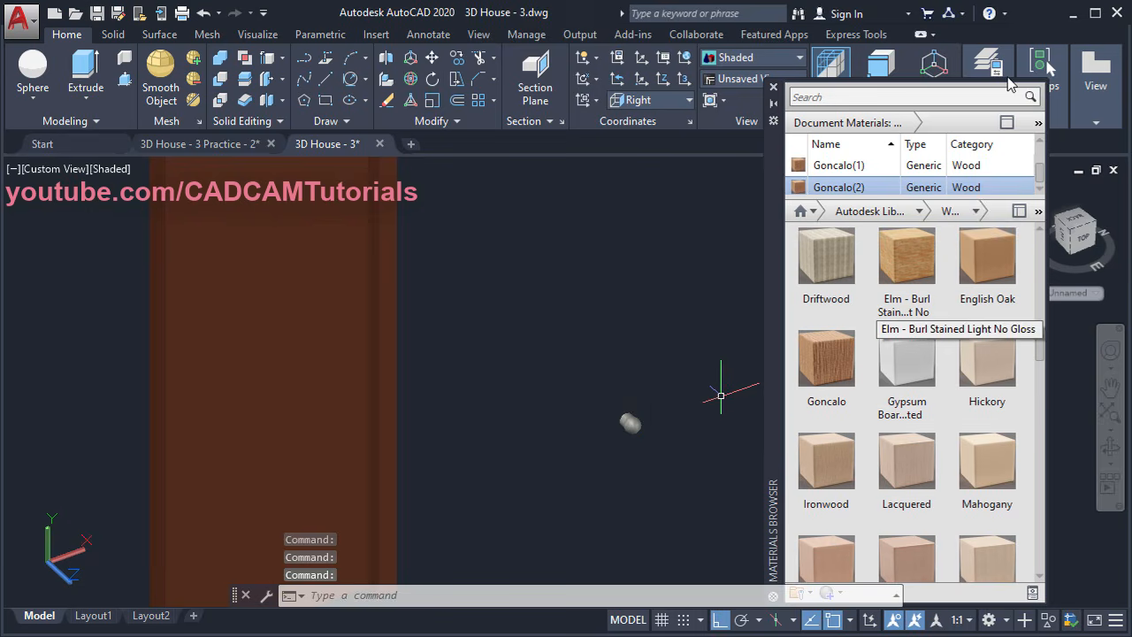
Close the materials browser and start a MOVE with the steel knob selected
click(772, 89)
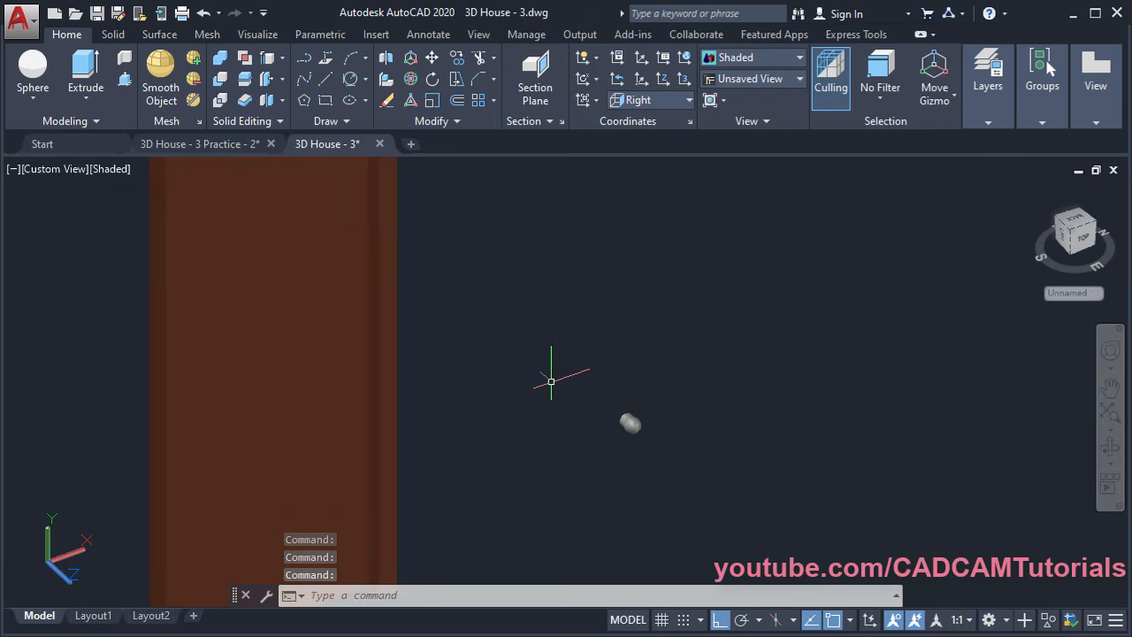
middle_drag(575, 453, 677, 460)
text(M)
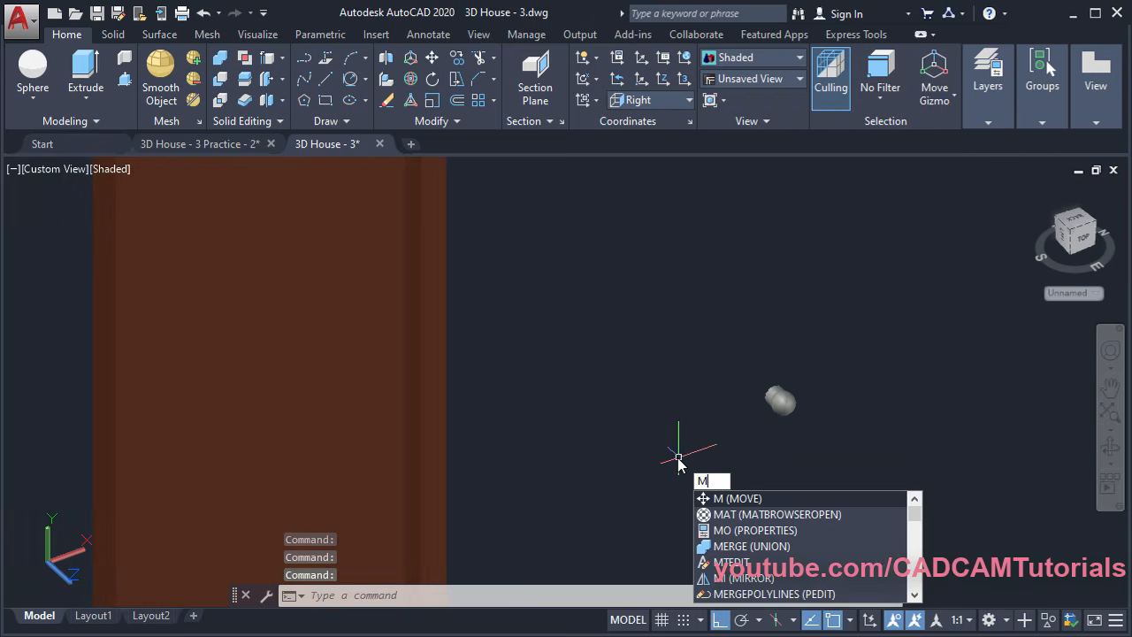
key(Return)
click(776, 400)
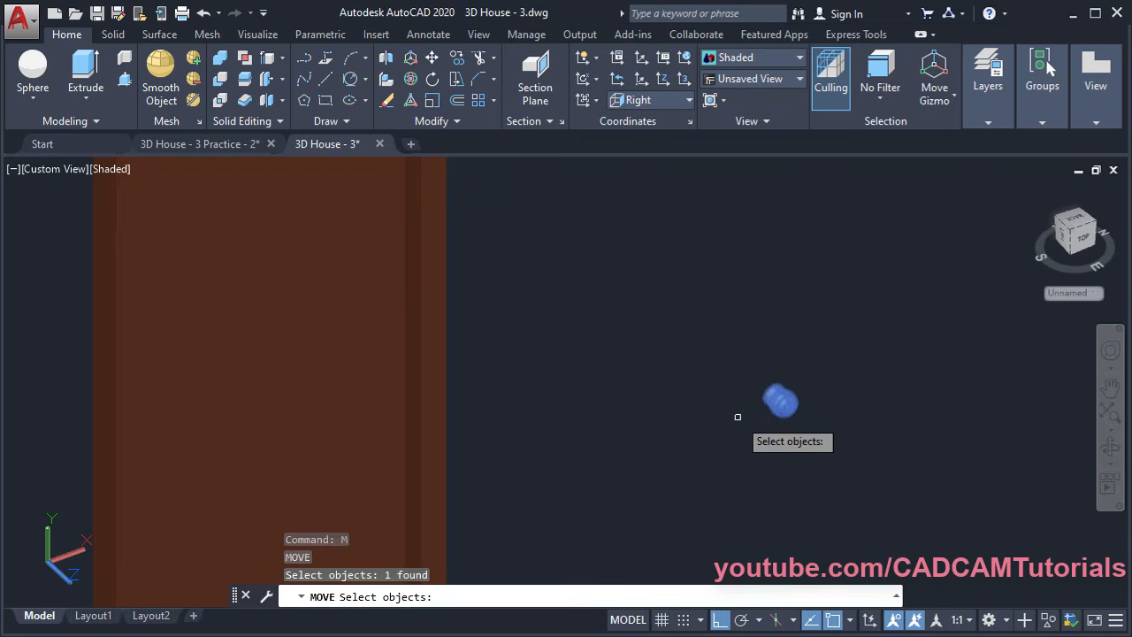
key(Return)
Move the knob by its centre onto the door face at its right edge
scroll(738, 414, up, 3)
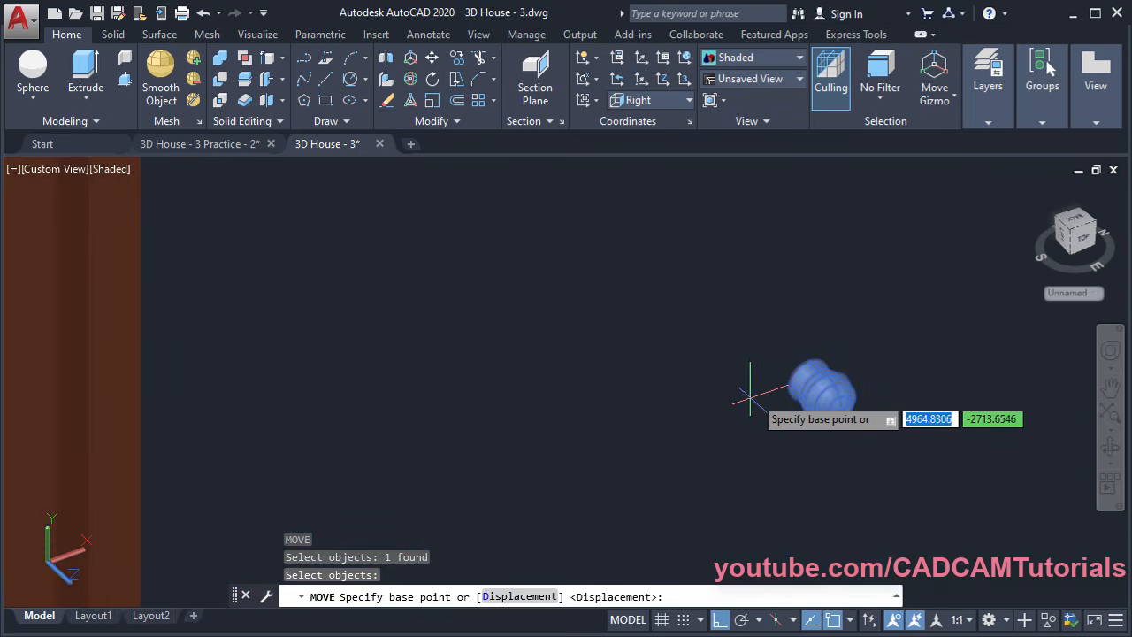
click(812, 382)
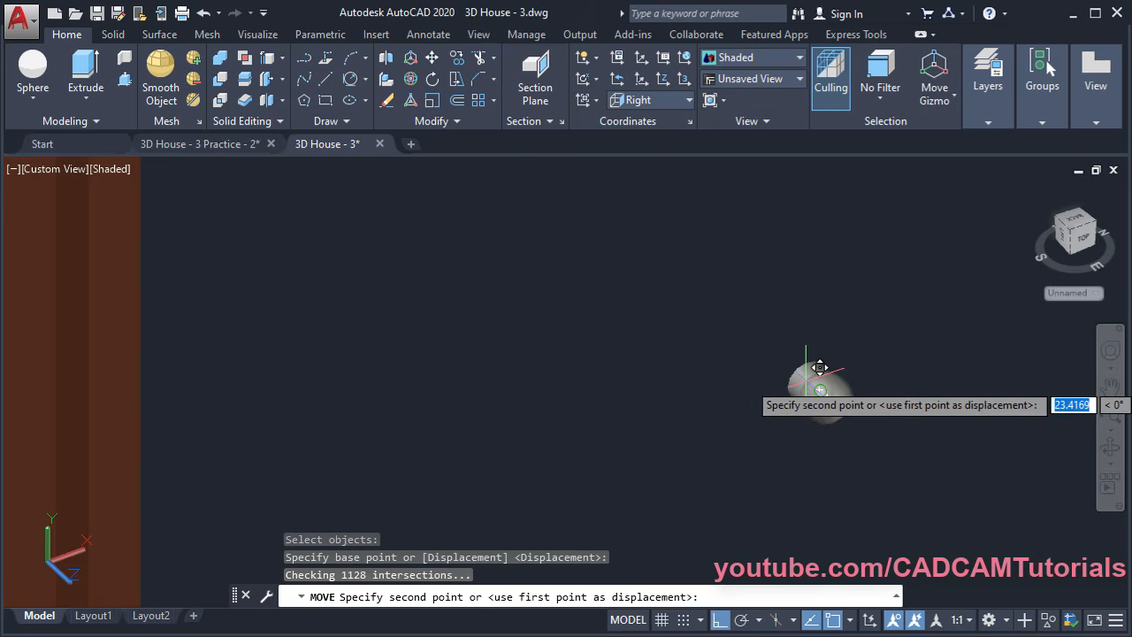
scroll(513, 362, down, 3)
scroll(474, 380, up, 4)
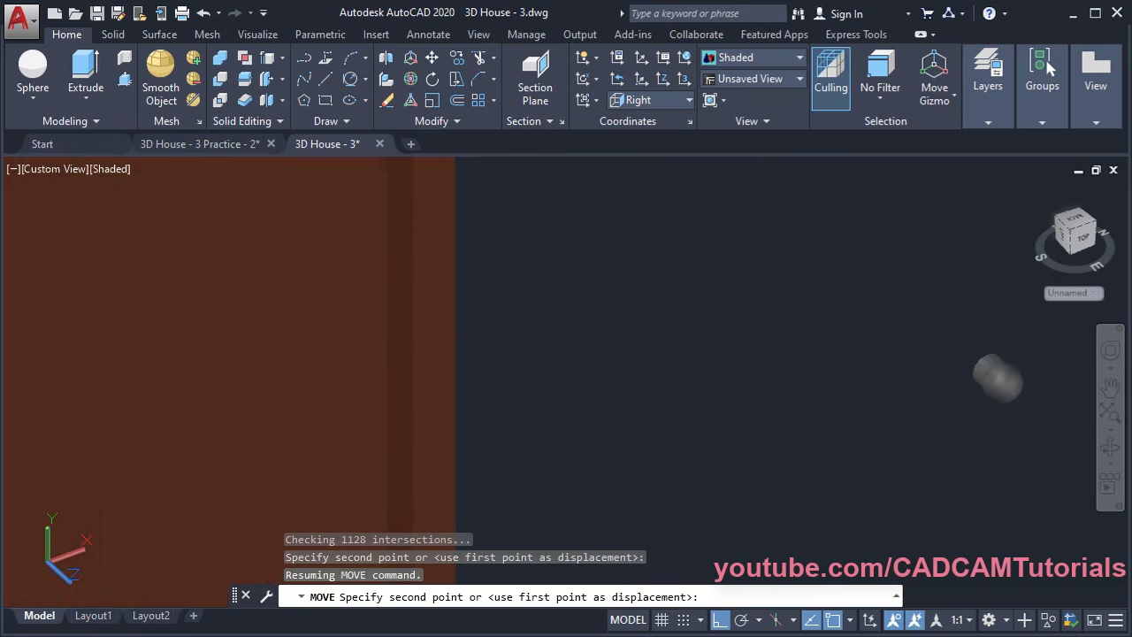
middle_drag(394, 241, 474, 399)
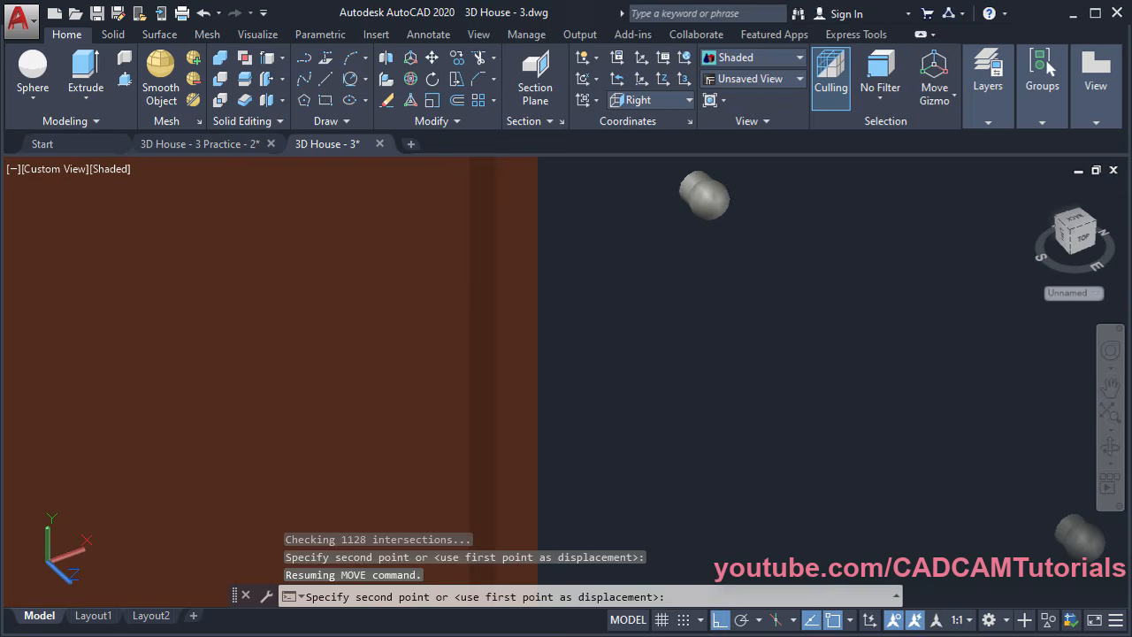
click(469, 330)
scroll(643, 341, down, 3)
middle_drag(596, 346, 630, 374)
scroll(630, 375, up, 3)
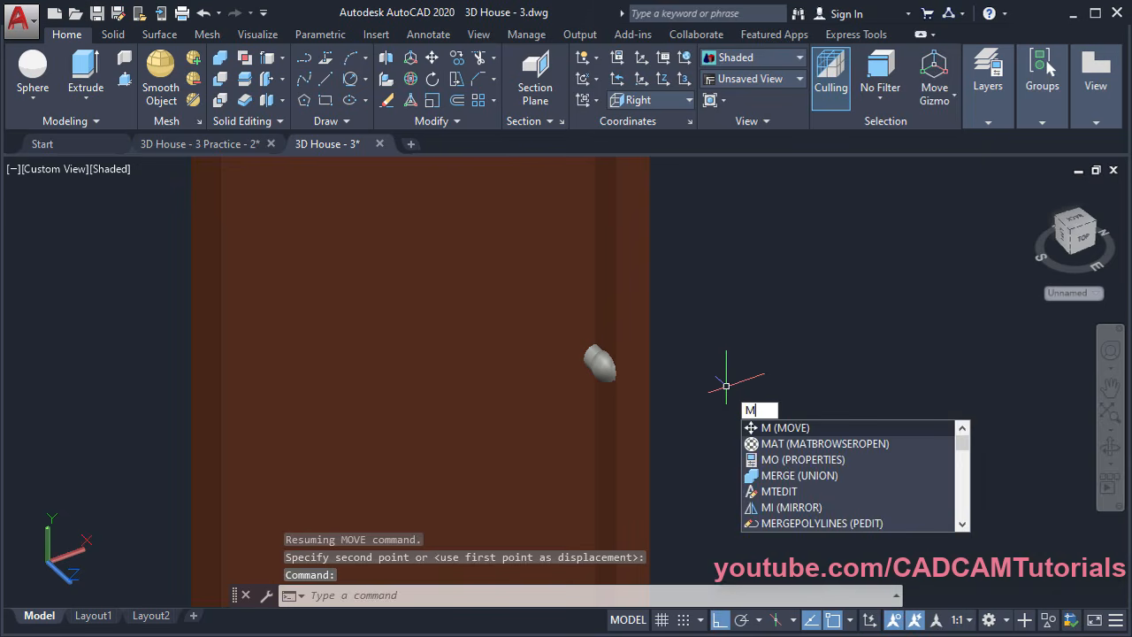
Shift the knob further left onto the door, inward from the edge
key(Return)
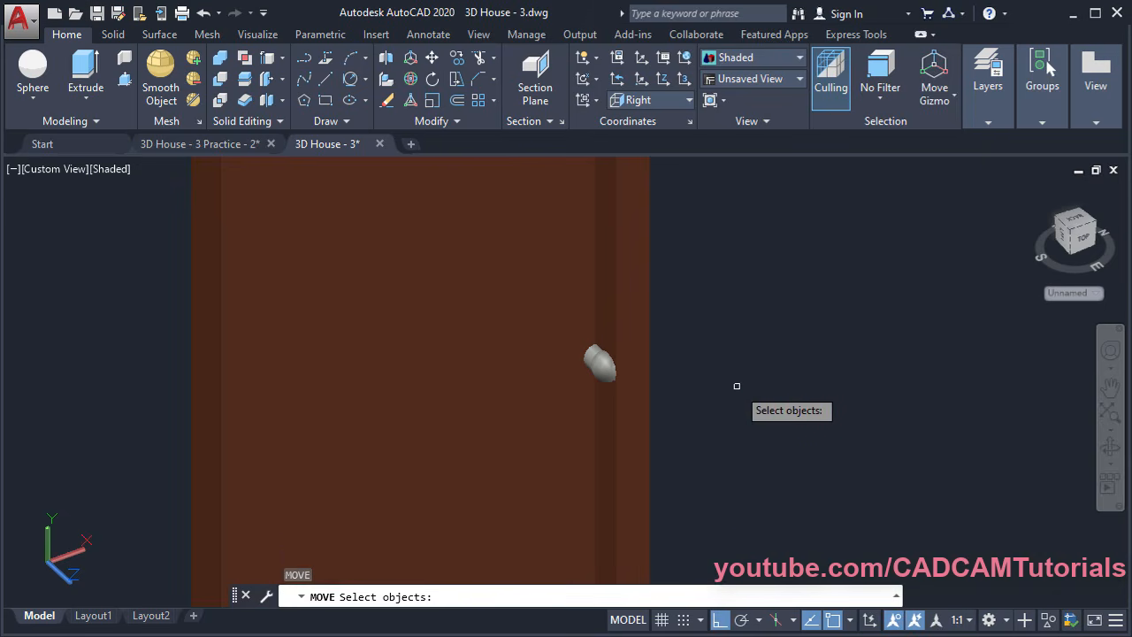
text(p)
key(Return)
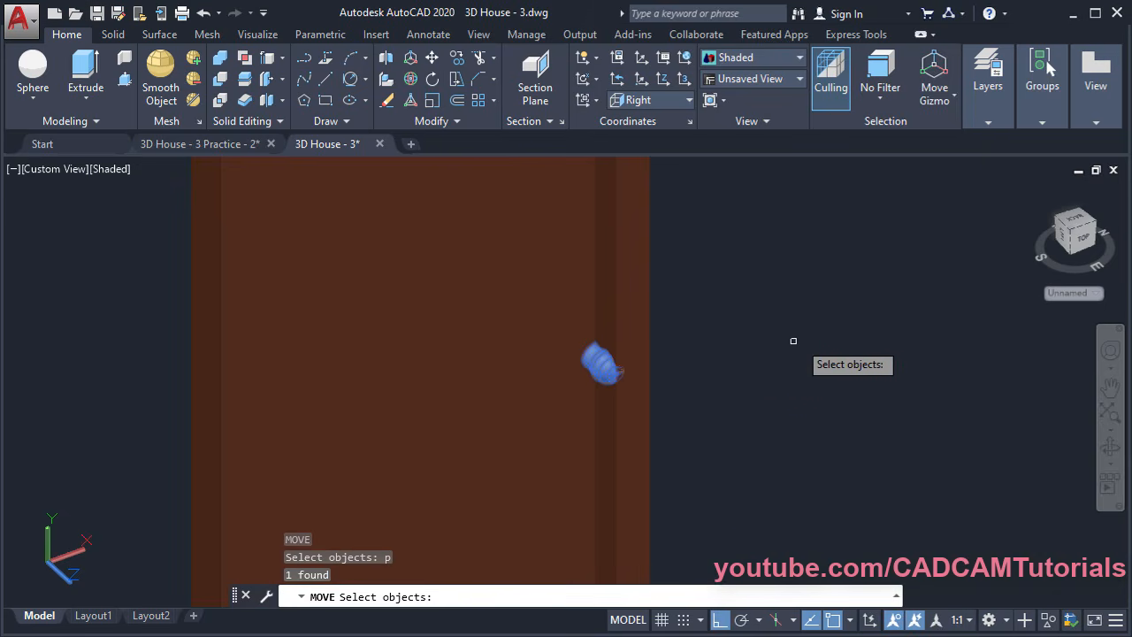
key(Return)
click(867, 299)
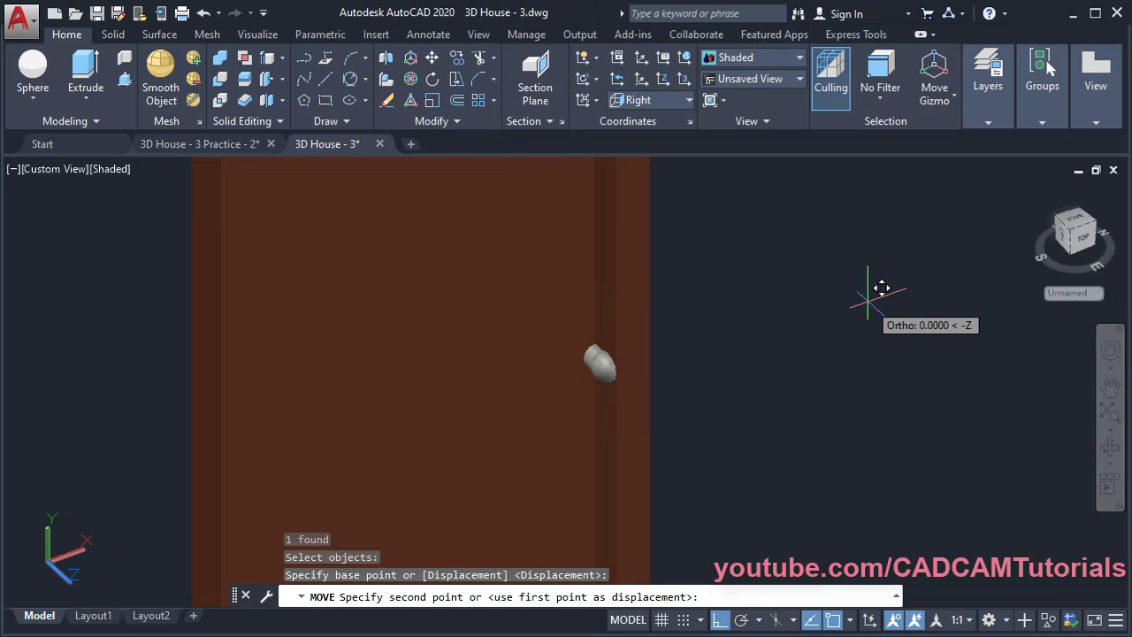
click(824, 311)
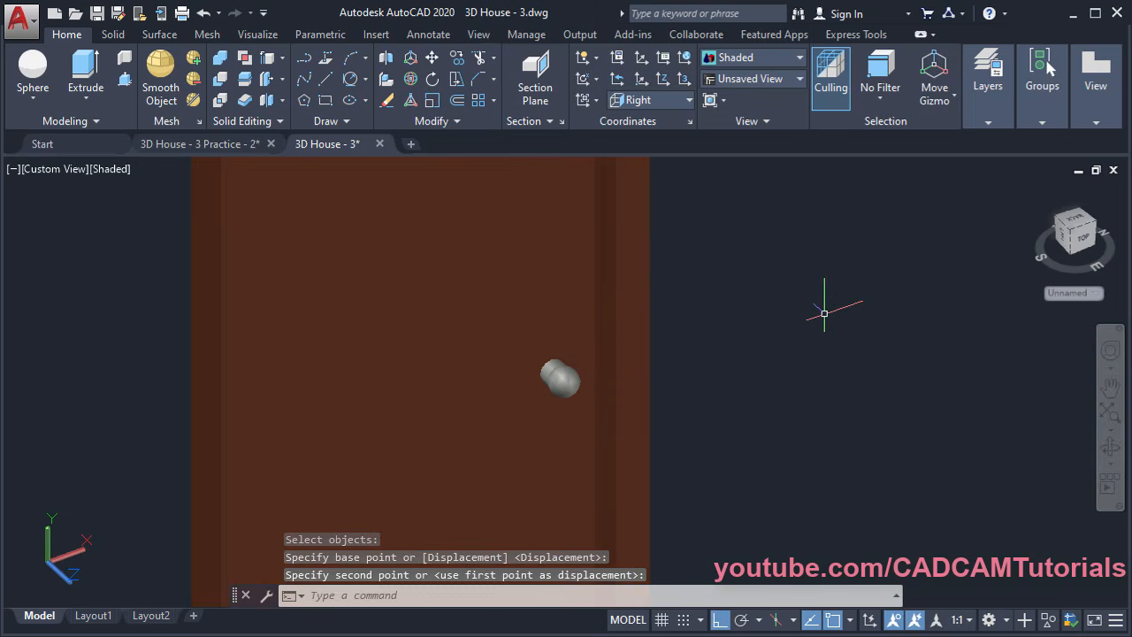
Lower the knob straight down to its final handle height
key(Return)
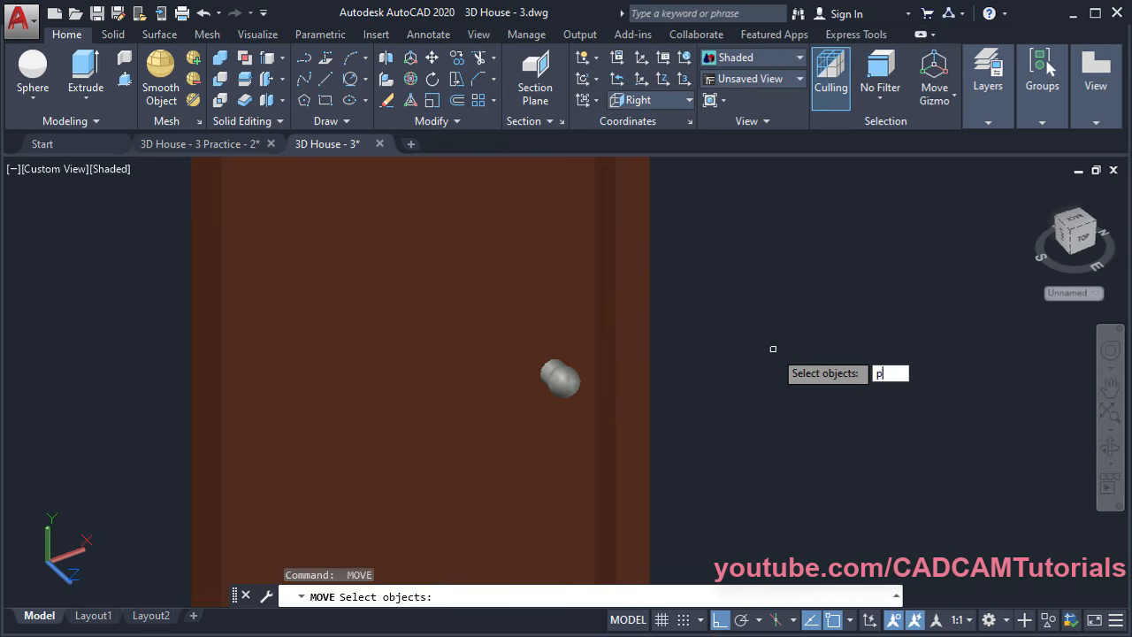
text(p)
key(Return)
key(Return)
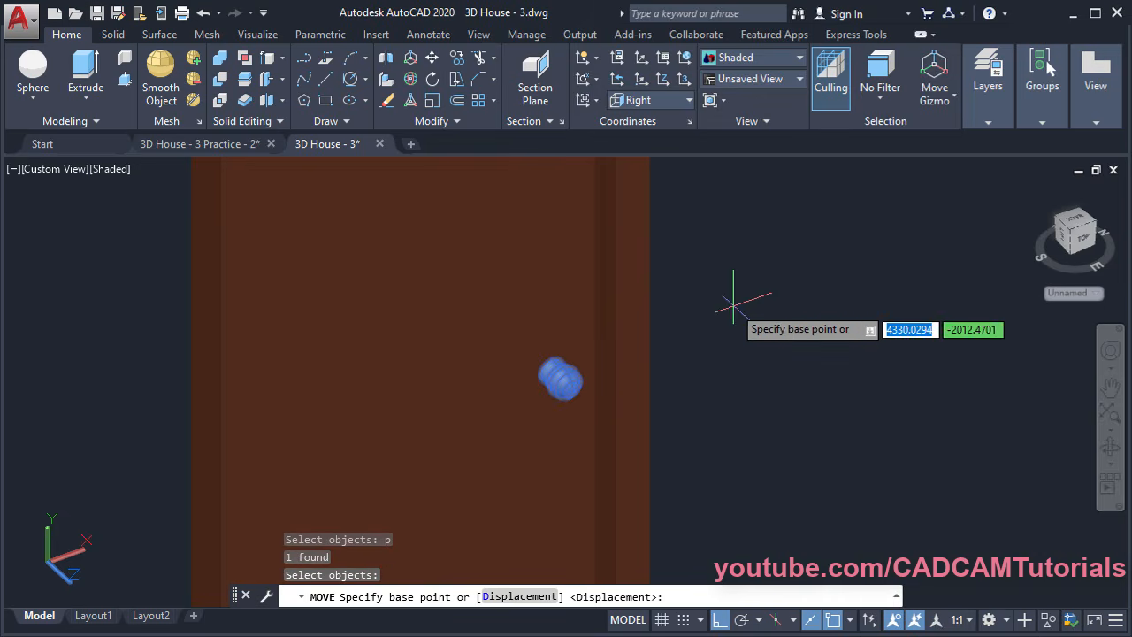
click(725, 274)
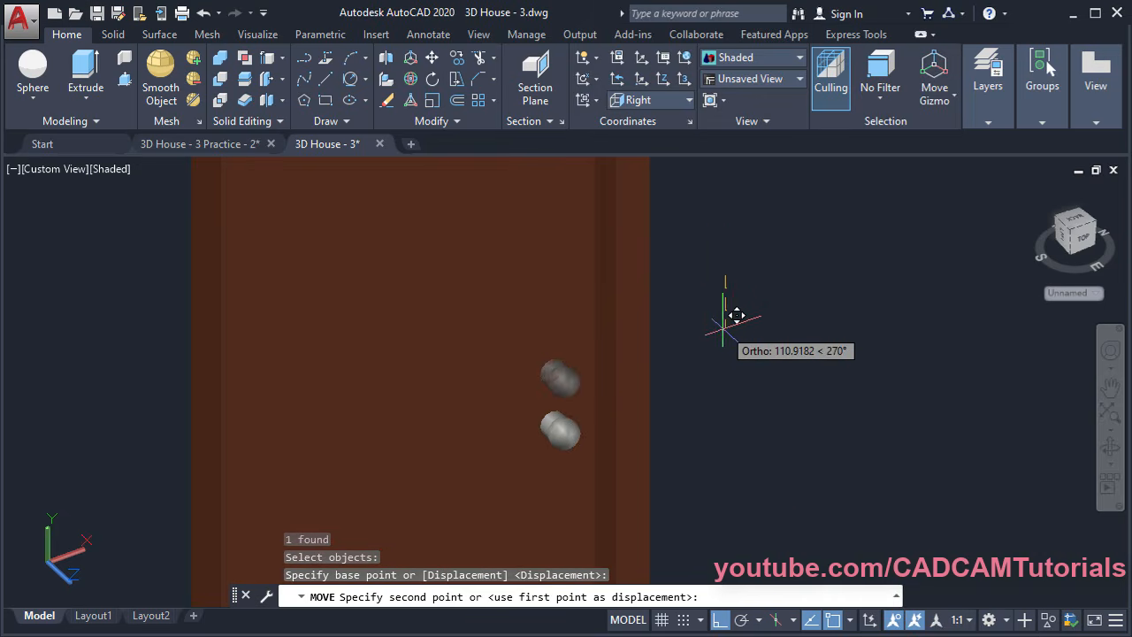
click(726, 357)
scroll(668, 314, down, 6)
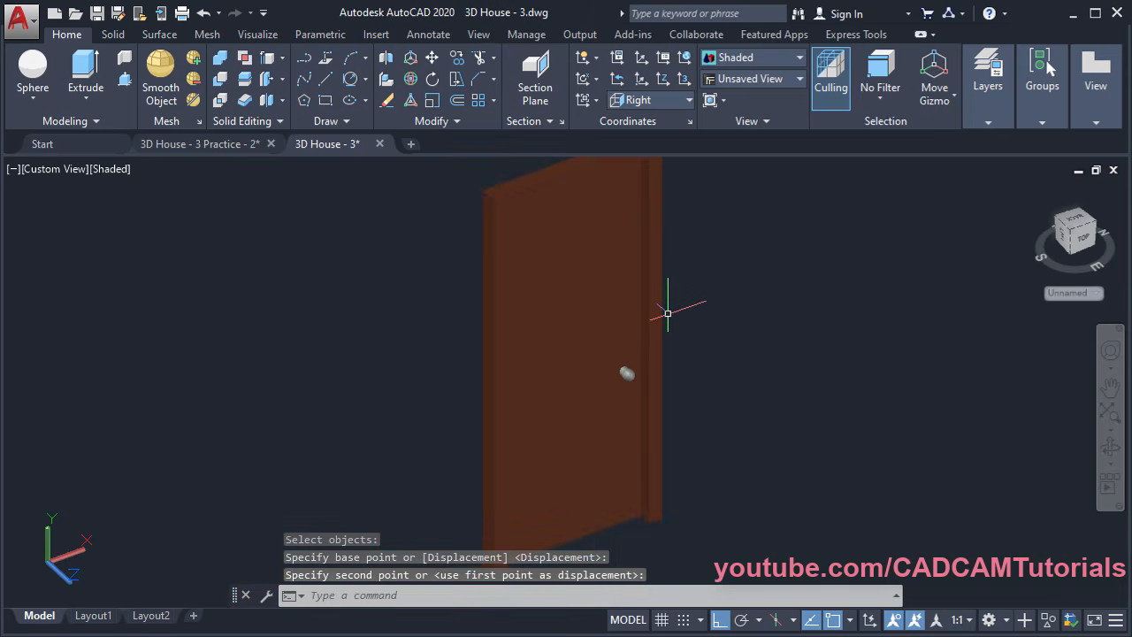
middle_drag(746, 341, 649, 362)
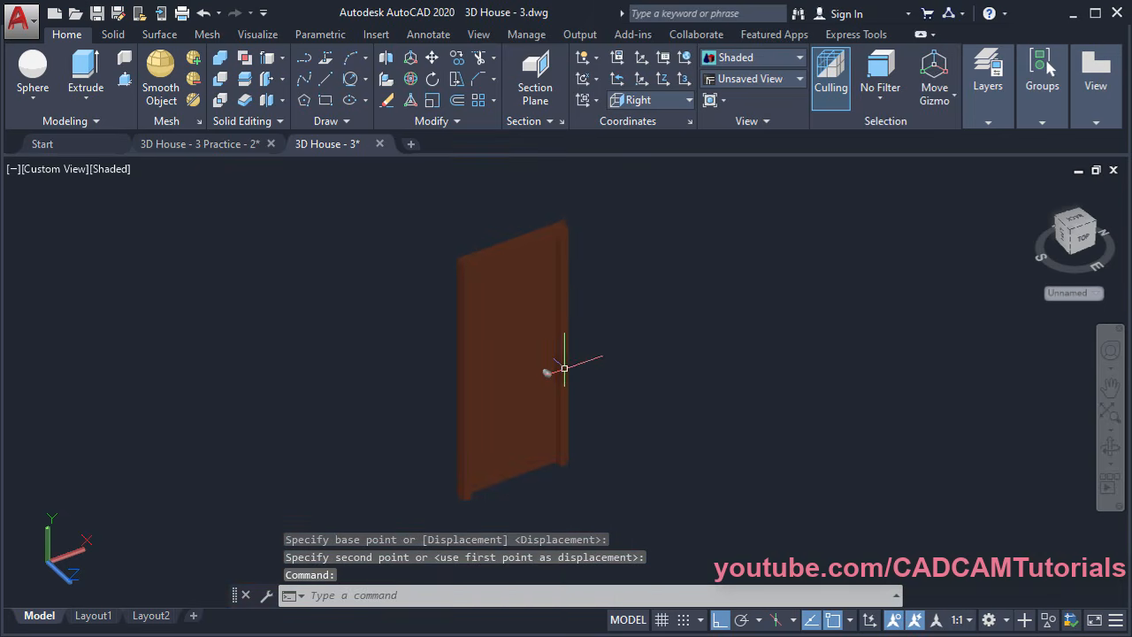
shift+middle_drag(535, 371, 559, 389)
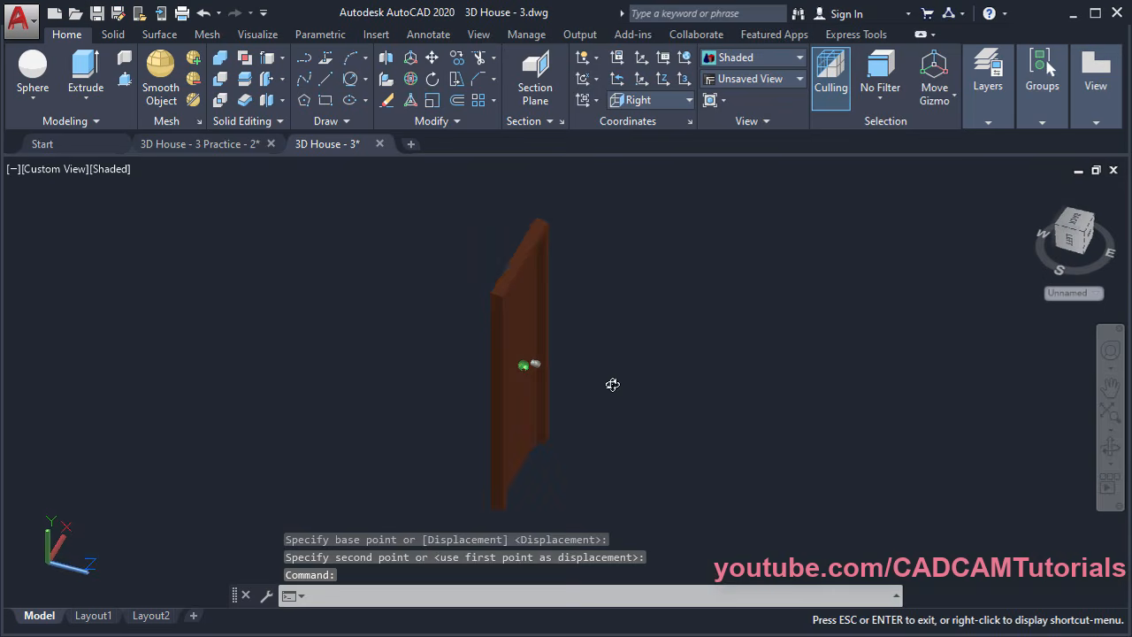
shift+middle_drag(450, 372, 627, 449)
scroll(541, 344, up, 5)
scroll(733, 463, down, 2)
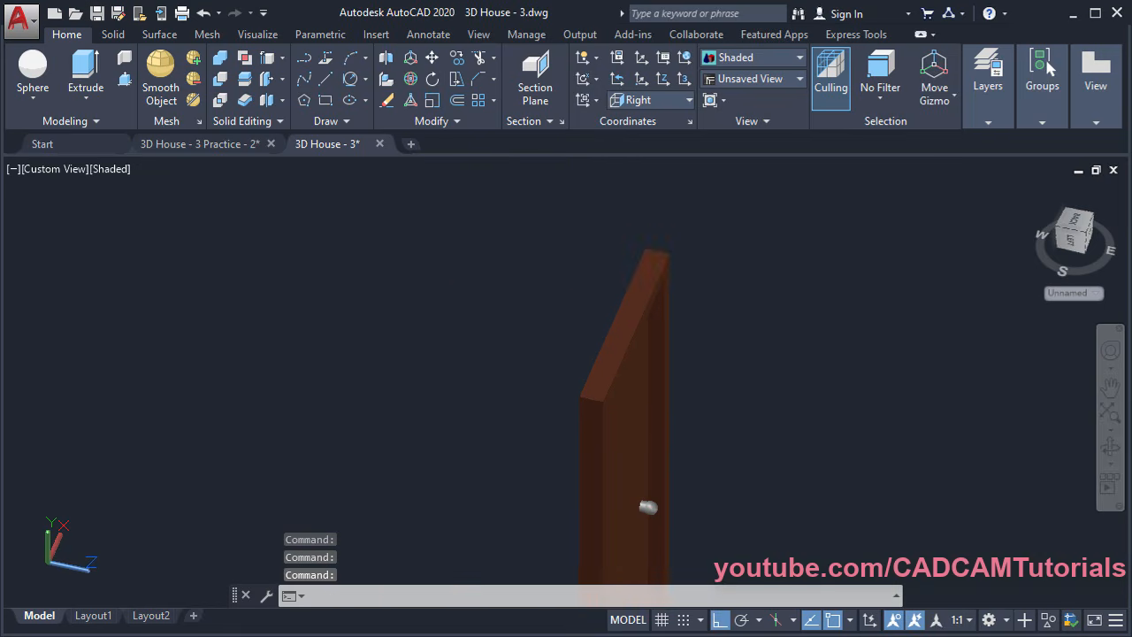
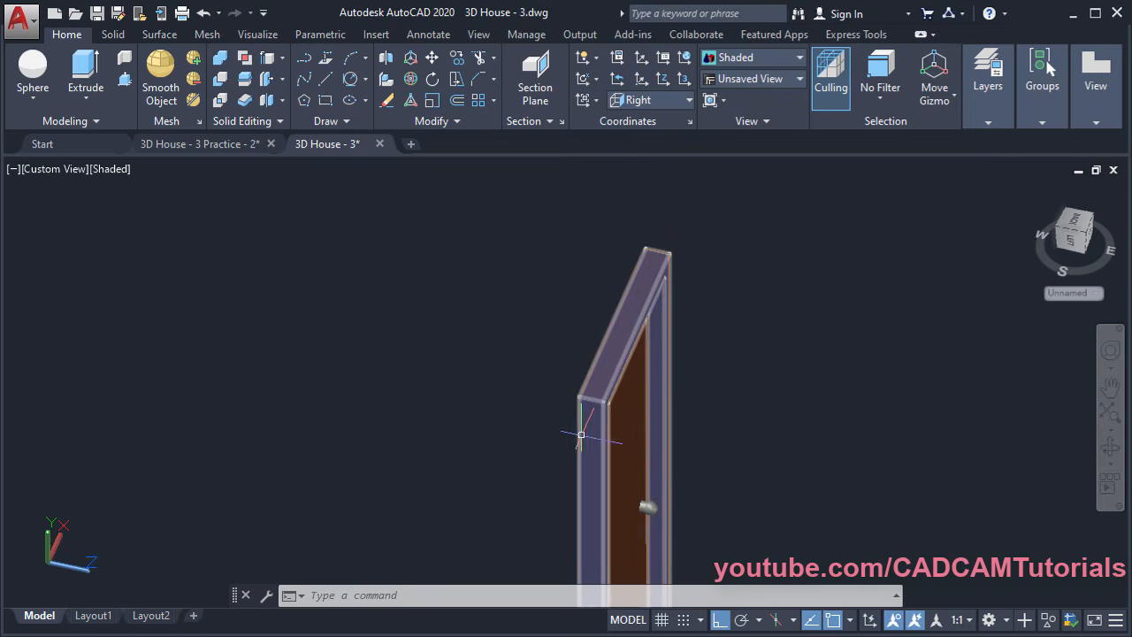
Switch the visual style to 2D Wireframe and orbit to view the door
click(752, 60)
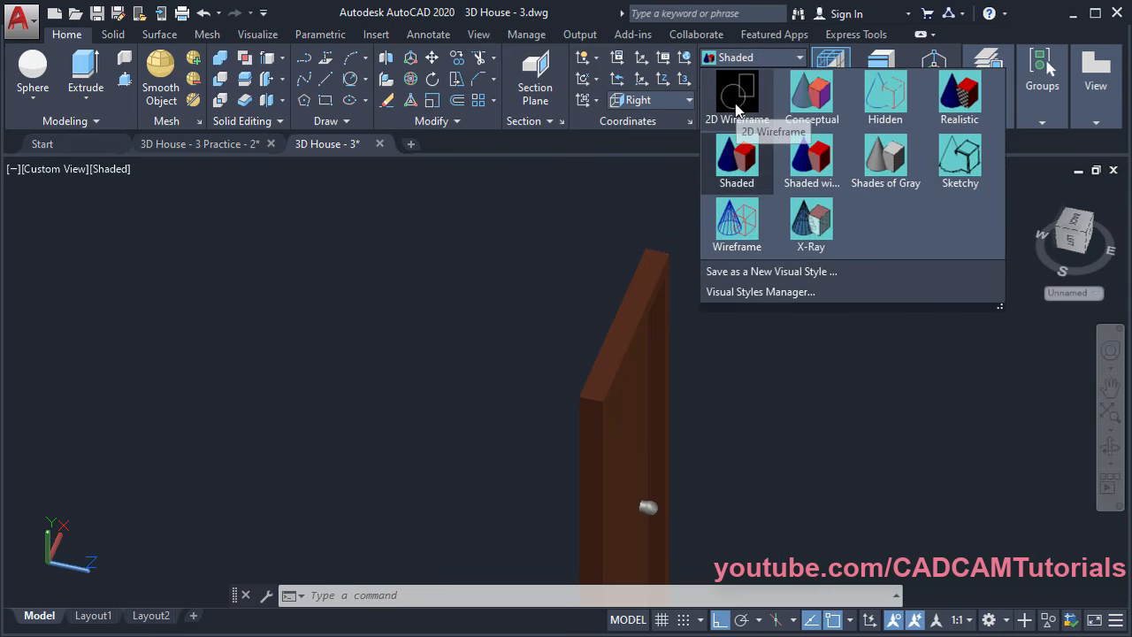
click(738, 99)
shift+middle_drag(726, 456, 679, 449)
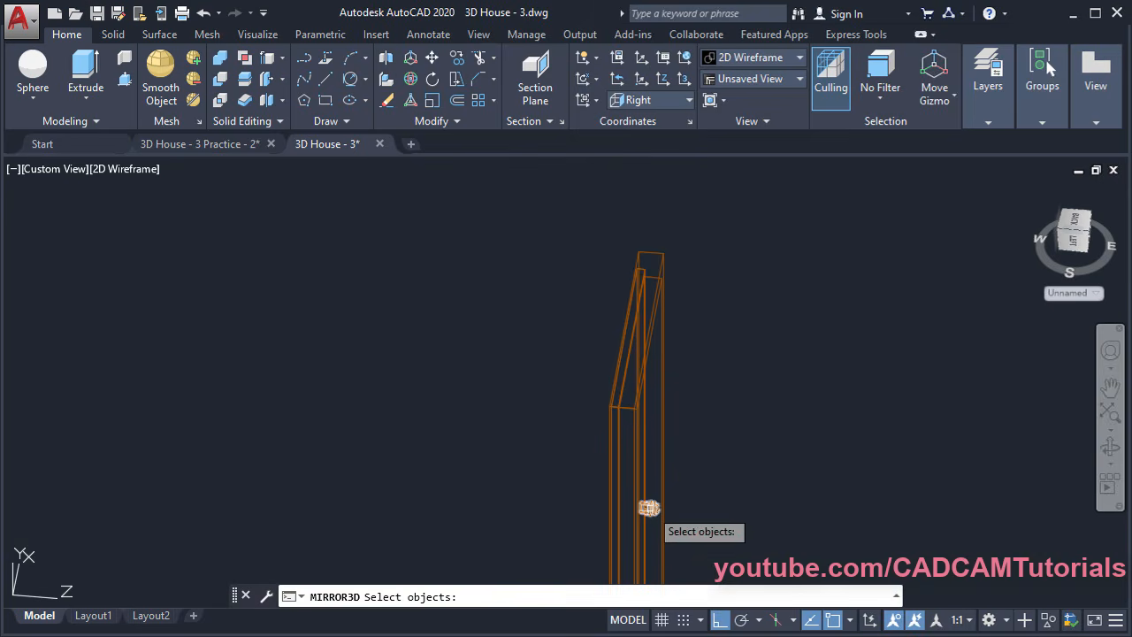
Mirror the knob with MIRROR3D's 3points option, picking the first two plane points on the door frame
key(Return)
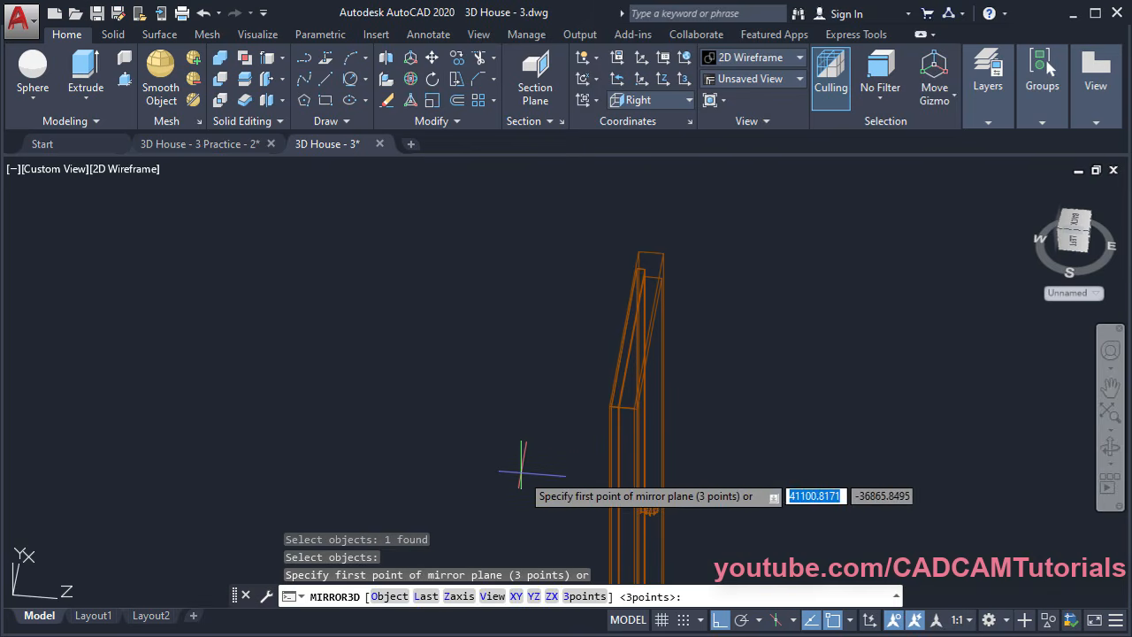
click(586, 595)
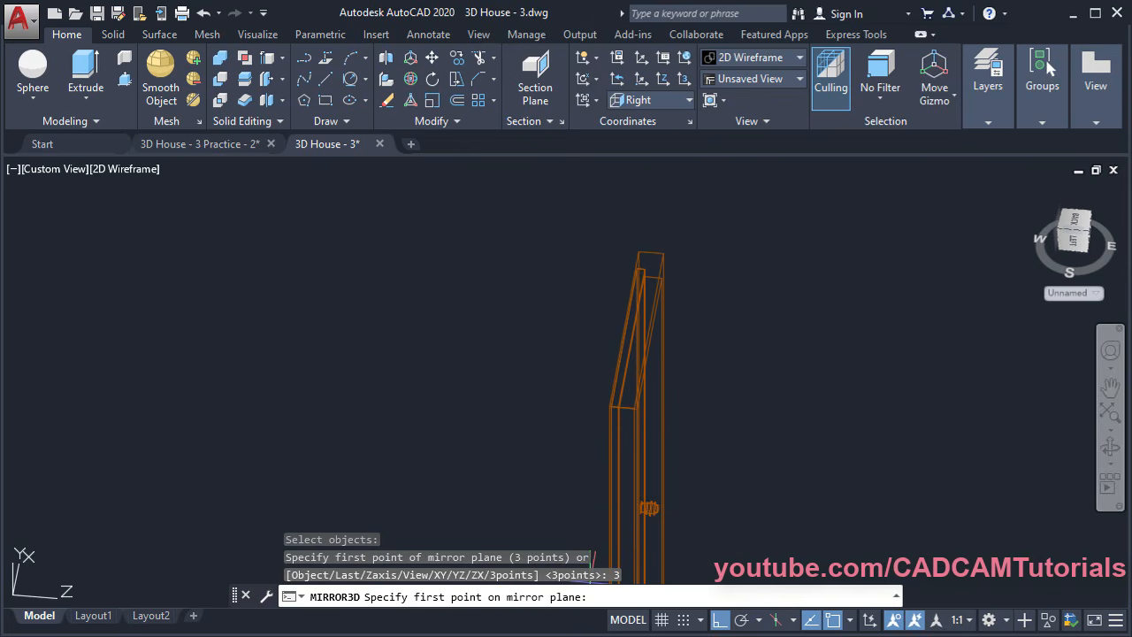
scroll(595, 424, up, 4)
scroll(596, 382, up, 2)
middle_drag(701, 334, 529, 433)
scroll(646, 354, down, 2)
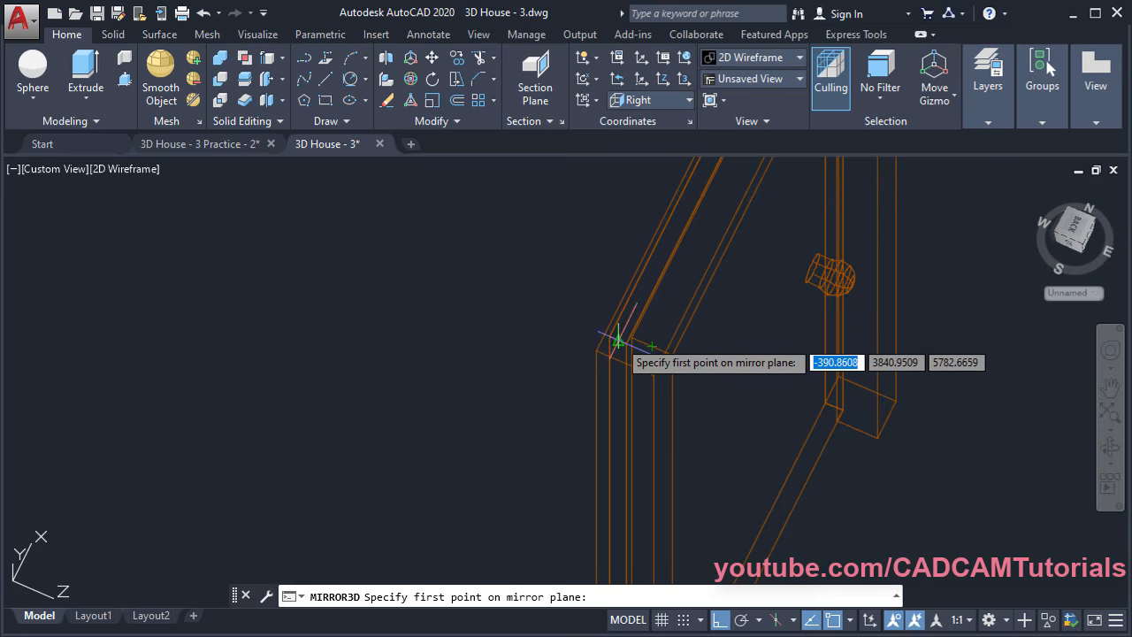
click(618, 340)
middle_drag(567, 412, 564, 343)
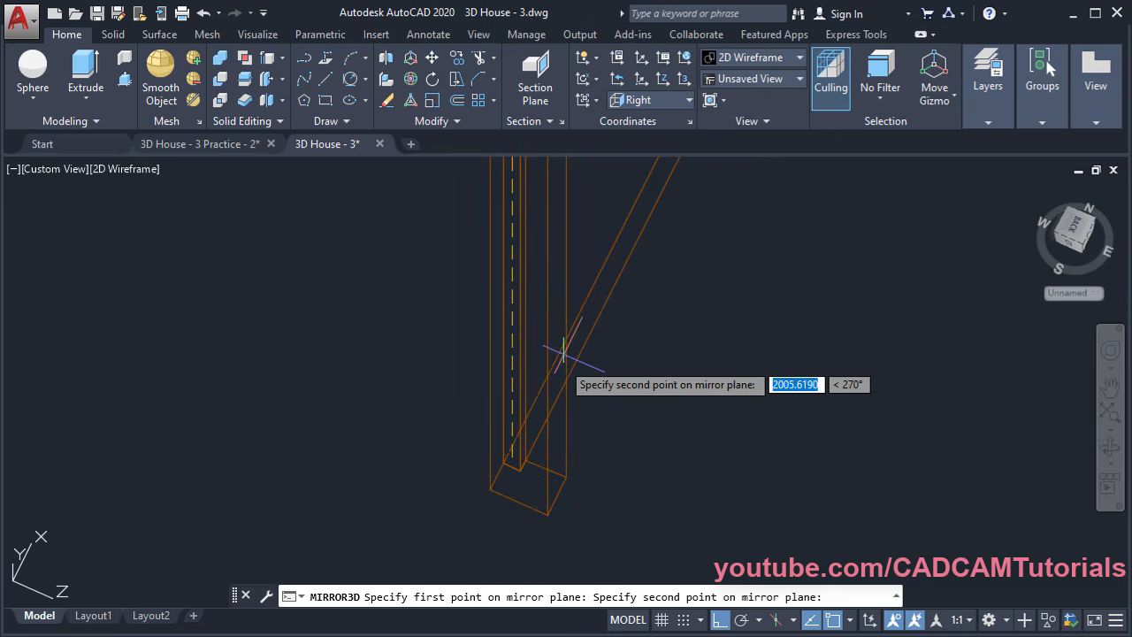
scroll(521, 466, up, 4)
click(482, 459)
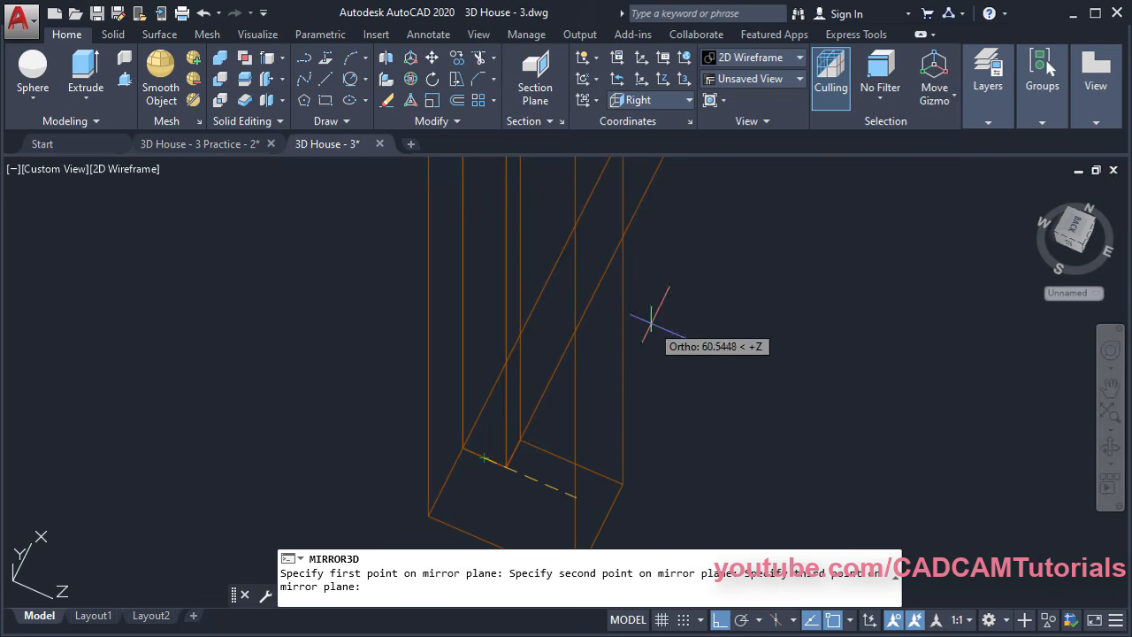
Pick the third mirror-plane point and answer No so the original knob is kept
middle_drag(700, 357, 488, 487)
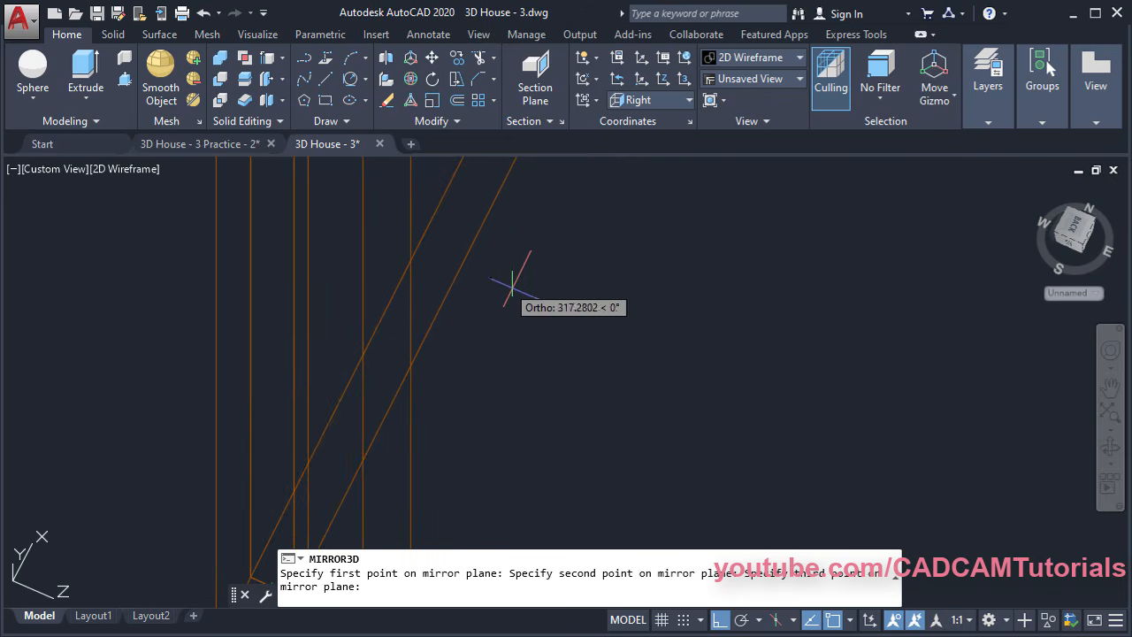
scroll(537, 308, down, 3)
middle_drag(553, 364, 675, 497)
scroll(662, 469, down, 3)
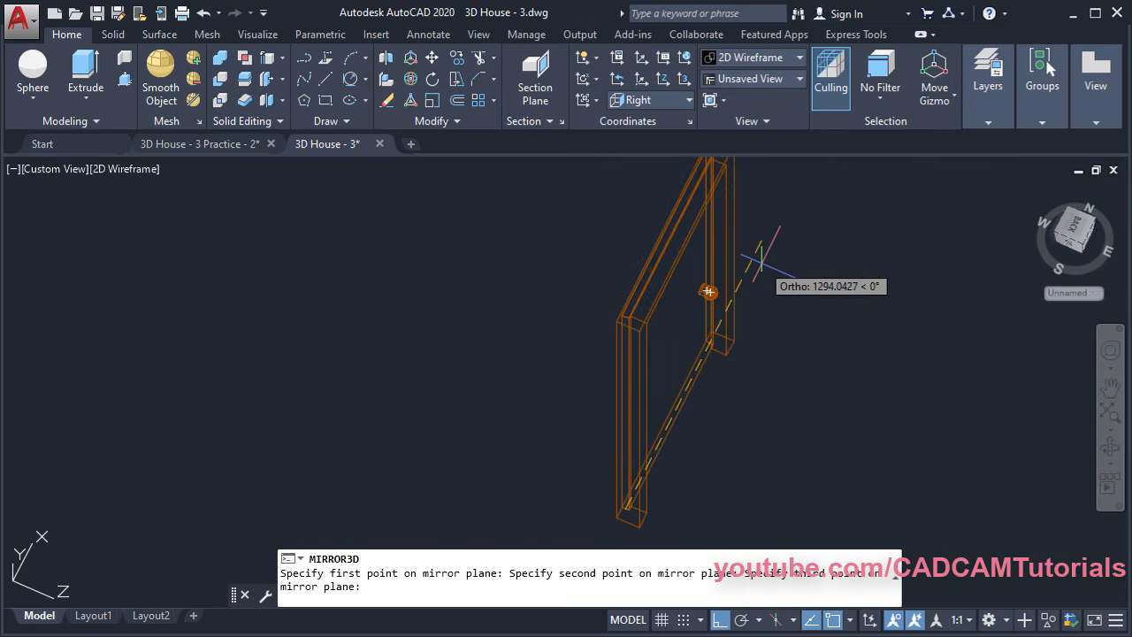
click(761, 259)
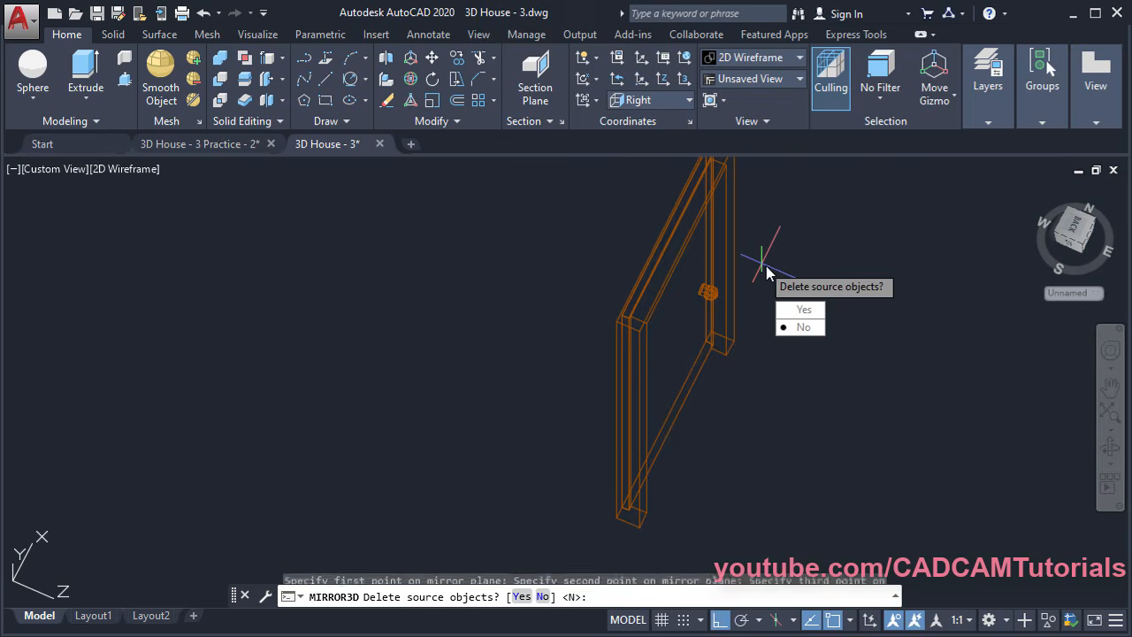
click(803, 329)
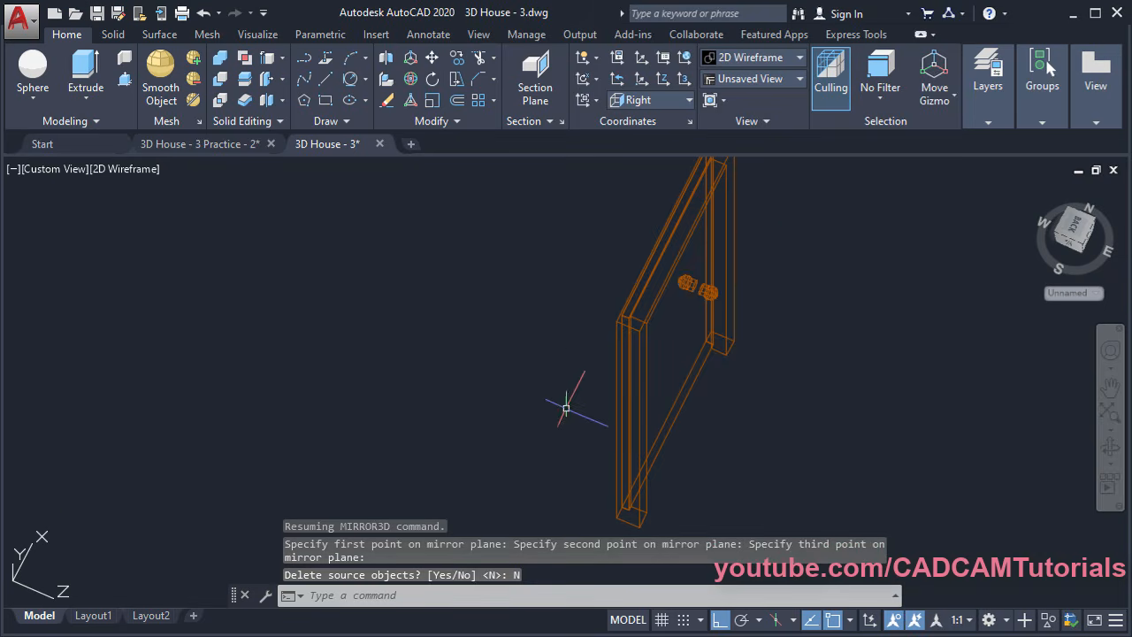
shift+middle_drag(566, 408, 707, 328)
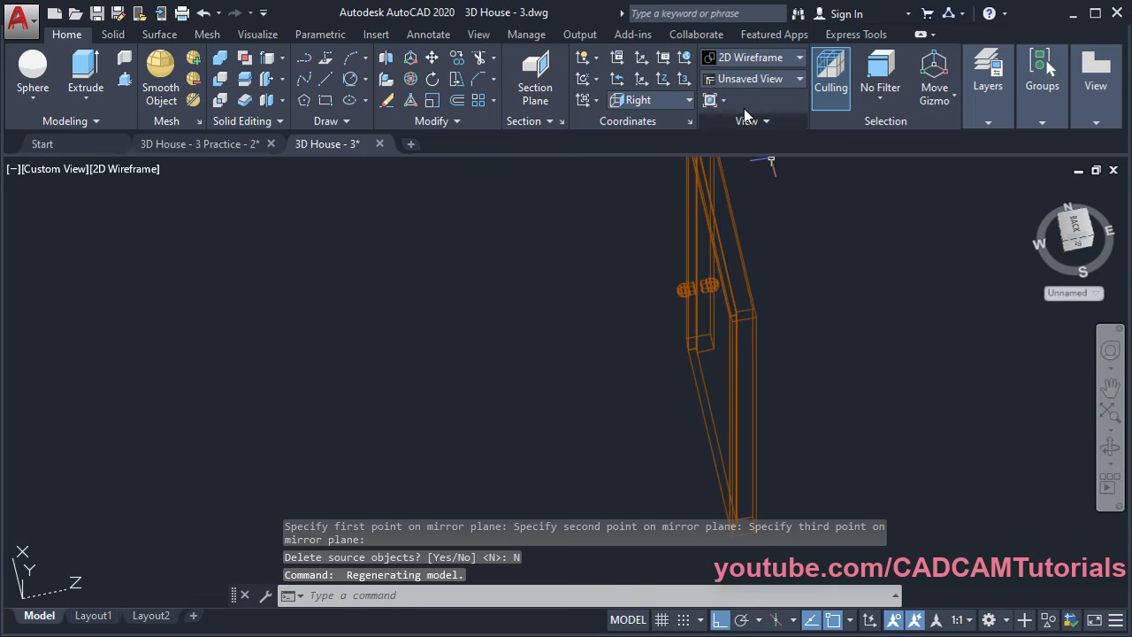
click(750, 59)
Return to the Shaded visual style and inspect the knobs on both door faces
click(739, 152)
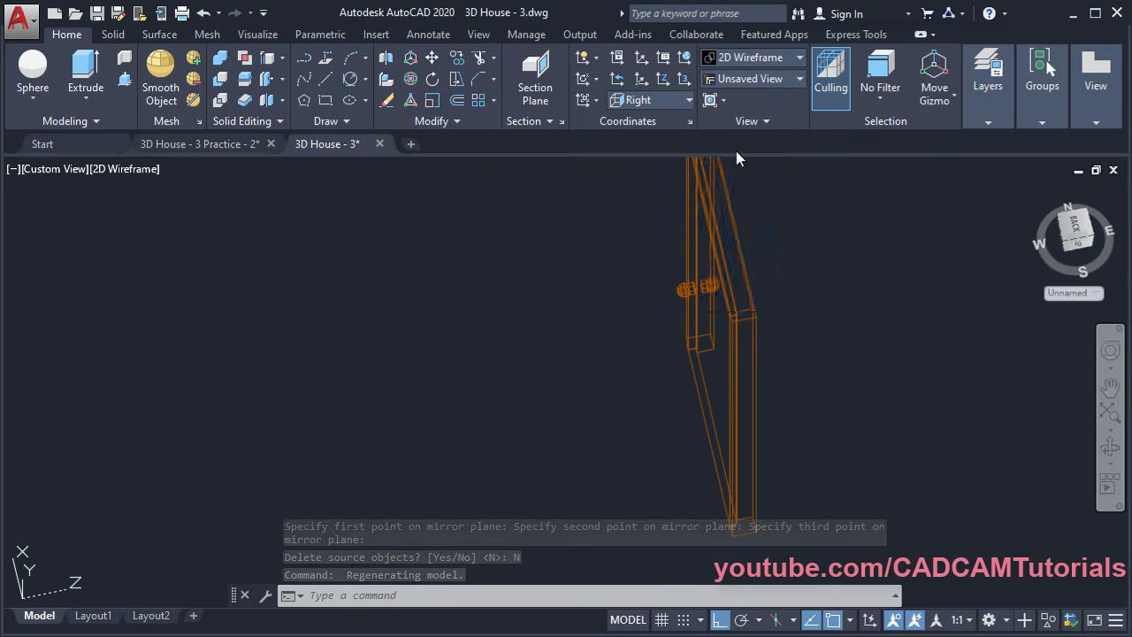
scroll(693, 278, up, 6)
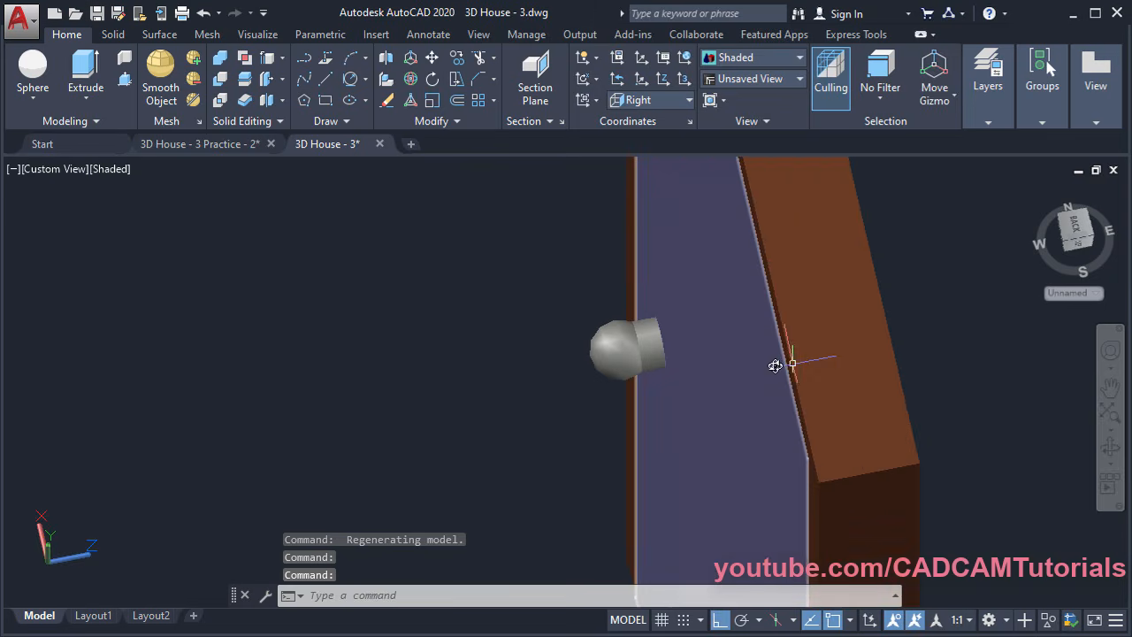
shift+middle_drag(783, 364, 708, 370)
scroll(619, 291, down, 10)
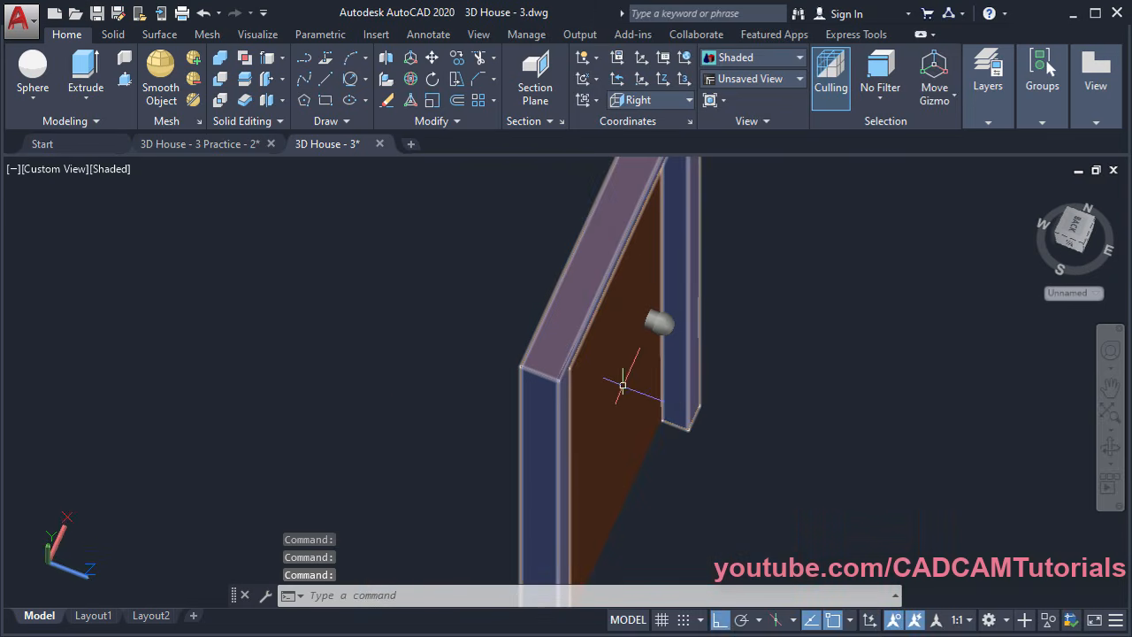
shift+middle_drag(642, 404, 619, 391)
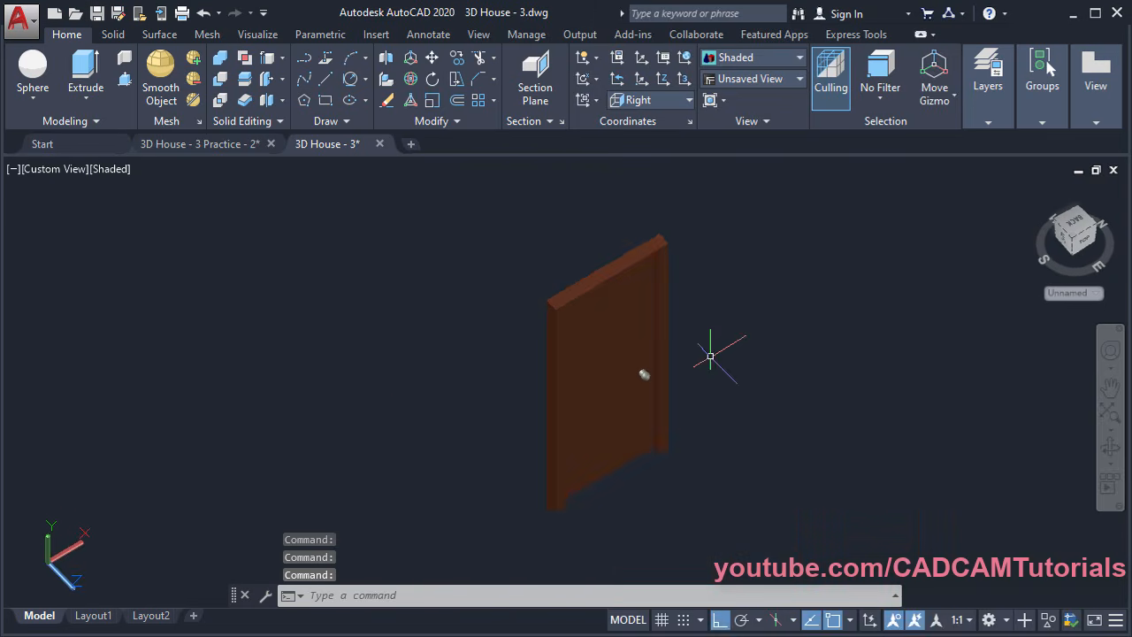
scroll(720, 325, up, 2)
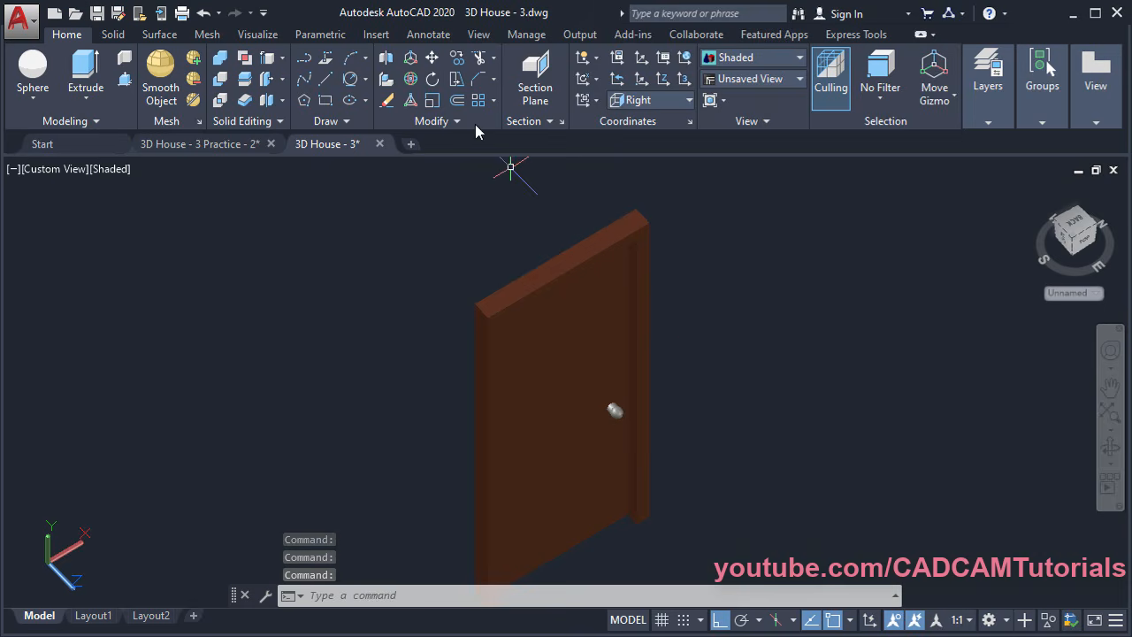
Copy the four door parts, using the door's top corner as the base point
click(459, 62)
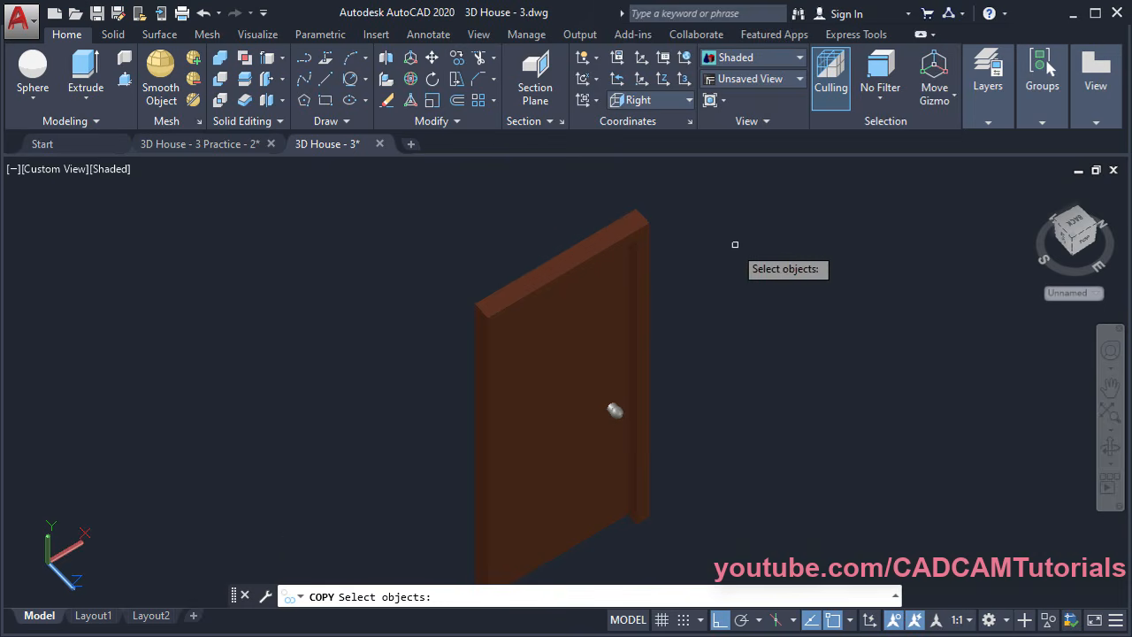
click(707, 199)
click(380, 495)
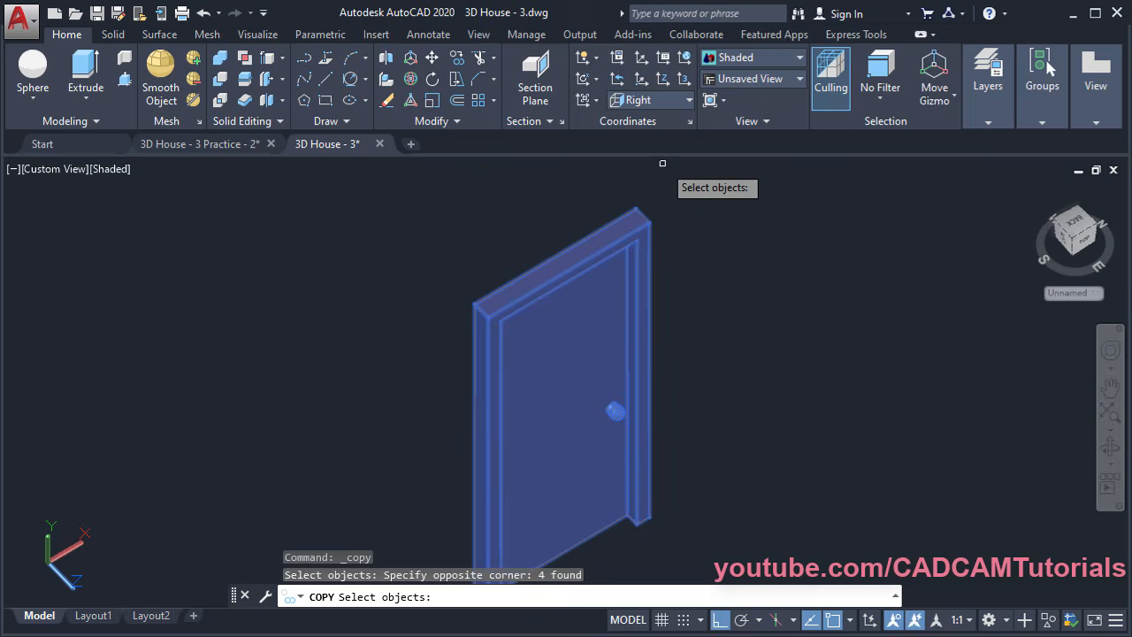
key(Return)
scroll(633, 226, up, 3)
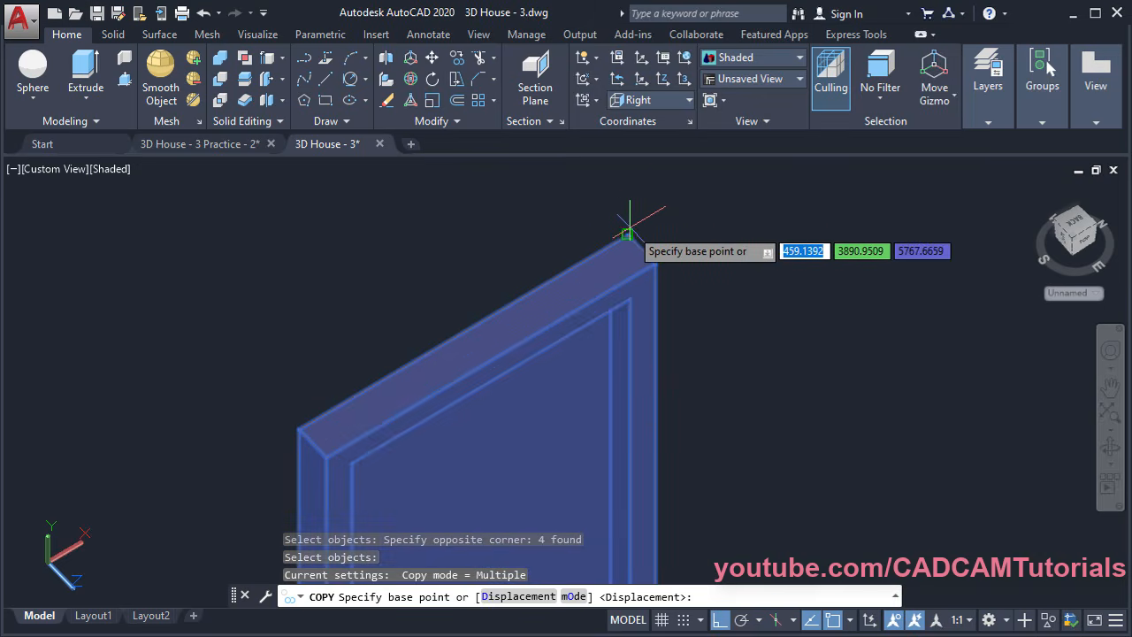
click(627, 234)
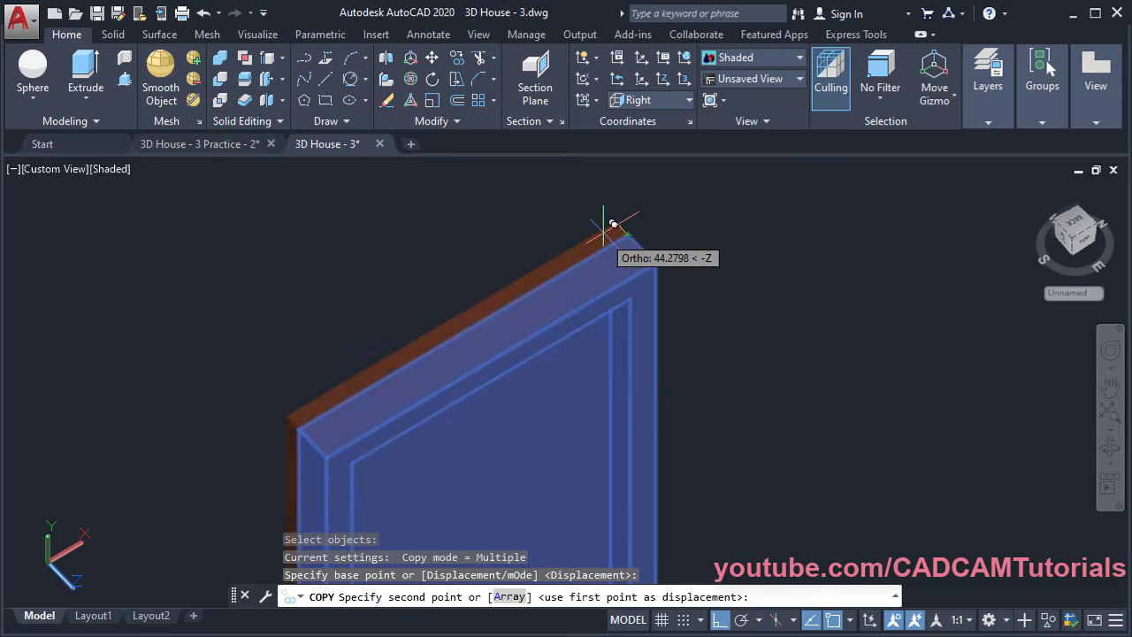
scroll(607, 232, down, 5)
Place the door copy at the doorway corner, then end the copy command
middle_drag(674, 215, 364, 509)
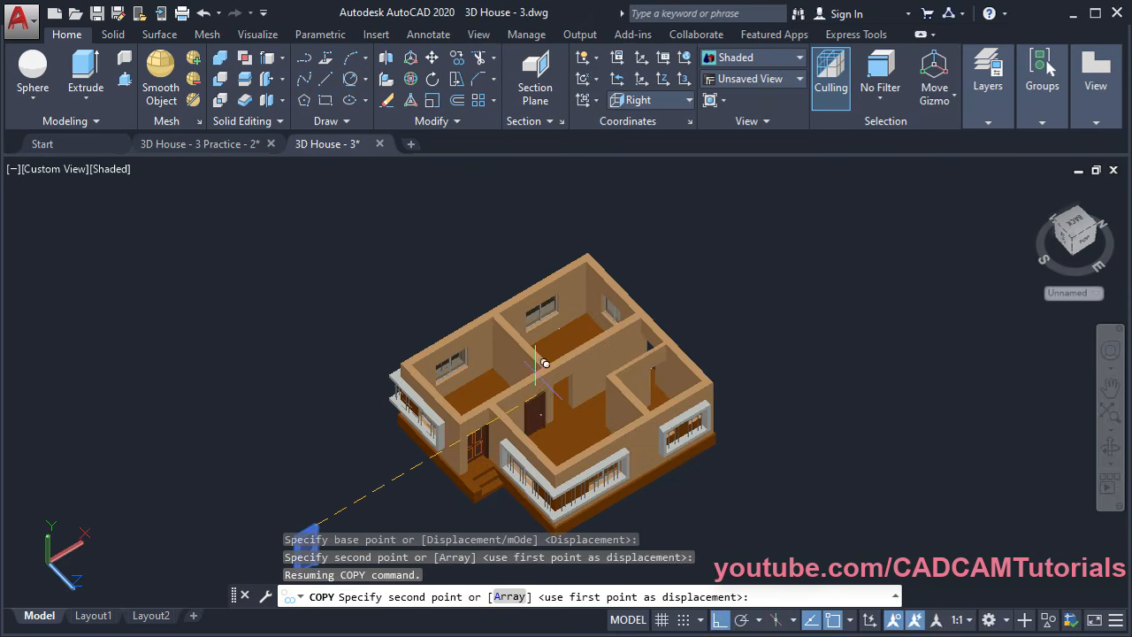
shift+middle_drag(538, 362, 619, 354)
scroll(480, 320, up, 8)
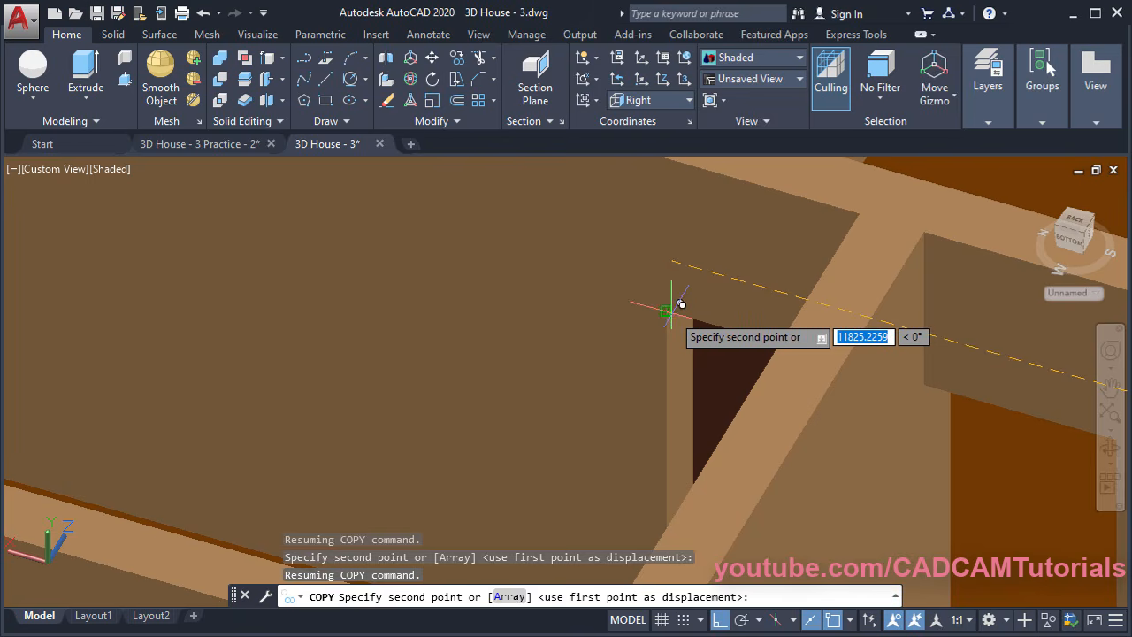
click(681, 305)
scroll(602, 336, down, 6)
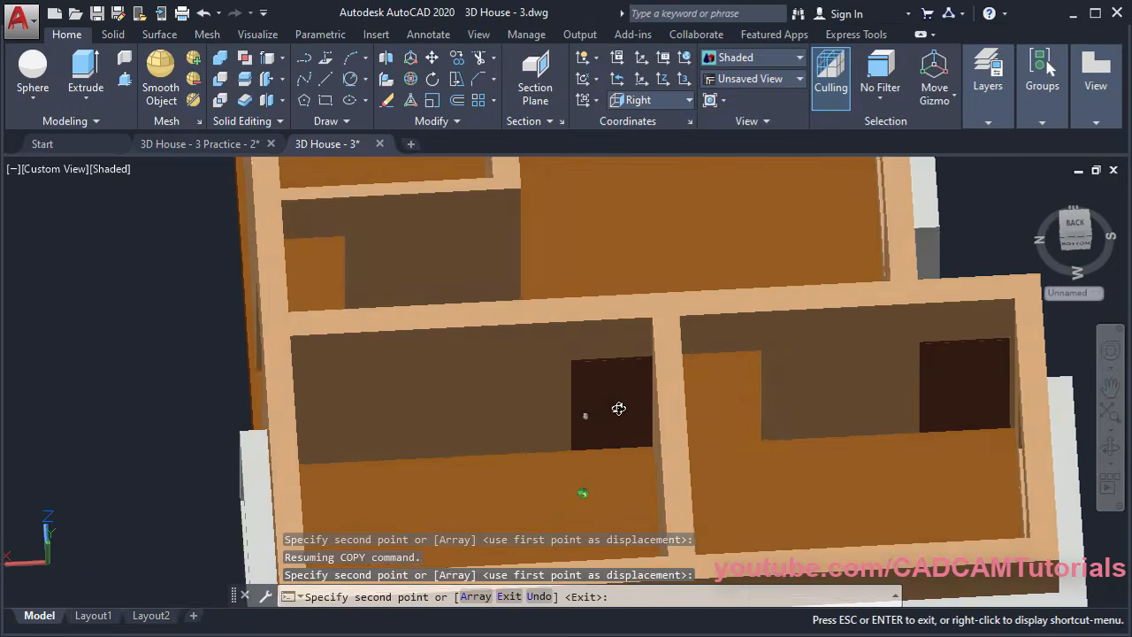
shift+middle_drag(618, 408, 336, 354)
scroll(614, 311, down, 5)
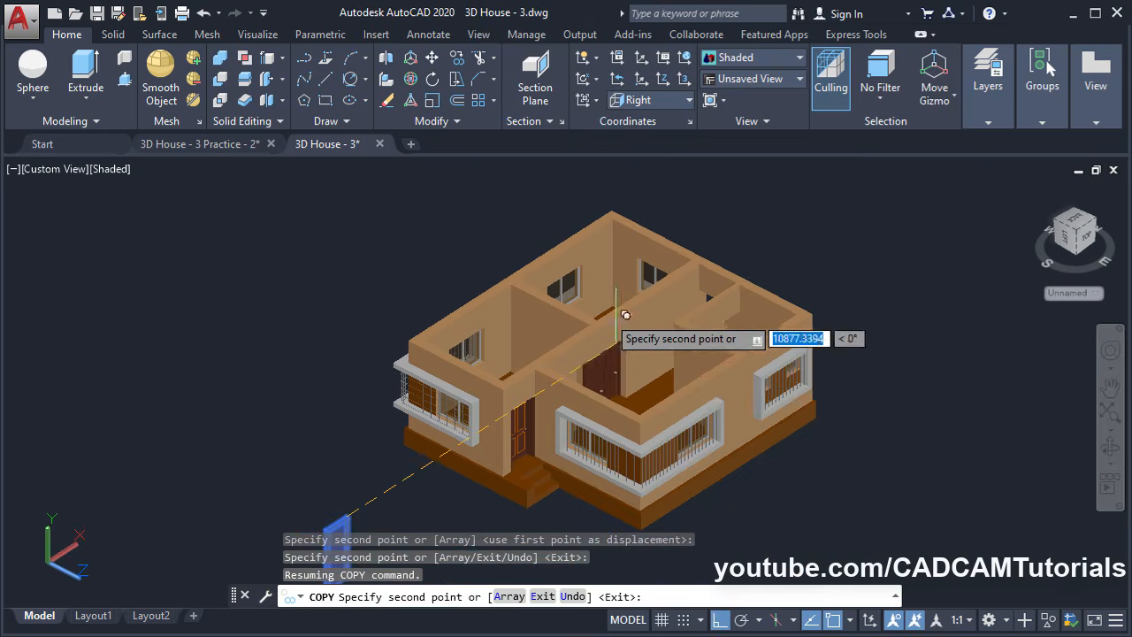
middle_drag(614, 313, 717, 255)
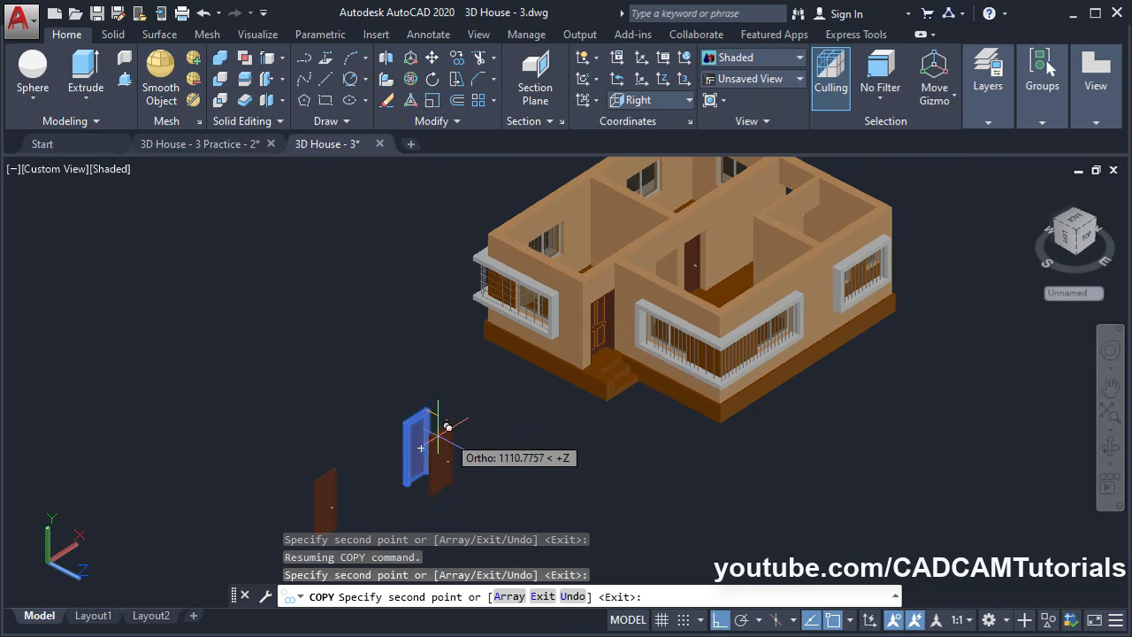
key(Escape)
Delete the frame from the spare door copy, leaving only the slab
middle_drag(400, 485, 397, 298)
scroll(424, 322, up, 4)
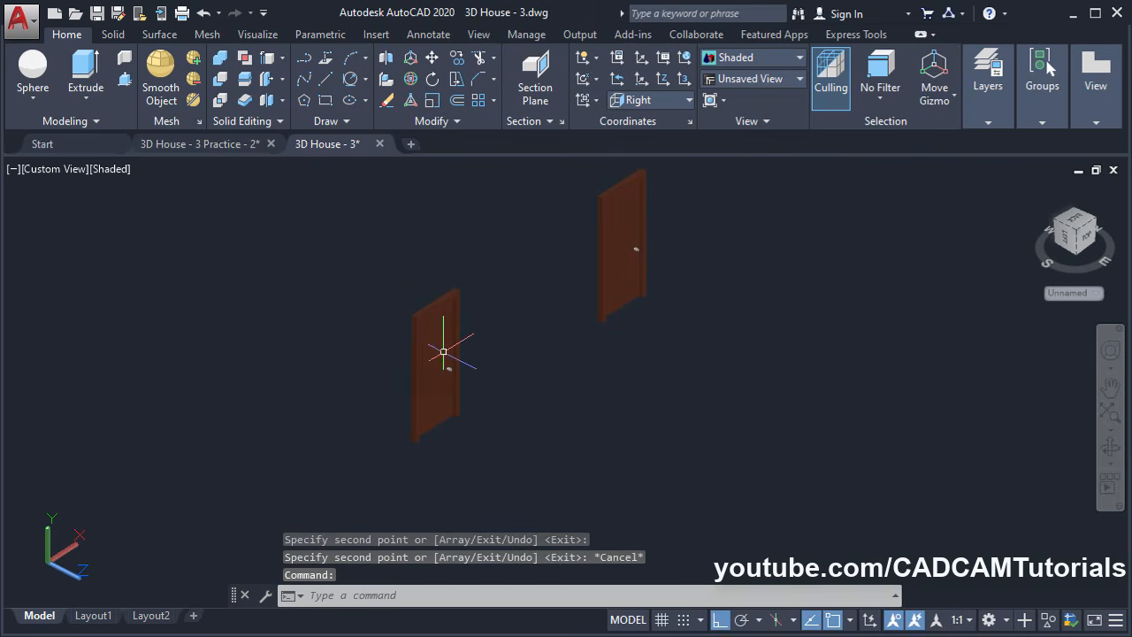
scroll(443, 351, down, 4)
middle_drag(752, 281, 579, 435)
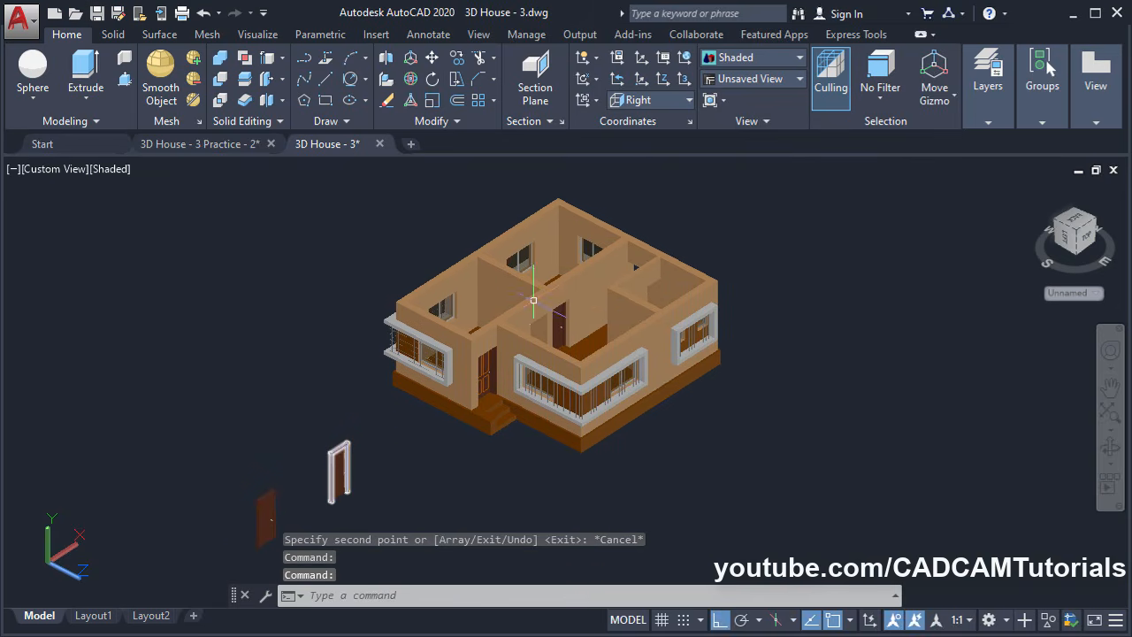
shift+middle_drag(533, 301, 612, 273)
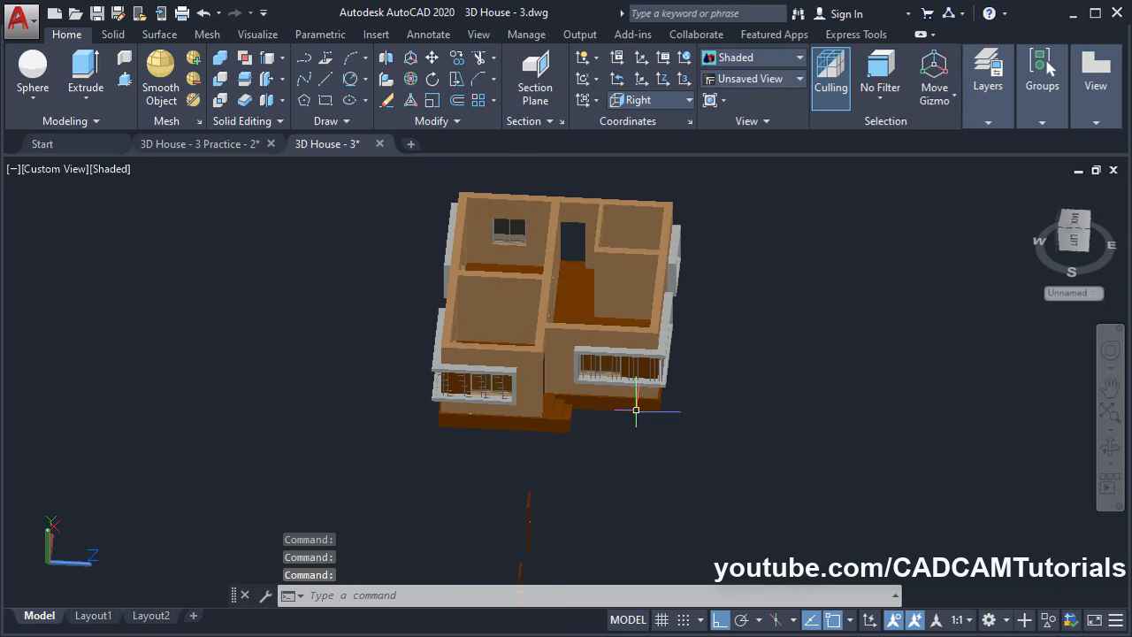
shift+middle_drag(636, 410, 495, 425)
scroll(303, 489, up, 4)
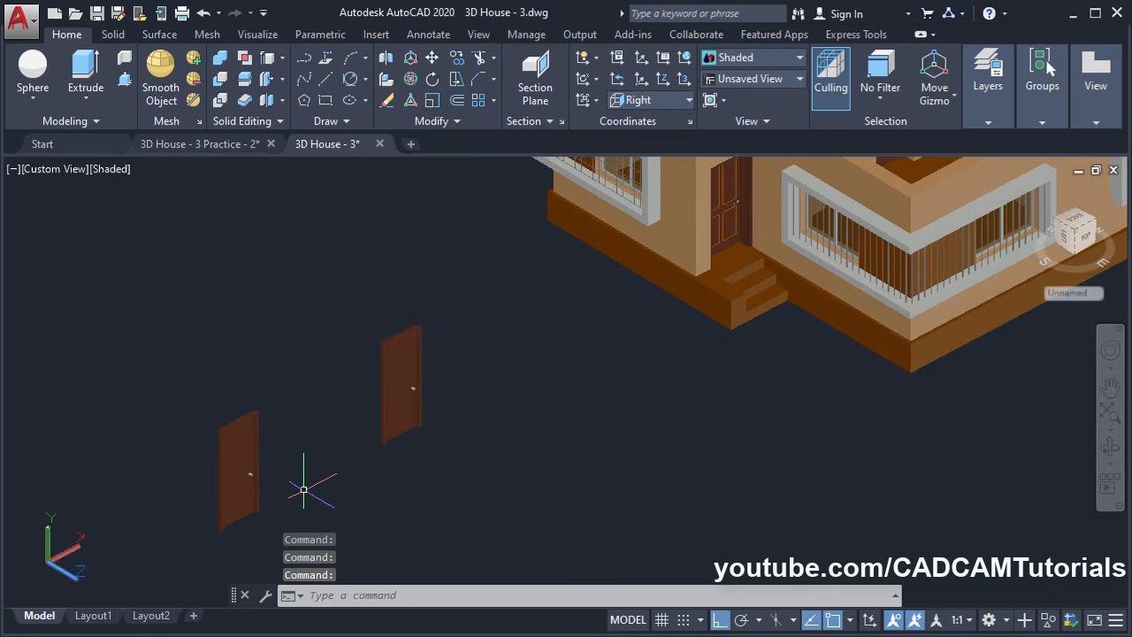
scroll(343, 451, up, 3)
middle_drag(513, 324, 589, 390)
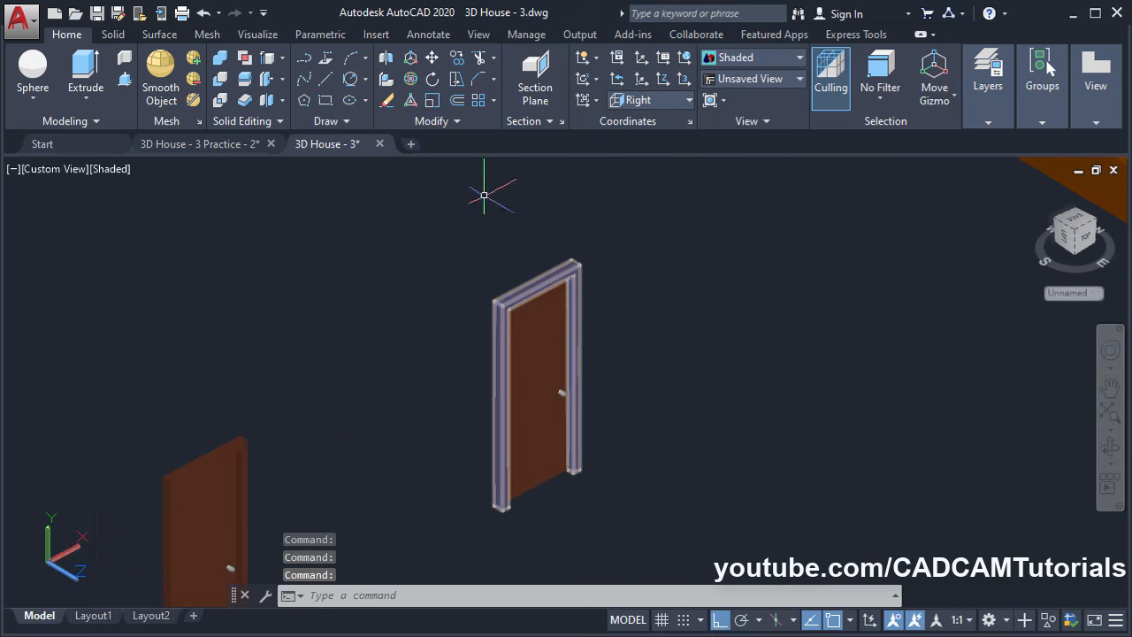
key(Delete)
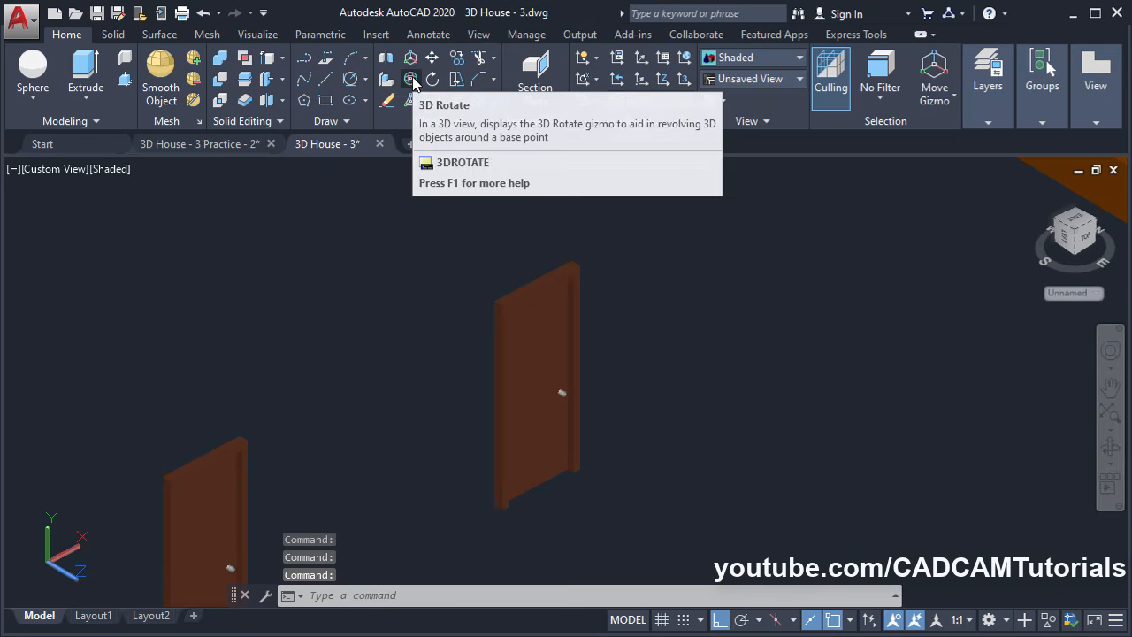
Rotate the frameless door copy 90° about its vertical axis with 3DROTATE
click(412, 80)
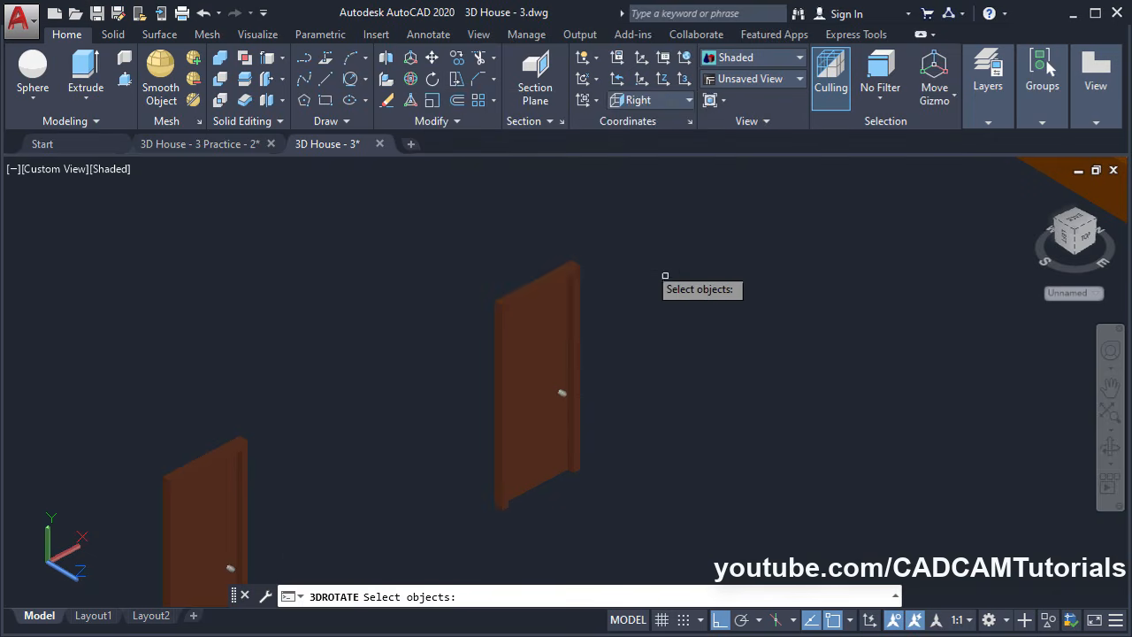
click(635, 232)
click(433, 568)
key(Return)
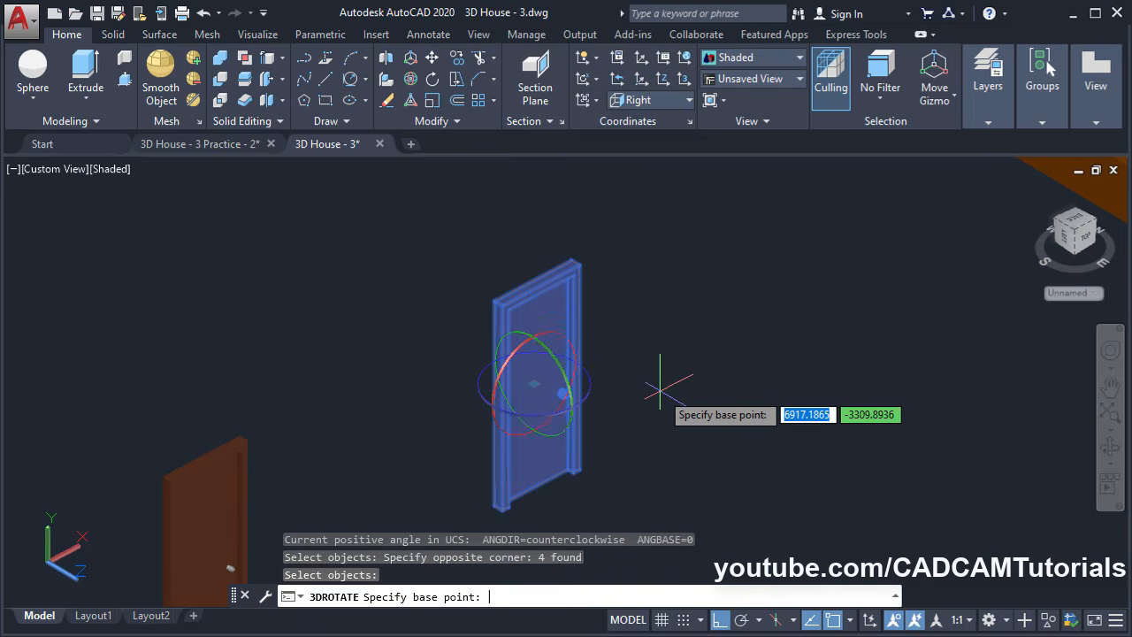
click(590, 402)
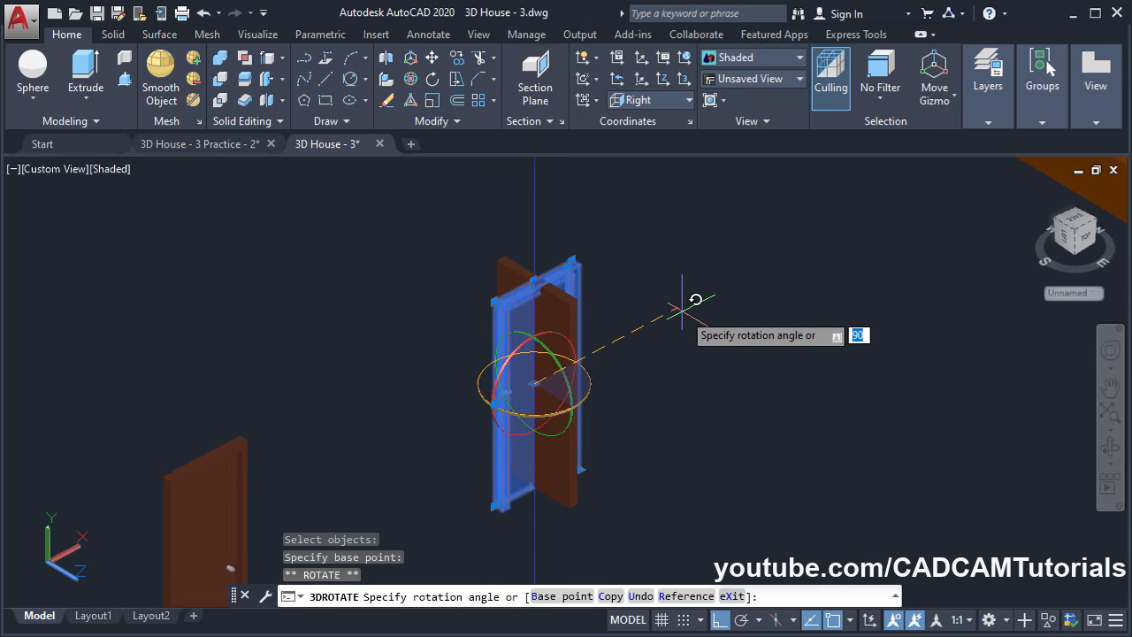
click(680, 309)
key(Escape)
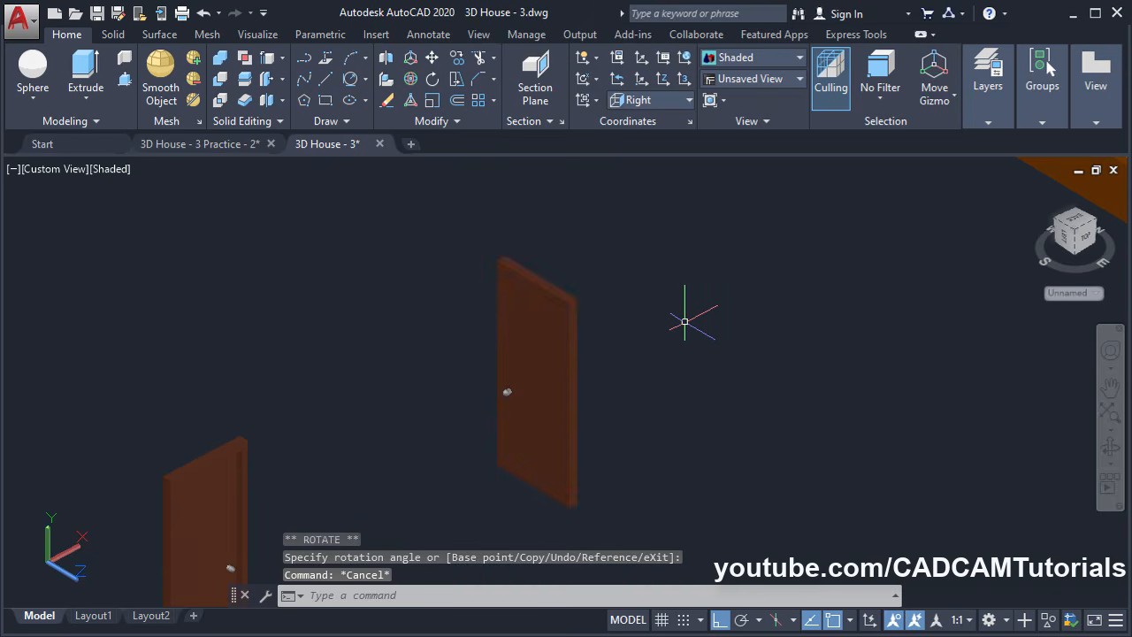
Start moving the rotated door, taking its top corner as the base point
click(431, 58)
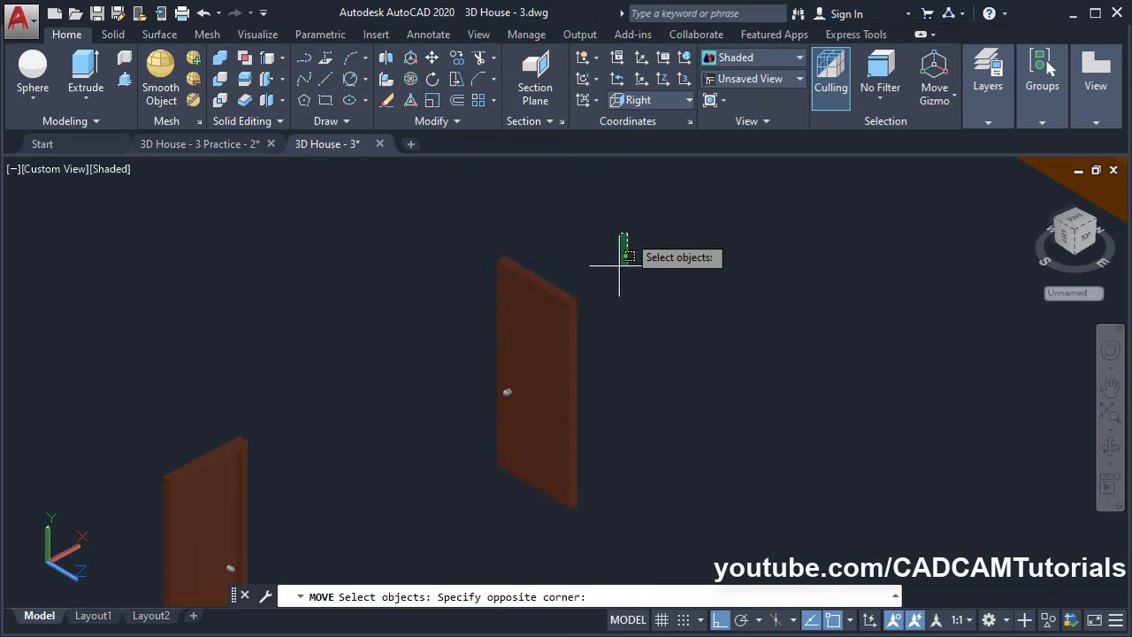
click(412, 535)
key(Return)
scroll(467, 264, up, 3)
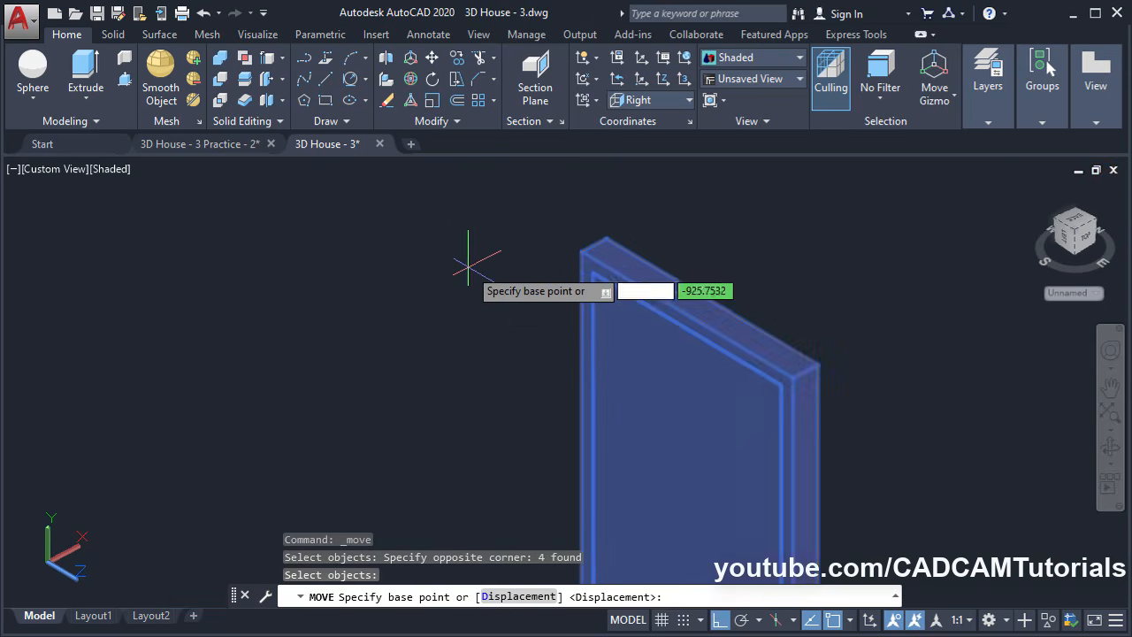
scroll(468, 263, up, 2)
click(628, 243)
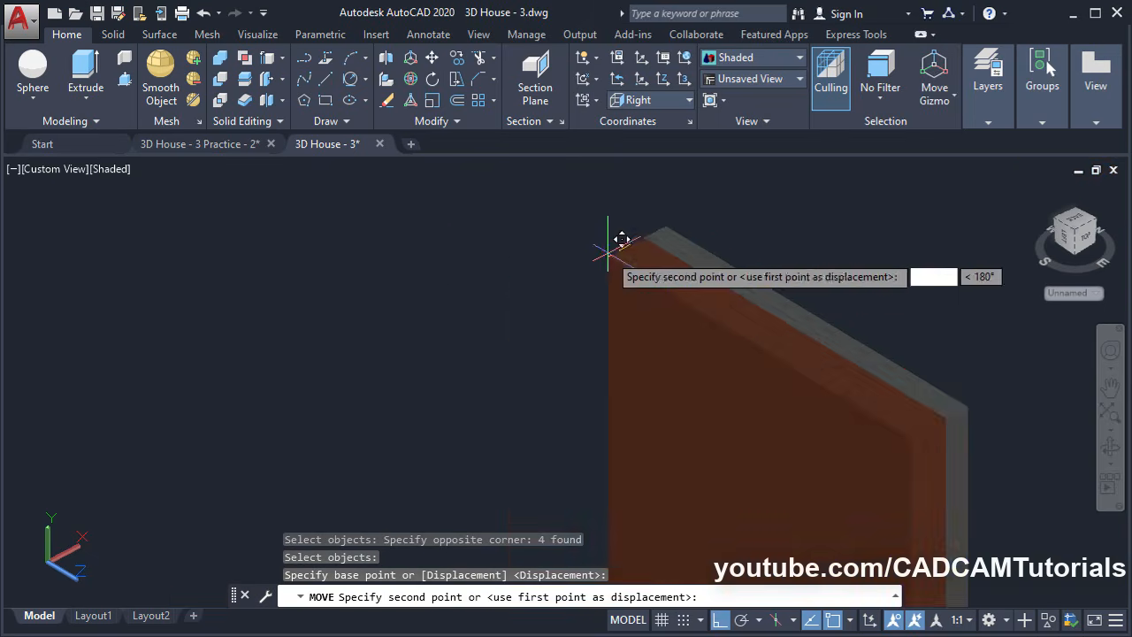
Snap the rotated door into the interior doorway of the house
scroll(513, 260, down, 5)
middle_drag(724, 259, 685, 482)
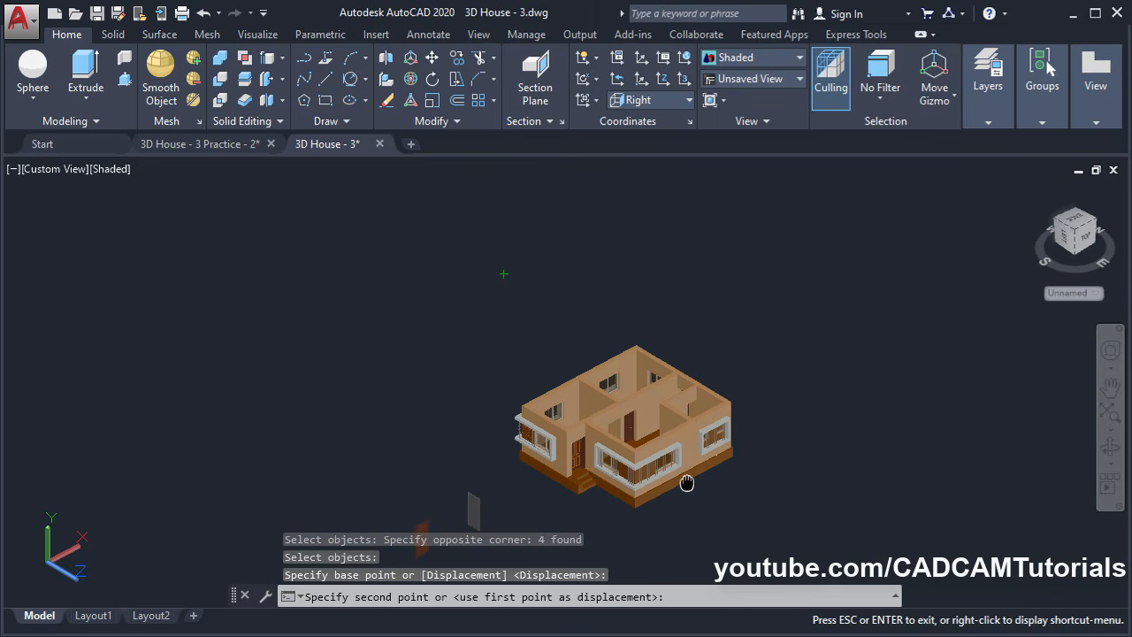
scroll(688, 389, up, 5)
scroll(663, 380, up, 2)
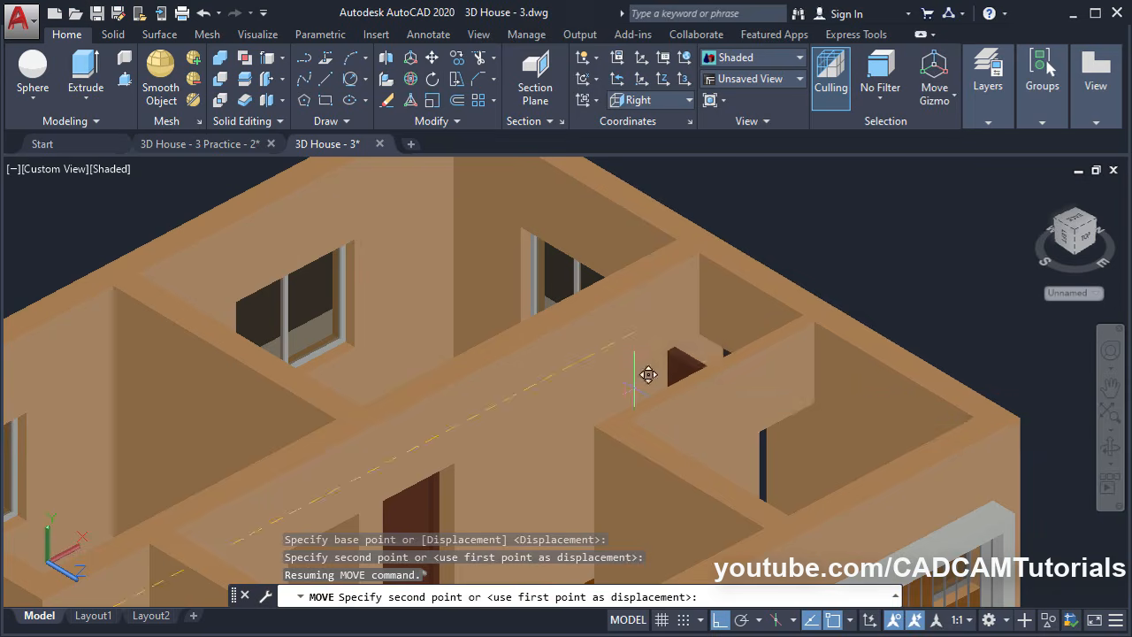
shift+middle_drag(634, 381, 637, 415)
scroll(698, 354, up, 3)
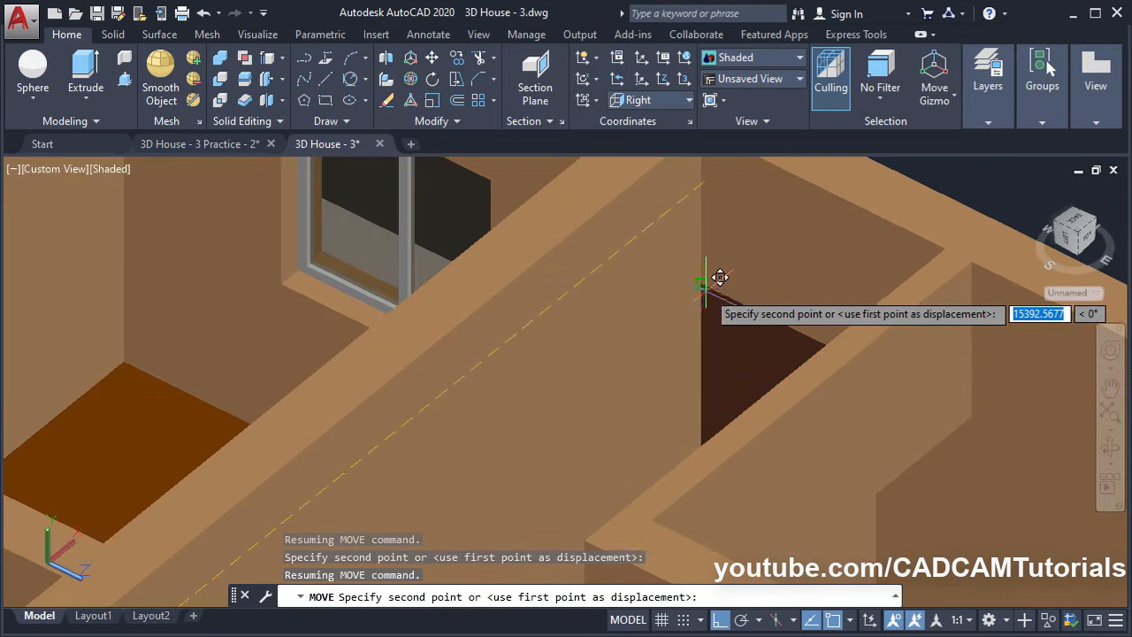
scroll(705, 286, down, 5)
scroll(628, 286, up, 2)
shift+middle_drag(596, 418, 539, 409)
key(Escape)
scroll(849, 451, up, 3)
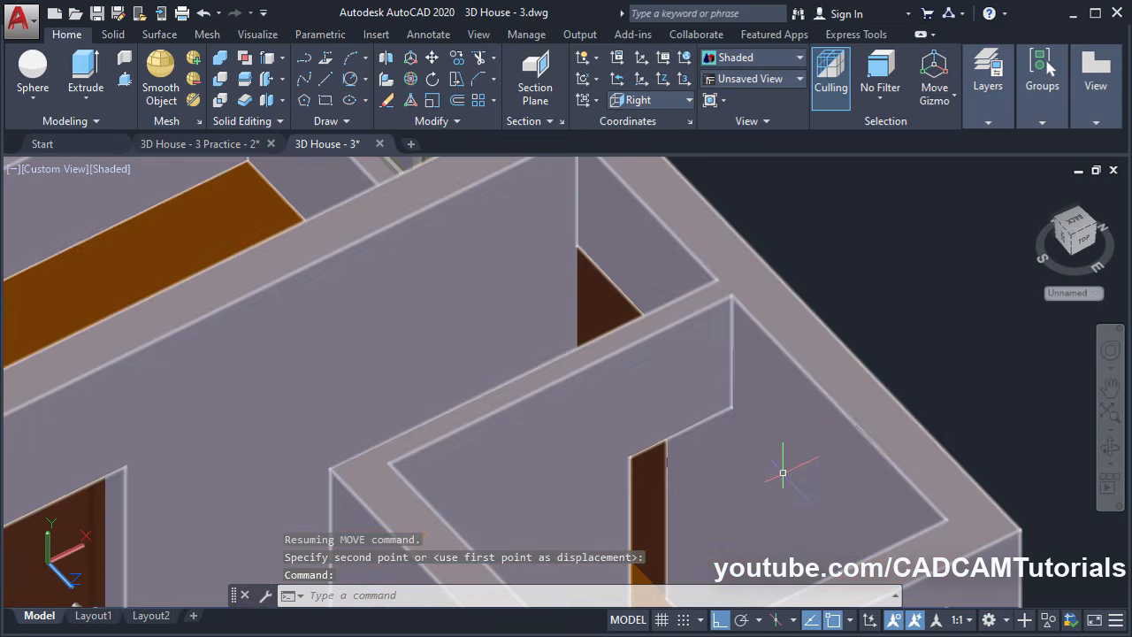
scroll(887, 419, up, 2)
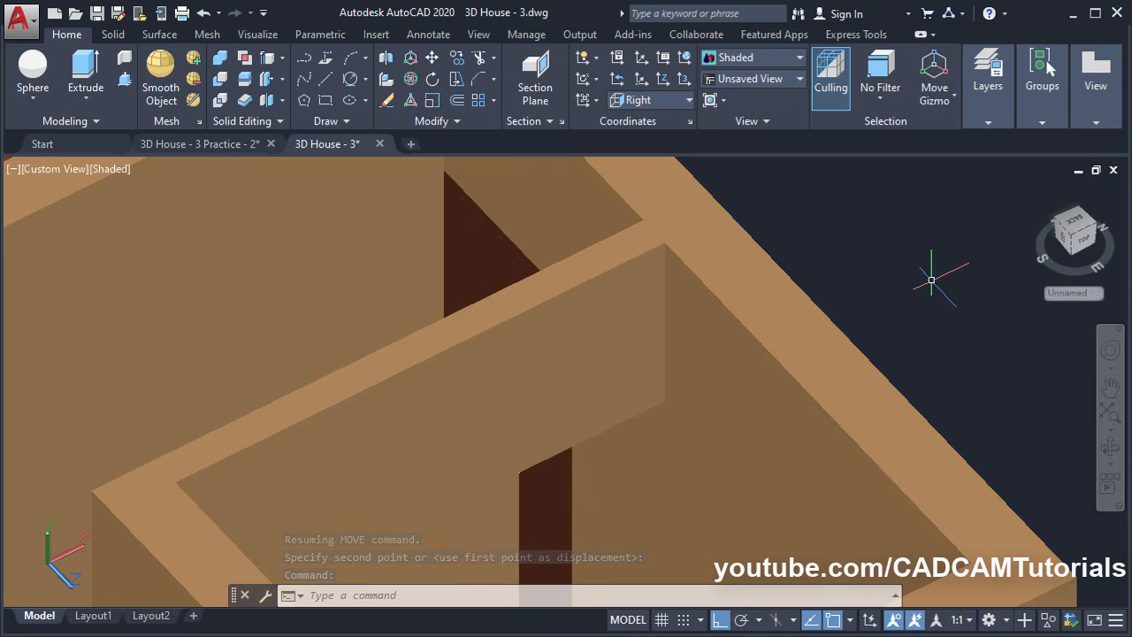
text(di)
key(Return)
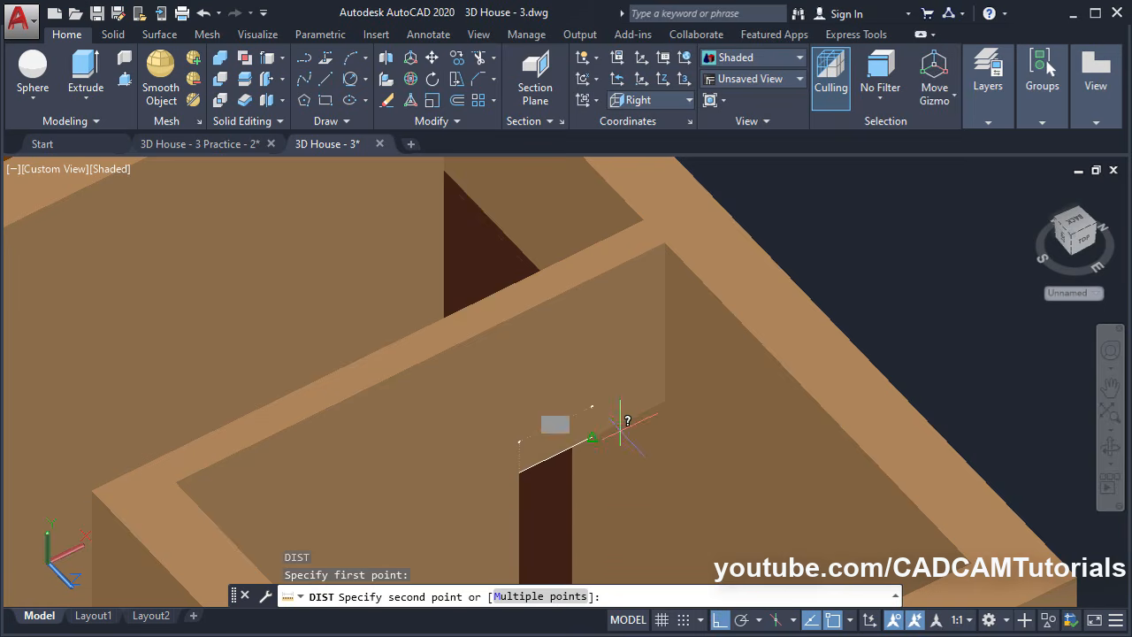
shift+middle_drag(548, 454, 554, 368)
middle_drag(563, 406, 606, 199)
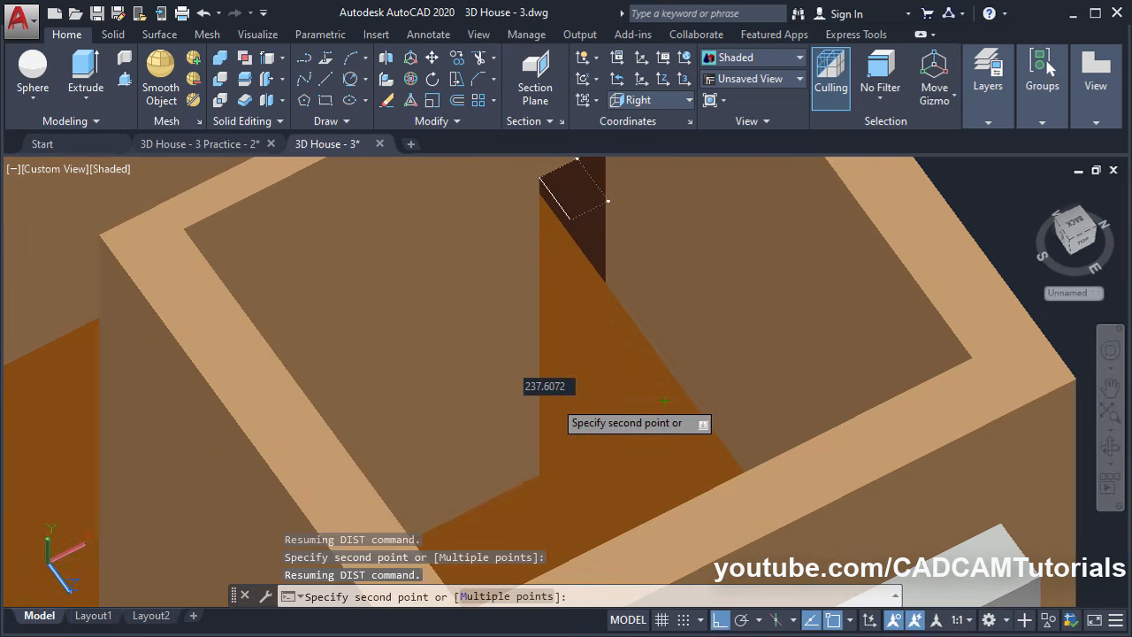
scroll(538, 475, down, 2)
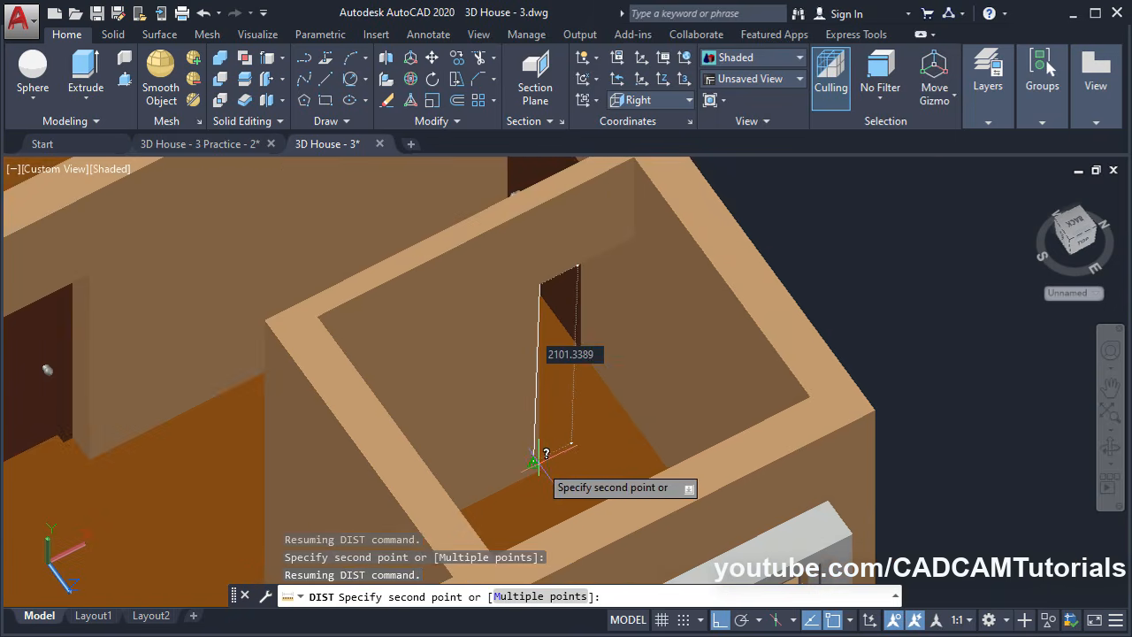
key(Escape)
key(Escape)
scroll(617, 356, down, 5)
shift+middle_drag(442, 481, 508, 314)
middle_drag(250, 421, 713, 273)
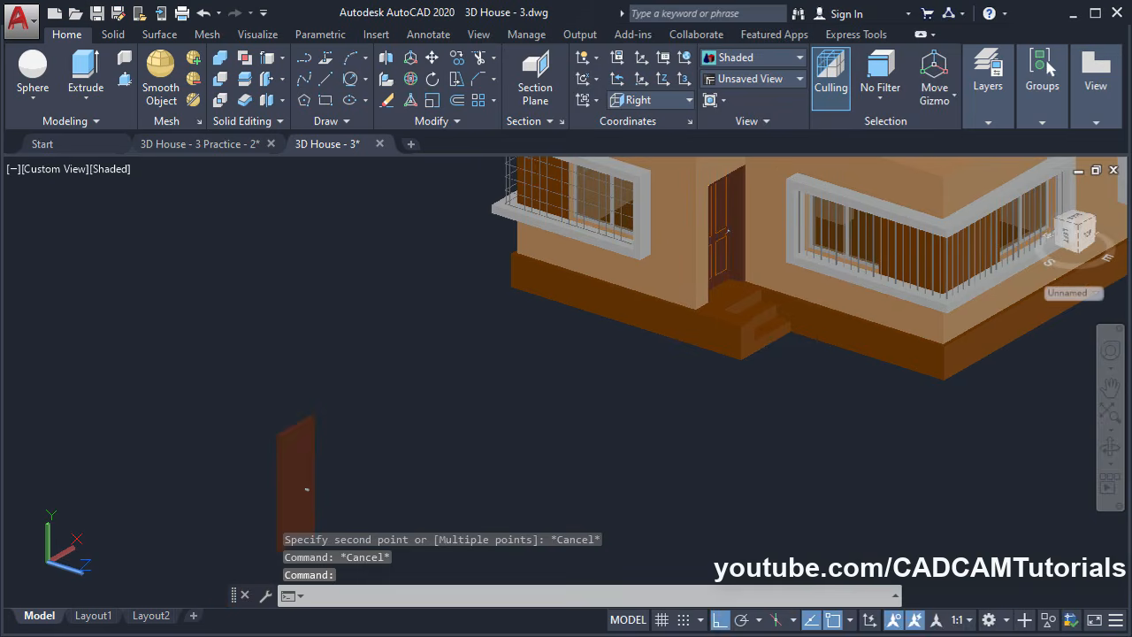
Measure the spare door slab's width with DIST, 900 units, then cancel
scroll(194, 506, up, 4)
scroll(462, 340, up, 4)
middle_drag(508, 271, 578, 336)
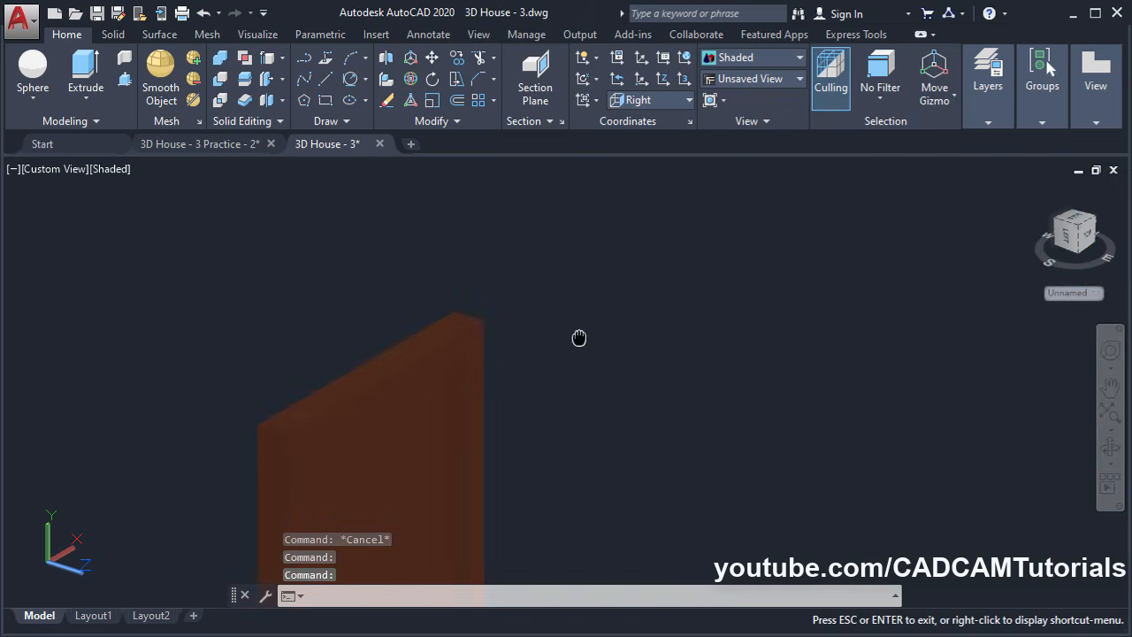
text(ST)
key(Return)
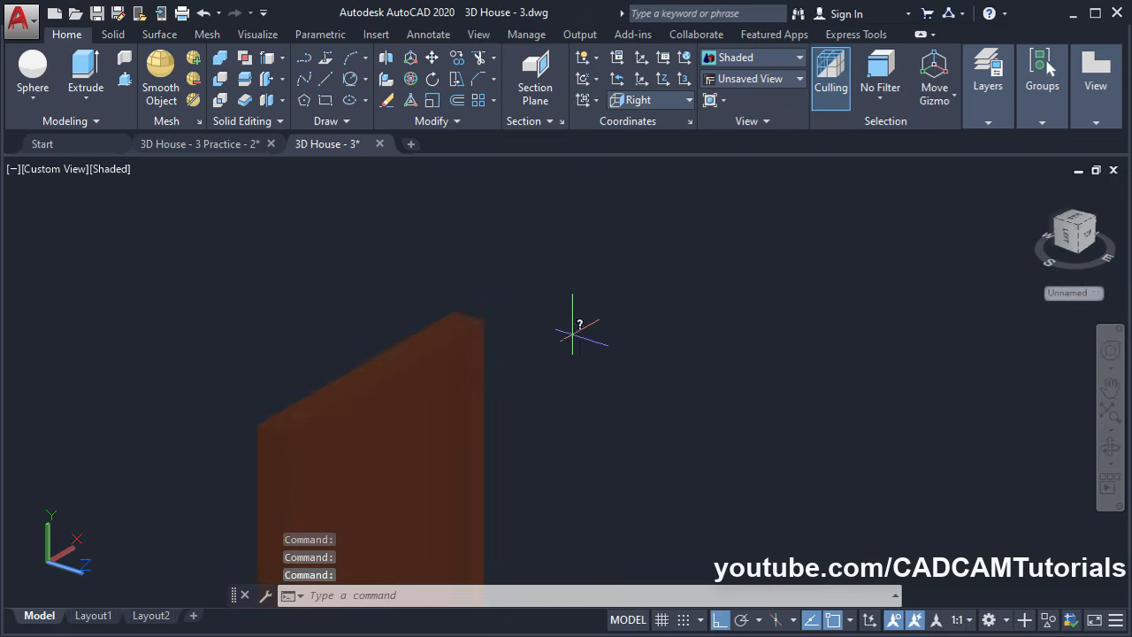
click(287, 433)
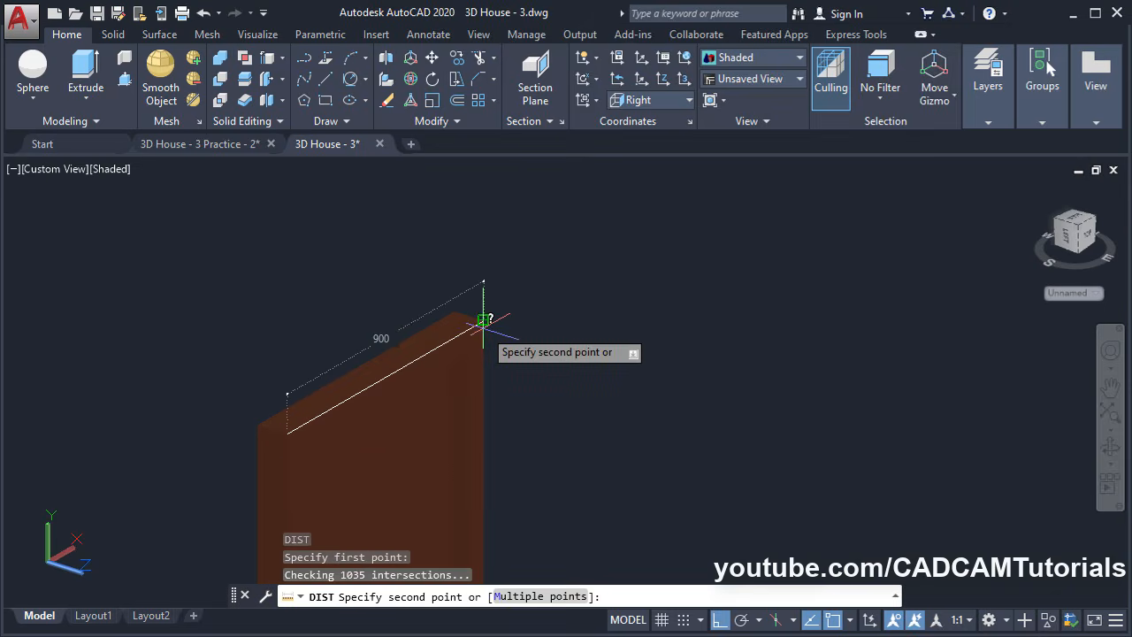
key(Escape)
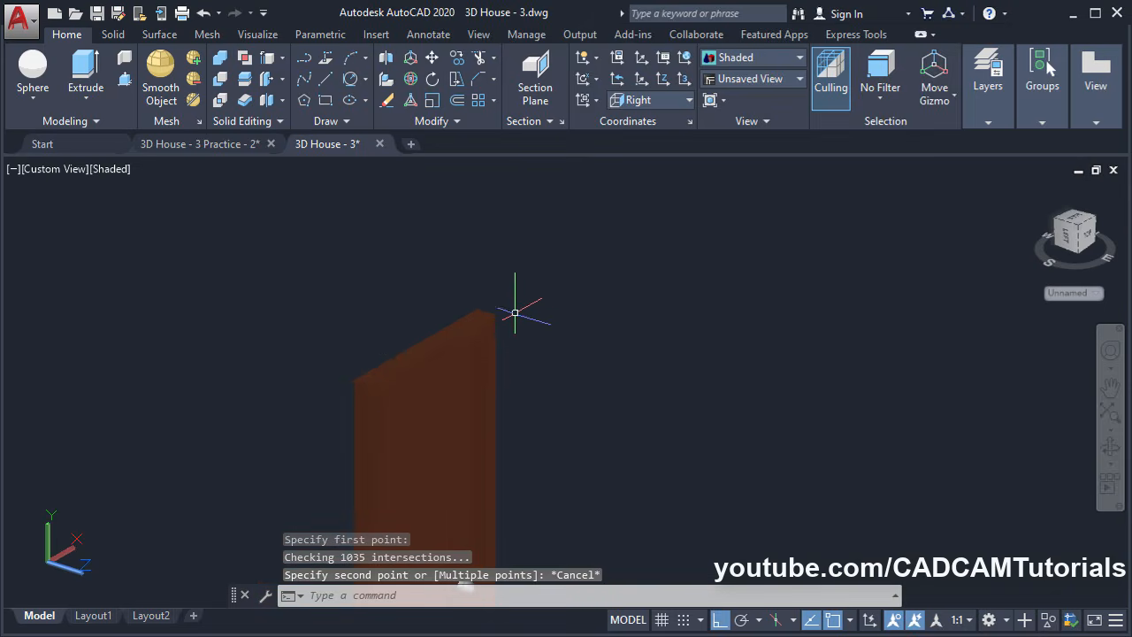
Pan and zoom out to show the whole door with its knob
middle_drag(424, 429, 437, 308)
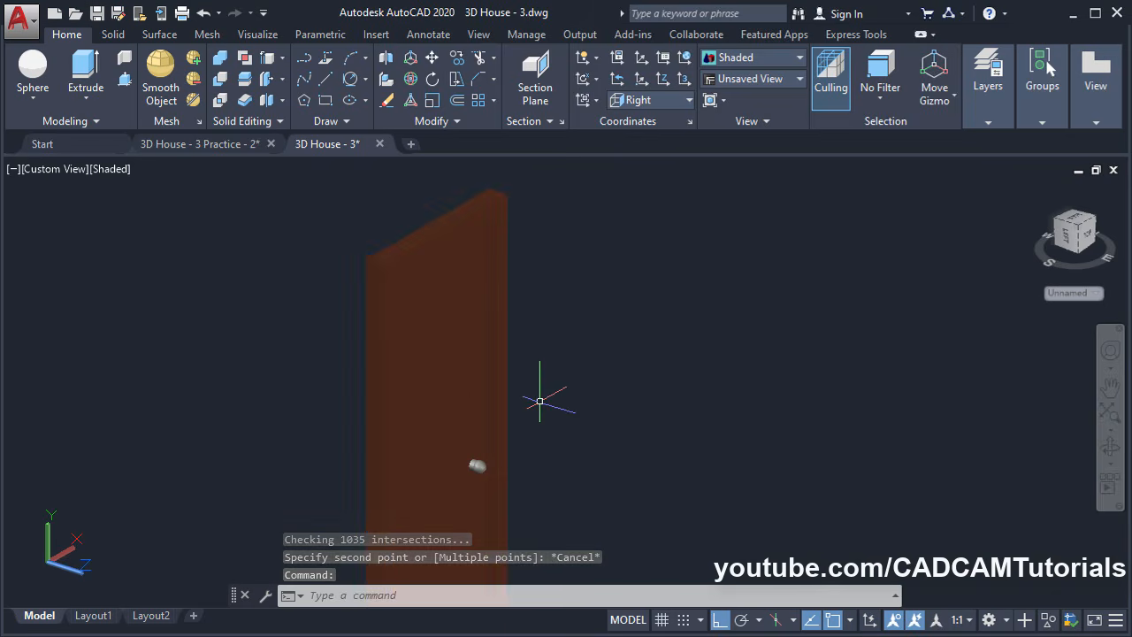
scroll(538, 399, down, 1)
middle_drag(472, 363, 538, 300)
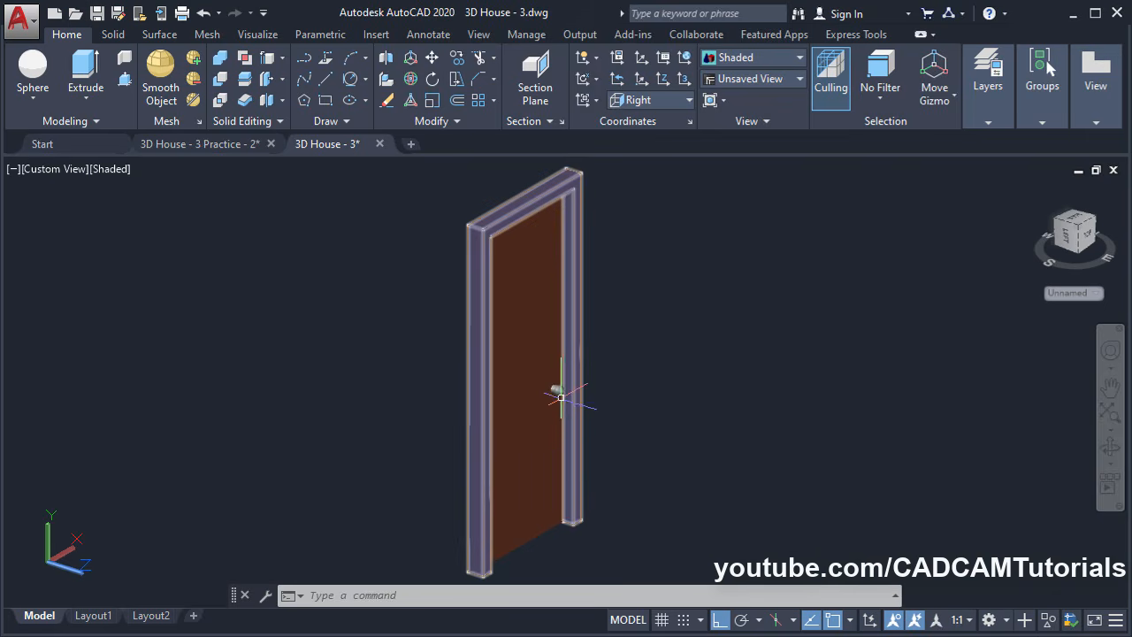
Move the door slab and its knob, excluding the frame, out of the frame along -Z
key(Return)
click(548, 553)
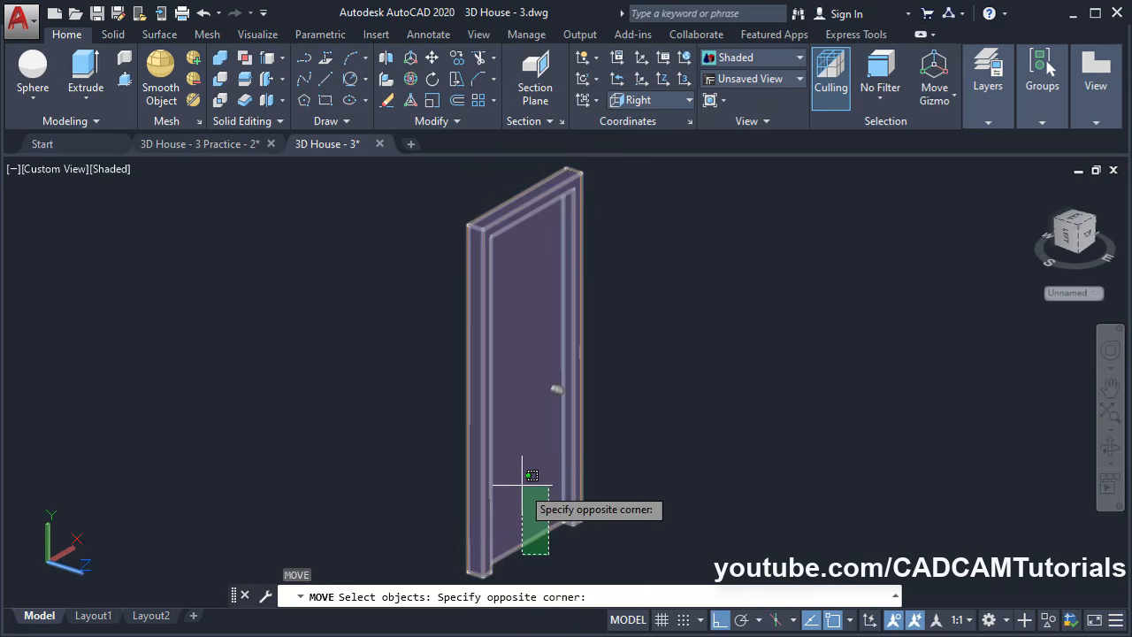
click(521, 481)
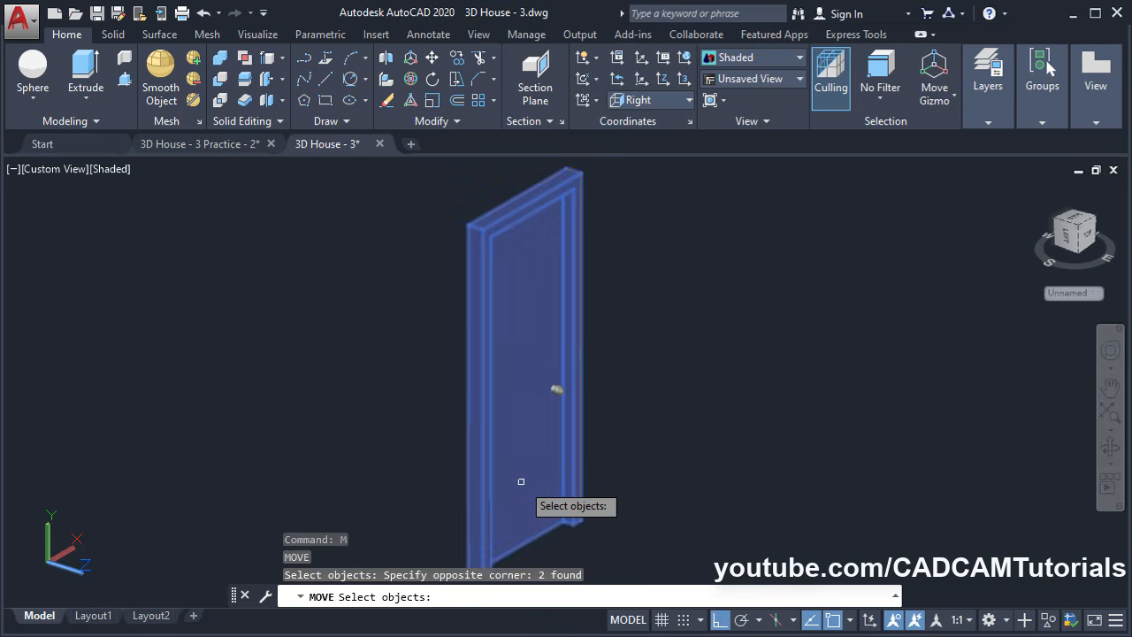
click(557, 390)
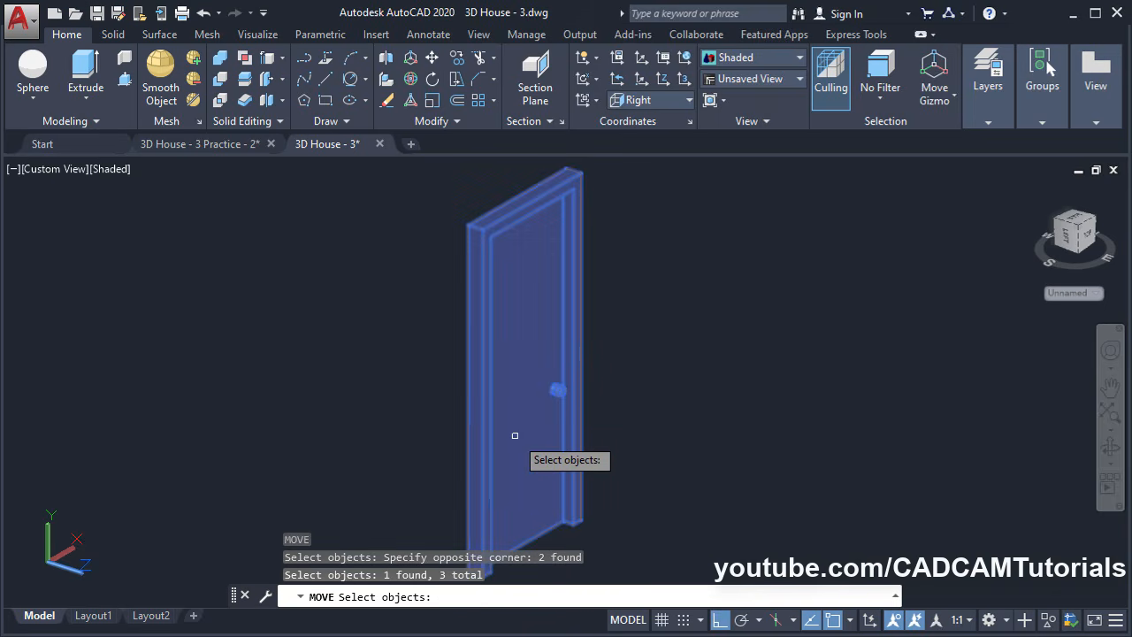
shift+click(489, 225)
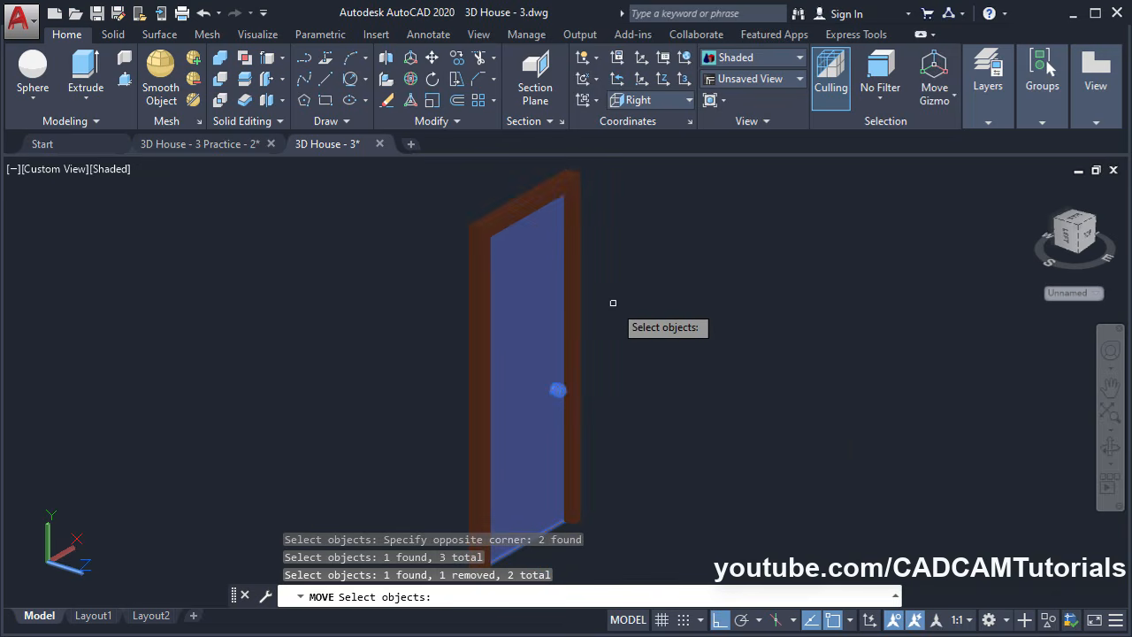
scroll(610, 309, down, 2)
key(Return)
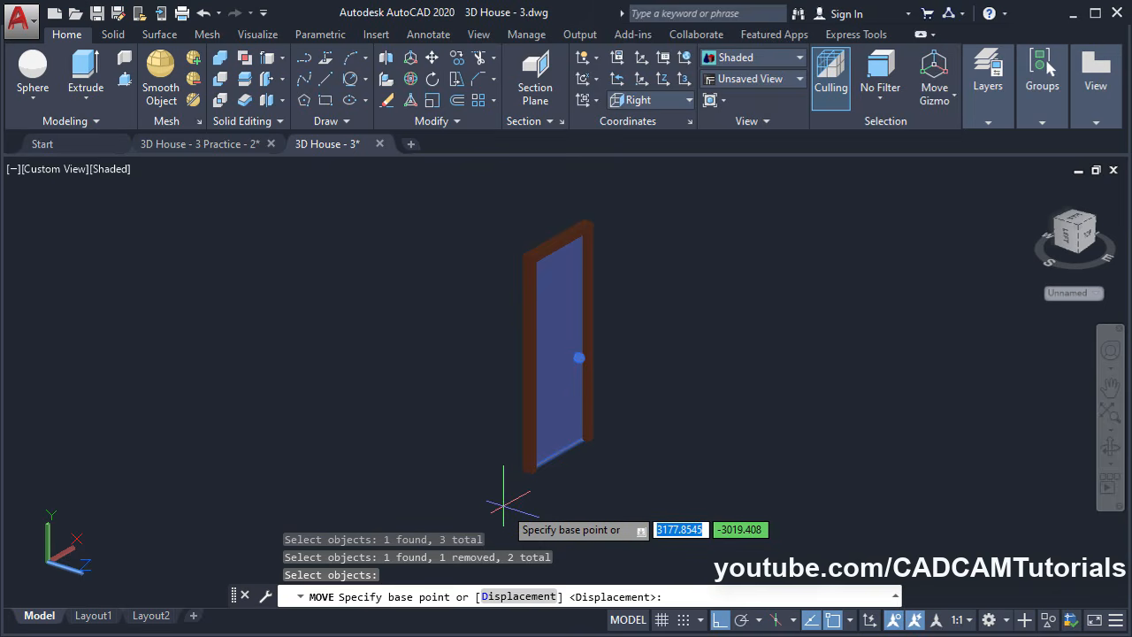
click(507, 495)
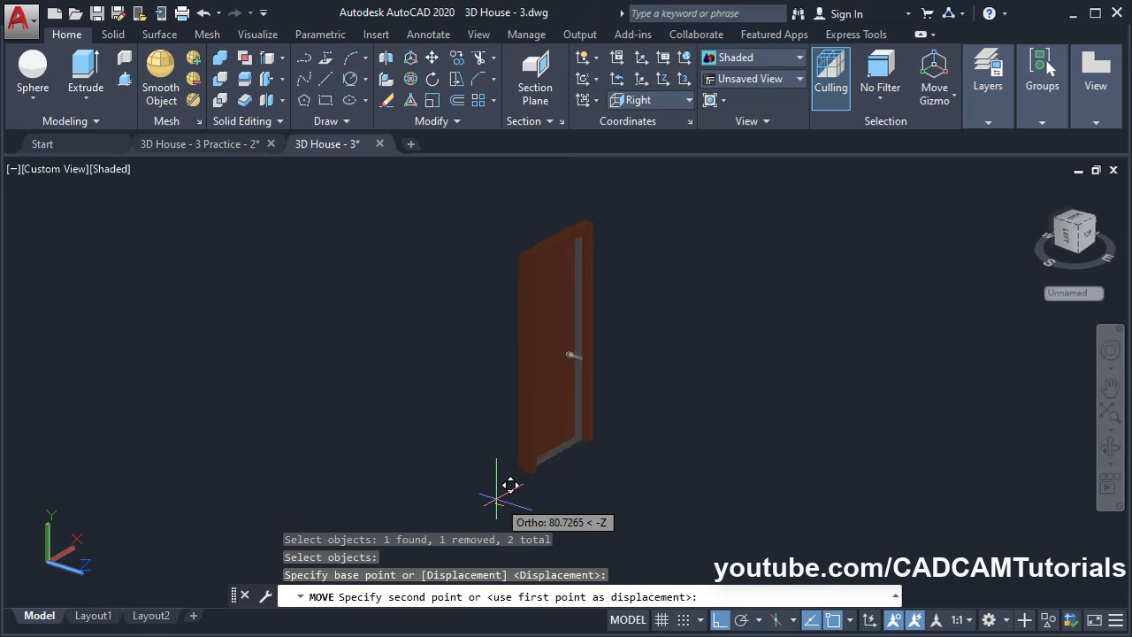
click(348, 457)
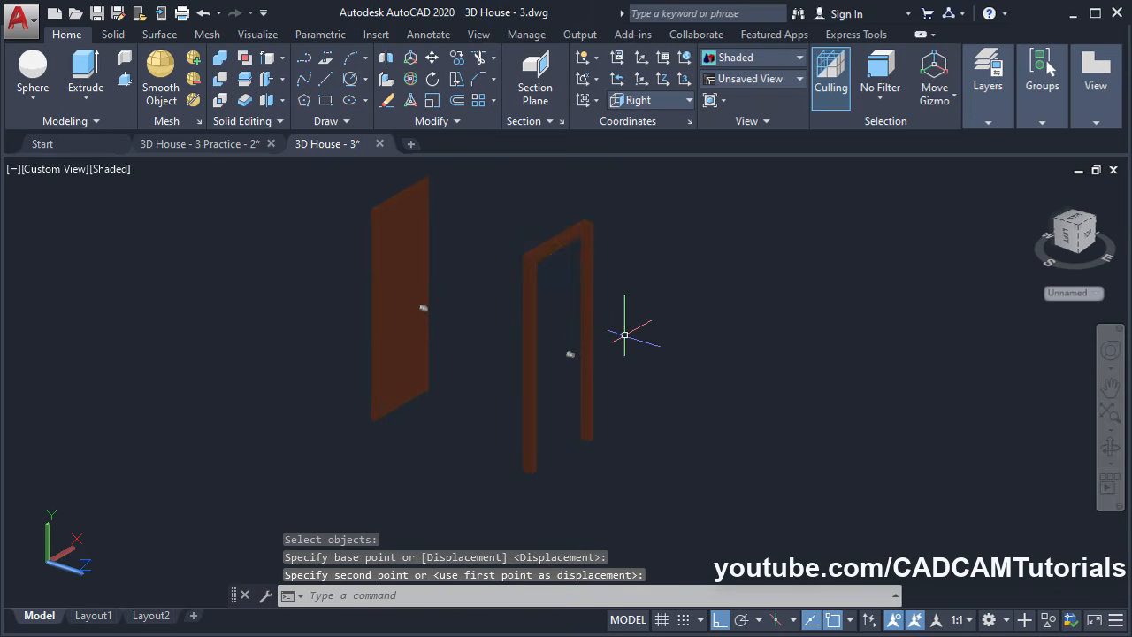
middle_drag(662, 435, 609, 468)
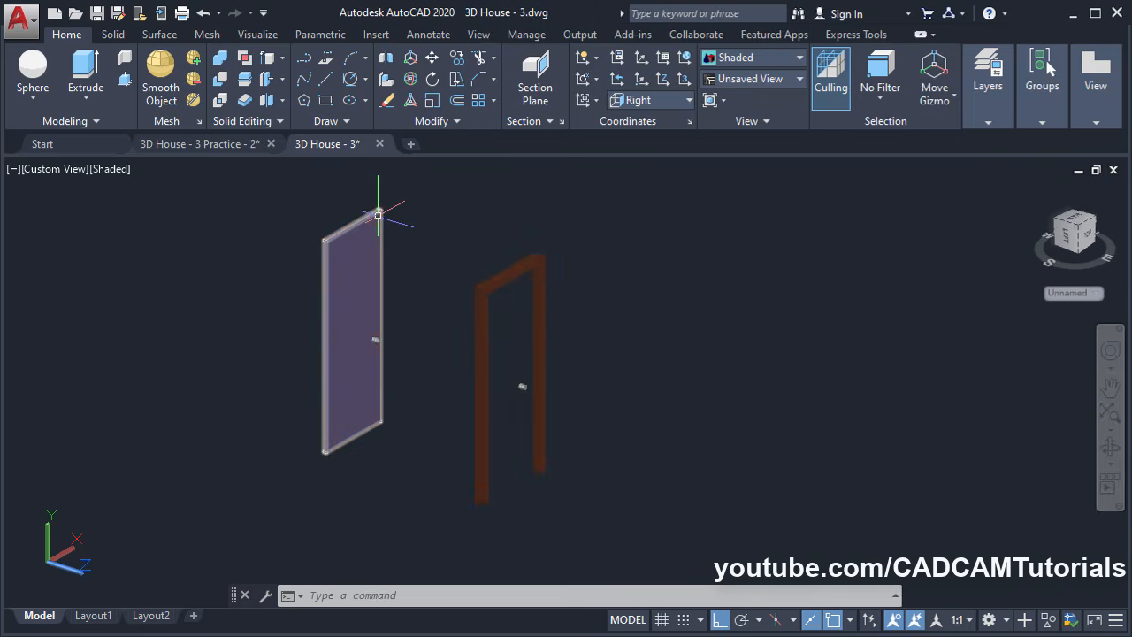
Start Move Faces and select the left jamb faces of the empty door frame
click(283, 80)
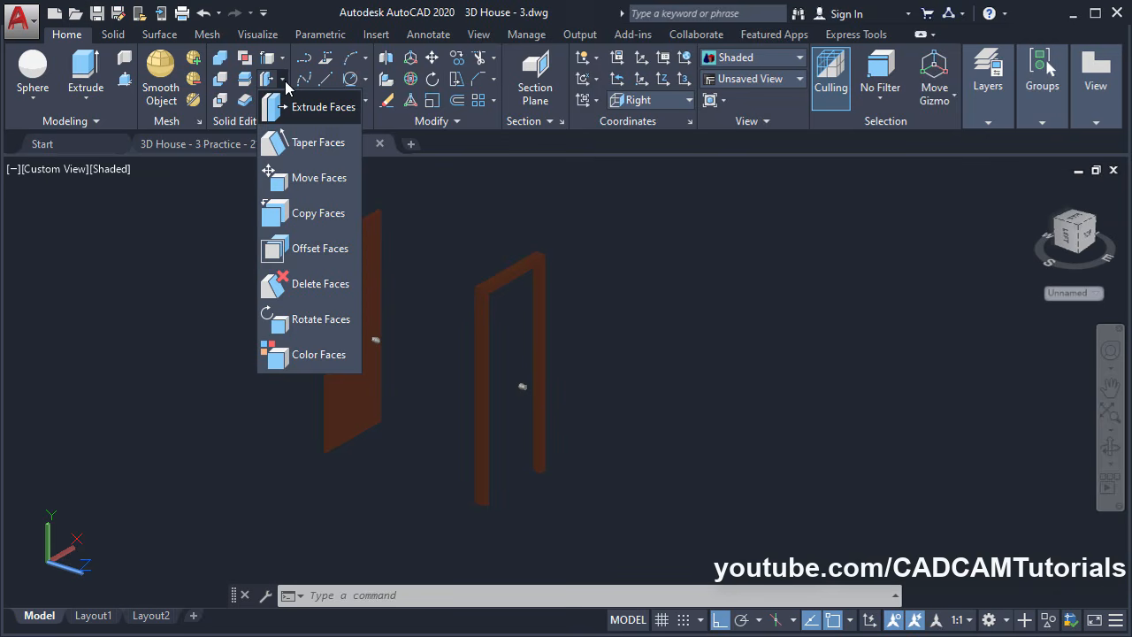
click(292, 181)
scroll(490, 425, up, 2)
scroll(490, 425, down, 3)
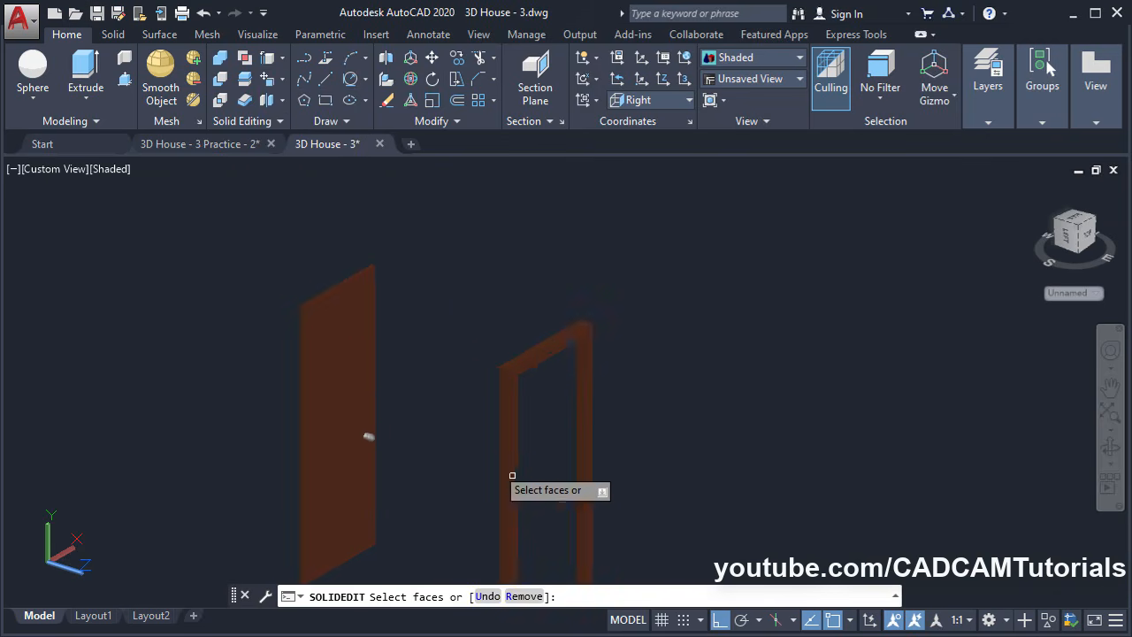
mouse_move(508, 473)
shift+middle_down()
mouse_move(461, 453)
mouse_move(522, 463)
shift+middle_up()
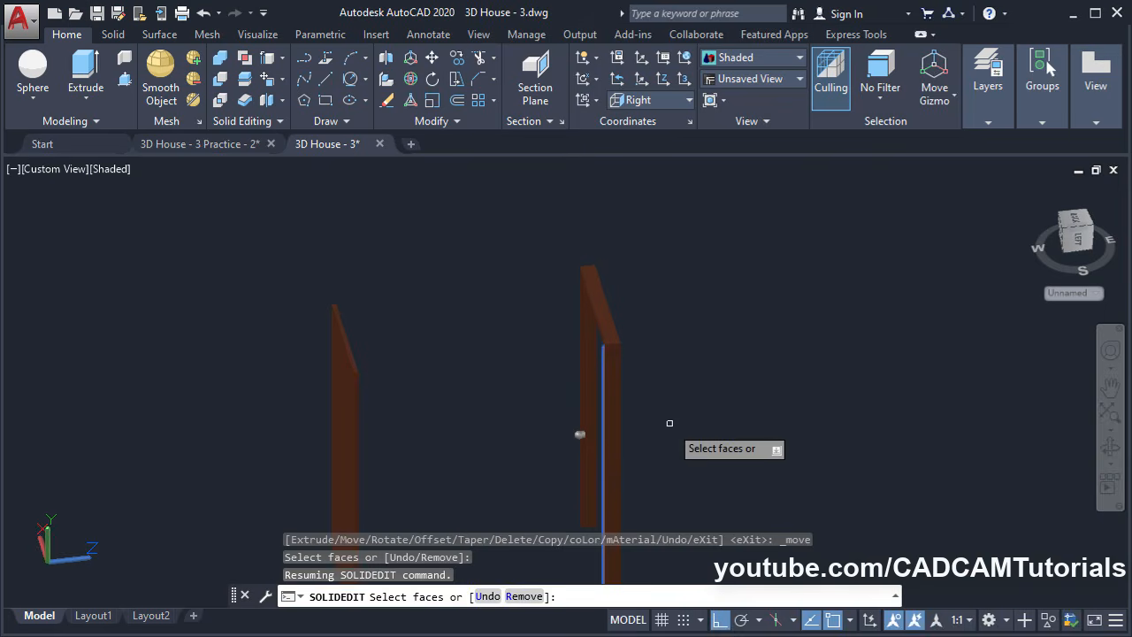
scroll(639, 359, up, 3)
click(528, 293)
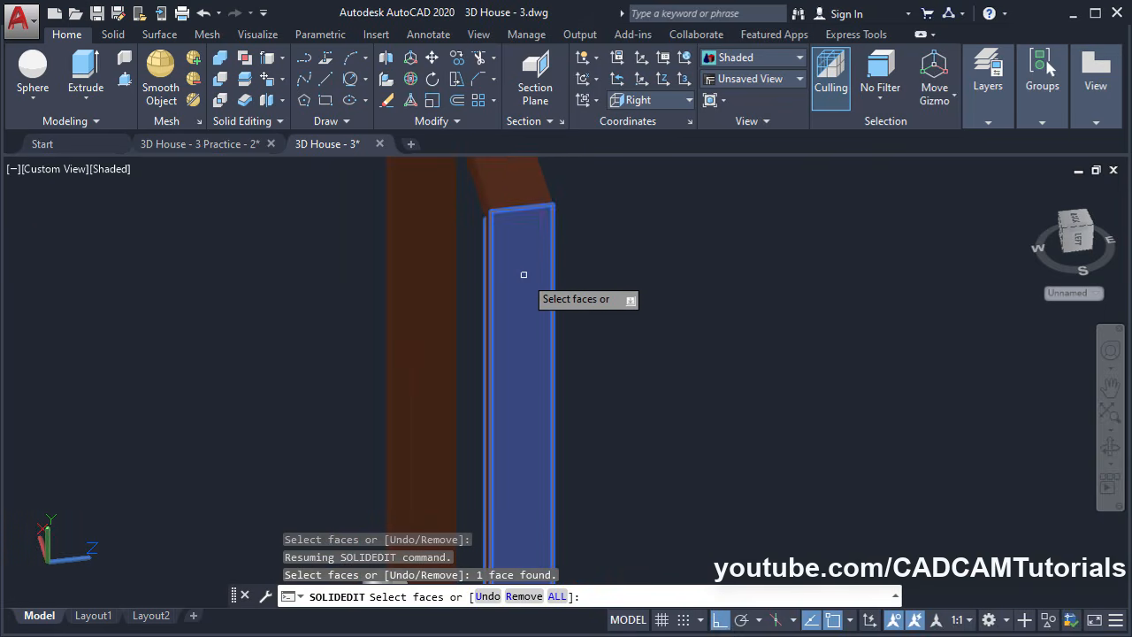
scroll(618, 311, down, 3)
shift+middle_drag(618, 311, 293, 369)
scroll(282, 267, up, 5)
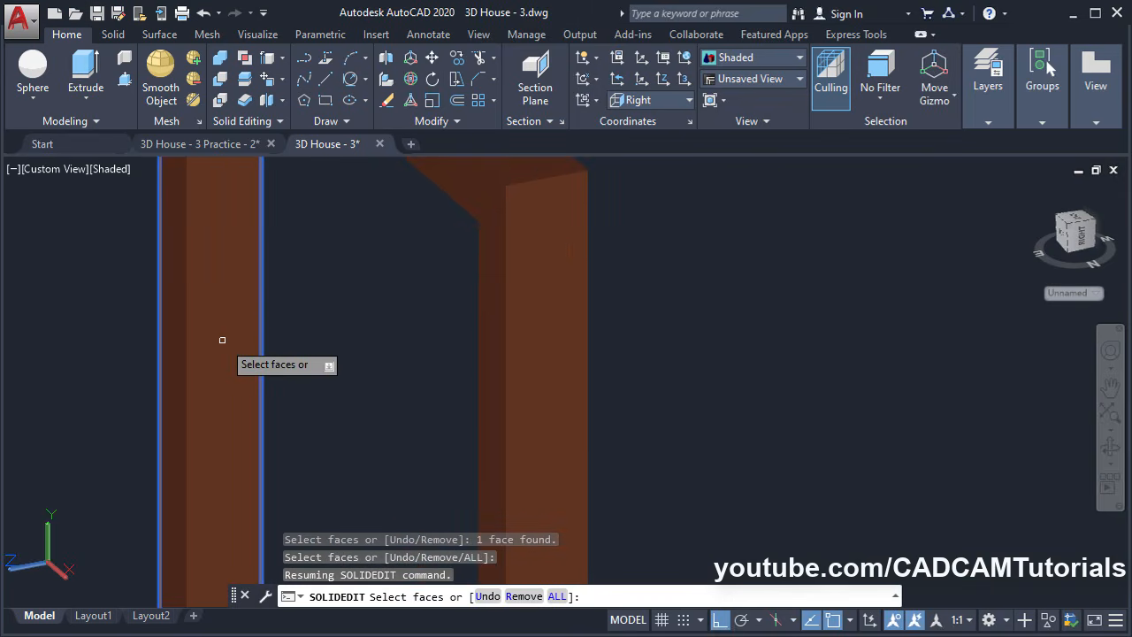
click(222, 336)
shift+middle_drag(299, 370, 407, 391)
scroll(467, 353, up, 3)
click(458, 336)
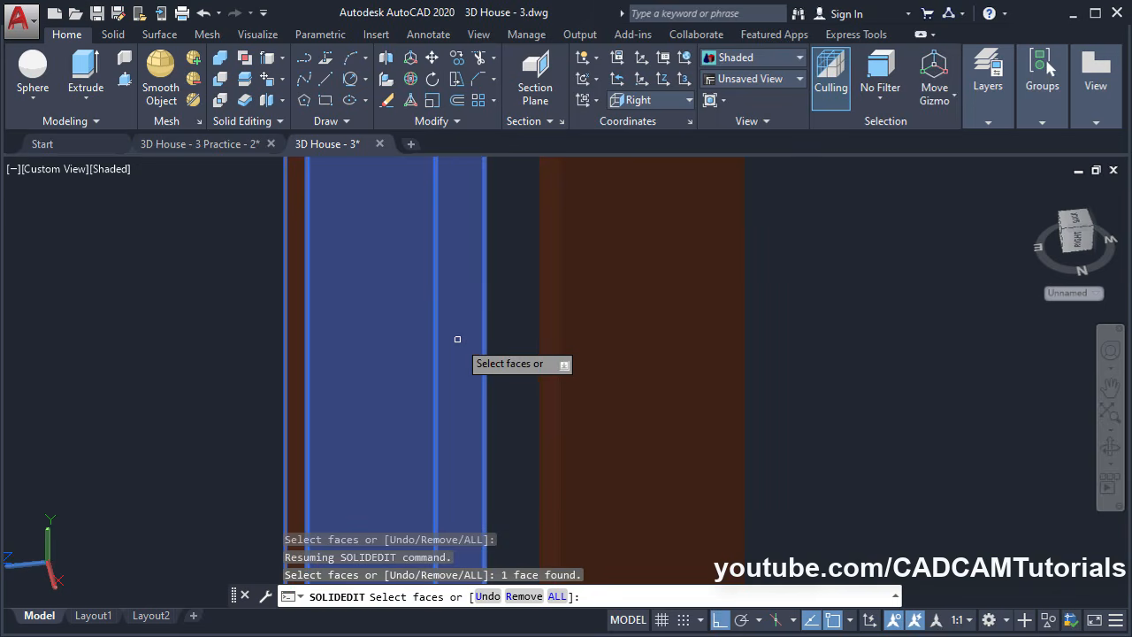
shift+middle_drag(457, 338, 455, 344)
scroll(397, 361, down, 5)
shift+middle_drag(389, 407, 495, 328)
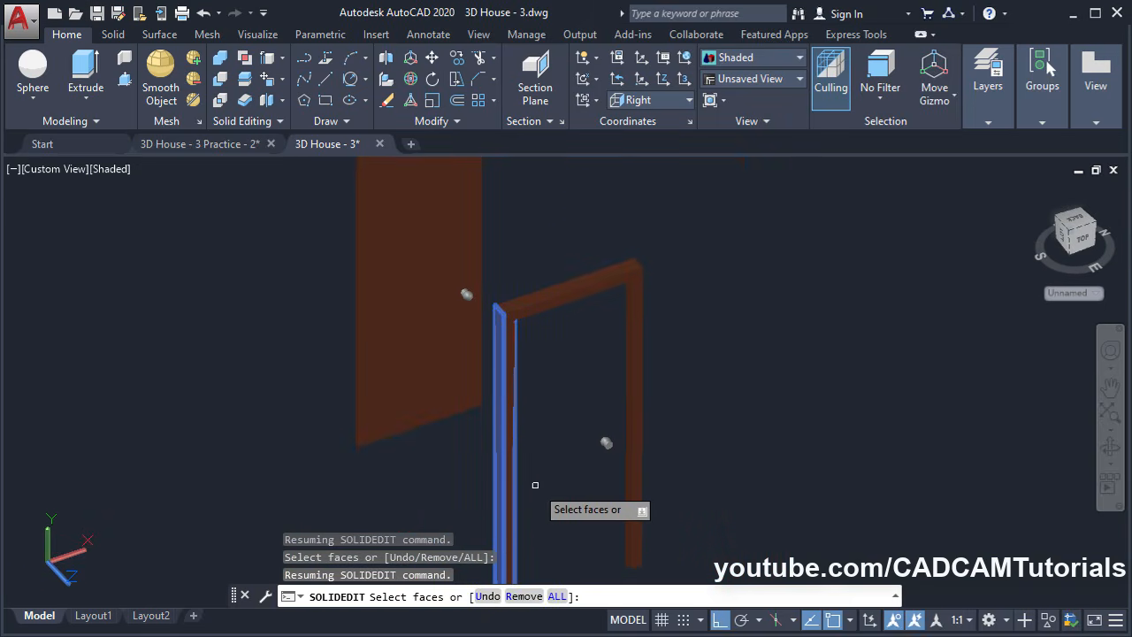
key(Return)
Move the selected jamb faces 200 units along 0°
middle_drag(531, 450, 459, 347)
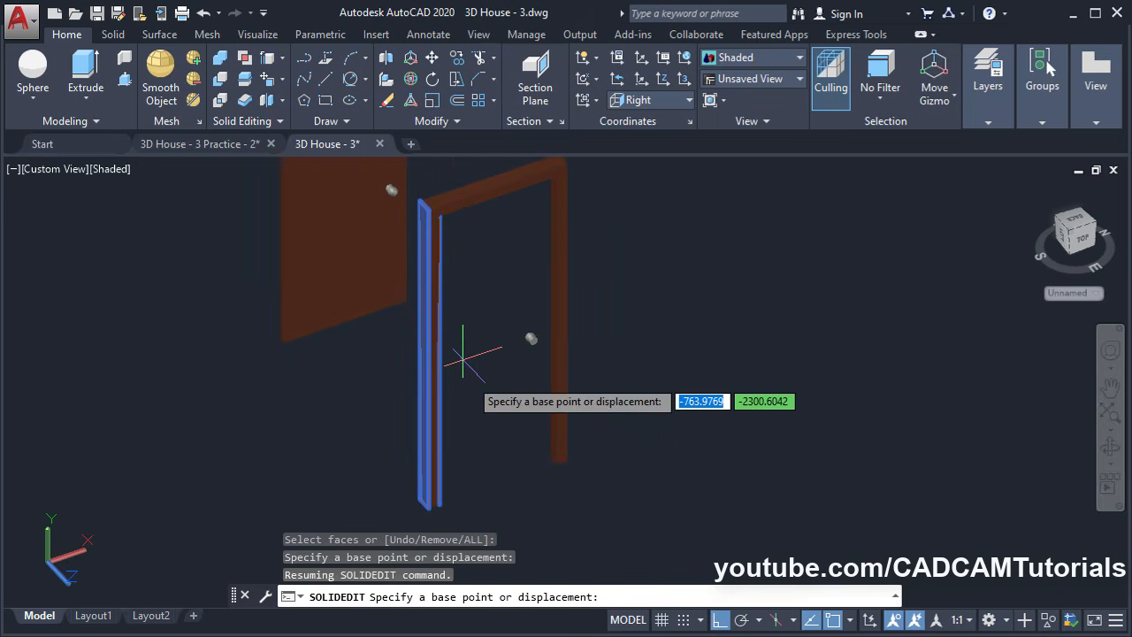
click(497, 529)
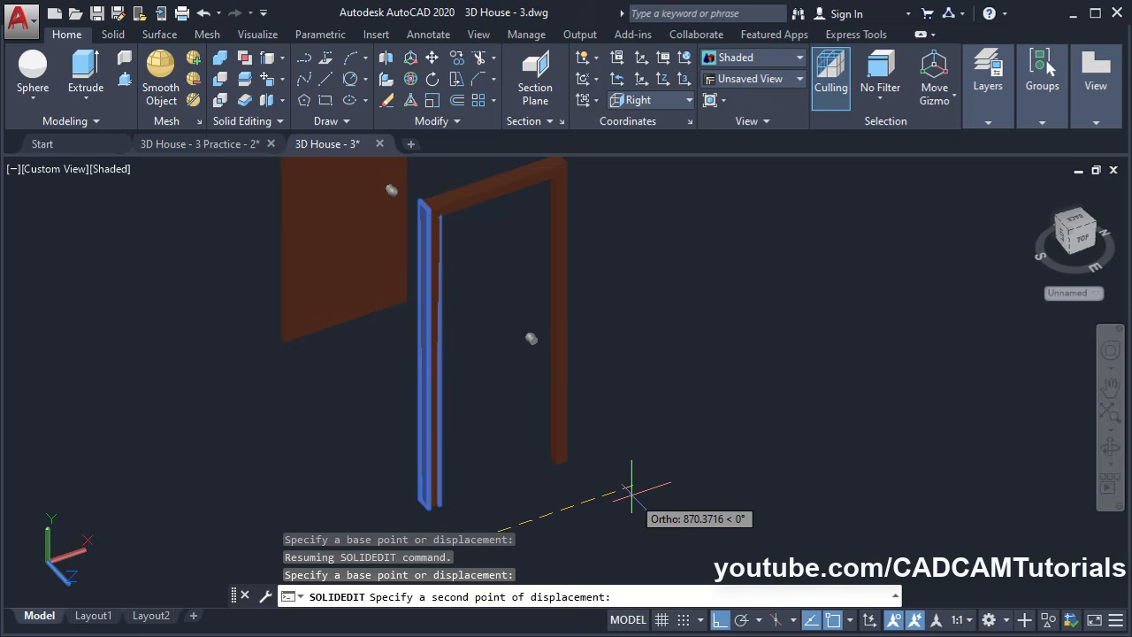
key(Return)
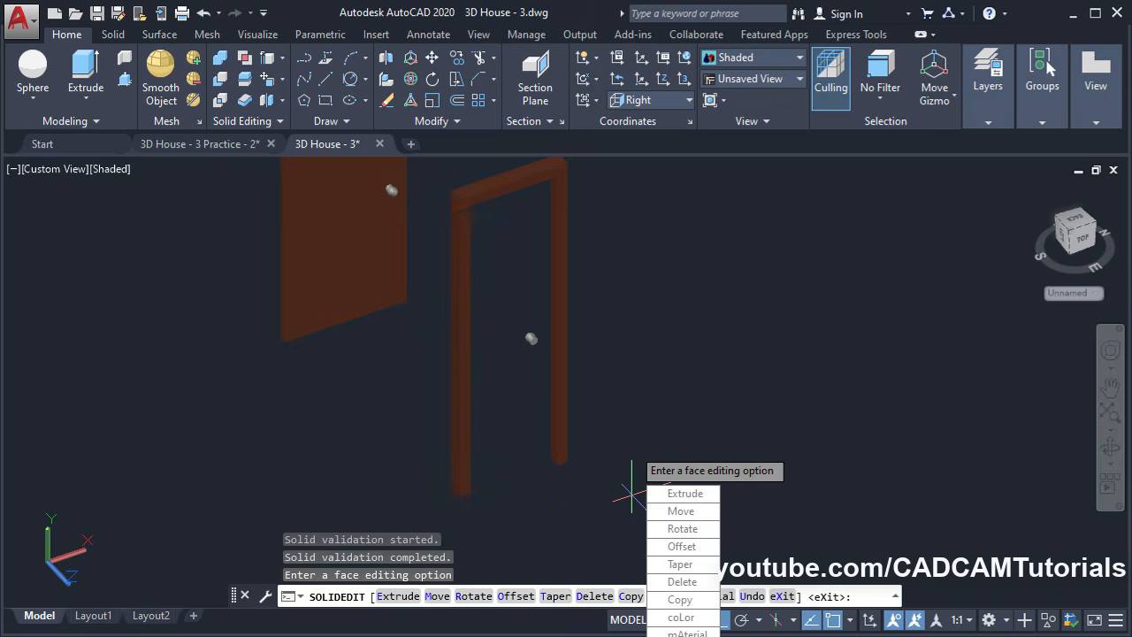
key(Escape)
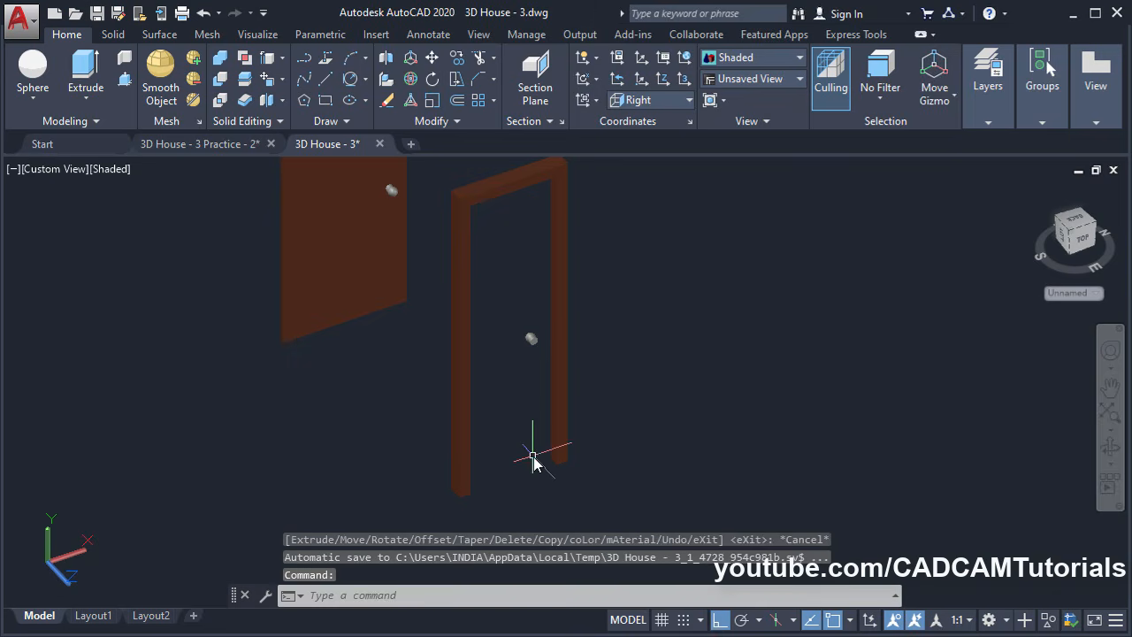
shift+middle_drag(531, 454, 491, 367)
Move the loose door slab's narrow edge face 200 units with SOLIDEDIT Move Faces
scroll(431, 372, up, 6)
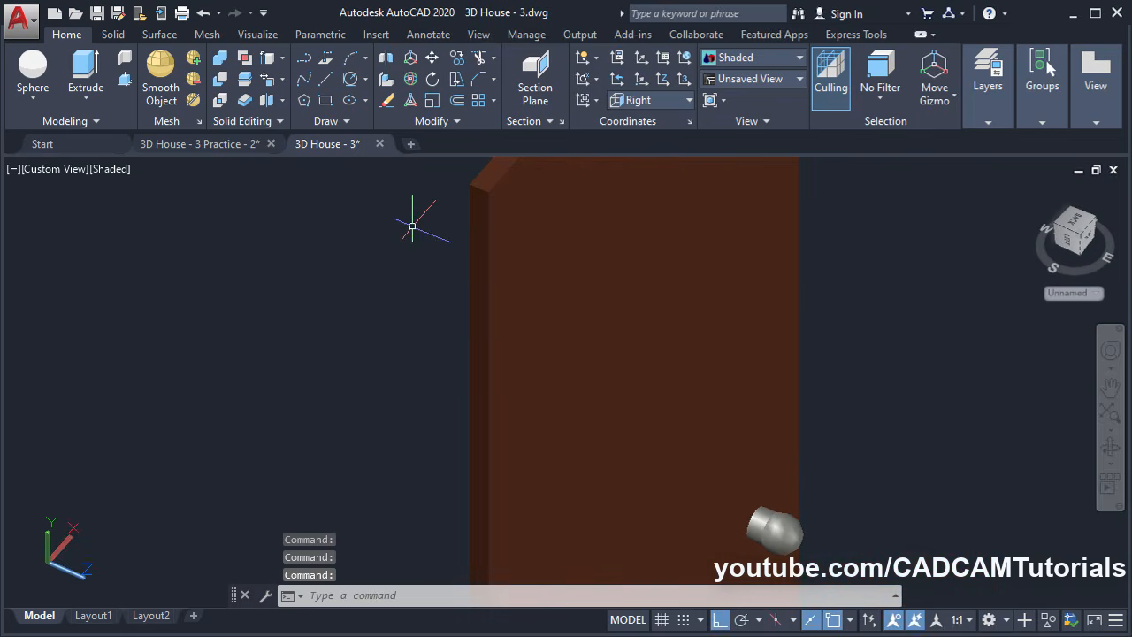
click(270, 82)
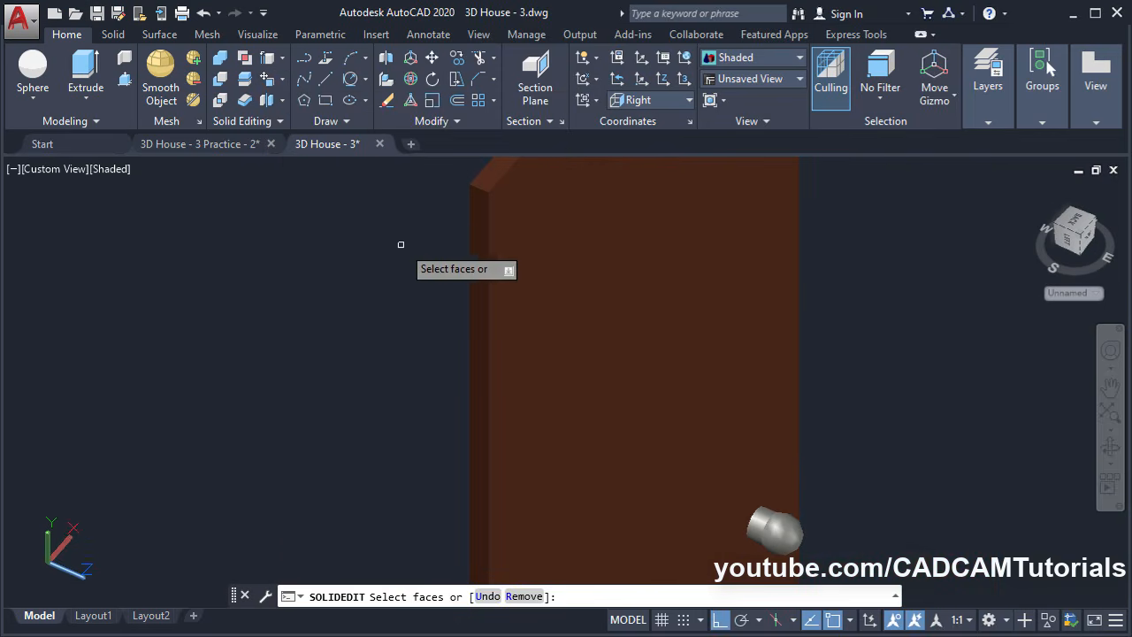
scroll(399, 245, up, 2)
click(506, 343)
scroll(393, 290, down, 3)
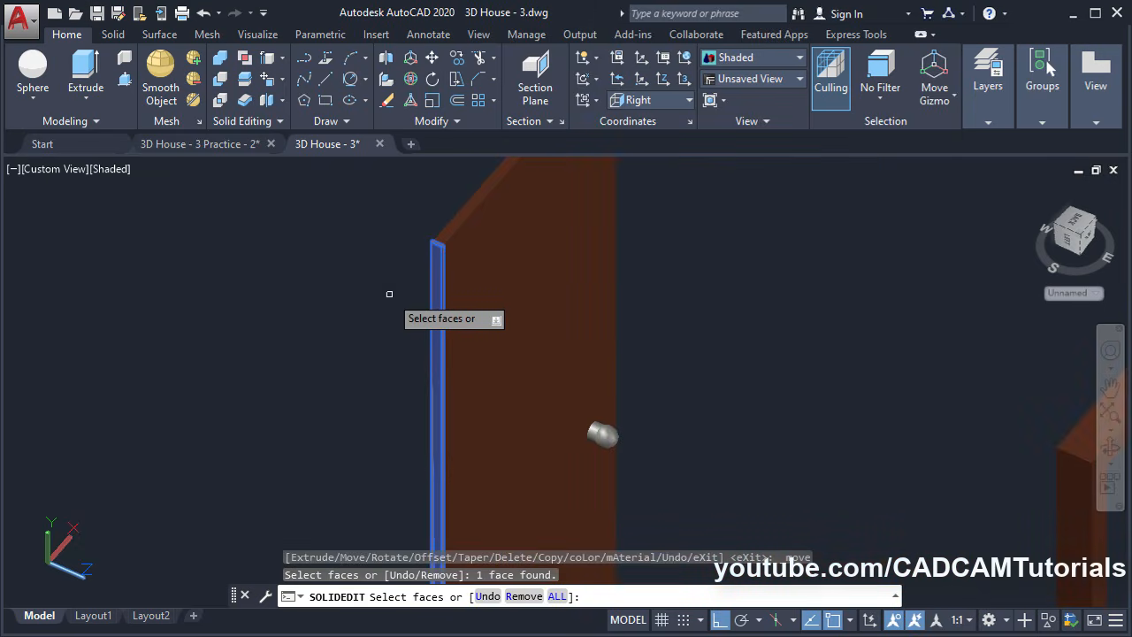
key(Return)
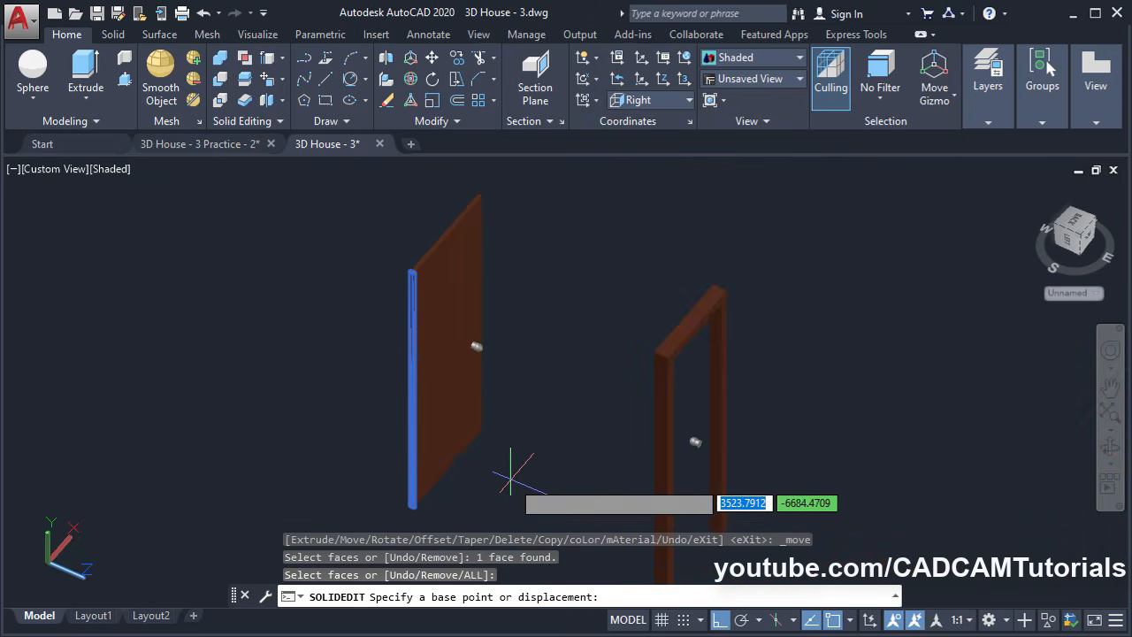
click(506, 485)
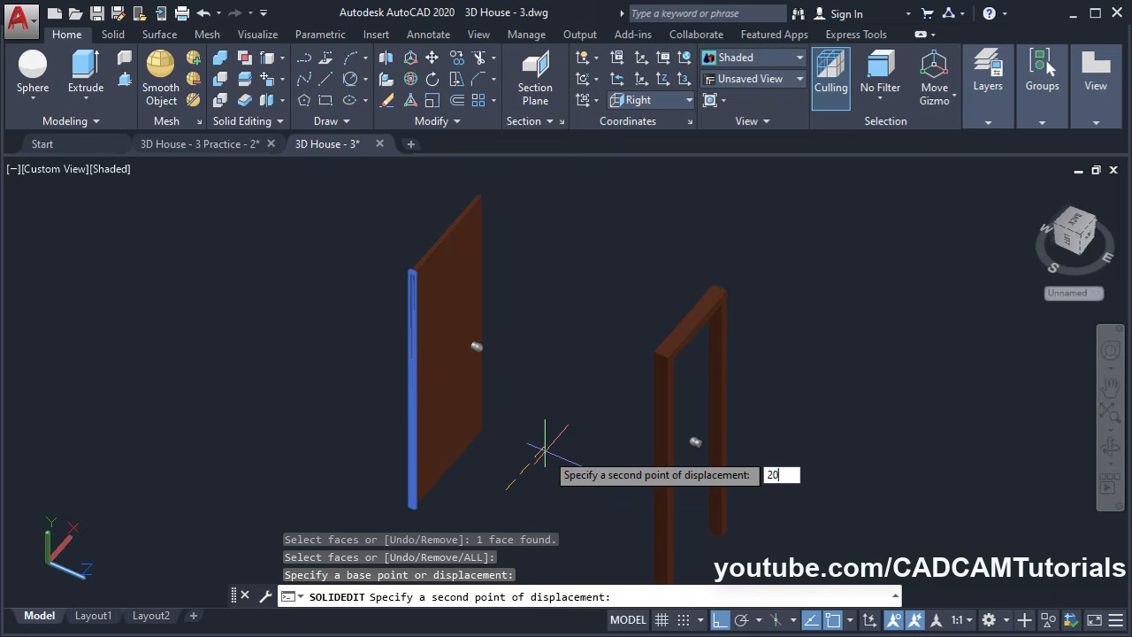
key(Return)
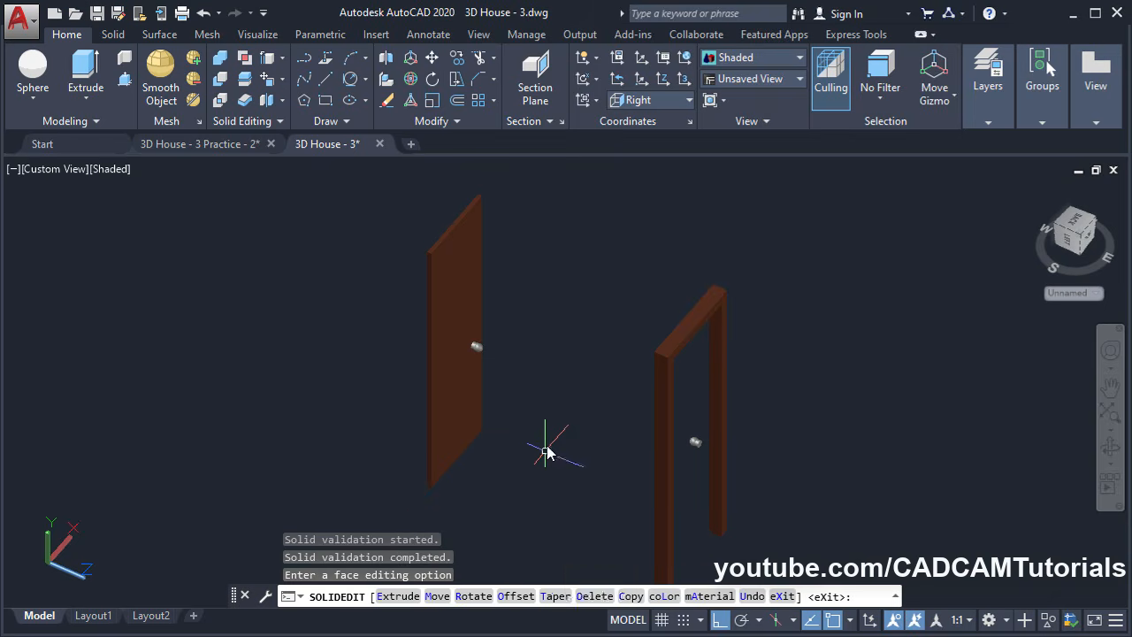
key(Escape)
key(Escape)
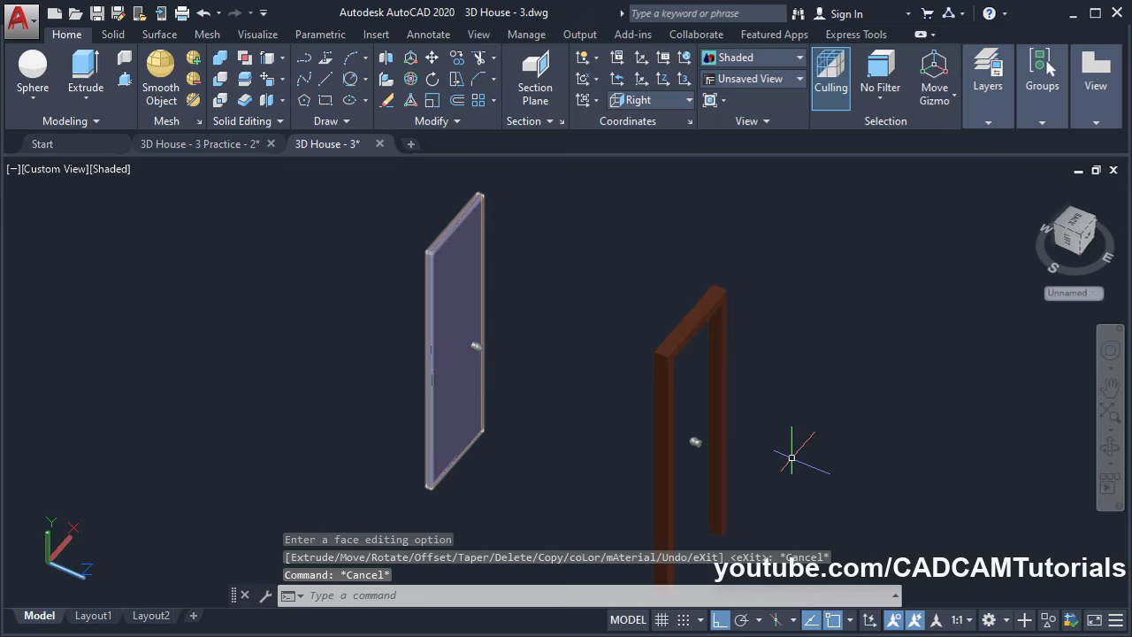
Move the door slab and handle, using the door's top corner as the base point
click(432, 58)
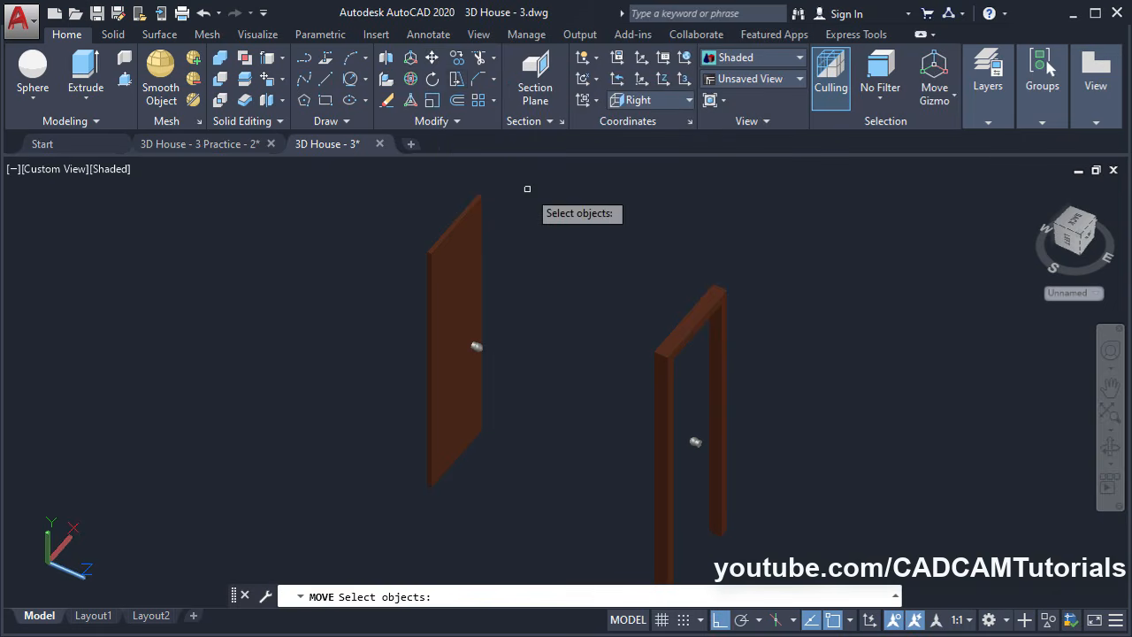
click(543, 285)
click(370, 424)
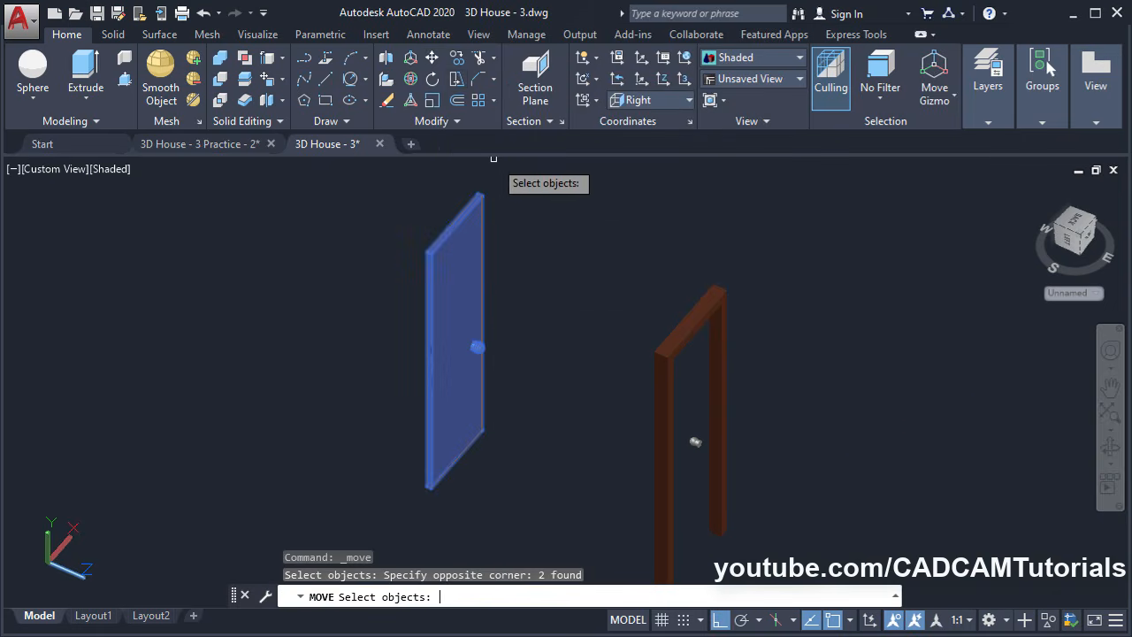
key(Return)
scroll(477, 168, up, 3)
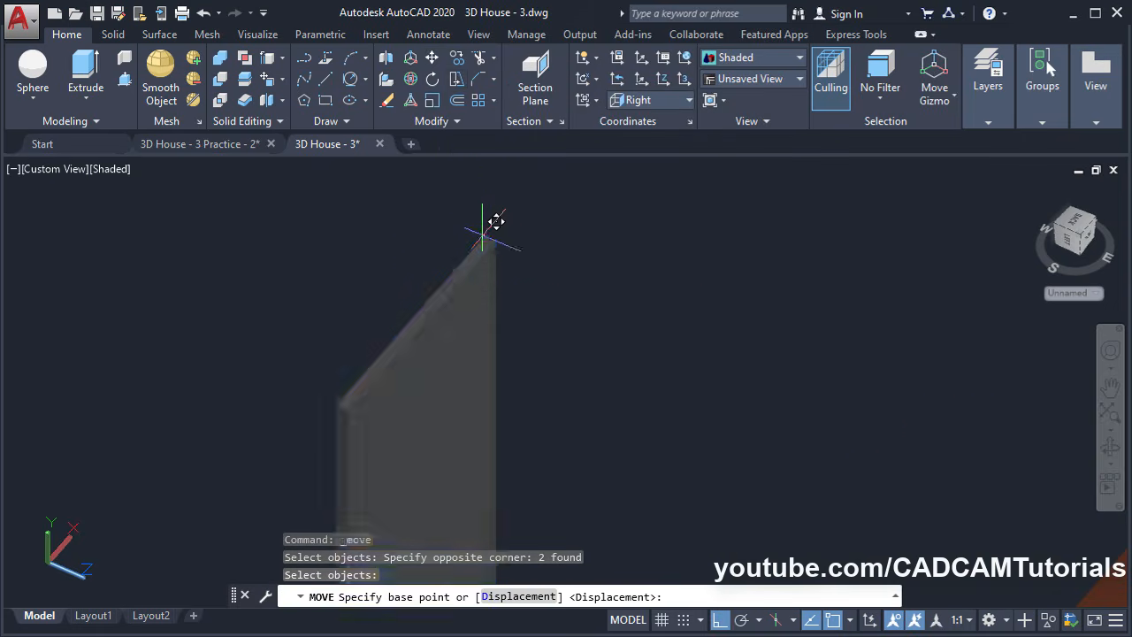
click(483, 234)
scroll(442, 232, down, 6)
Orbit around the house to bring the frame's matching corner into view
shift+middle_drag(475, 371, 557, 274)
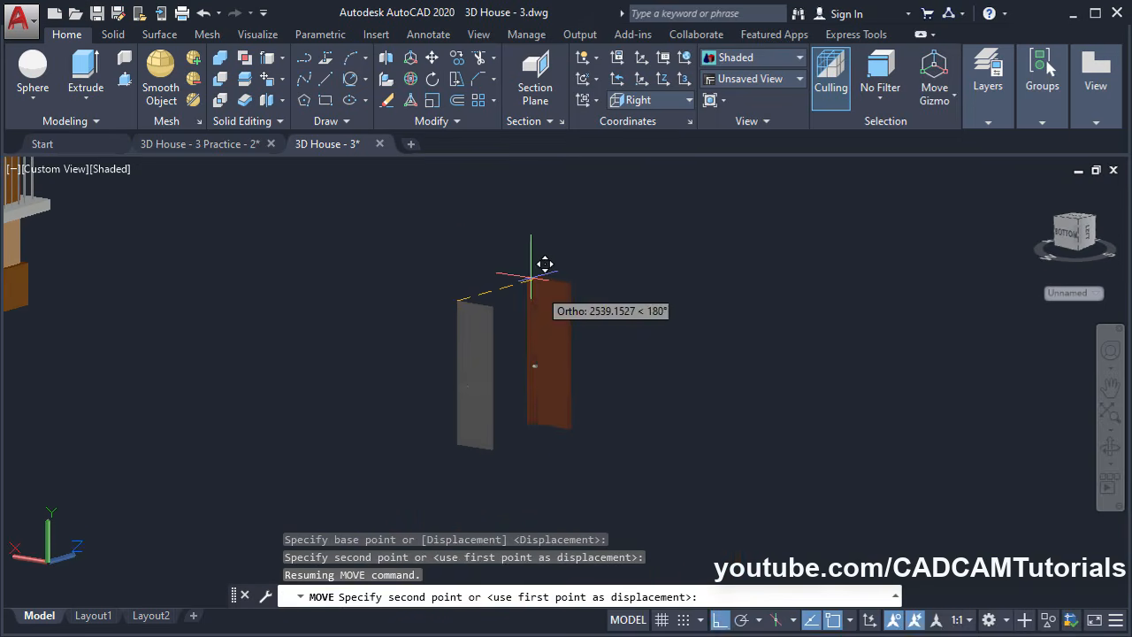
scroll(545, 264, up, 5)
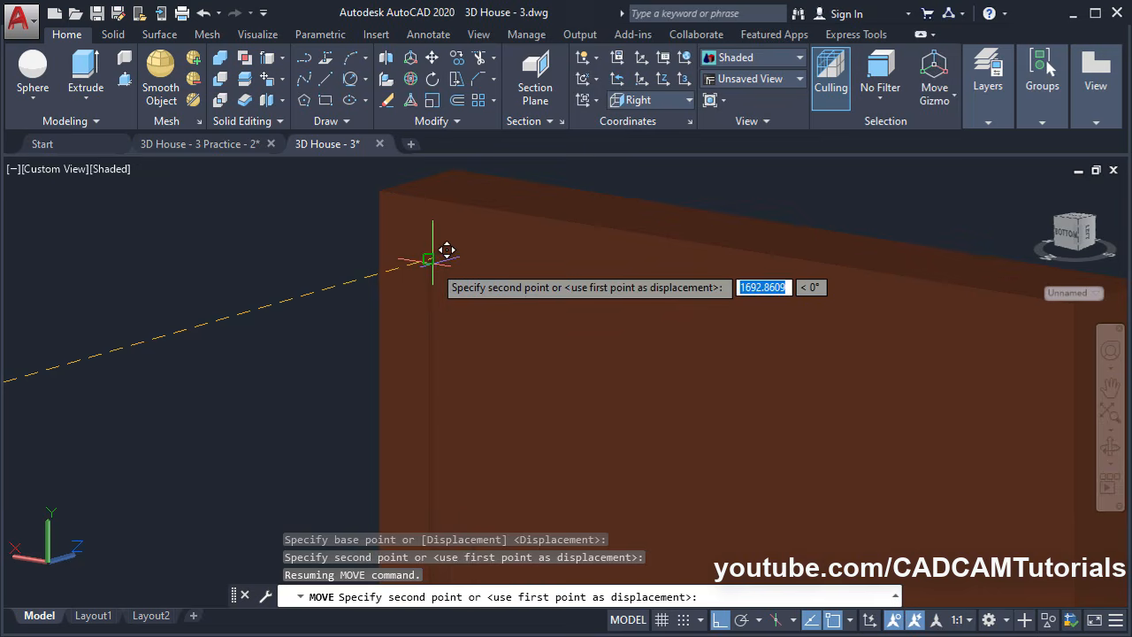
scroll(432, 252, down, 6)
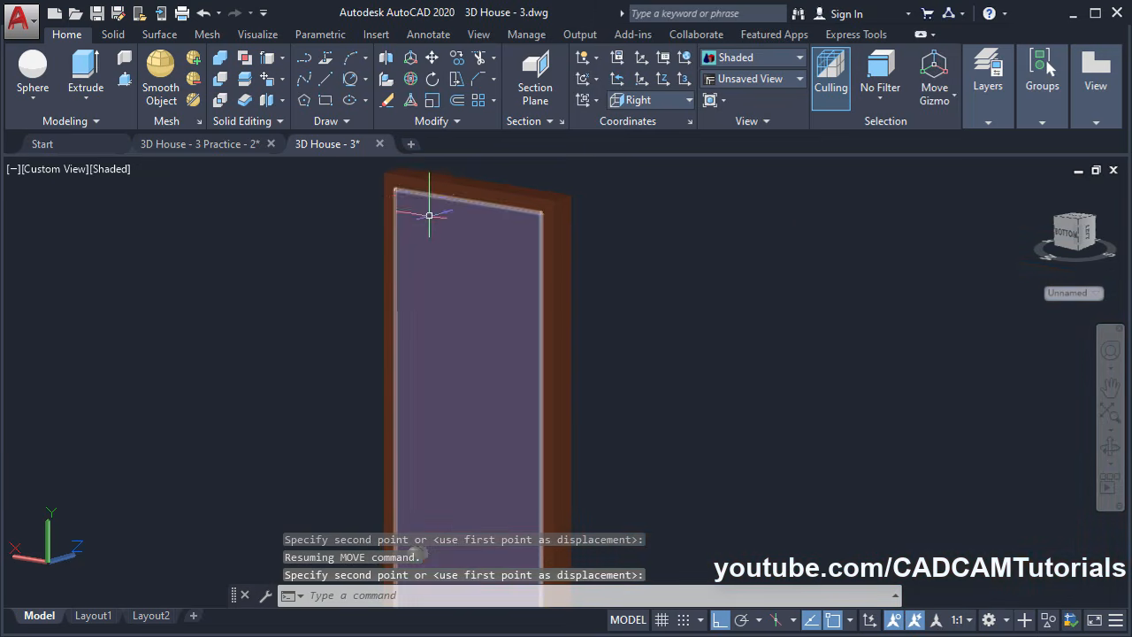
scroll(429, 215, down, 5)
shift+middle_drag(513, 321, 473, 389)
scroll(478, 349, down, 5)
shift+middle_drag(484, 347, 645, 341)
scroll(371, 392, up, 8)
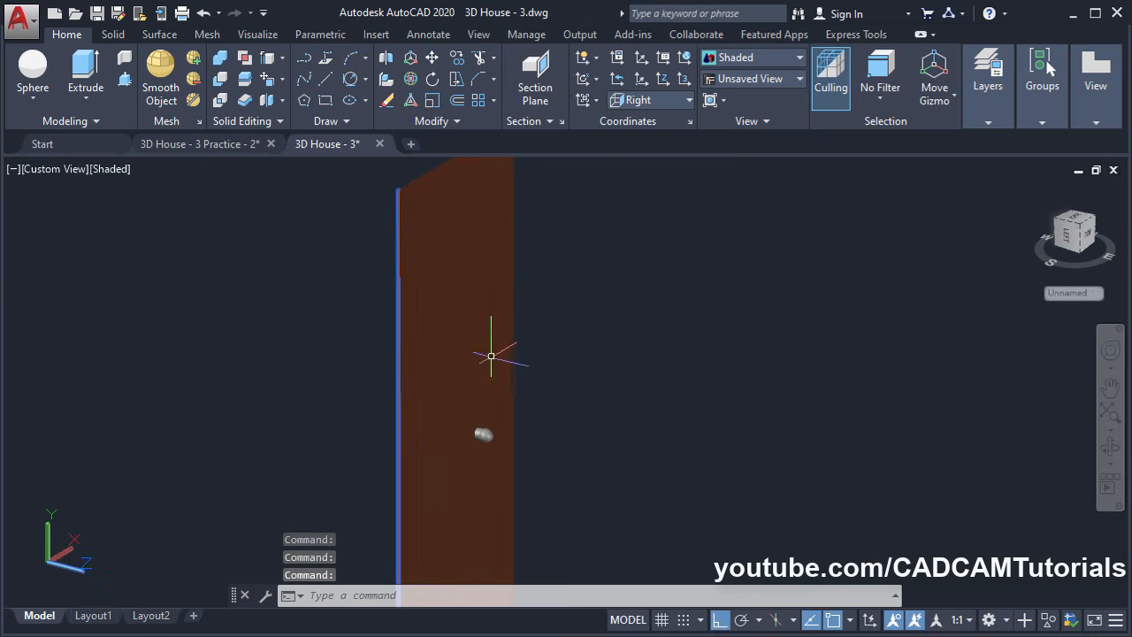
shift+middle_drag(528, 351, 570, 314)
3D-rotate the four door parts 180 degrees about the vertical Z axis
scroll(484, 301, down, 4)
scroll(498, 315, up, 5)
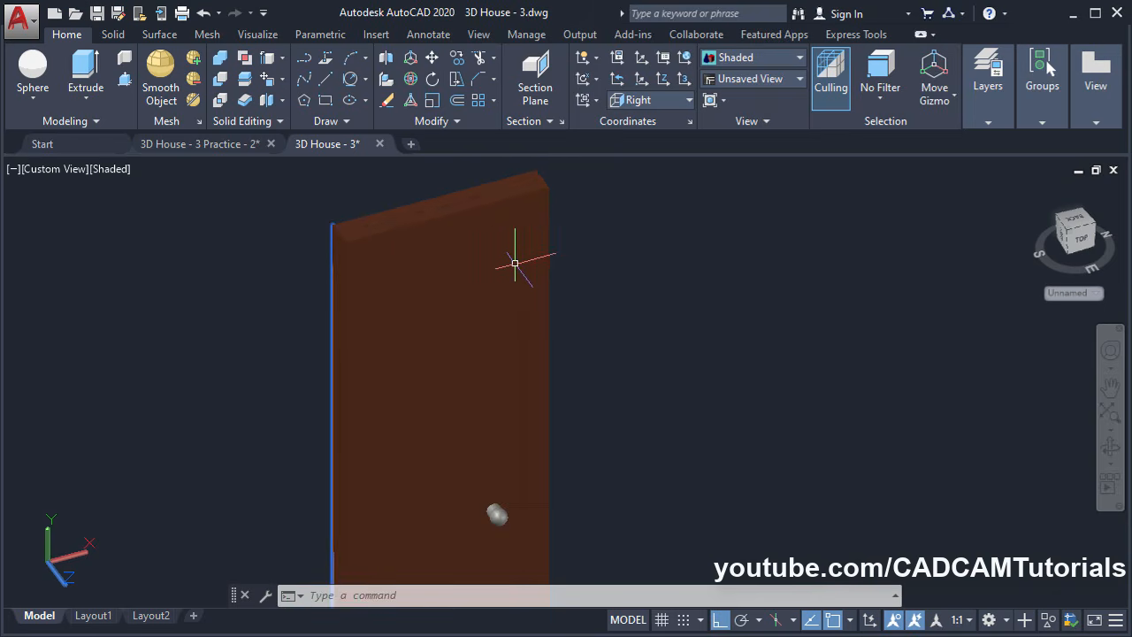
scroll(513, 250, down, 5)
shift+middle_drag(540, 313, 538, 379)
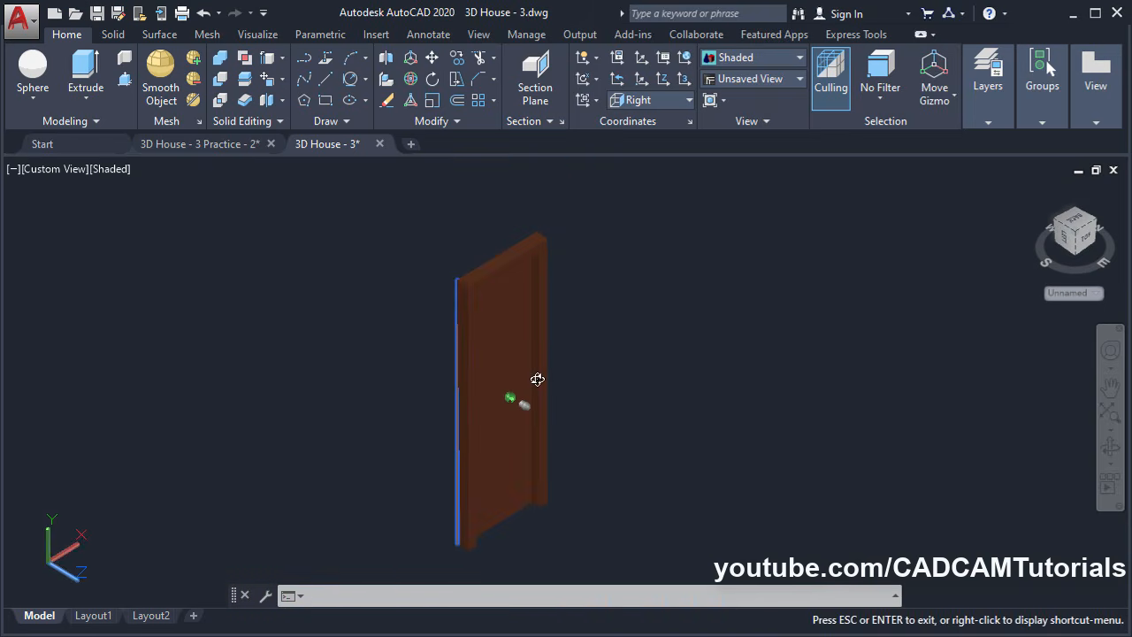
scroll(487, 217, down, 3)
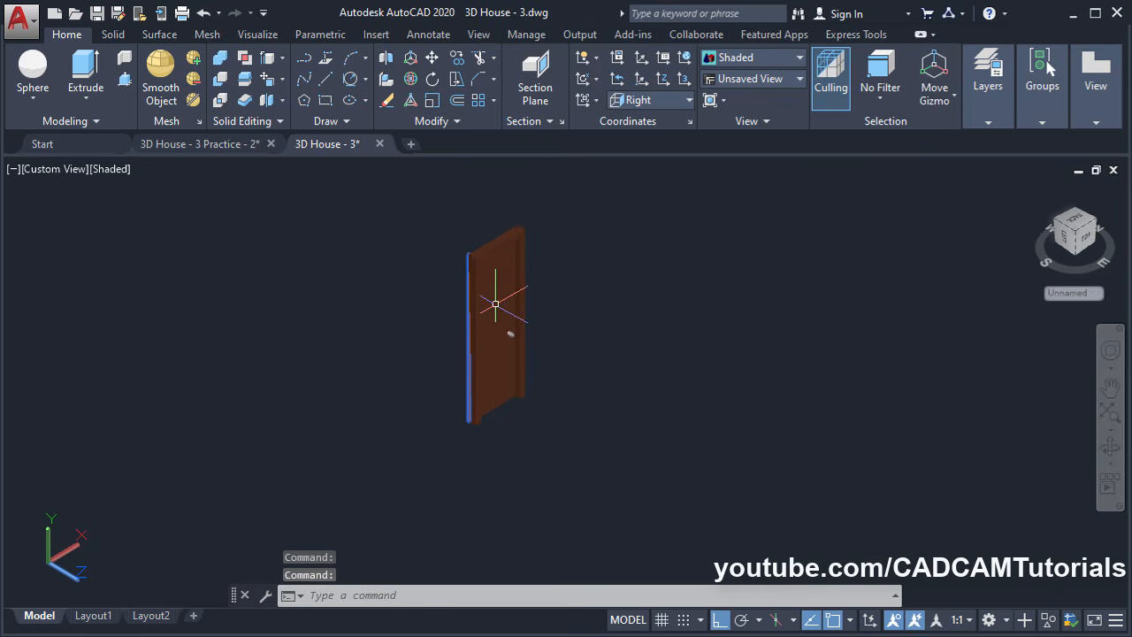
click(412, 79)
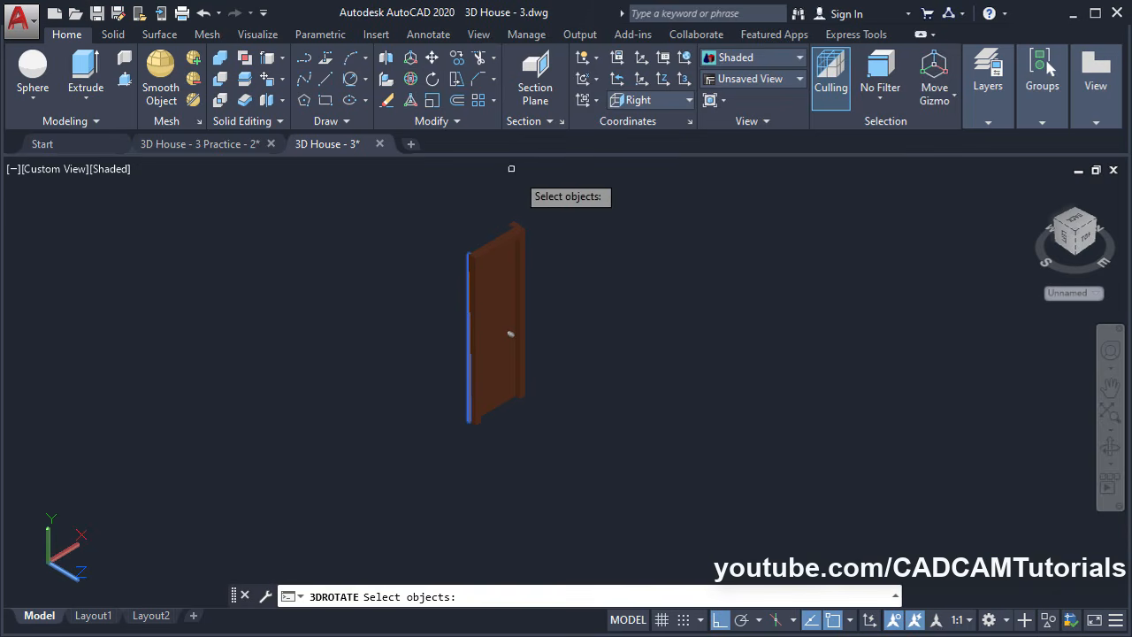
click(552, 203)
click(423, 437)
key(Return)
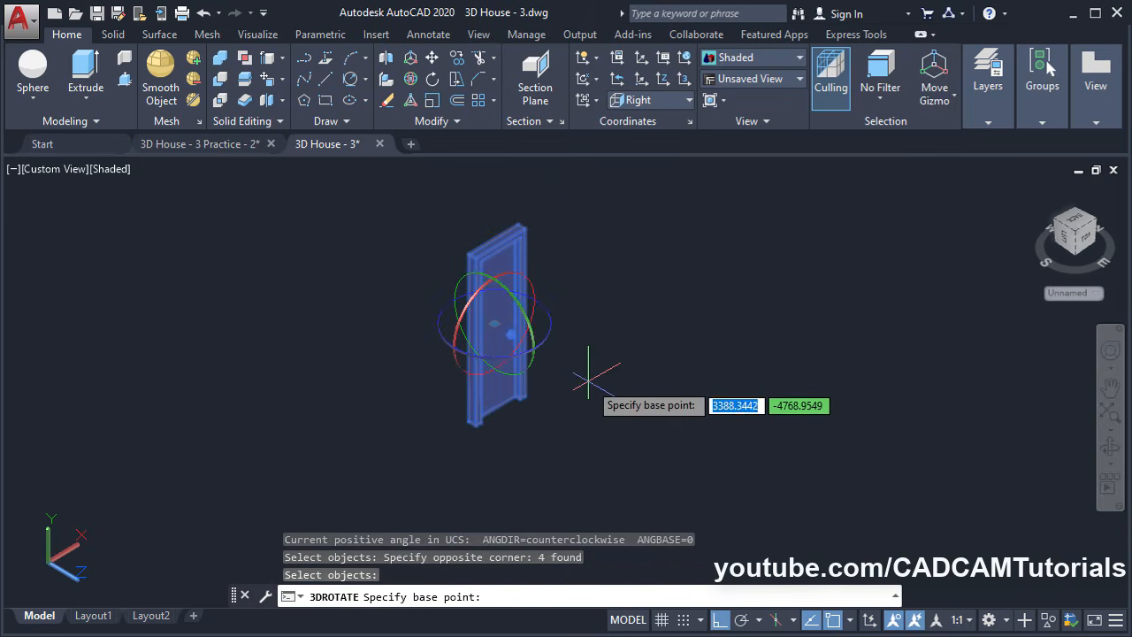
click(548, 345)
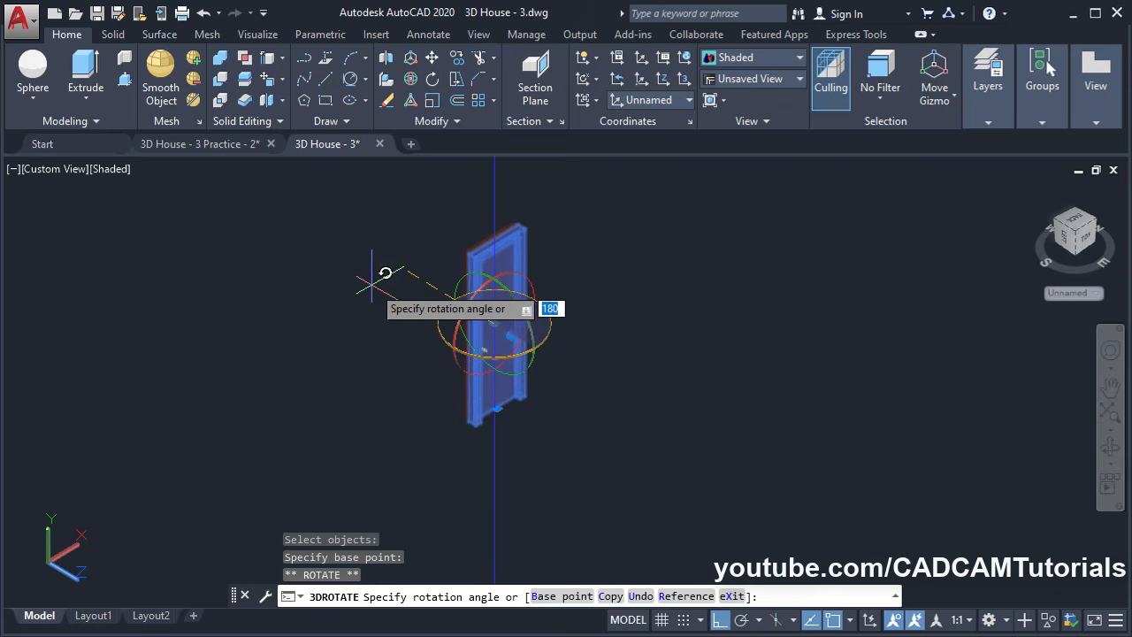
click(311, 262)
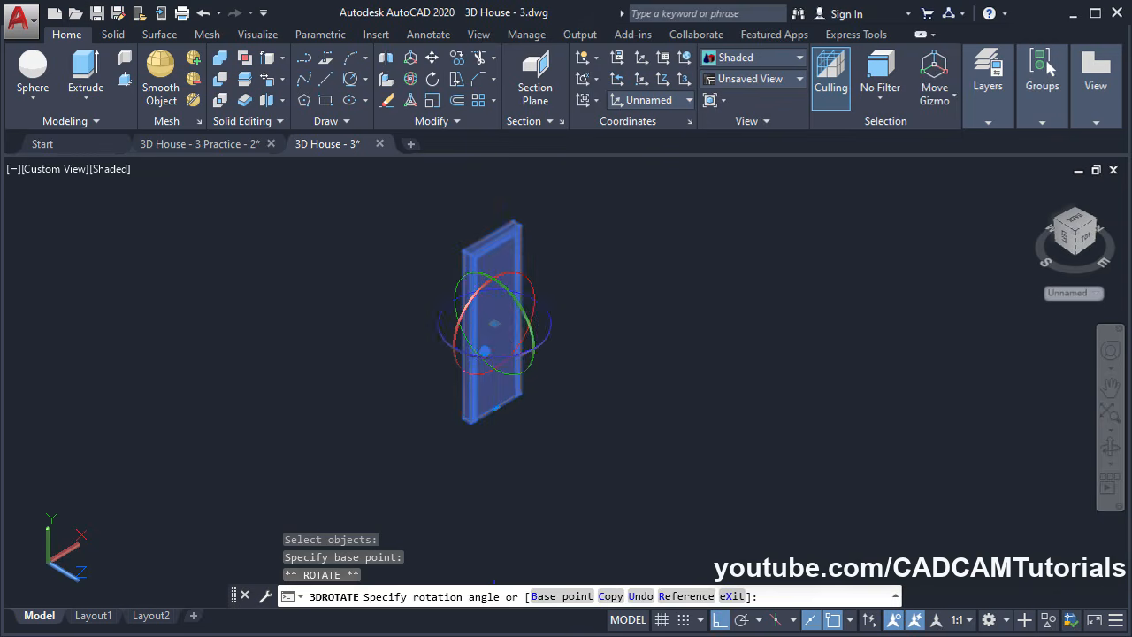
key(Escape)
middle_drag(442, 373, 382, 449)
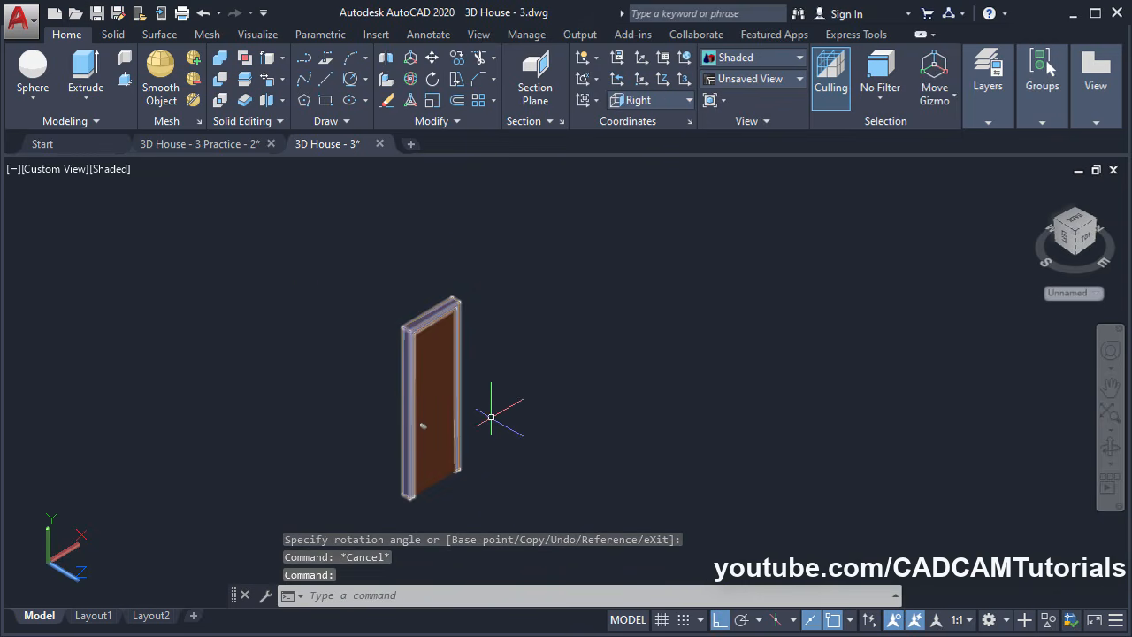
Move the four-part door from its top corner to the interior doorway's wall corner
click(433, 59)
click(484, 262)
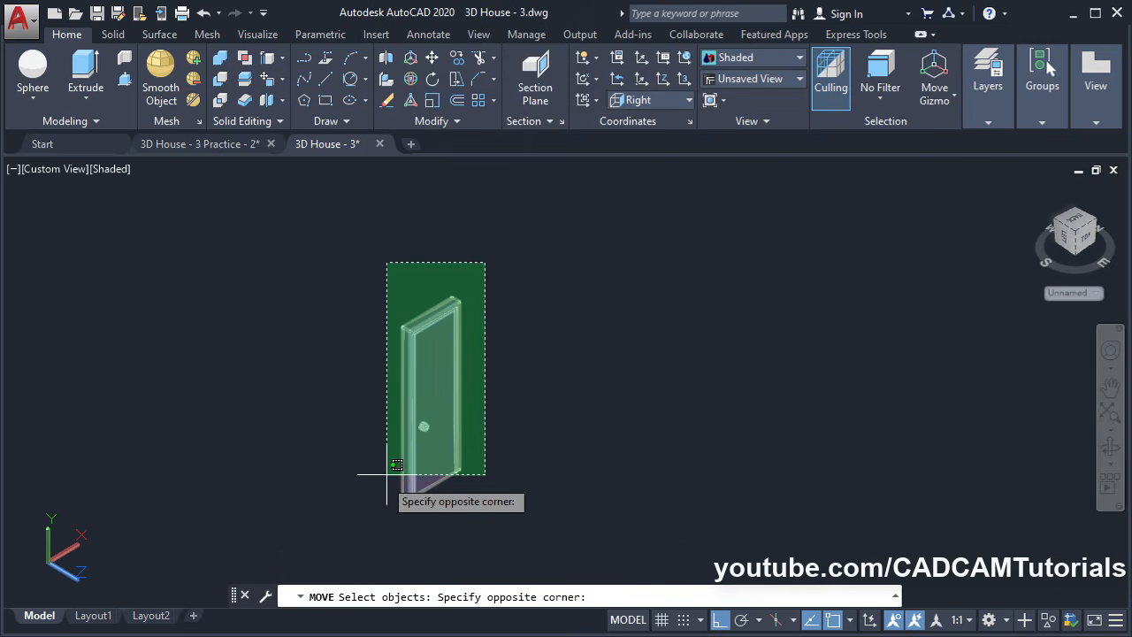
click(386, 474)
key(Return)
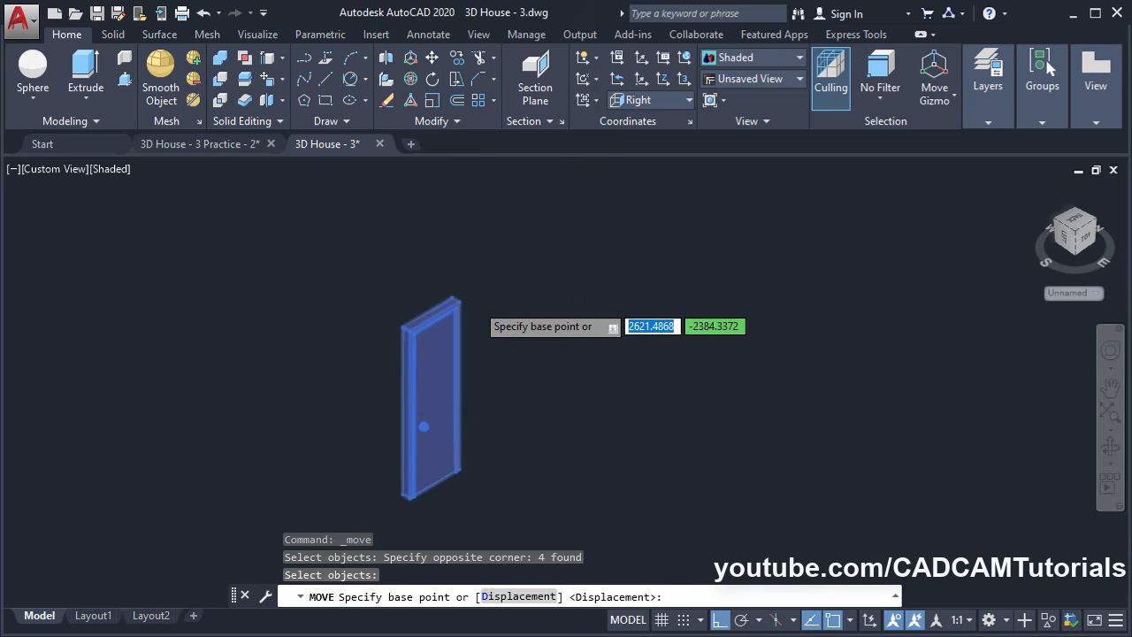
scroll(469, 300, up, 5)
click(427, 301)
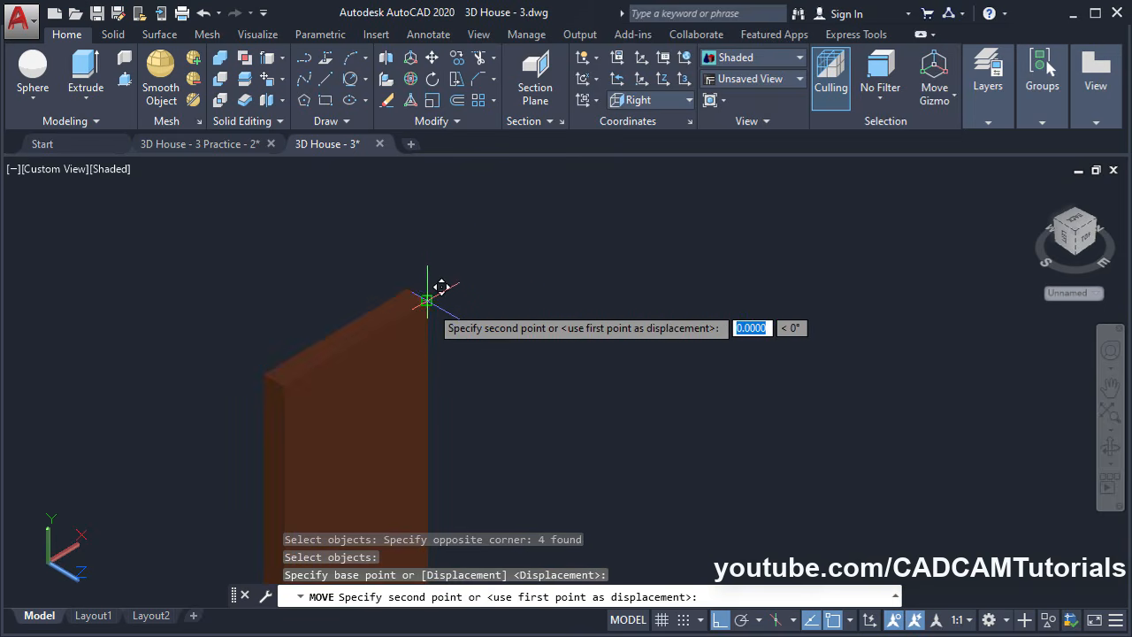
scroll(371, 260, down, 5)
middle_drag(644, 255, 429, 562)
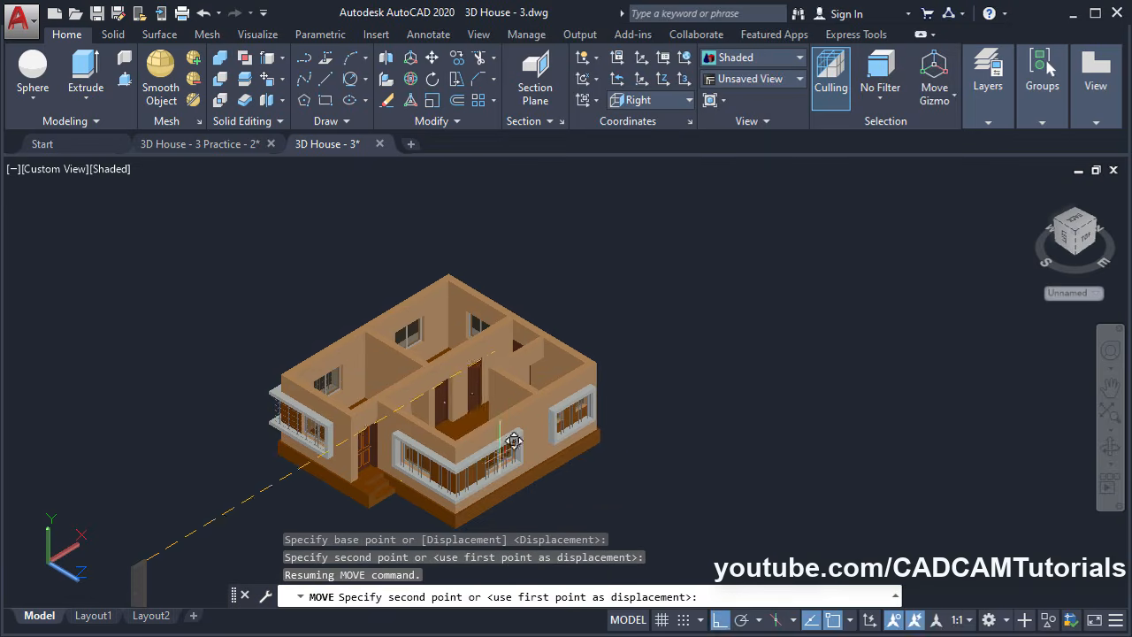
scroll(538, 417, up, 5)
scroll(532, 332, up, 2)
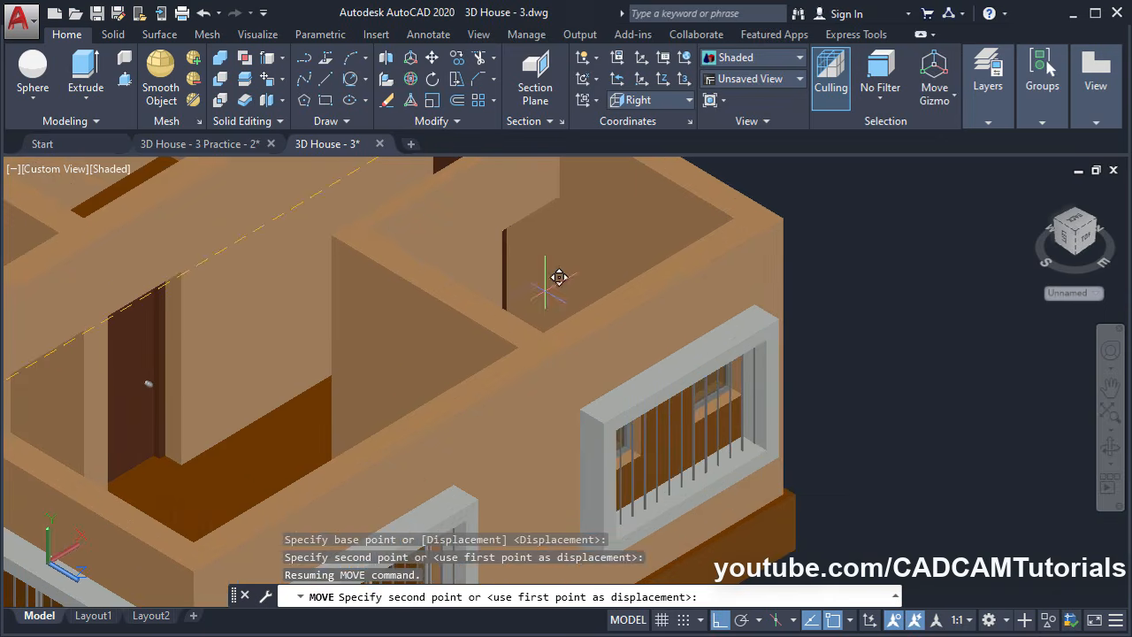
click(557, 193)
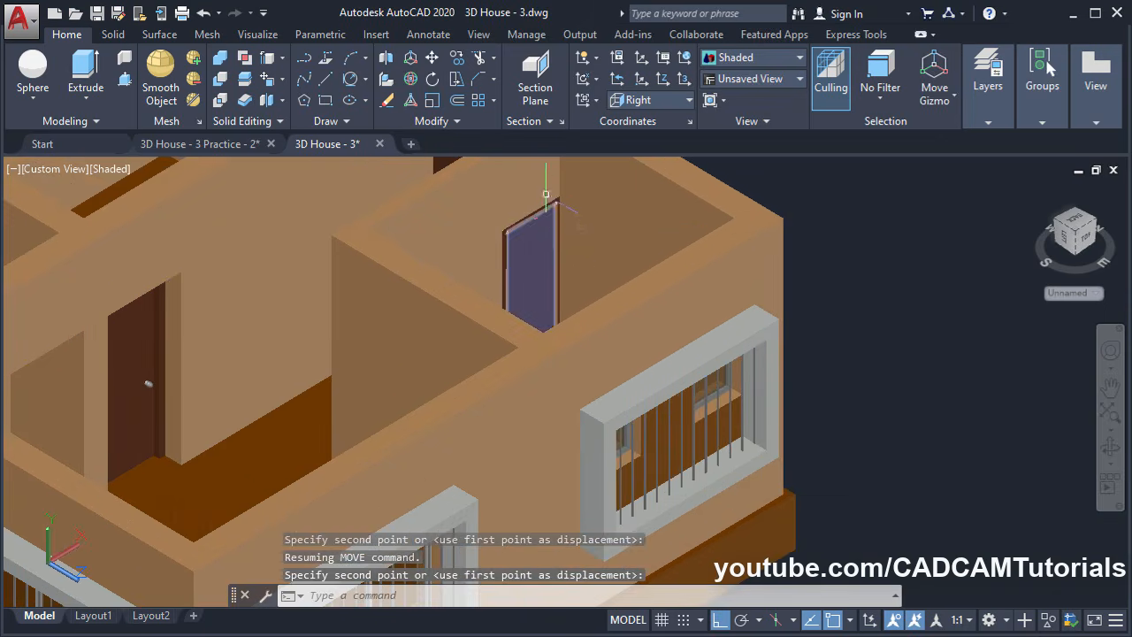
Orbit the house to inspect the placed door and the doors in the rooms
scroll(551, 207, up, 6)
scroll(627, 241, down, 5)
shift+middle_drag(639, 263, 592, 582)
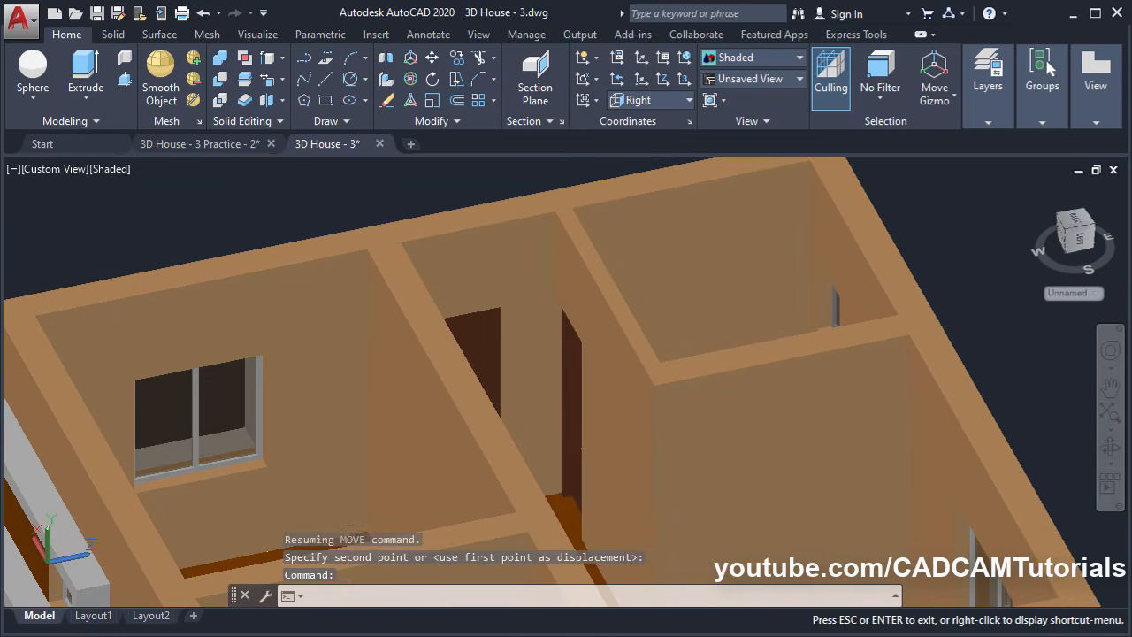
shift+middle_drag(560, 437, 478, 446)
scroll(463, 315, down, 5)
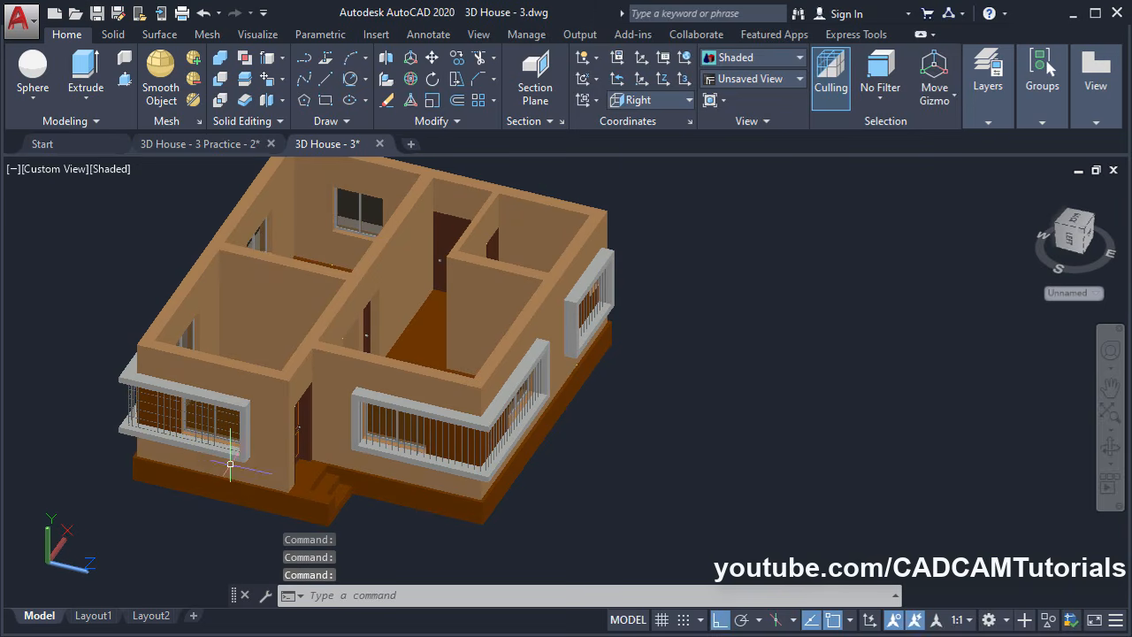
shift+middle_drag(322, 290, 615, 393)
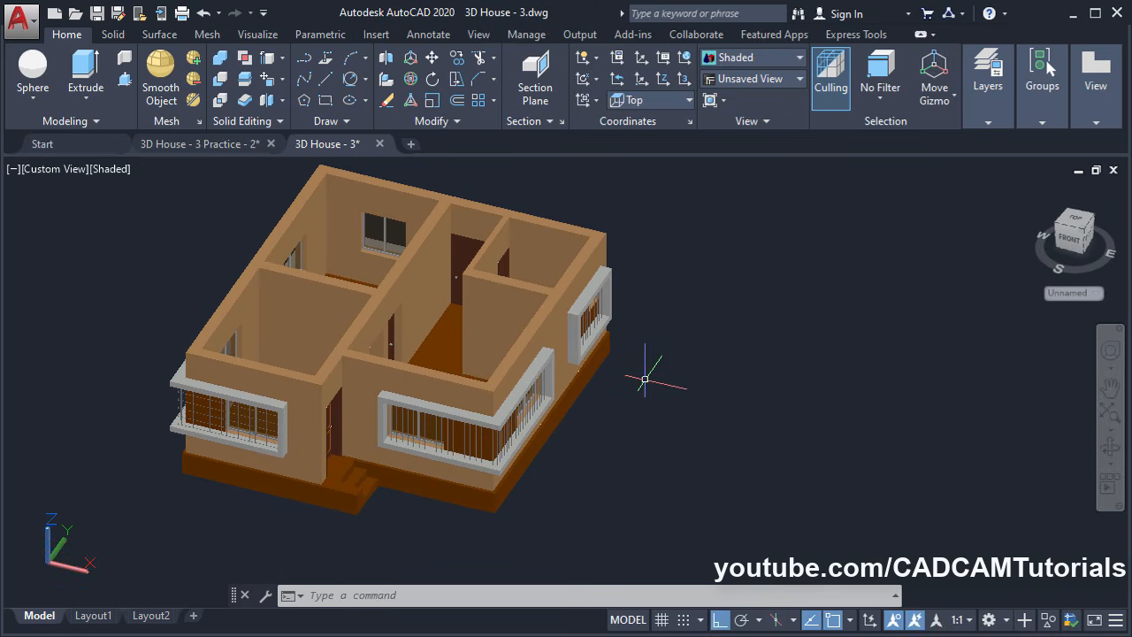
In Top view, draw a large rectangle enclosing the whole house plan
click(746, 82)
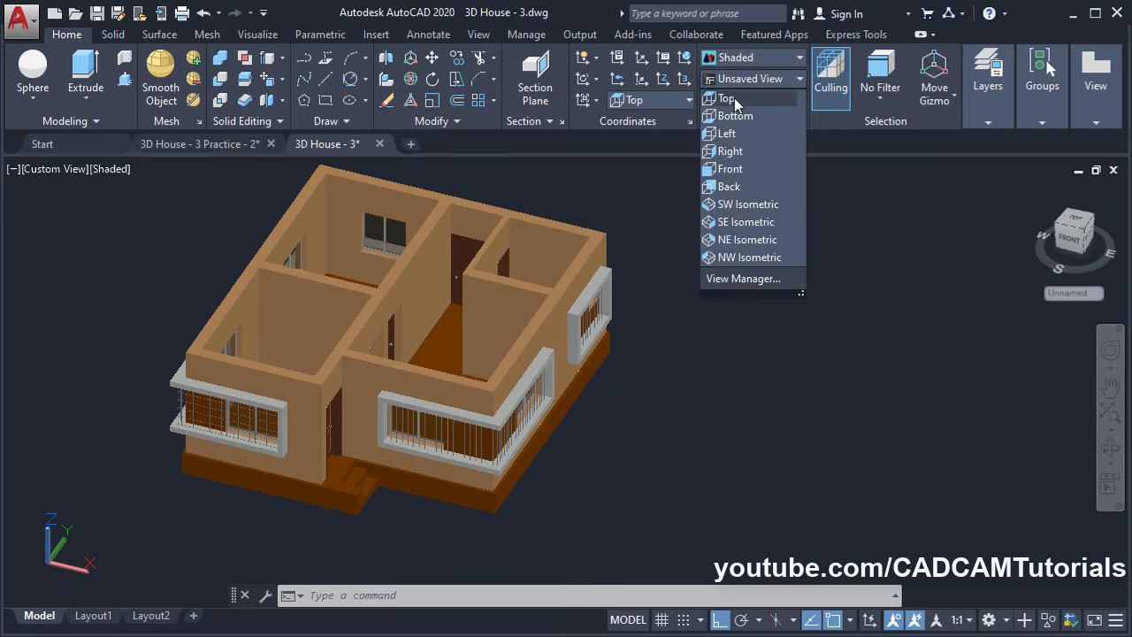
click(729, 101)
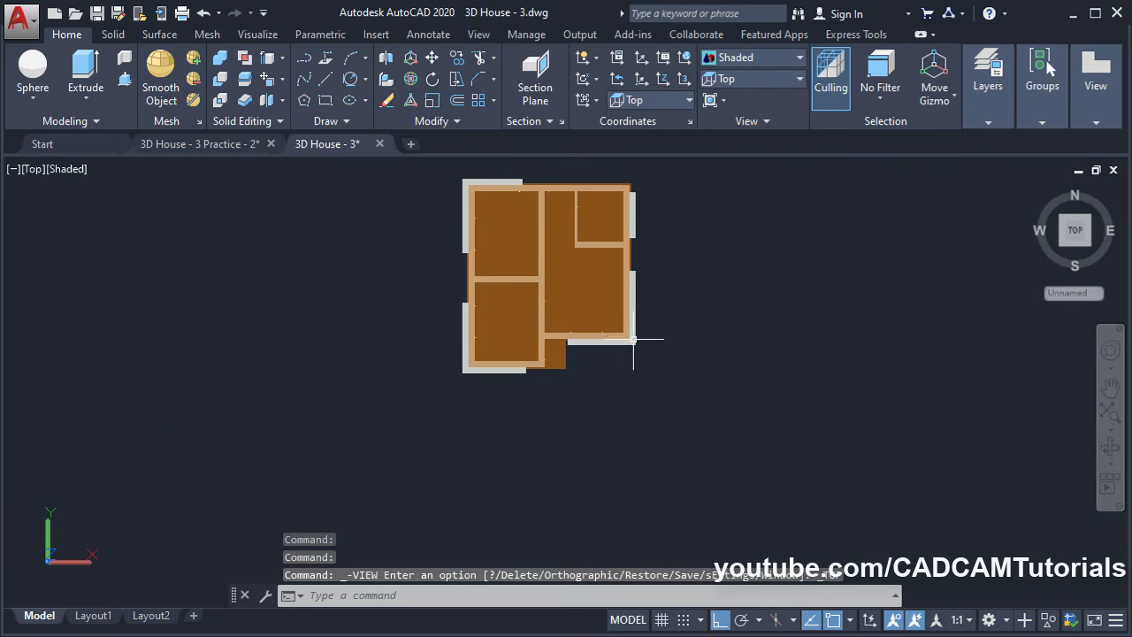
middle_drag(652, 342, 637, 460)
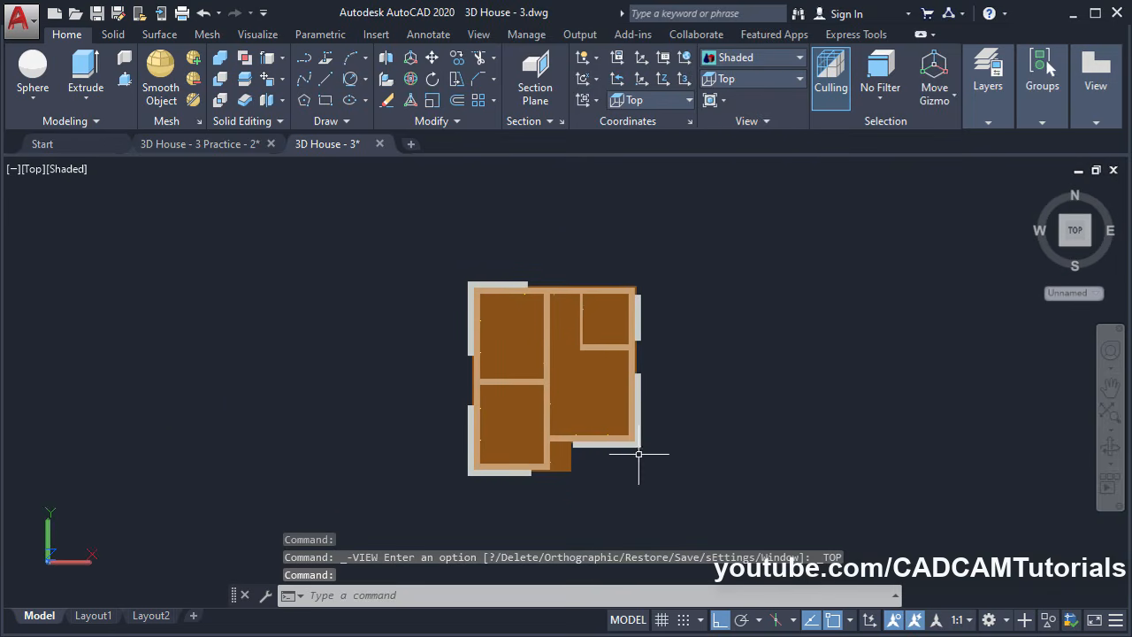
click(323, 102)
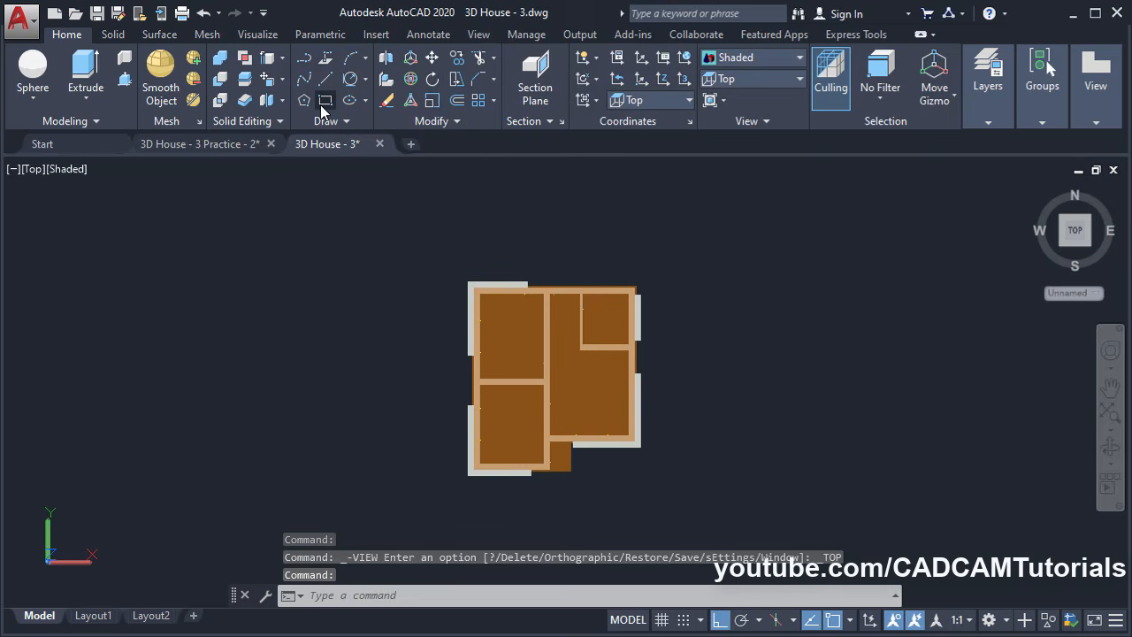
click(347, 175)
middle_drag(666, 497, 584, 410)
scroll(627, 451, down, 2)
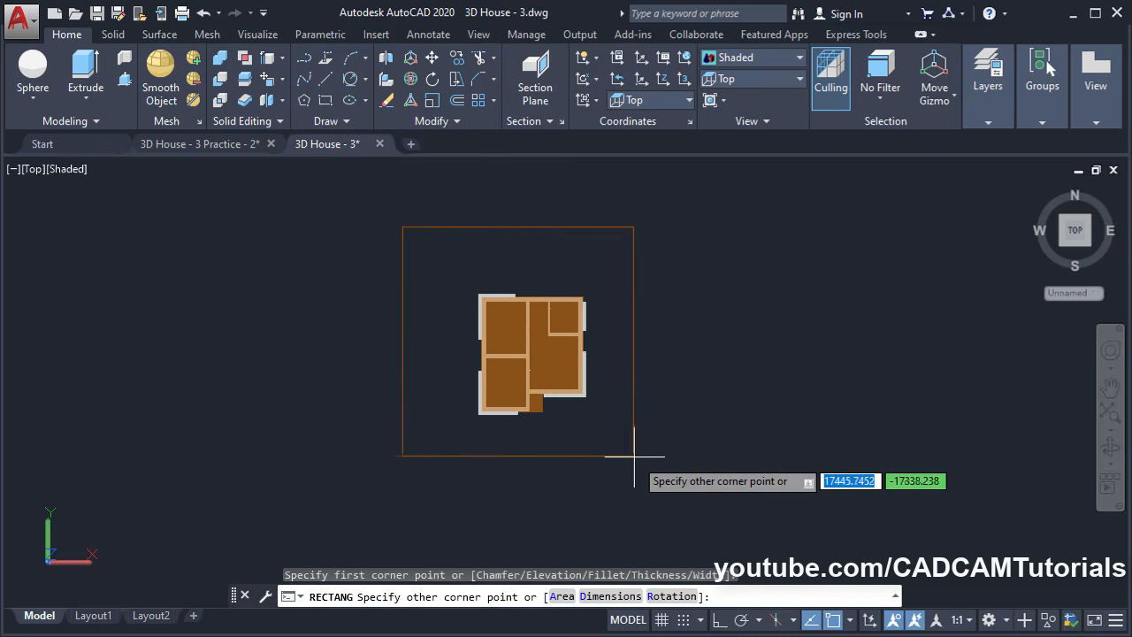
middle_drag(652, 456, 665, 477)
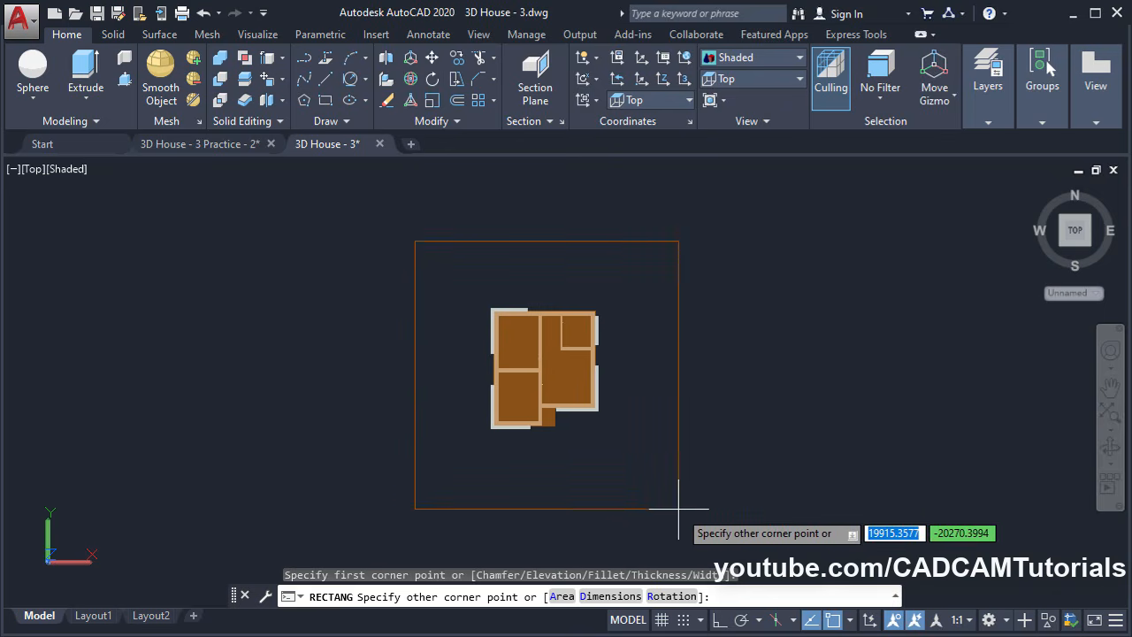
click(678, 508)
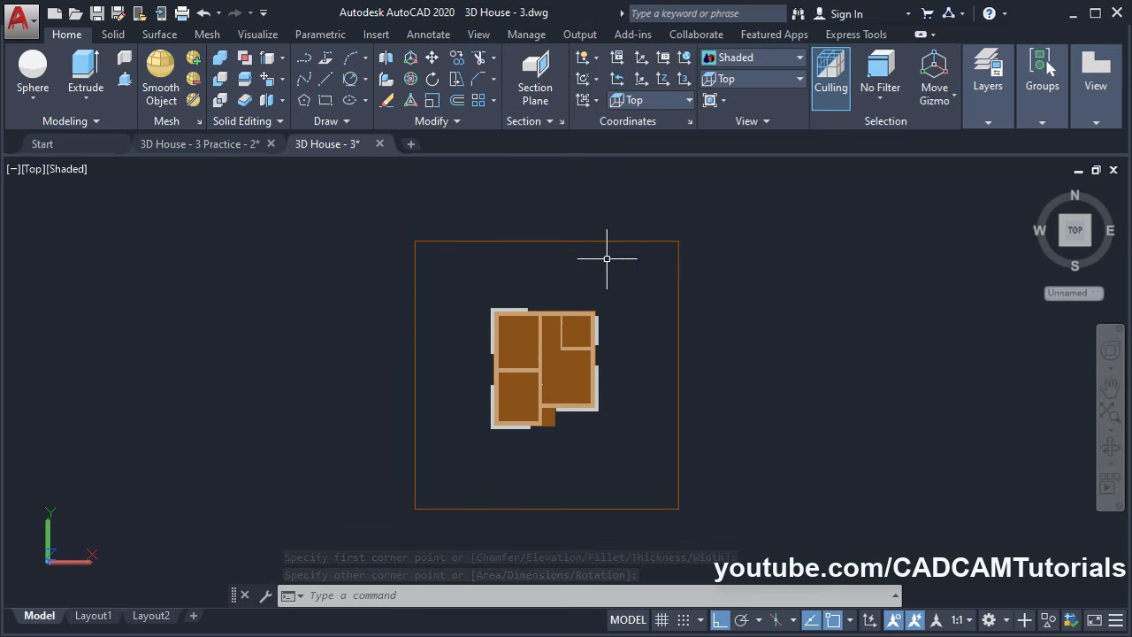
Convert the rectangle into a region and orbit back to an isometric view
click(332, 124)
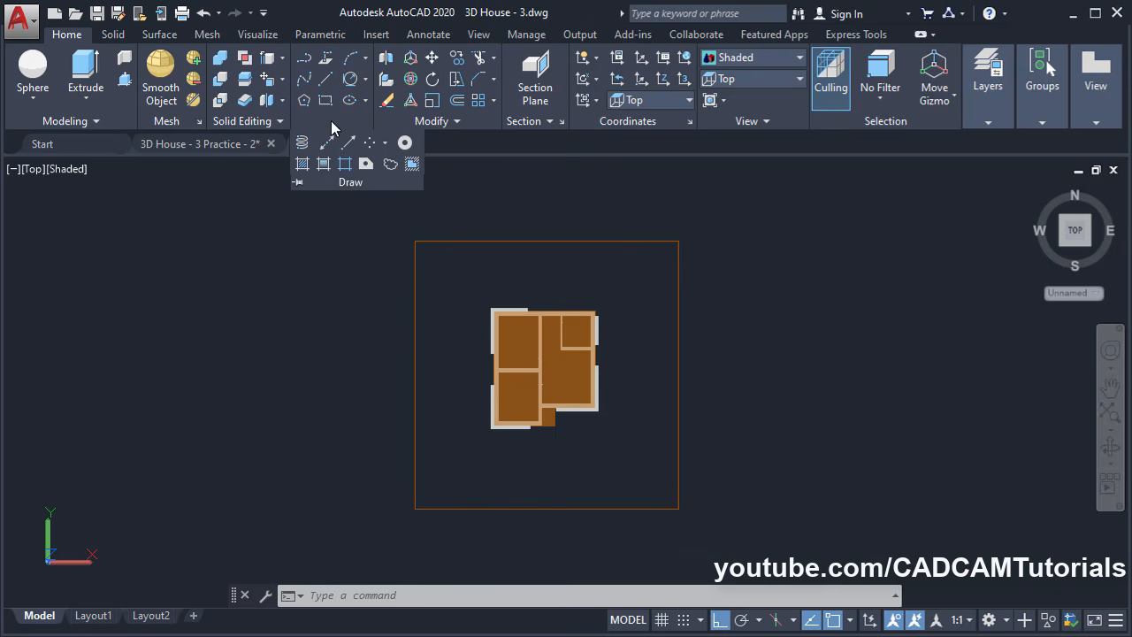
click(366, 165)
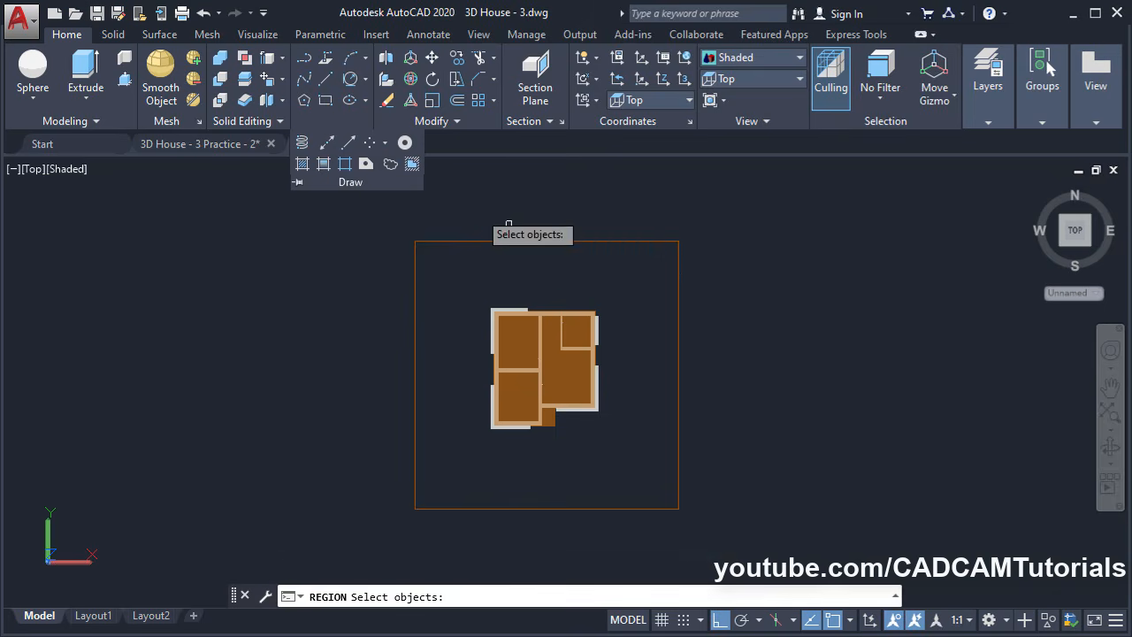
click(635, 242)
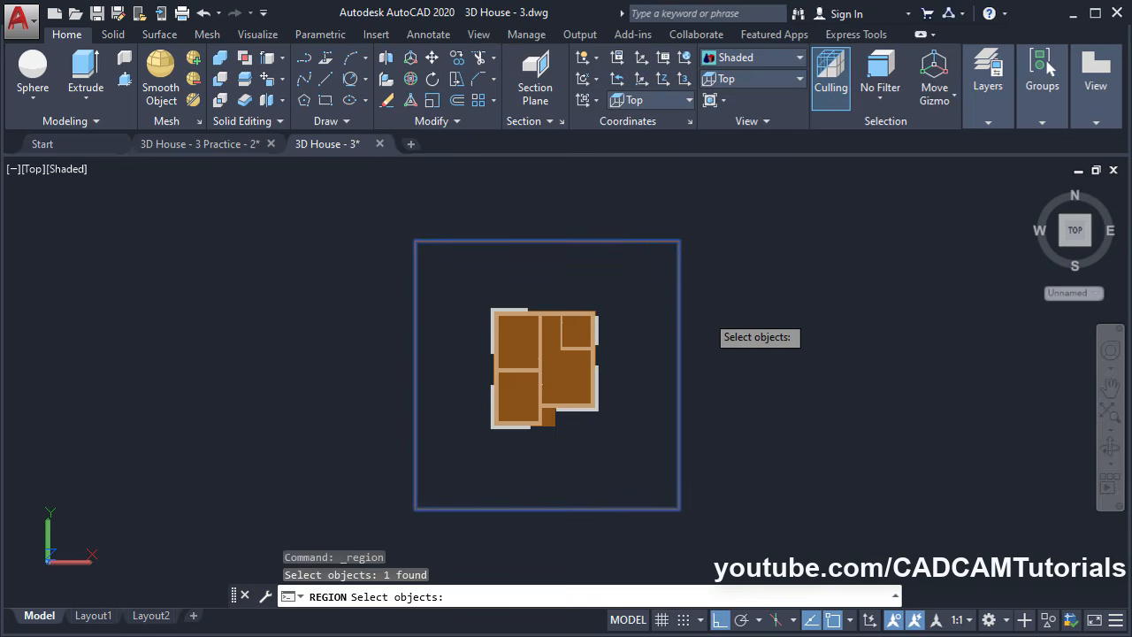
key(Return)
shift+middle_drag(611, 513, 627, 391)
Move the ground region 600 units down in -Z so it sits below the house
scroll(590, 499, up, 2)
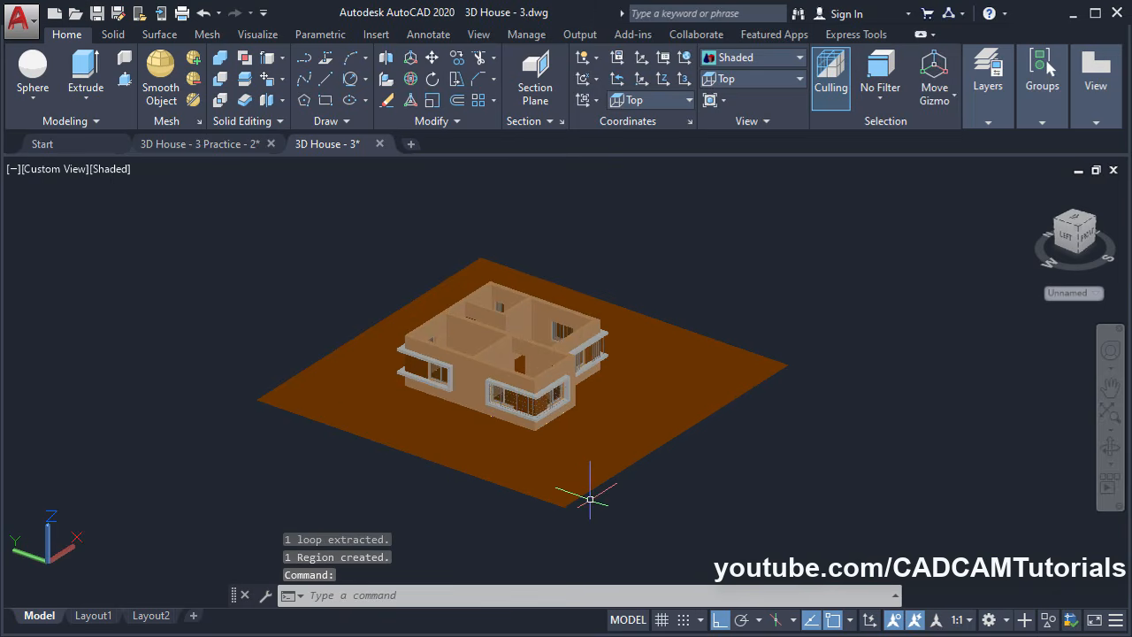
scroll(589, 499, up, 3)
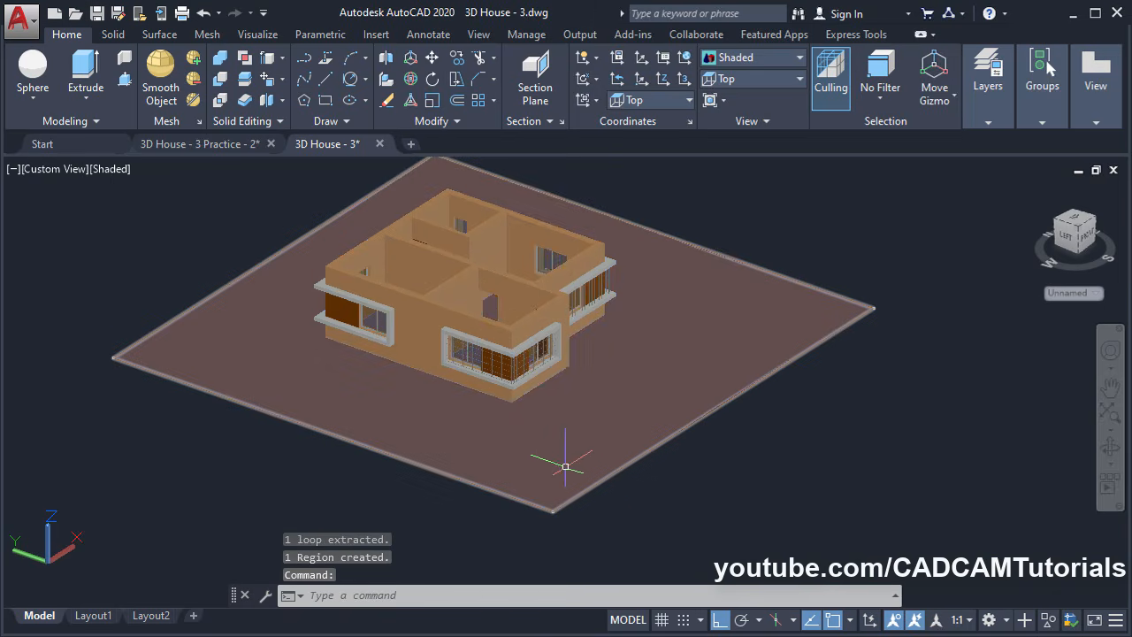
click(431, 60)
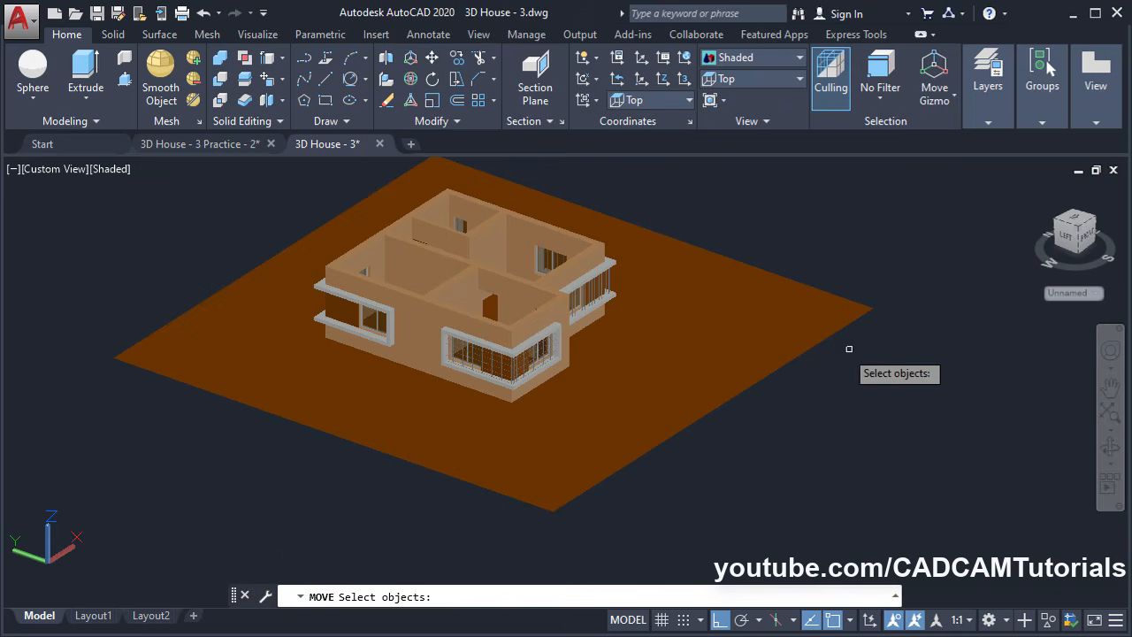
click(781, 324)
key(Return)
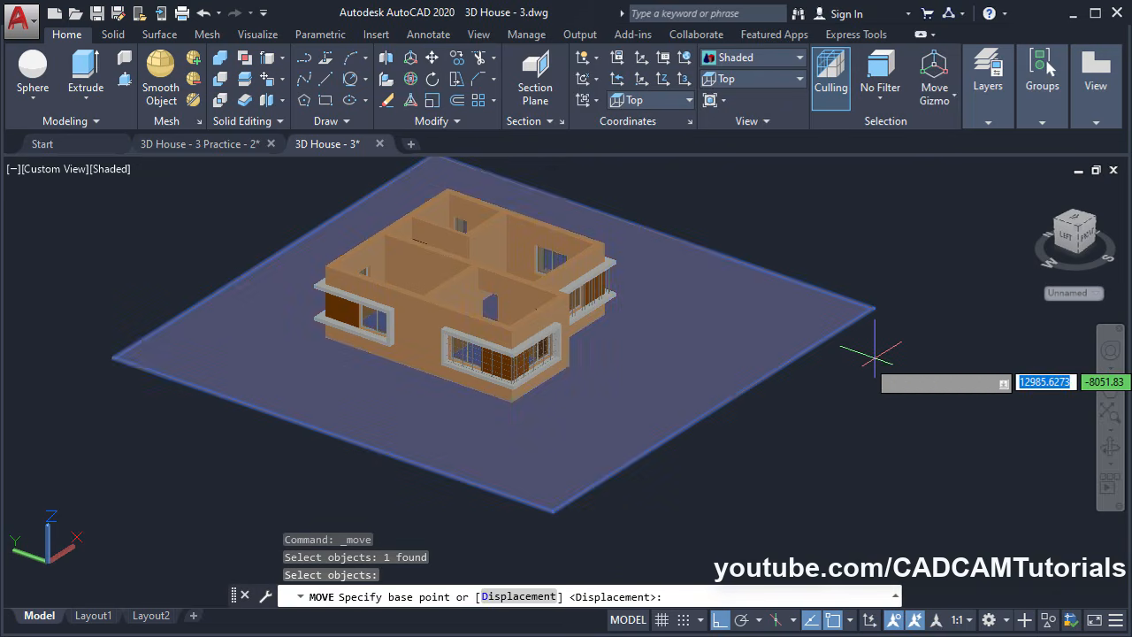
click(876, 353)
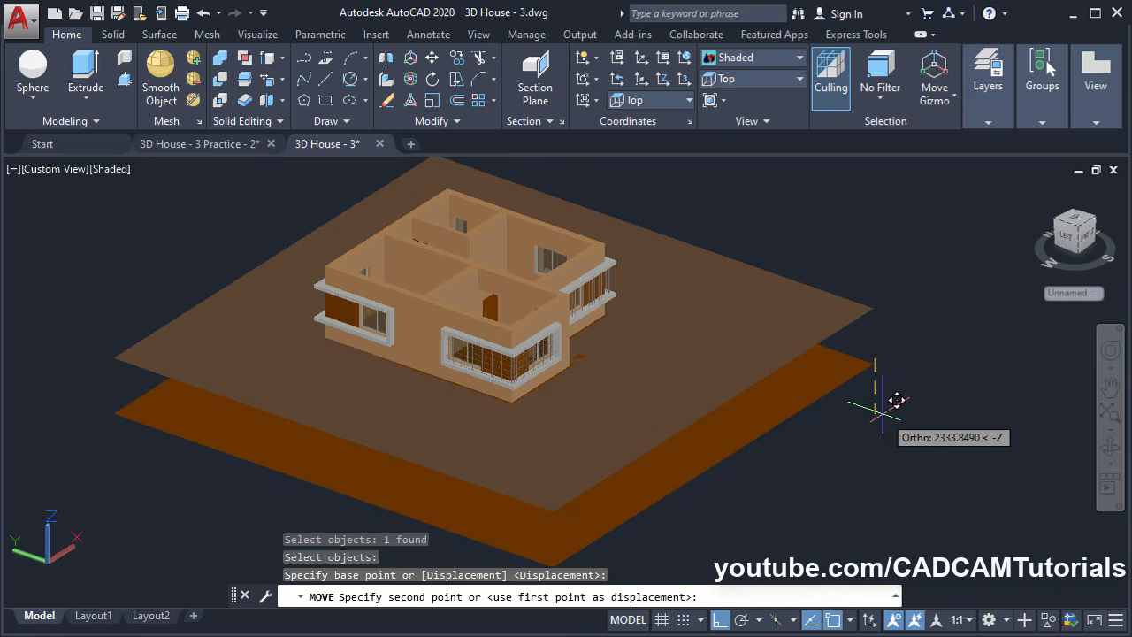
text(60)
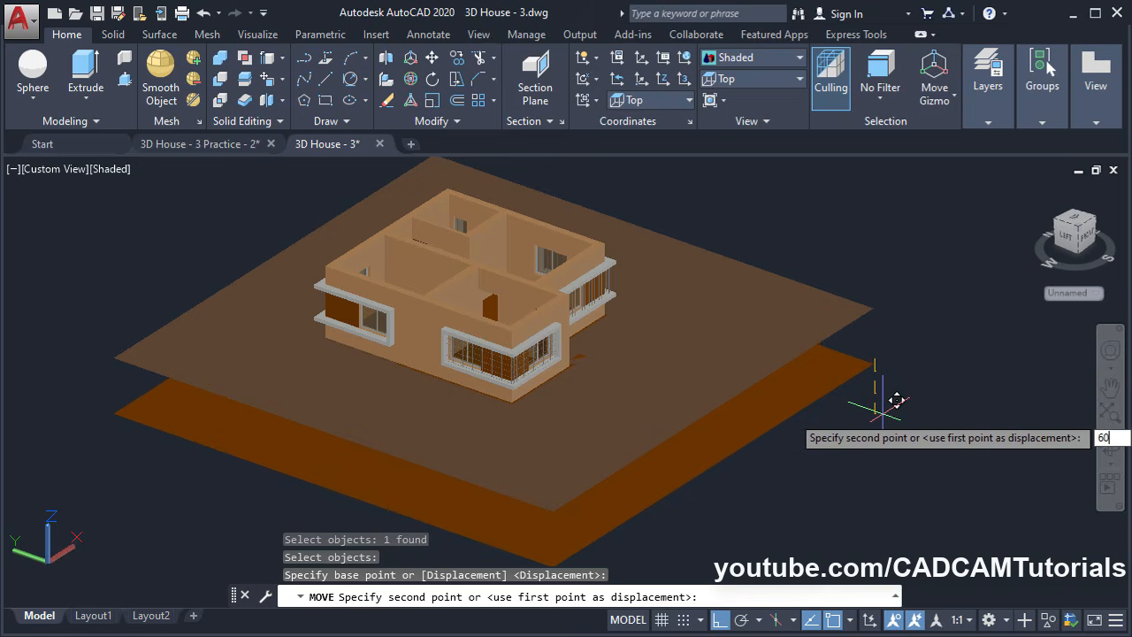
text(0)
key(Return)
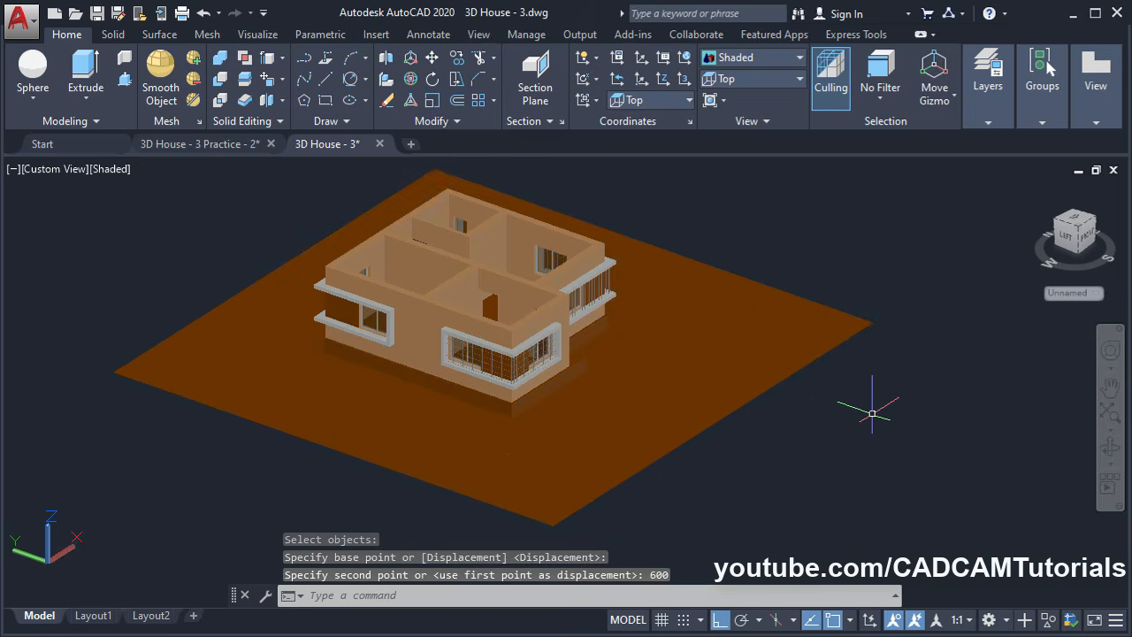
shift+middle_drag(604, 429, 407, 440)
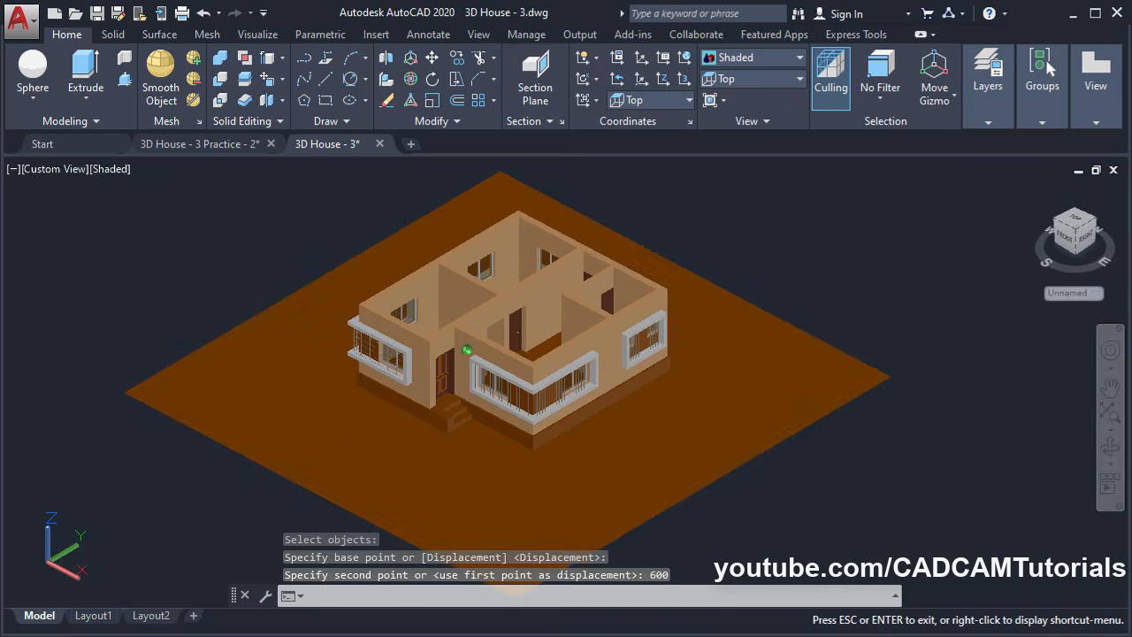
click(520, 492)
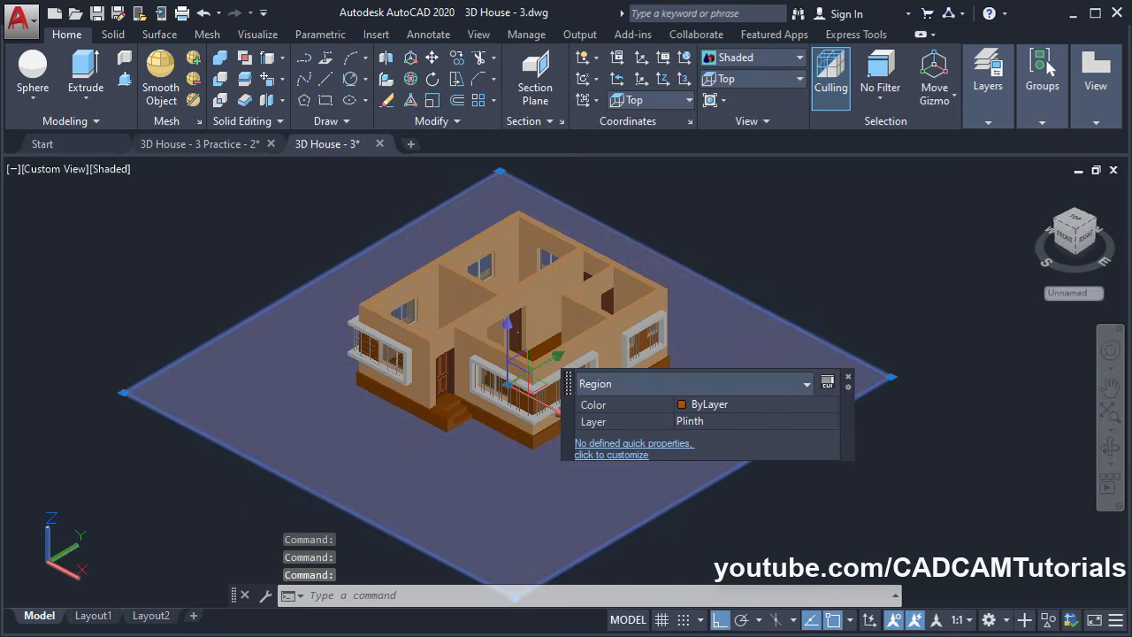
Set the ground region's colour to index 106 green in Quick Properties
click(713, 405)
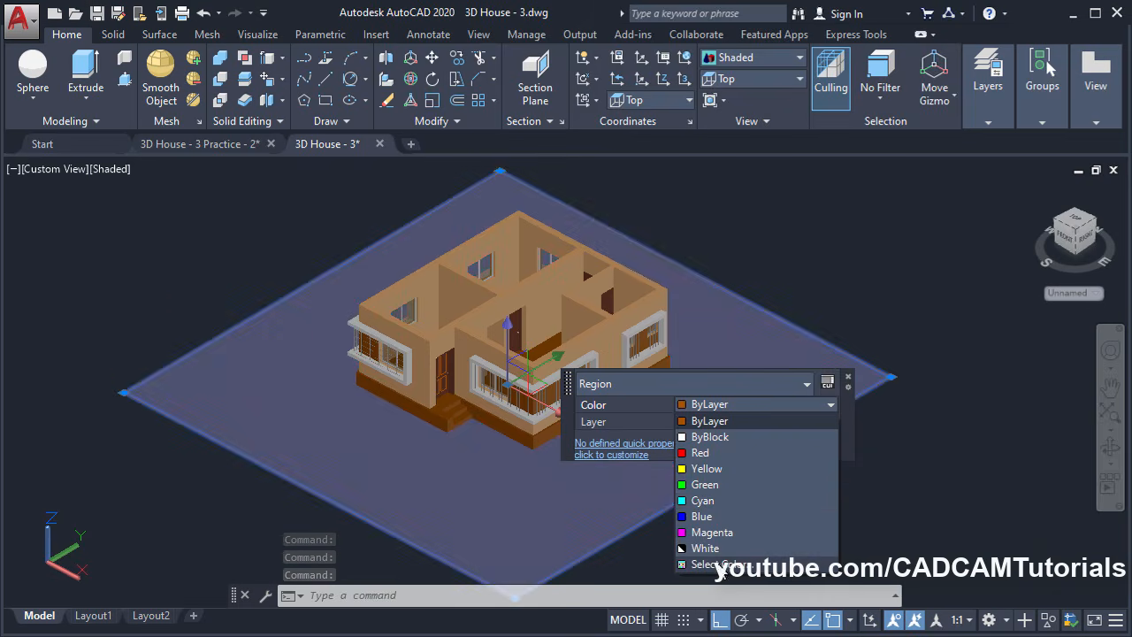
click(718, 564)
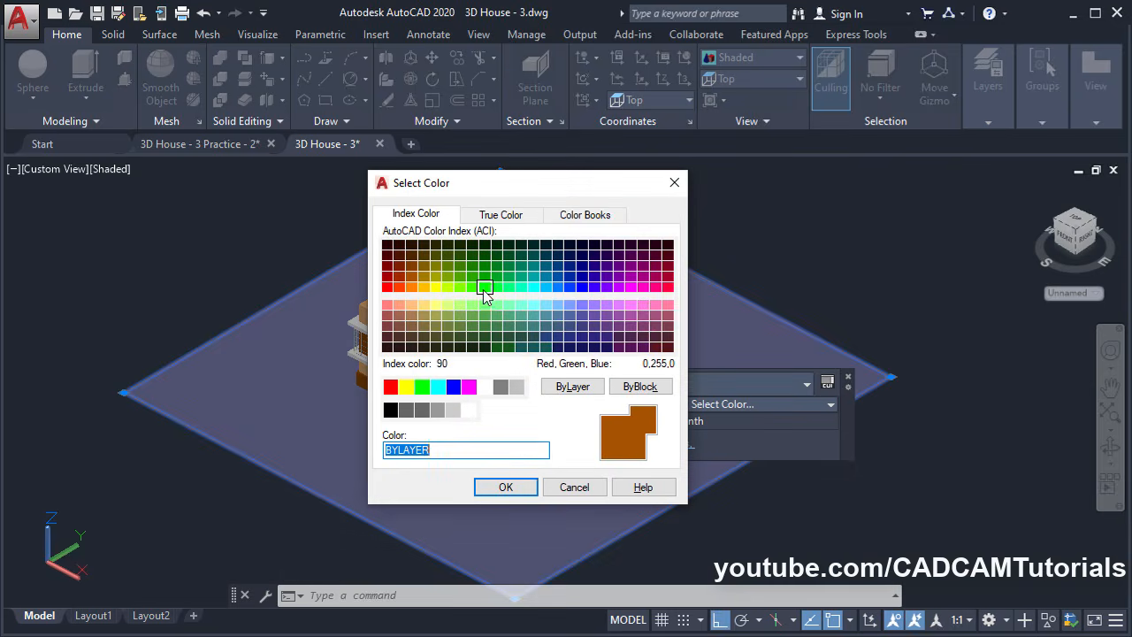
click(496, 258)
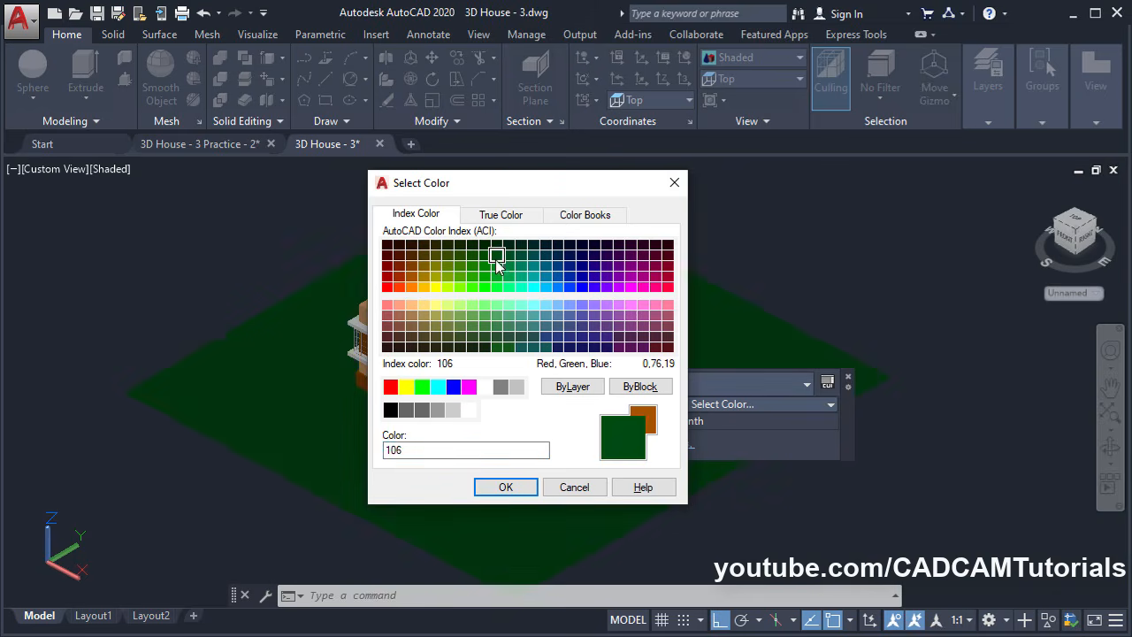
click(505, 487)
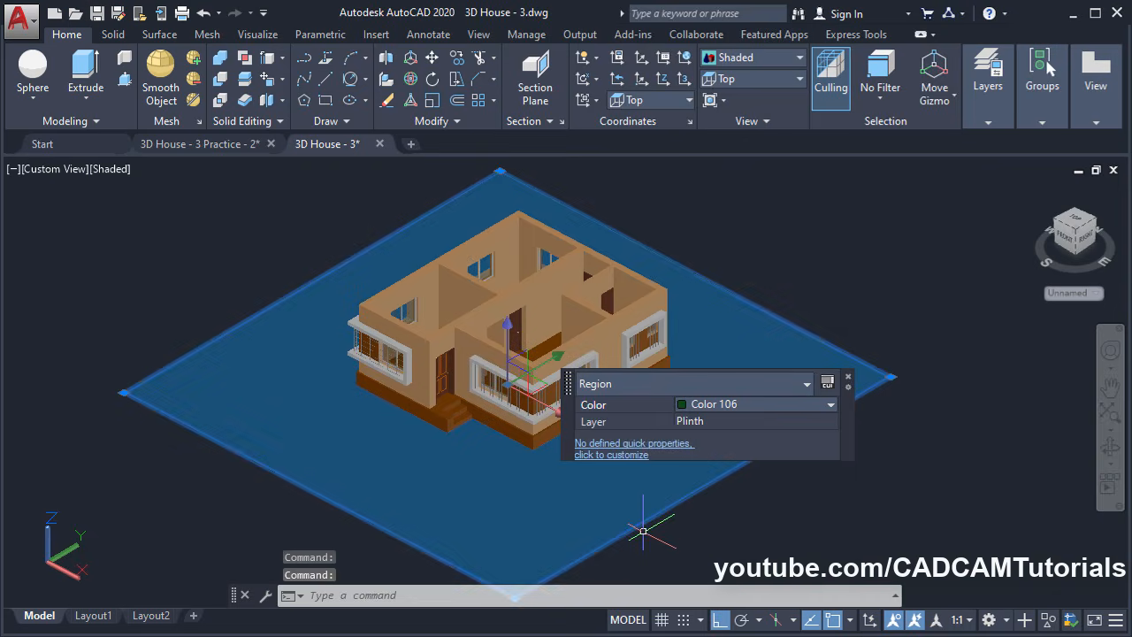
key(Escape)
key(Escape)
shift+middle_drag(483, 448, 454, 404)
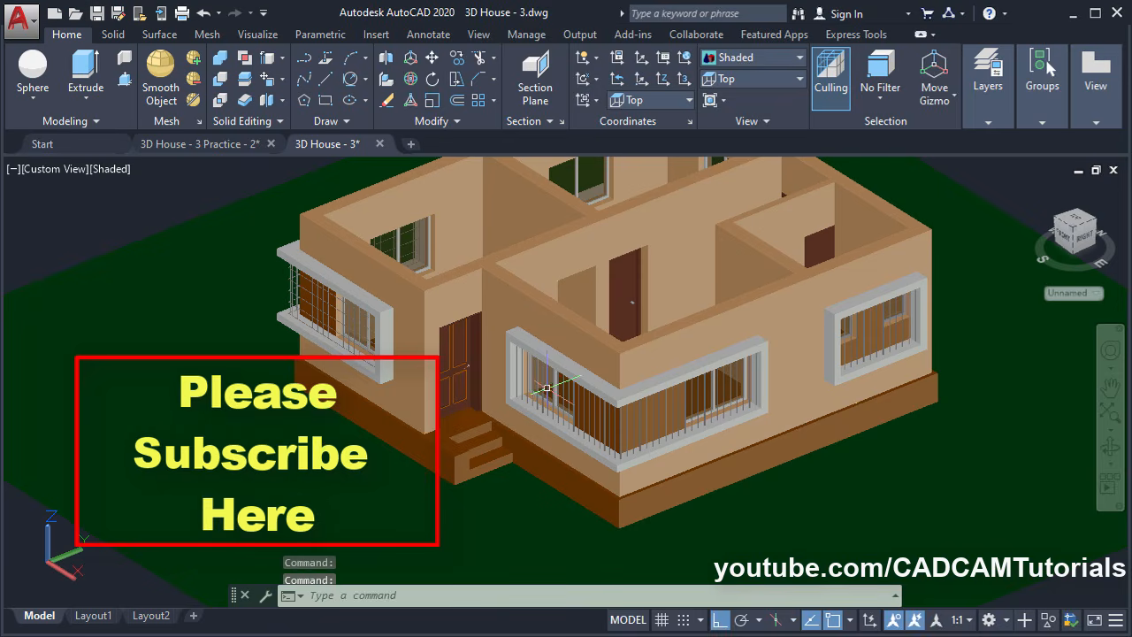
middle_drag(587, 365, 434, 456)
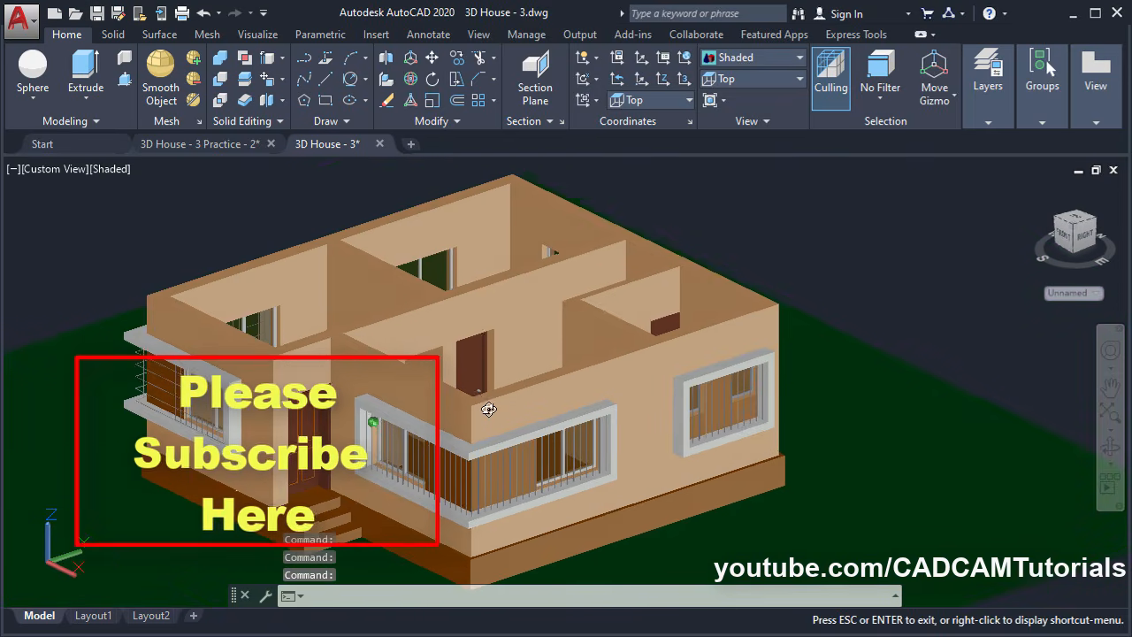